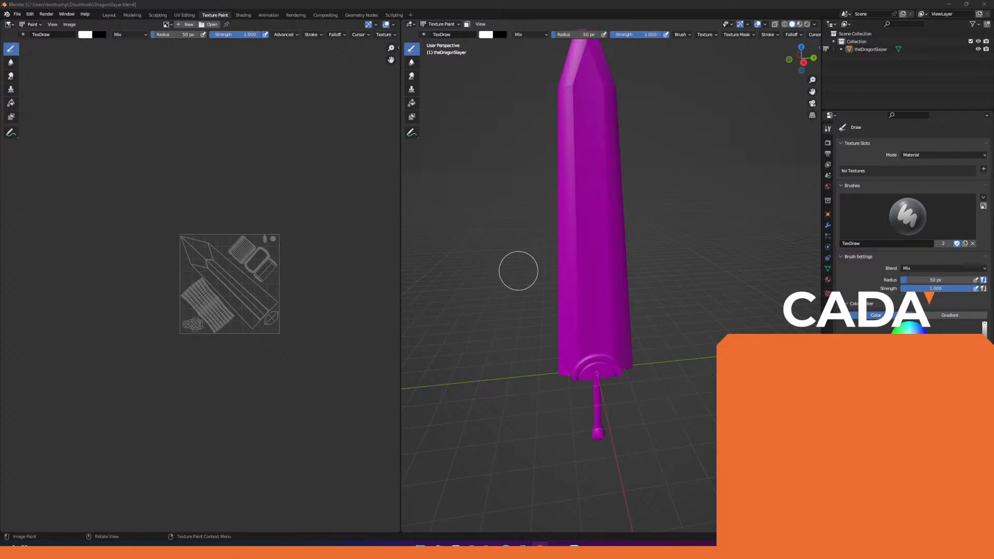
pyautogui.rightClick(719, 219)
pyautogui.press('space')
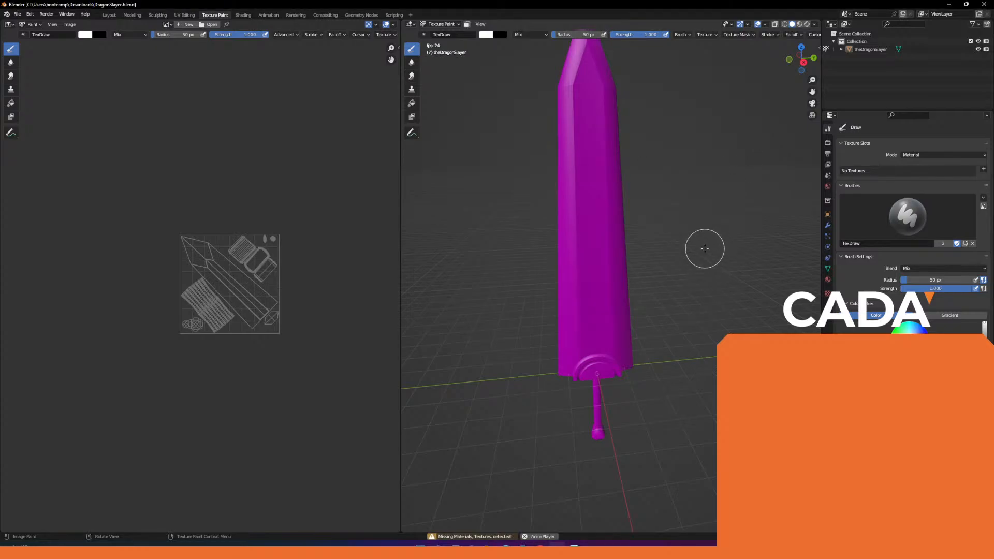
pyautogui.press('space')
# Set the spacebar action to Search in the keymap preferences.
pyautogui.click(17, 14)
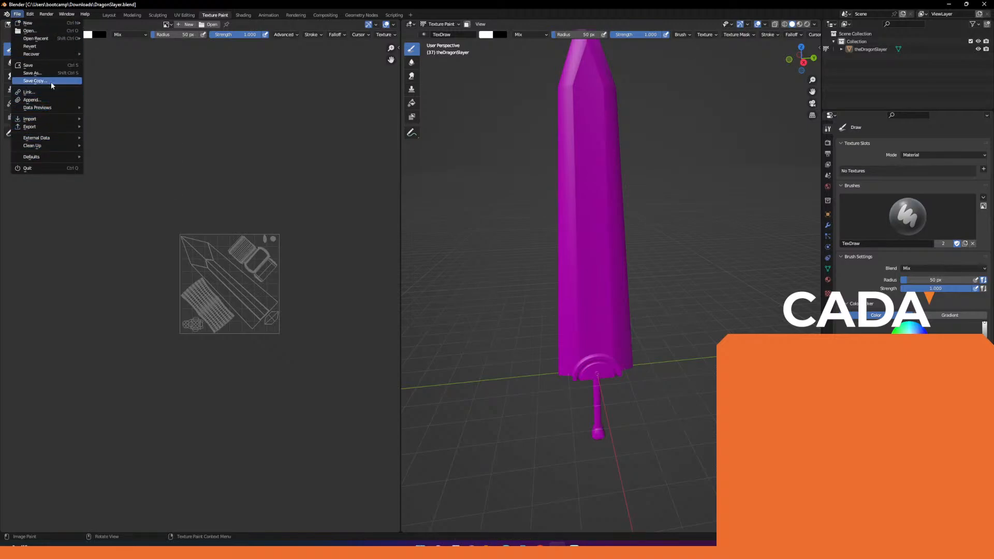
pyautogui.click(30, 16)
pyautogui.click(31, 18)
pyautogui.click(52, 124)
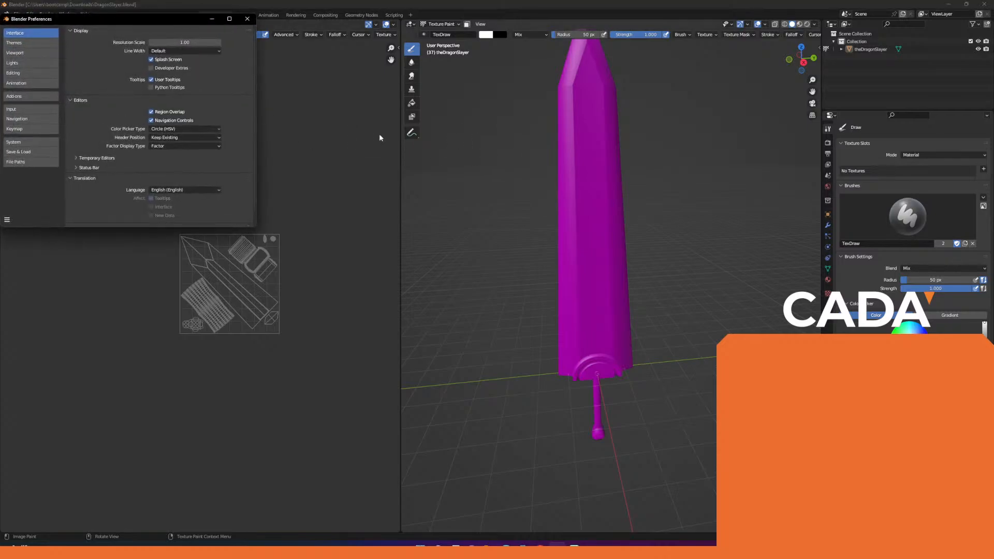
pyautogui.click(25, 96)
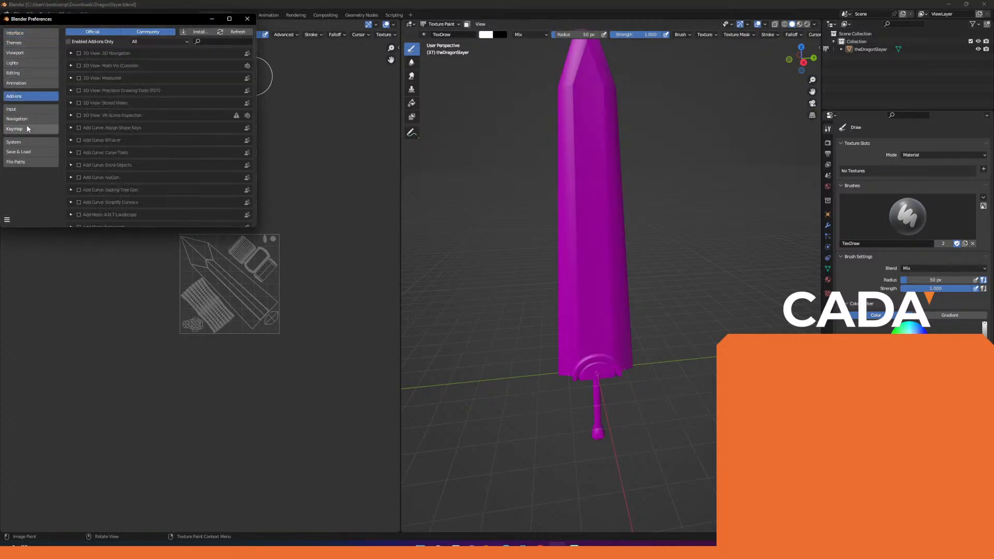
pyautogui.click(26, 128)
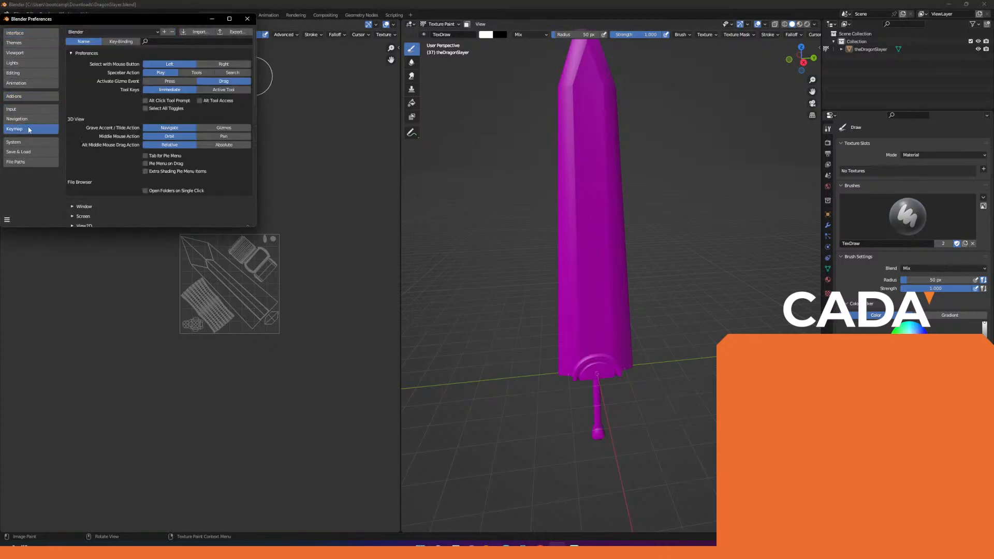
pyautogui.click(233, 73)
pyautogui.click(247, 19)
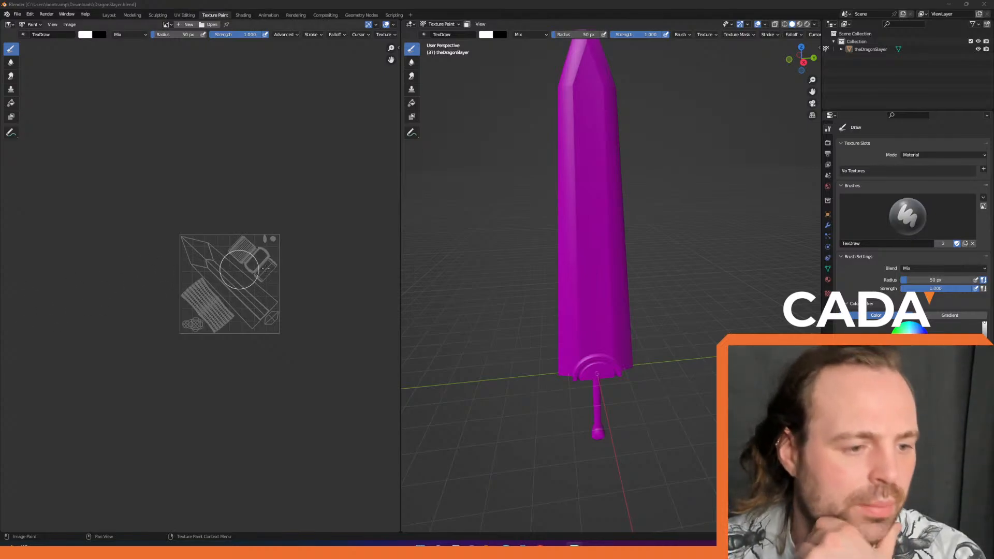
# Examine the sword model from several angles to judge how light would fall on the blade's faces.
pyautogui.moveTo(669, 189)
pyautogui.mouseDown(button='middle')
pyautogui.moveTo(668, 201)
pyautogui.moveTo(672, 181)
pyautogui.mouseUp(button='middle')
pyautogui.rightClick(673, 181)
pyautogui.moveTo(724, 205); pyautogui.dragTo(683, 197, button='middle')
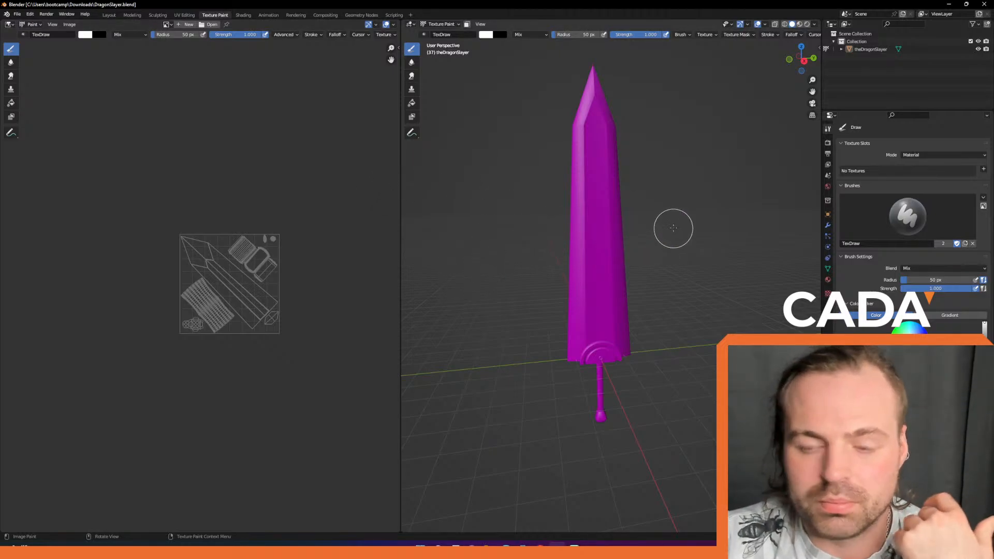
pyautogui.moveTo(694, 224)
pyautogui.mouseDown(button='middle')
pyautogui.moveTo(663, 233)
pyautogui.moveTo(690, 217)
pyautogui.moveTo(664, 169)
pyautogui.moveTo(569, 215)
pyautogui.moveTo(621, 217)
pyautogui.moveTo(611, 231)
pyautogui.moveTo(521, 253)
pyautogui.moveTo(667, 243)
pyautogui.moveTo(548, 236)
pyautogui.moveTo(681, 232)
pyautogui.moveTo(636, 239)
pyautogui.moveTo(692, 253)
pyautogui.moveTo(691, 268)
pyautogui.moveTo(665, 235)
pyautogui.moveTo(658, 316)
pyautogui.moveTo(650, 233)
pyautogui.moveTo(643, 316)
pyautogui.moveTo(634, 238)
pyautogui.moveTo(626, 305)
pyautogui.moveTo(613, 253)
pyautogui.moveTo(617, 309)
pyautogui.moveTo(619, 288)
pyautogui.mouseUp(button='middle')
pyautogui.scroll(-3, 619, 287)
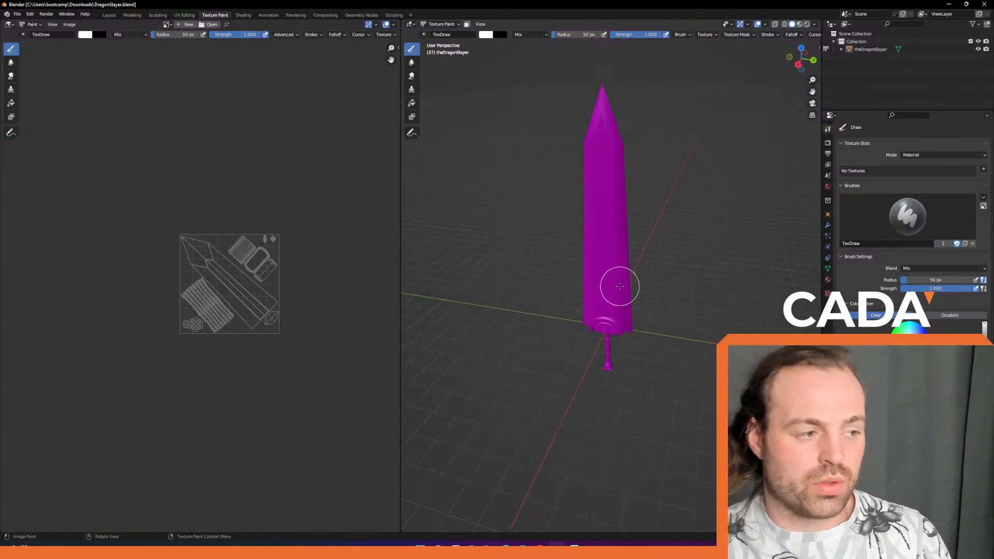
pyautogui.scroll(3, 618, 284)
pyautogui.scroll(-1, 619, 284)
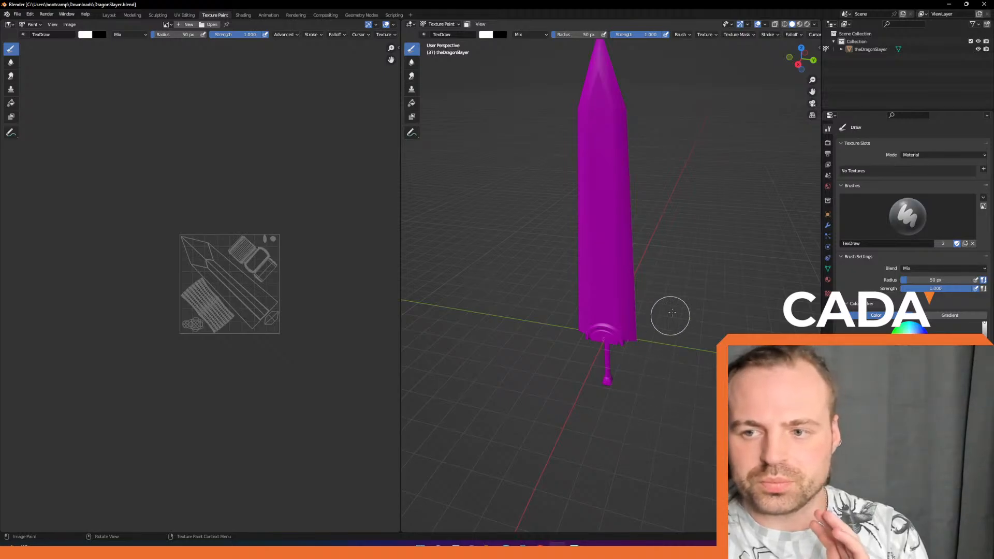
pyautogui.moveTo(666, 313); pyautogui.dragTo(678, 295, button='middle')
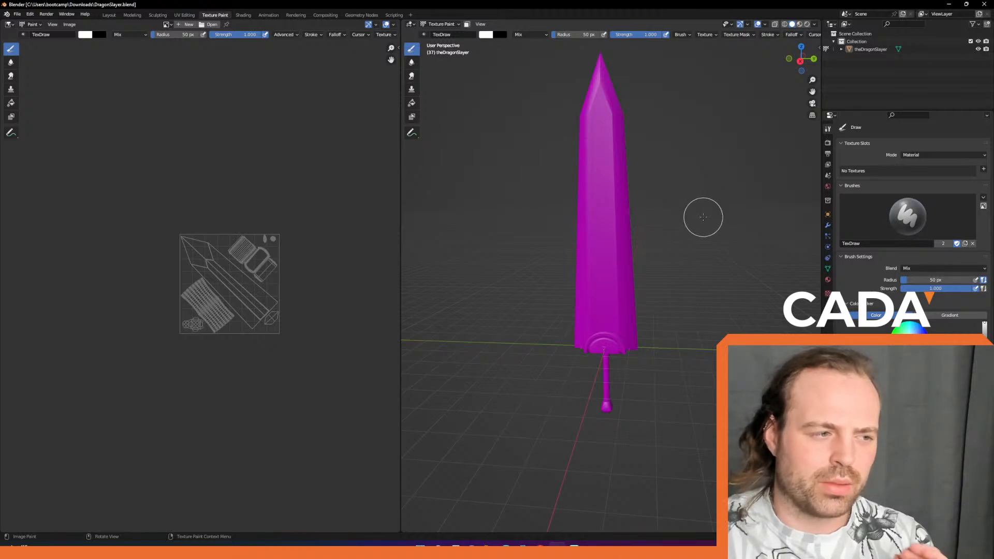
pyautogui.moveTo(647, 191)
pyautogui.mouseDown(button='middle')
pyautogui.moveTo(686, 177)
pyautogui.moveTo(653, 176)
pyautogui.mouseUp(button='middle')
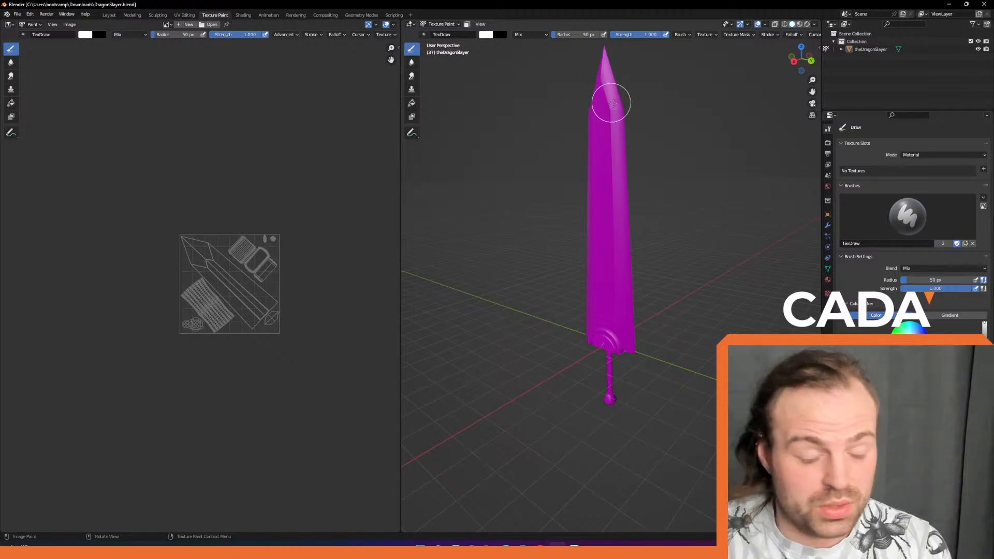
pyautogui.moveTo(672, 126)
pyautogui.mouseDown(button='middle')
pyautogui.moveTo(633, 164)
pyautogui.moveTo(616, 149)
pyautogui.moveTo(732, 153)
pyautogui.mouseUp(button='middle')
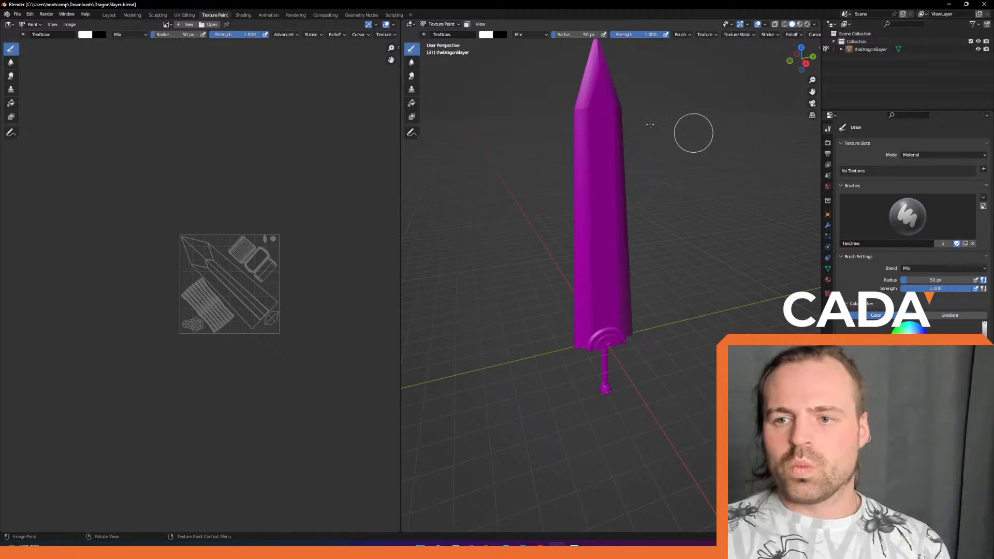
pyautogui.moveTo(652, 100); pyautogui.dragTo(634, 118, button='middle')
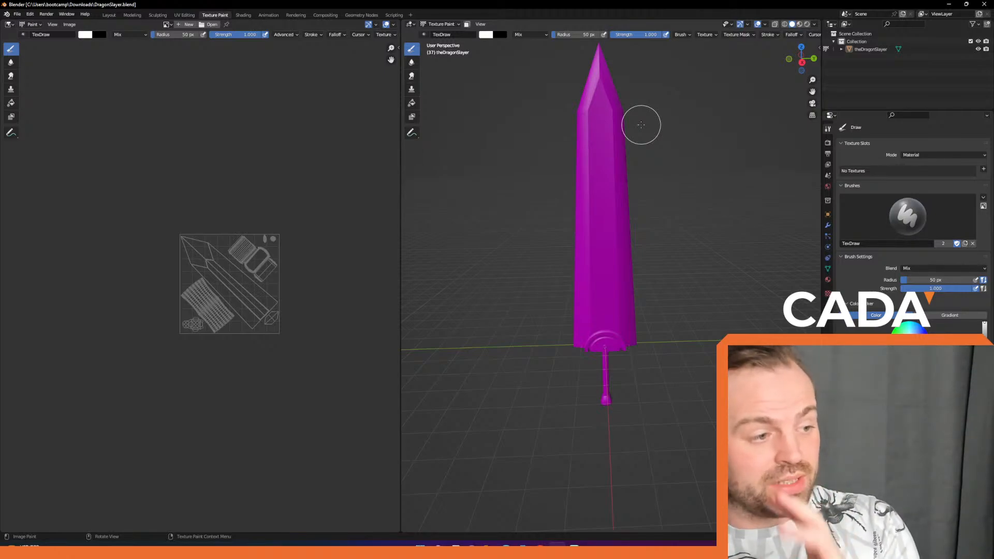
# Annotate a small sun with rays up beside the blade and a light line running from it across the sword.
pyautogui.click(413, 134)
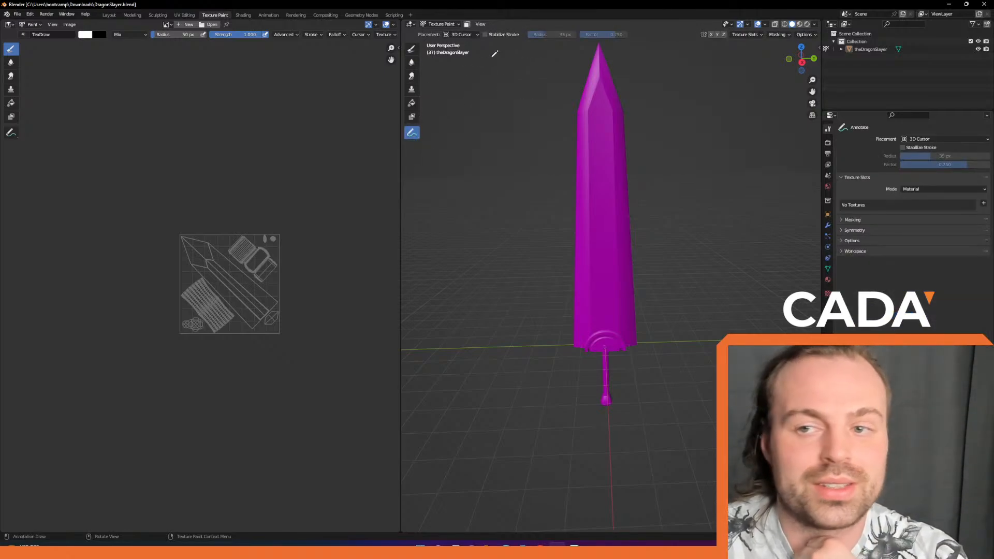
pyautogui.moveTo(459, 70)
pyautogui.mouseDown()
pyautogui.moveTo(462, 102)
pyautogui.moveTo(456, 73)
pyautogui.mouseUp()
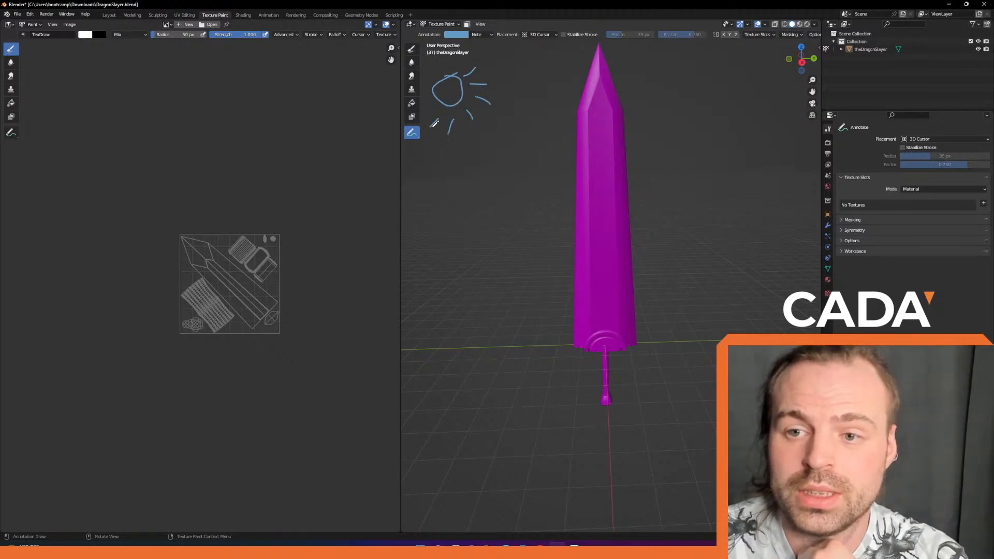
pyautogui.moveTo(662, 229); pyautogui.dragTo(610, 181, button='middle')
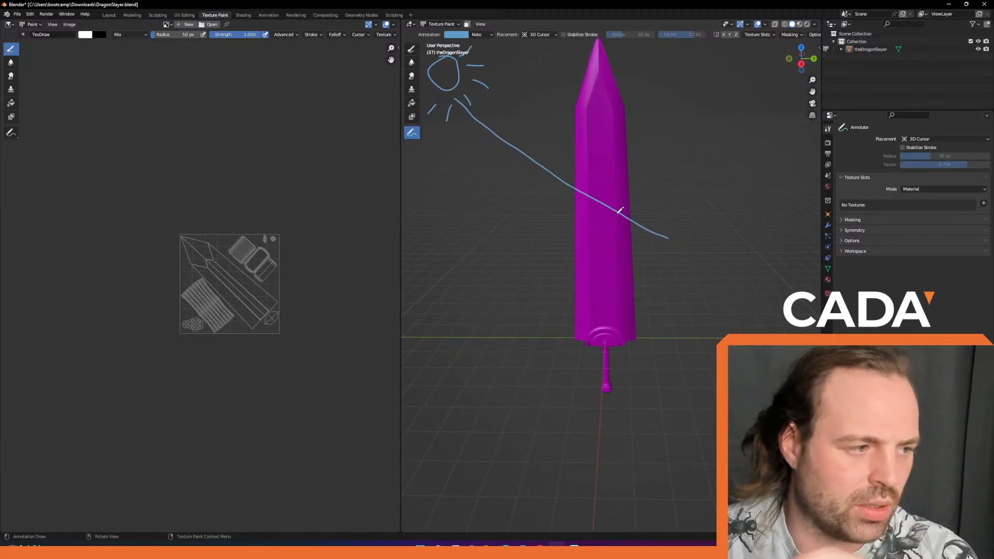
# Erase the part of the light line over the blade and redraw it as a wide arrow pointing at the sword, then return to the Draw brush.
pyautogui.moveTo(415, 137)
pyautogui.mouseDown()
pyautogui.moveTo(437, 133)
pyautogui.moveTo(455, 182)
pyautogui.mouseUp()
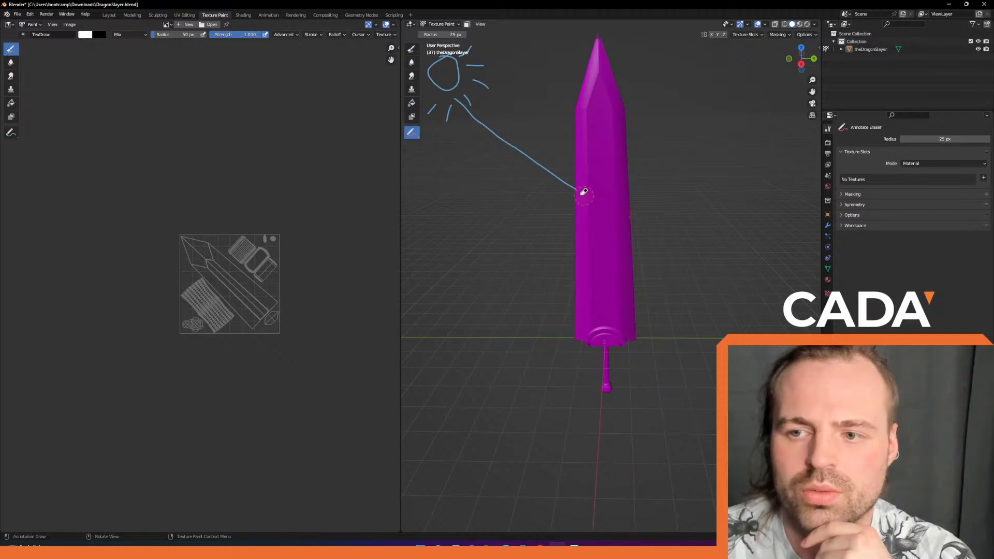
pyautogui.moveTo(412, 137); pyautogui.dragTo(441, 134)
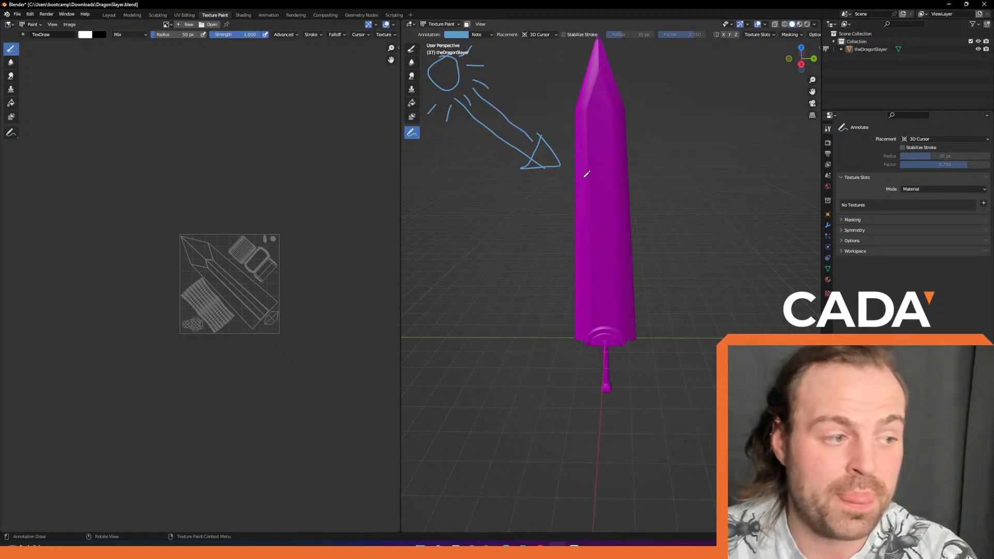
pyautogui.moveTo(671, 178); pyautogui.dragTo(674, 164, button='middle')
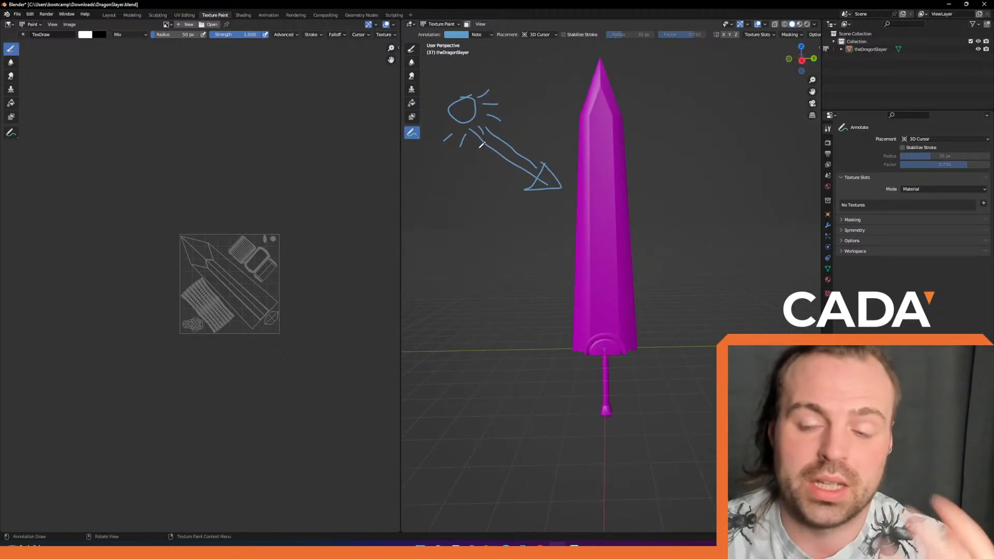
pyautogui.click(411, 49)
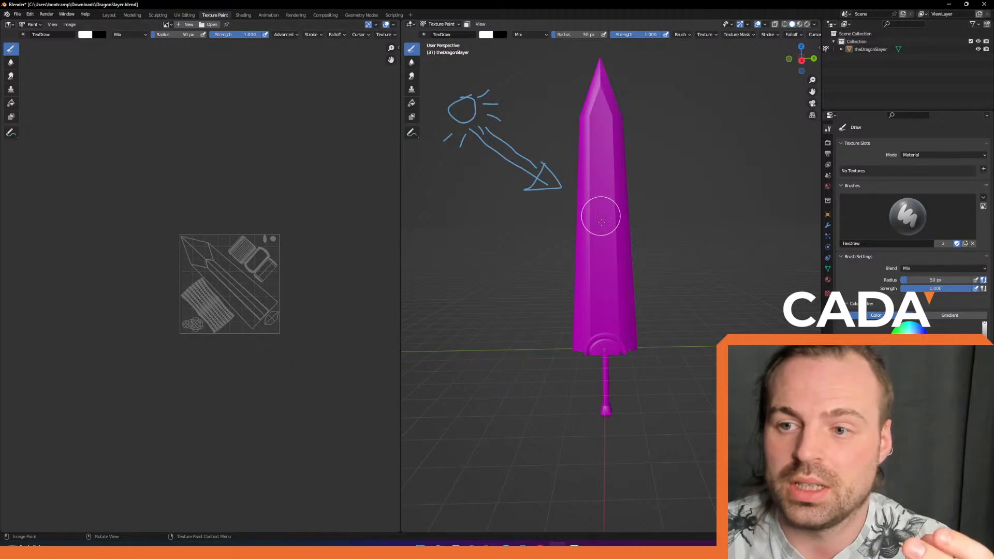
pyautogui.click(607, 171)
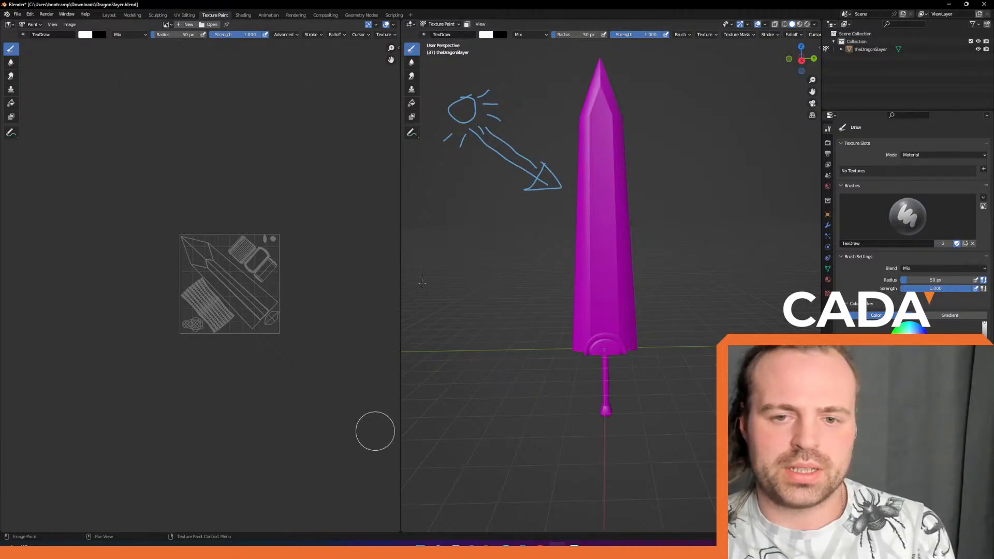
# Compare the blade islands in the UV layout with the front, side and edge faces of the sword.
pyautogui.scroll(4, 290, 246)
pyautogui.scroll(-1, 282, 248)
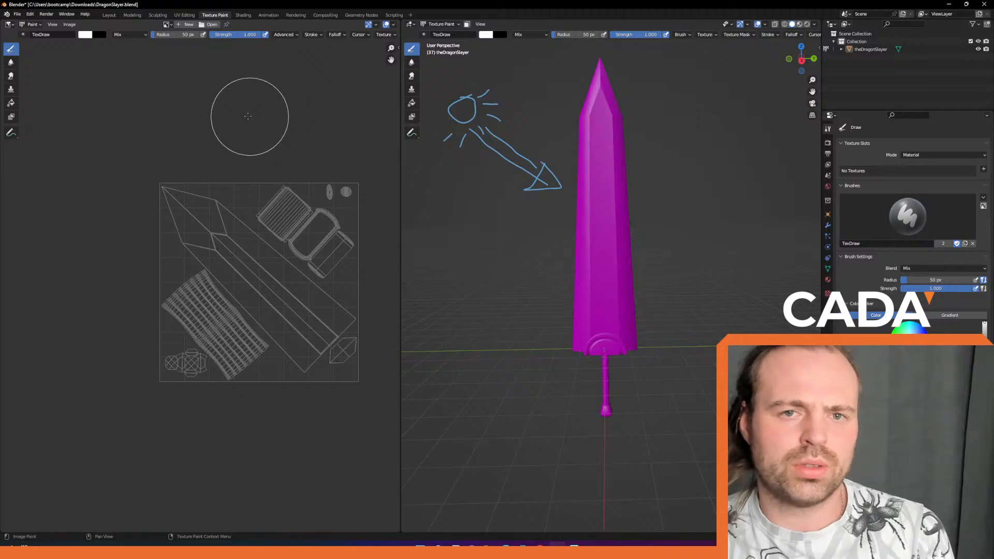
pyautogui.moveTo(270, 119); pyautogui.dragTo(163, 122, button='middle')
pyautogui.scroll(1, 297, 198)
pyautogui.scroll(1, 297, 198)
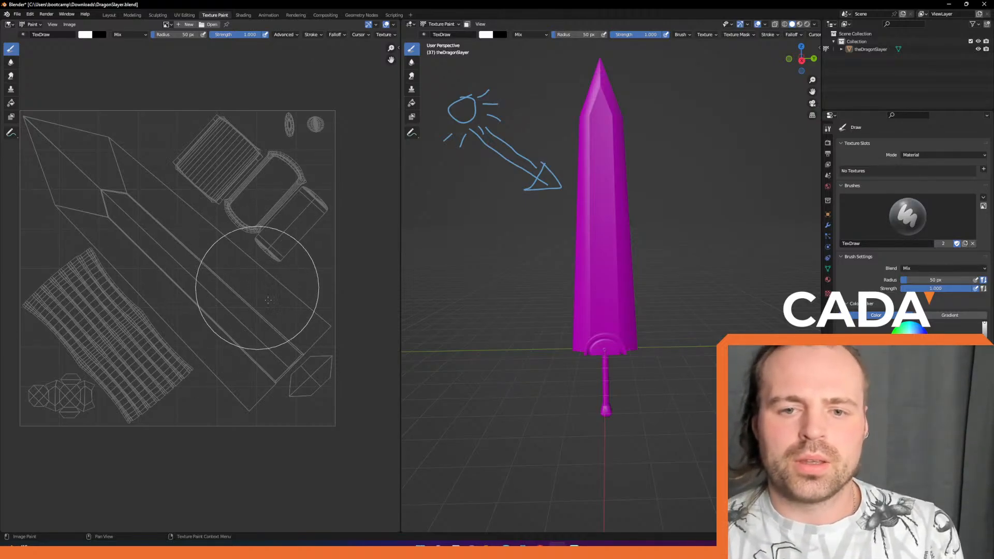
pyautogui.moveTo(672, 259)
pyautogui.mouseDown(button='middle')
pyautogui.moveTo(524, 263)
pyautogui.moveTo(705, 260)
pyautogui.mouseUp(button='middle')
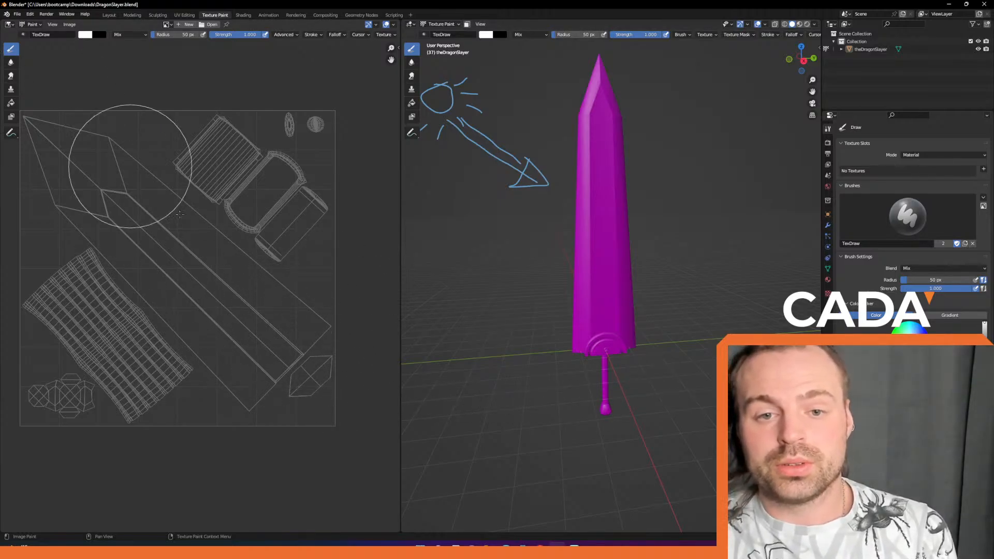
pyautogui.moveTo(552, 266)
pyautogui.mouseDown(button='middle')
pyautogui.moveTo(559, 273)
pyautogui.moveTo(537, 270)
pyautogui.mouseUp(button='middle')
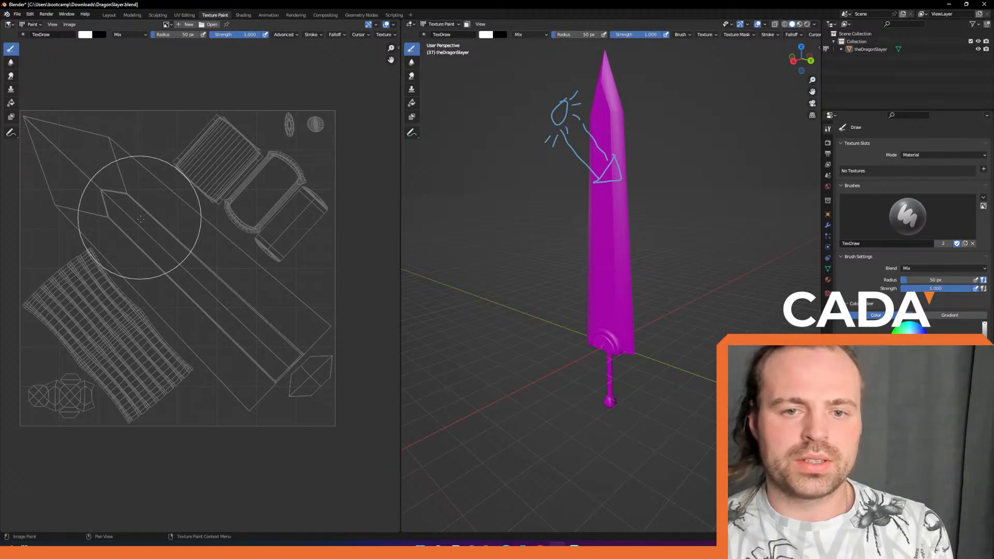
pyautogui.moveTo(639, 222)
pyautogui.mouseDown(button='middle')
pyautogui.moveTo(667, 220)
pyautogui.moveTo(610, 222)
pyautogui.mouseUp(button='middle')
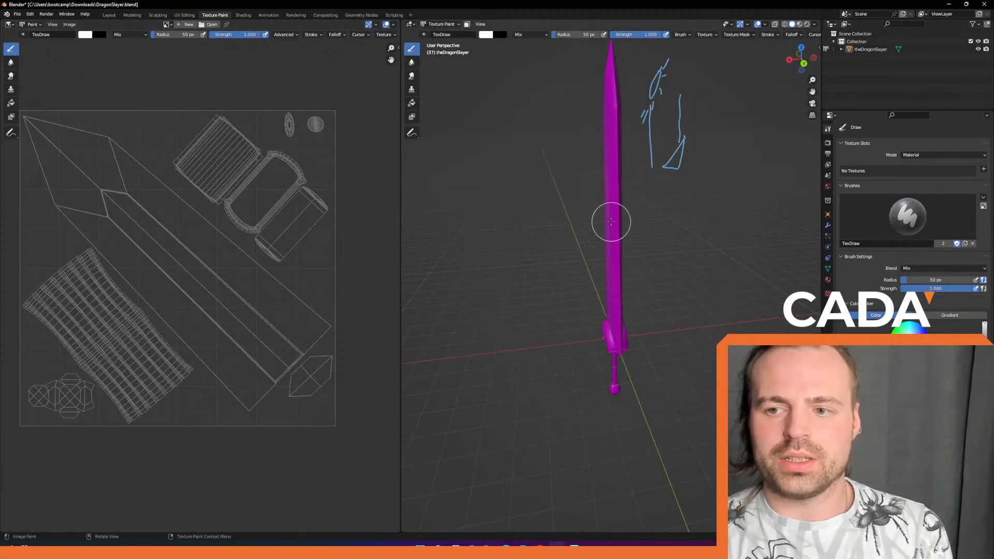
pyautogui.moveTo(645, 136)
pyautogui.mouseDown(button='middle')
pyautogui.moveTo(629, 123)
pyautogui.moveTo(649, 121)
pyautogui.mouseUp(button='middle')
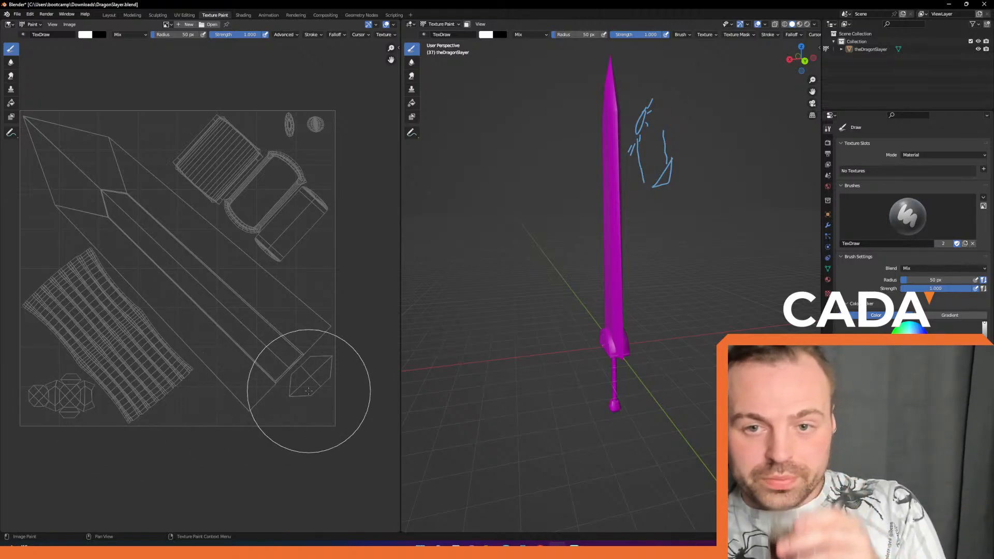
pyautogui.moveTo(544, 271); pyautogui.dragTo(607, 338, button='middle')
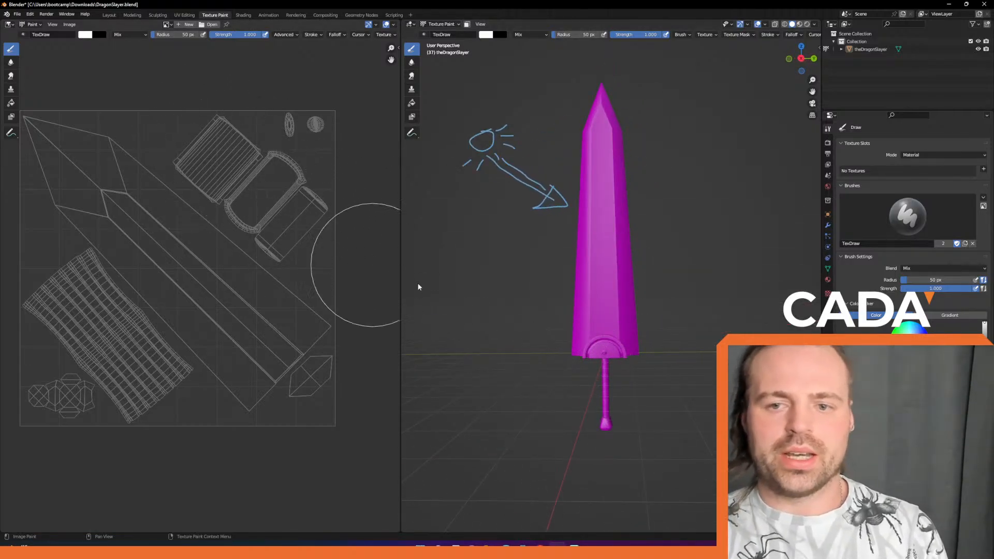
# Inspect the curved guard and its small round stud on the model alongside their UV islands.
pyautogui.scroll(5, 656, 379)
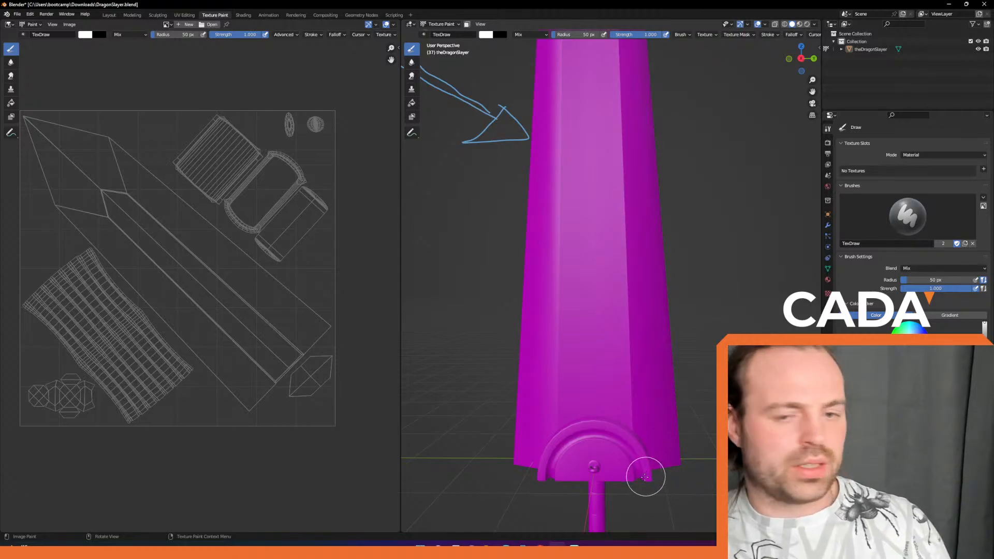
pyautogui.keyDown('alt'); pyautogui.moveTo(644, 424); pyautogui.dragTo(599, 355, button='middle'); pyautogui.keyUp('alt')
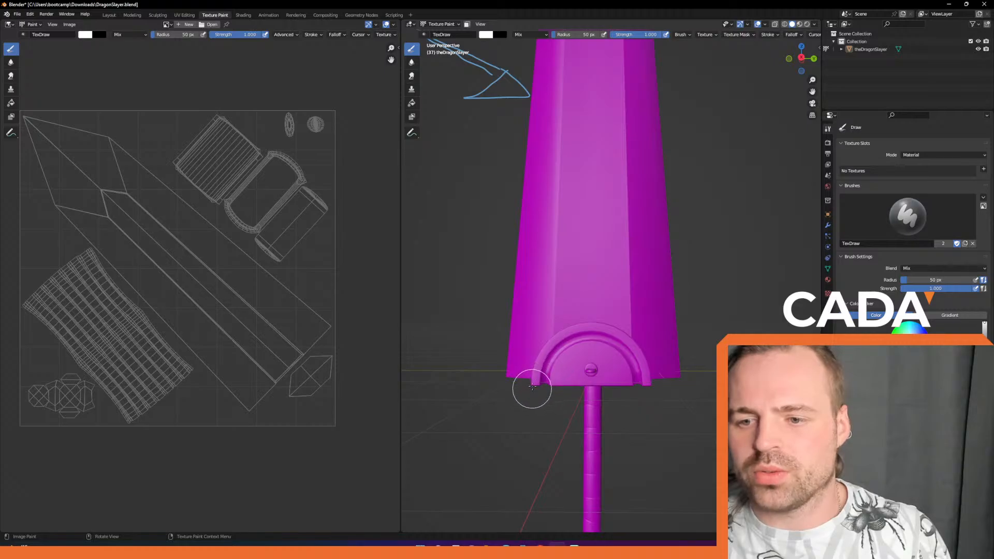
pyautogui.moveTo(646, 355)
pyautogui.mouseDown(button='middle')
pyautogui.moveTo(599, 337)
pyautogui.moveTo(630, 312)
pyautogui.moveTo(599, 321)
pyautogui.mouseUp(button='middle')
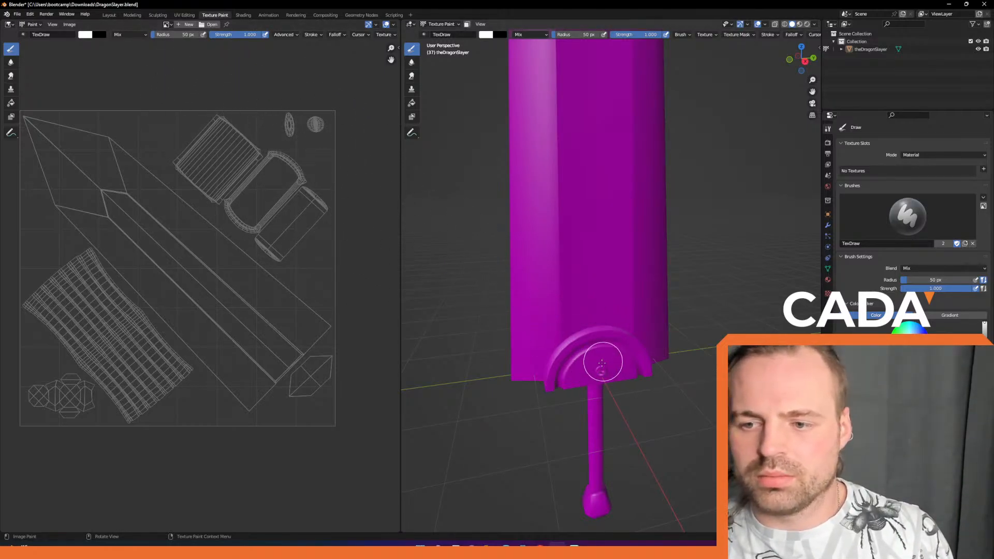
pyautogui.scroll(4, 298, 123)
pyautogui.moveTo(295, 120); pyautogui.dragTo(150, 466, button='middle')
pyautogui.scroll(4, 251, 265)
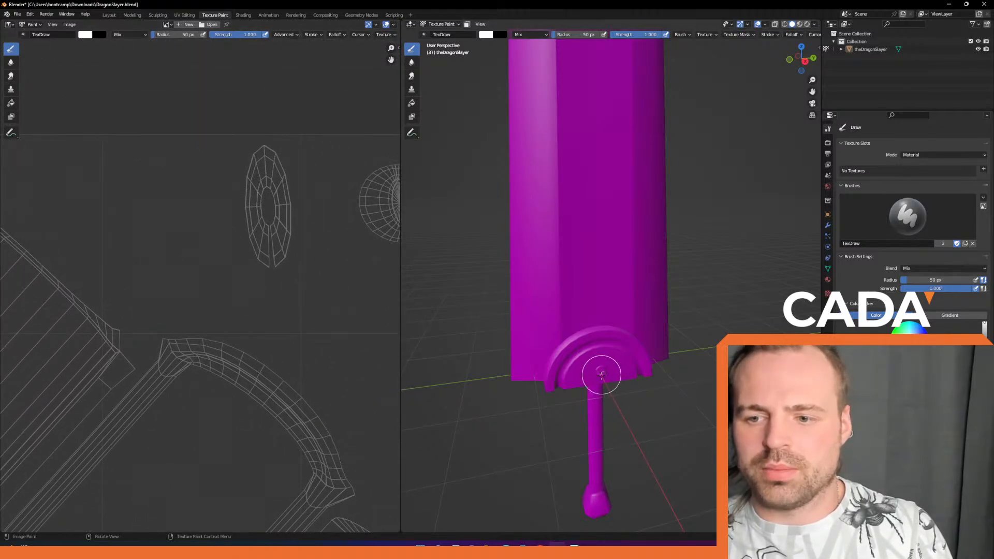
pyautogui.moveTo(256, 252); pyautogui.dragTo(204, 254, button='middle')
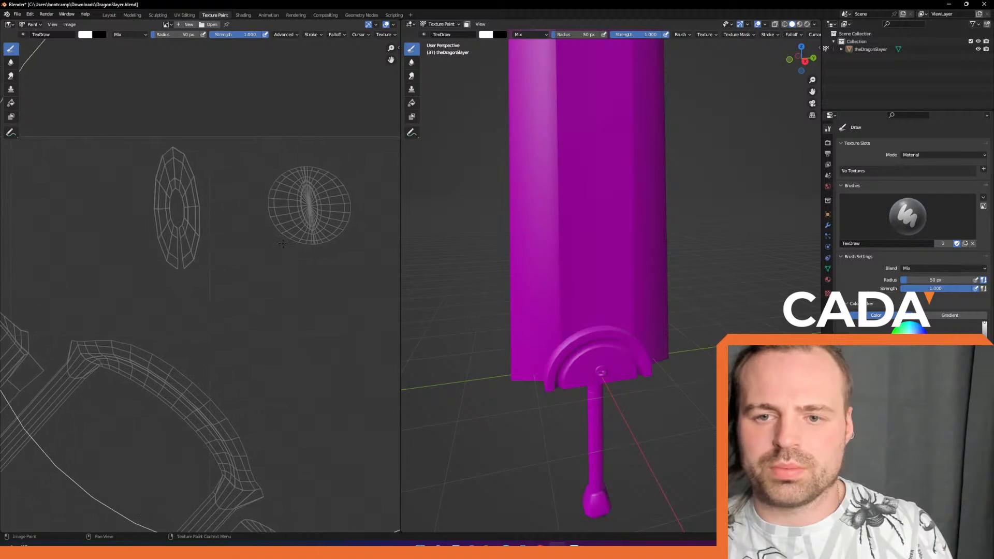
pyautogui.scroll(-6, 252, 263)
# Examine the handle, pommel and underside of the guard, and match them with the remaining UV islands.
pyautogui.moveTo(212, 317); pyautogui.dragTo(299, 166, button='middle')
pyautogui.scroll(3, 112, 350)
pyautogui.moveTo(113, 350); pyautogui.dragTo(257, 264, button='middle')
pyautogui.keyDown('shift'); pyautogui.moveTo(609, 430); pyautogui.dragTo(620, 334, button='middle'); pyautogui.keyUp('shift')
pyautogui.scroll(3, 599, 370)
pyautogui.keyDown('shift'); pyautogui.moveTo(599, 370); pyautogui.dragTo(610, 318, button='middle'); pyautogui.keyUp('shift')
pyautogui.moveTo(329, 264); pyautogui.dragTo(33, 259, button='middle')
pyautogui.keyDown('shift'); pyautogui.moveTo(541, 172); pyautogui.dragTo(517, 280, button='middle'); pyautogui.keyUp('shift')
pyautogui.moveTo(518, 280); pyautogui.dragTo(611, 269, button='middle')
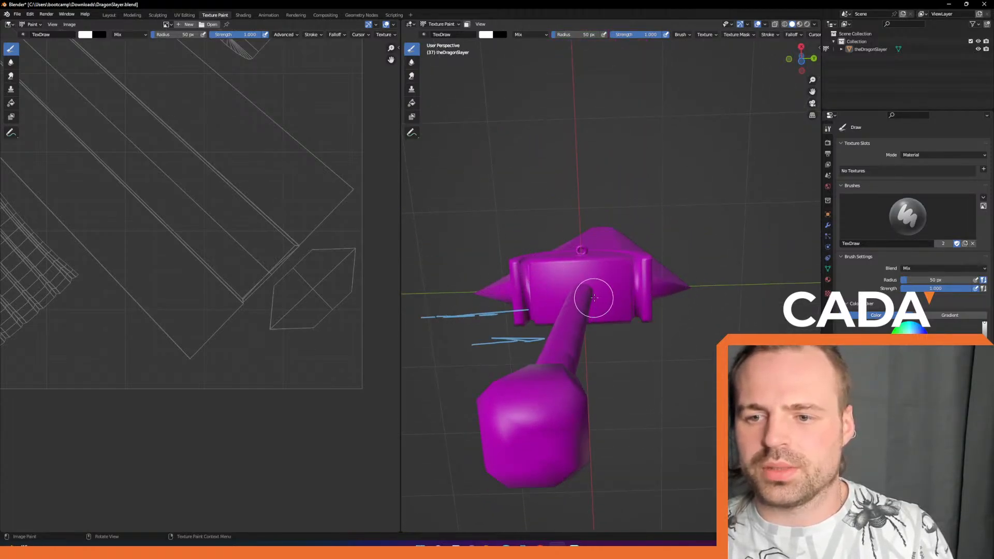
pyautogui.moveTo(468, 208)
pyautogui.mouseDown(button='middle')
pyautogui.moveTo(475, 236)
pyautogui.moveTo(480, 208)
pyautogui.moveTo(672, 261)
pyautogui.mouseUp(button='middle')
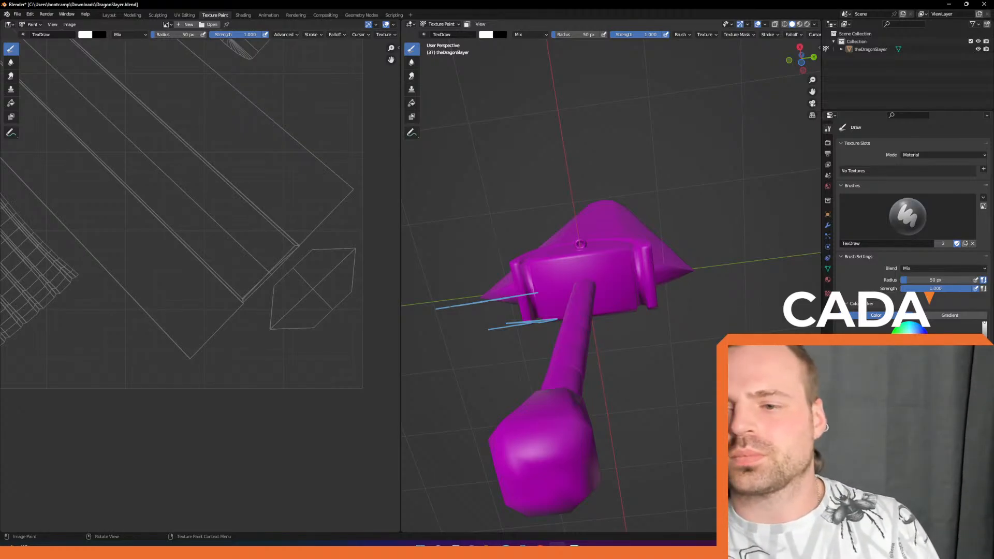
# Review the whole sword beside the sketched light arrow, together with the complete UV layout.
pyautogui.moveTo(596, 175); pyautogui.dragTo(608, 259, button='middle')
pyautogui.scroll(-3, 599, 162)
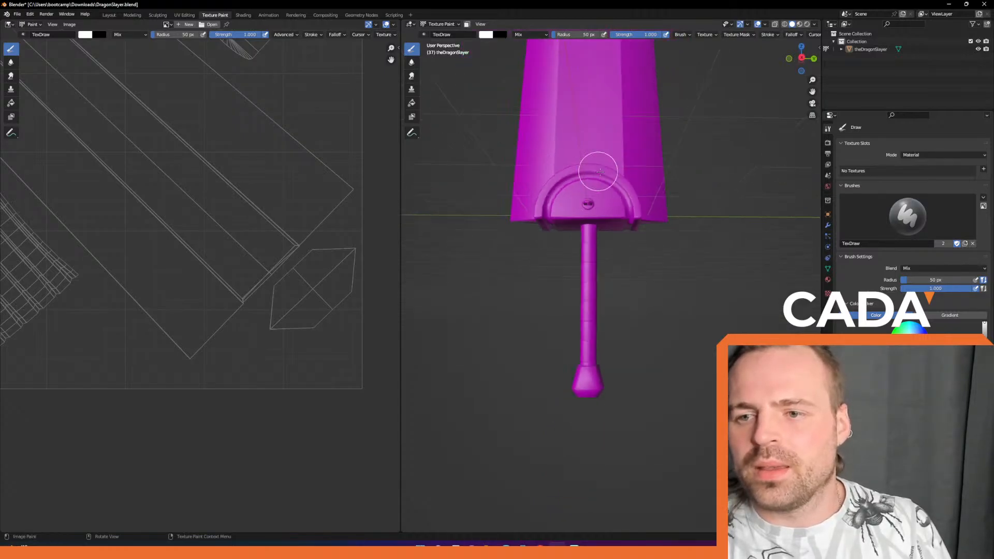
pyautogui.keyDown('shift'); pyautogui.moveTo(601, 158); pyautogui.dragTo(631, 293, button='middle'); pyautogui.keyUp('shift')
pyautogui.scroll(-4, 625, 225)
pyautogui.moveTo(623, 228); pyautogui.dragTo(634, 237, button='middle')
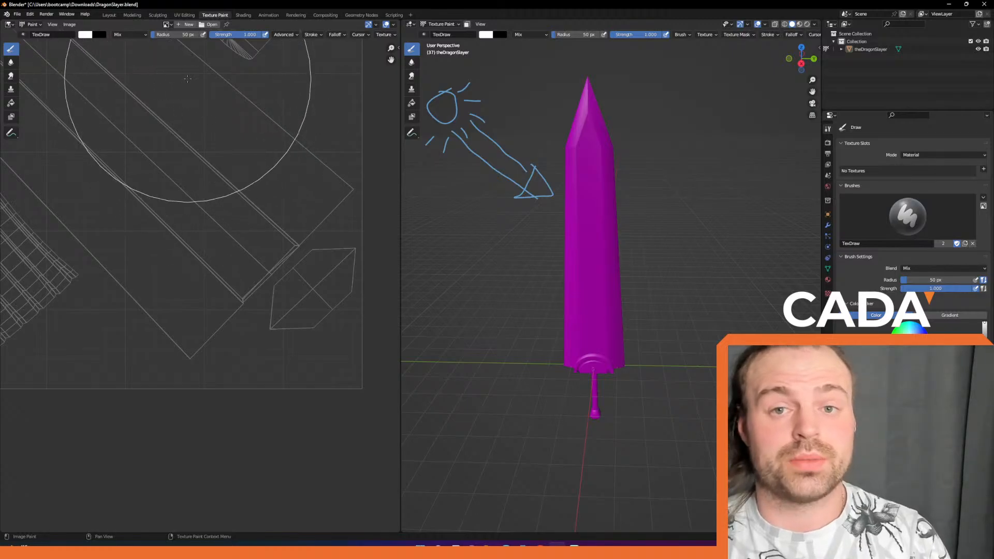
pyautogui.scroll(-5, 187, 79)
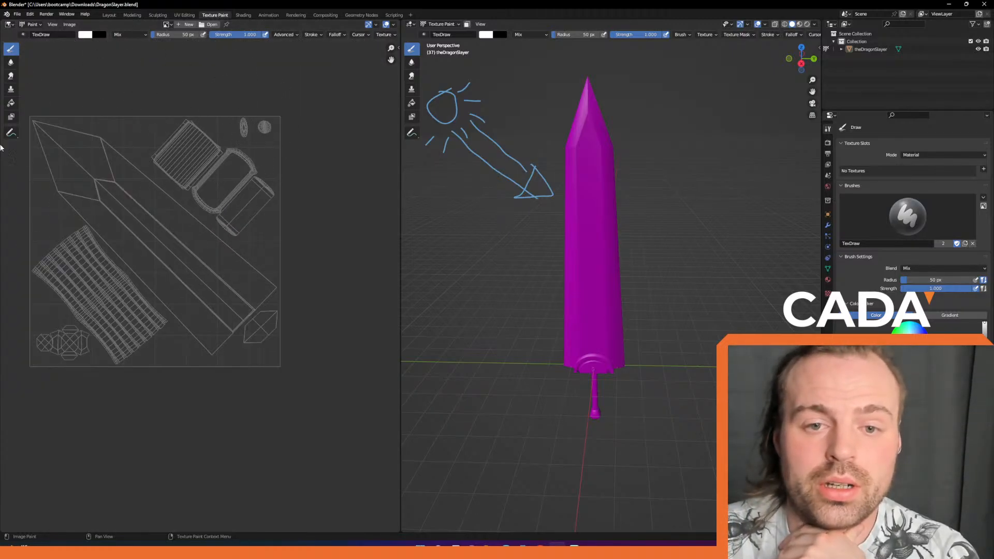
pyautogui.moveTo(129, 104); pyautogui.dragTo(195, 104, button='middle')
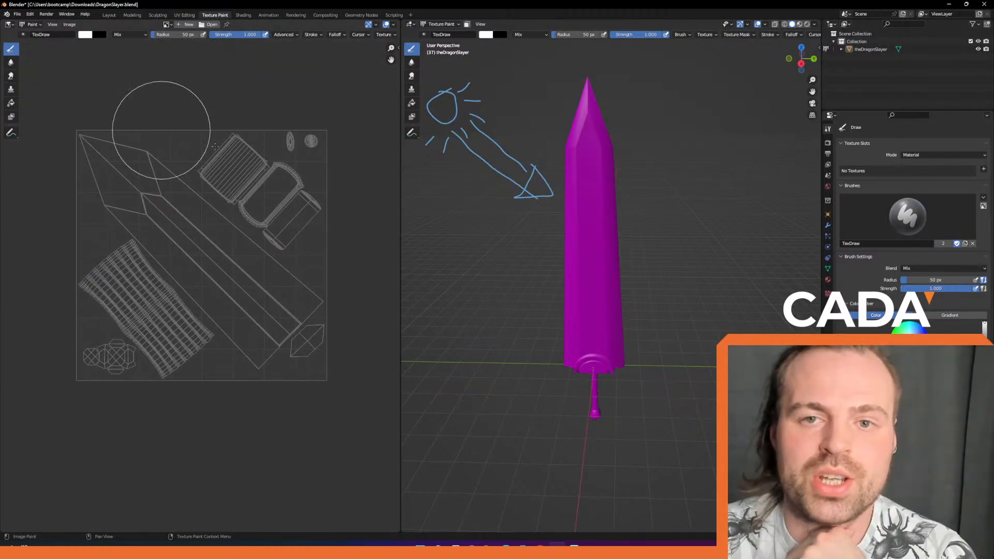
# Start a new image for the UV layout and name it Dragonslayer_Diffuse.
pyautogui.click(179, 24)
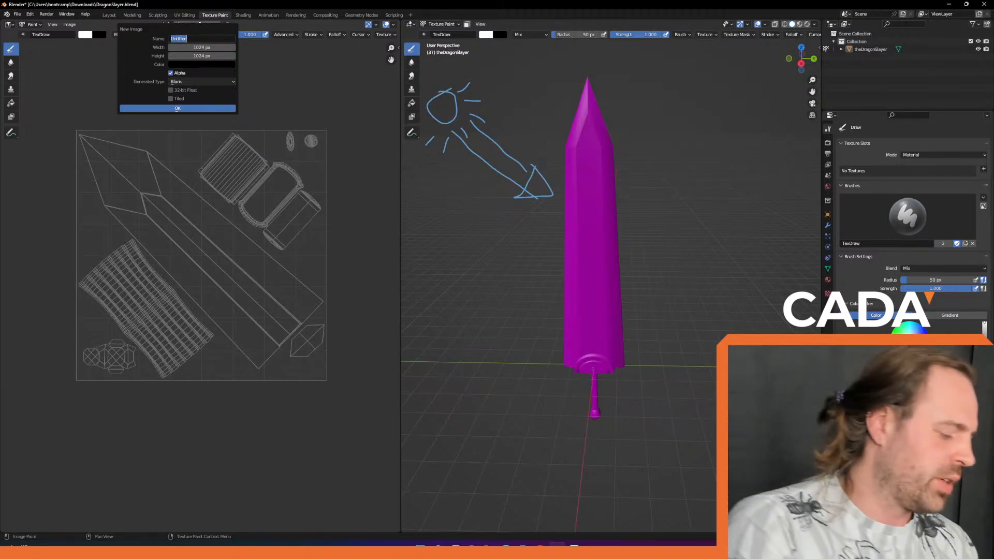
pyautogui.write('Dragonslayer')
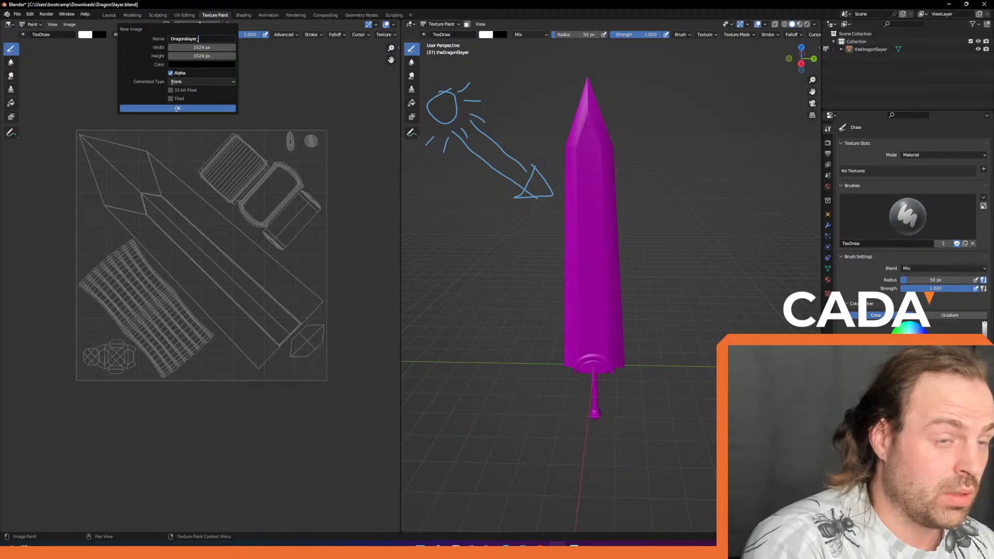
pyautogui.write('_Diffuse')
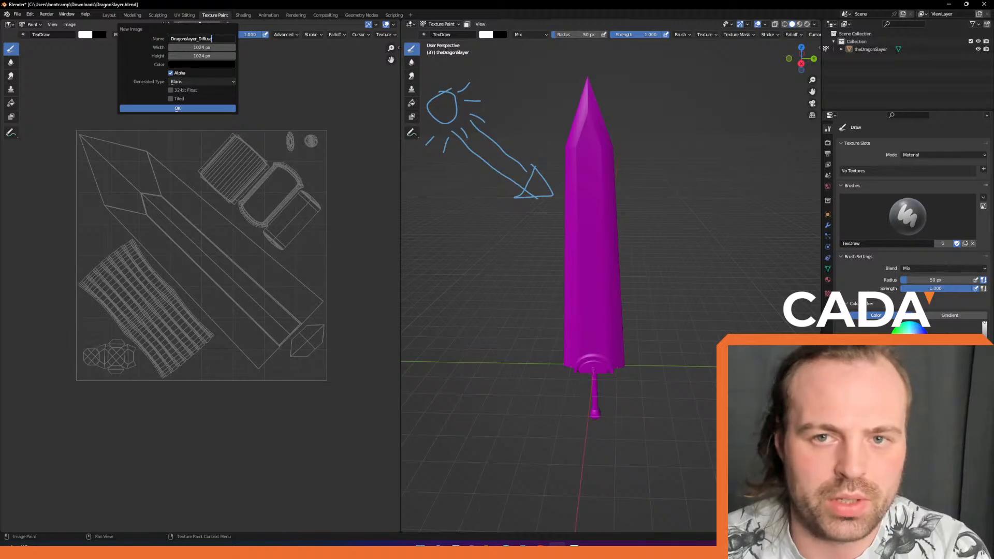
pyautogui.press('Return')
# Set the new image's width to 1024*3, giving 3072 px.
pyautogui.click(202, 47)
pyautogui.write('1024')
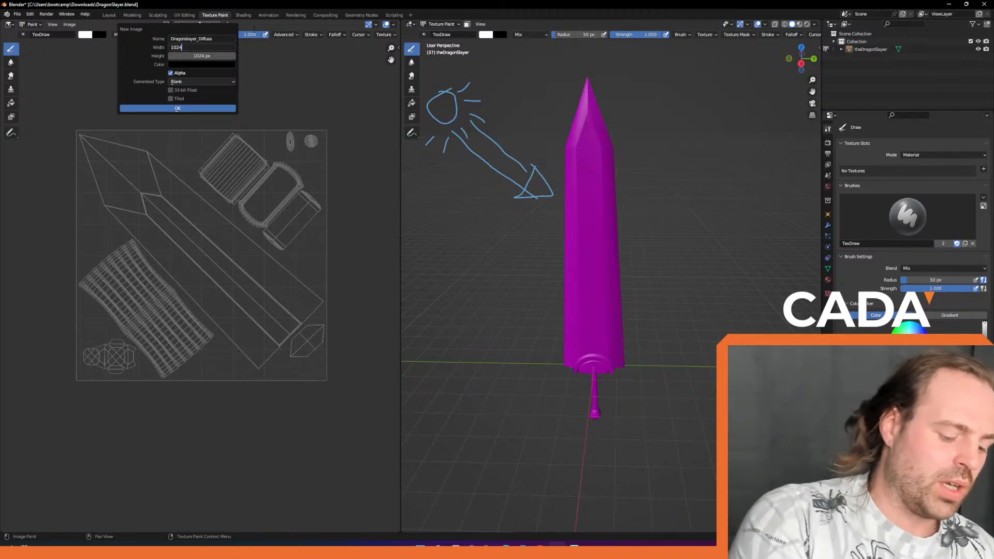
pyautogui.write('*')
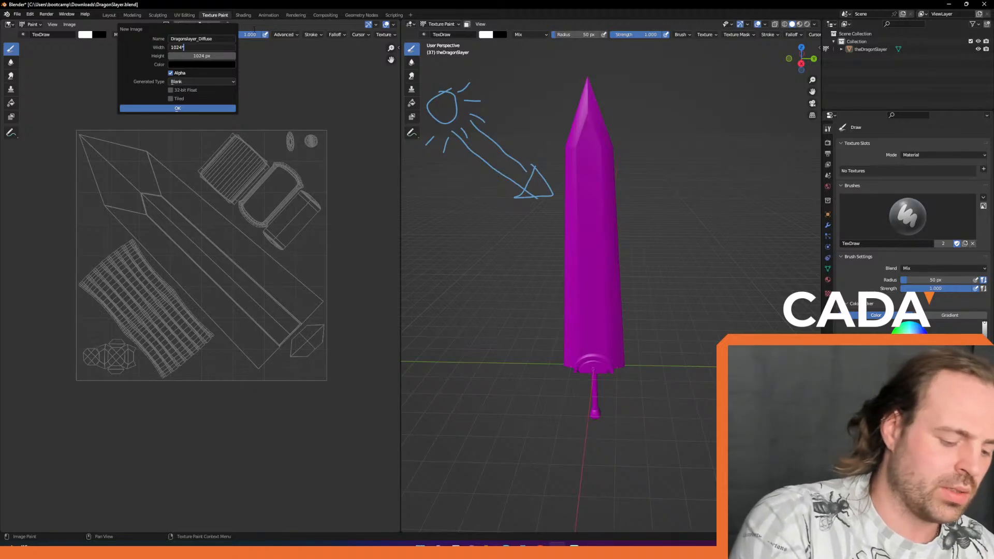
pyautogui.write('3')
pyautogui.press('Return')
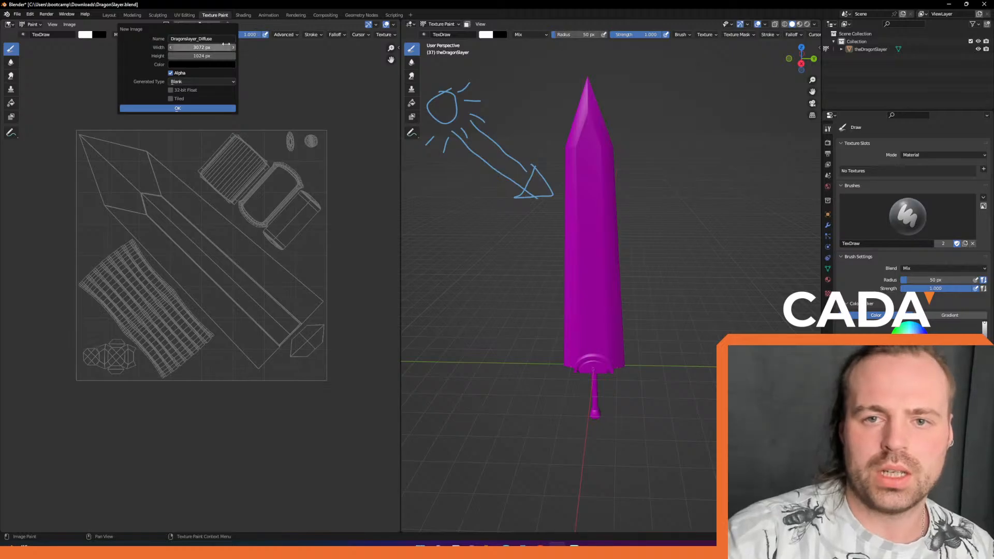
pyautogui.click(205, 47)
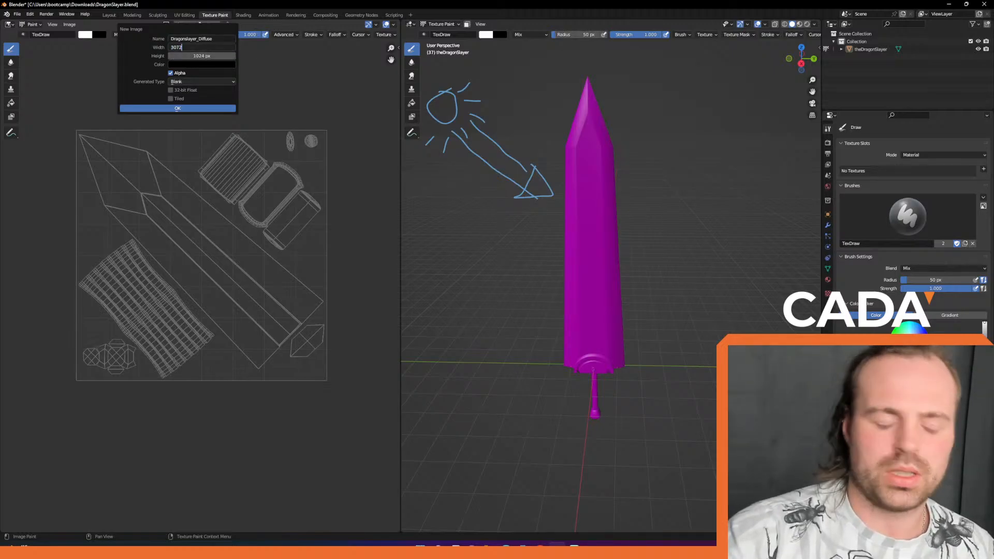
pyautogui.write('*')
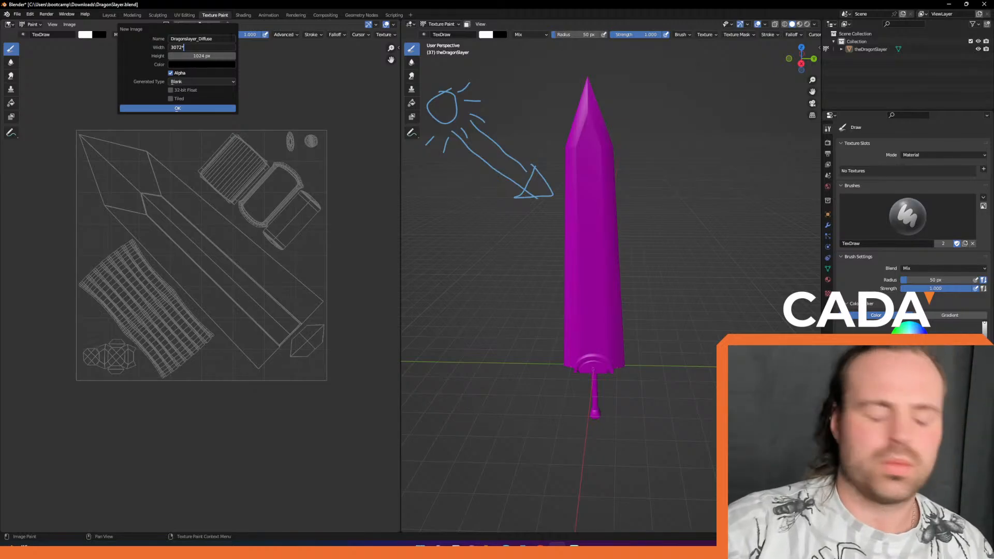
pyautogui.press('BackSpace')
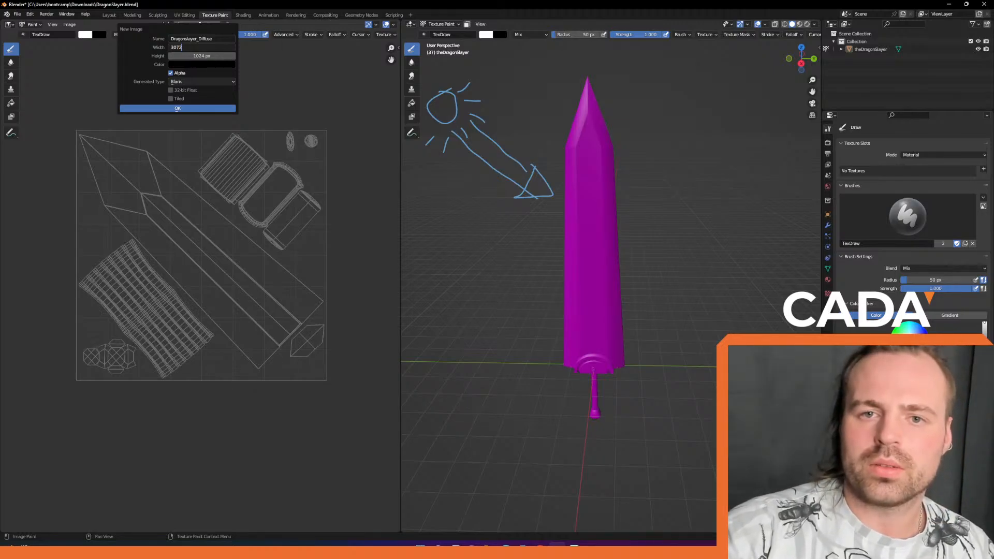
pyautogui.press('Return')
# Set both the width and height of the new image to 1024*4, giving 4096 px each.
pyautogui.click(207, 47)
pyautogui.write('10')
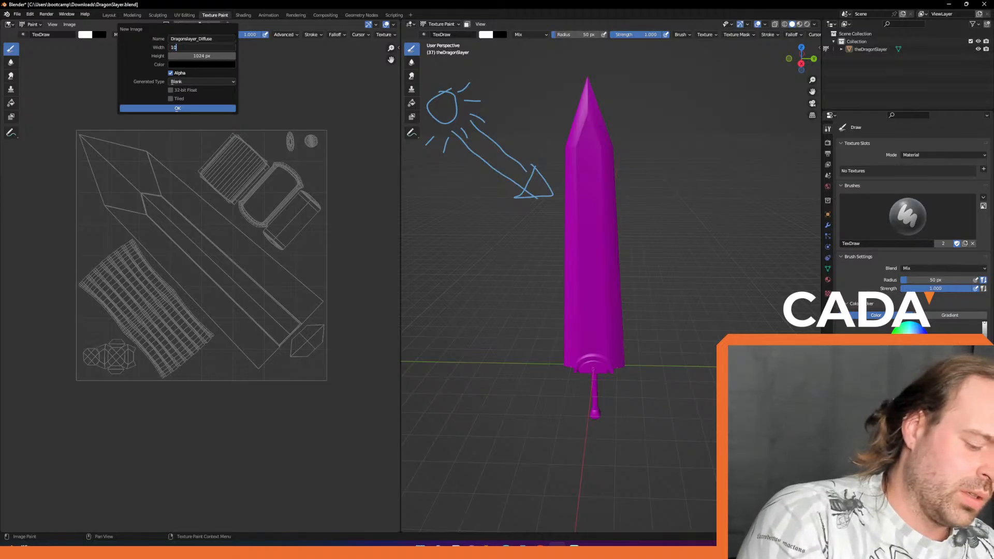
pyautogui.write('24*')
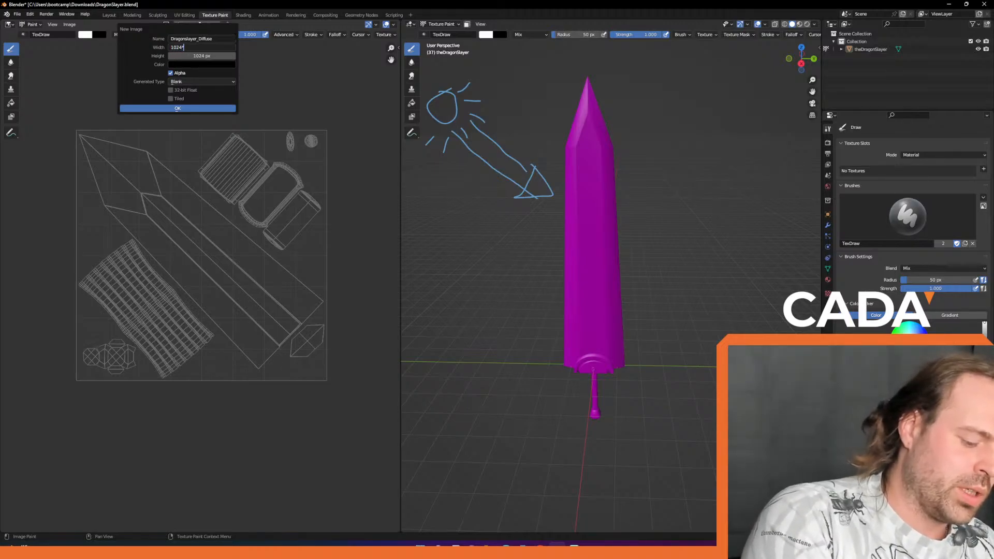
pyautogui.write('4')
pyautogui.press('Return')
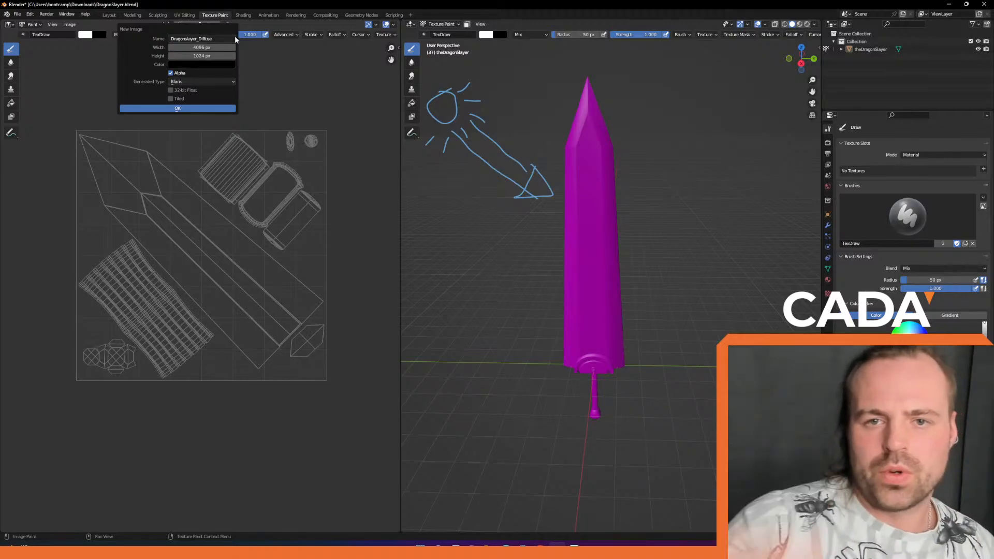
pyautogui.click(202, 55)
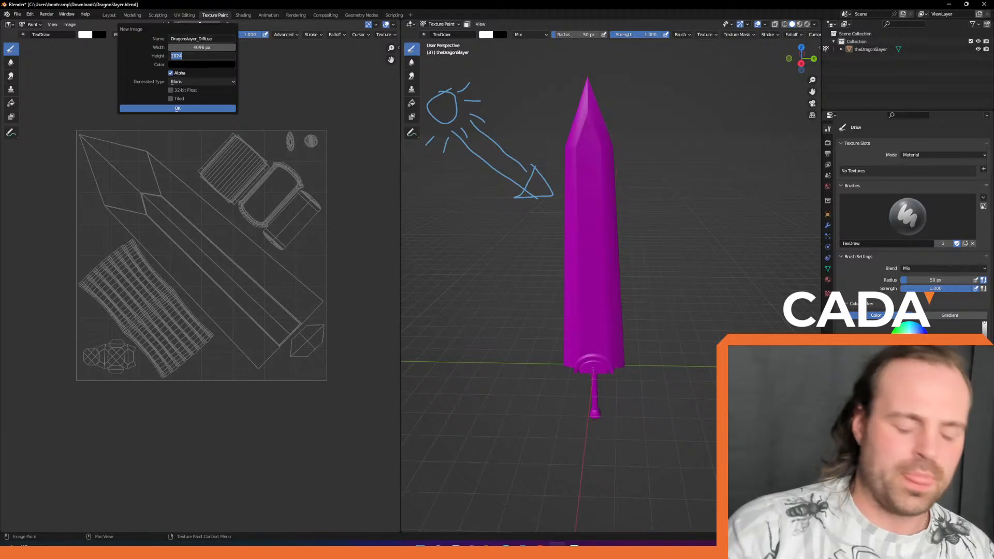
pyautogui.press('End')
pyautogui.write('*')
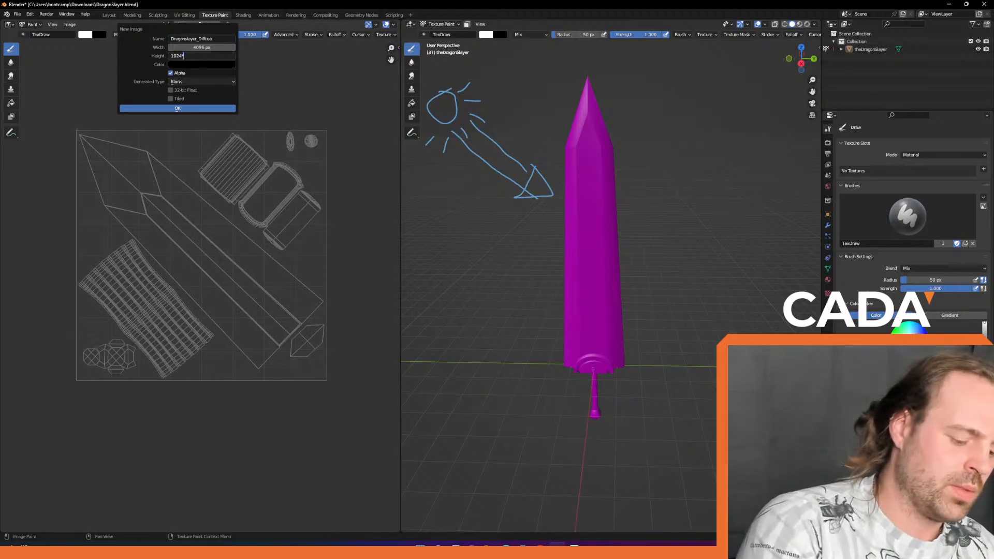
pyautogui.write('4')
pyautogui.press('Return')
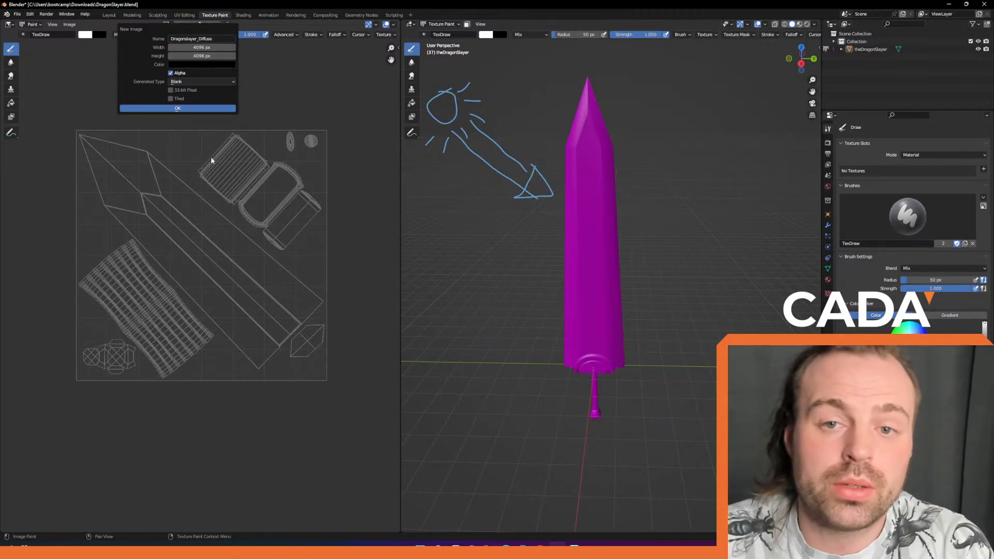
# Create the image with a black fill at alpha 1.000, Alpha enabled and Blank as the generated type.
pyautogui.click(190, 65)
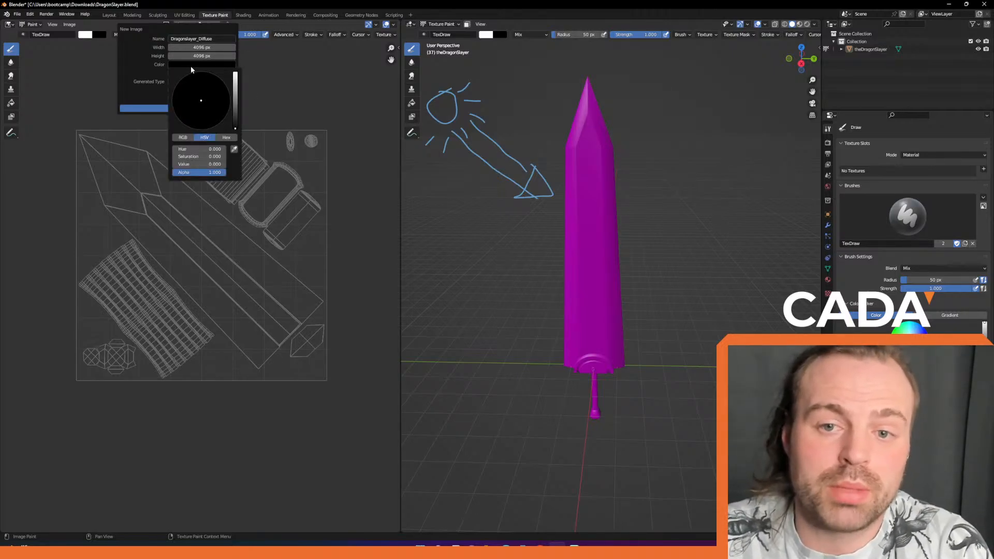
pyautogui.moveTo(215, 173)
pyautogui.mouseDown()
pyautogui.moveTo(185, 175)
pyautogui.moveTo(226, 173)
pyautogui.mouseUp()
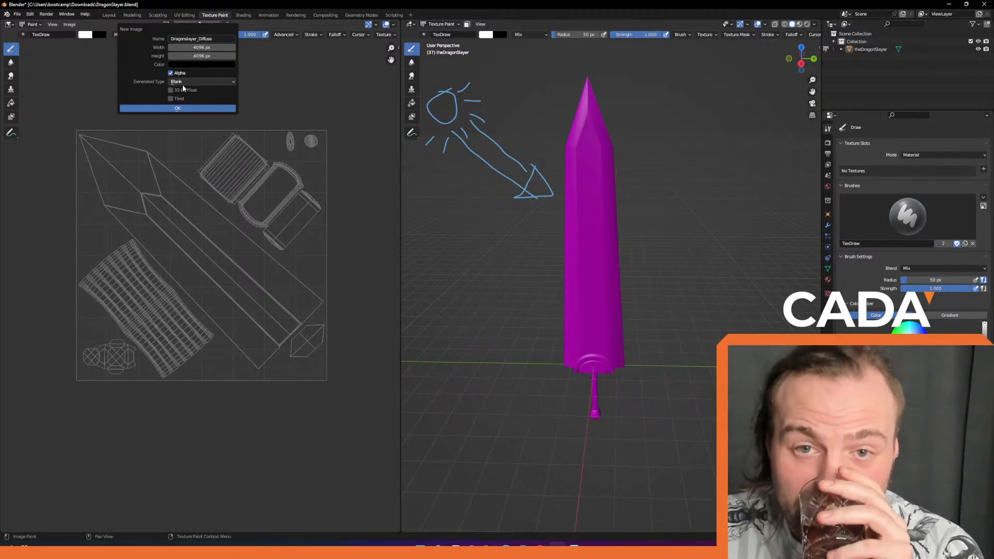
pyautogui.click(183, 83)
pyautogui.click(178, 90)
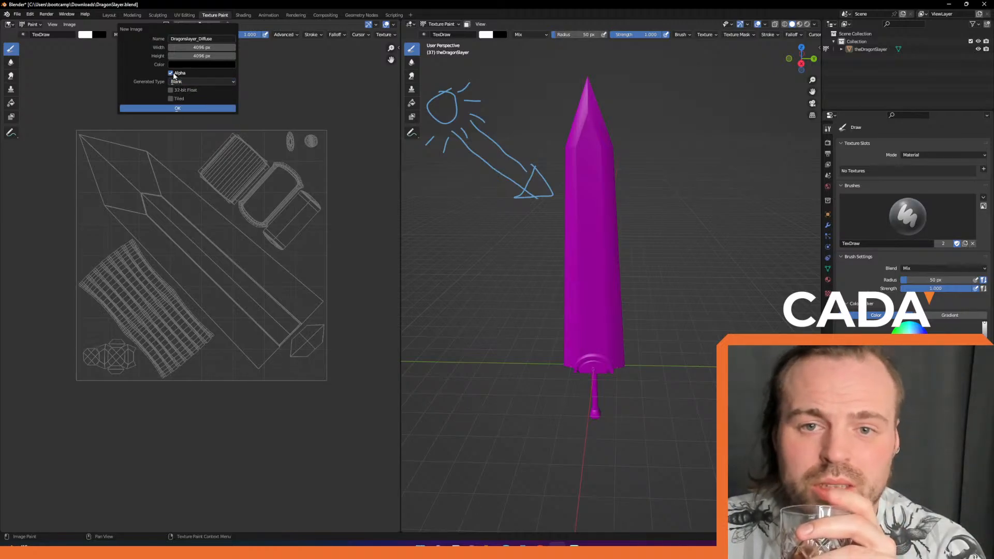
pyautogui.click(164, 109)
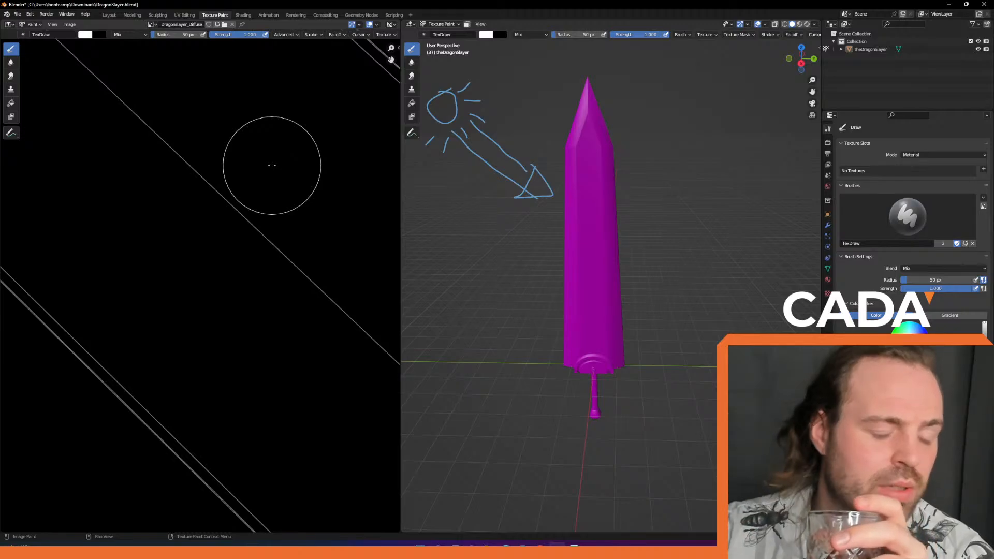
# Paint a short white L-shaped test stroke across the middle of the blade islands on the new texture.
pyautogui.scroll(-4, 225, 158)
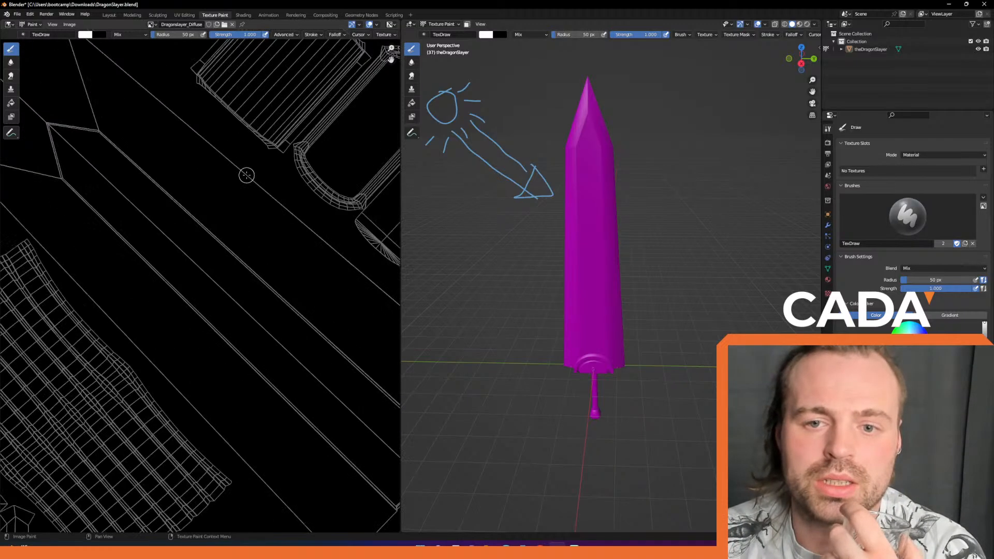
pyautogui.press('Home')
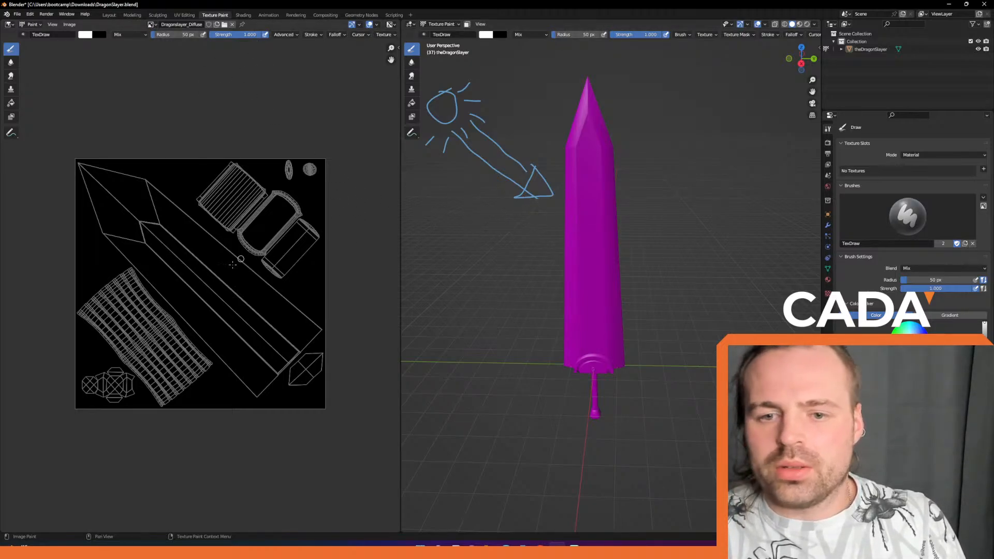
pyautogui.moveTo(232, 275); pyautogui.dragTo(235, 298)
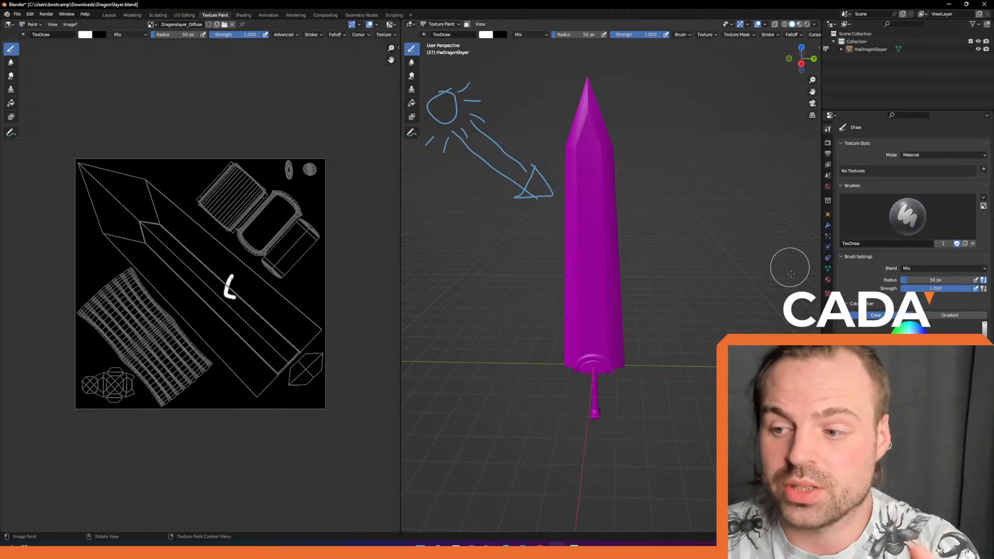
# Add a new material to the sword and name it Dragonslayer_MAT.
pyautogui.click(827, 280)
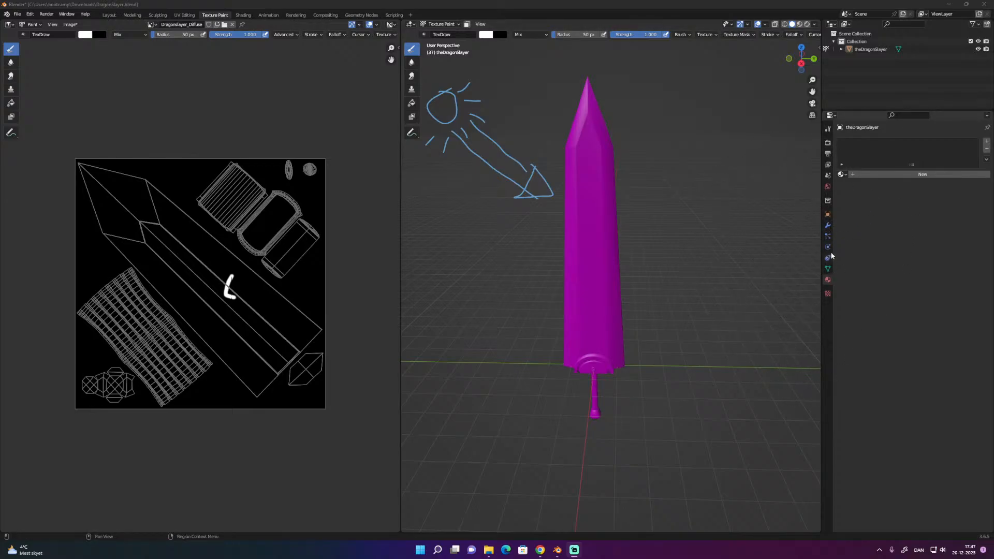
pyautogui.click(828, 128)
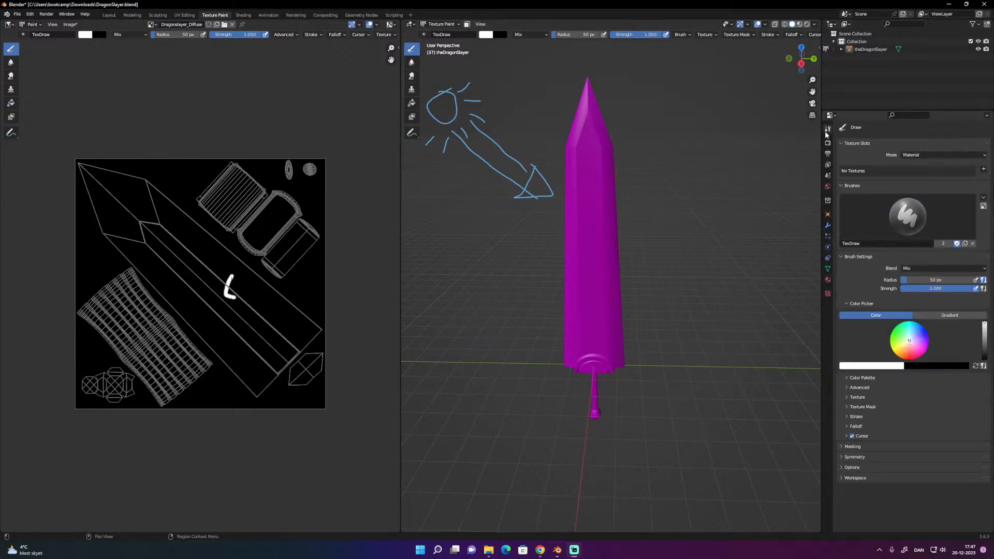
pyautogui.click(827, 281)
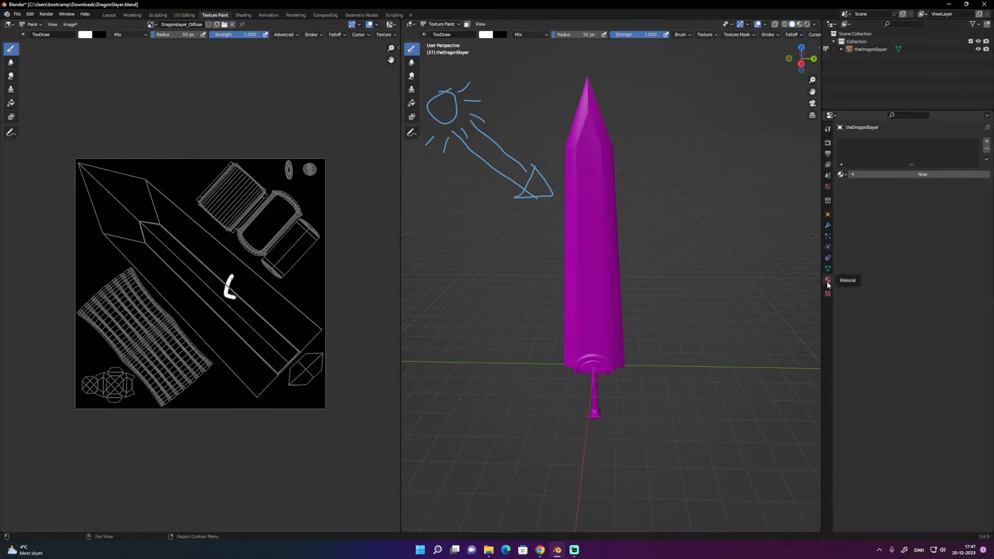
pyautogui.click(853, 175)
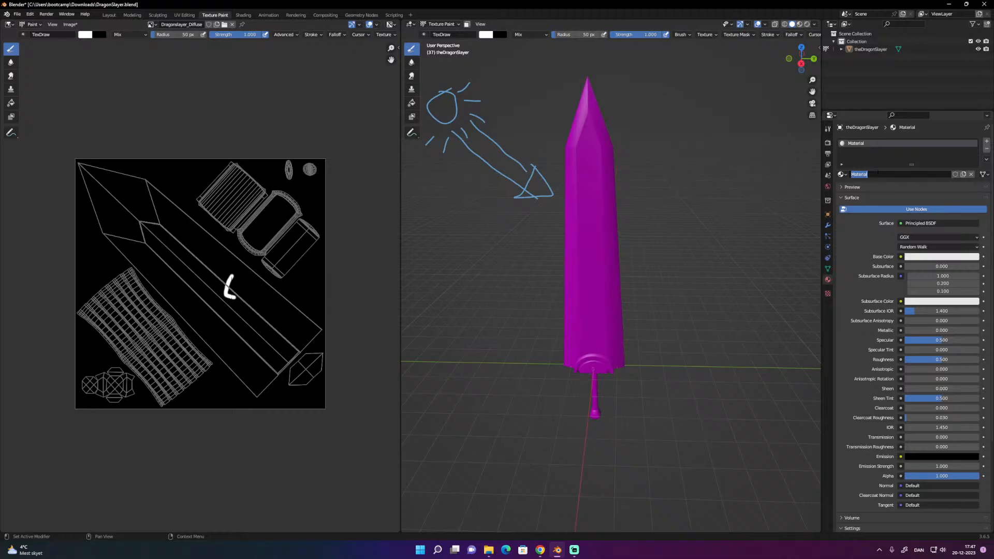
pyautogui.write('Dragonsla')
pyautogui.write('yerMA')
pyautogui.write('_')
pyautogui.write('T')
pyautogui.press('Return')
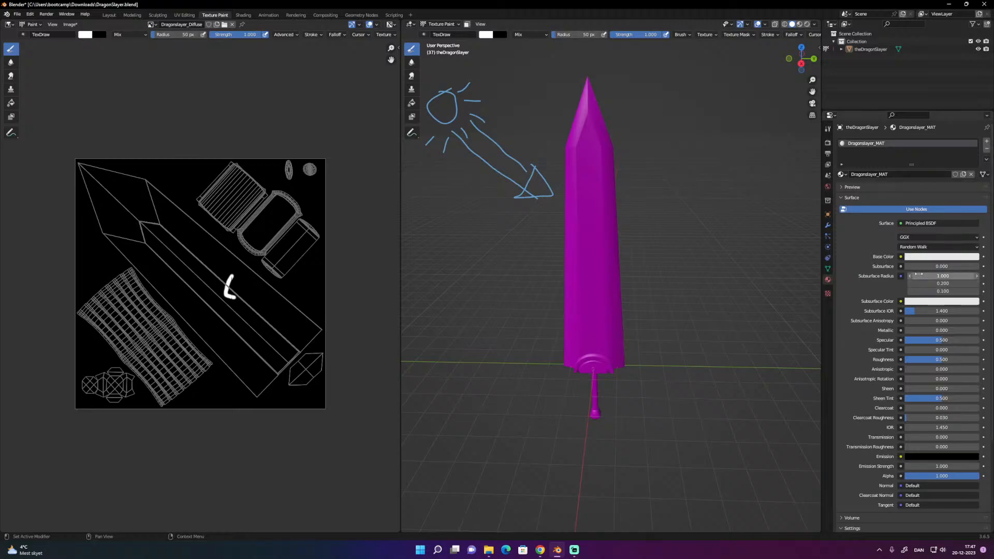
# Select the theDragonSlayer object and view the node types available for the material's Base Color.
pyautogui.rightClick(901, 261)
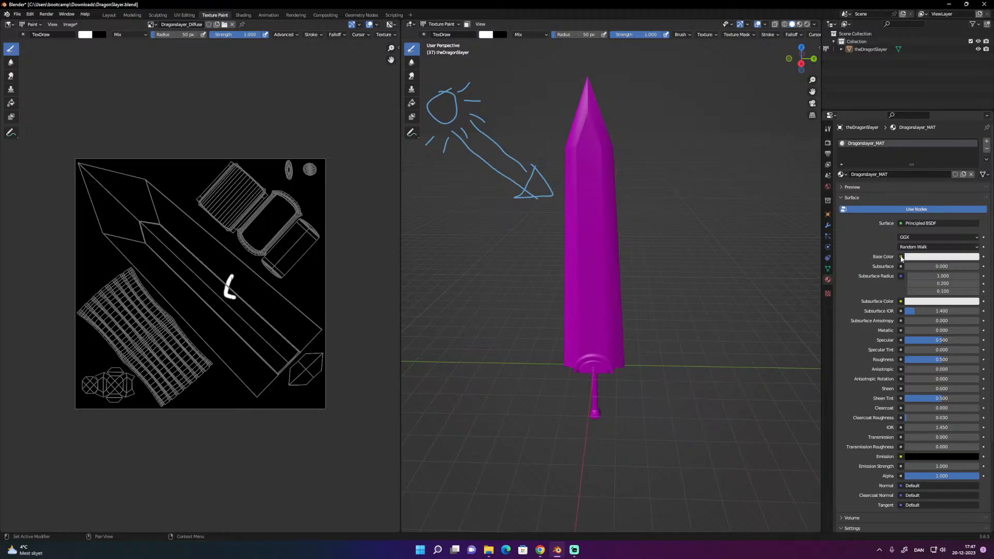
pyautogui.click(875, 49)
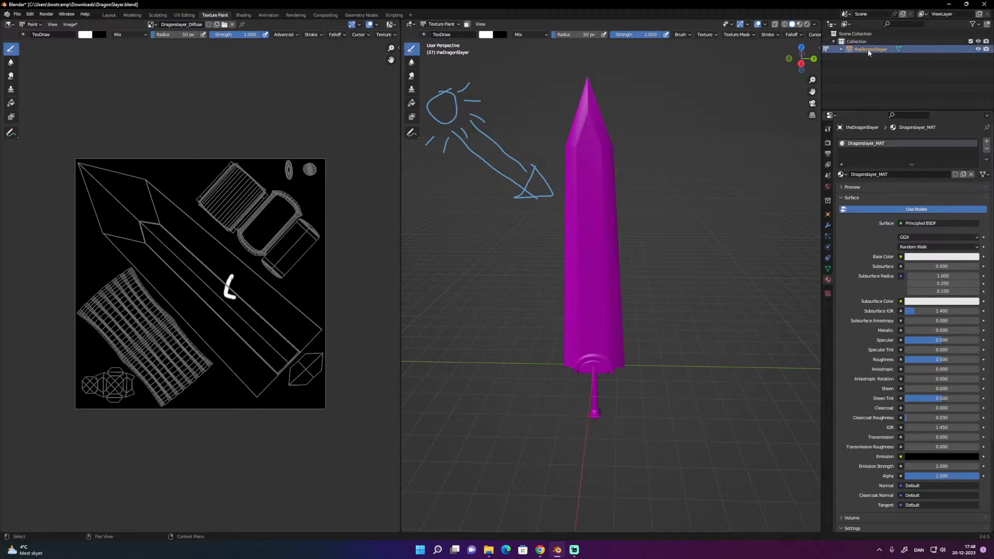
pyautogui.click(901, 258)
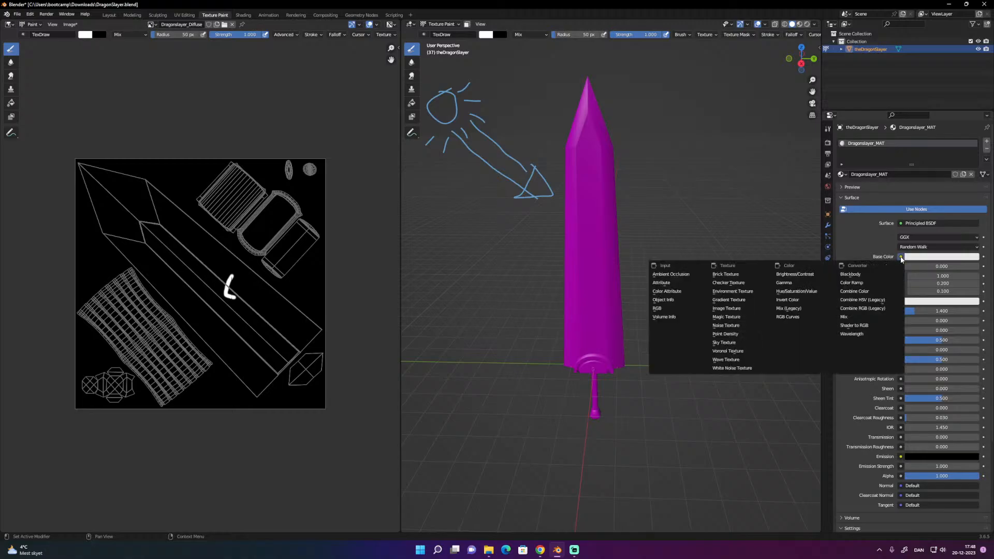
pyautogui.press('Escape')
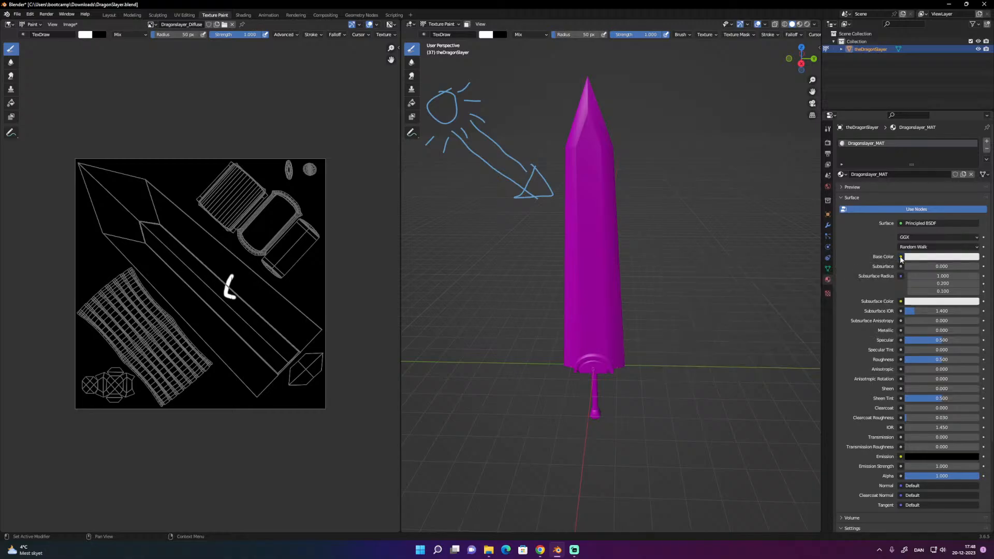
# Feed the material's Base Color from an Image Texture that uses the existing Dragonslayer_Diffuse image.
pyautogui.click(901, 258)
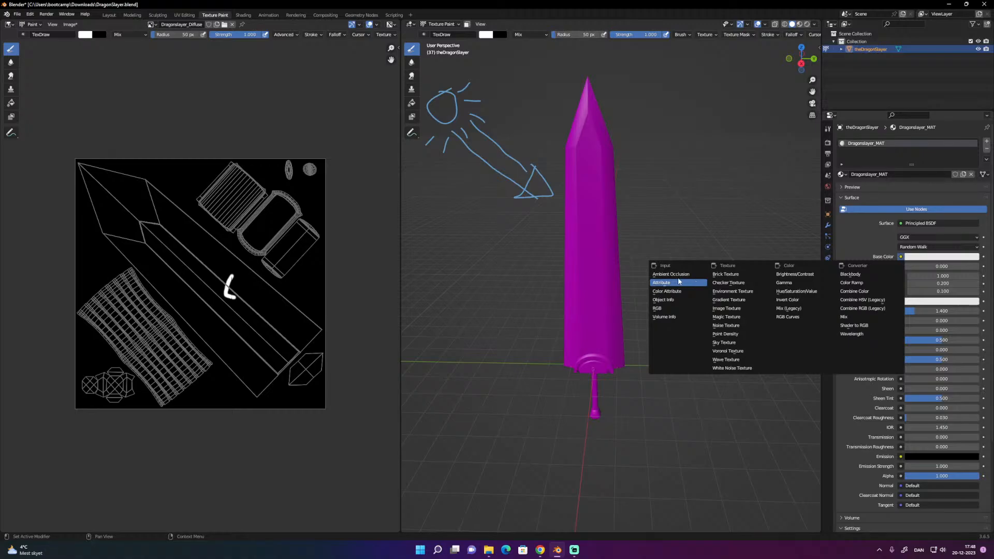
pyautogui.click(731, 309)
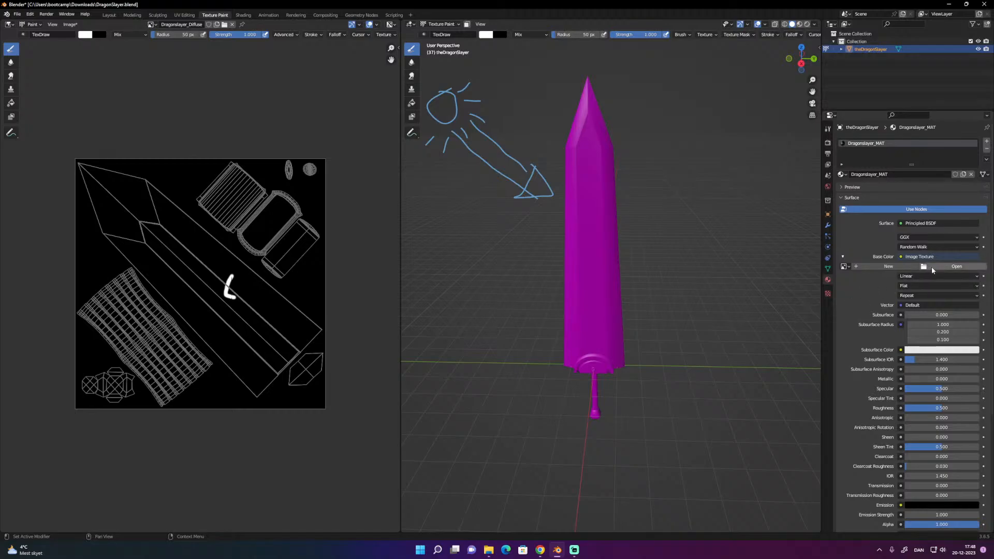
pyautogui.click(844, 266)
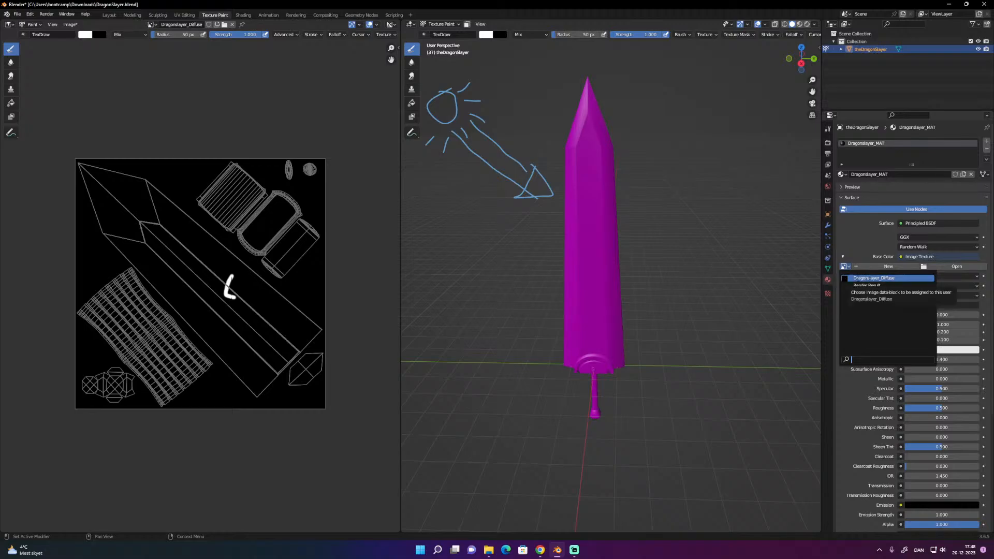
pyautogui.click(856, 278)
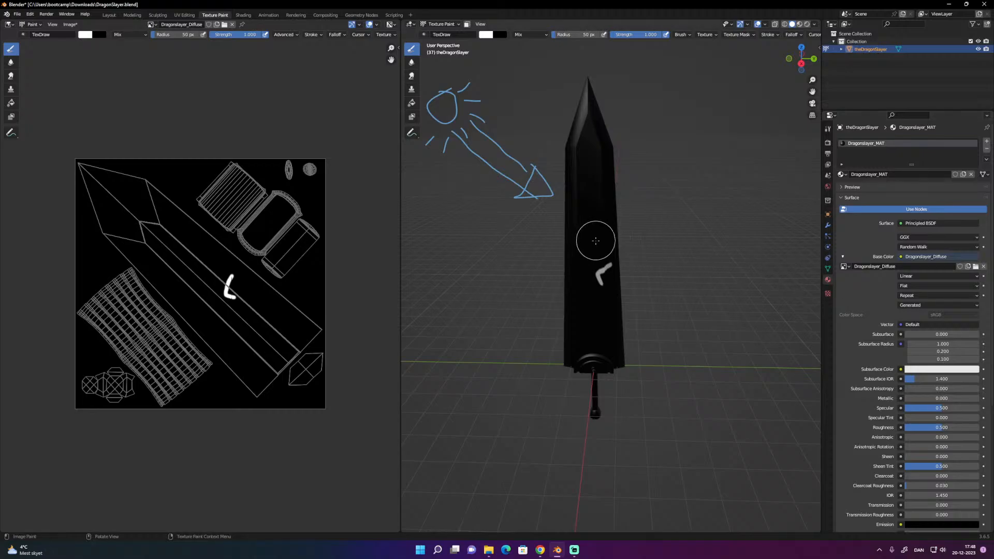
# Paint broad white test strokes along one edge of the blade, from the guard end up to the tip.
pyautogui.moveTo(255, 294); pyautogui.dragTo(251, 283)
pyautogui.moveTo(628, 262)
pyautogui.mouseDown()
pyautogui.moveTo(605, 269)
pyautogui.moveTo(620, 348)
pyautogui.mouseUp()
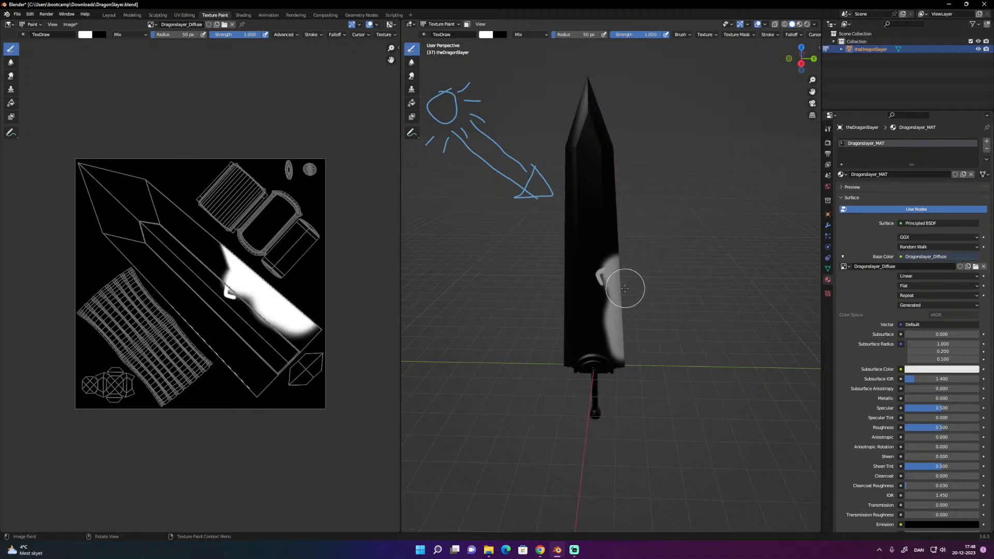
pyautogui.moveTo(622, 355)
pyautogui.mouseDown()
pyautogui.moveTo(603, 279)
pyautogui.moveTo(603, 137)
pyautogui.moveTo(584, 88)
pyautogui.mouseUp()
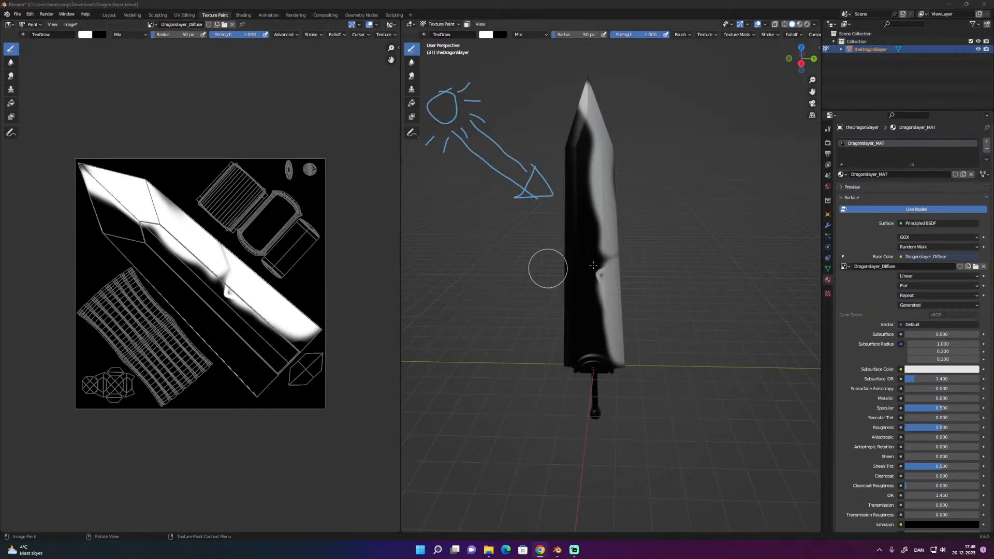
pyautogui.moveTo(614, 251)
pyautogui.mouseDown()
pyautogui.moveTo(605, 259)
pyautogui.moveTo(623, 218)
pyautogui.mouseUp()
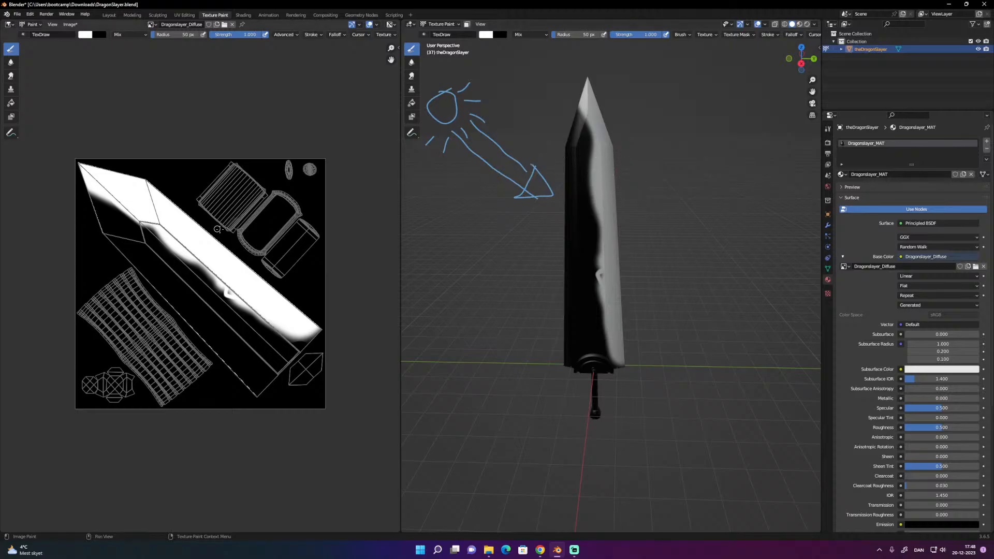
# Handwrite "Hello" and a second scribbled word in white across the dark blade islands of the texture.
pyautogui.rightClick(176, 140)
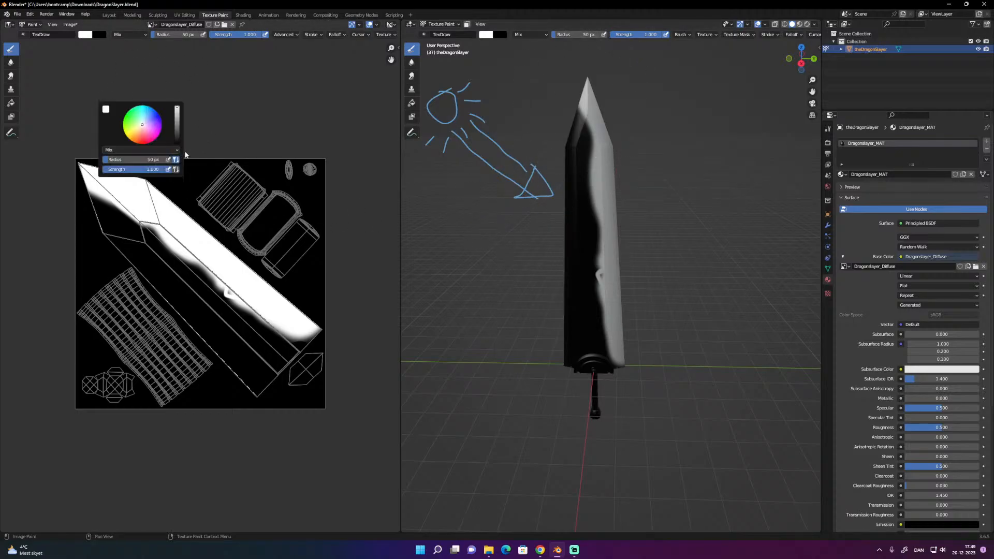
pyautogui.rightClick(239, 114)
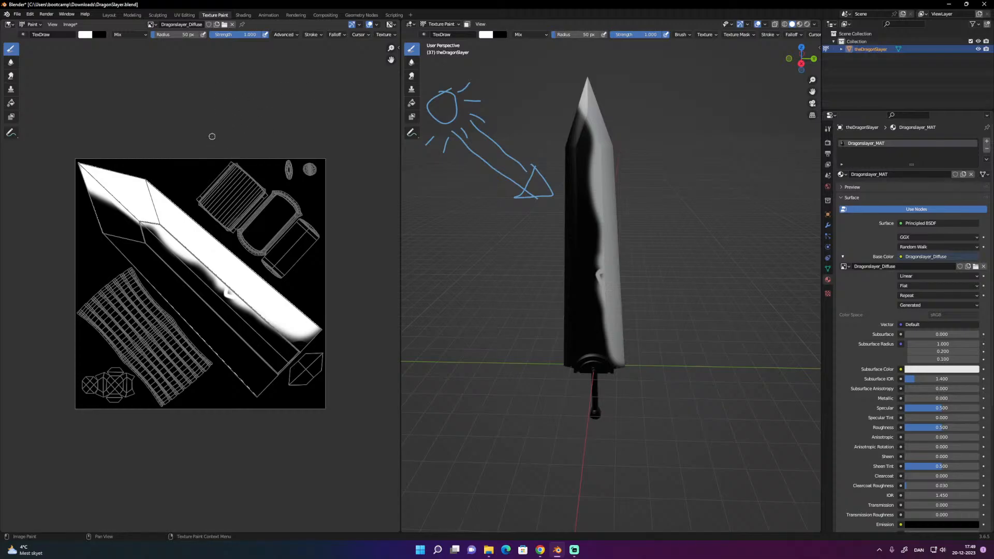
pyautogui.moveTo(197, 115); pyautogui.dragTo(212, 99, button='middle')
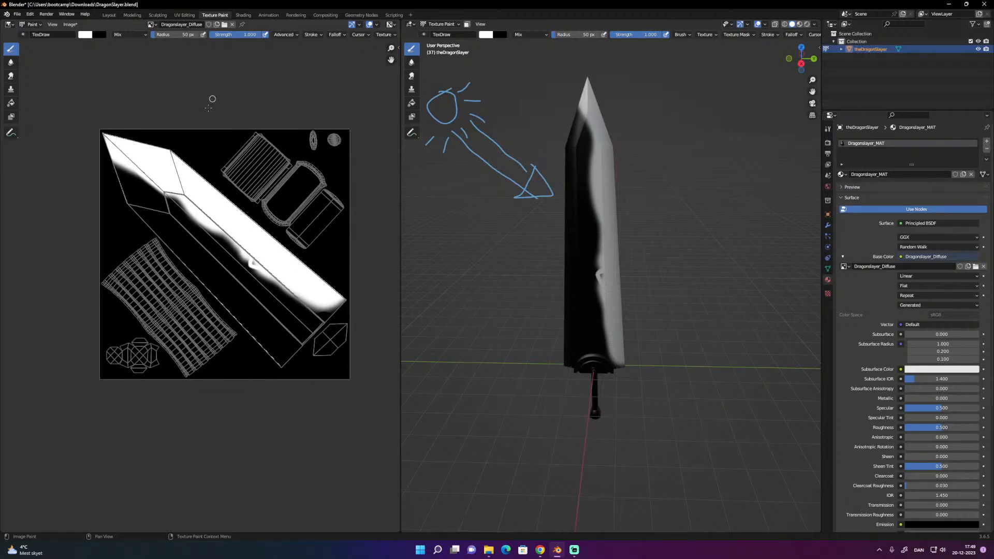
pyautogui.scroll(4, 197, 204)
pyautogui.scroll(-3, 199, 204)
pyautogui.moveTo(227, 195); pyautogui.dragTo(263, 245, button='middle')
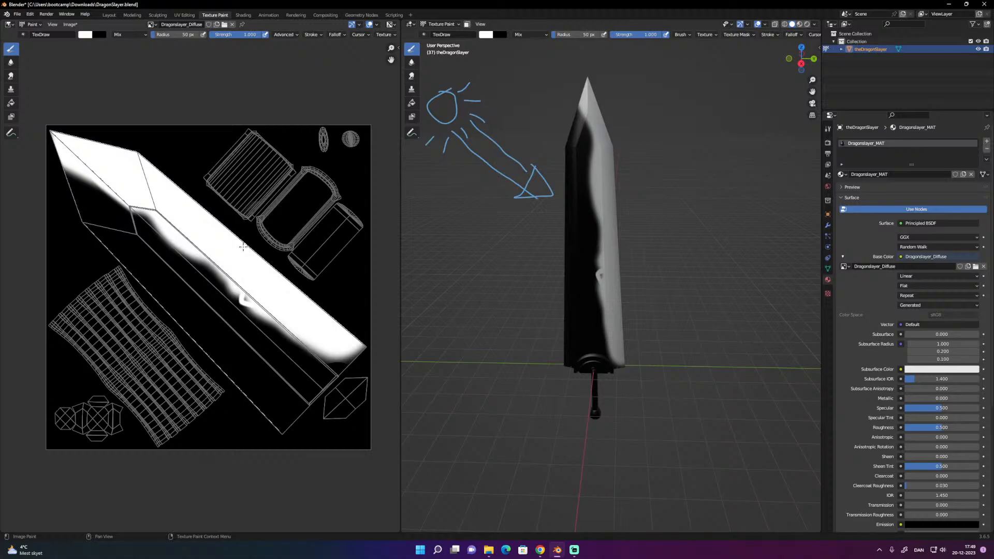
pyautogui.moveTo(162, 268)
pyautogui.mouseDown()
pyautogui.moveTo(171, 293)
pyautogui.moveTo(165, 284)
pyautogui.moveTo(239, 341)
pyautogui.mouseUp()
pyautogui.moveTo(125, 226)
pyautogui.mouseDown()
pyautogui.moveTo(130, 255)
pyautogui.moveTo(139, 242)
pyautogui.moveTo(152, 258)
pyautogui.moveTo(166, 254)
pyautogui.mouseUp()
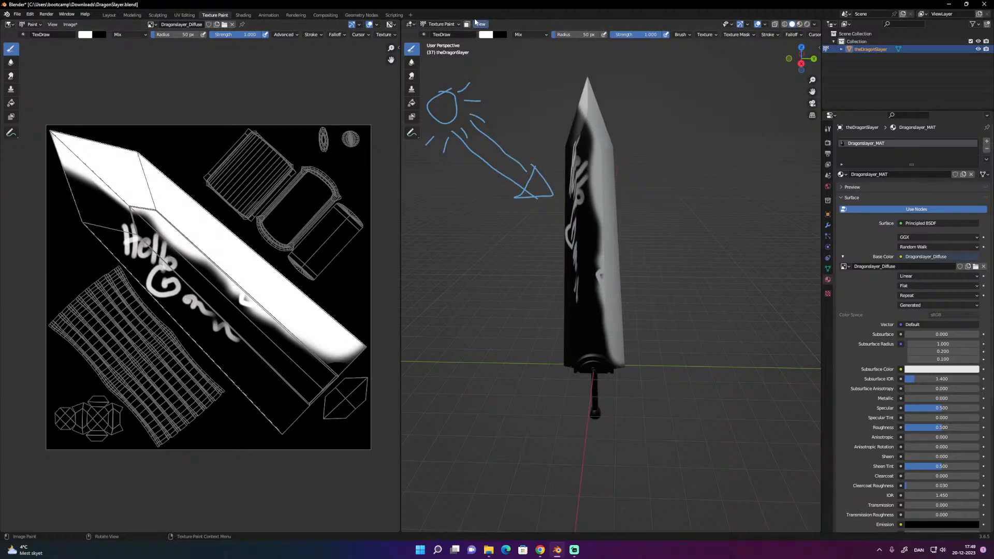
# Paint a small white 6 on the empty texture area beside the blade tip and enlarge the brush radius to 500 px.
pyautogui.moveTo(505, 228); pyautogui.dragTo(565, 198, button='middle')
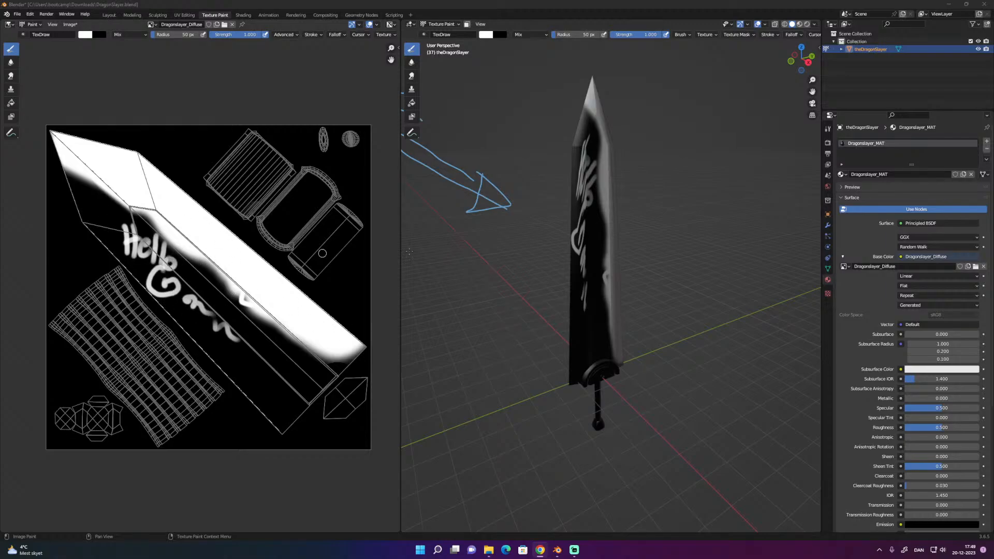
pyautogui.moveTo(650, 219); pyautogui.dragTo(621, 144, button='middle')
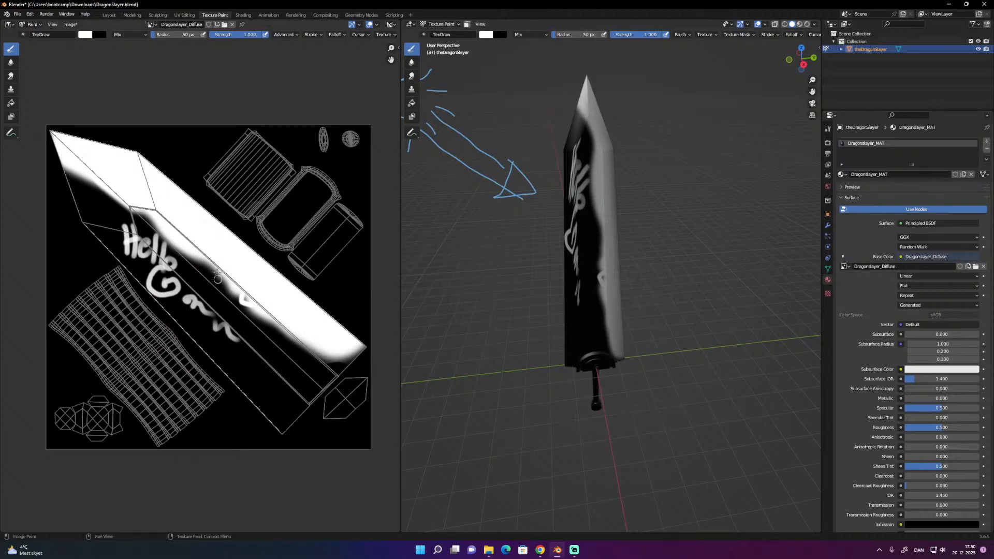
pyautogui.moveTo(184, 135)
pyautogui.mouseDown()
pyautogui.moveTo(202, 154)
pyautogui.moveTo(191, 148)
pyautogui.mouseUp()
pyautogui.press('s')
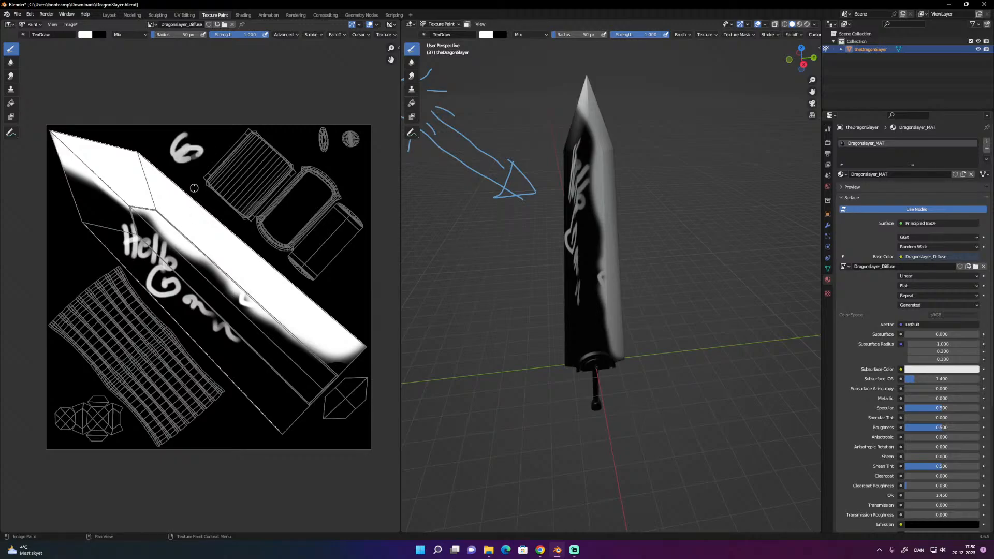
pyautogui.press('f')
pyautogui.click(236, 178)
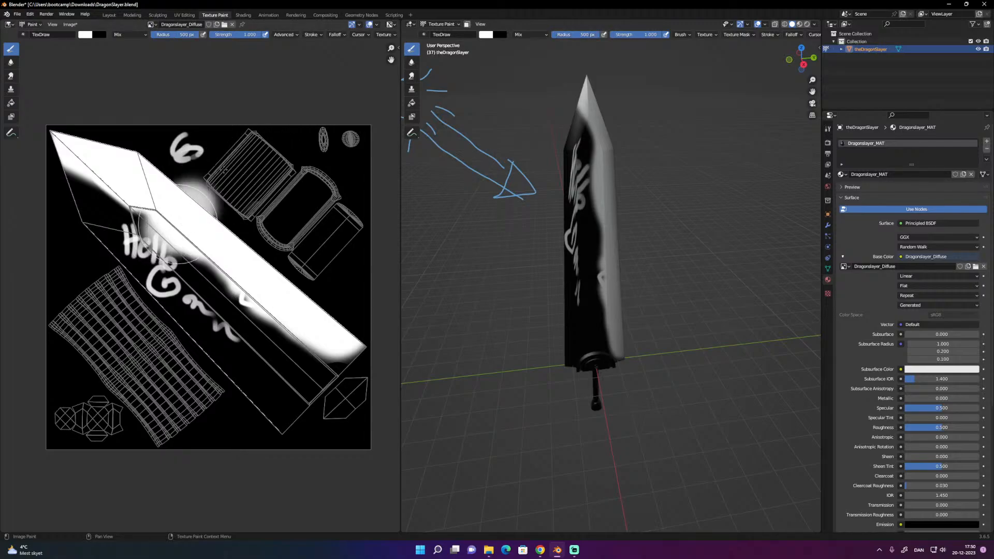
# Set the brush color to black and paint over the white on the blade tip and the handwriting.
pyautogui.click(92, 35)
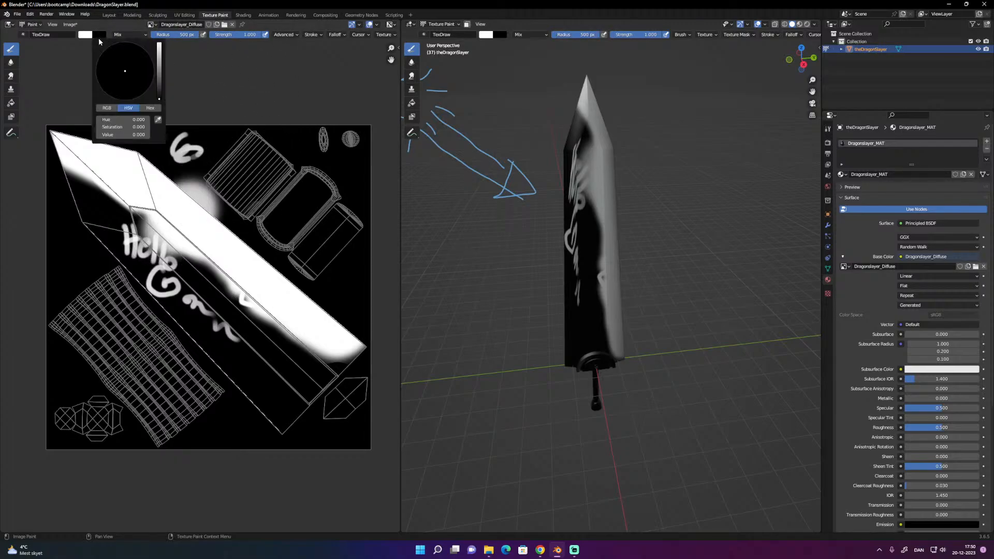
pyautogui.click(92, 36)
pyautogui.moveTo(147, 91); pyautogui.dragTo(141, 126)
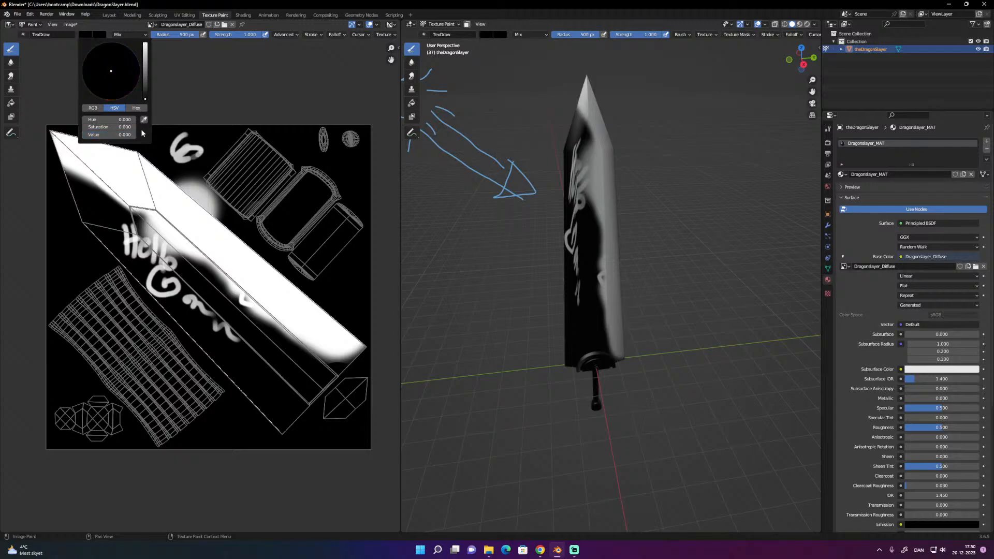
pyautogui.moveTo(92, 208)
pyautogui.mouseDown()
pyautogui.moveTo(115, 180)
pyautogui.moveTo(109, 155)
pyautogui.moveTo(71, 146)
pyautogui.mouseUp()
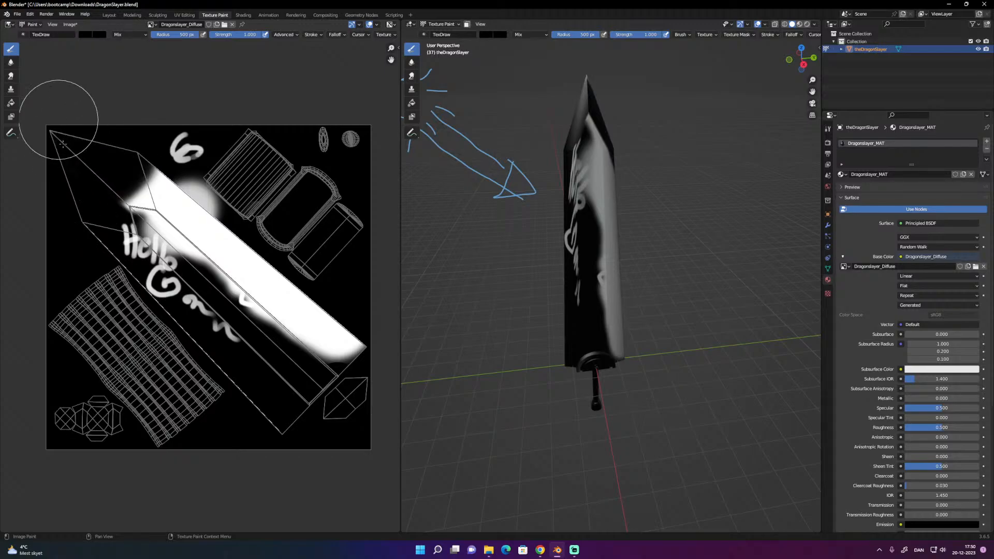
pyautogui.moveTo(67, 109)
pyautogui.mouseDown()
pyautogui.moveTo(171, 166)
pyautogui.moveTo(226, 290)
pyautogui.moveTo(165, 258)
pyautogui.moveTo(119, 199)
pyautogui.moveTo(153, 248)
pyautogui.moveTo(251, 345)
pyautogui.mouseUp()
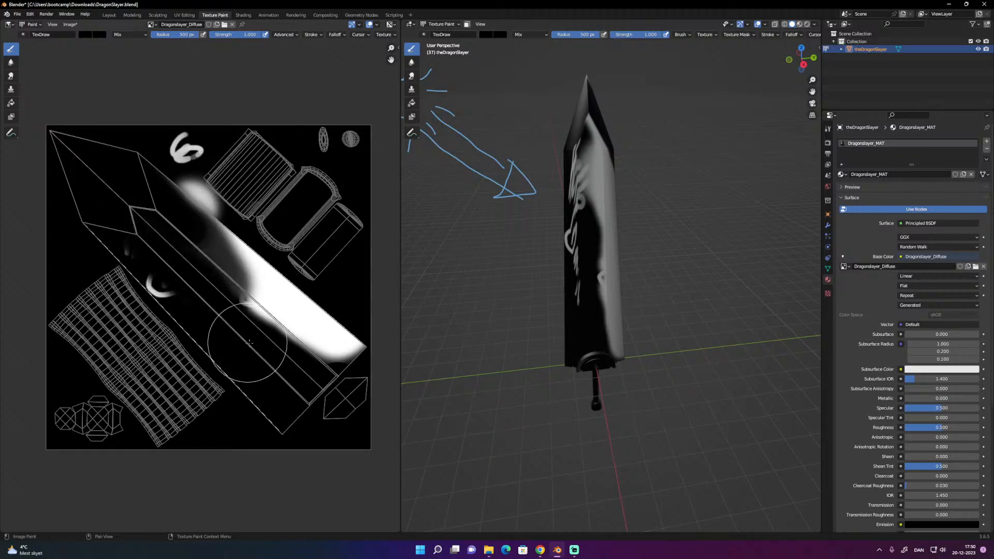
# Try the Fill tool on the remaining white area of the blade island.
pyautogui.click(11, 102)
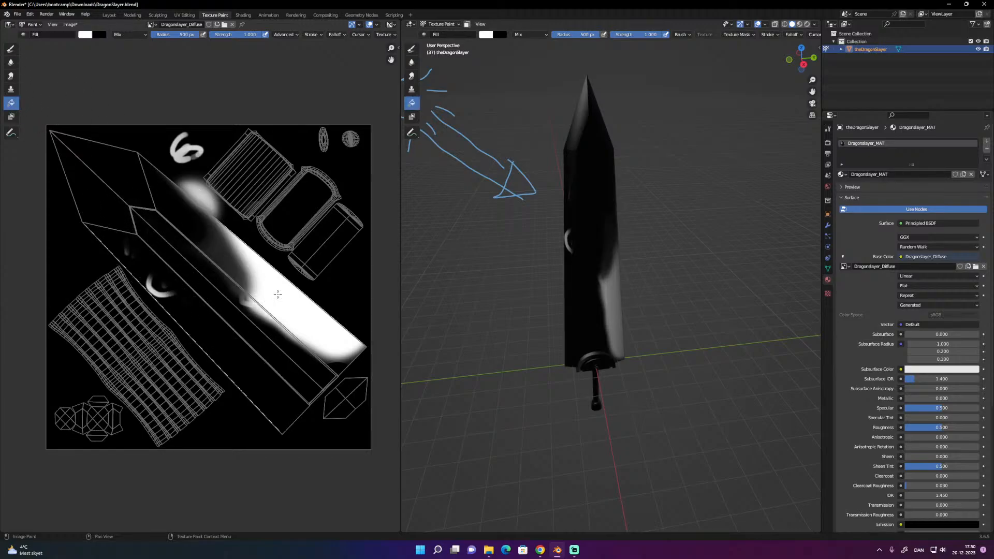
pyautogui.click(258, 306)
pyautogui.click(255, 270)
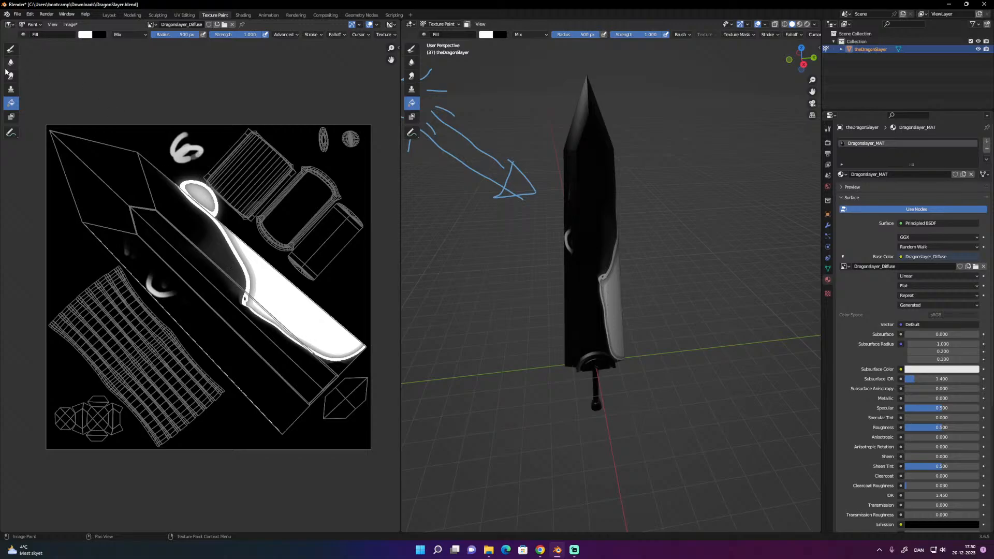
# Return to the TexDraw brush and paint all remaining white marks on the texture black.
pyautogui.click(10, 48)
pyautogui.moveTo(257, 259)
pyautogui.mouseDown()
pyautogui.moveTo(251, 307)
pyautogui.moveTo(252, 235)
pyautogui.mouseUp()
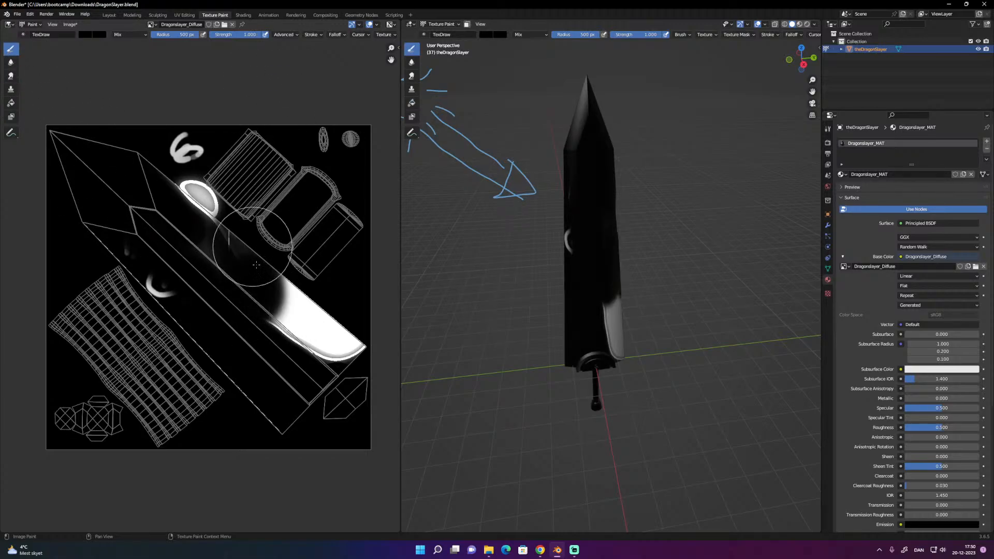
pyautogui.moveTo(278, 293); pyautogui.dragTo(196, 237)
pyautogui.moveTo(194, 164)
pyautogui.mouseDown()
pyautogui.moveTo(192, 186)
pyautogui.moveTo(176, 145)
pyautogui.moveTo(189, 146)
pyautogui.moveTo(147, 207)
pyautogui.moveTo(140, 265)
pyautogui.moveTo(118, 250)
pyautogui.moveTo(186, 290)
pyautogui.moveTo(331, 334)
pyautogui.moveTo(344, 357)
pyautogui.moveTo(301, 336)
pyautogui.moveTo(305, 294)
pyautogui.moveTo(284, 272)
pyautogui.moveTo(309, 318)
pyautogui.moveTo(236, 391)
pyautogui.moveTo(276, 423)
pyautogui.moveTo(140, 261)
pyautogui.moveTo(128, 175)
pyautogui.mouseUp()
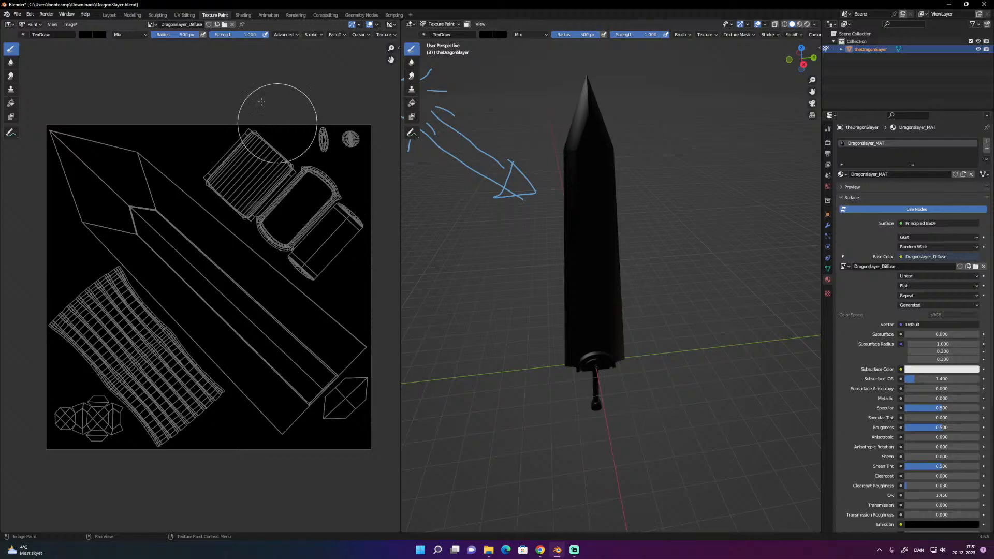
# Change the brush color from black to a medium grey.
pyautogui.click(88, 34)
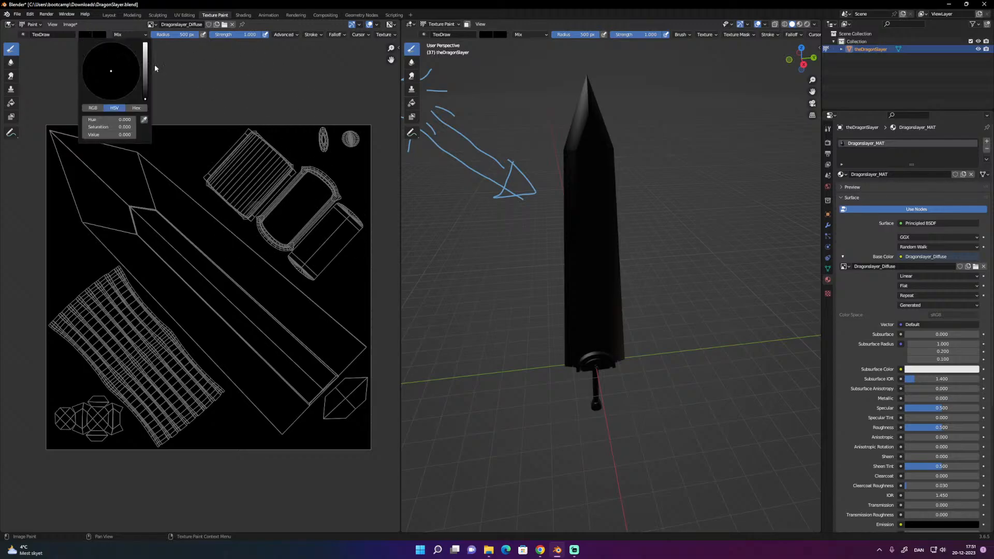
pyautogui.click(89, 34)
pyautogui.moveTo(146, 76); pyautogui.dragTo(148, 74)
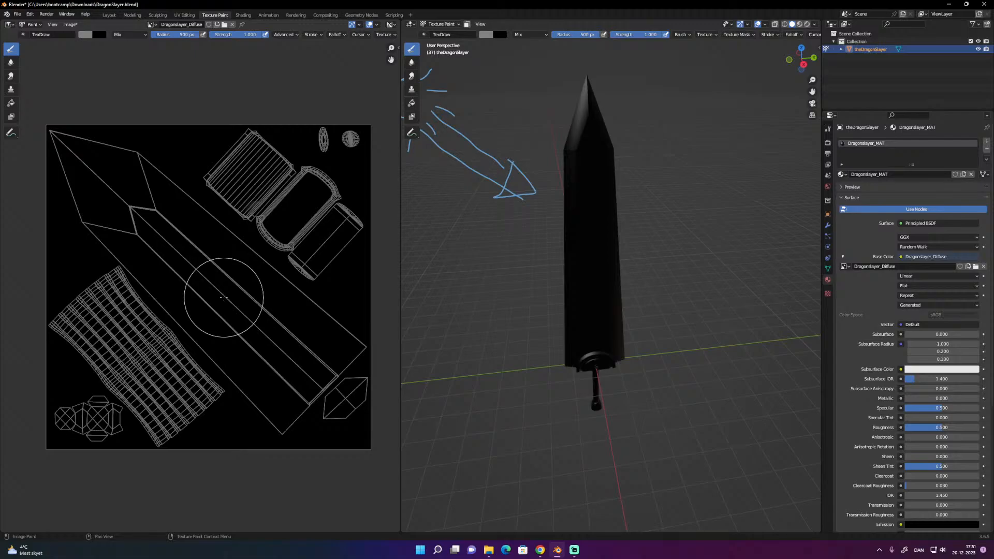
pyautogui.rightClick(173, 279)
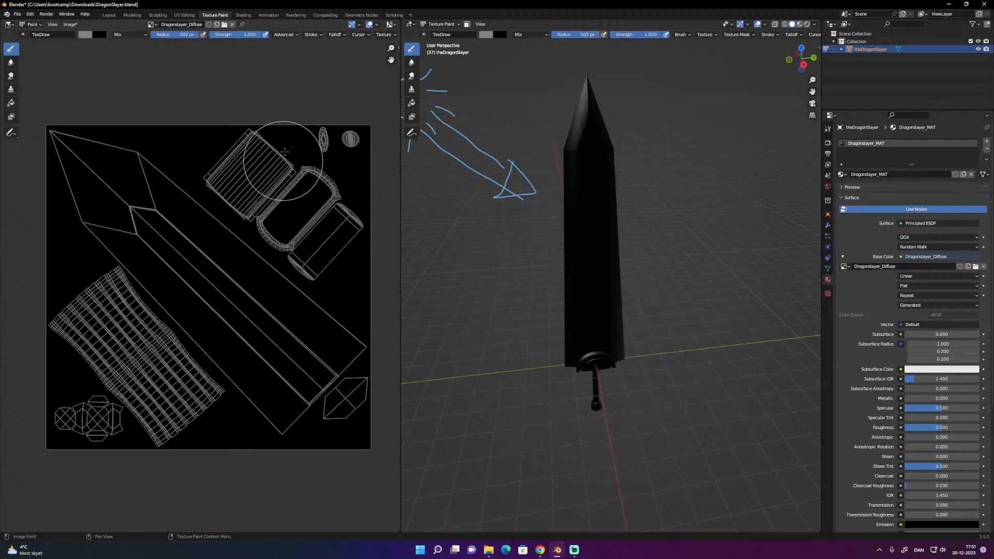
pyautogui.scroll(3, 285, 152)
pyautogui.rightClick(220, 202)
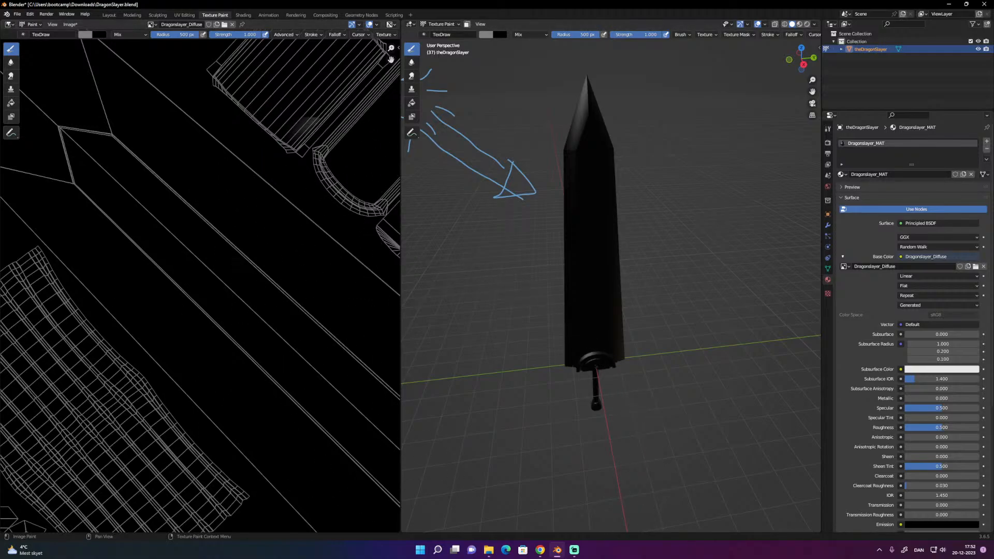
# Search the system for "hui" and launch the matching program.
pyautogui.press('super')
pyautogui.write('hui')
pyautogui.press('Return')
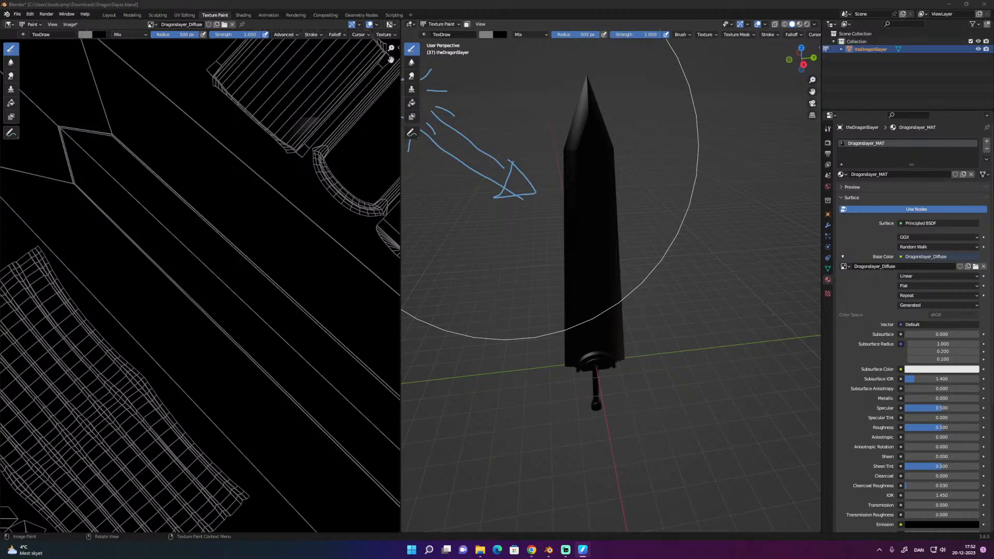
# Dab a soft grey test spot on the middle of the blade islands and undo it.
pyautogui.click(257, 264)
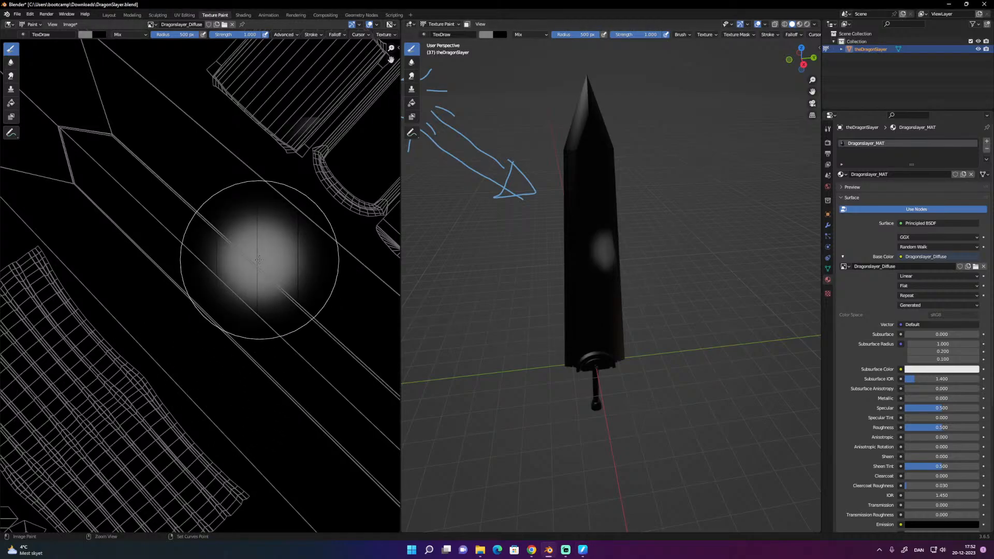
pyautogui.hotkey('ctrl', 'z')
pyautogui.moveTo(226, 200); pyautogui.dragTo(280, 284, button='middle')
pyautogui.moveTo(216, 167); pyautogui.dragTo(205, 280, button='middle')
pyautogui.scroll(-5, 180, 225)
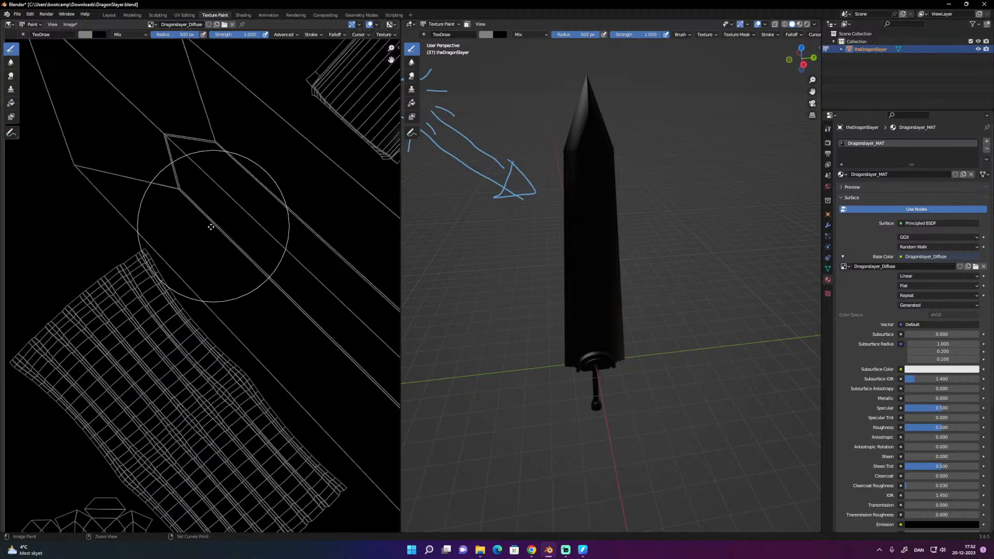
pyautogui.scroll(3, 182, 181)
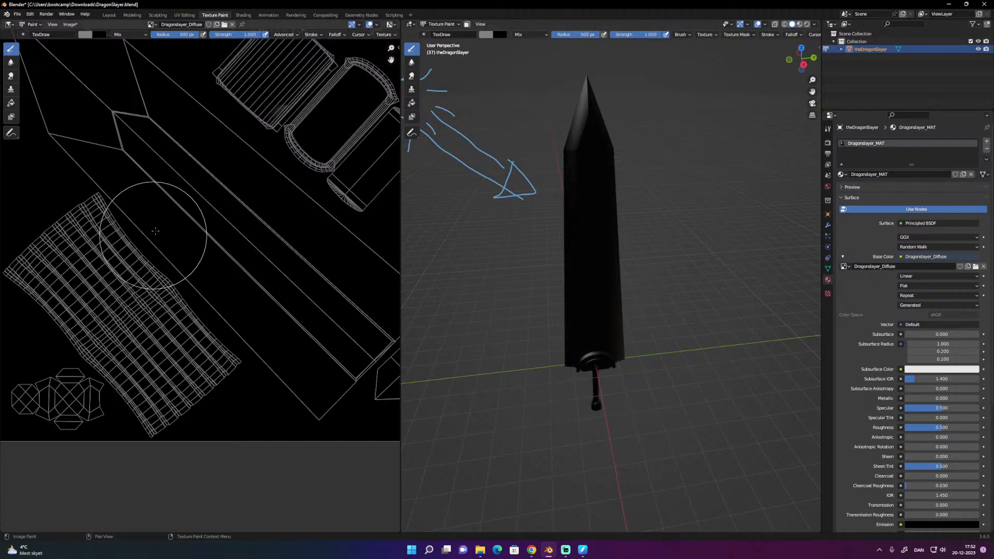
pyautogui.scroll(-2, 134, 220)
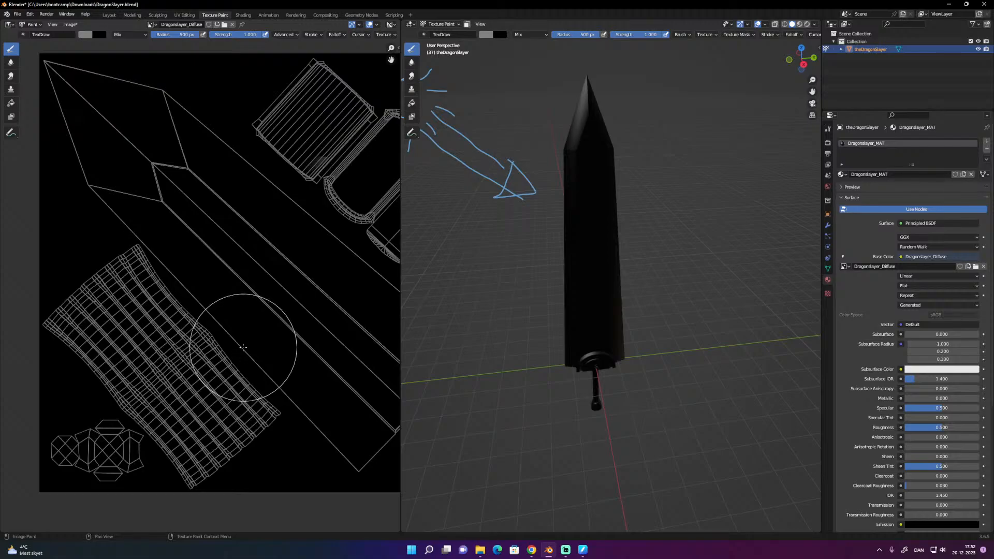
pyautogui.moveTo(304, 289); pyautogui.dragTo(246, 276, button='middle')
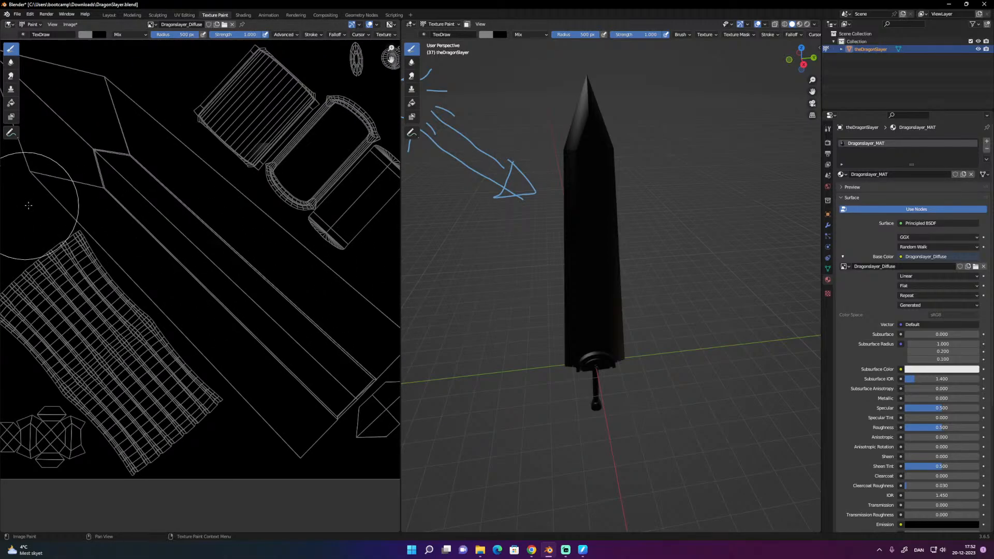
pyautogui.rightClick(156, 203)
pyautogui.moveTo(166, 241); pyautogui.dragTo(176, 250, button='middle')
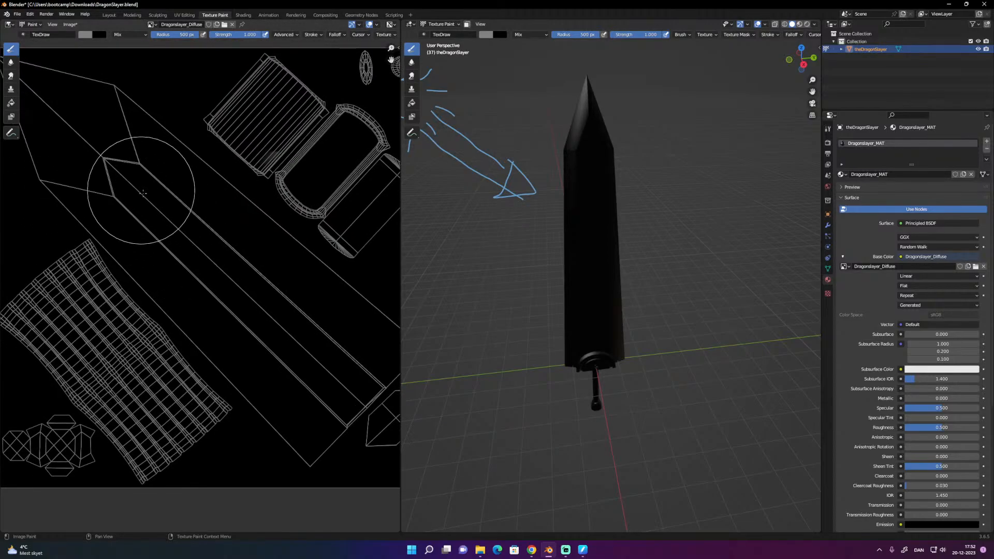
# Test soft grey brush strokes on the lower part of the blade and undo them.
pyautogui.moveTo(141, 191); pyautogui.dragTo(153, 216, button='middle')
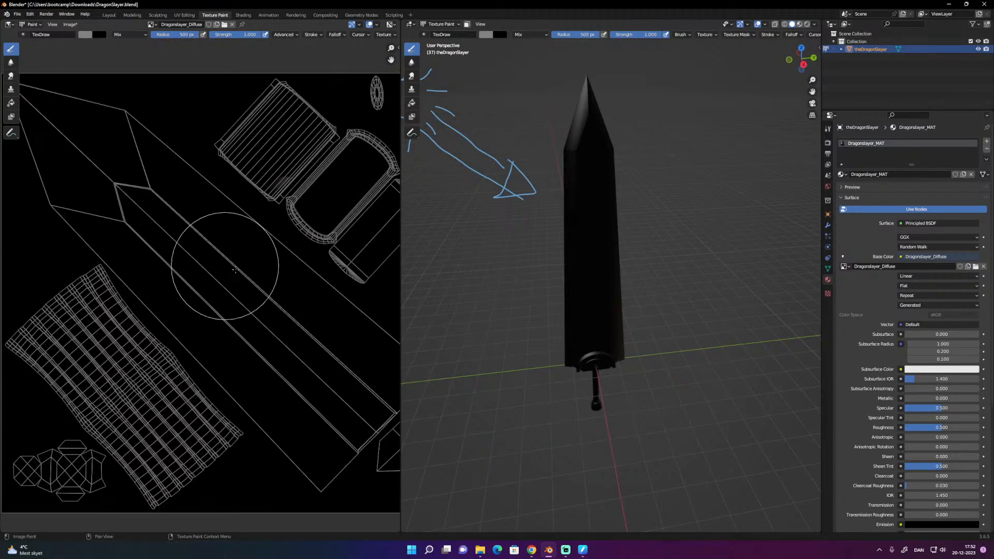
pyautogui.moveTo(647, 202)
pyautogui.mouseDown(button='middle')
pyautogui.moveTo(672, 185)
pyautogui.moveTo(554, 185)
pyautogui.mouseUp(button='middle')
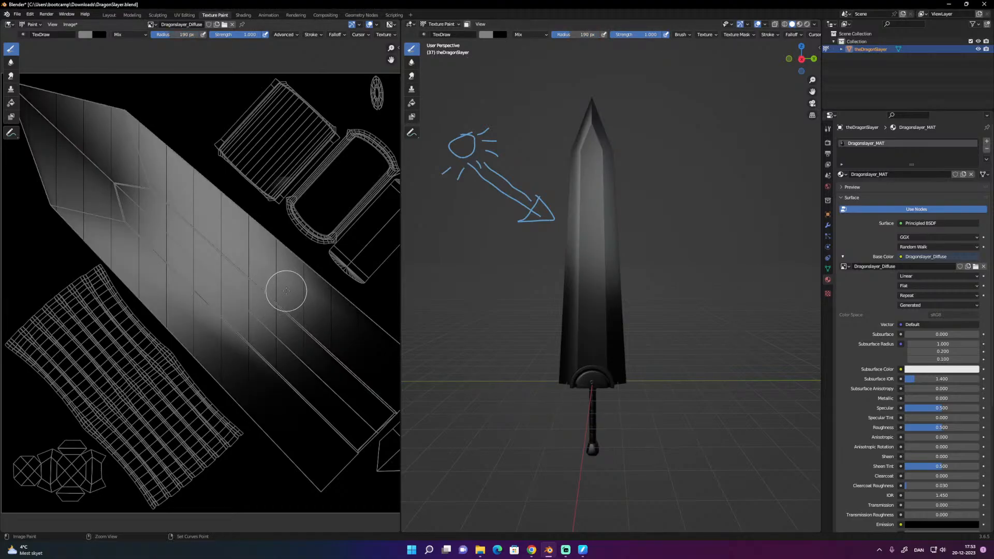
pyautogui.hotkey('ctrl', 'z')
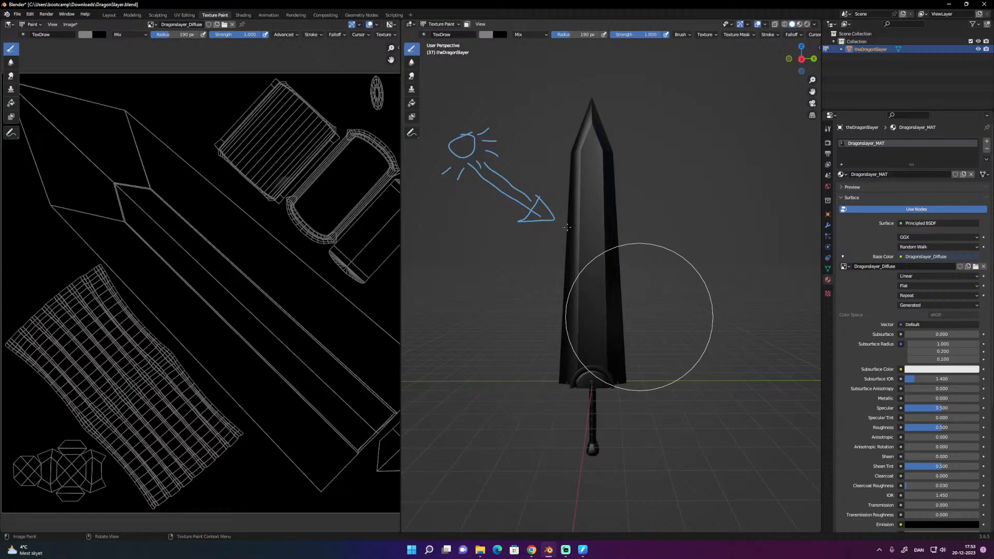
pyautogui.moveTo(639, 317); pyautogui.dragTo(562, 282)
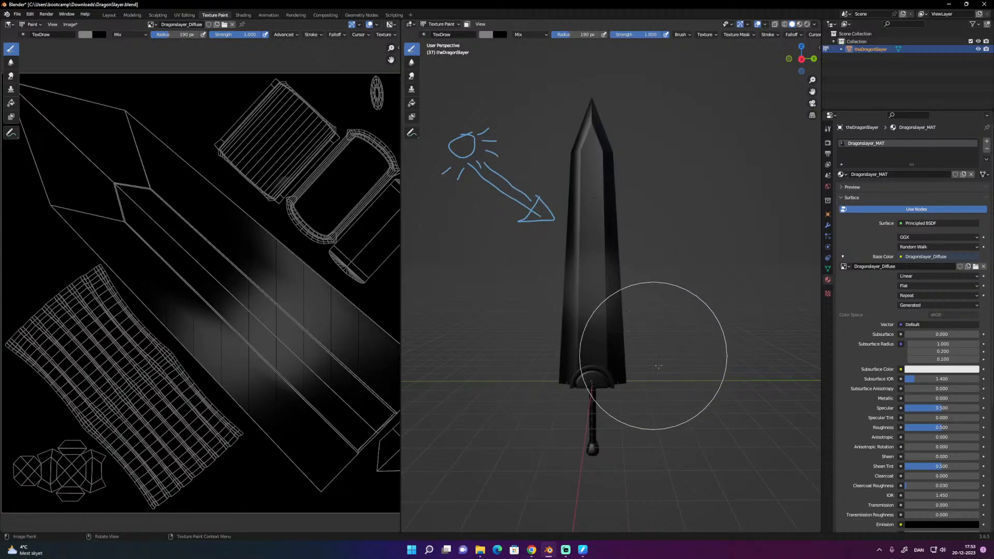
pyautogui.hotkey('ctrl', 'z')
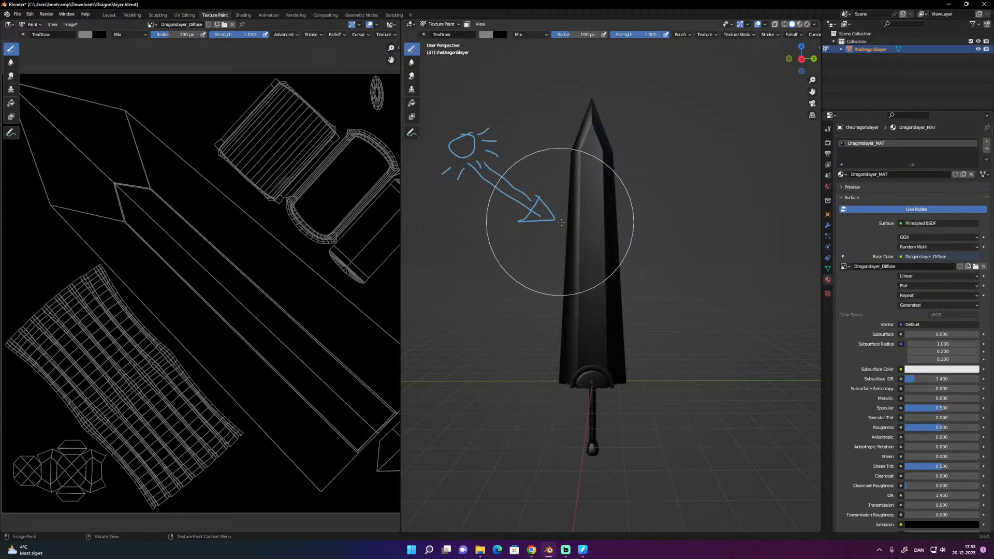
# Paint a soft grey area across the middle of the blade and another over its tip on the 3D model.
pyautogui.moveTo(561, 222); pyautogui.dragTo(657, 325)
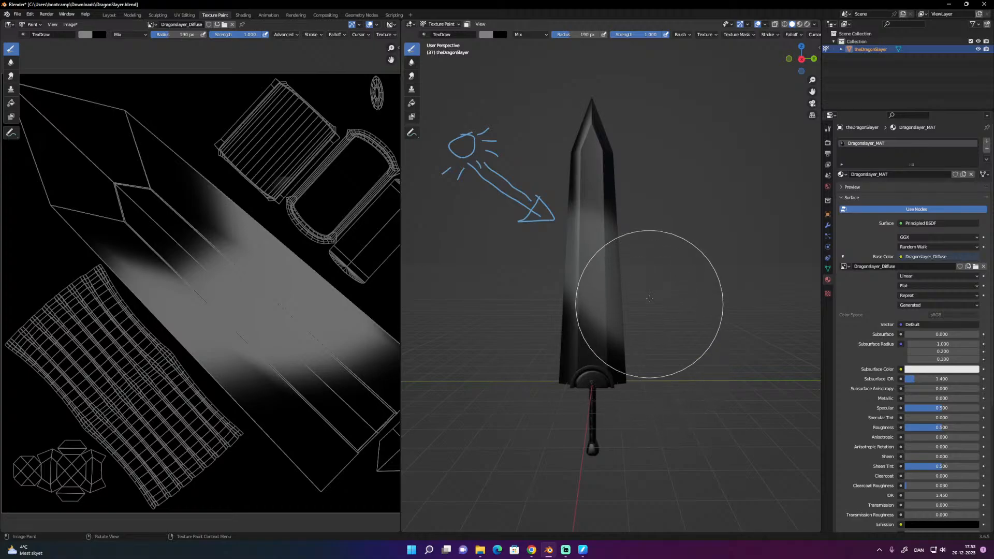
pyautogui.rightClick(582, 201)
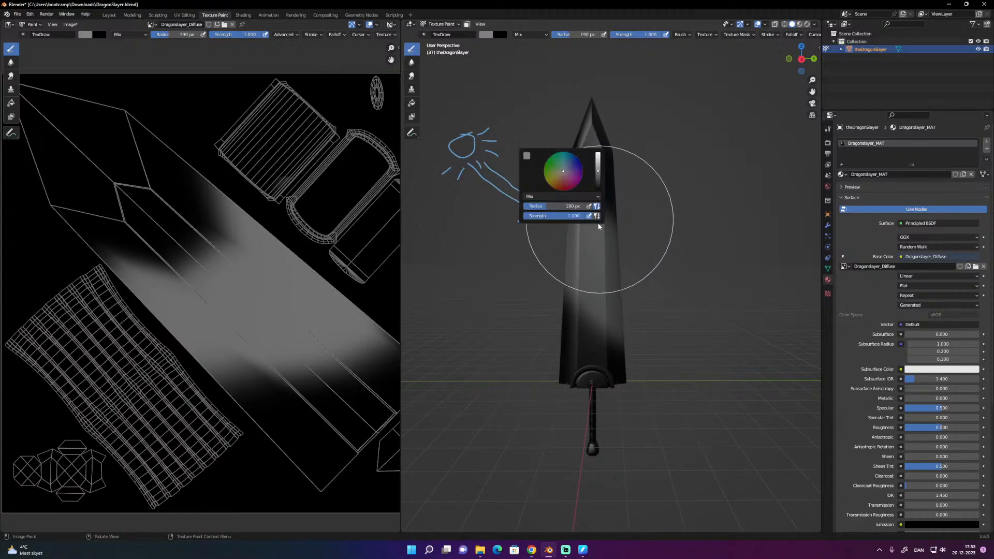
pyautogui.moveTo(647, 202)
pyautogui.mouseDown(button='middle')
pyautogui.moveTo(627, 221)
pyautogui.moveTo(639, 138)
pyautogui.mouseUp(button='middle')
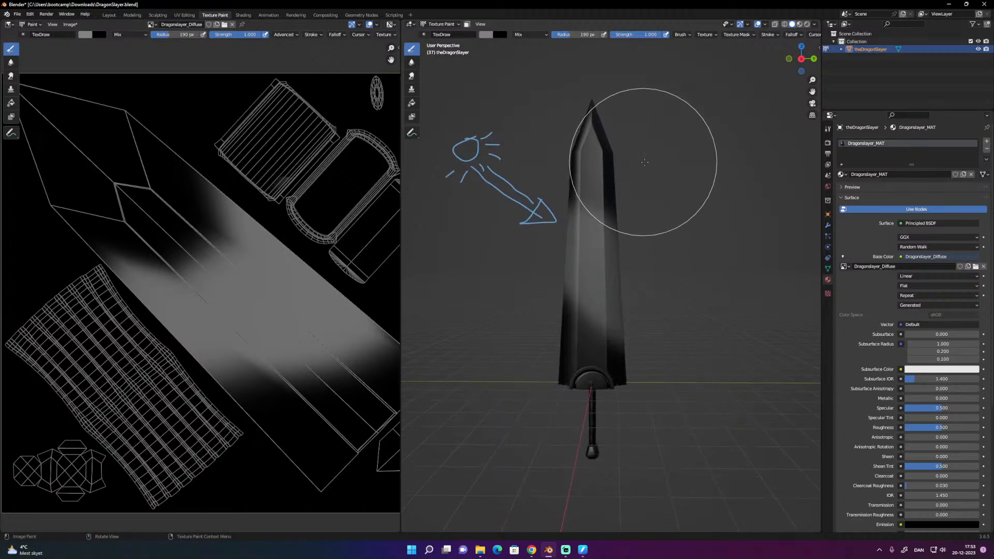
pyautogui.rightClick(644, 160)
pyautogui.moveTo(653, 172)
pyautogui.mouseDown(button='middle')
pyautogui.moveTo(663, 246)
pyautogui.moveTo(637, 212)
pyautogui.mouseUp(button='middle')
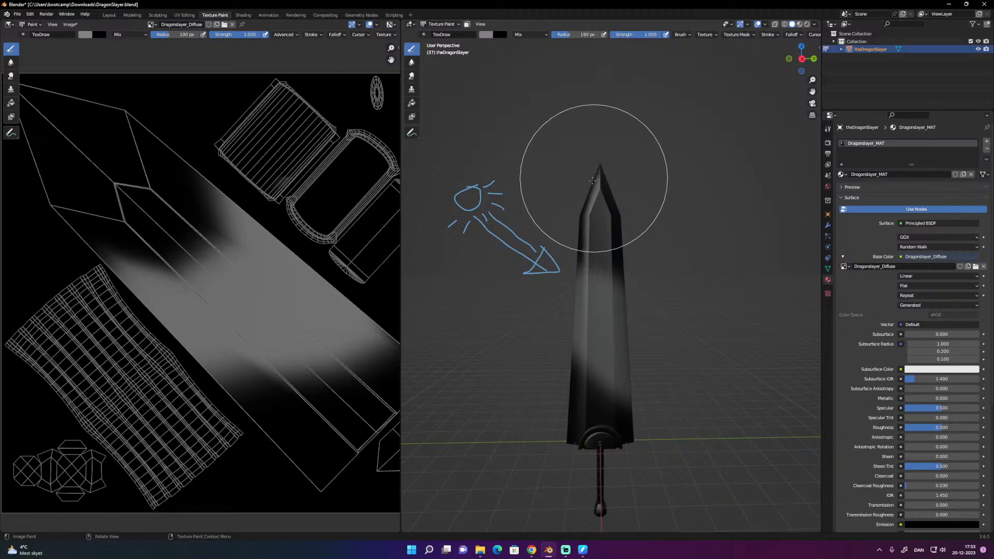
pyautogui.moveTo(584, 198)
pyautogui.mouseDown()
pyautogui.moveTo(590, 177)
pyautogui.moveTo(574, 175)
pyautogui.moveTo(578, 184)
pyautogui.mouseUp()
pyautogui.moveTo(566, 177)
pyautogui.mouseDown(button='middle')
pyautogui.moveTo(619, 160)
pyautogui.moveTo(608, 144)
pyautogui.mouseUp(button='middle')
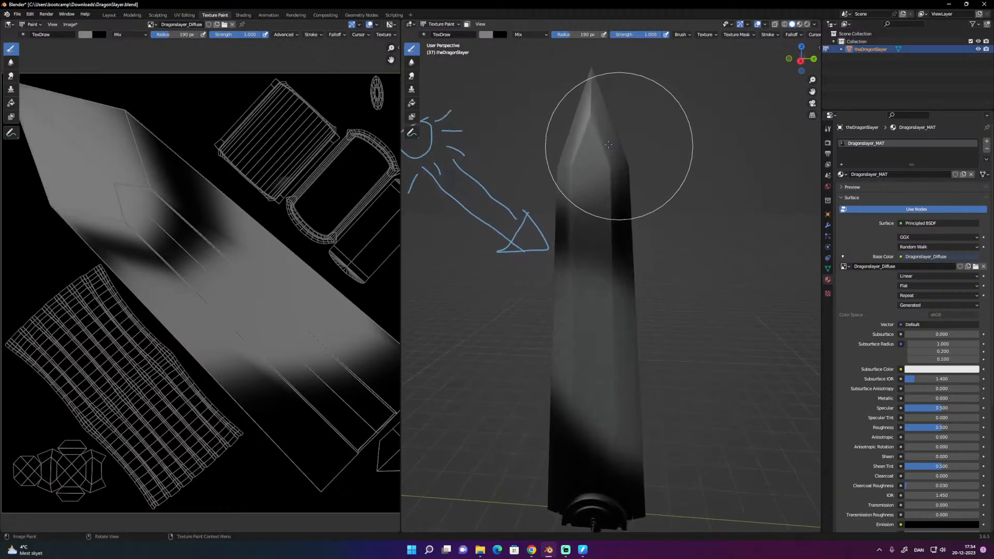
# Darken the brush color to near-black and paint shading over the blade's tip and the upper part of the blade.
pyautogui.click(86, 34)
pyautogui.moveTo(146, 77); pyautogui.dragTo(146, 99)
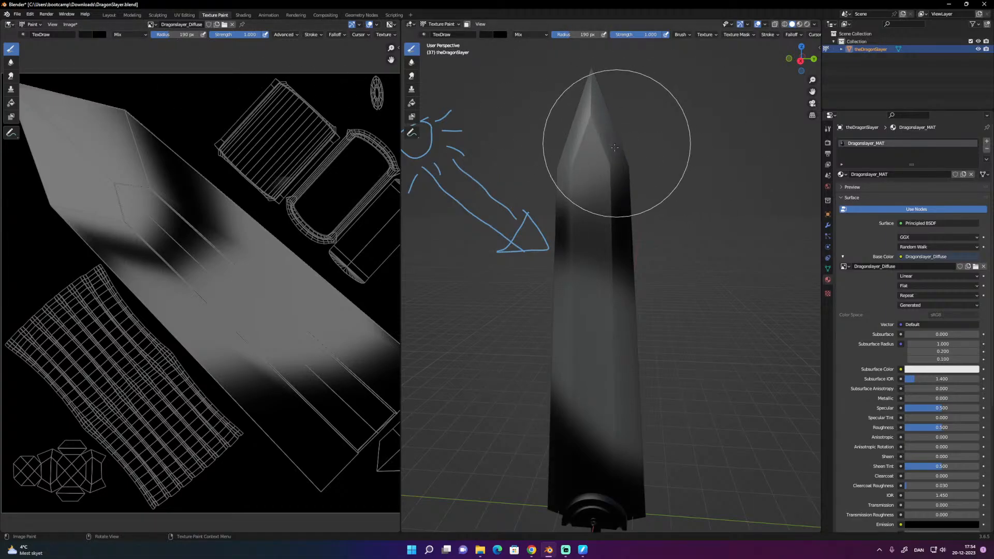
pyautogui.moveTo(602, 131)
pyautogui.mouseDown()
pyautogui.moveTo(595, 109)
pyautogui.moveTo(607, 92)
pyautogui.moveTo(592, 69)
pyautogui.moveTo(581, 114)
pyautogui.mouseUp()
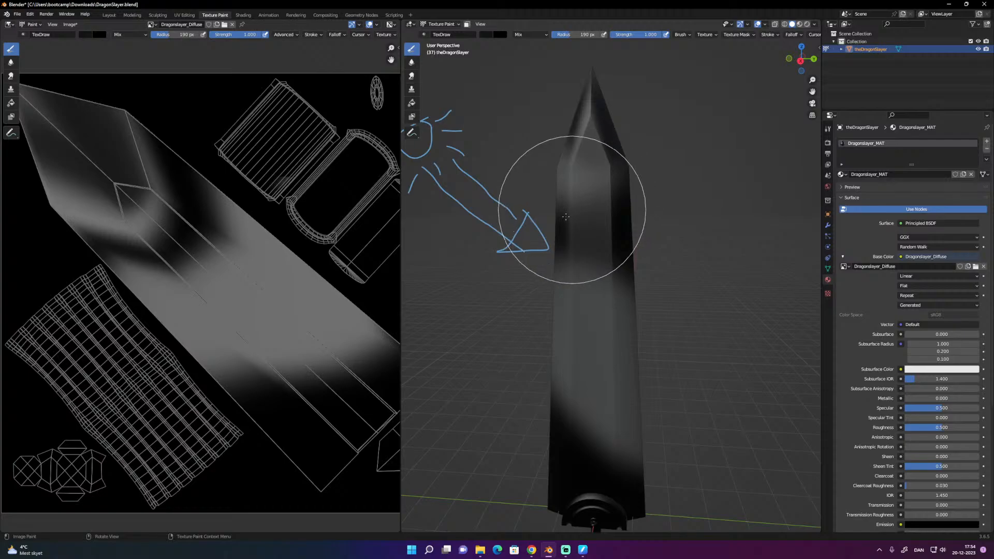
pyautogui.moveTo(572, 191); pyautogui.dragTo(535, 193)
pyautogui.moveTo(534, 193)
pyautogui.mouseDown(button='middle')
pyautogui.moveTo(576, 200)
pyautogui.moveTo(538, 190)
pyautogui.mouseUp(button='middle')
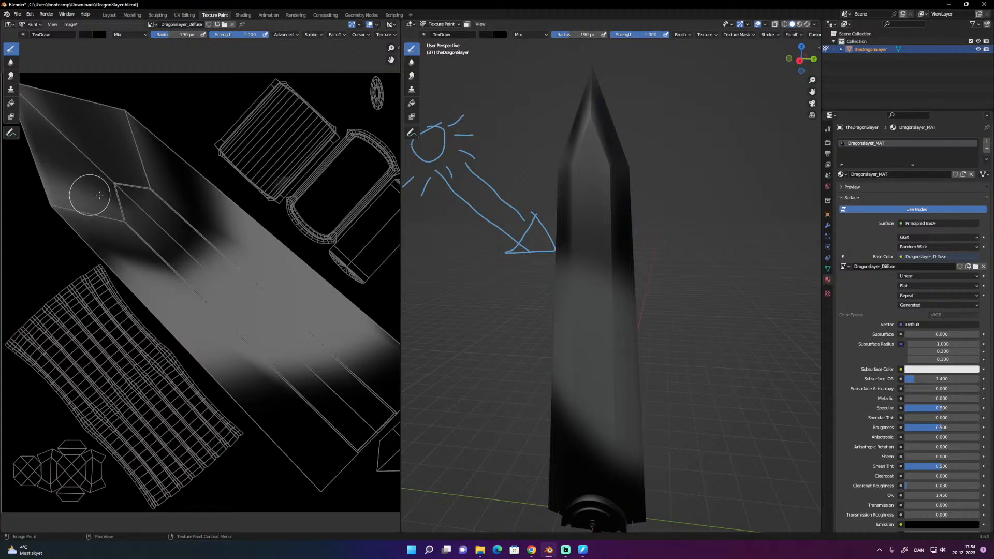
# Examine the painted blade from several angles, comparing Material Preview with Solid shading.
pyautogui.moveTo(677, 133); pyautogui.dragTo(571, 160, button='middle')
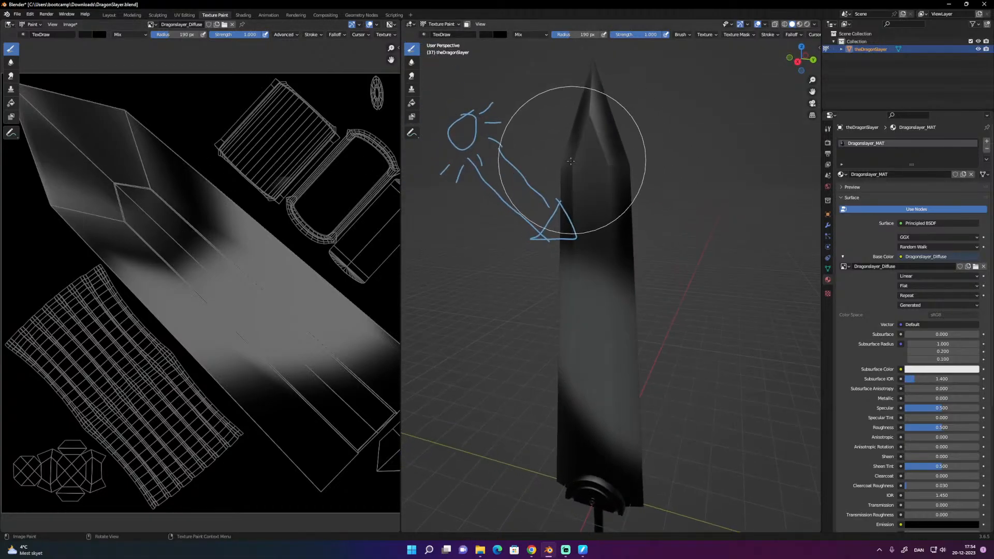
pyautogui.moveTo(585, 87)
pyautogui.mouseDown(button='middle')
pyautogui.moveTo(581, 106)
pyautogui.moveTo(593, 120)
pyautogui.mouseUp(button='middle')
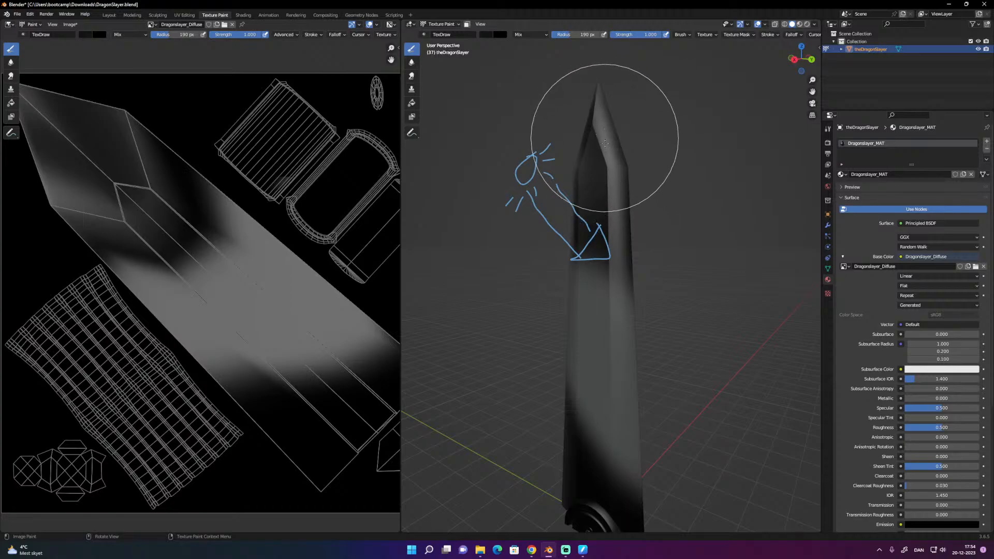
pyautogui.press('BackSpace')
pyautogui.moveTo(610, 155); pyautogui.dragTo(644, 133, button='middle')
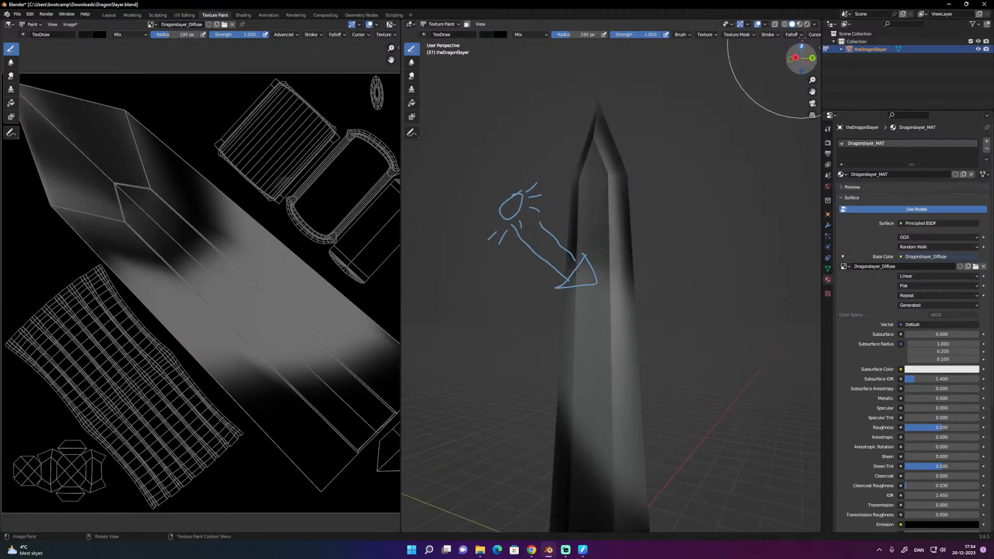
pyautogui.click(799, 23)
pyautogui.moveTo(754, 93)
pyautogui.mouseDown(button='middle')
pyautogui.moveTo(650, 182)
pyautogui.moveTo(667, 171)
pyautogui.mouseUp(button='middle')
pyautogui.click(792, 24)
pyautogui.moveTo(527, 242); pyautogui.dragTo(425, 223, button='middle')
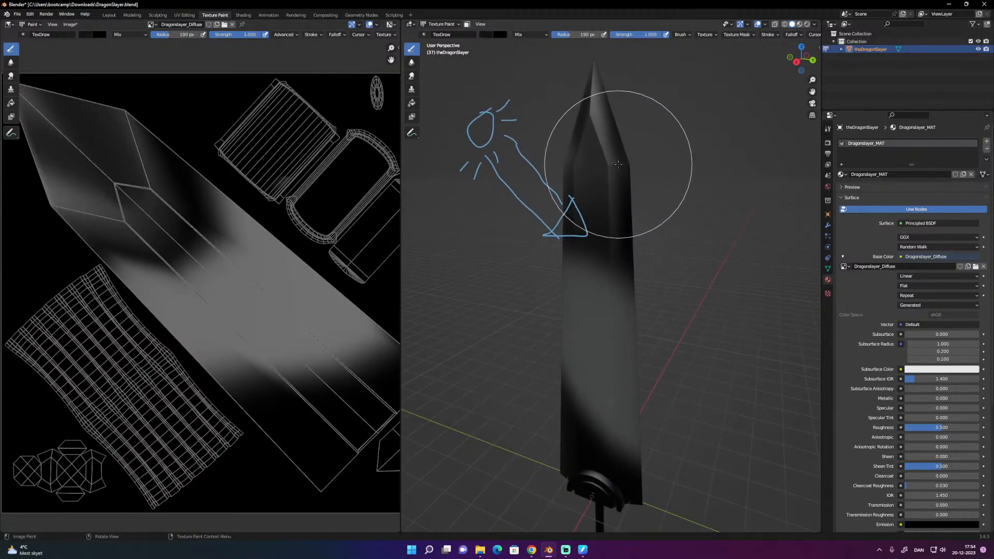
pyautogui.keyDown('shift'); pyautogui.moveTo(619, 138); pyautogui.dragTo(626, 153, button='middle'); pyautogui.keyUp('shift')
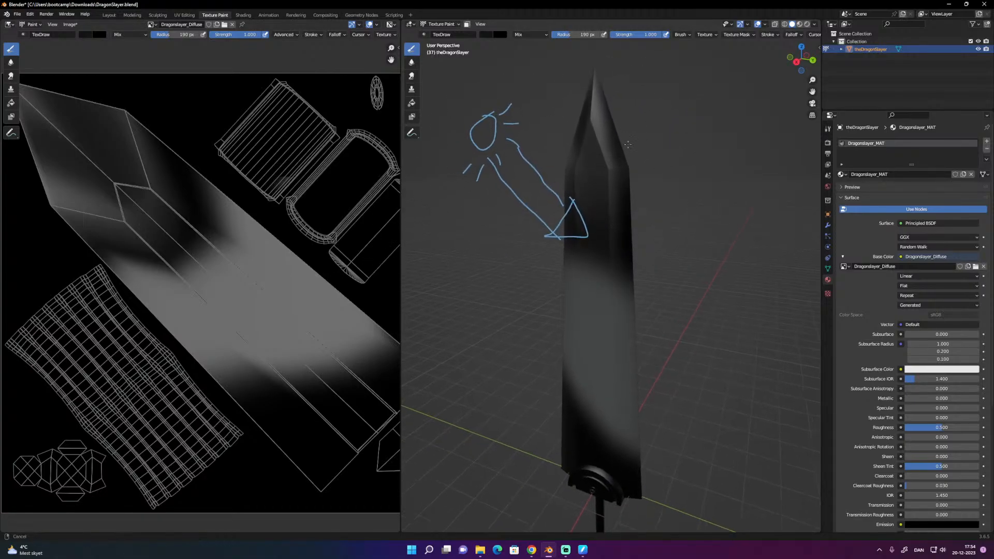
pyautogui.scroll(3, 624, 121)
pyautogui.moveTo(624, 116)
pyautogui.keyDown('shift'); pyautogui.mouseDown(button='middle')
pyautogui.moveTo(634, 129)
pyautogui.moveTo(622, 215)
pyautogui.moveTo(627, 188)
pyautogui.moveTo(659, 199)
pyautogui.moveTo(653, 188)
pyautogui.moveTo(596, 221)
pyautogui.moveTo(626, 217)
pyautogui.moveTo(590, 226)
pyautogui.moveTo(580, 287)
pyautogui.moveTo(593, 163)
pyautogui.mouseUp(button='middle'); pyautogui.keyUp('shift')
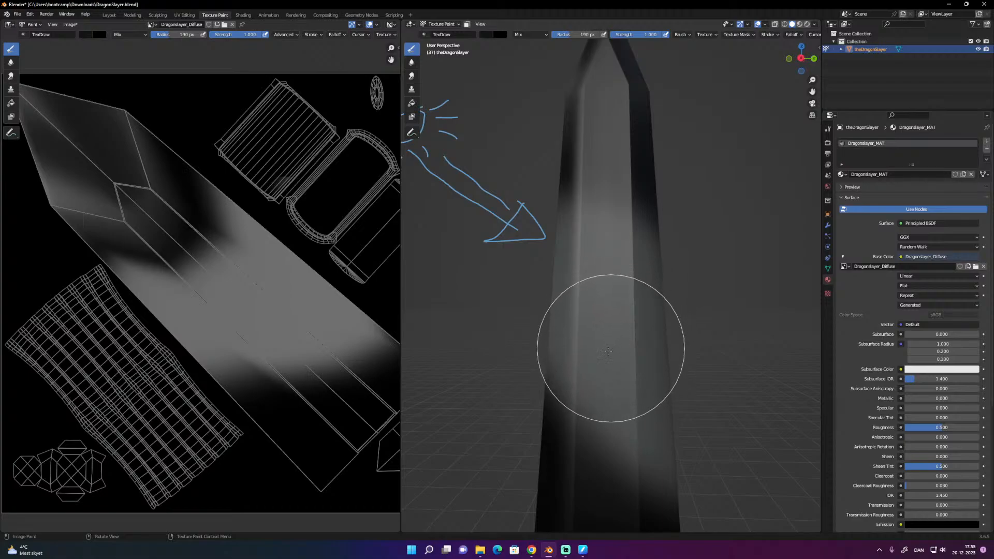
pyautogui.moveTo(611, 291)
pyautogui.keyDown('shift'); pyautogui.mouseDown(button='middle')
pyautogui.moveTo(612, 244)
pyautogui.moveTo(597, 299)
pyautogui.mouseUp(button='middle'); pyautogui.keyUp('shift')
pyautogui.moveTo(623, 223); pyautogui.dragTo(599, 273, button='middle')
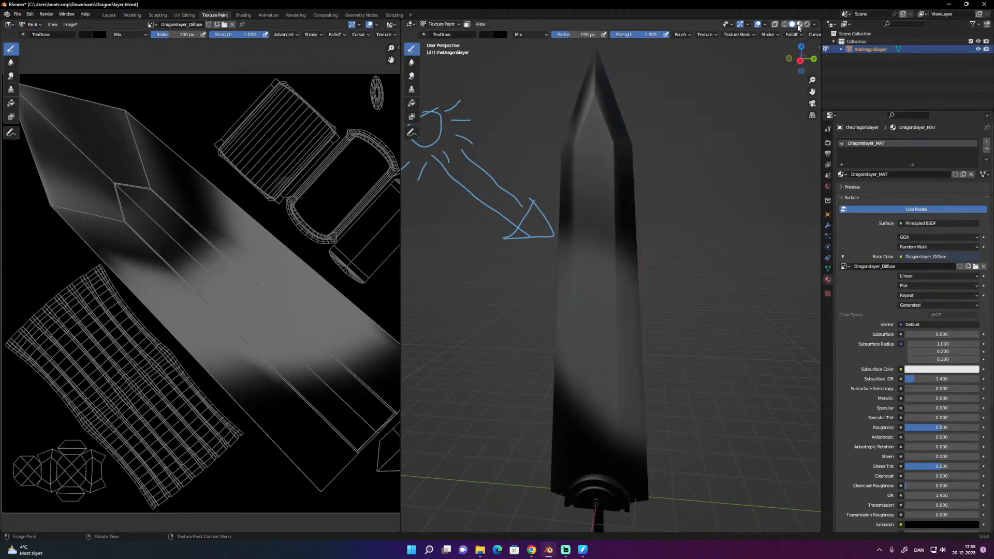
# Switch the 3D view to Material Preview and try different Specular values on the sword material, returning to 0.500.
pyautogui.click(800, 25)
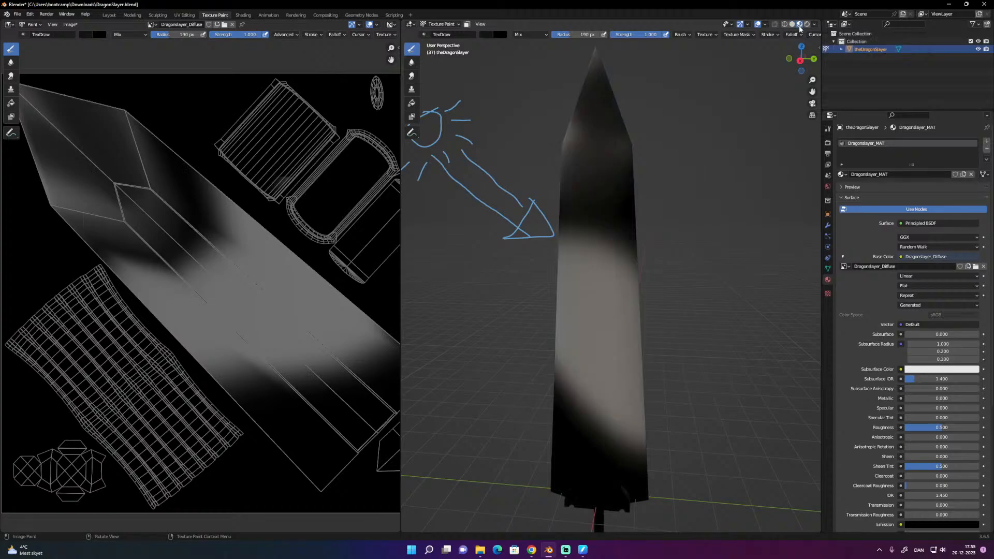
pyautogui.moveTo(661, 138)
pyautogui.mouseDown(button='middle')
pyautogui.moveTo(616, 163)
pyautogui.moveTo(645, 174)
pyautogui.mouseUp(button='middle')
pyautogui.moveTo(911, 407); pyautogui.dragTo(942, 408)
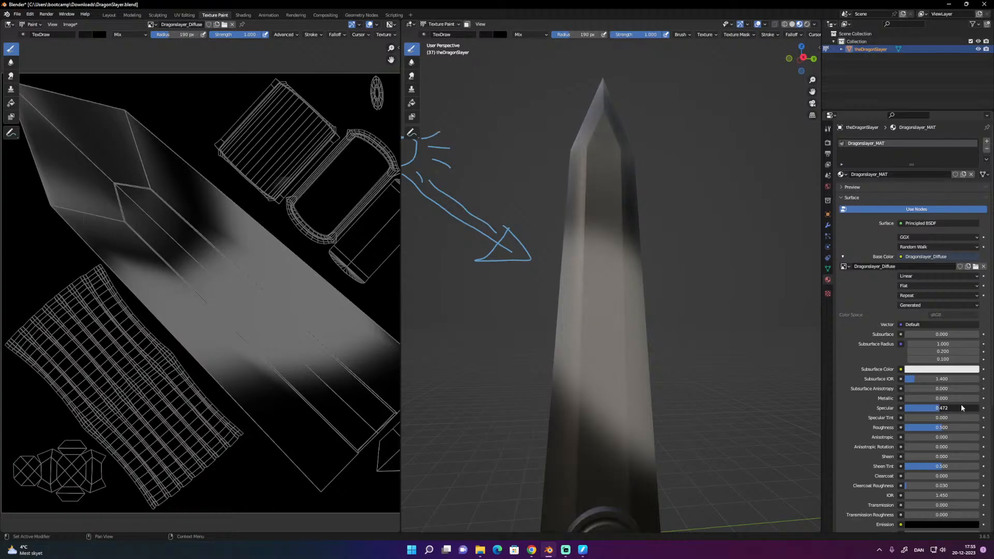
pyautogui.moveTo(699, 255)
pyautogui.mouseDown(button='middle')
pyautogui.moveTo(732, 218)
pyautogui.moveTo(666, 233)
pyautogui.moveTo(663, 199)
pyautogui.mouseUp(button='middle')
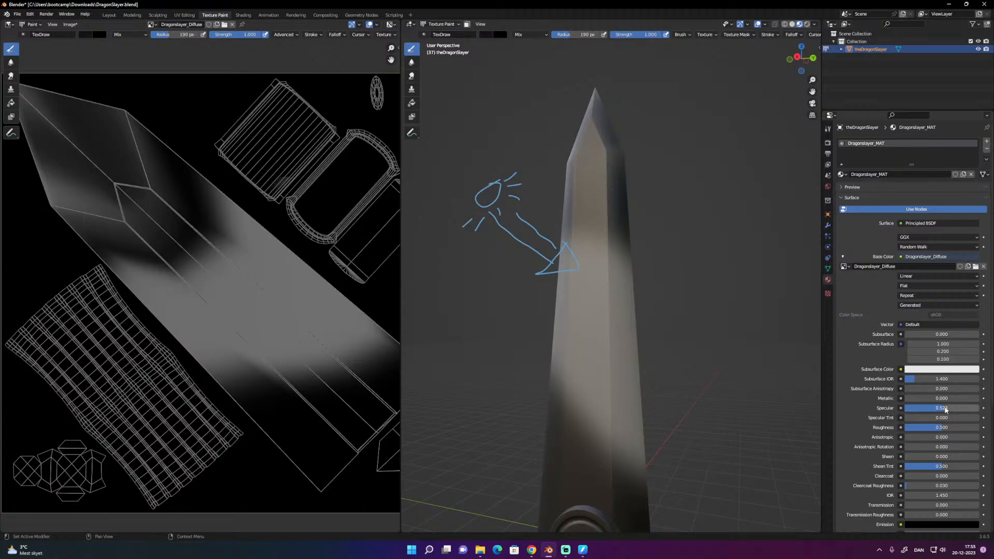
pyautogui.moveTo(941, 409); pyautogui.dragTo(825, 421)
pyautogui.moveTo(677, 189)
pyautogui.mouseDown(button='middle')
pyautogui.moveTo(660, 217)
pyautogui.moveTo(691, 213)
pyautogui.mouseUp(button='middle')
pyautogui.moveTo(670, 213)
pyautogui.mouseDown(button='middle')
pyautogui.moveTo(632, 245)
pyautogui.moveTo(643, 259)
pyautogui.moveTo(616, 246)
pyautogui.moveTo(627, 246)
pyautogui.mouseUp(button='middle')
pyautogui.scroll(4, 627, 247)
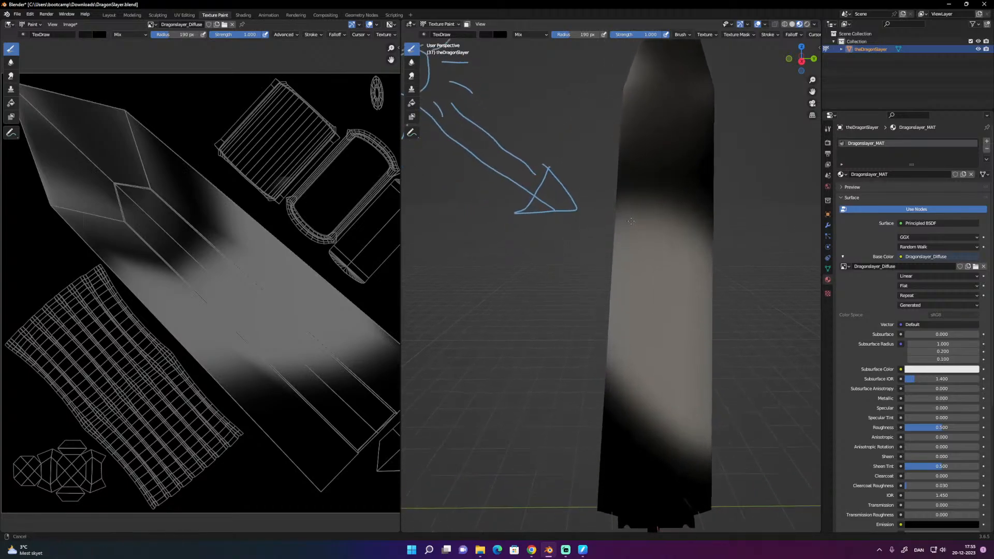
pyautogui.moveTo(632, 191); pyautogui.dragTo(621, 264, button='middle')
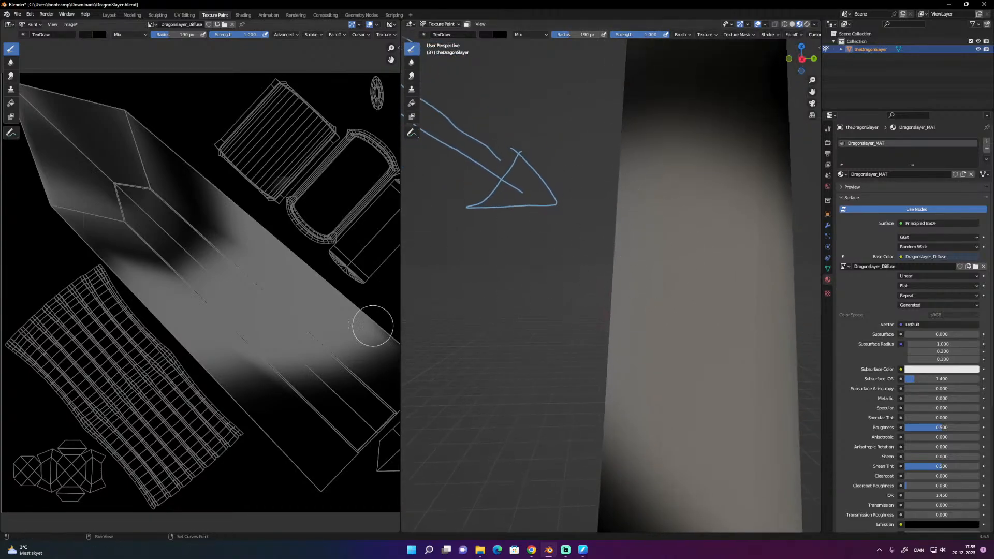
# Show the image editor's sidebar with the brush settings and color picker.
pyautogui.keyDown('shift'); pyautogui.scroll(-5, 200, 255); pyautogui.keyUp('shift')
pyautogui.moveTo(238, 223); pyautogui.dragTo(237, 221, button='middle')
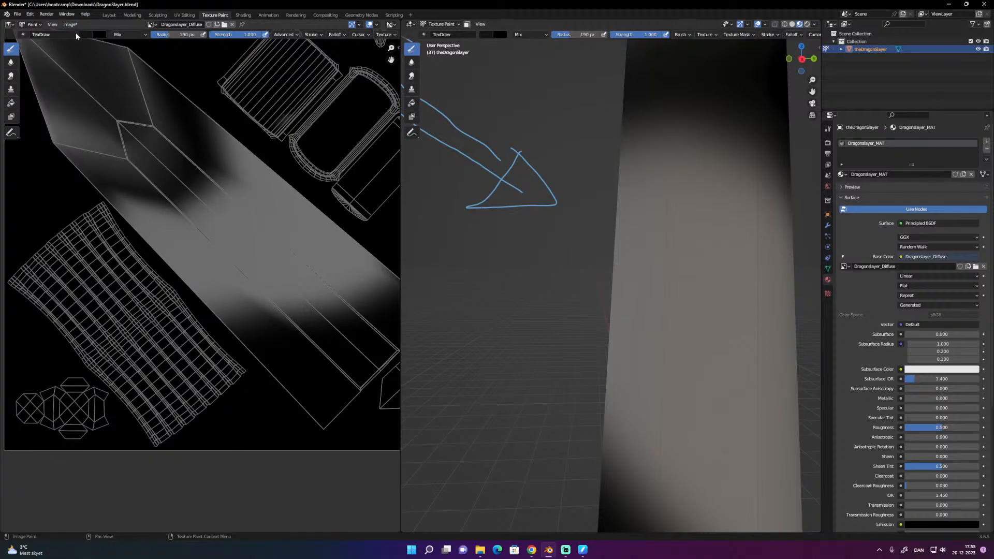
pyautogui.press('s')
pyautogui.press('s')
pyautogui.press('n')
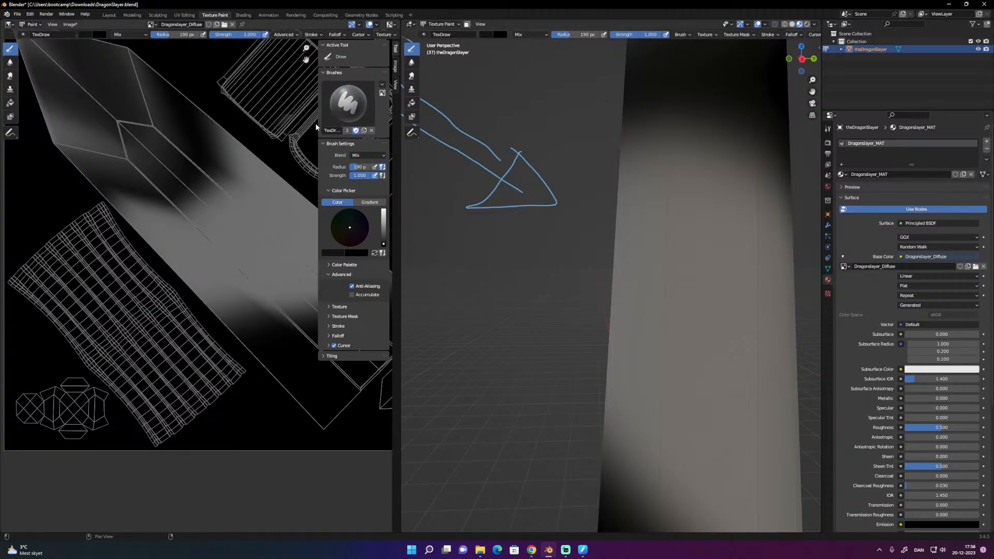
pyautogui.press('n')
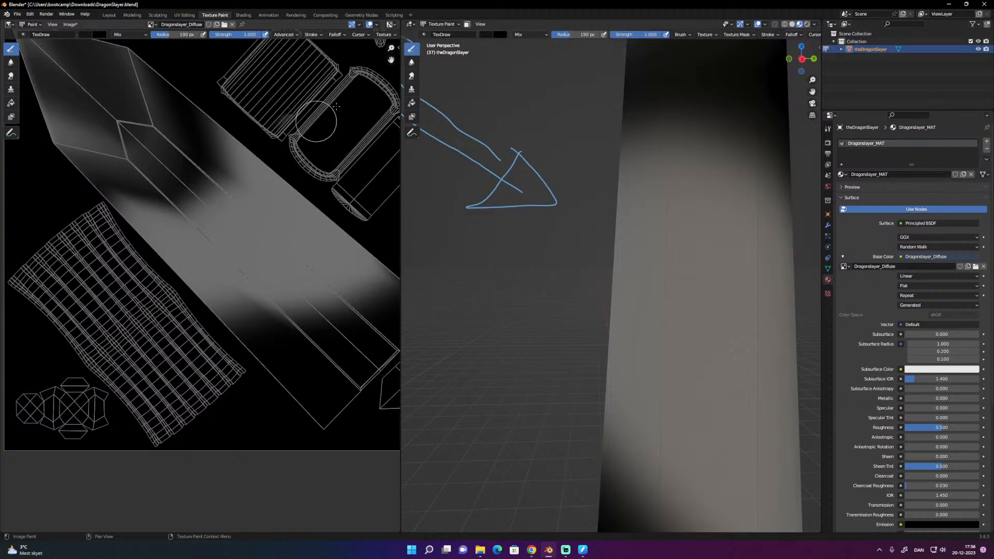
pyautogui.press('n')
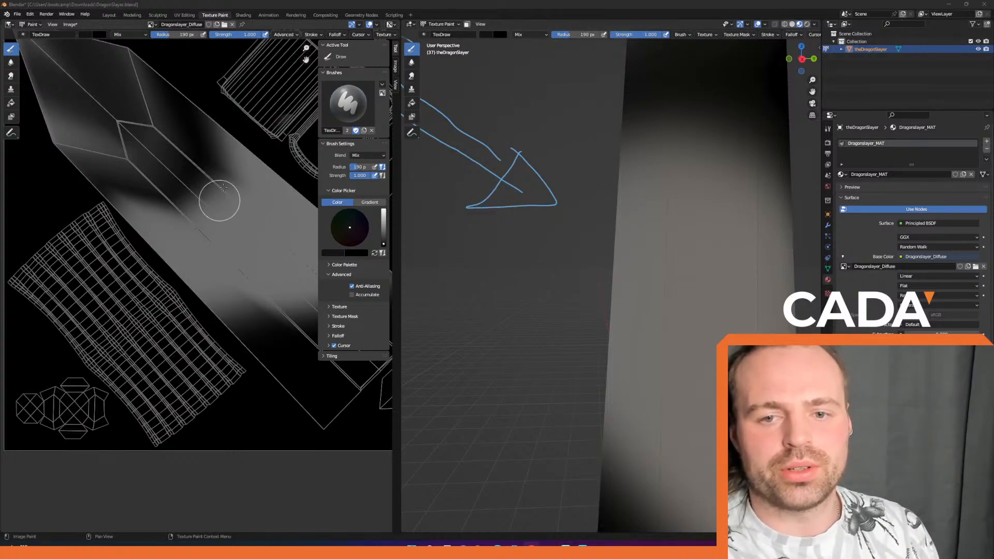
# Expand the brush's color palette and alternate between its grey and black swatches, ending with grey as the brush color.
pyautogui.rightClick(233, 149)
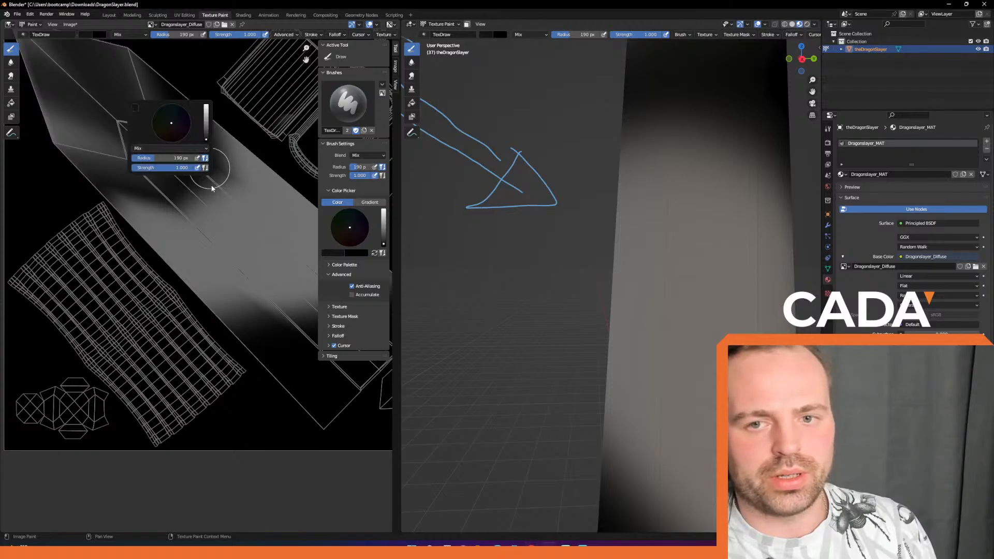
pyautogui.scroll(3, 233, 228)
pyautogui.moveTo(225, 223); pyautogui.dragTo(209, 202, button='middle')
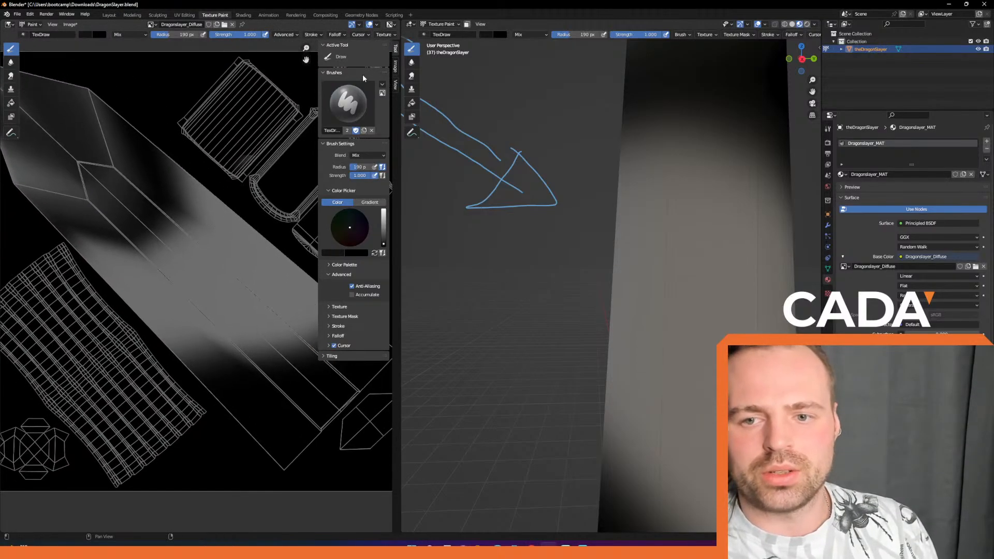
pyautogui.click(330, 264)
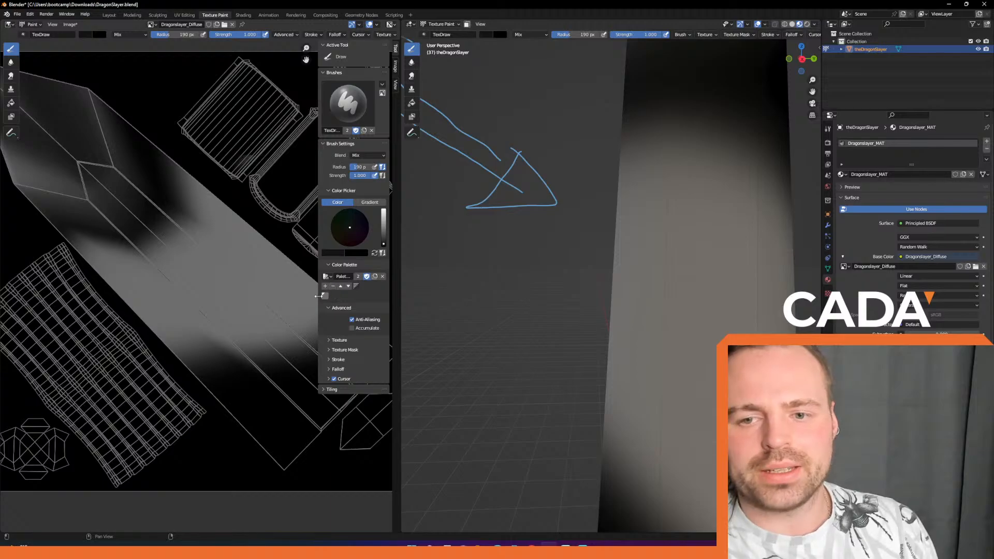
pyautogui.press('s')
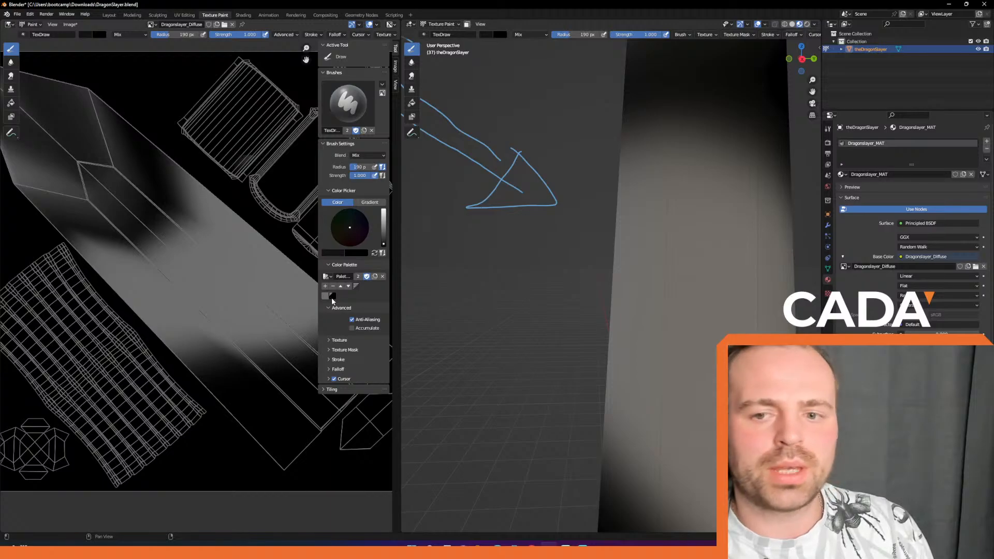
pyautogui.click(326, 297)
pyautogui.click(333, 297)
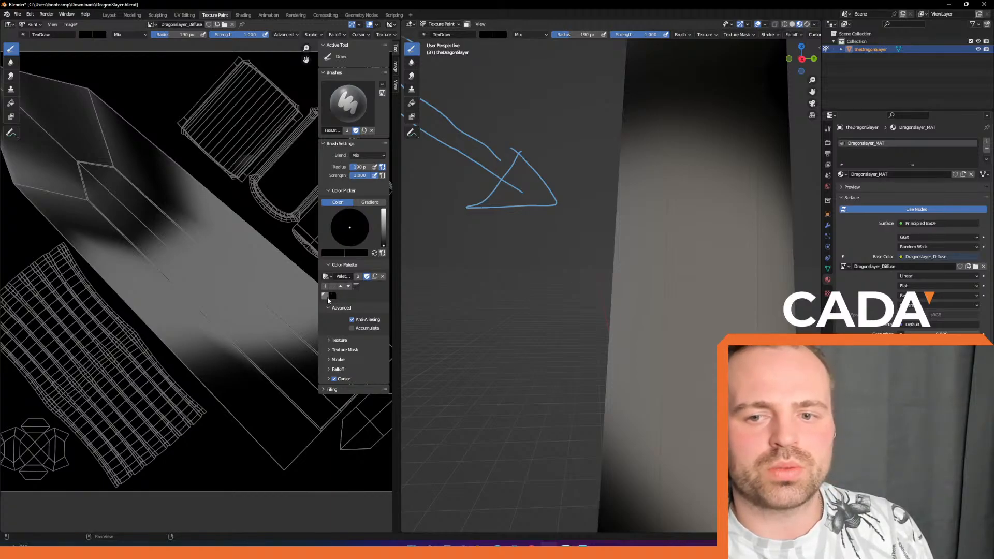
pyautogui.click(326, 297)
pyautogui.click(333, 296)
pyautogui.click(327, 298)
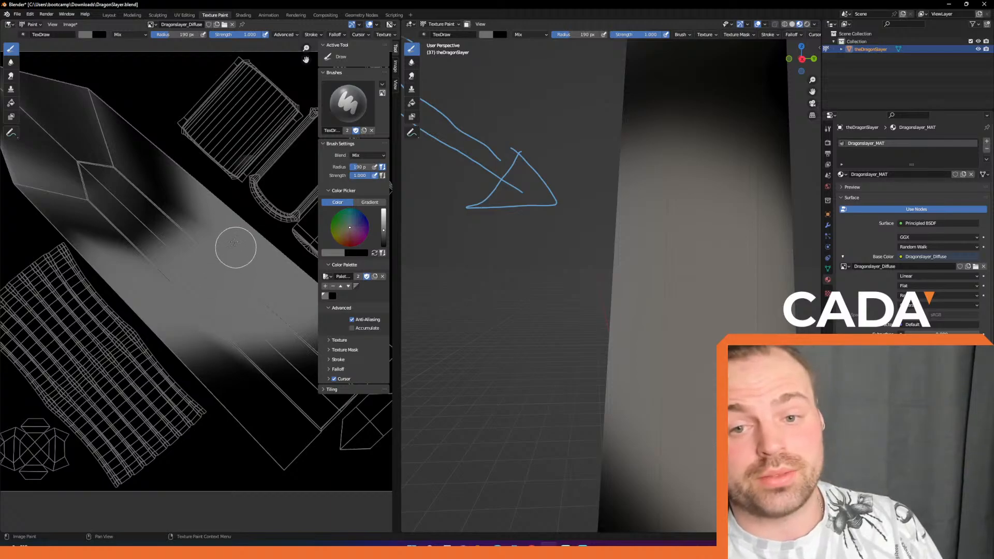
# Sample a dark grey from the blade's shading into the palette, brush grey over the dark area near the tip, and undo the last strokes.
pyautogui.press('s')
pyautogui.click(188, 197)
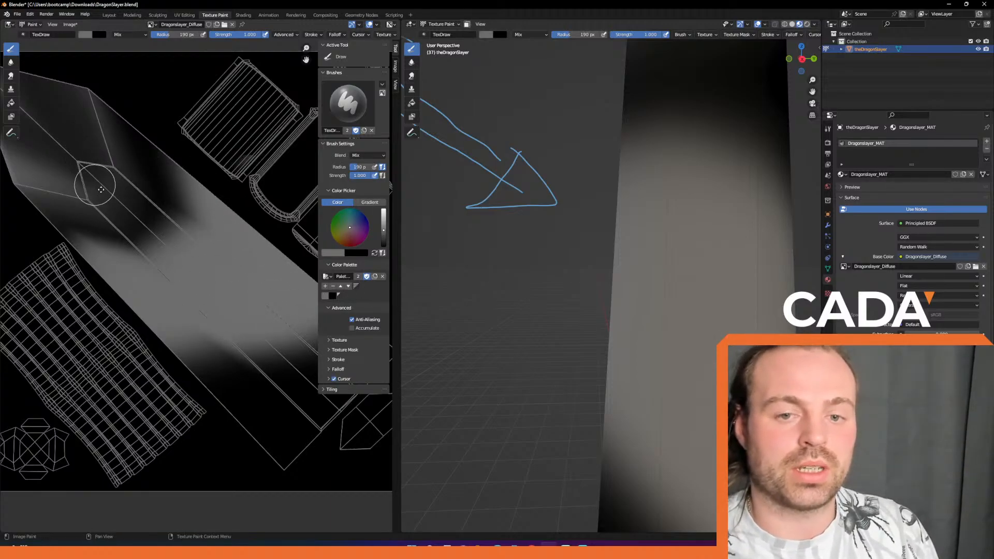
pyautogui.moveTo(100, 188); pyautogui.dragTo(102, 132, button='middle')
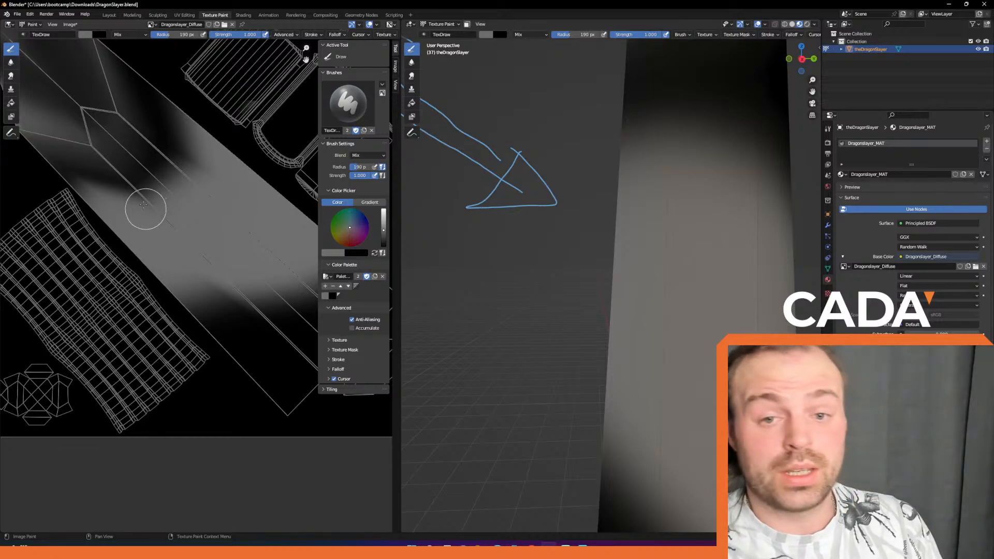
pyautogui.moveTo(77, 175); pyautogui.dragTo(161, 179)
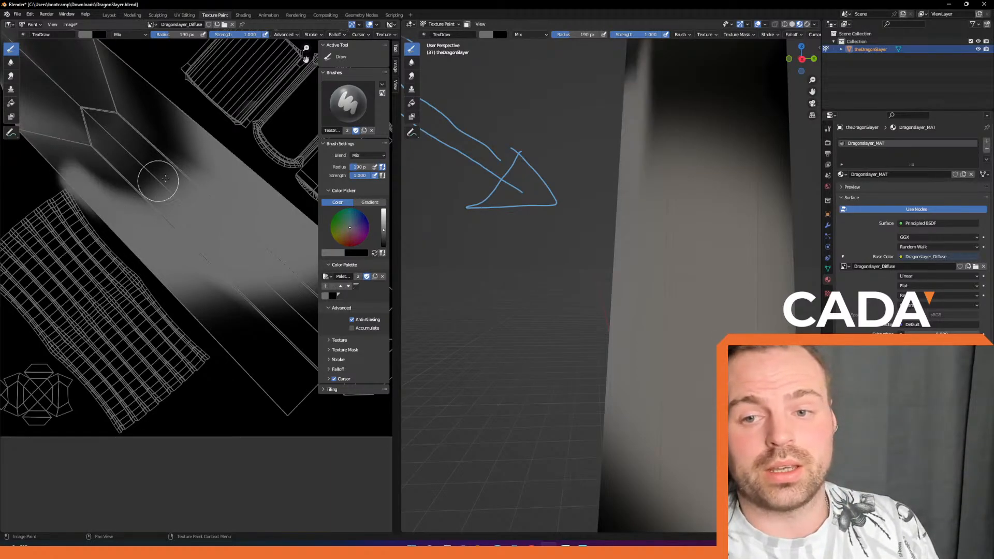
pyautogui.hotkey('ctrl', 'z')
pyautogui.hotkey('ctrl', 'z')
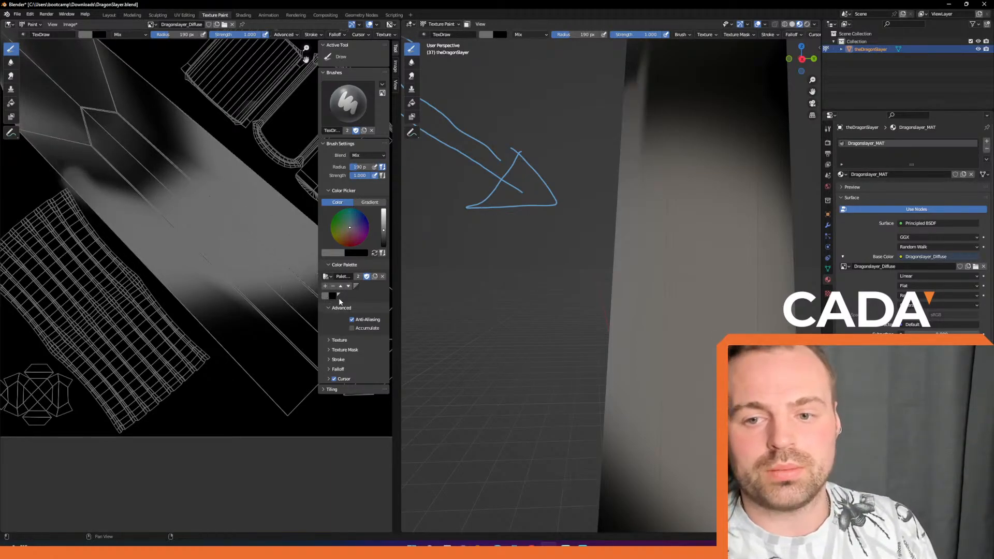
# Alternate the brush color between the grey and black palette swatches, ending with the sampled dark grey swatch.
pyautogui.click(332, 297)
pyautogui.click(325, 297)
pyautogui.click(332, 296)
pyautogui.click(326, 296)
pyautogui.click(332, 297)
pyautogui.click(325, 297)
pyautogui.click(332, 296)
pyautogui.click(325, 296)
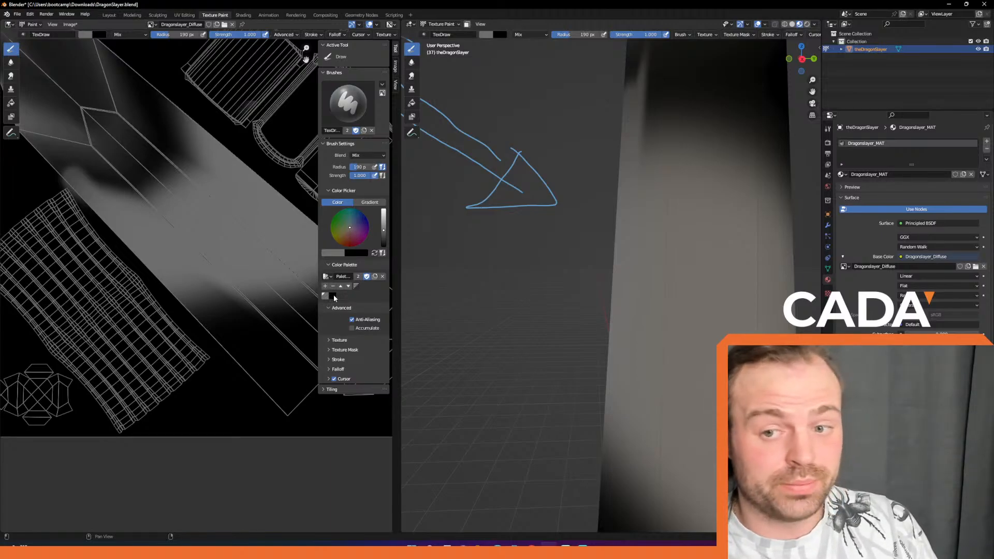
pyautogui.click(334, 296)
pyautogui.click(325, 296)
pyautogui.click(334, 298)
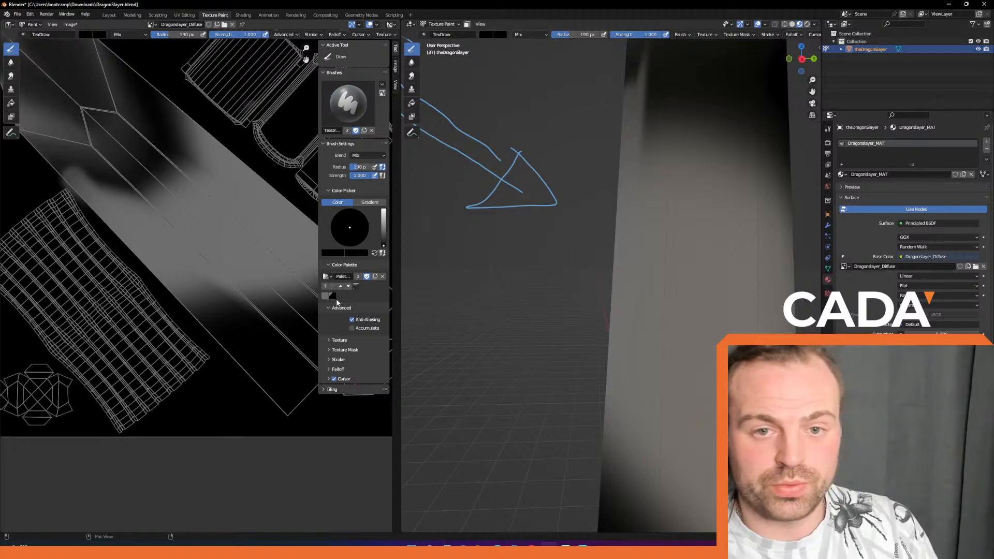
pyautogui.click(341, 299)
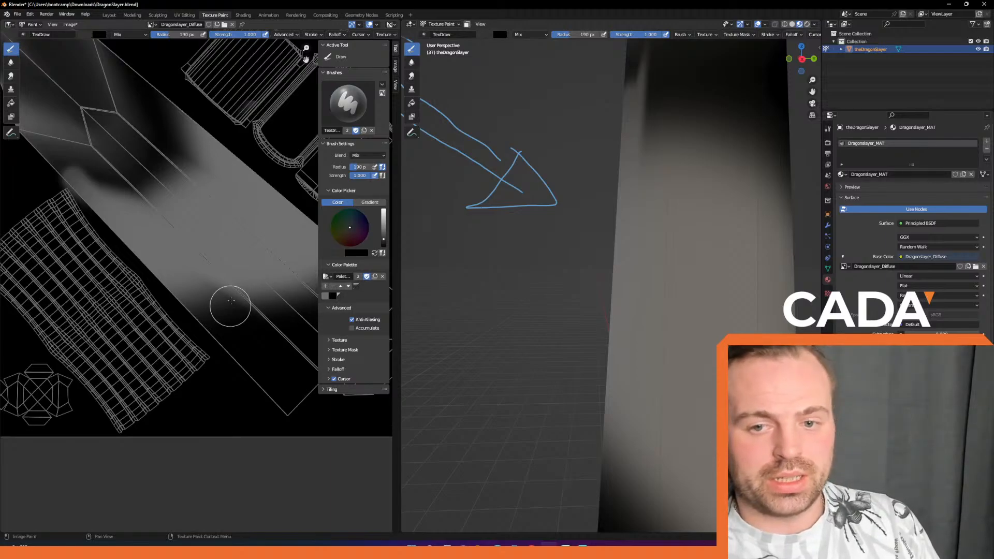
# Sample another dark grey from the blade into the palette and paint dark grey along the central band and side facet.
pyautogui.press('s')
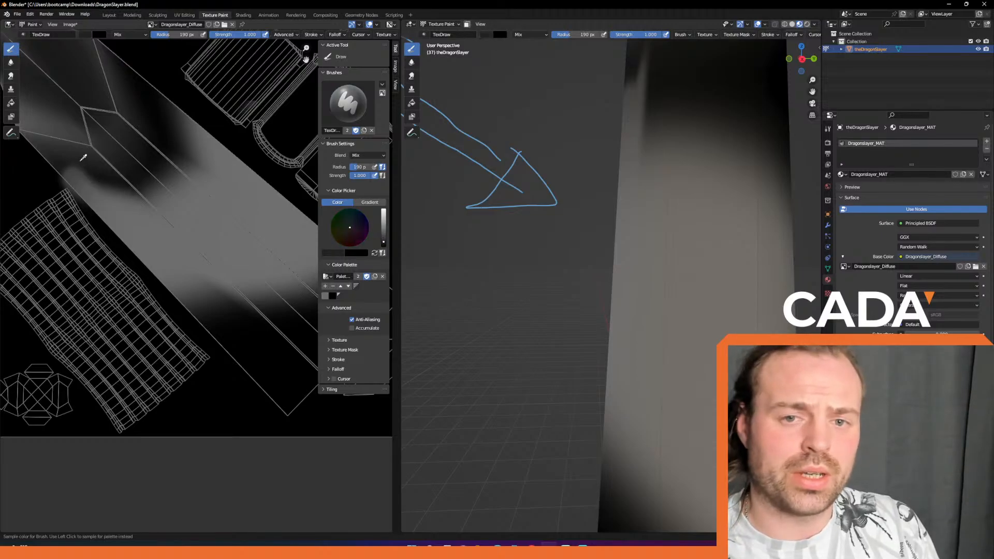
pyautogui.click(129, 160)
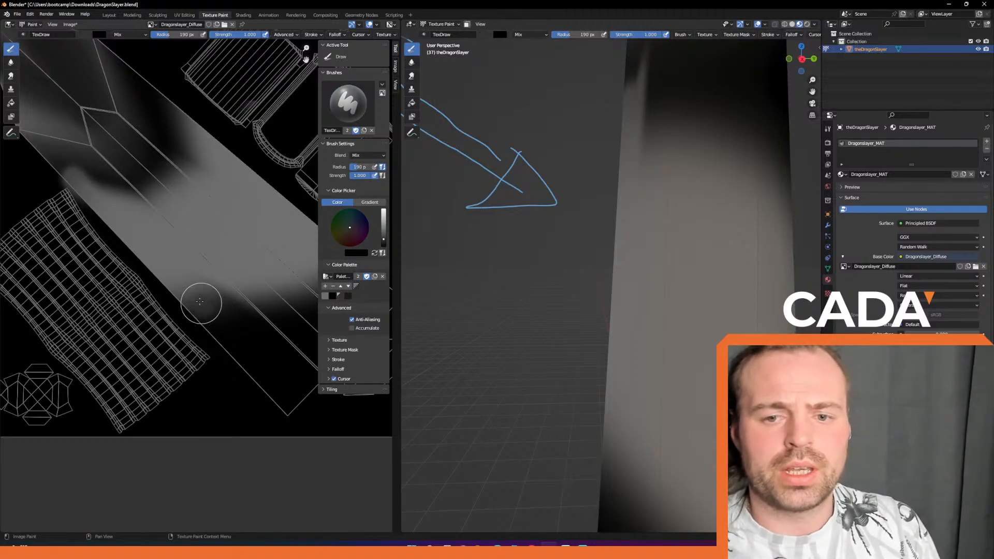
pyautogui.moveTo(219, 307)
pyautogui.mouseDown()
pyautogui.moveTo(166, 282)
pyautogui.moveTo(160, 266)
pyautogui.moveTo(226, 275)
pyautogui.moveTo(231, 261)
pyautogui.moveTo(276, 311)
pyautogui.moveTo(191, 222)
pyautogui.moveTo(264, 266)
pyautogui.moveTo(294, 323)
pyautogui.mouseUp()
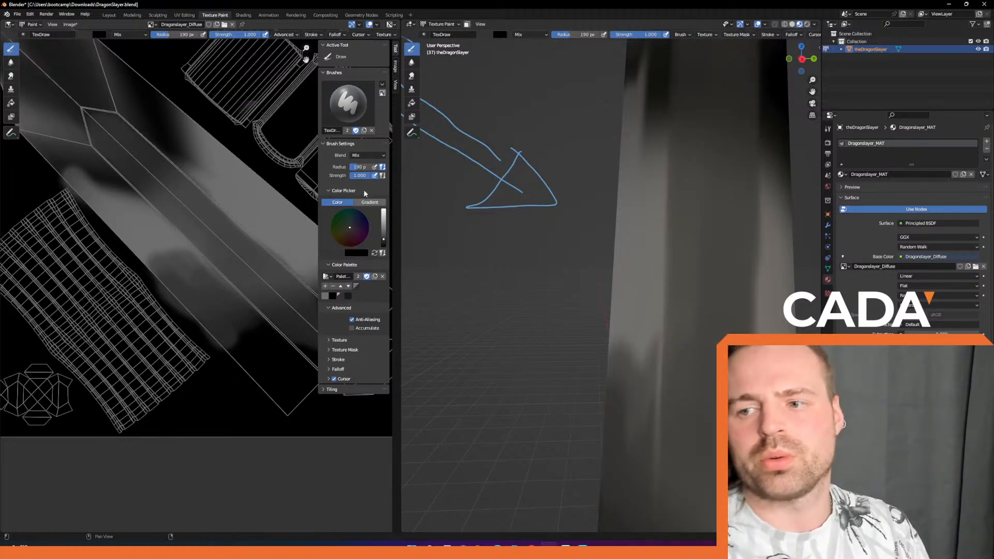
# Paint dark grey over the hilt end of the blade's central band in the diffuse image.
pyautogui.rightClick(668, 208)
pyautogui.moveTo(611, 204)
pyautogui.mouseDown(button='middle')
pyautogui.moveTo(543, 289)
pyautogui.moveTo(531, 290)
pyautogui.moveTo(526, 322)
pyautogui.moveTo(543, 299)
pyautogui.moveTo(544, 310)
pyautogui.mouseUp(button='middle')
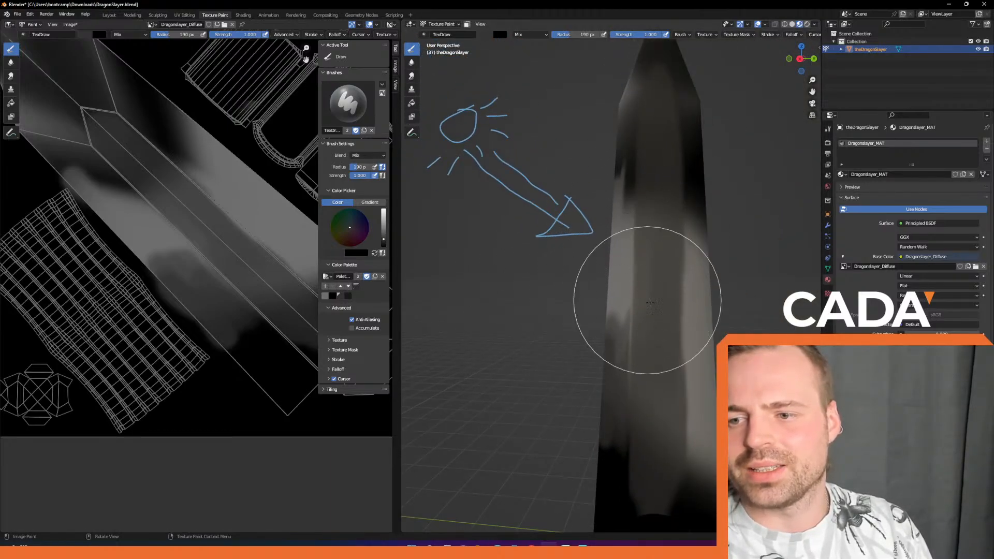
pyautogui.keyDown('ctrl'); pyautogui.moveTo(202, 286); pyautogui.dragTo(190, 237, button='middle'); pyautogui.keyUp('ctrl')
pyautogui.keyDown('ctrl'); pyautogui.moveTo(258, 299); pyautogui.dragTo(232, 267, button='middle'); pyautogui.keyUp('ctrl')
pyautogui.rightClick(247, 231)
pyautogui.moveTo(266, 331)
pyautogui.mouseDown(button='middle')
pyautogui.moveTo(246, 313)
pyautogui.moveTo(124, 295)
pyautogui.mouseUp(button='middle')
pyautogui.moveTo(175, 306)
pyautogui.mouseDown()
pyautogui.moveTo(192, 325)
pyautogui.moveTo(171, 290)
pyautogui.moveTo(197, 296)
pyautogui.moveTo(191, 332)
pyautogui.mouseUp()
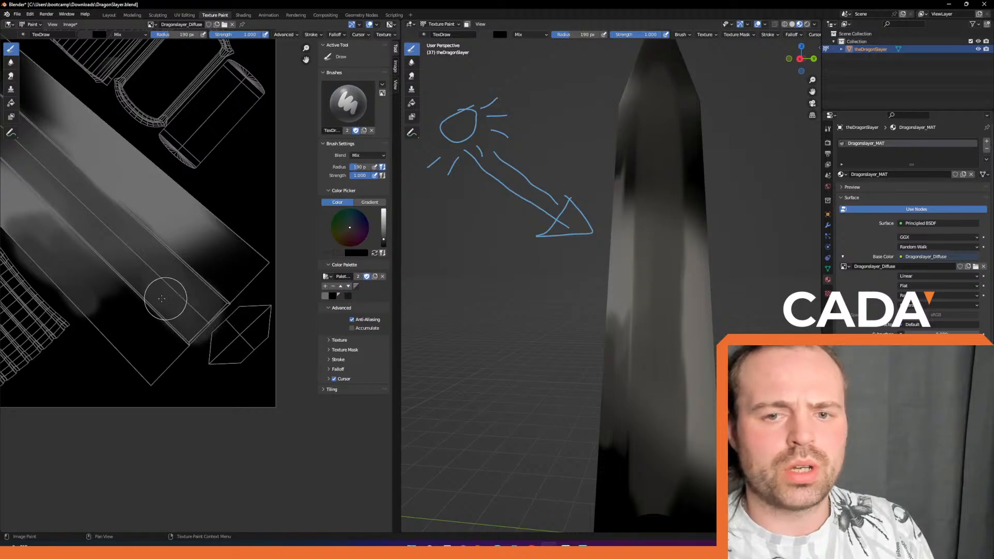
pyautogui.moveTo(154, 273); pyautogui.dragTo(107, 224)
pyautogui.moveTo(142, 260); pyautogui.dragTo(215, 335, button='middle')
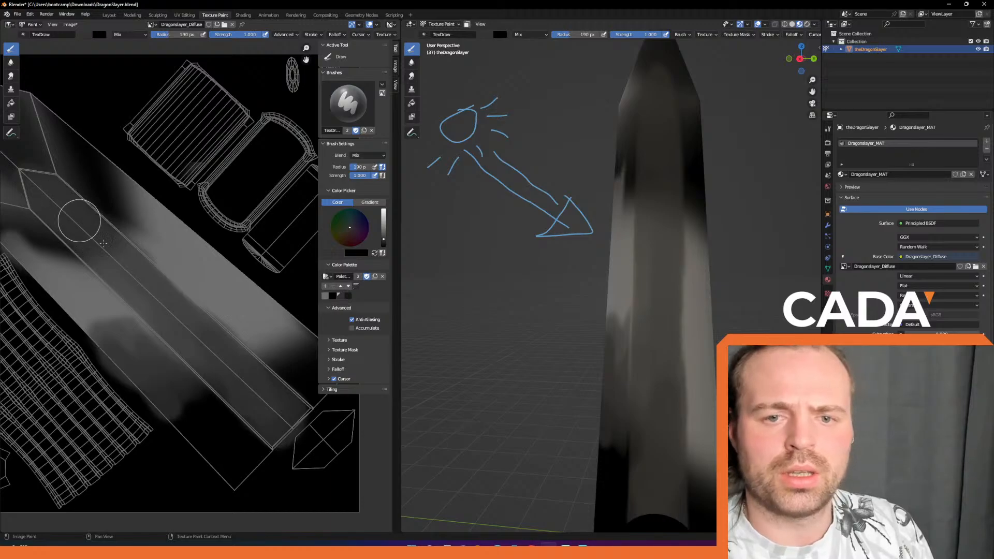
# Paint dark grey over the black hilt end of the blade's lower side facet and check the whole blade in 3D.
pyautogui.moveTo(632, 264); pyautogui.dragTo(633, 252, button='middle')
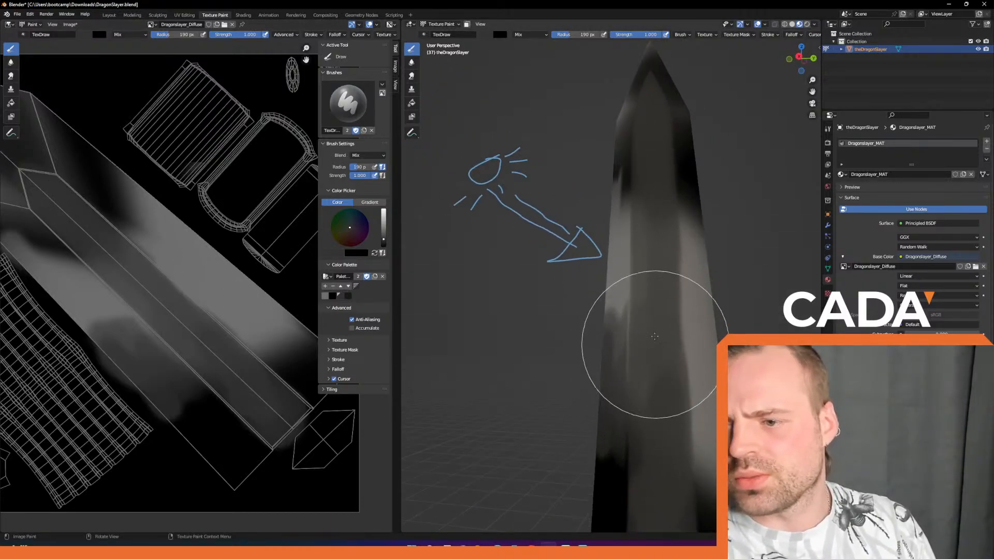
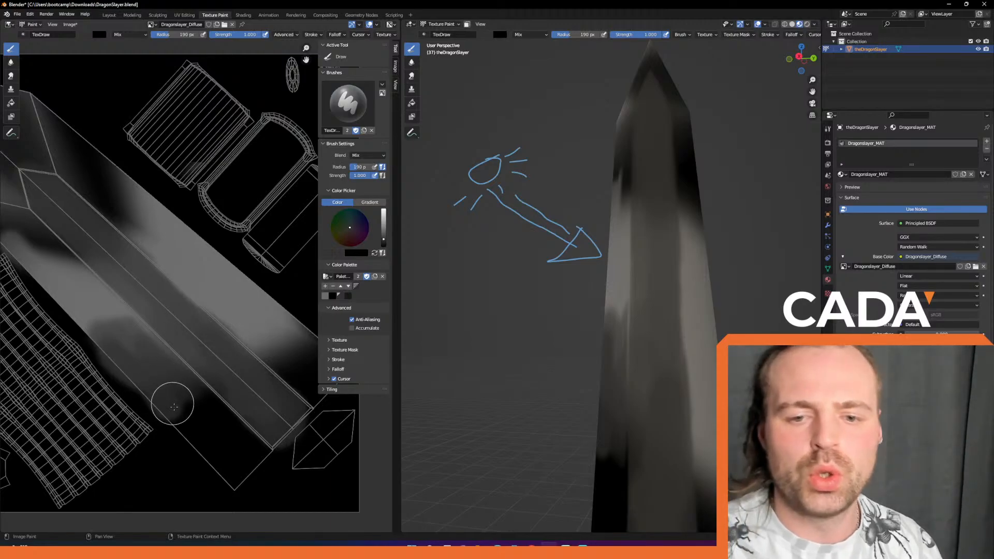
pyautogui.moveTo(185, 405)
pyautogui.mouseDown()
pyautogui.moveTo(193, 395)
pyautogui.moveTo(211, 404)
pyautogui.moveTo(203, 397)
pyautogui.moveTo(180, 421)
pyautogui.moveTo(242, 466)
pyautogui.mouseUp()
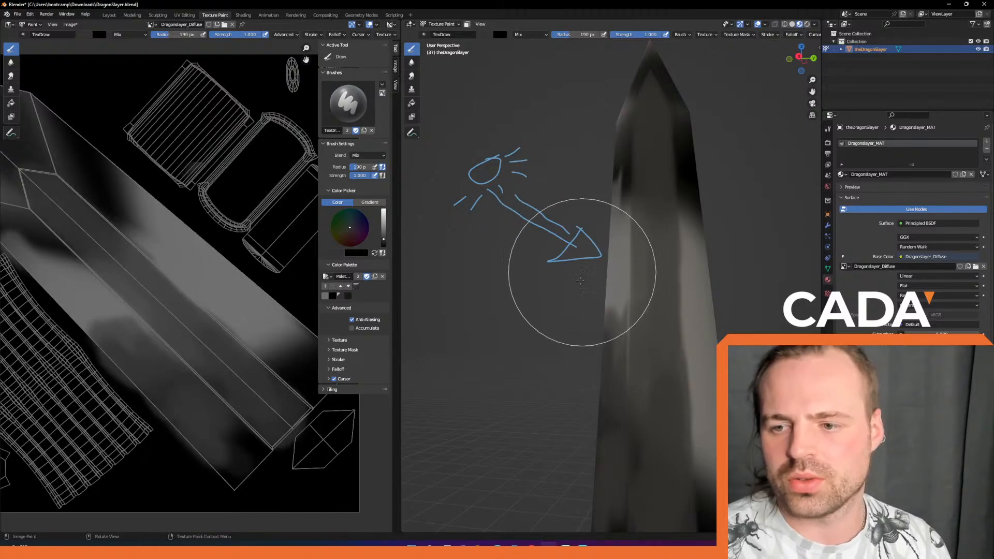
pyautogui.keyDown('alt'); pyautogui.moveTo(550, 314); pyautogui.dragTo(540, 258, button='middle'); pyautogui.keyUp('alt')
pyautogui.moveTo(569, 219)
pyautogui.mouseDown(button='middle')
pyautogui.moveTo(544, 321)
pyautogui.moveTo(499, 293)
pyautogui.moveTo(537, 271)
pyautogui.moveTo(554, 284)
pyautogui.moveTo(478, 261)
pyautogui.mouseUp(button='middle')
pyautogui.rightClick(503, 290)
# Shade the tip facets and the upper side facet just below the tip in dark grey, and inspect the tip in 3D.
pyautogui.moveTo(106, 190); pyautogui.dragTo(181, 267, button='middle')
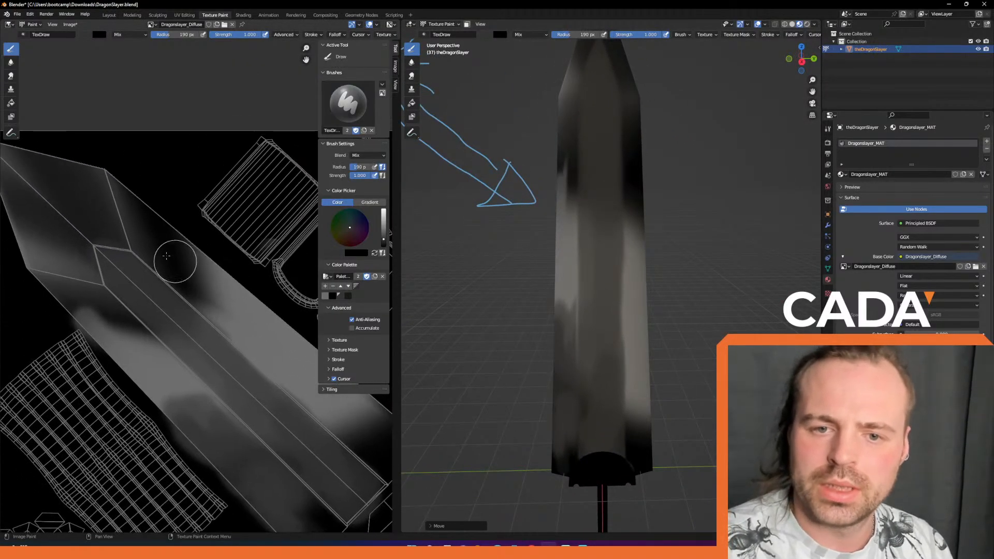
pyautogui.moveTo(150, 238)
pyautogui.mouseDown()
pyautogui.moveTo(181, 280)
pyautogui.moveTo(149, 207)
pyautogui.mouseUp()
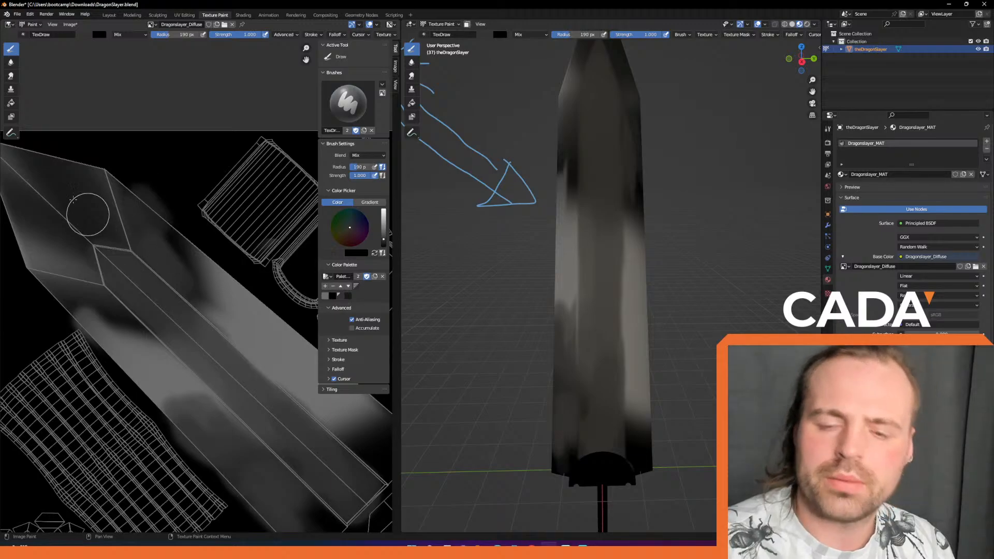
pyautogui.moveTo(107, 214); pyautogui.dragTo(133, 245, button='middle')
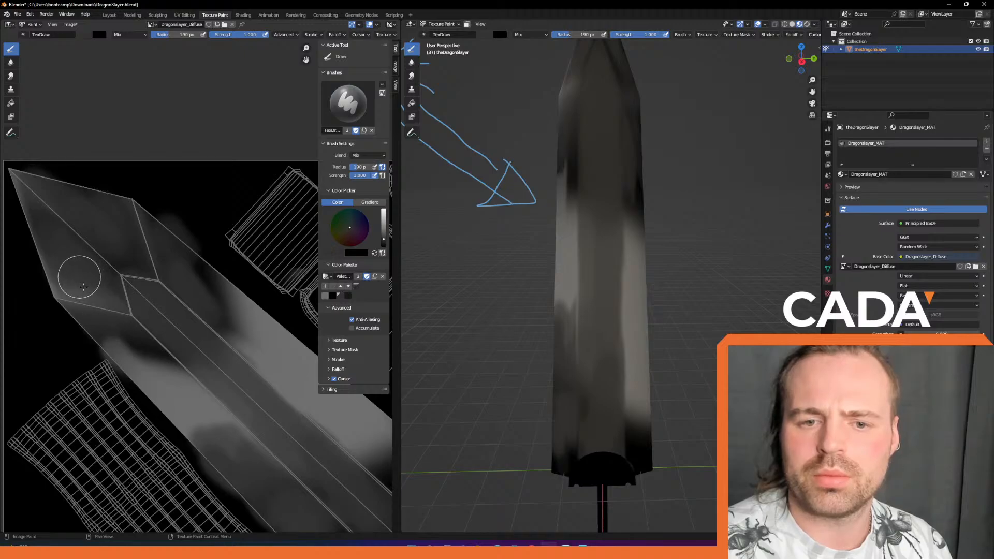
pyautogui.keyDown('shift'); pyautogui.moveTo(616, 130); pyautogui.dragTo(624, 218, button='middle'); pyautogui.keyUp('shift')
pyautogui.scroll(4, 628, 217)
pyautogui.moveTo(557, 177); pyautogui.dragTo(594, 111, button='middle')
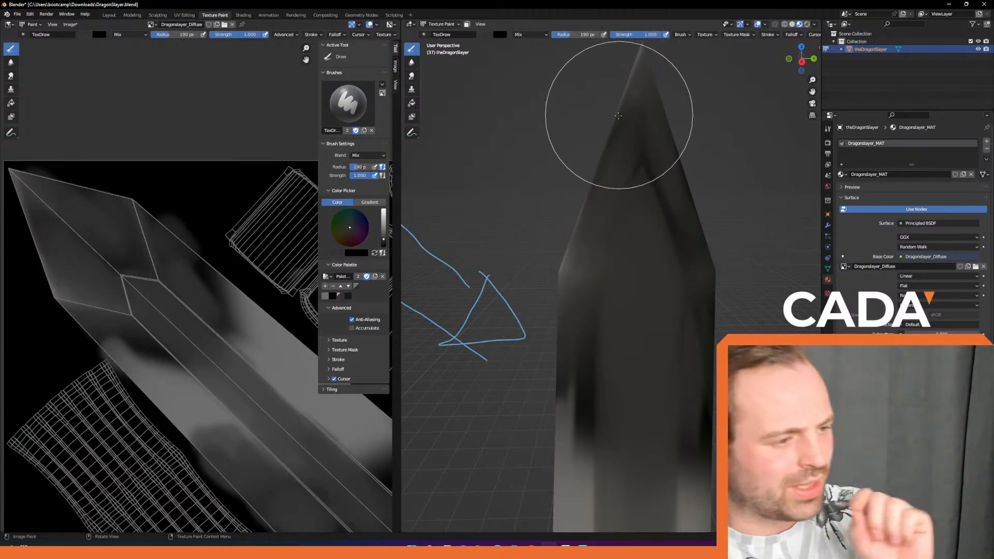
pyautogui.moveTo(565, 284)
pyautogui.mouseDown(button='middle')
pyautogui.moveTo(563, 228)
pyautogui.moveTo(565, 277)
pyautogui.moveTo(595, 228)
pyautogui.moveTo(539, 206)
pyautogui.moveTo(568, 105)
pyautogui.moveTo(677, 155)
pyautogui.moveTo(532, 127)
pyautogui.moveTo(549, 202)
pyautogui.moveTo(542, 280)
pyautogui.mouseUp(button='middle')
# Blend the dark-to-light transitions on both side facets and darken the upper facet's hilt end.
pyautogui.moveTo(199, 384); pyautogui.dragTo(155, 346, button='middle')
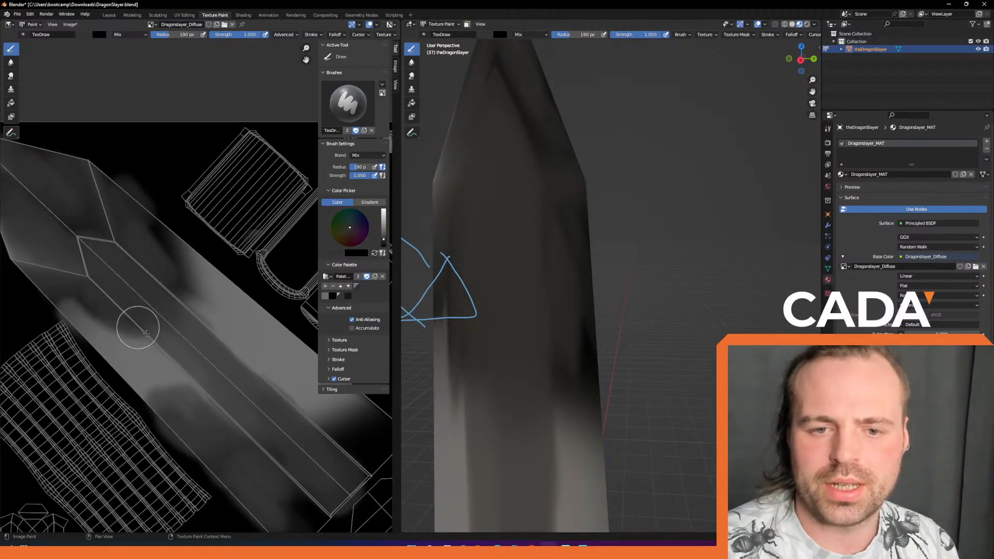
pyautogui.moveTo(142, 331); pyautogui.dragTo(89, 297)
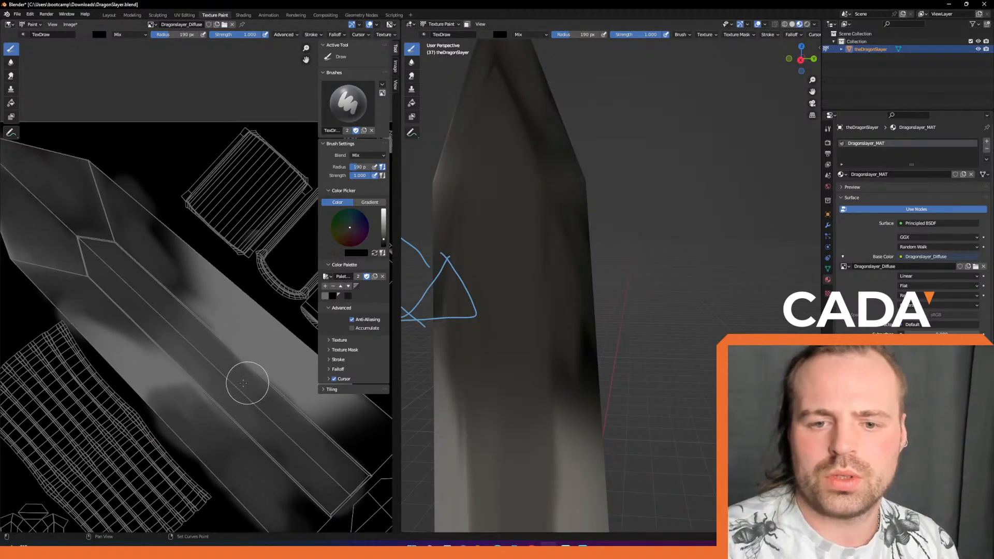
pyautogui.moveTo(271, 418); pyautogui.dragTo(194, 313, button='middle')
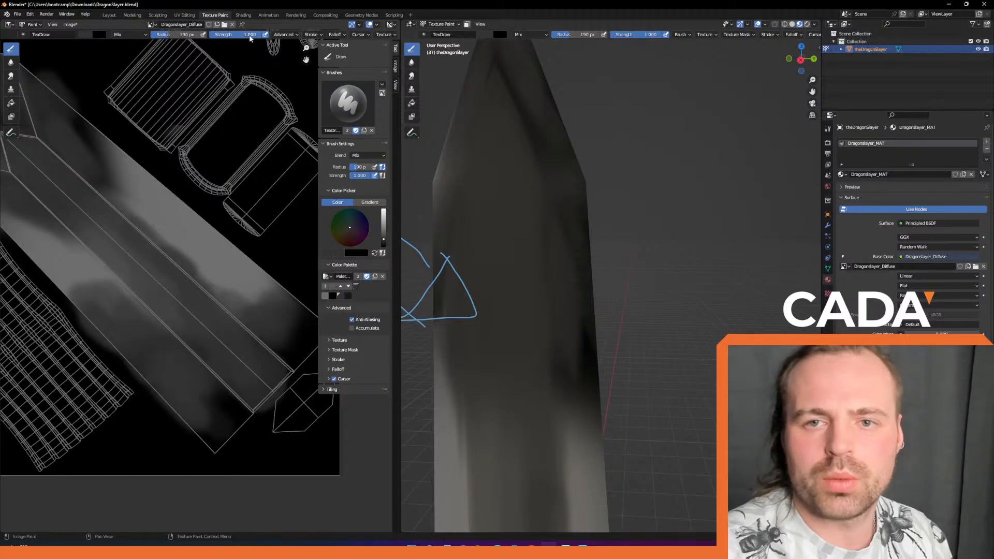
pyautogui.moveTo(238, 39); pyautogui.dragTo(252, 39)
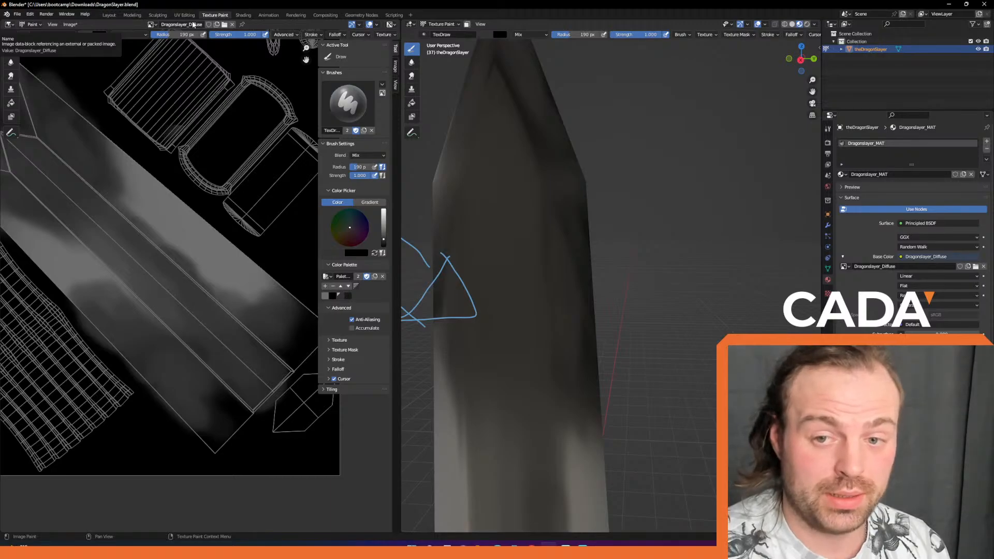
# Inspect the full blade in 3D and blend dark grey into the hilt end of the upper side facet.
pyautogui.rightClick(200, 241)
pyautogui.scroll(-3, 218, 269)
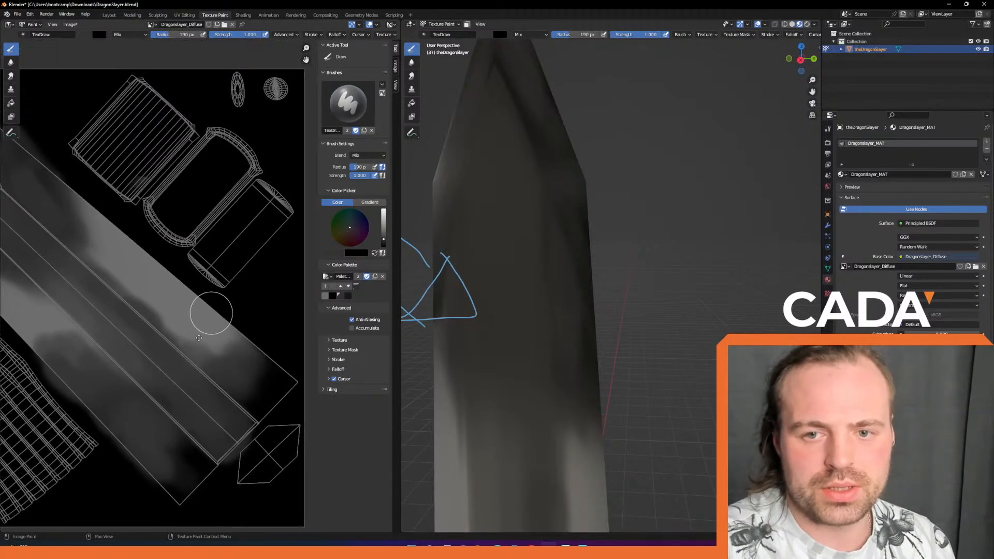
pyautogui.moveTo(628, 255); pyautogui.dragTo(595, 273, button='middle')
pyautogui.scroll(3, 598, 276)
pyautogui.scroll(-8, 573, 320)
pyautogui.moveTo(584, 331); pyautogui.dragTo(554, 268, button='middle')
pyautogui.moveTo(208, 379)
pyautogui.mouseDown()
pyautogui.moveTo(262, 417)
pyautogui.moveTo(240, 441)
pyautogui.mouseUp()
# Select the second sampled dark grey swatch and paint a darker streak along the central band up to the tip.
pyautogui.click(348, 296)
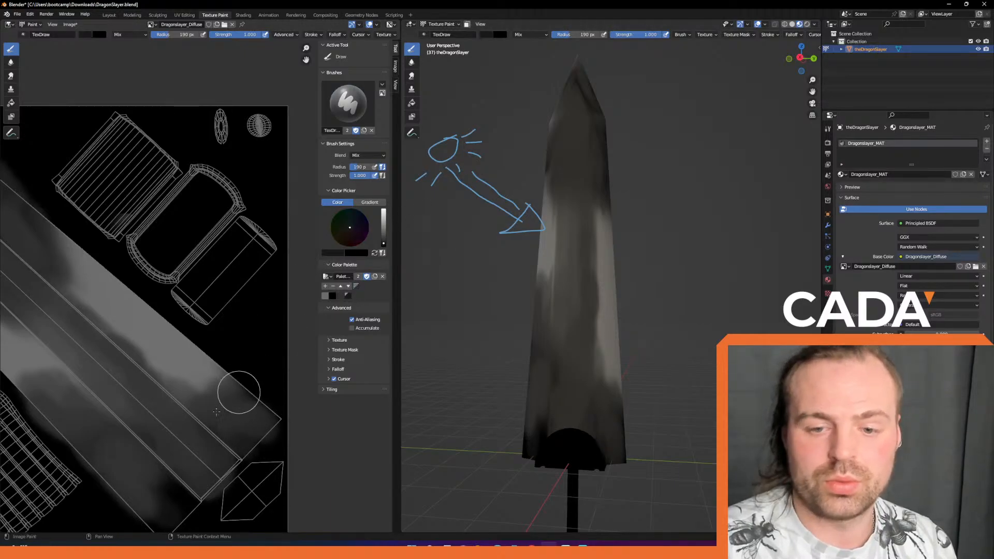
pyautogui.moveTo(201, 481)
pyautogui.mouseDown()
pyautogui.moveTo(118, 359)
pyautogui.moveTo(84, 368)
pyautogui.moveTo(153, 432)
pyautogui.moveTo(131, 378)
pyautogui.moveTo(182, 425)
pyautogui.mouseUp()
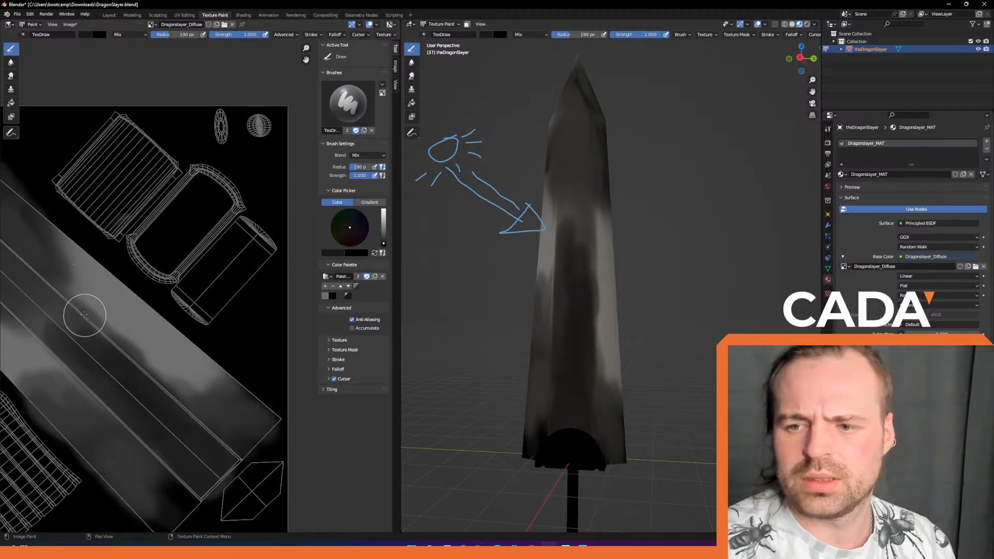
pyautogui.scroll(2, 92, 333)
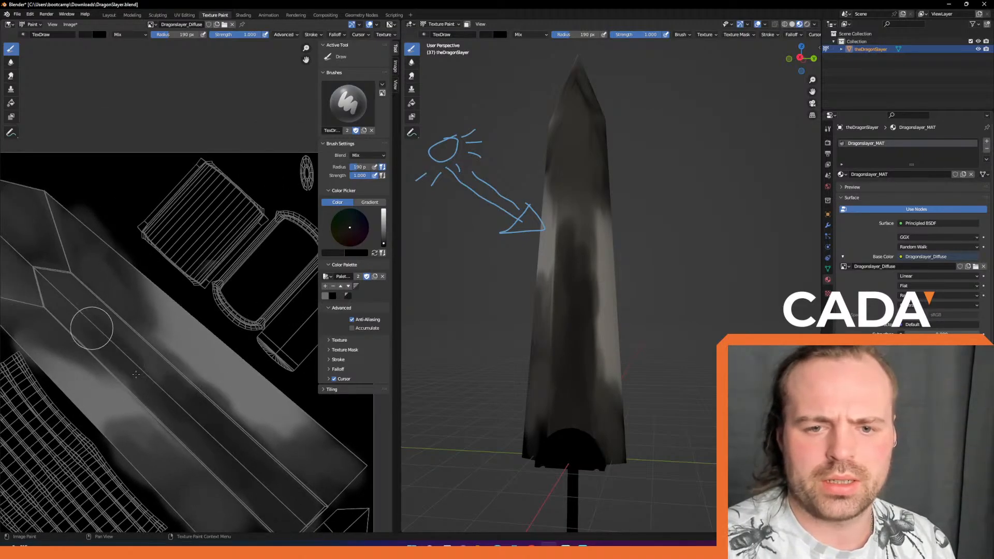
pyautogui.moveTo(104, 352); pyautogui.dragTo(128, 366)
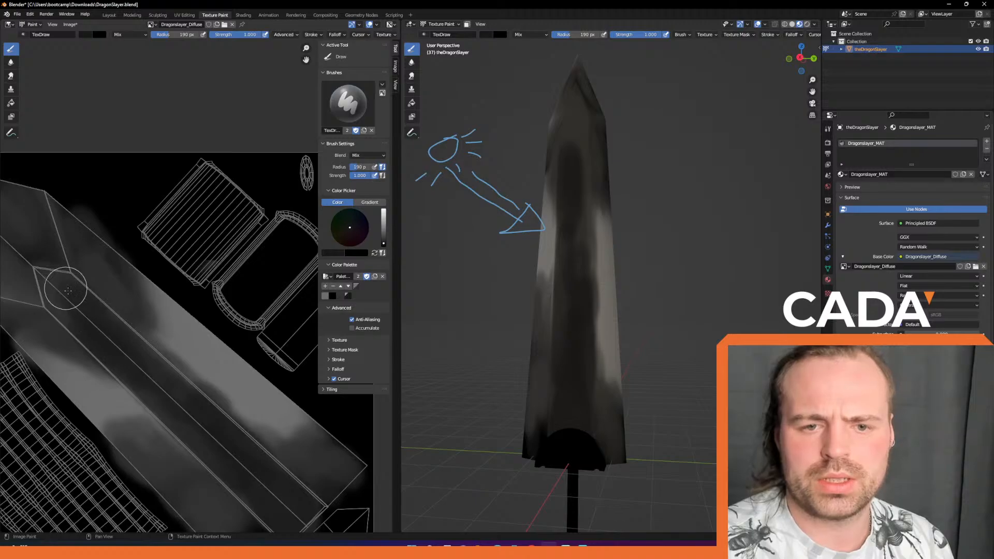
pyautogui.moveTo(67, 307); pyautogui.dragTo(120, 335)
pyautogui.moveTo(158, 312)
pyautogui.mouseDown(button='middle')
pyautogui.moveTo(202, 263)
pyautogui.moveTo(181, 284)
pyautogui.mouseUp(button='middle')
pyautogui.moveTo(162, 318); pyautogui.dragTo(143, 273, button='middle')
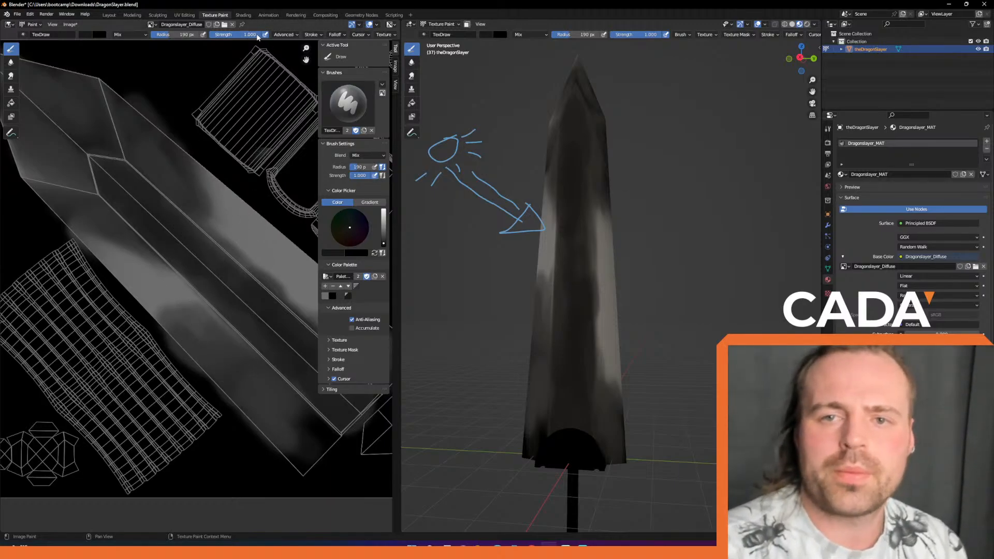
# Set the brush strength to 0.533, softly shade the lower side facet in dark grey, and undo the last strokes.
pyautogui.moveTo(227, 37); pyautogui.dragTo(229, 38)
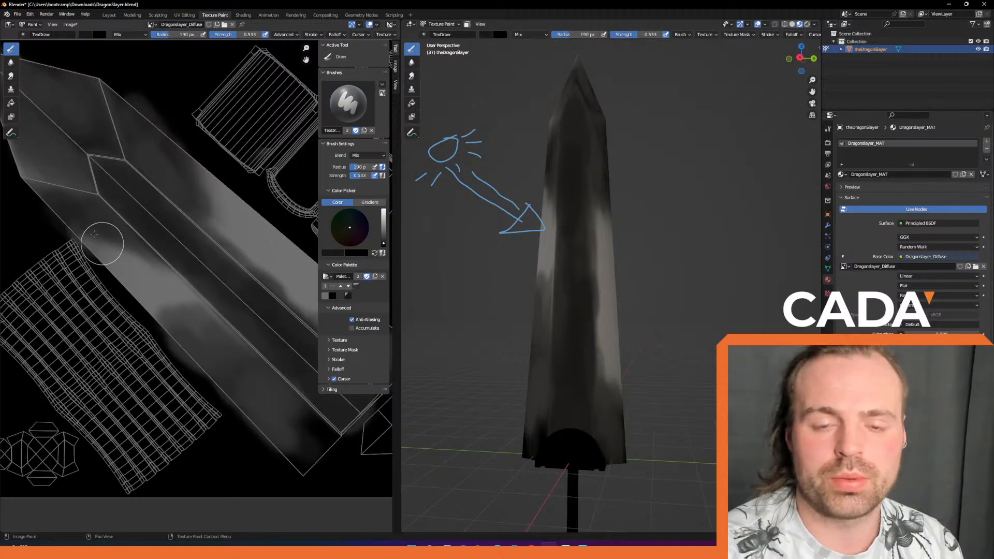
pyautogui.moveTo(95, 240)
pyautogui.mouseDown()
pyautogui.moveTo(102, 230)
pyautogui.moveTo(145, 254)
pyautogui.mouseUp()
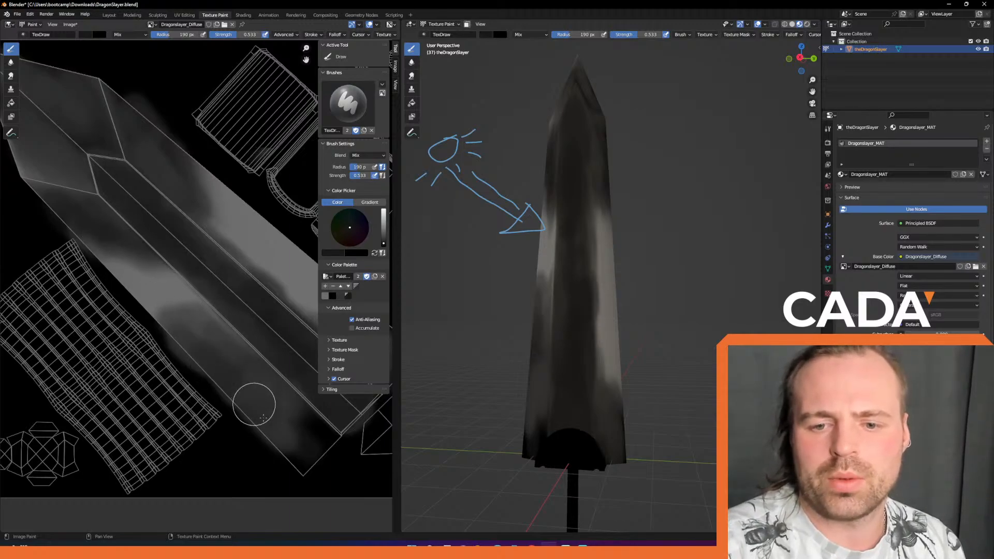
pyautogui.moveTo(288, 443)
pyautogui.mouseDown()
pyautogui.moveTo(299, 430)
pyautogui.moveTo(334, 448)
pyautogui.moveTo(319, 438)
pyautogui.mouseUp()
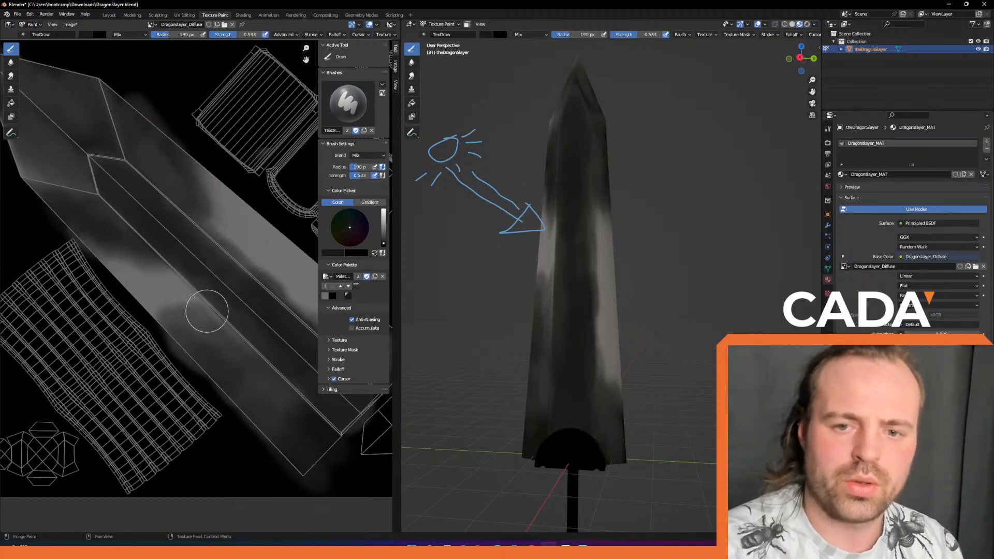
pyautogui.moveTo(127, 262)
pyautogui.mouseDown()
pyautogui.moveTo(162, 315)
pyautogui.moveTo(147, 288)
pyautogui.moveTo(162, 284)
pyautogui.moveTo(200, 307)
pyautogui.mouseUp()
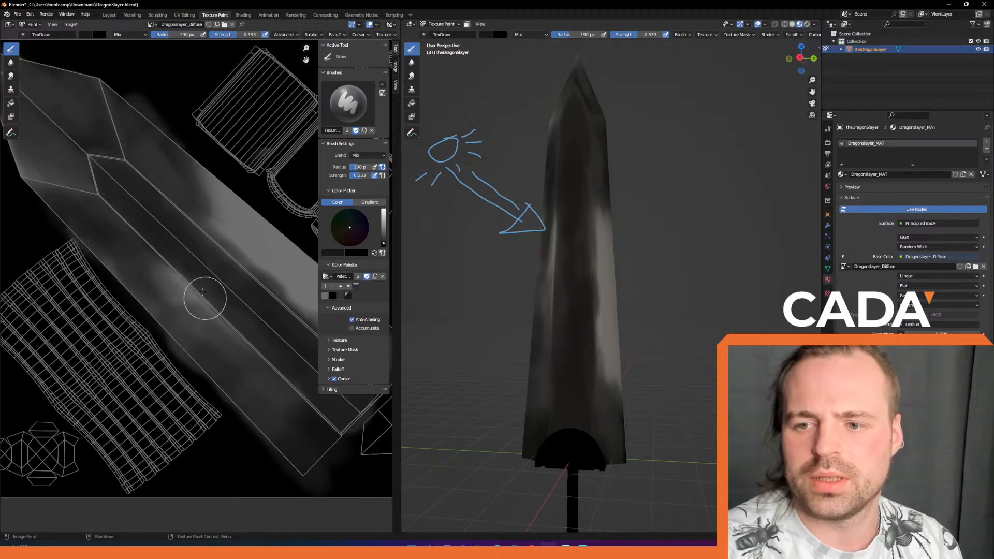
pyautogui.hotkey('ctrl', 'z')
pyautogui.hotkey('ctrl', 'z')
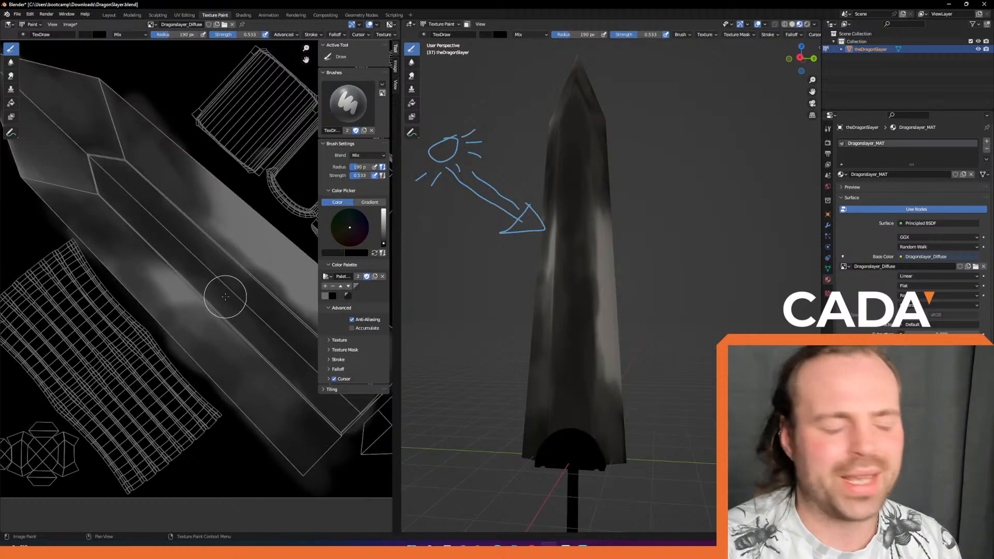
# Break up the bright area on the upper side facet with soft dark grey strokes from the tip corner toward the hilt.
pyautogui.rightClick(214, 264)
pyautogui.moveTo(240, 312); pyautogui.dragTo(158, 293, button='middle')
pyautogui.moveTo(247, 293)
pyautogui.mouseDown()
pyautogui.moveTo(292, 300)
pyautogui.moveTo(236, 290)
pyautogui.mouseUp()
pyautogui.moveTo(118, 164)
pyautogui.mouseDown()
pyautogui.moveTo(119, 148)
pyautogui.moveTo(150, 171)
pyautogui.moveTo(142, 194)
pyautogui.moveTo(181, 222)
pyautogui.moveTo(178, 232)
pyautogui.moveTo(186, 210)
pyautogui.moveTo(228, 238)
pyautogui.moveTo(188, 233)
pyautogui.moveTo(260, 293)
pyautogui.mouseUp()
pyautogui.moveTo(251, 310); pyautogui.dragTo(274, 278, button='middle')
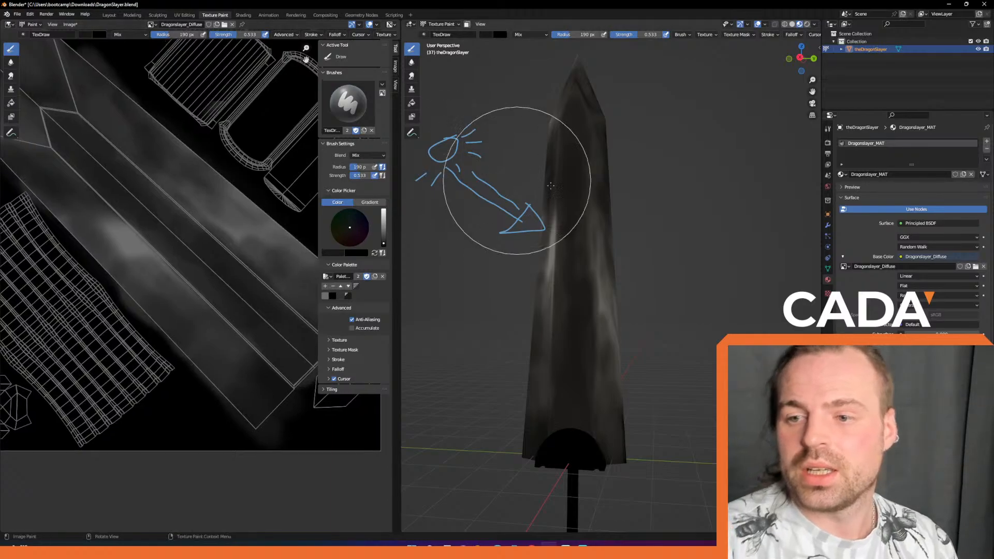
# Examine the blade's blended light and dark areas up close in the 3D view and on the lower side facet's texture.
pyautogui.moveTo(655, 197)
pyautogui.mouseDown(button='middle')
pyautogui.moveTo(642, 207)
pyautogui.moveTo(650, 196)
pyautogui.mouseUp(button='middle')
pyautogui.moveTo(617, 249)
pyautogui.mouseDown(button='middle')
pyautogui.moveTo(633, 272)
pyautogui.moveTo(599, 255)
pyautogui.mouseUp(button='middle')
pyautogui.scroll(3, 599, 255)
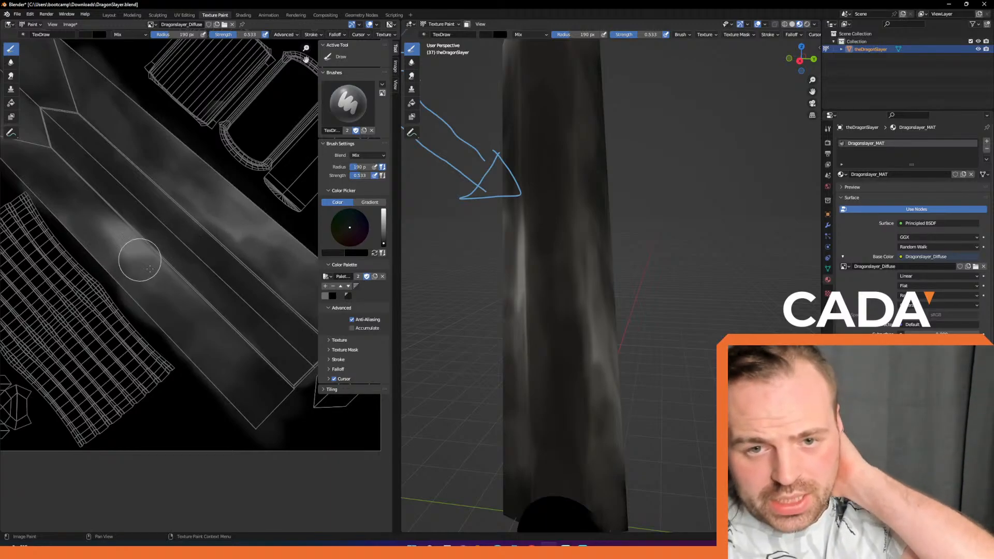
pyautogui.scroll(2, 177, 271)
pyautogui.scroll(2, 173, 218)
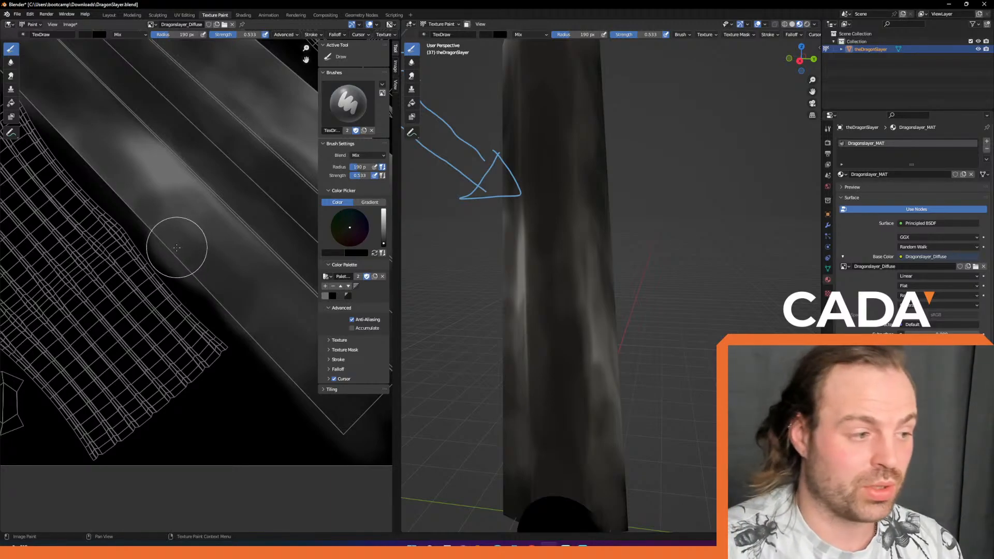
pyautogui.moveTo(188, 288); pyautogui.dragTo(168, 306, button='middle')
pyautogui.moveTo(158, 250); pyautogui.dragTo(173, 281, button='middle')
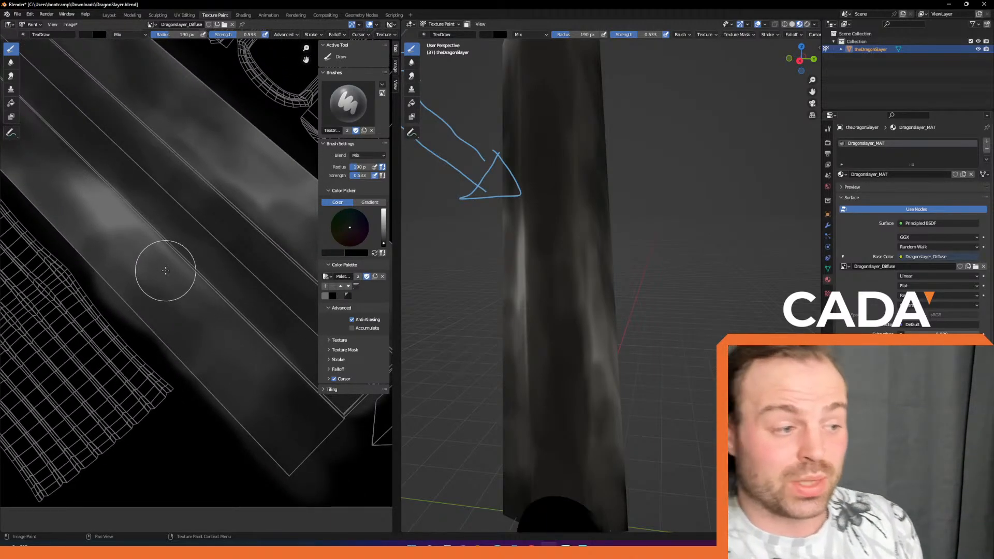
pyautogui.moveTo(142, 261); pyautogui.dragTo(150, 290, button='middle')
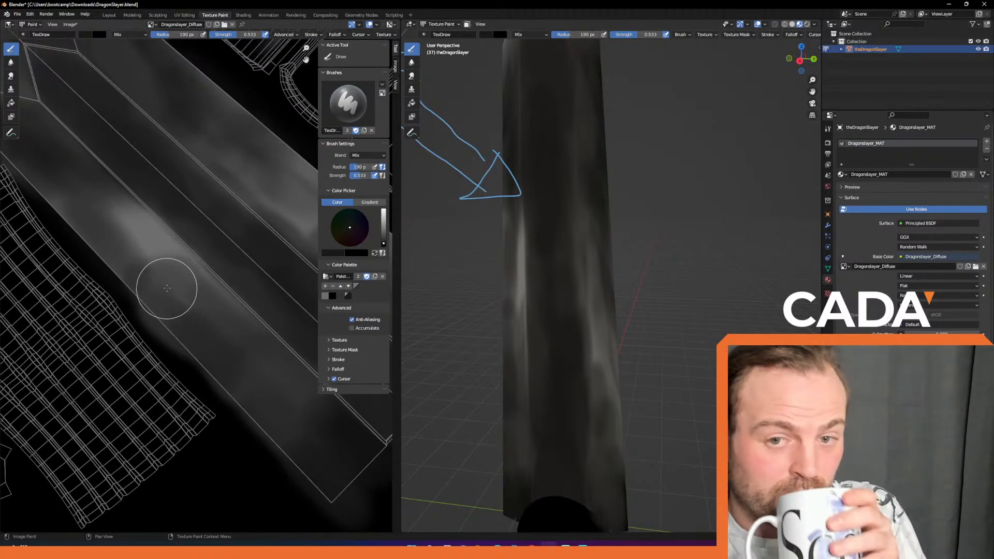
# Select the light grey swatch, set the brush radius to 53 px, and highlight the lower side facet's outer edge from the hilt end.
pyautogui.click(324, 296)
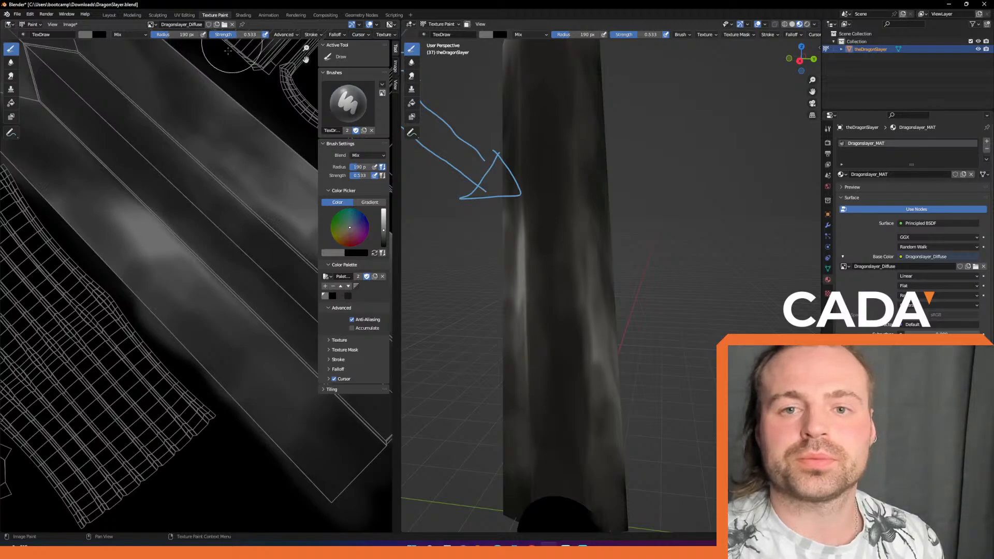
pyautogui.press('f')
pyautogui.click(215, 309)
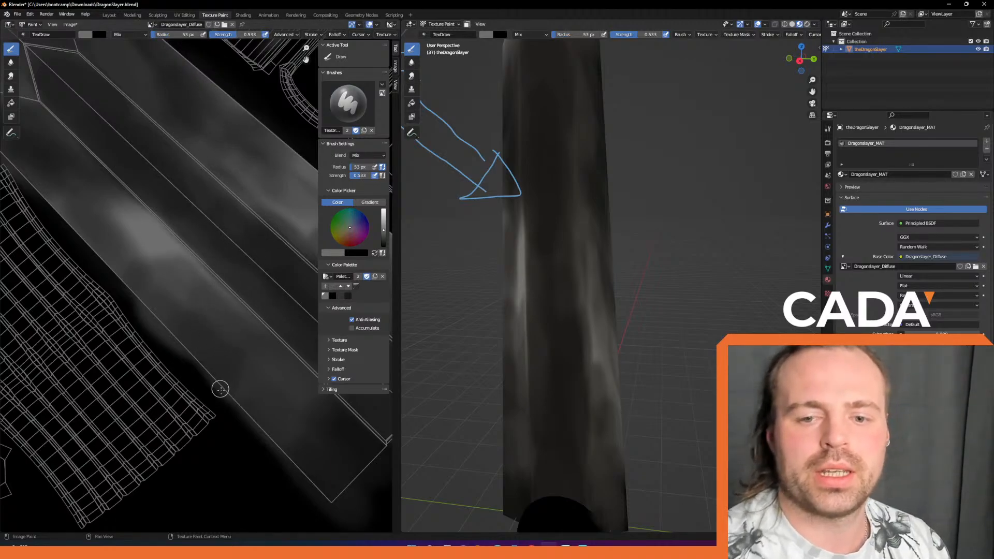
pyautogui.moveTo(220, 387)
pyautogui.mouseDown()
pyautogui.moveTo(208, 372)
pyautogui.moveTo(340, 515)
pyautogui.mouseUp()
pyautogui.moveTo(174, 358)
pyautogui.mouseDown()
pyautogui.moveTo(204, 373)
pyautogui.moveTo(115, 274)
pyautogui.mouseUp()
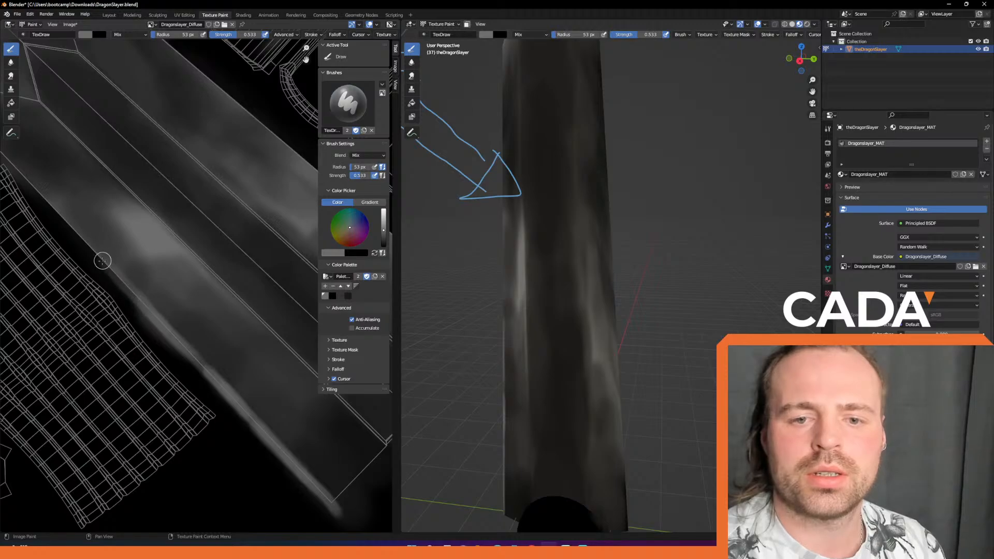
# Extend the light grey edge highlight along the lower side facet's outer edge up to the tip corner.
pyautogui.rightClick(115, 246)
pyautogui.moveTo(163, 284); pyautogui.dragTo(224, 350, button='middle')
pyautogui.moveTo(160, 306); pyautogui.dragTo(218, 364, button='middle')
pyautogui.moveTo(218, 380); pyautogui.dragTo(134, 287)
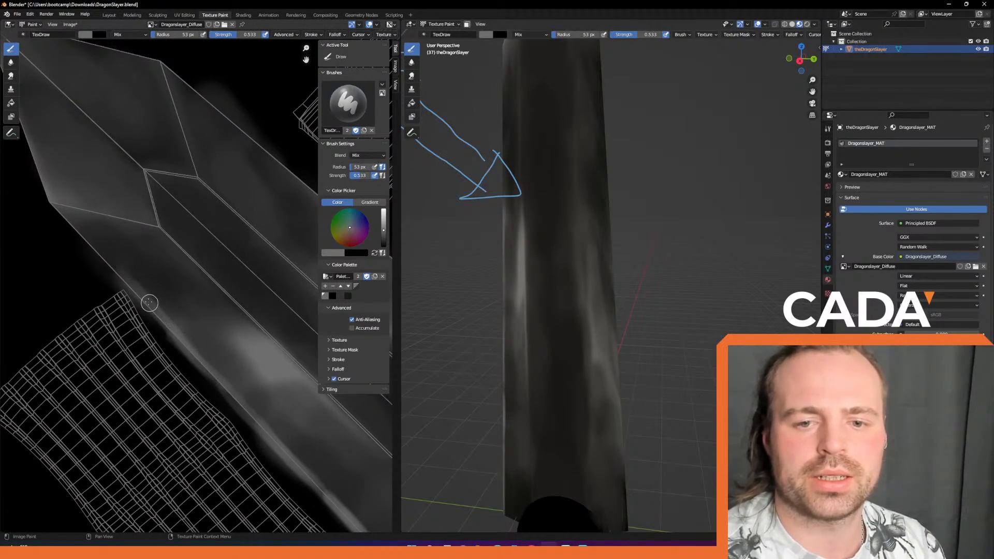
pyautogui.moveTo(148, 300); pyautogui.dragTo(181, 322, button='middle')
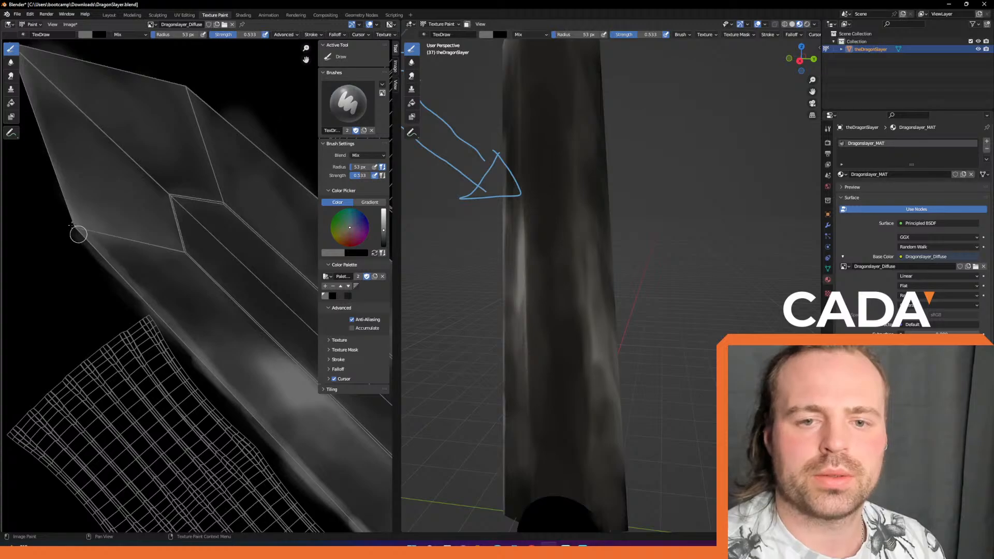
pyautogui.scroll(-2, 103, 239)
# Paint light grey highlights along both outer edges of the blade's tip facets.
pyautogui.moveTo(159, 344); pyautogui.dragTo(124, 250)
pyautogui.moveTo(141, 308); pyautogui.dragTo(106, 192)
pyautogui.moveTo(126, 266); pyautogui.dragTo(94, 160)
pyautogui.moveTo(107, 205)
pyautogui.mouseDown()
pyautogui.moveTo(80, 127)
pyautogui.moveTo(82, 147)
pyautogui.moveTo(235, 187)
pyautogui.mouseUp()
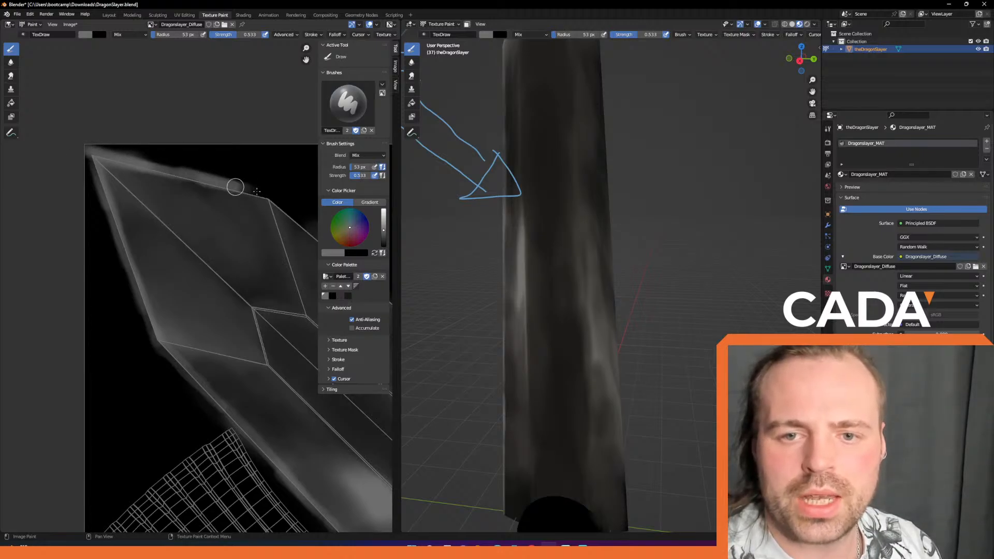
pyautogui.moveTo(144, 165); pyautogui.dragTo(277, 198)
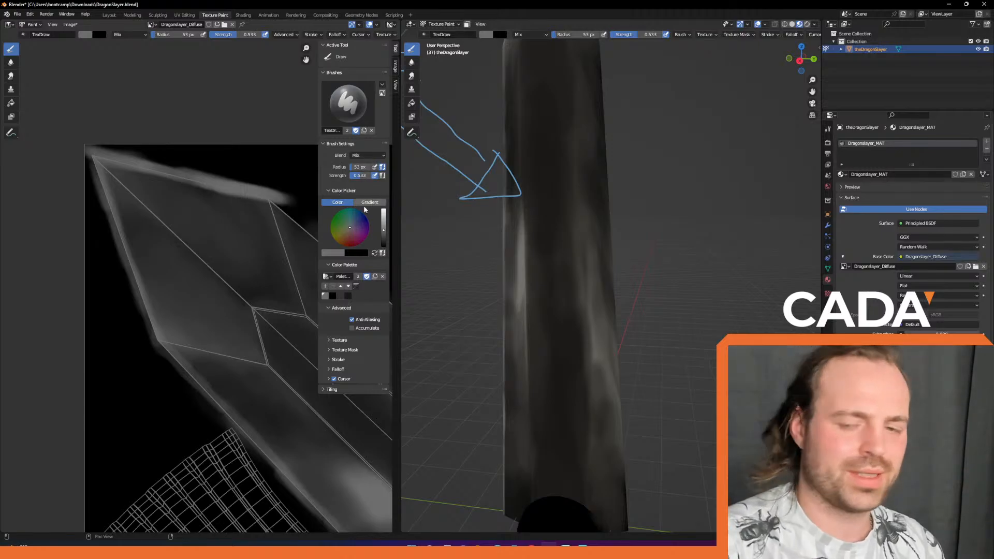
pyautogui.moveTo(266, 165); pyautogui.dragTo(283, 157)
pyautogui.rightClick(277, 148)
# Paint a light grey highlight along the upper side facet's outer edge, starting at the tip corner.
pyautogui.moveTo(251, 230); pyautogui.dragTo(203, 233, button='middle')
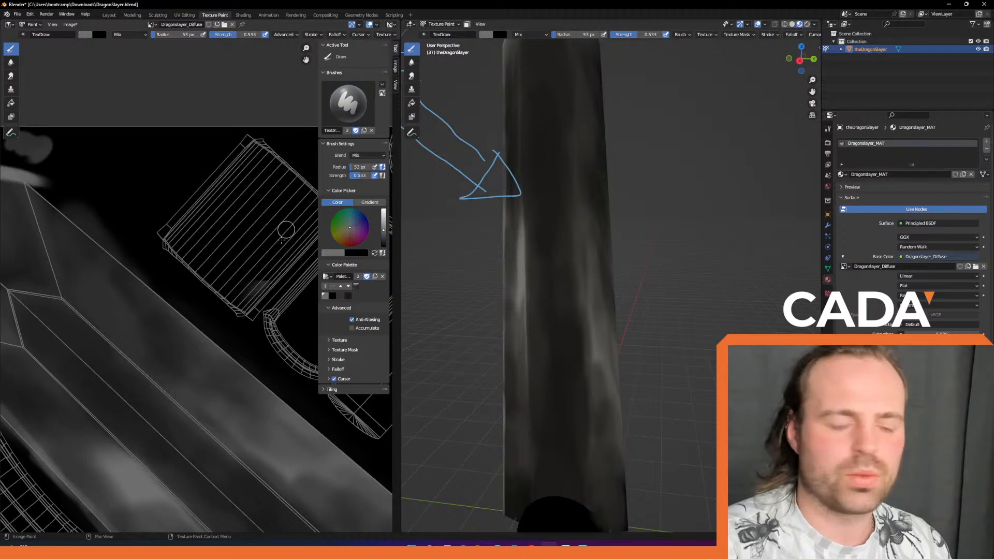
pyautogui.moveTo(26, 179); pyautogui.dragTo(171, 310)
pyautogui.moveTo(173, 210); pyautogui.dragTo(164, 167, button='middle')
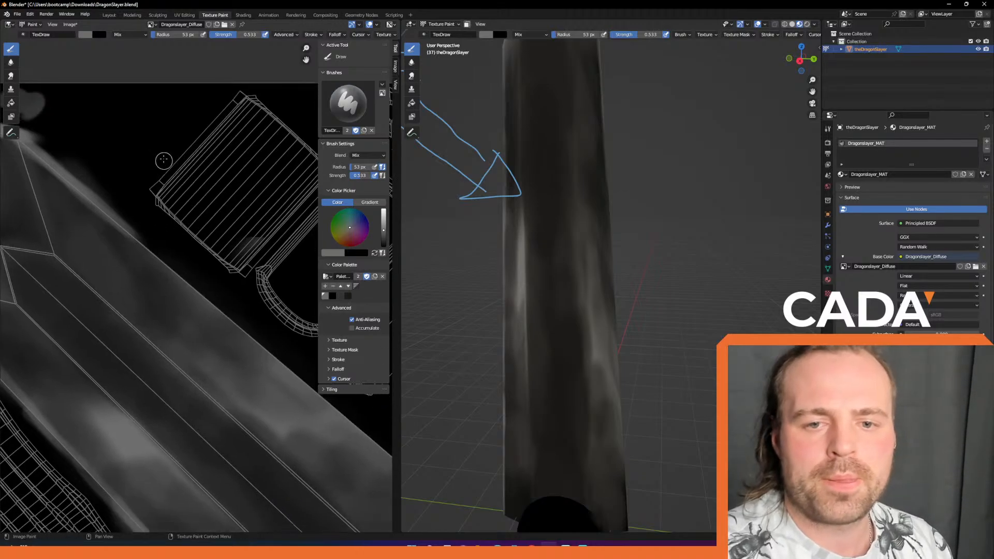
pyautogui.moveTo(122, 224); pyautogui.dragTo(171, 267)
pyautogui.moveTo(138, 241); pyautogui.dragTo(187, 280)
# Continue the upper side facet's outer edge highlight in light grey down to the hilt end.
pyautogui.moveTo(181, 266); pyautogui.dragTo(133, 224, button='middle')
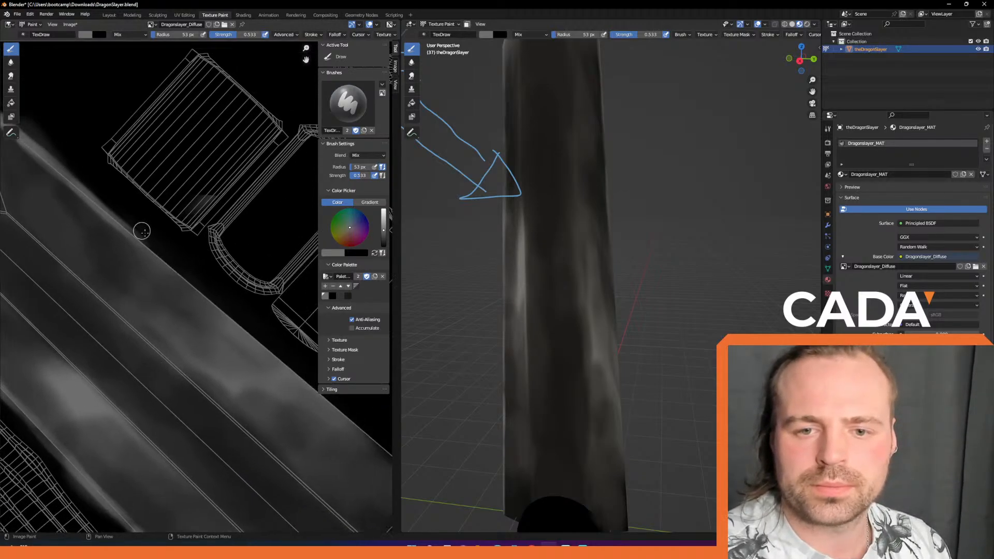
pyautogui.moveTo(120, 220); pyautogui.dragTo(213, 308)
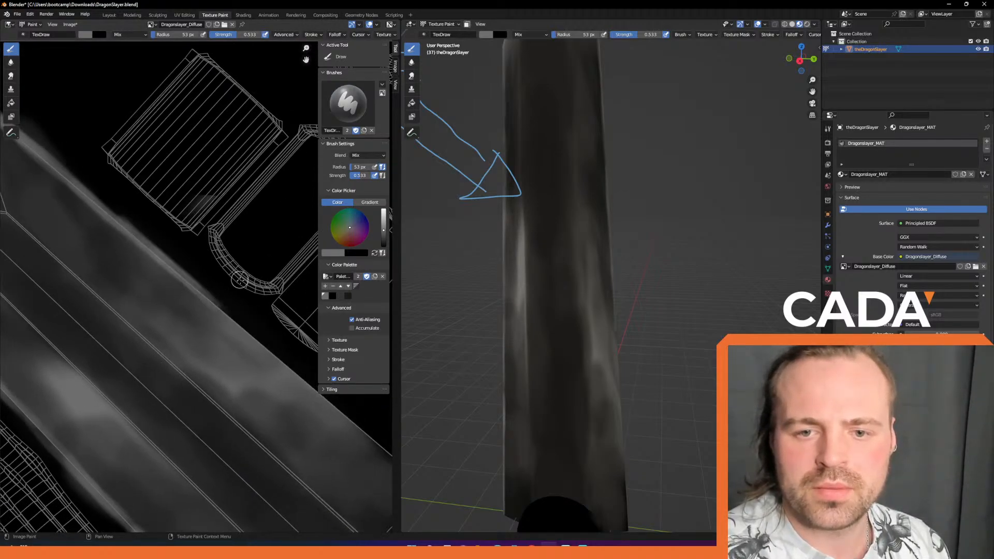
pyautogui.moveTo(252, 314); pyautogui.dragTo(161, 233, button='middle')
pyautogui.moveTo(122, 206)
pyautogui.mouseDown()
pyautogui.moveTo(293, 350)
pyautogui.moveTo(242, 317)
pyautogui.mouseUp()
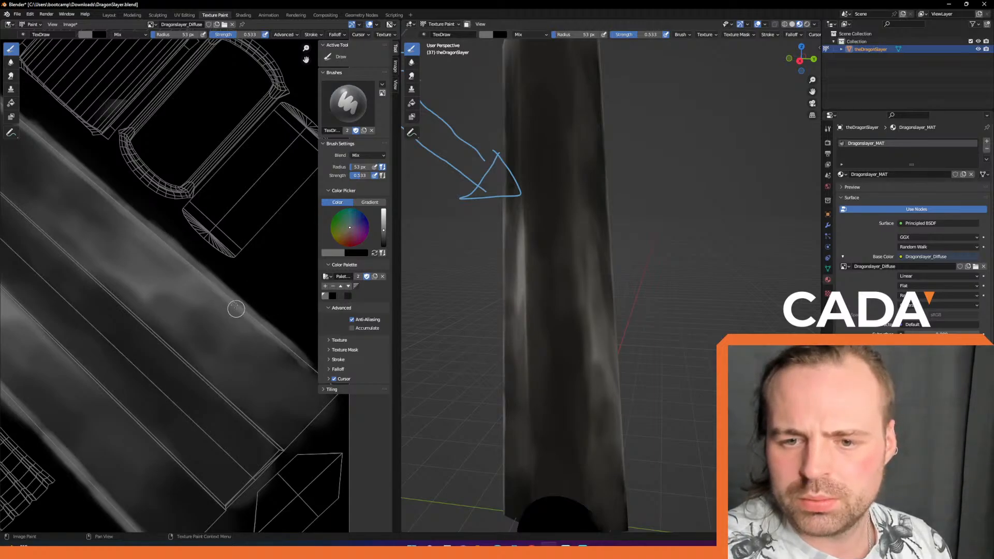
pyautogui.moveTo(242, 318); pyautogui.dragTo(172, 226, button='middle')
pyautogui.moveTo(231, 268)
pyautogui.mouseDown()
pyautogui.moveTo(260, 288)
pyautogui.moveTo(236, 267)
pyautogui.mouseUp()
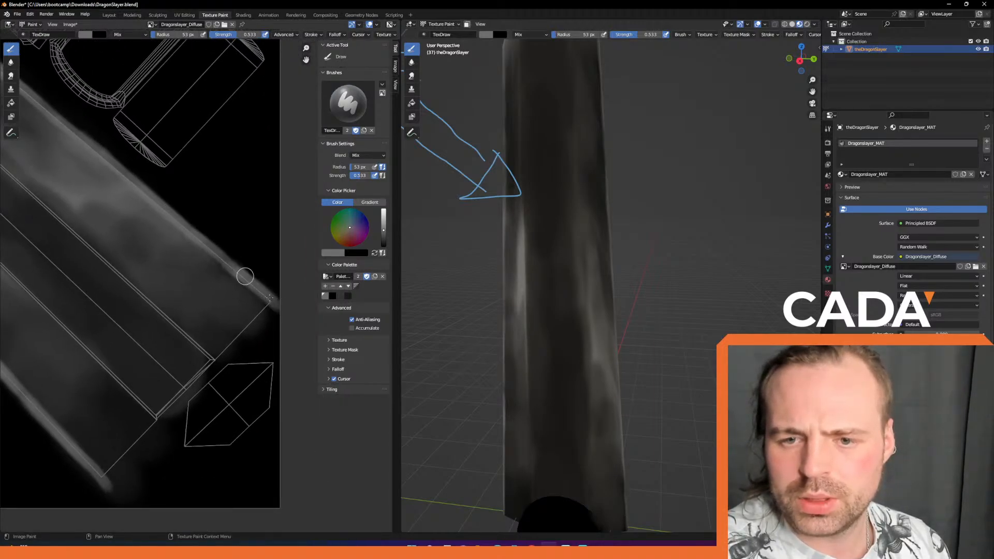
# Examine the painted edge highlights along the whole blade in the 3D view.
pyautogui.moveTo(653, 150); pyautogui.dragTo(537, 174, button='middle')
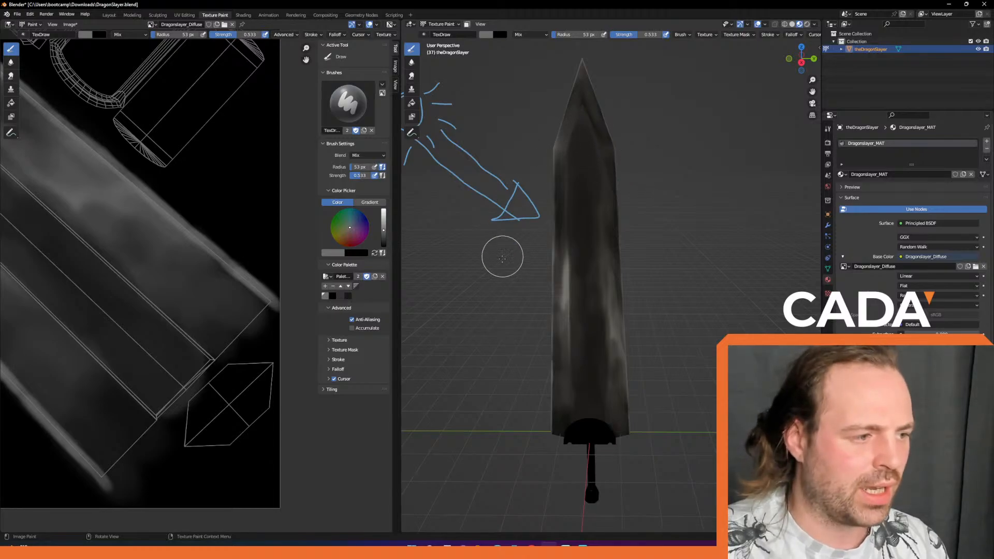
pyautogui.keyDown('ctrl'); pyautogui.moveTo(542, 119); pyautogui.dragTo(566, 101, button='middle'); pyautogui.keyUp('ctrl')
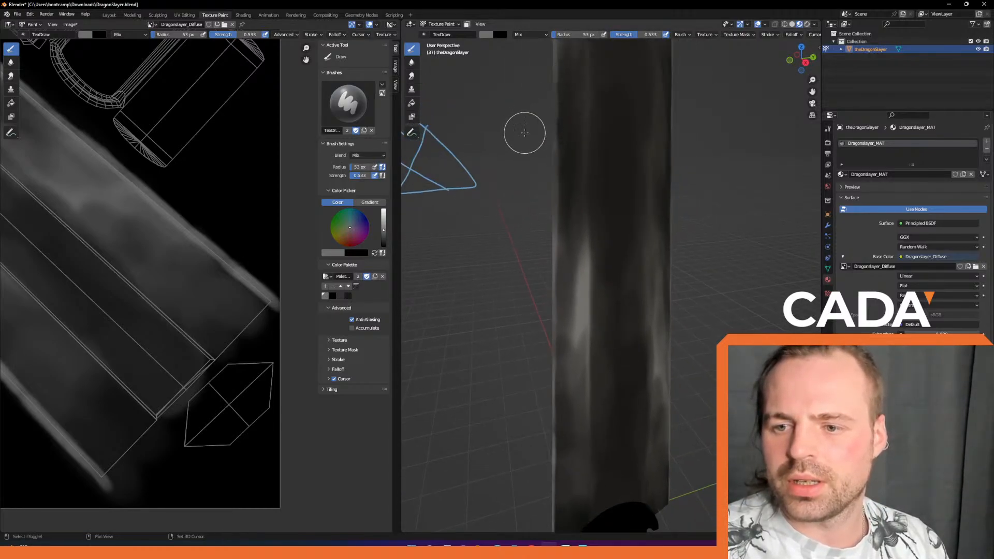
pyautogui.keyDown('shift'); pyautogui.moveTo(524, 129); pyautogui.dragTo(526, 255, button='middle'); pyautogui.keyUp('shift')
pyautogui.moveTo(546, 177); pyautogui.dragTo(544, 207, button='middle')
pyautogui.scroll(-3, 544, 220)
pyautogui.moveTo(562, 267)
pyautogui.mouseDown(button='middle')
pyautogui.moveTo(538, 280)
pyautogui.moveTo(512, 262)
pyautogui.mouseUp(button='middle')
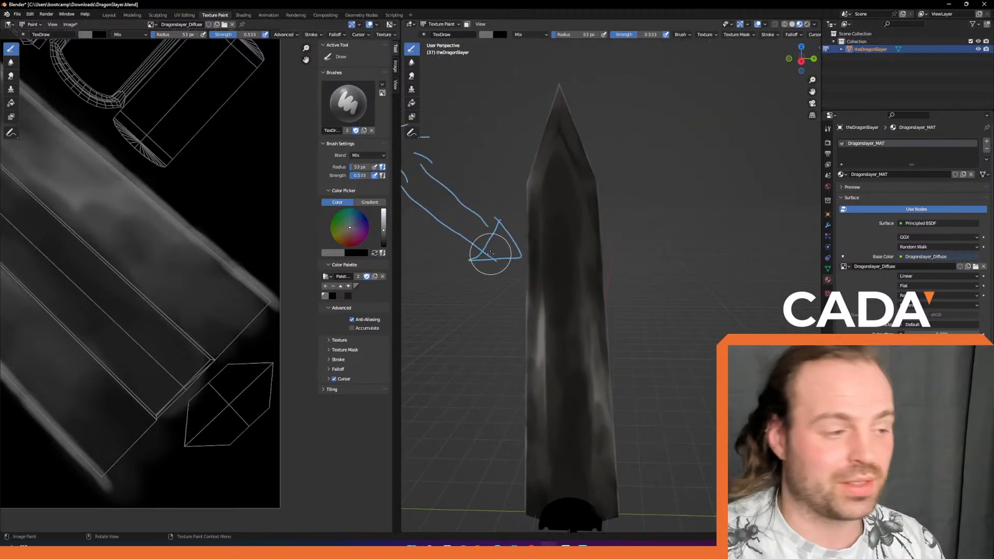
# Set the brush radius to 21 px and paint light grey highlights along the creases where the tip facets meet the side facets.
pyautogui.moveTo(203, 185); pyautogui.dragTo(280, 256, button='middle')
pyautogui.moveTo(158, 217); pyautogui.dragTo(305, 388, button='middle')
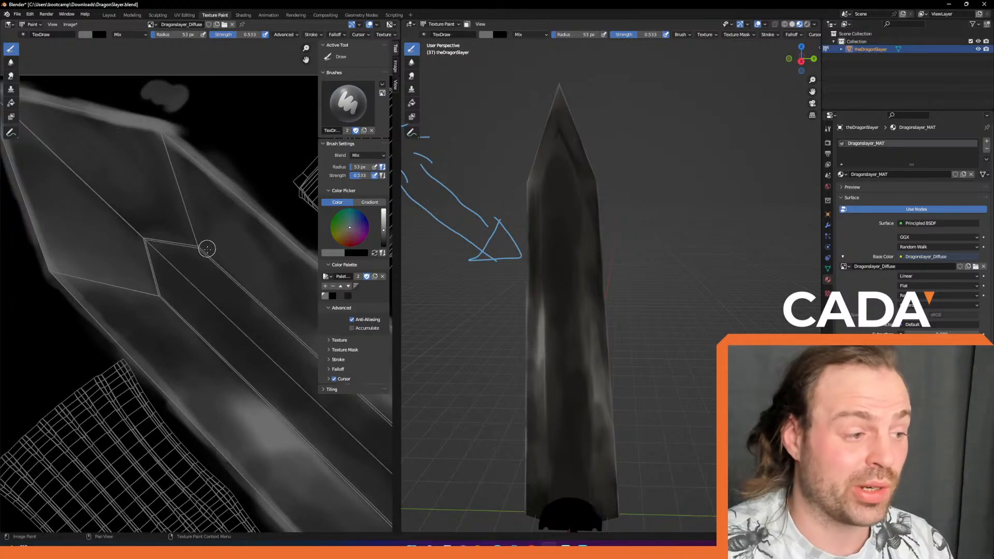
pyautogui.press('f')
pyautogui.click(187, 211)
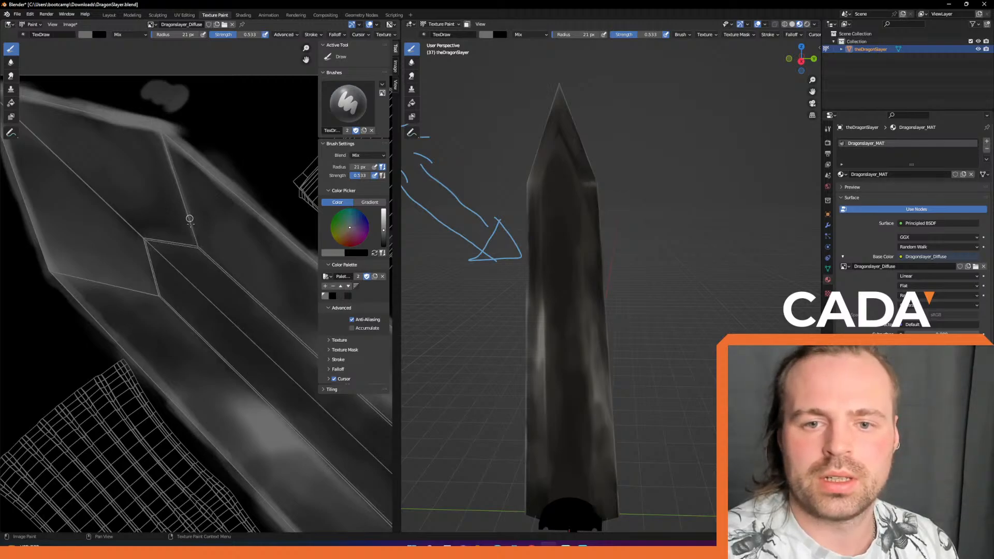
pyautogui.moveTo(632, 142)
pyautogui.mouseDown(button='middle')
pyautogui.moveTo(569, 139)
pyautogui.moveTo(648, 138)
pyautogui.mouseUp(button='middle')
pyautogui.scroll(3, 600, 139)
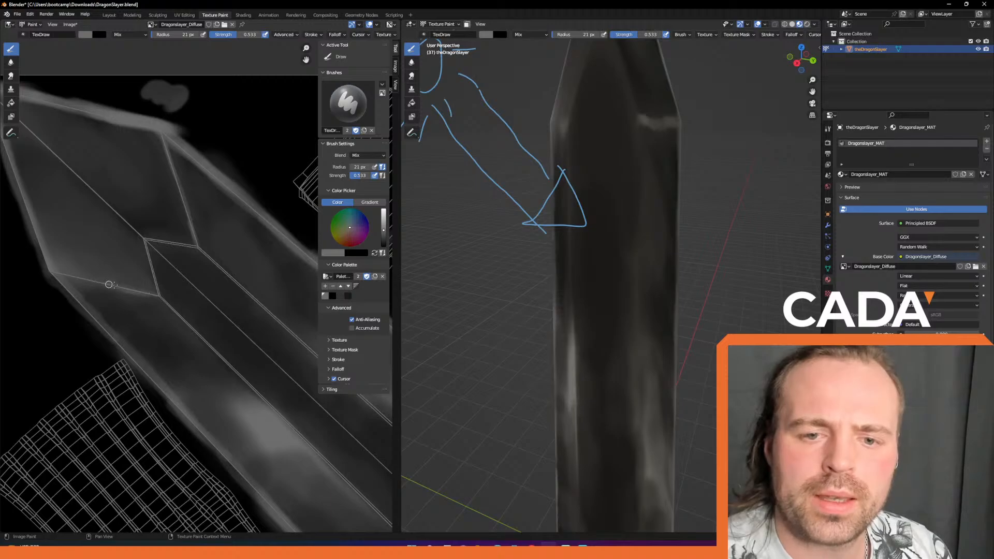
pyautogui.moveTo(632, 102); pyautogui.dragTo(610, 209, button='middle')
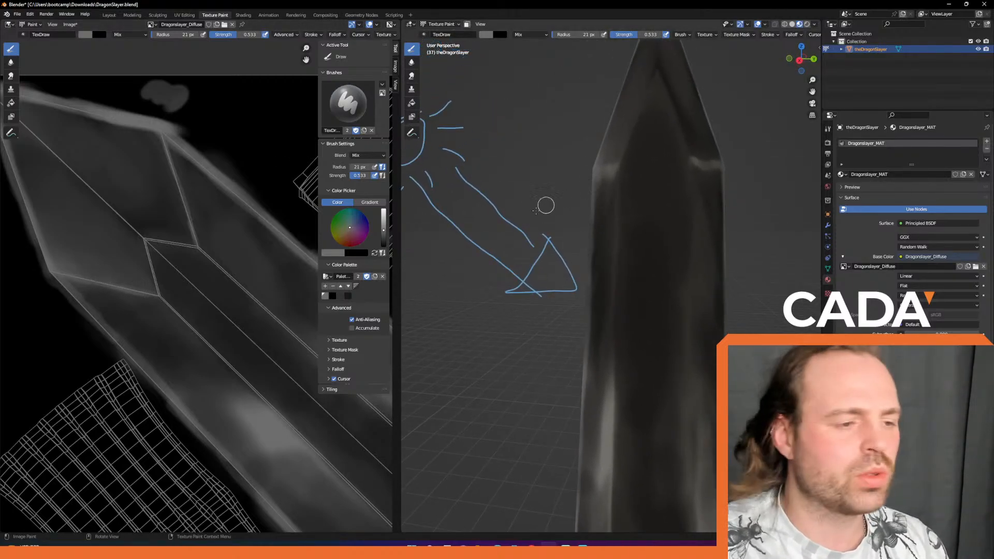
pyautogui.moveTo(164, 275)
pyautogui.mouseDown(button='middle')
pyautogui.moveTo(184, 284)
pyautogui.moveTo(176, 279)
pyautogui.mouseUp(button='middle')
pyautogui.moveTo(683, 124)
pyautogui.mouseDown(button='middle')
pyautogui.moveTo(704, 146)
pyautogui.moveTo(697, 126)
pyautogui.moveTo(654, 166)
pyautogui.moveTo(655, 181)
pyautogui.moveTo(657, 151)
pyautogui.moveTo(595, 262)
pyautogui.moveTo(589, 252)
pyautogui.mouseUp(button='middle')
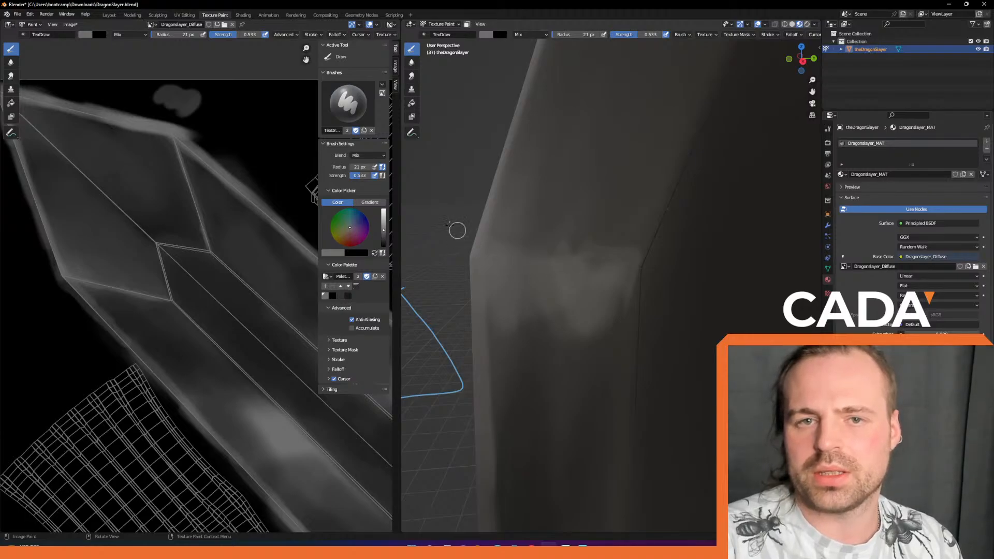
# Select the dark grey swatch, set the brush radius to 55 px, and darken both sides of the lower facet's crease highlight in 3D.
pyautogui.click(341, 296)
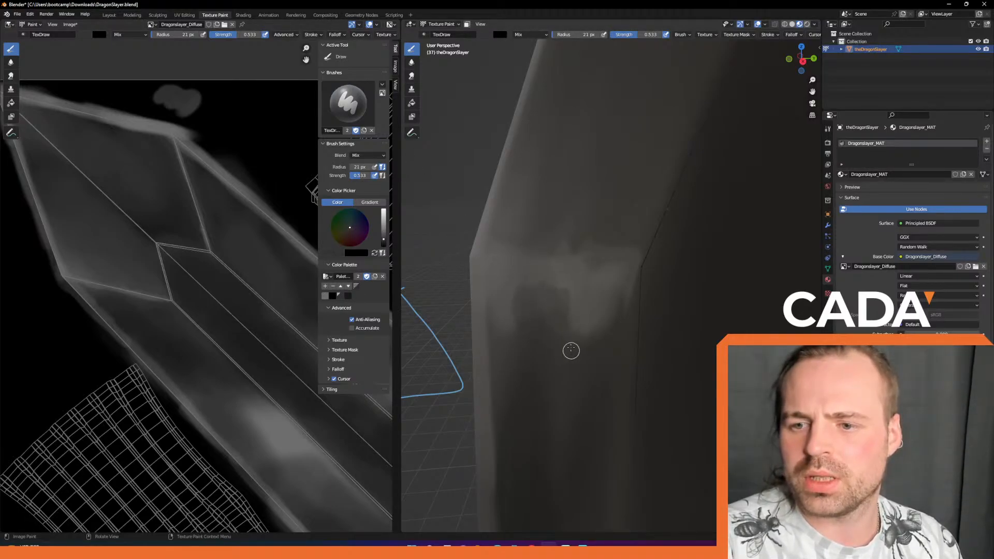
pyautogui.click(348, 295)
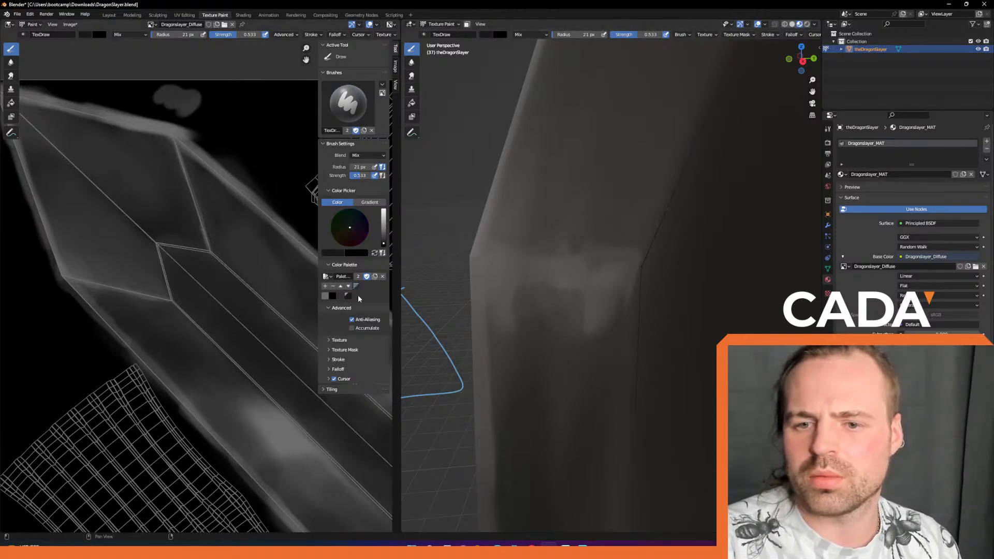
pyautogui.press('f')
pyautogui.click(527, 326)
pyautogui.moveTo(510, 324)
pyautogui.mouseDown()
pyautogui.moveTo(502, 296)
pyautogui.moveTo(491, 311)
pyautogui.moveTo(495, 379)
pyautogui.moveTo(572, 317)
pyautogui.moveTo(566, 347)
pyautogui.moveTo(594, 337)
pyautogui.moveTo(622, 316)
pyautogui.moveTo(594, 251)
pyautogui.moveTo(642, 224)
pyautogui.moveTo(625, 290)
pyautogui.moveTo(614, 298)
pyautogui.moveTo(592, 284)
pyautogui.moveTo(577, 308)
pyautogui.moveTo(559, 291)
pyautogui.moveTo(570, 233)
pyautogui.moveTo(561, 253)
pyautogui.moveTo(539, 234)
pyautogui.moveTo(492, 244)
pyautogui.moveTo(497, 222)
pyautogui.mouseUp()
pyautogui.rightClick(572, 138)
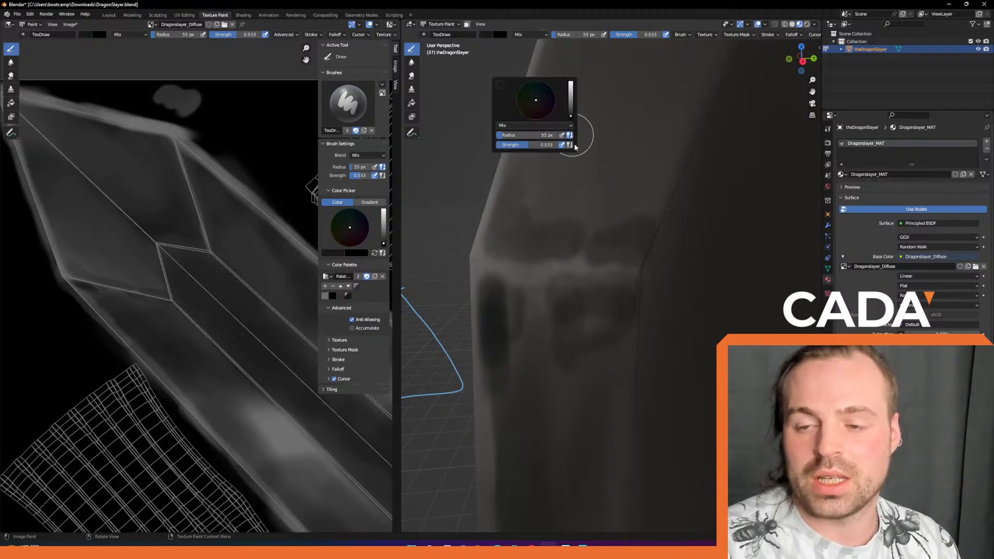
# Paint dark grey patches on the tip facet above the crease and down the adjoining side facet along its outer edge.
pyautogui.moveTo(609, 137)
pyautogui.mouseDown(button='middle')
pyautogui.moveTo(554, 278)
pyautogui.moveTo(579, 200)
pyautogui.moveTo(595, 210)
pyautogui.moveTo(594, 197)
pyautogui.moveTo(624, 235)
pyautogui.moveTo(632, 201)
pyautogui.moveTo(547, 272)
pyautogui.moveTo(635, 224)
pyautogui.mouseUp(button='middle')
pyautogui.scroll(4, 619, 227)
pyautogui.moveTo(524, 278); pyautogui.dragTo(537, 259)
pyautogui.moveTo(578, 170)
pyautogui.mouseDown()
pyautogui.moveTo(550, 228)
pyautogui.moveTo(561, 206)
pyautogui.moveTo(561, 259)
pyautogui.mouseUp()
pyautogui.moveTo(589, 206); pyautogui.dragTo(570, 286)
pyautogui.moveTo(601, 222)
pyautogui.mouseDown()
pyautogui.moveTo(608, 251)
pyautogui.moveTo(632, 224)
pyautogui.mouseUp()
pyautogui.moveTo(537, 336); pyautogui.dragTo(521, 450)
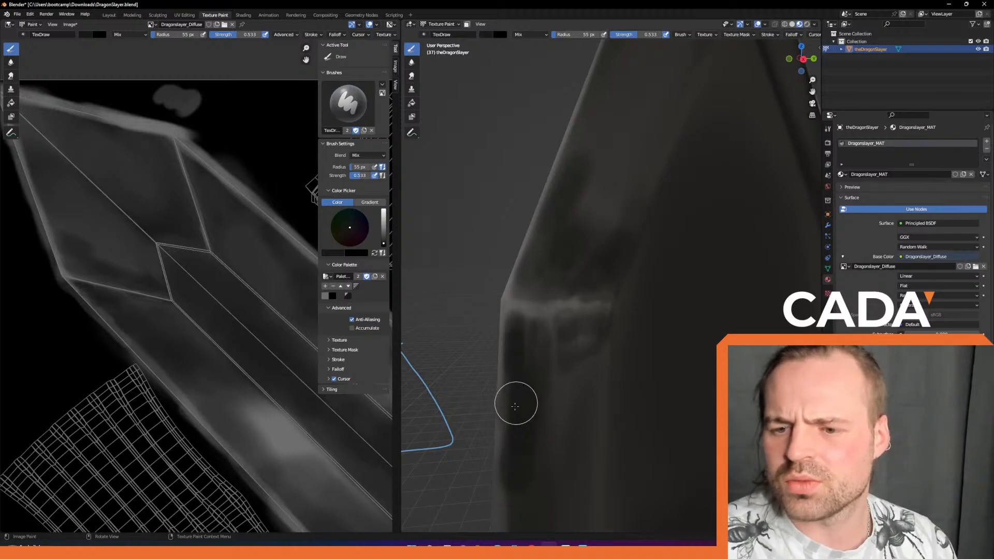
# Blend the dark grey further down the side facet and darken around the crease highlight on the blade's opposite side.
pyautogui.moveTo(538, 336)
pyautogui.mouseDown(button='middle')
pyautogui.moveTo(526, 253)
pyautogui.moveTo(558, 253)
pyautogui.moveTo(517, 233)
pyautogui.mouseUp(button='middle')
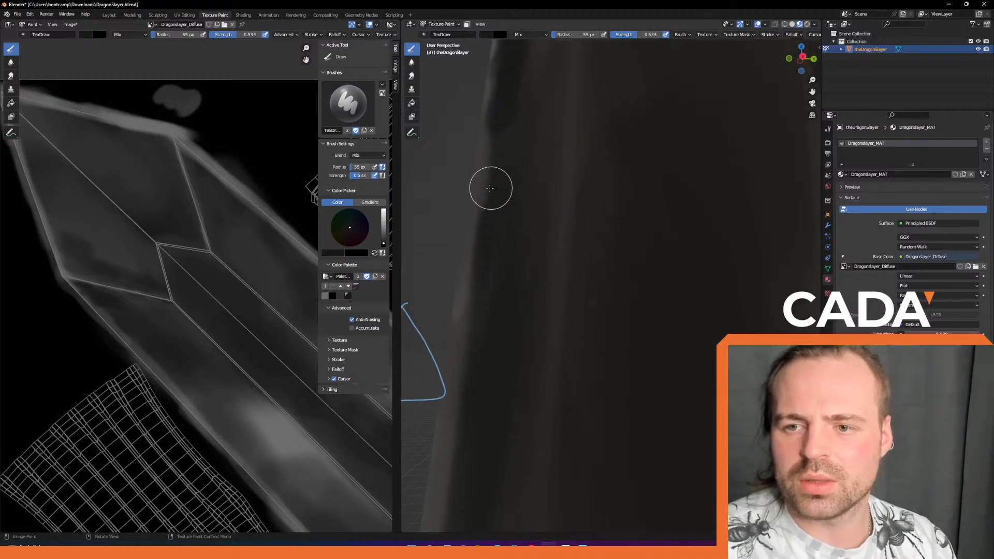
pyautogui.moveTo(512, 189); pyautogui.dragTo(528, 215, button='middle')
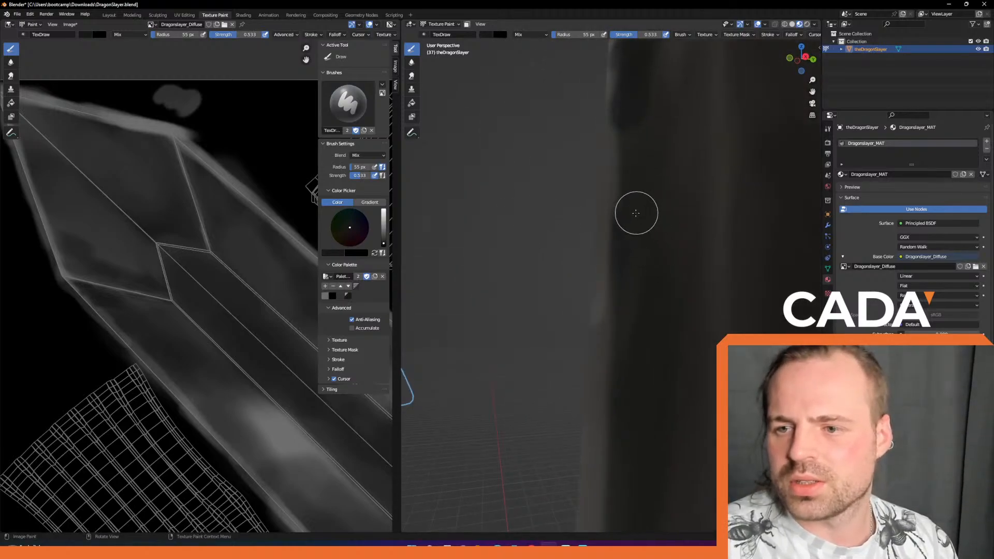
pyautogui.moveTo(629, 168)
pyautogui.mouseDown(button='middle')
pyautogui.moveTo(643, 213)
pyautogui.moveTo(643, 171)
pyautogui.mouseUp(button='middle')
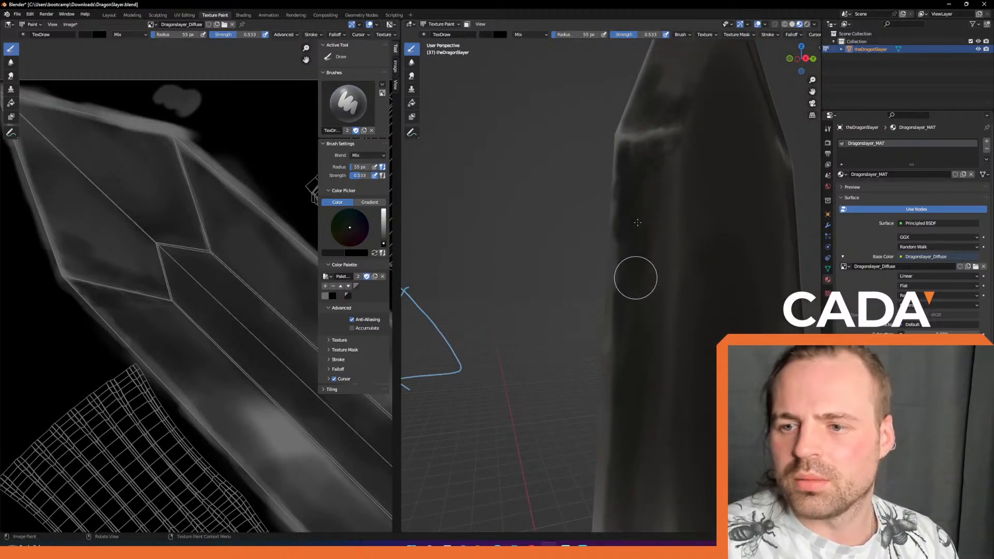
pyautogui.moveTo(620, 281)
pyautogui.mouseDown(button='middle')
pyautogui.moveTo(644, 215)
pyautogui.moveTo(624, 236)
pyautogui.moveTo(617, 225)
pyautogui.mouseUp(button='middle')
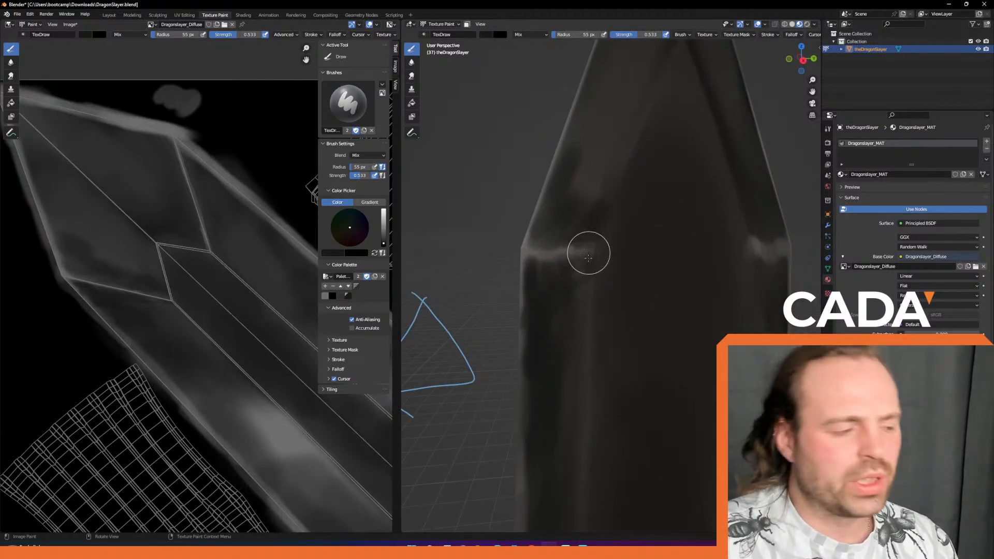
pyautogui.moveTo(688, 196); pyautogui.dragTo(617, 189, button='middle')
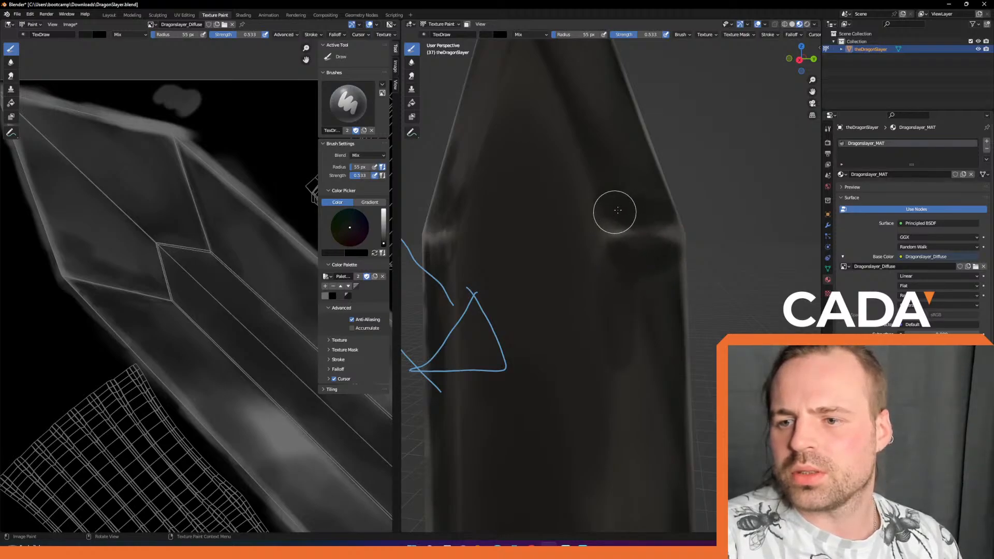
# Paint dark grey shading on the upper tip facets around the central ridge in 3D.
pyautogui.scroll(-4, 566, 115)
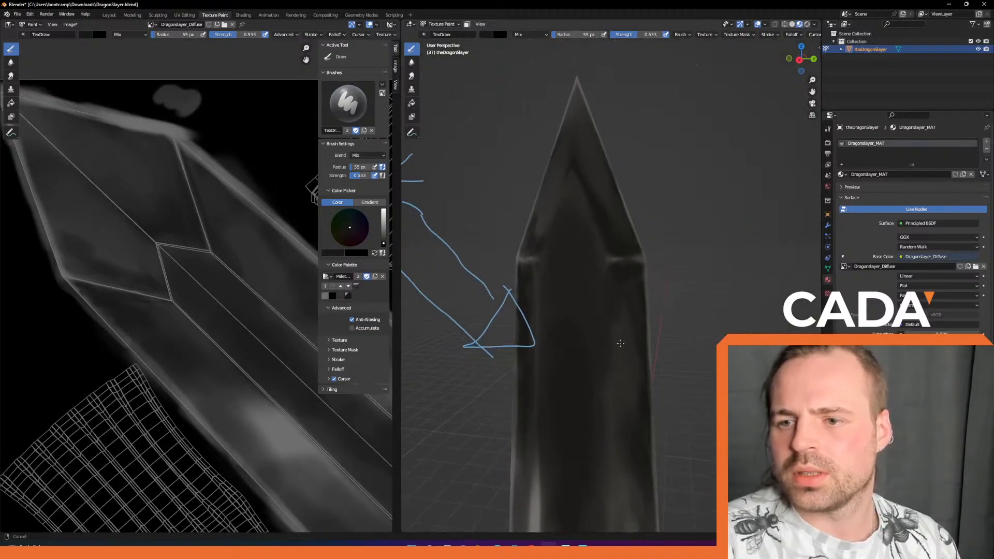
pyautogui.moveTo(572, 353)
pyautogui.keyDown('shift'); pyautogui.mouseDown(button='middle')
pyautogui.moveTo(576, 284)
pyautogui.moveTo(602, 242)
pyautogui.moveTo(605, 407)
pyautogui.mouseUp(button='middle'); pyautogui.keyUp('shift')
pyautogui.moveTo(623, 352)
pyautogui.keyDown('shift'); pyautogui.mouseDown(button='middle')
pyautogui.moveTo(612, 267)
pyautogui.moveTo(626, 275)
pyautogui.moveTo(611, 286)
pyautogui.moveTo(609, 249)
pyautogui.mouseUp(button='middle'); pyautogui.keyUp('shift')
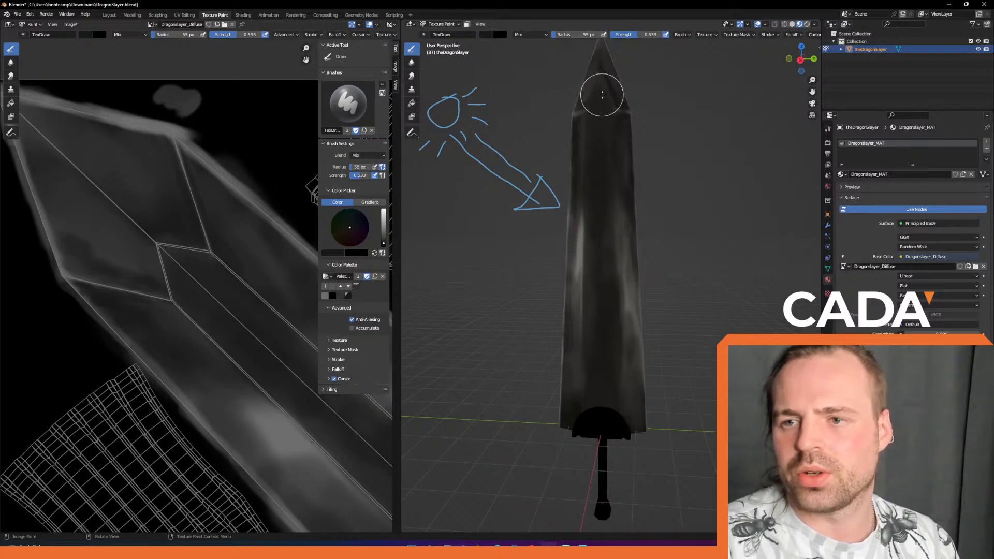
pyautogui.moveTo(212, 289); pyautogui.dragTo(134, 190, button='middle')
pyautogui.moveTo(647, 151)
pyautogui.mouseDown(button='middle')
pyautogui.moveTo(621, 133)
pyautogui.moveTo(600, 164)
pyautogui.moveTo(601, 246)
pyautogui.mouseUp(button='middle')
pyautogui.scroll(2, 600, 155)
pyautogui.keyDown('shift'); pyautogui.moveTo(600, 114); pyautogui.dragTo(603, 229, button='middle'); pyautogui.keyUp('shift')
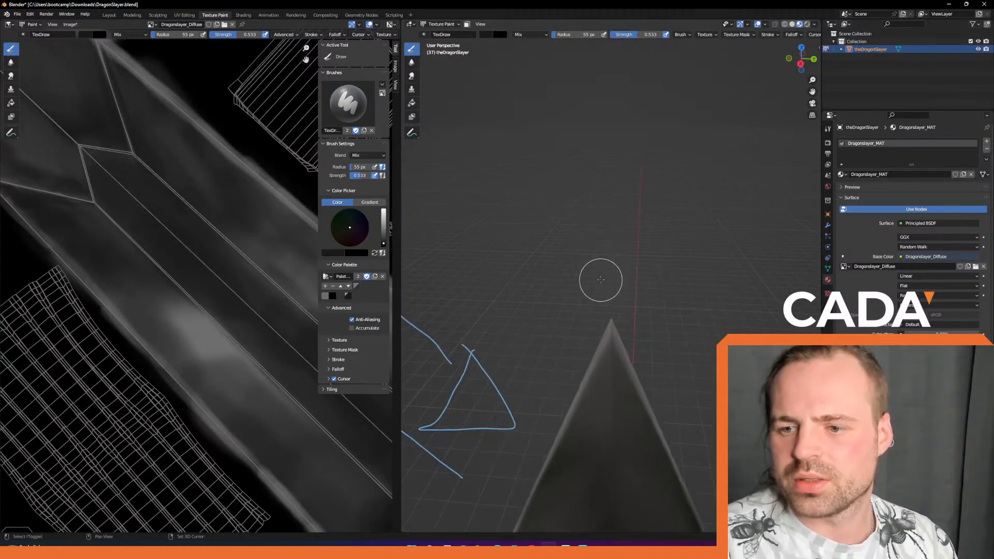
pyautogui.keyDown('shift'); pyautogui.moveTo(600, 281); pyautogui.dragTo(599, 215, button='middle'); pyautogui.keyUp('shift')
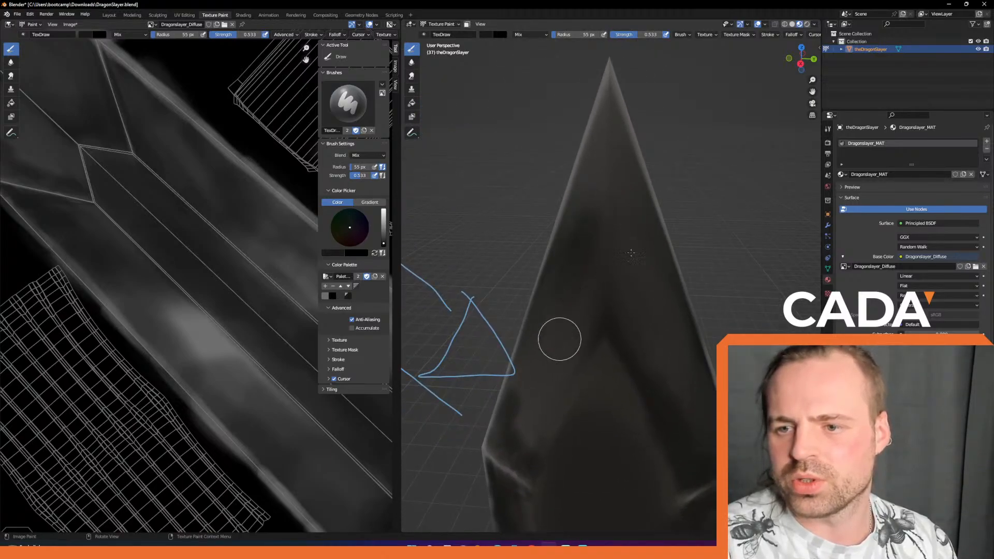
pyautogui.moveTo(237, 181); pyautogui.dragTo(281, 232, button='middle')
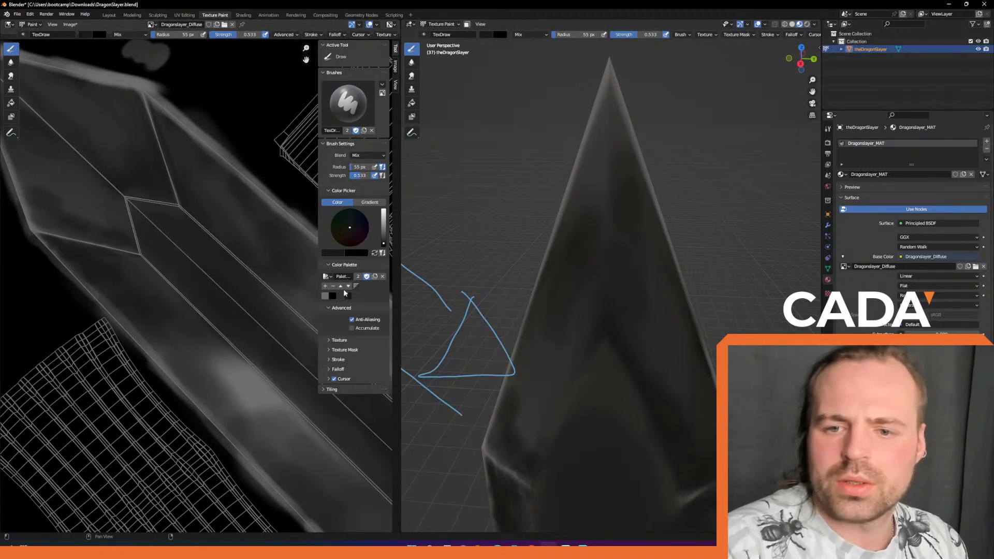
# Select the light grey swatch, set the brush radius to 12 px, and paint feathered highlights along the tip's central ridge and adjoining creases.
pyautogui.click(325, 296)
pyautogui.moveTo(89, 137); pyautogui.dragTo(115, 169, button='middle')
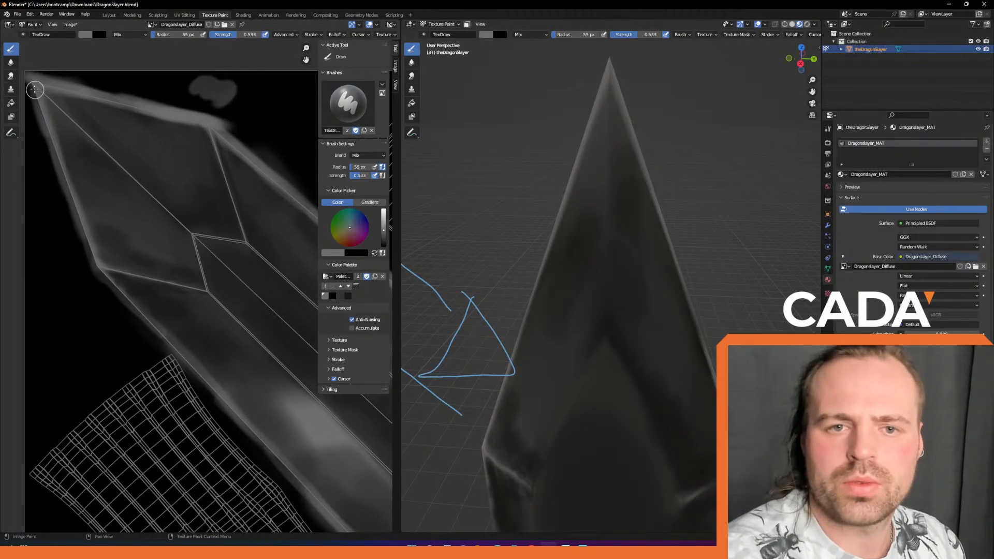
pyautogui.press('f')
pyautogui.click(111, 154)
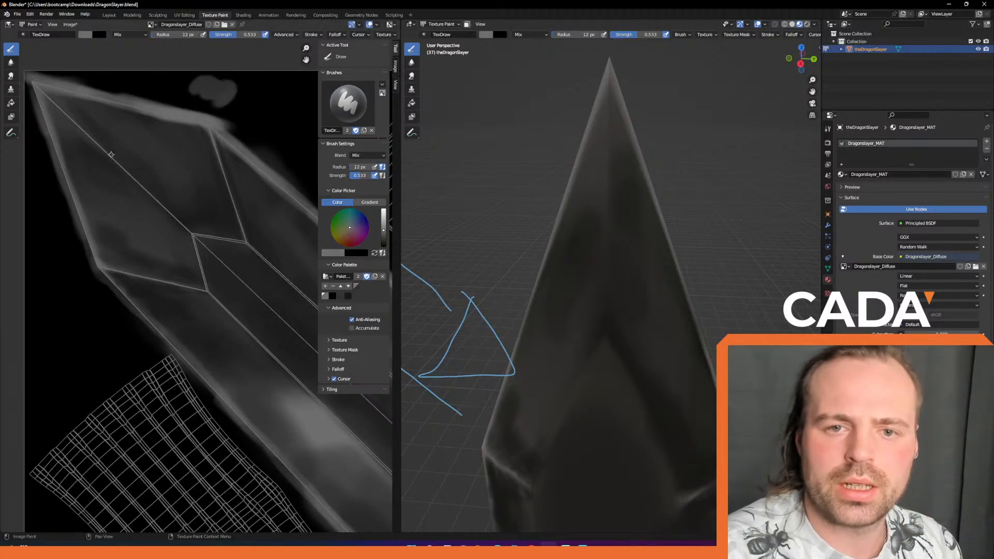
pyautogui.moveTo(42, 92); pyautogui.dragTo(54, 104)
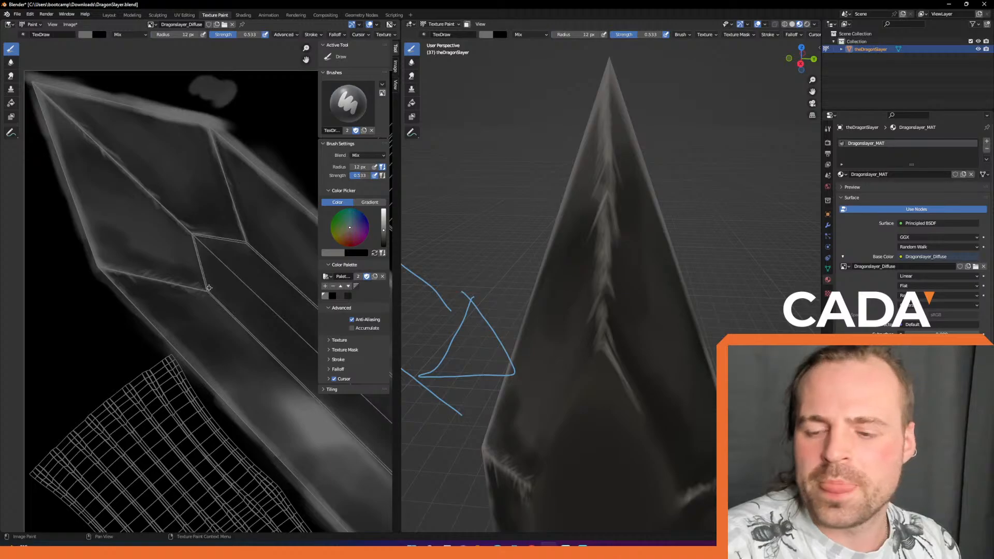
pyautogui.rightClick(187, 276)
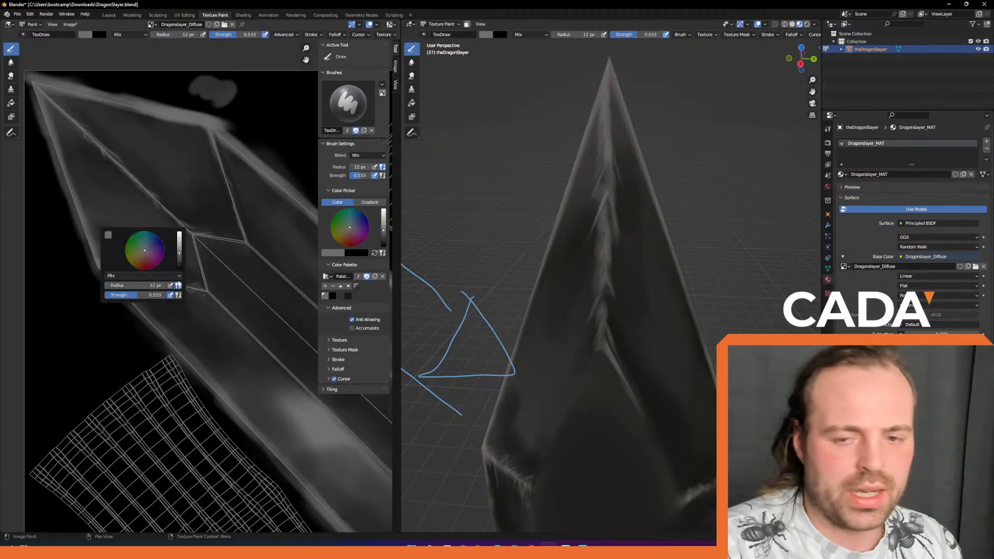
pyautogui.moveTo(204, 323); pyautogui.dragTo(195, 166, button='middle')
# Switch to the dark grey swatch, set the brush radius to 37 px, and darken around the feathered crease highlight at the tip facet's base.
pyautogui.click(332, 295)
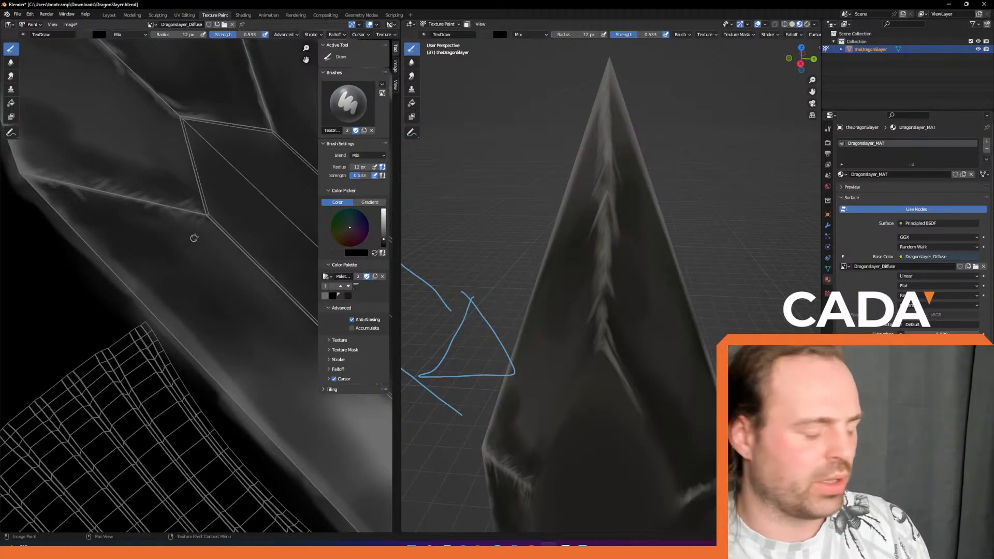
pyautogui.press('f')
pyautogui.click(176, 231)
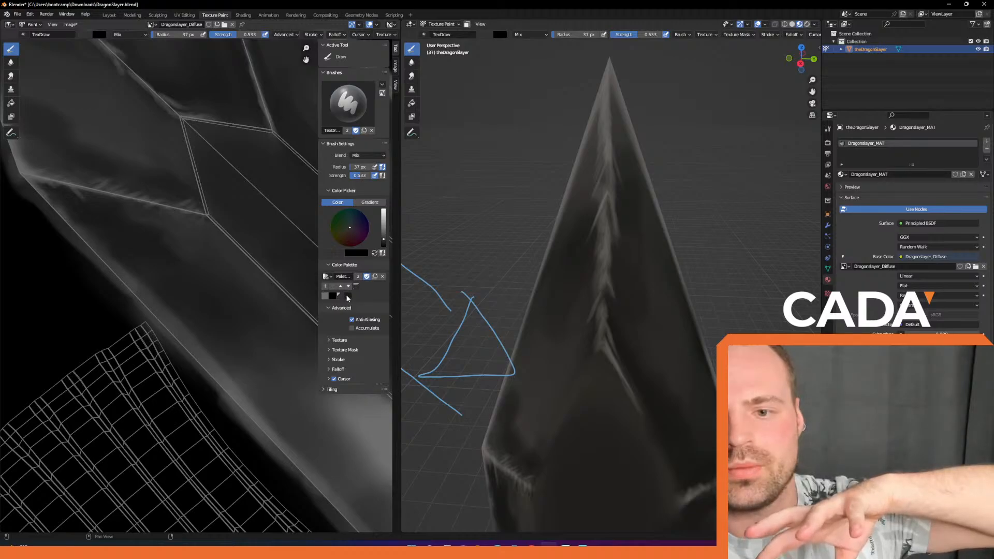
pyautogui.click(347, 297)
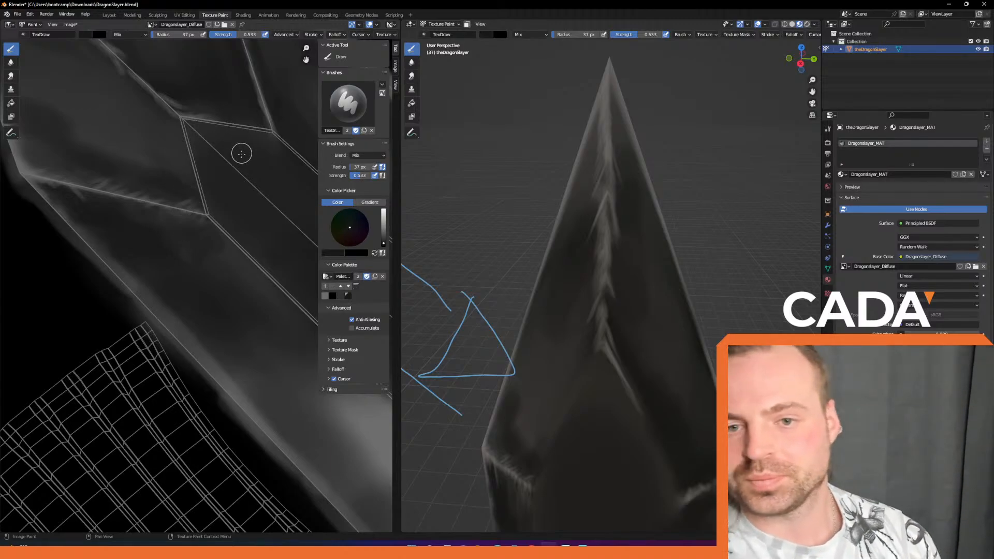
pyautogui.rightClick(479, 282)
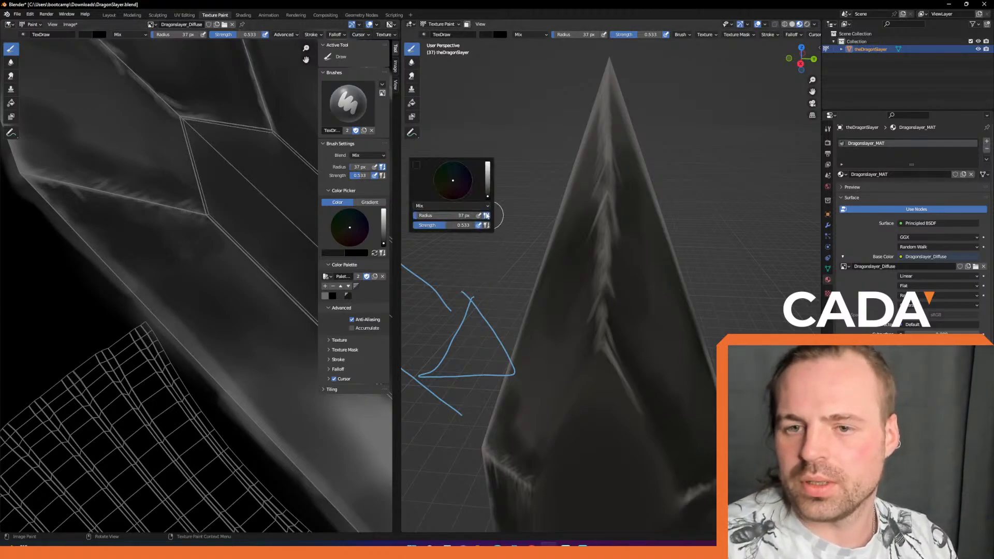
pyautogui.moveTo(493, 224)
pyautogui.mouseDown(button='middle')
pyautogui.moveTo(487, 207)
pyautogui.moveTo(475, 249)
pyautogui.moveTo(477, 238)
pyautogui.moveTo(522, 240)
pyautogui.moveTo(592, 222)
pyautogui.moveTo(617, 203)
pyautogui.moveTo(603, 236)
pyautogui.moveTo(588, 209)
pyautogui.mouseUp(button='middle')
pyautogui.scroll(-1, 489, 260)
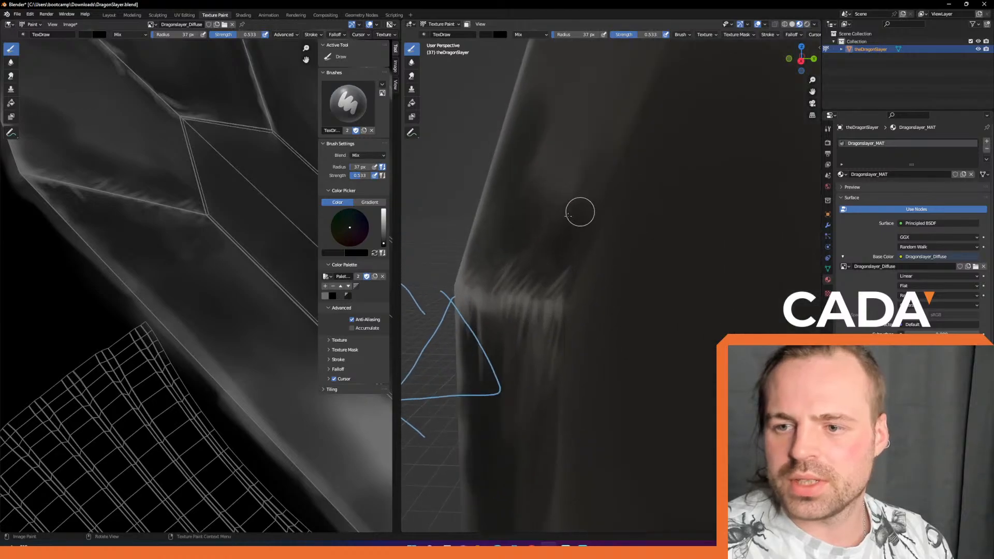
pyautogui.moveTo(577, 123)
pyautogui.keyDown('shift'); pyautogui.mouseDown(button='middle')
pyautogui.moveTo(544, 228)
pyautogui.moveTo(585, 209)
pyautogui.moveTo(585, 244)
pyautogui.moveTo(563, 266)
pyautogui.moveTo(576, 240)
pyautogui.moveTo(580, 254)
pyautogui.moveTo(581, 200)
pyautogui.moveTo(583, 328)
pyautogui.mouseUp(button='middle'); pyautogui.keyUp('shift')
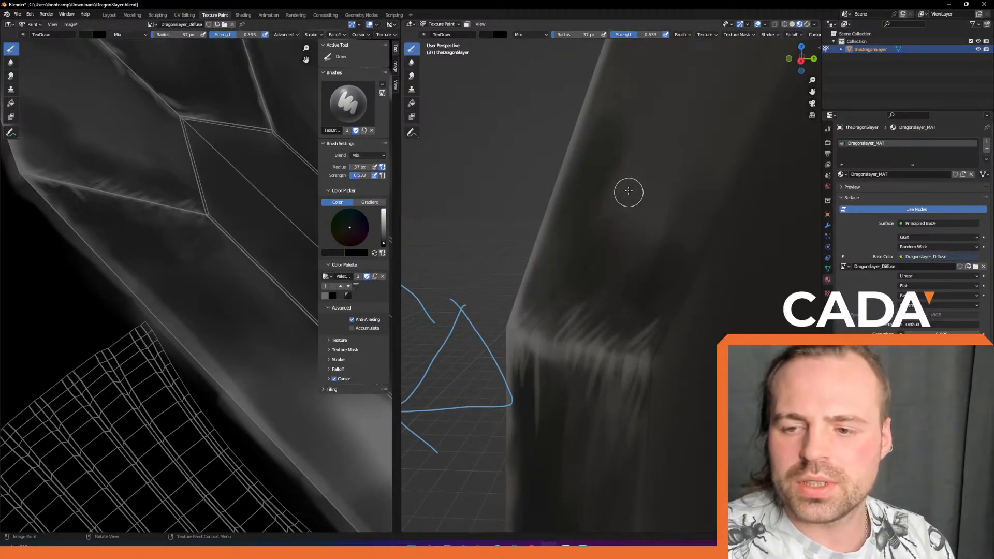
# Examine the shading and crease highlights on the tip and upper blade from several 3D angles.
pyautogui.moveTo(626, 204)
pyautogui.mouseDown(button='middle')
pyautogui.moveTo(598, 275)
pyautogui.moveTo(585, 274)
pyautogui.mouseUp(button='middle')
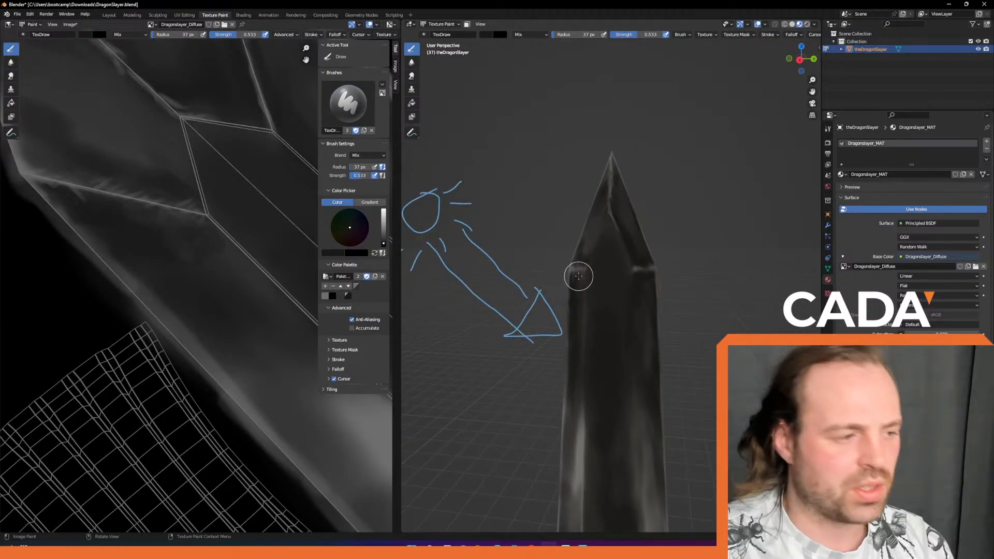
pyautogui.moveTo(570, 284); pyautogui.dragTo(577, 284, button='middle')
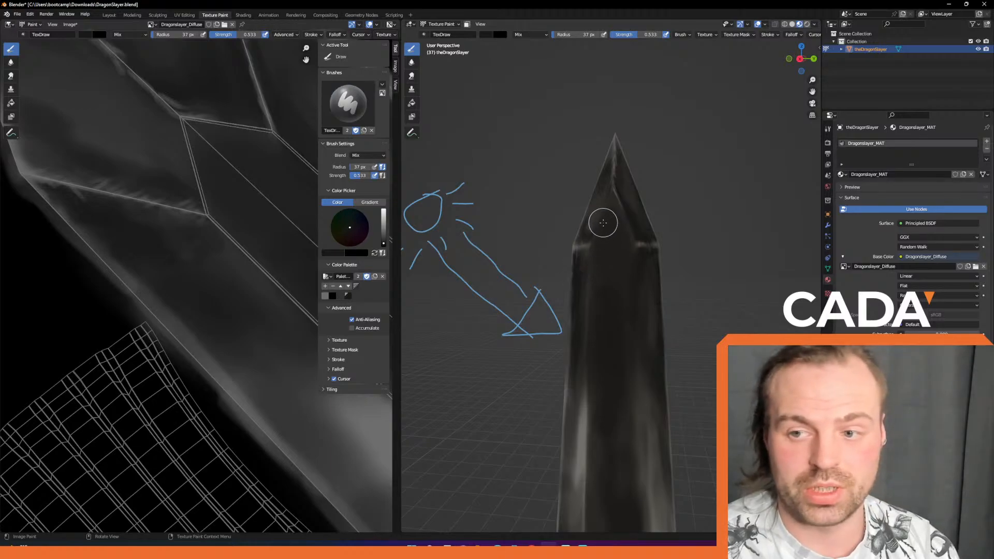
pyautogui.moveTo(598, 232)
pyautogui.mouseDown(button='middle')
pyautogui.moveTo(597, 271)
pyautogui.moveTo(636, 226)
pyautogui.mouseUp(button='middle')
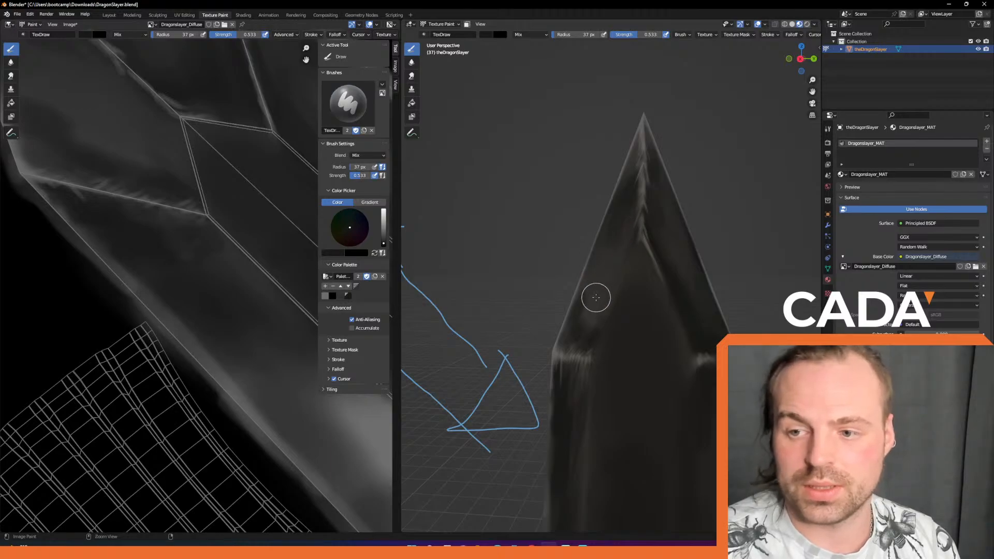
pyautogui.keyDown('shift'); pyautogui.moveTo(603, 310); pyautogui.dragTo(612, 231, button='middle'); pyautogui.keyUp('shift')
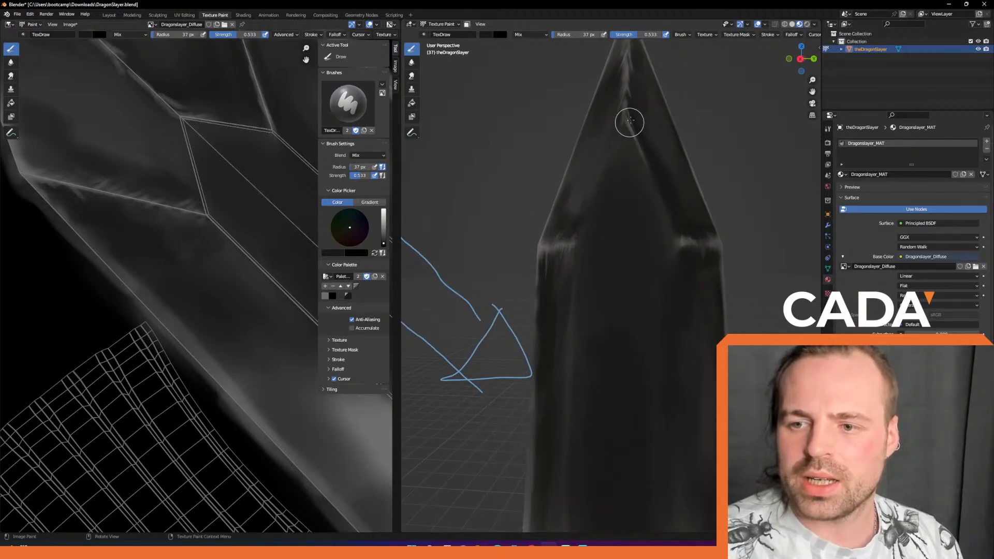
pyautogui.keyDown('shift'); pyautogui.moveTo(613, 298); pyautogui.dragTo(619, 248, button='middle'); pyautogui.keyUp('shift')
# Set the brush radius to 3 px, select light grey, and paint a thin highlight along the edge between the tip facet and central facet.
pyautogui.moveTo(240, 226); pyautogui.dragTo(131, 219, button='middle')
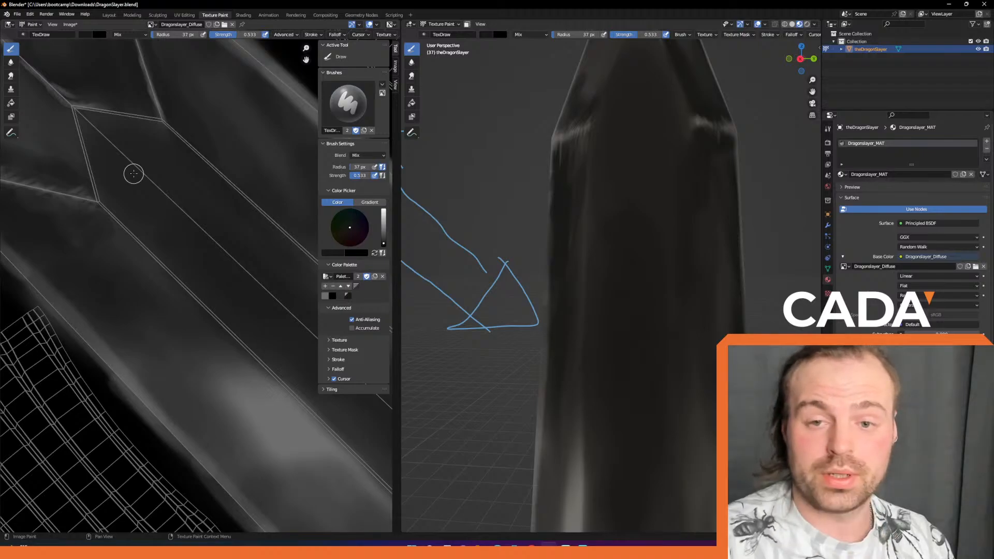
pyautogui.moveTo(117, 175); pyautogui.dragTo(148, 226, button='middle')
pyautogui.scroll(1, 150, 228)
pyautogui.scroll(2, 150, 226)
pyautogui.keyDown('shift'); pyautogui.moveTo(166, 191); pyautogui.dragTo(175, 216, button='middle'); pyautogui.keyUp('shift')
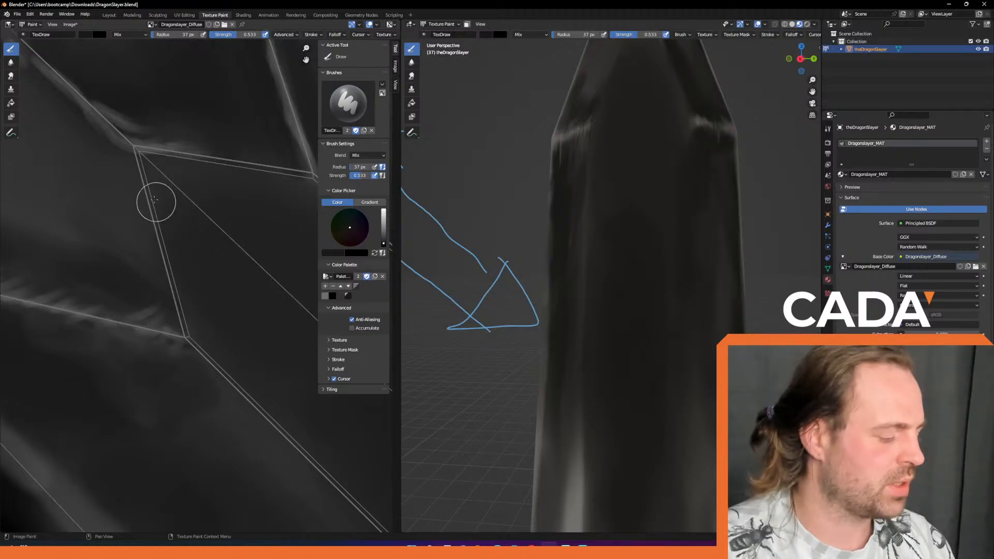
pyautogui.press('f')
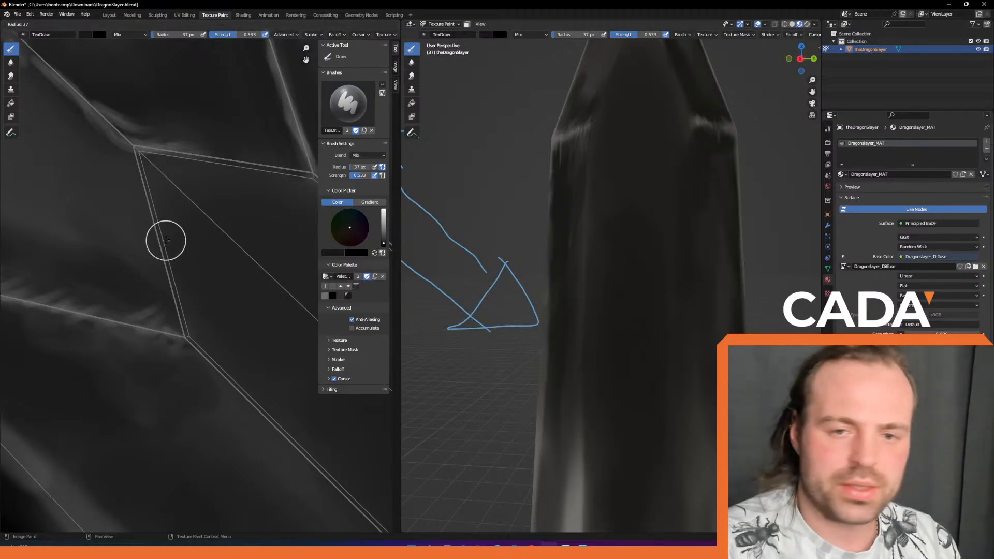
pyautogui.click(185, 222)
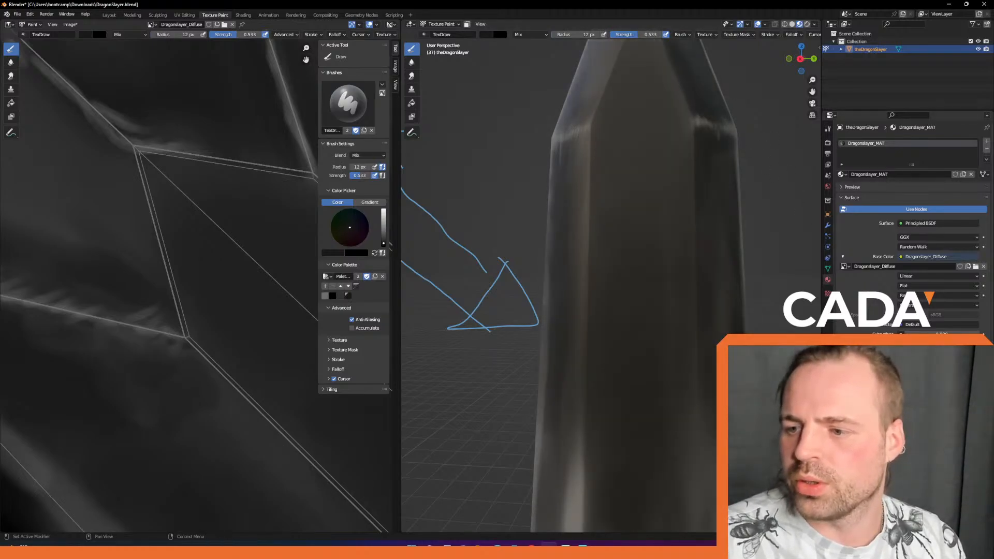
pyautogui.press('f')
pyautogui.click(181, 329)
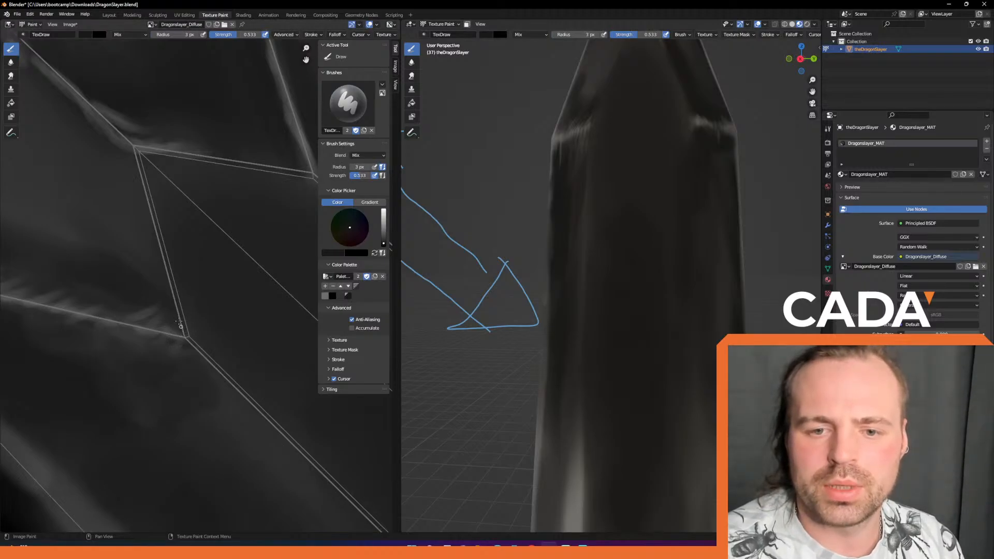
pyautogui.click(325, 295)
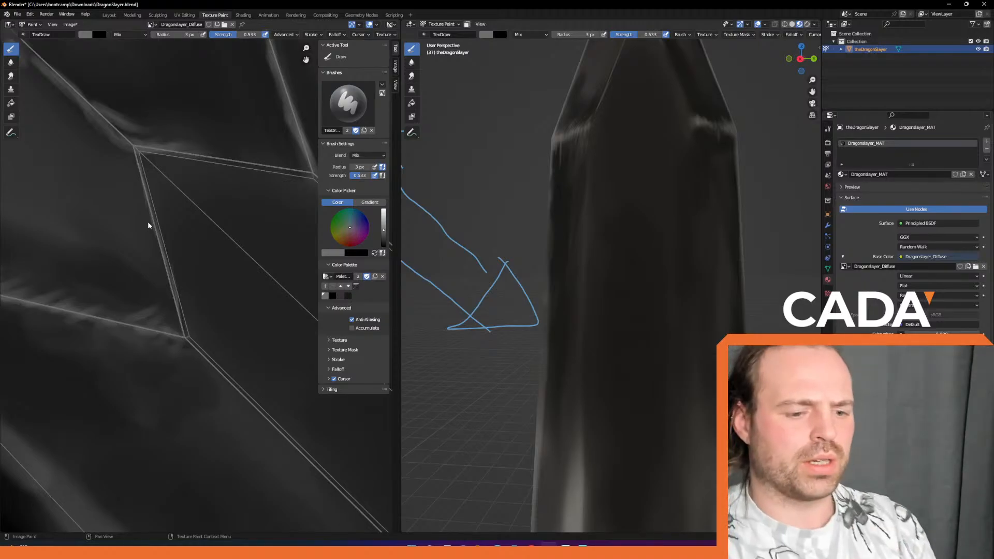
# Trace a thin light grey highlight from the crease corner down the long edge between the central and side facets.
pyautogui.rightClick(224, 317)
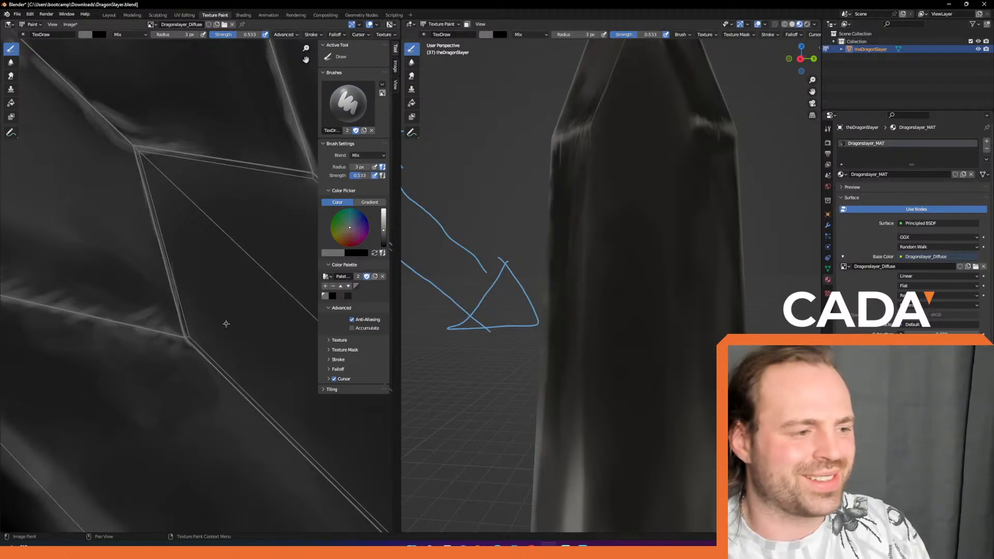
pyautogui.press('s')
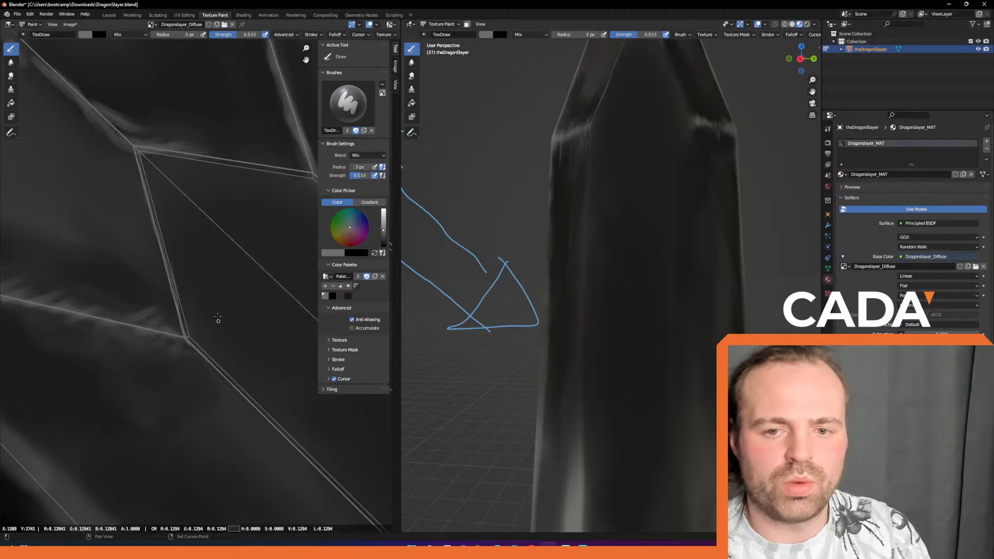
pyautogui.moveTo(217, 321); pyautogui.dragTo(191, 257, button='middle')
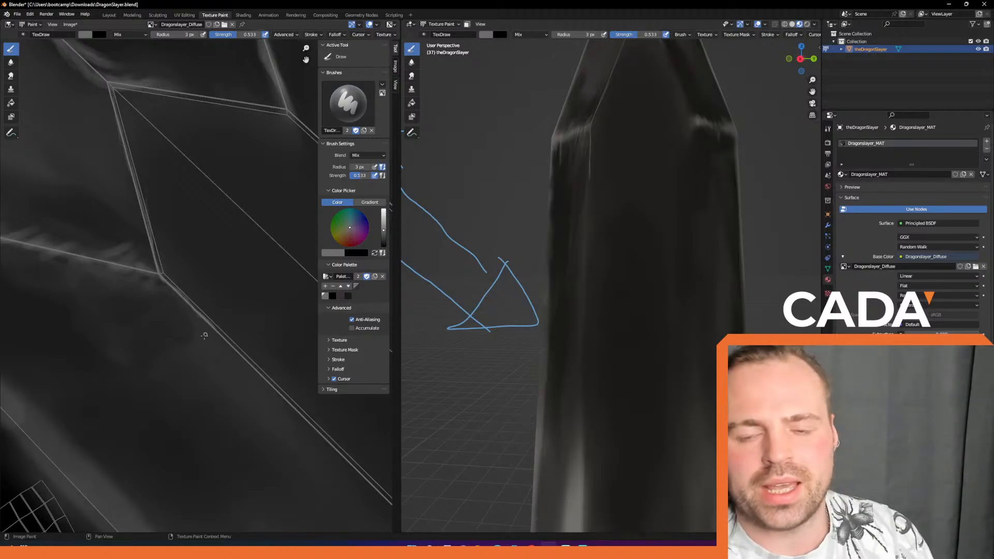
pyautogui.moveTo(210, 284); pyautogui.dragTo(172, 219, button='middle')
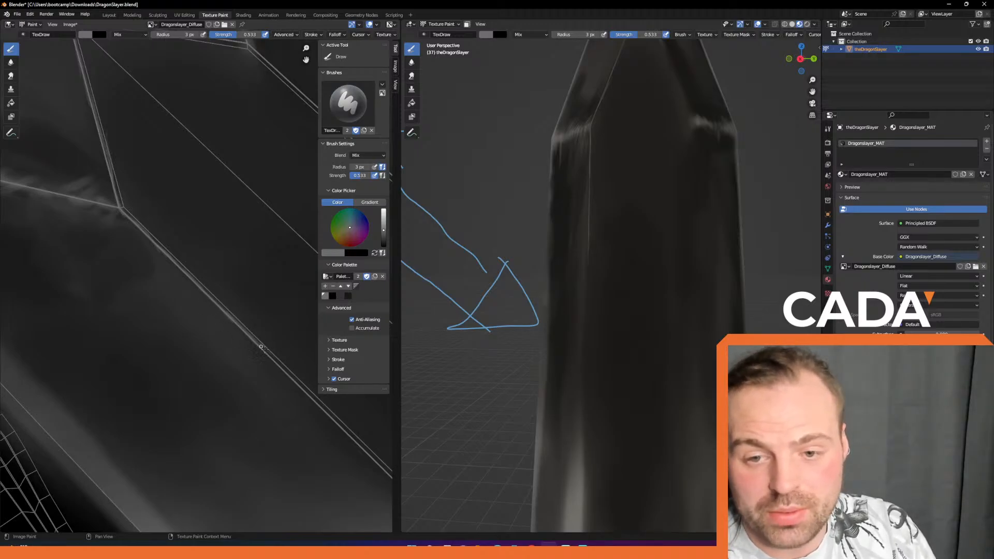
pyautogui.rightClick(257, 325)
pyautogui.moveTo(259, 245); pyautogui.dragTo(194, 138, button='middle')
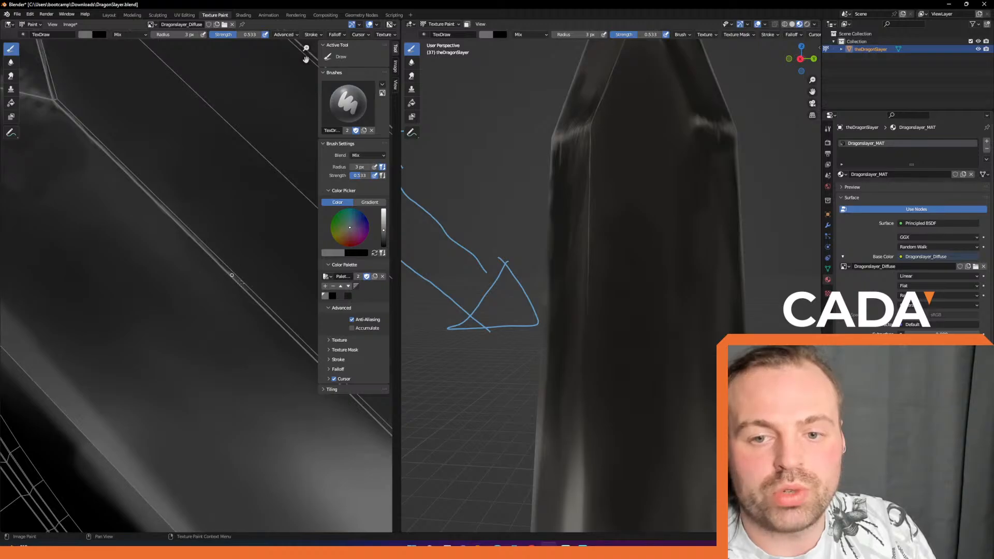
pyautogui.rightClick(273, 303)
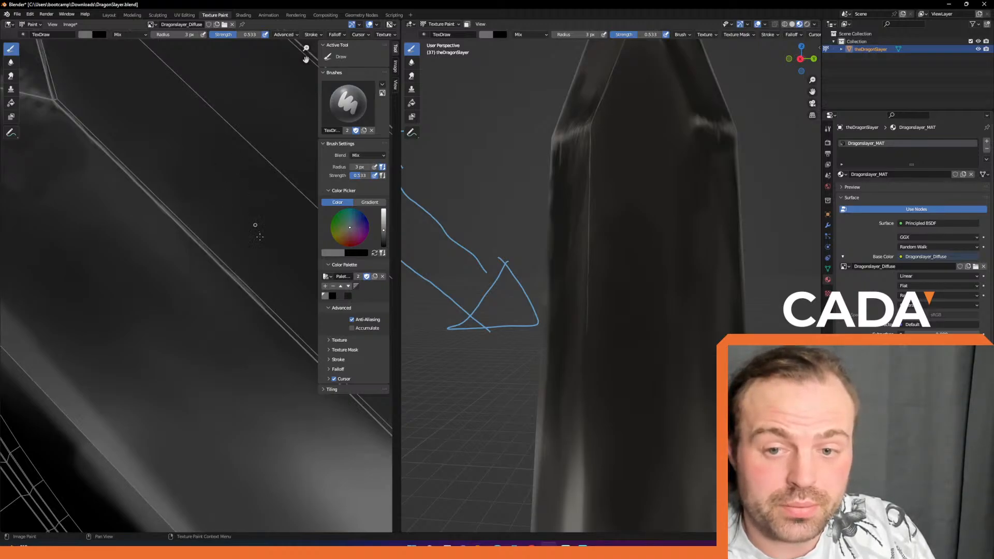
# Extend the thin light grey highlight down the long edge between the central and side facets to the side facet's bright patch.
pyautogui.moveTo(261, 244); pyautogui.dragTo(211, 165, button='middle')
pyautogui.moveTo(213, 228); pyautogui.dragTo(240, 253)
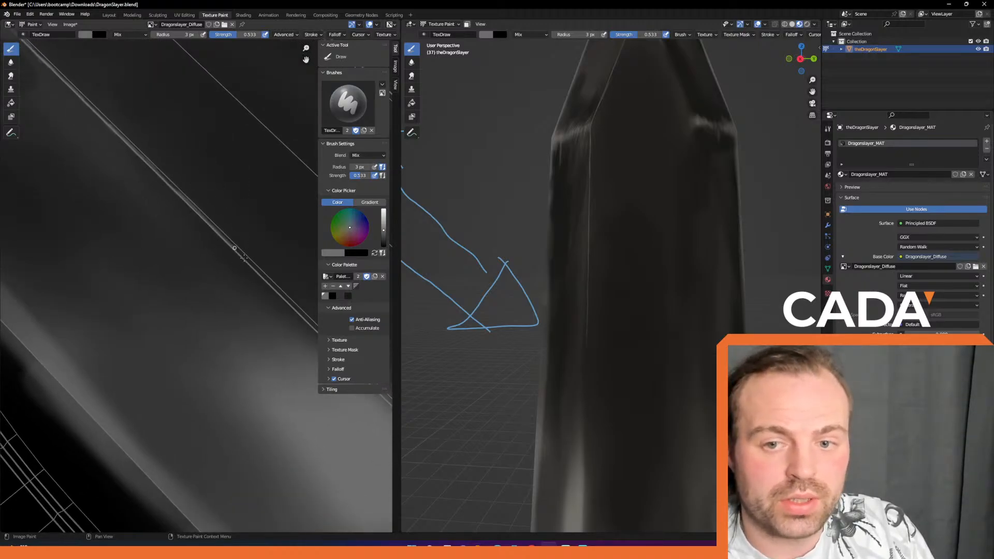
pyautogui.moveTo(266, 273); pyautogui.dragTo(219, 192, button='middle')
pyautogui.moveTo(176, 154); pyautogui.dragTo(235, 213)
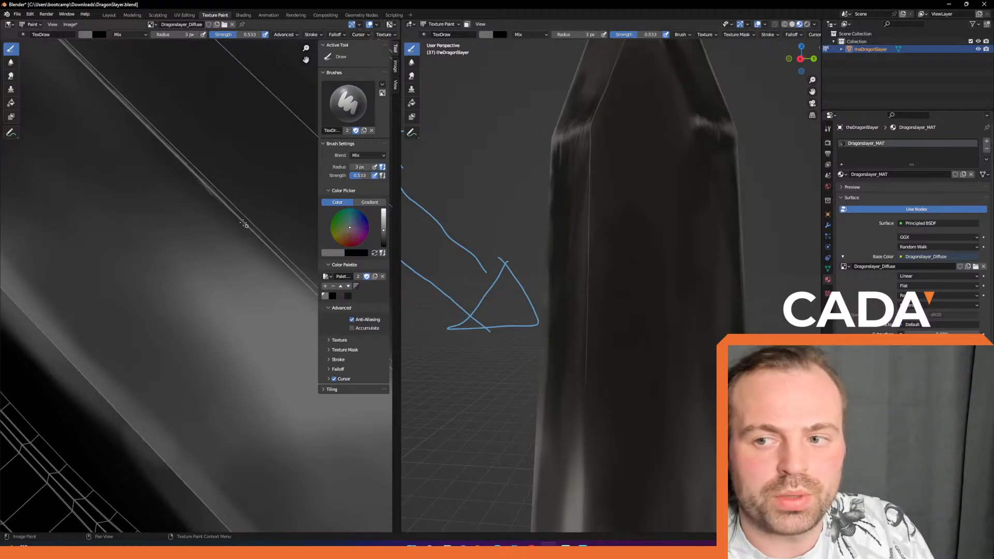
pyautogui.moveTo(261, 253); pyautogui.dragTo(204, 213, button='middle')
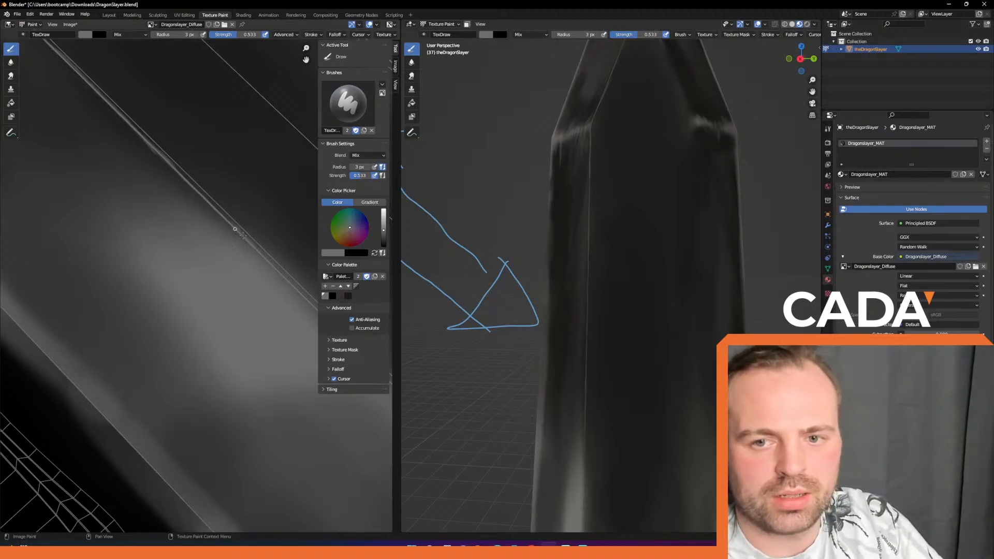
# Continue the 3 px light grey edge highlight past the side facet's bright patch into the darker lower blade.
pyautogui.scroll(1, 258, 256)
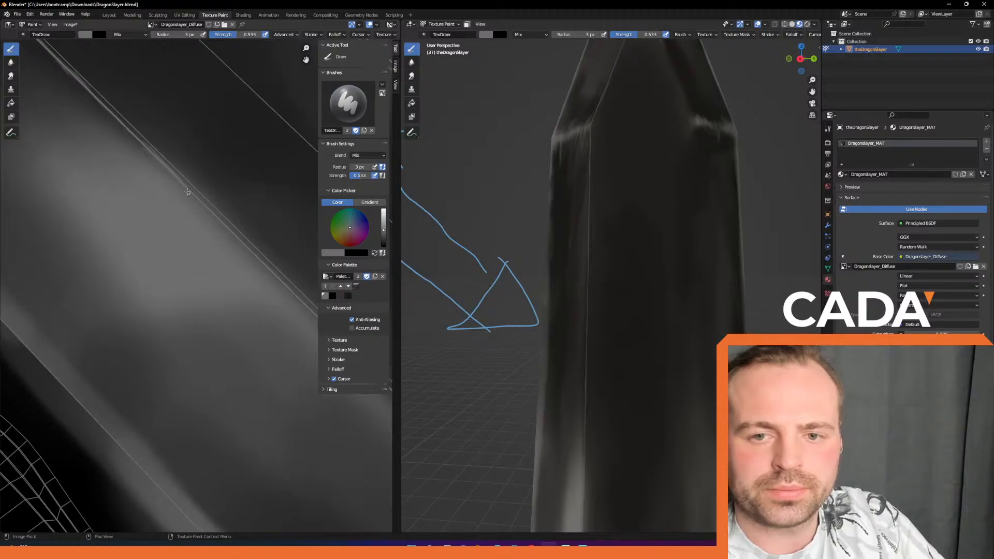
pyautogui.scroll(1, 240, 235)
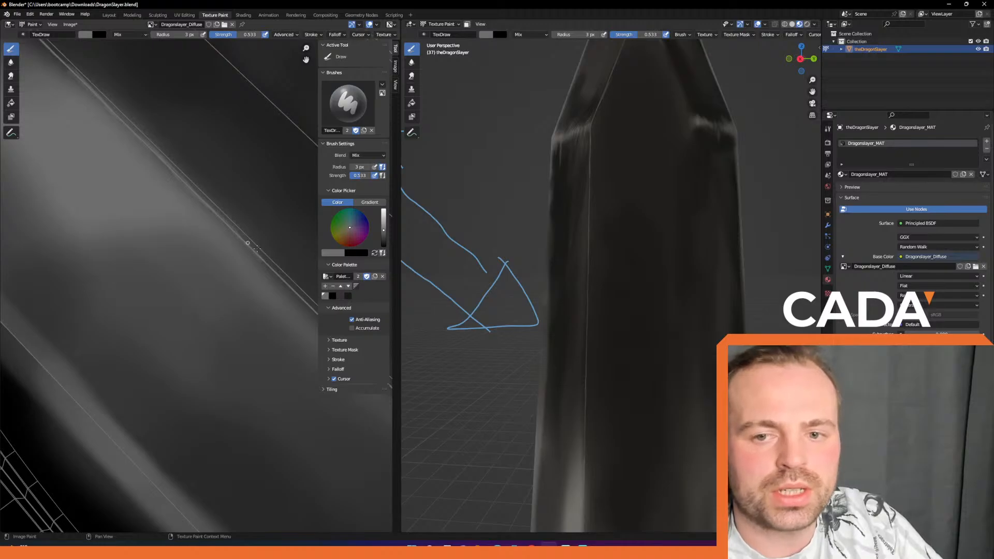
pyautogui.scroll(1, 262, 259)
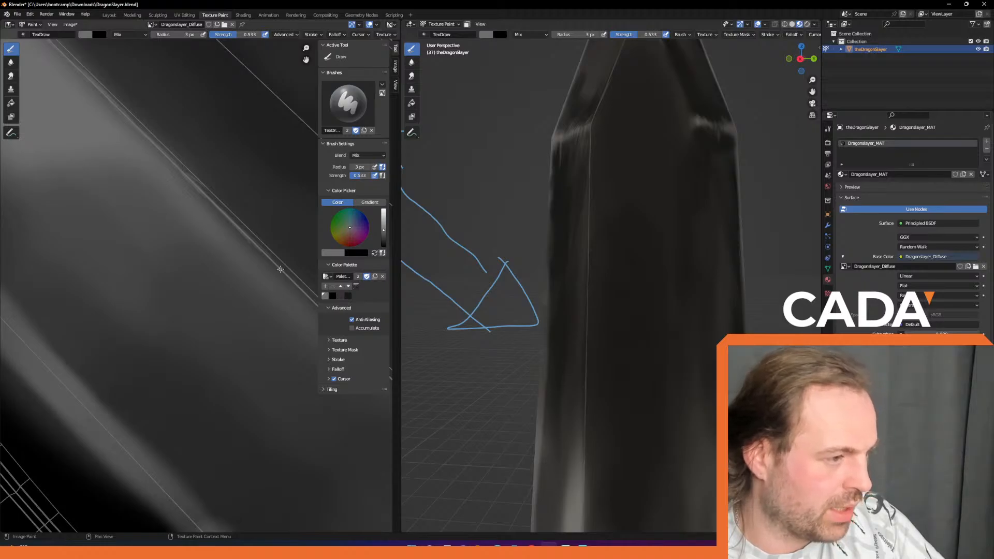
pyautogui.scroll(1, 236, 223)
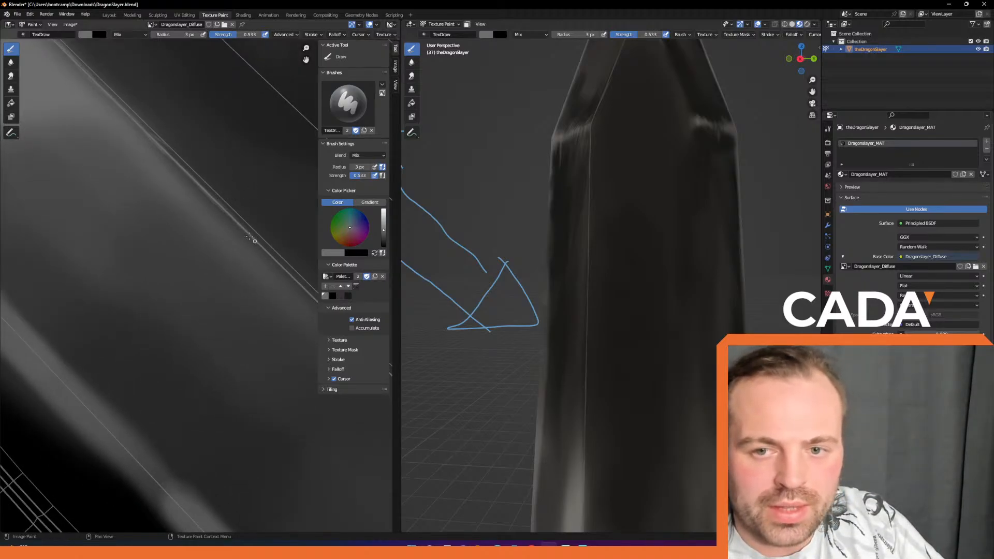
pyautogui.moveTo(258, 237)
pyautogui.mouseDown(button='middle')
pyautogui.moveTo(199, 185)
pyautogui.moveTo(210, 202)
pyautogui.mouseUp(button='middle')
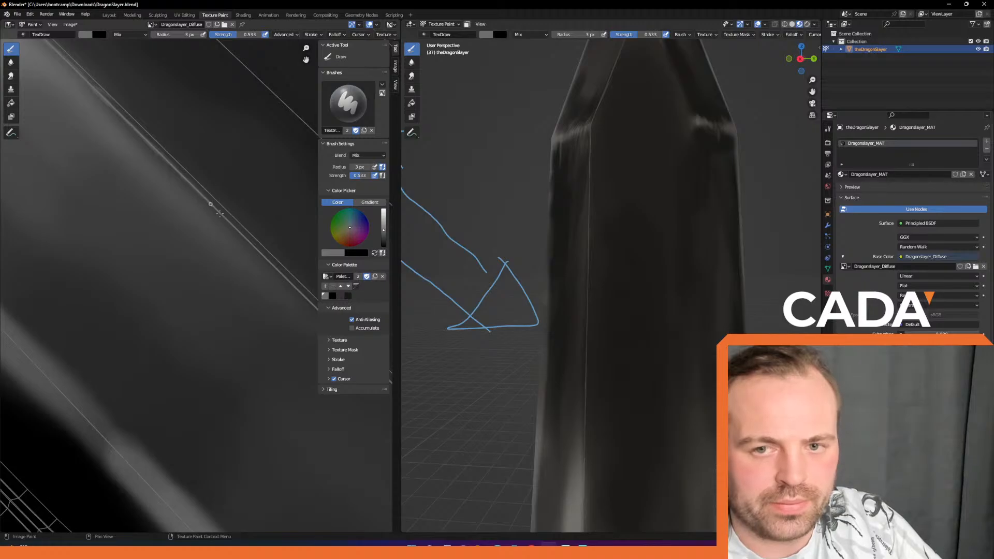
pyautogui.moveTo(270, 267); pyautogui.dragTo(227, 220, button='middle')
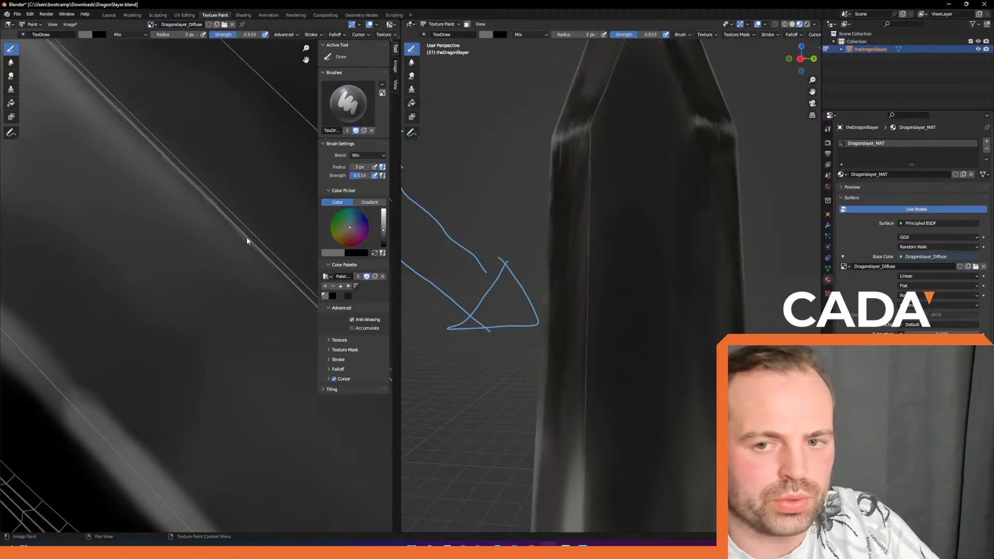
pyautogui.moveTo(228, 271); pyautogui.dragTo(158, 222, button='middle')
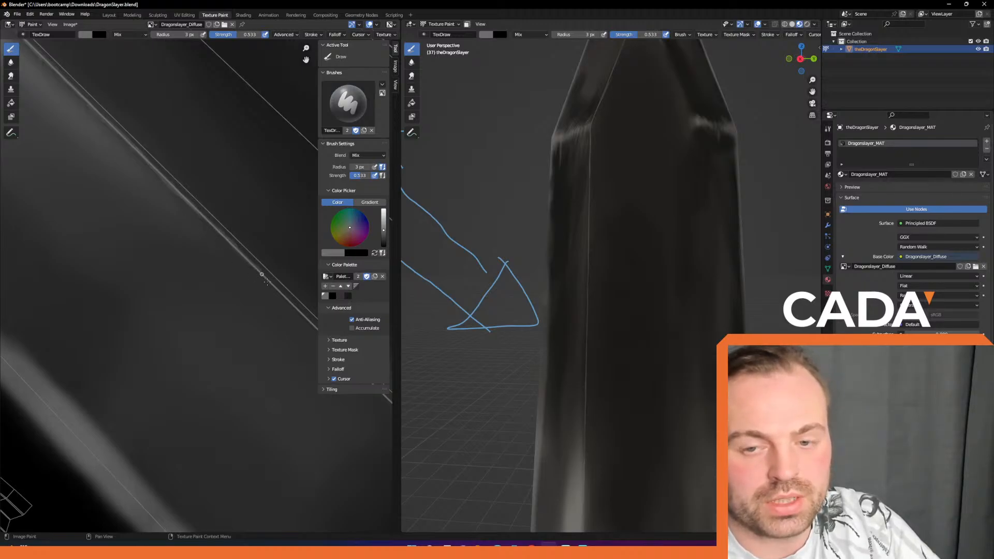
# Finish the thin light grey highlight along the long edge down to the corner at the blade's base.
pyautogui.moveTo(267, 289); pyautogui.dragTo(176, 193, button='middle')
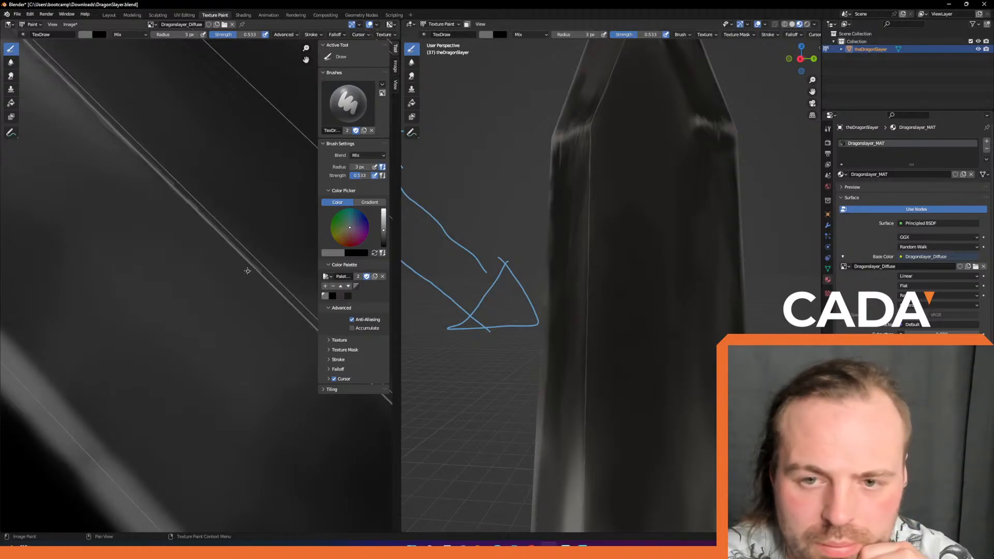
pyautogui.moveTo(241, 230)
pyautogui.mouseDown(button='middle')
pyautogui.moveTo(231, 217)
pyautogui.moveTo(185, 210)
pyautogui.mouseUp(button='middle')
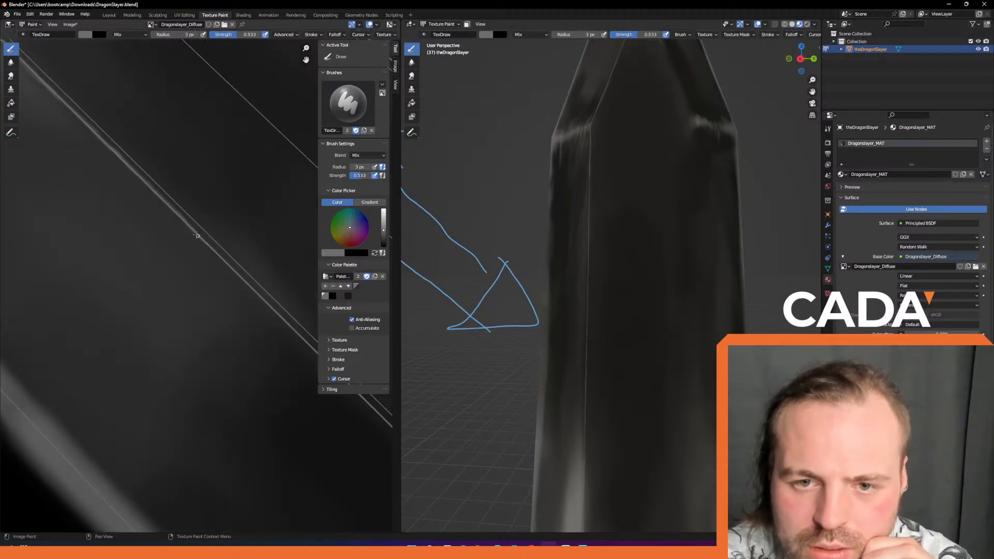
pyautogui.rightClick(257, 291)
pyautogui.moveTo(242, 253); pyautogui.dragTo(194, 213, button='middle')
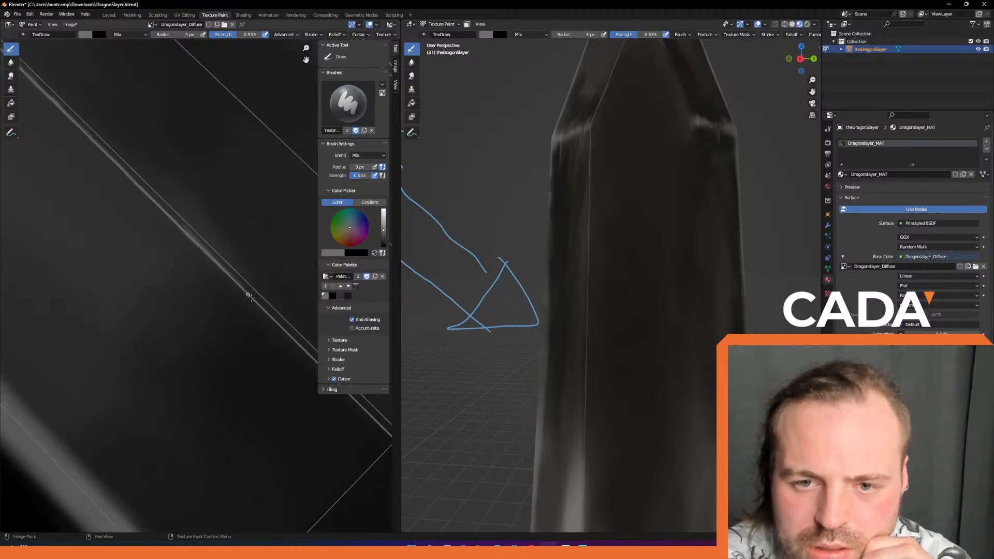
pyautogui.rightClick(228, 259)
pyautogui.moveTo(248, 230); pyautogui.dragTo(196, 169, button='middle')
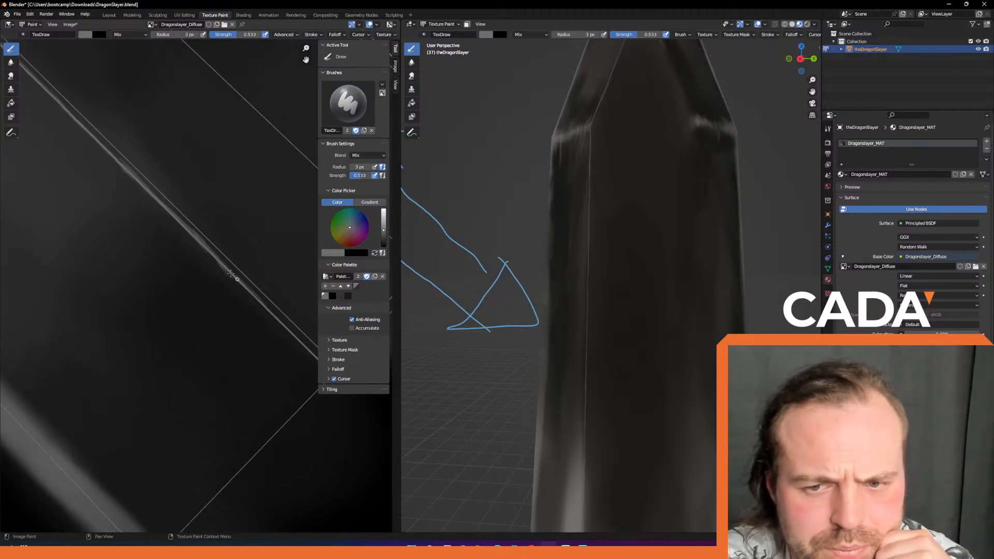
pyautogui.moveTo(254, 253); pyautogui.dragTo(206, 195, button='middle')
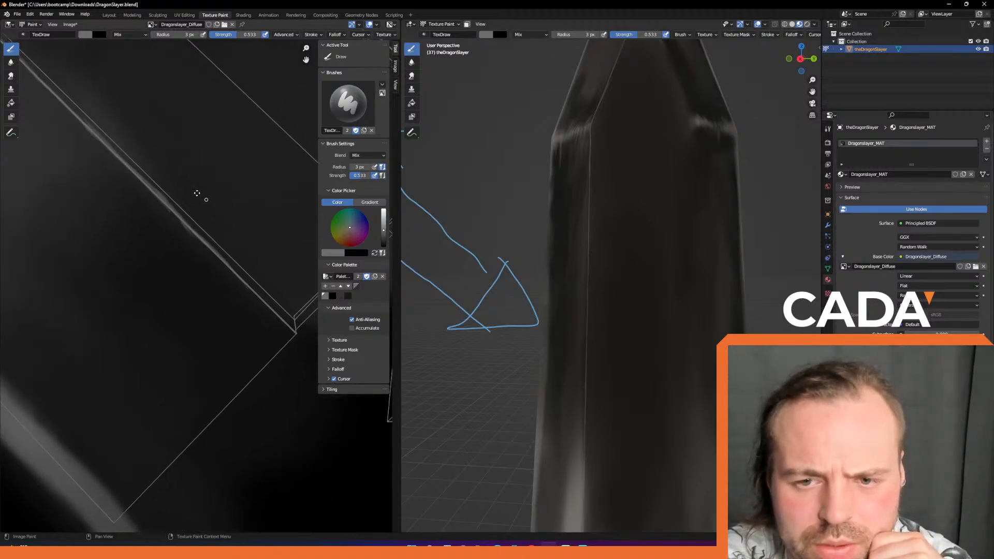
pyautogui.moveTo(215, 255)
pyautogui.mouseDown()
pyautogui.moveTo(274, 313)
pyautogui.moveTo(228, 270)
pyautogui.mouseUp()
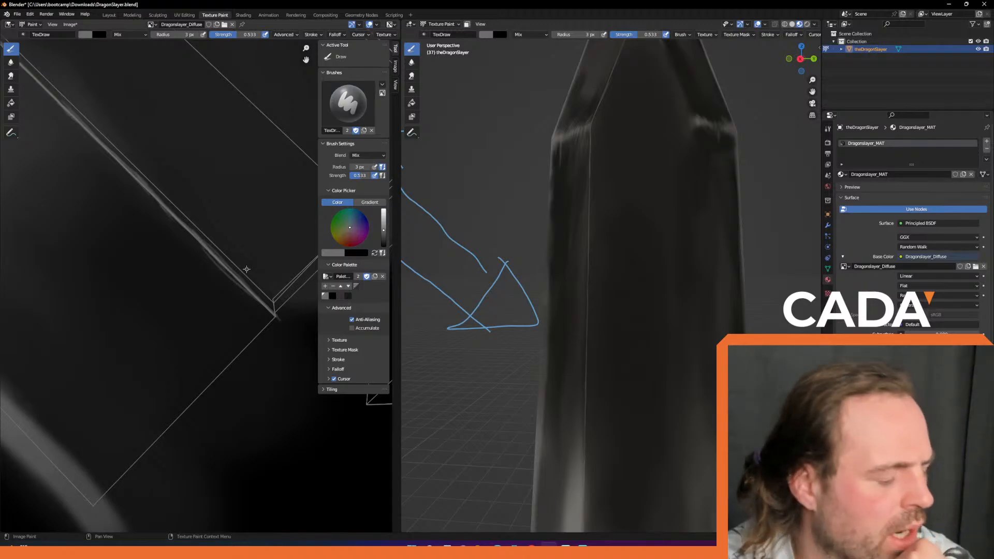
pyautogui.rightClick(240, 181)
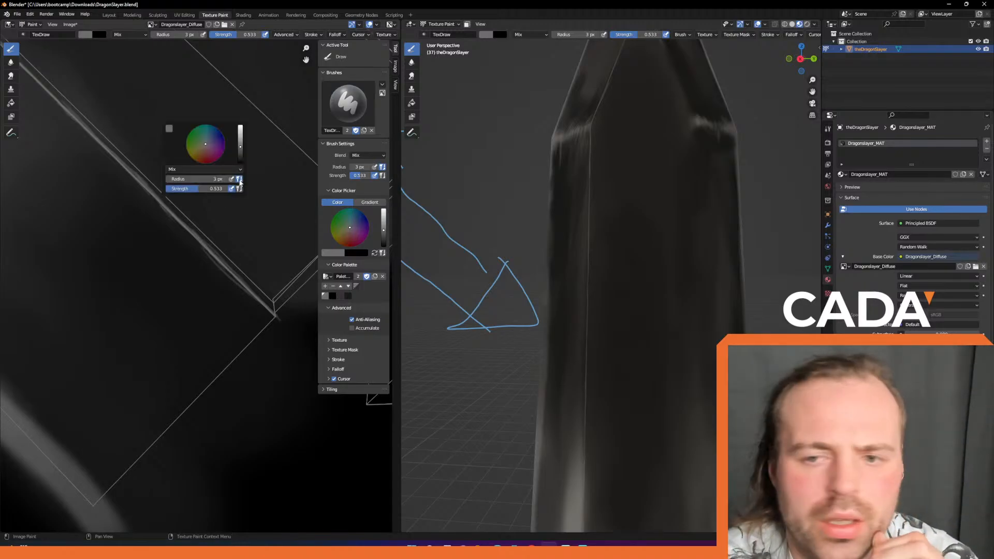
# Set the brush radius to 5 px and paint a light grey highlight up the opposite long edge from its base corner.
pyautogui.moveTo(239, 189); pyautogui.dragTo(226, 235, button='middle')
pyautogui.moveTo(277, 162)
pyautogui.mouseDown(button='middle')
pyautogui.moveTo(225, 238)
pyautogui.moveTo(213, 288)
pyautogui.moveTo(229, 302)
pyautogui.mouseUp(button='middle')
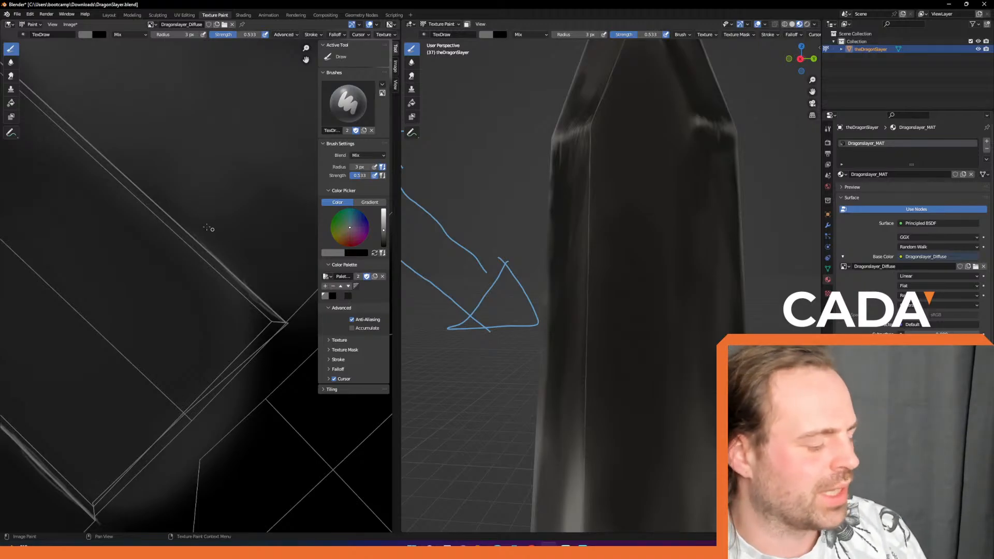
pyautogui.press('f')
pyautogui.click(206, 244)
pyautogui.moveTo(240, 285); pyautogui.dragTo(152, 199)
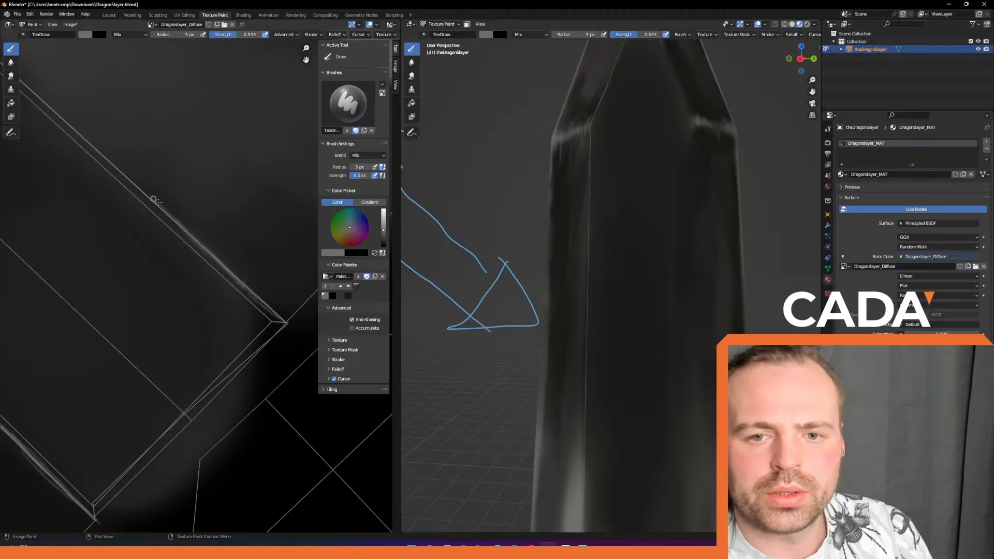
pyautogui.moveTo(201, 235)
pyautogui.mouseDown(button='middle')
pyautogui.moveTo(250, 299)
pyautogui.moveTo(226, 295)
pyautogui.mouseUp(button='middle')
pyautogui.moveTo(210, 295); pyautogui.dragTo(270, 348)
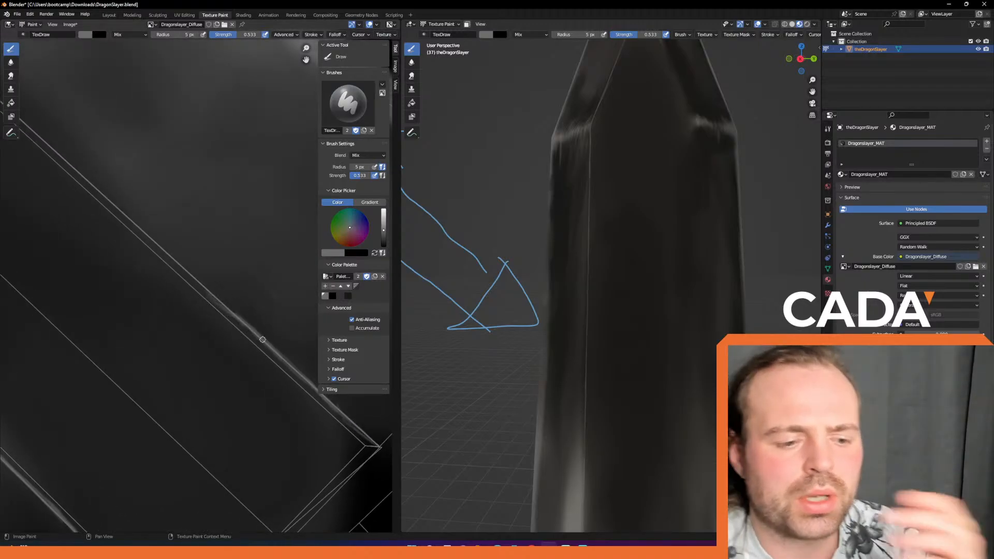
# Continue the 5 px light grey highlight up the opposite long edge through the lower blade.
pyautogui.rightClick(194, 254)
pyautogui.moveTo(217, 270); pyautogui.dragTo(256, 346, button='middle')
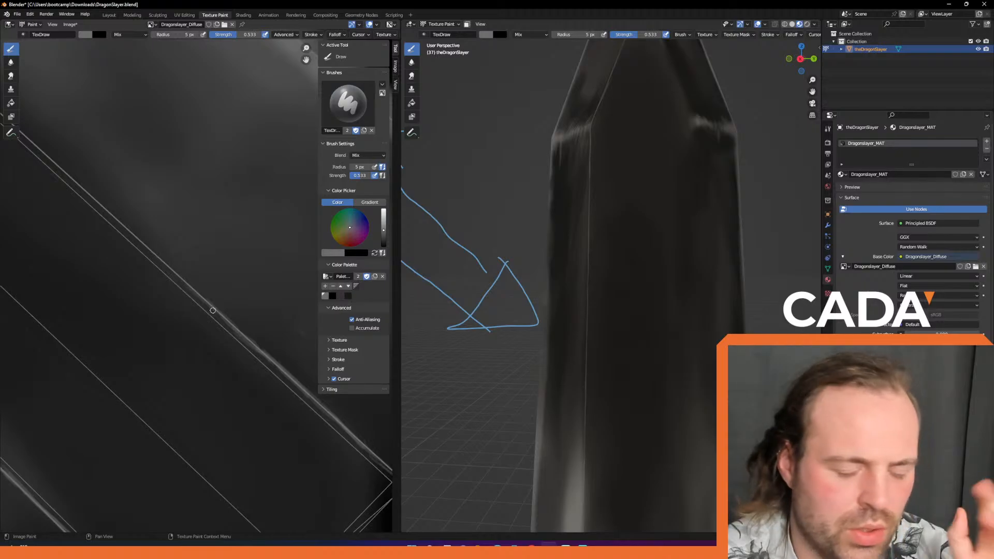
pyautogui.rightClick(182, 272)
pyautogui.moveTo(202, 269); pyautogui.dragTo(245, 310, button='middle')
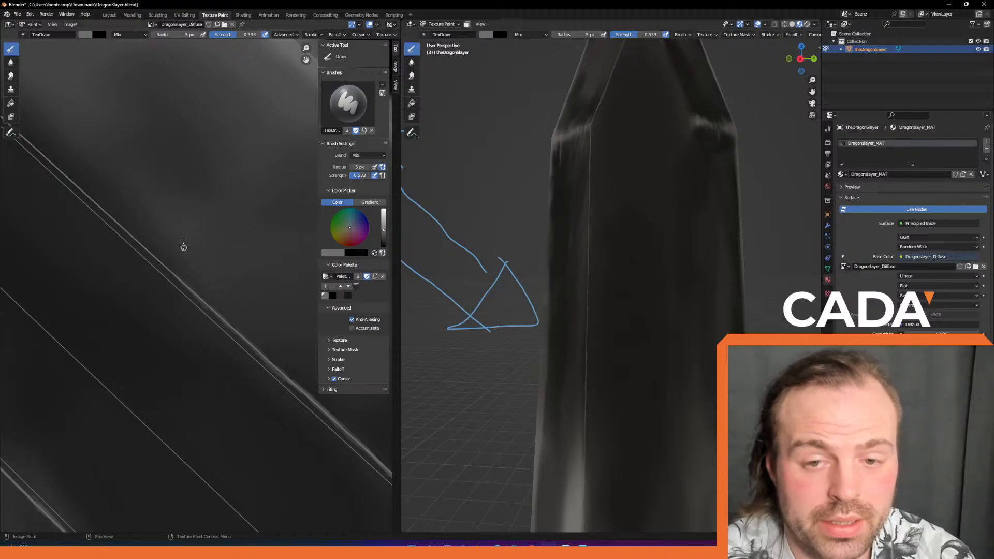
pyautogui.rightClick(179, 248)
pyautogui.moveTo(191, 247); pyautogui.dragTo(231, 293, button='middle')
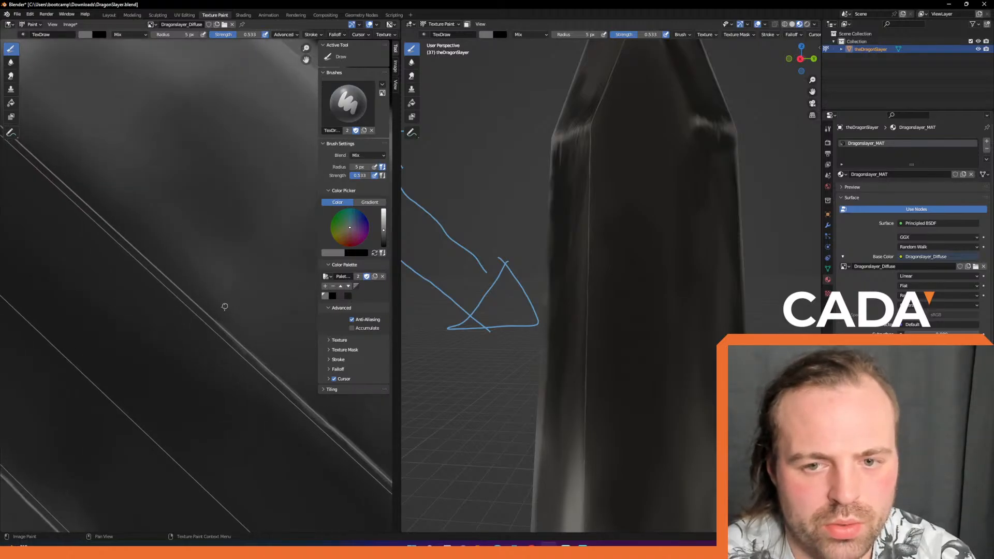
pyautogui.moveTo(216, 322); pyautogui.dragTo(191, 299)
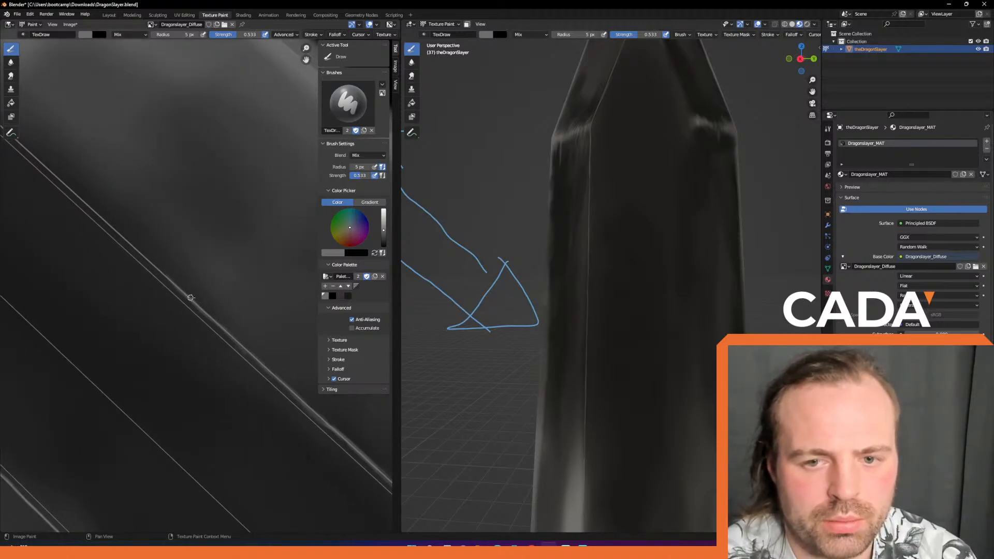
# Paint the next stretch of the opposite edge's highlight, undoing and repainting the stroke beside the side facet's bright area.
pyautogui.rightClick(168, 247)
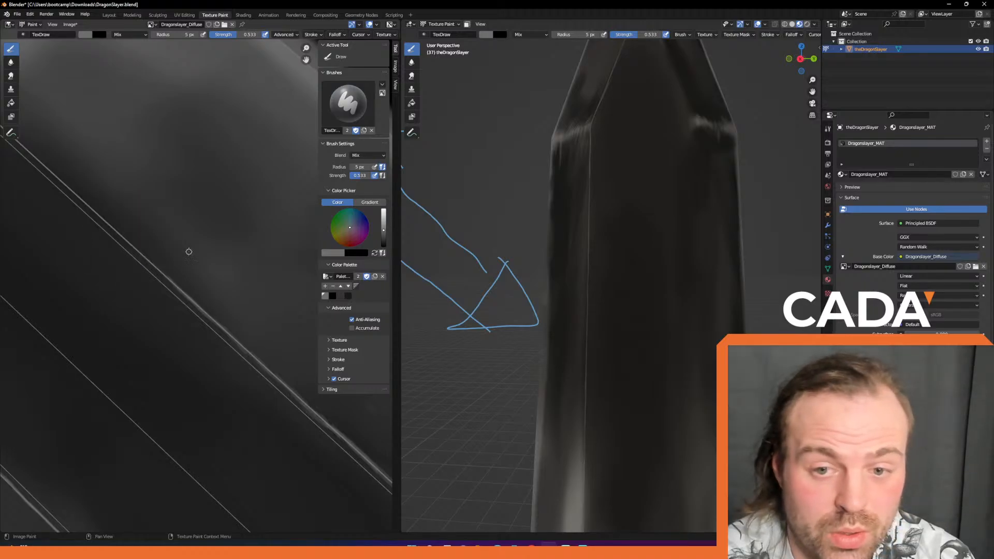
pyautogui.moveTo(209, 272); pyautogui.dragTo(253, 317, button='middle')
pyautogui.moveTo(220, 332); pyautogui.dragTo(165, 282)
pyautogui.rightClick(163, 242)
pyautogui.hotkey('ctrl', 'z')
pyautogui.moveTo(215, 328); pyautogui.dragTo(171, 288)
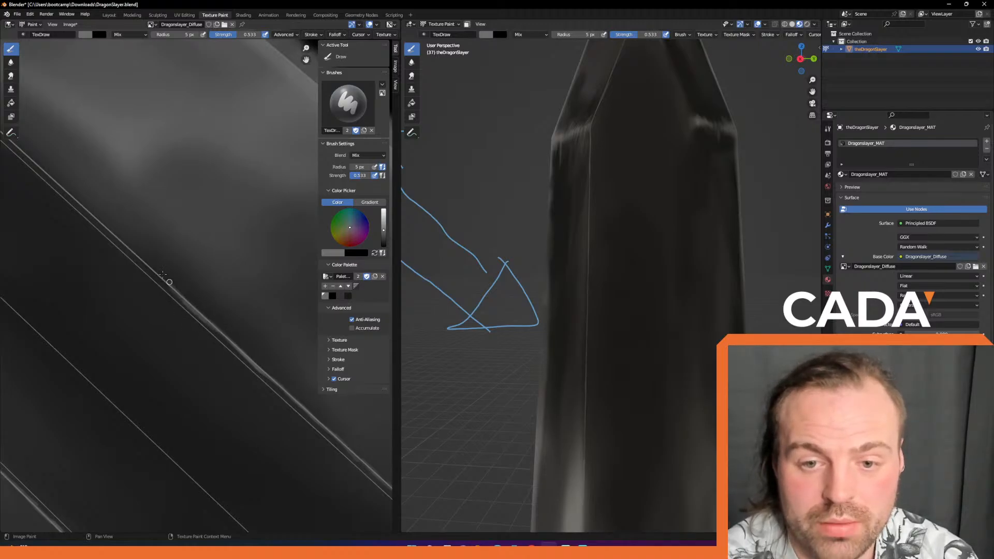
pyautogui.rightClick(153, 215)
# Trace the light grey highlight up the opposite long edge along the side facet's bright mid-blade area.
pyautogui.moveTo(171, 212); pyautogui.dragTo(243, 304, button='middle')
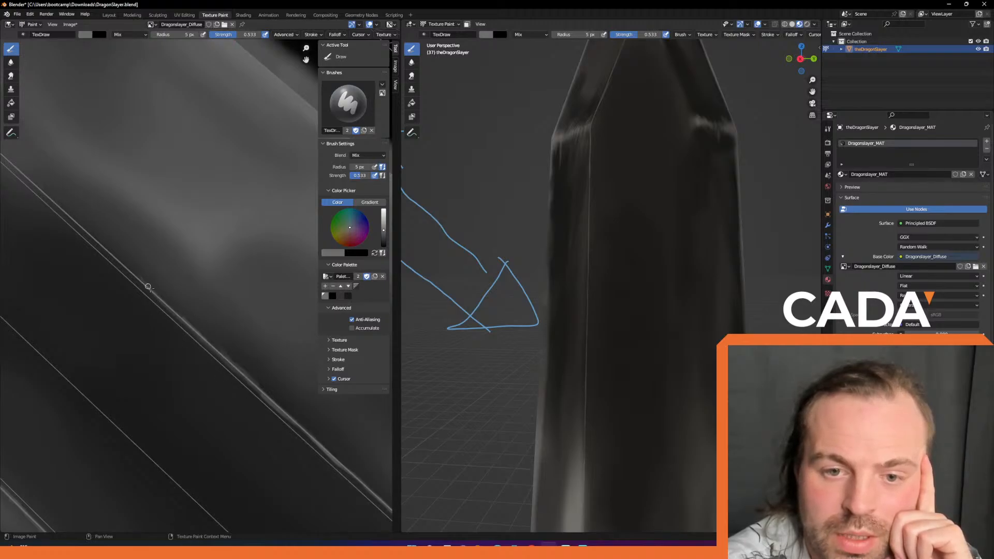
pyautogui.moveTo(147, 257)
pyautogui.mouseDown(button='middle')
pyautogui.moveTo(240, 333)
pyautogui.moveTo(237, 351)
pyautogui.mouseUp(button='middle')
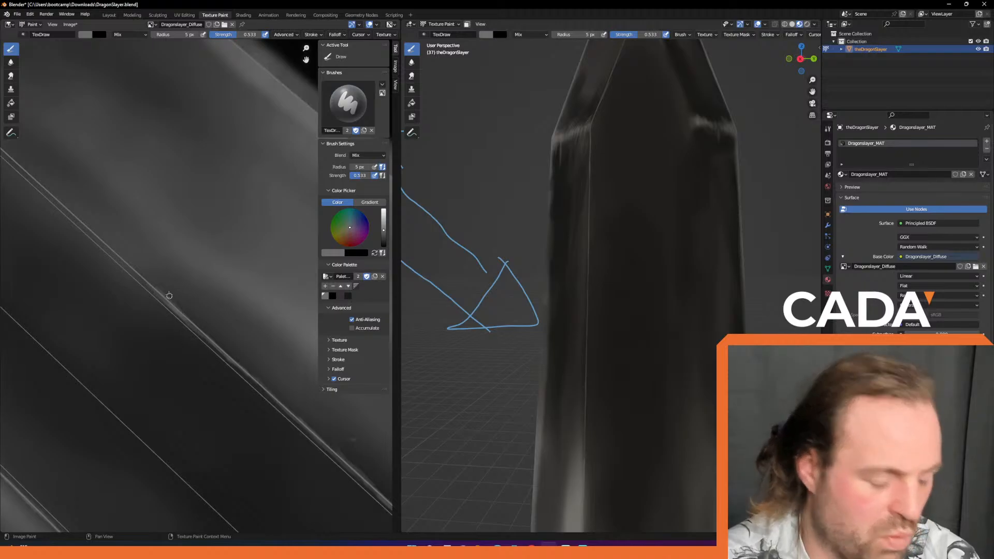
pyautogui.moveTo(176, 283); pyautogui.dragTo(229, 325, button='middle')
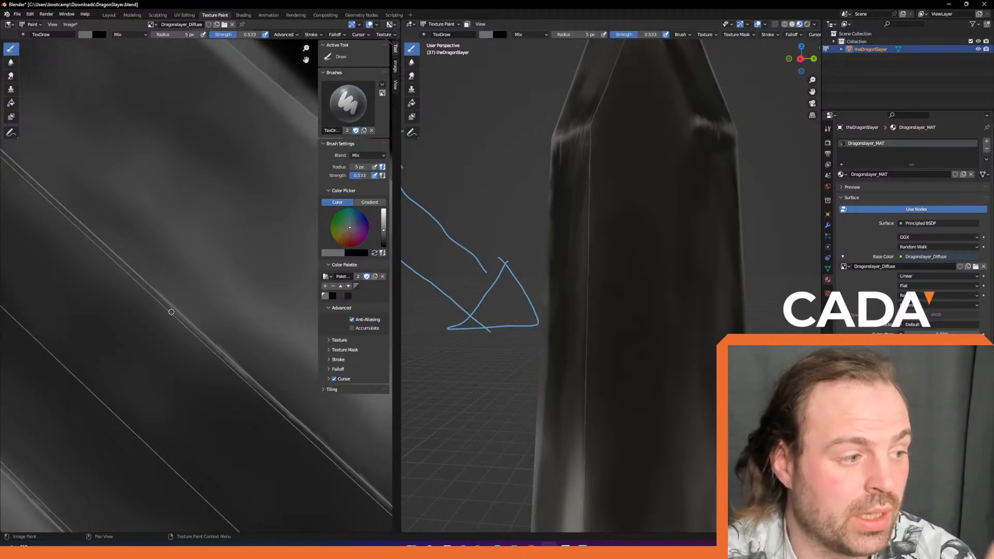
pyautogui.rightClick(143, 259)
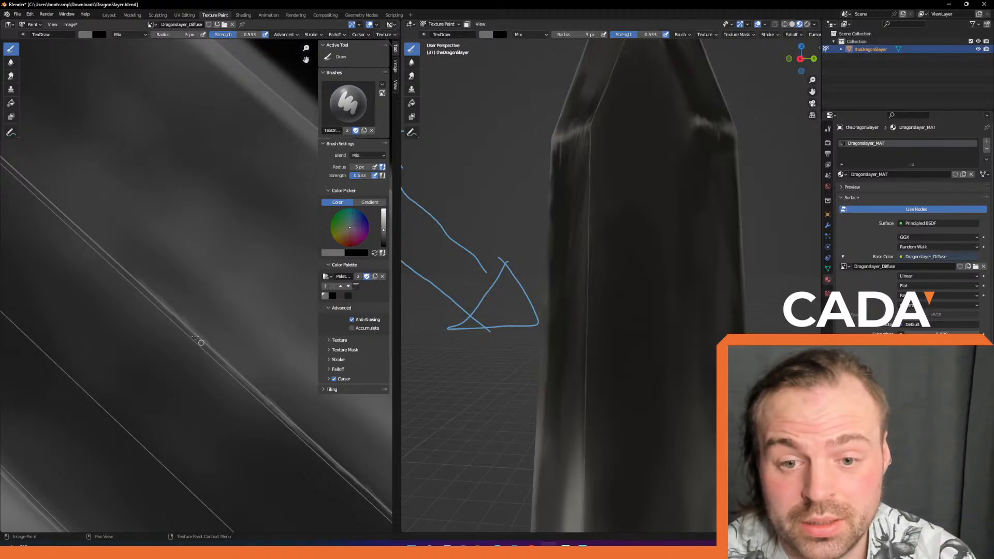
pyautogui.rightClick(135, 257)
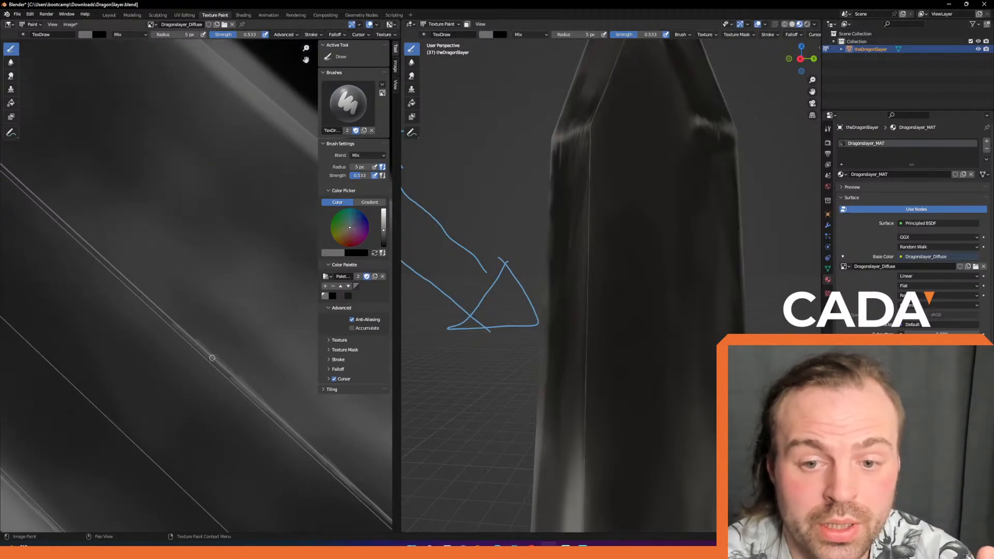
# Continue the 5 px light grey highlight up the opposite long edge until it reaches the corner below the blade's tip.
pyautogui.moveTo(182, 289); pyautogui.dragTo(265, 366, button='middle')
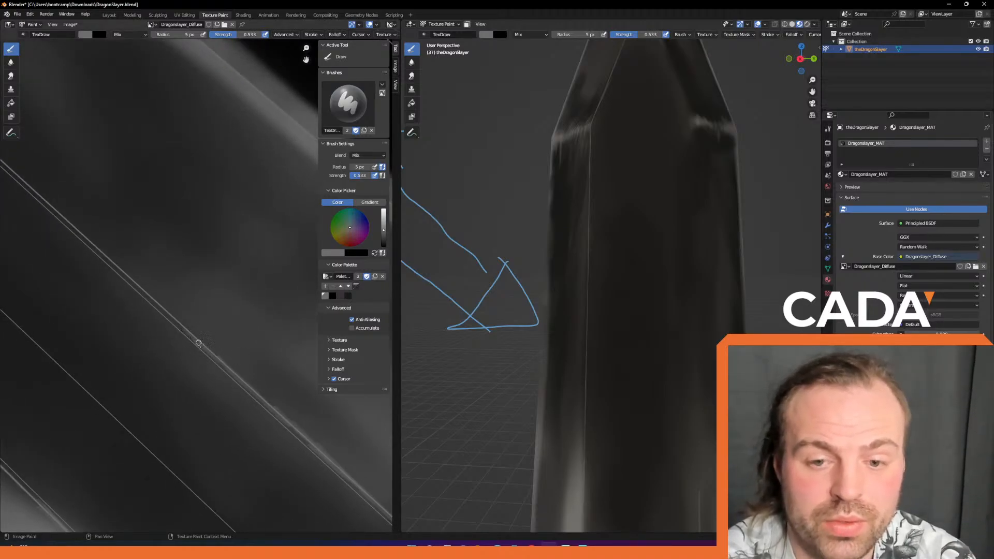
pyautogui.moveTo(145, 281)
pyautogui.mouseDown(button='middle')
pyautogui.moveTo(200, 299)
pyautogui.moveTo(215, 328)
pyautogui.mouseUp(button='middle')
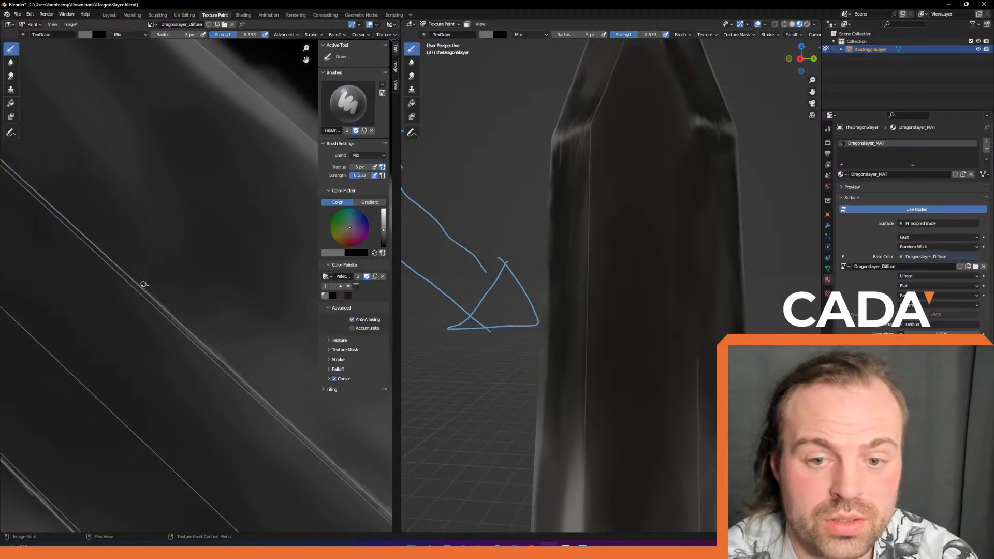
pyautogui.moveTo(195, 282)
pyautogui.mouseDown(button='middle')
pyautogui.moveTo(253, 332)
pyautogui.moveTo(211, 348)
pyautogui.mouseUp(button='middle')
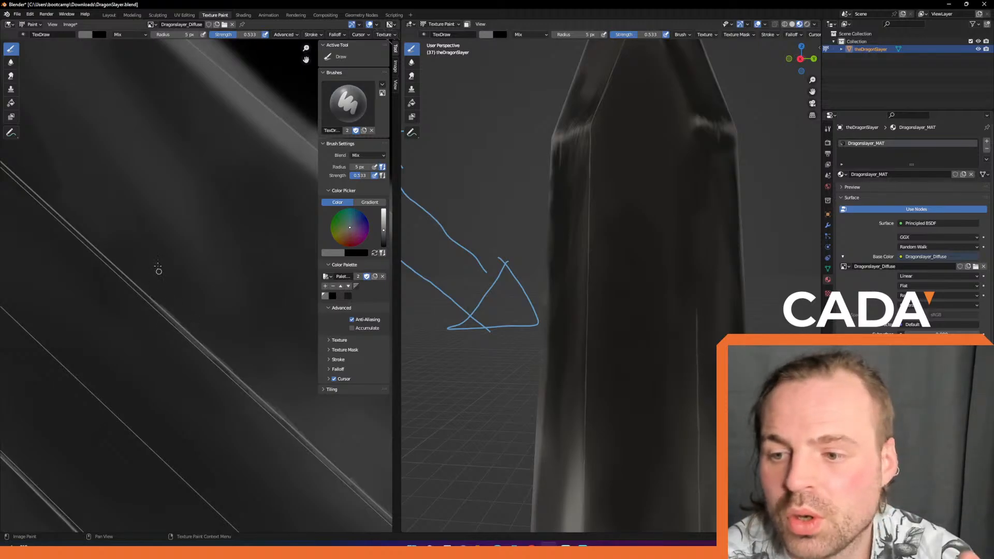
pyautogui.moveTo(192, 300)
pyautogui.mouseDown(button='middle')
pyautogui.moveTo(222, 316)
pyautogui.moveTo(223, 366)
pyautogui.mouseUp(button='middle')
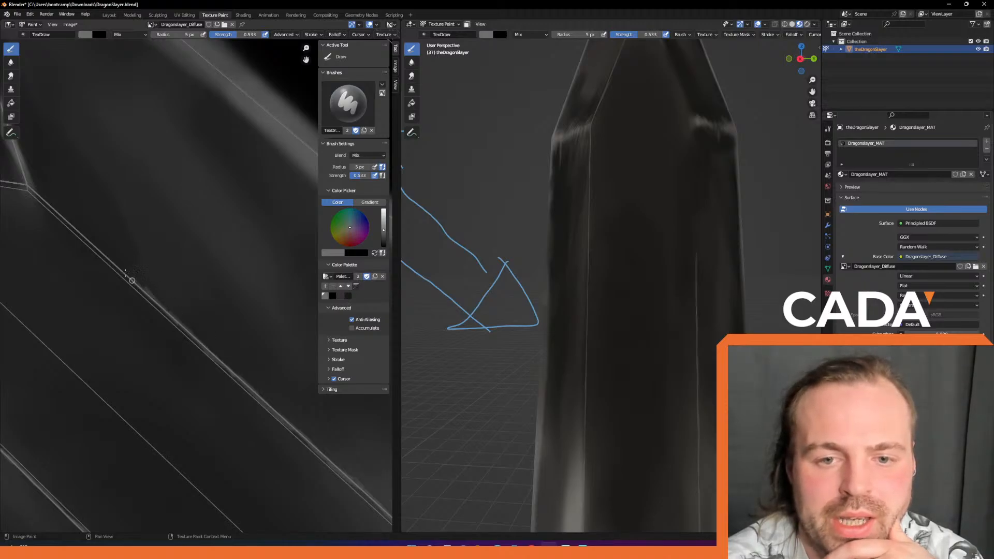
pyautogui.moveTo(179, 266); pyautogui.dragTo(255, 350, button='middle')
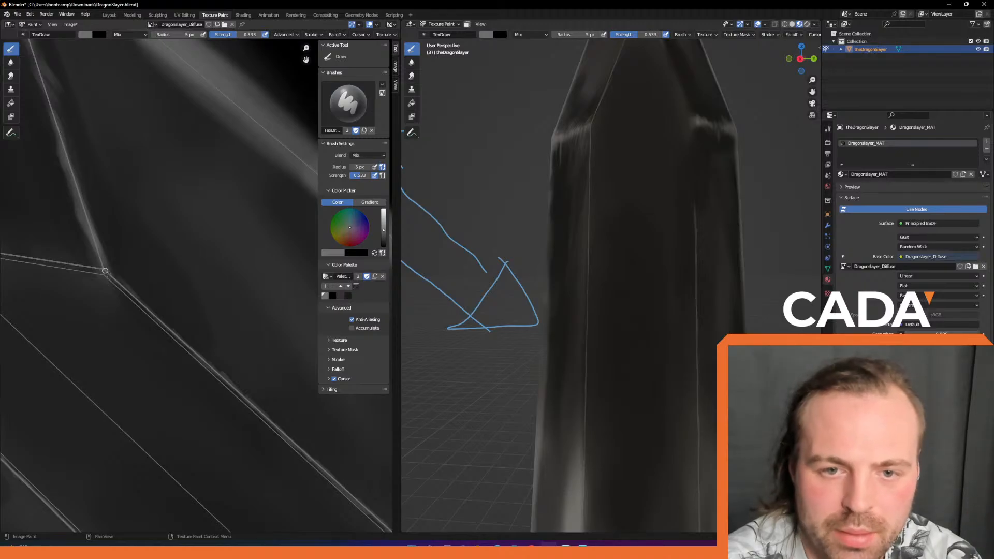
# Paint the light grey highlight along the central facet's slanted tip edge, starting from the corner with the long edge.
pyautogui.rightClick(140, 249)
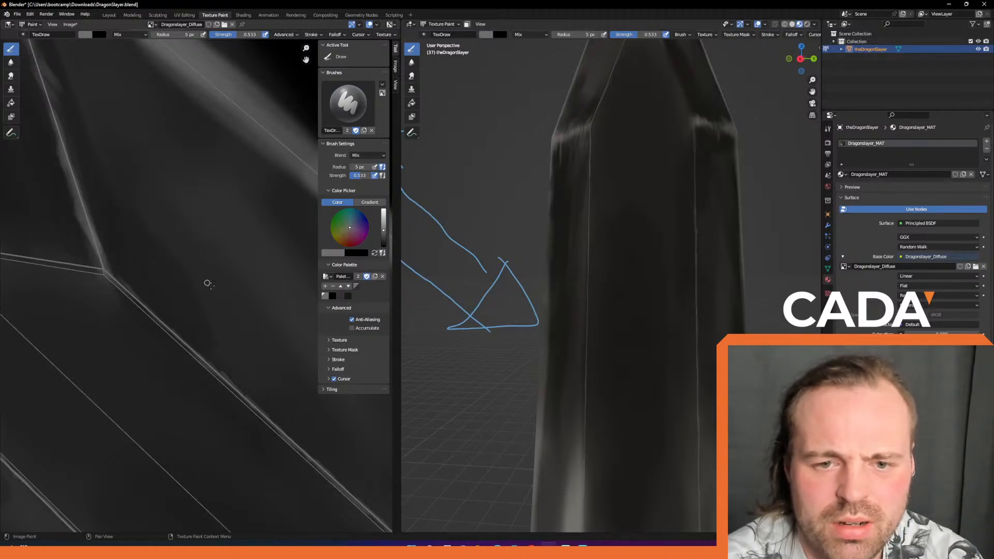
pyautogui.moveTo(188, 256)
pyautogui.mouseDown(button='middle')
pyautogui.moveTo(300, 265)
pyautogui.moveTo(221, 277)
pyautogui.mouseUp(button='middle')
pyautogui.moveTo(206, 293); pyautogui.dragTo(123, 280)
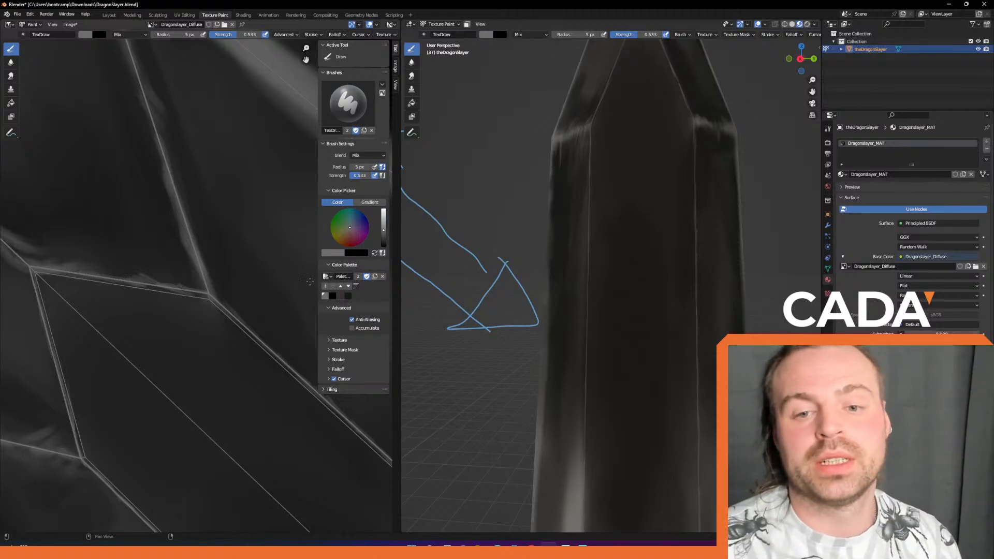
# Set the brush radius to 25 px for work on the tip of the central facet.
pyautogui.rightClick(194, 321)
pyautogui.moveTo(200, 400); pyautogui.dragTo(247, 251, button='middle')
pyautogui.press('f')
pyautogui.click(235, 301)
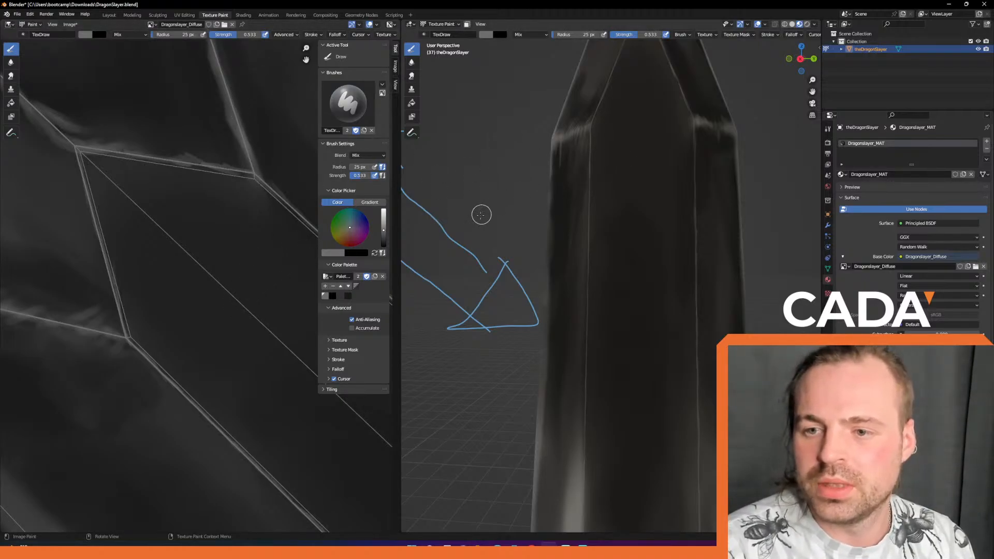
# Examine the painted facets and edge highlights over the whole blade in the 3D view from several angles and distances.
pyautogui.moveTo(509, 199); pyautogui.dragTo(490, 218, button='middle')
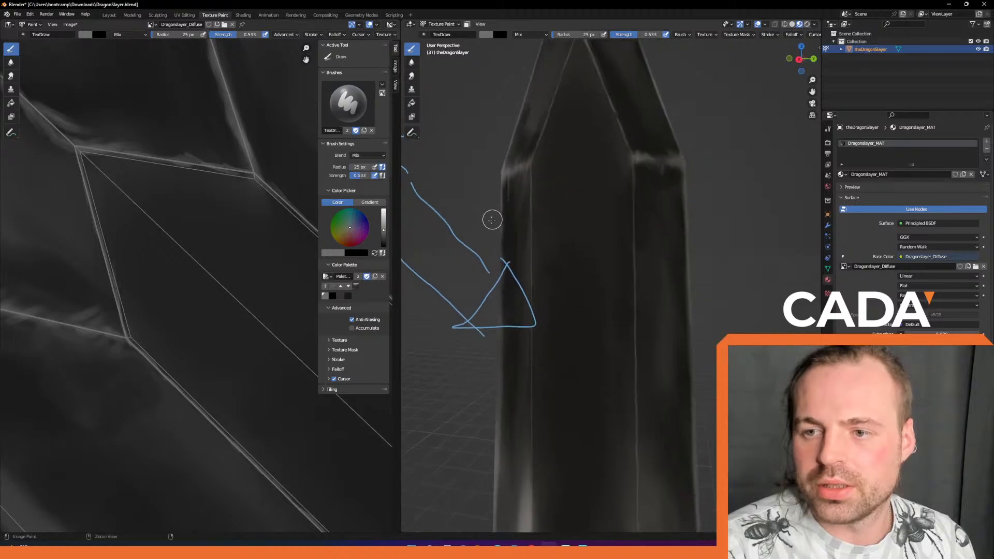
pyautogui.press('g')
pyautogui.click(502, 159)
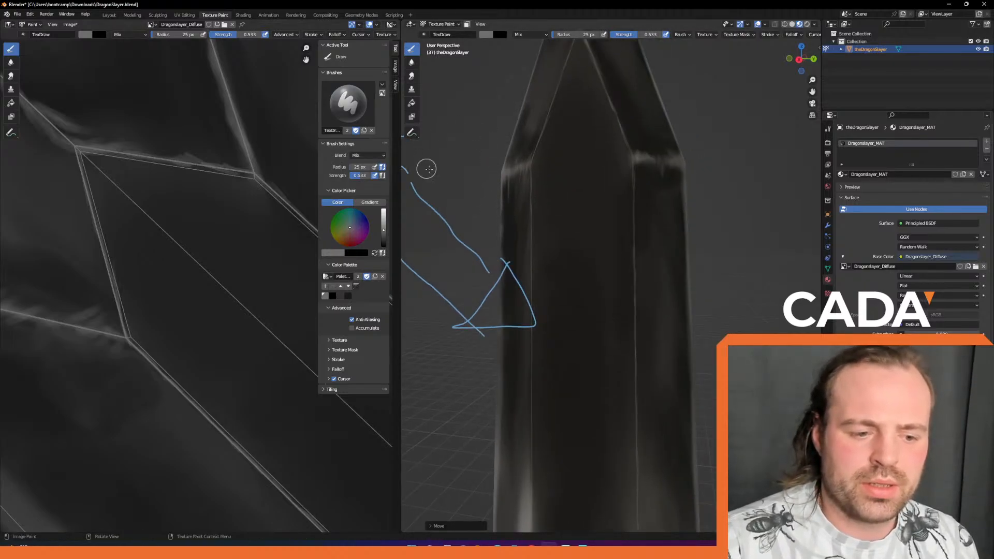
pyautogui.scroll(-4, 446, 169)
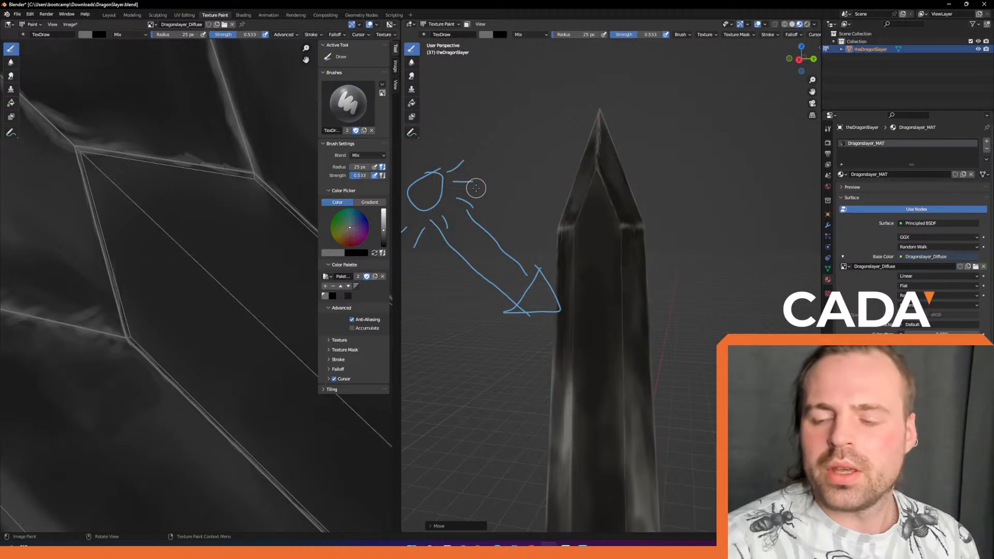
pyautogui.hotkey('ctrl', 'z')
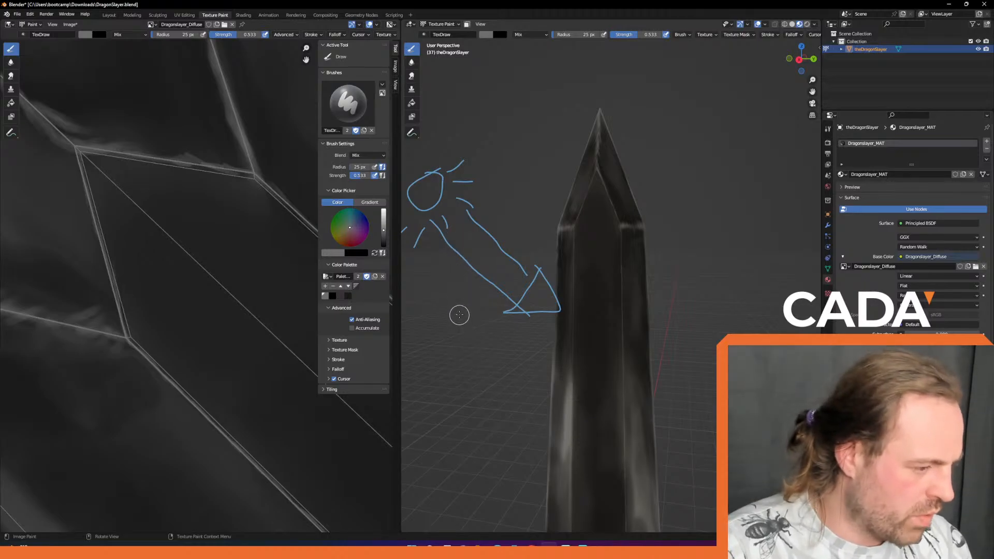
pyautogui.press('g')
pyautogui.keyDown('shift'); pyautogui.moveTo(459, 296); pyautogui.dragTo(457, 277, button='right'); pyautogui.keyUp('shift')
pyautogui.keyDown('shift'); pyautogui.moveTo(468, 339); pyautogui.dragTo(468, 238, button='middle'); pyautogui.keyUp('shift')
pyautogui.moveTo(455, 278)
pyautogui.mouseDown(button='middle')
pyautogui.moveTo(462, 273)
pyautogui.moveTo(459, 304)
pyautogui.moveTo(459, 285)
pyautogui.moveTo(448, 295)
pyautogui.mouseUp(button='middle')
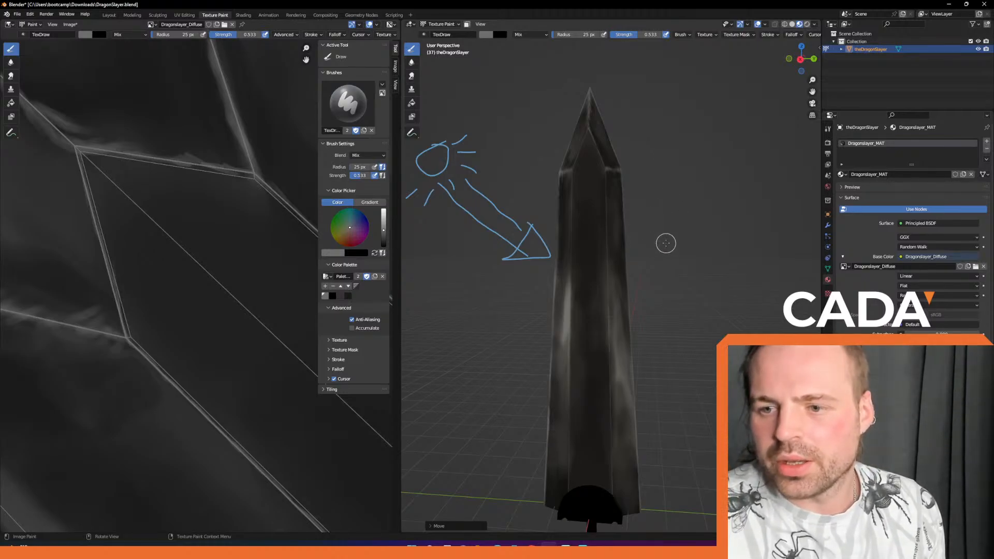
pyautogui.moveTo(717, 176); pyautogui.dragTo(668, 242, button='middle')
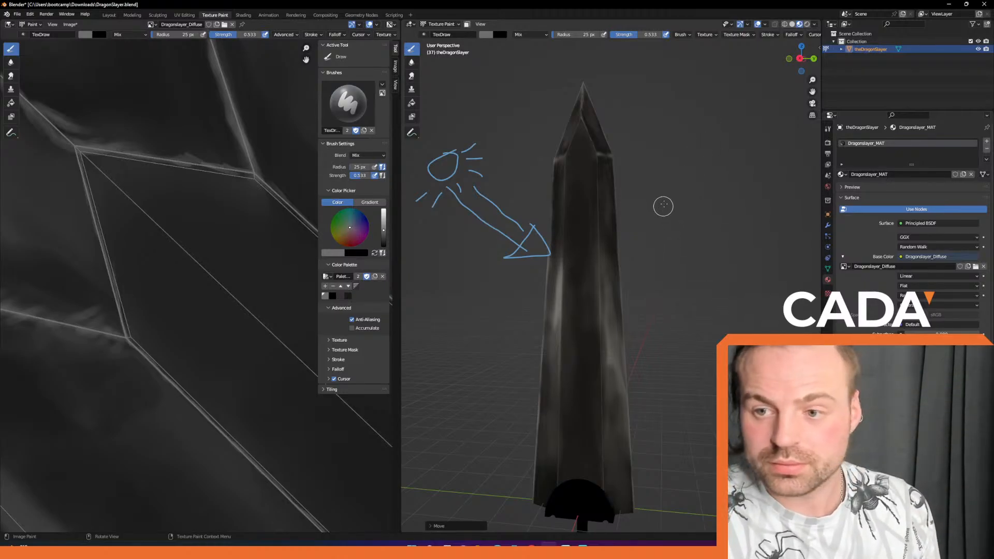
pyautogui.scroll(5, 667, 197)
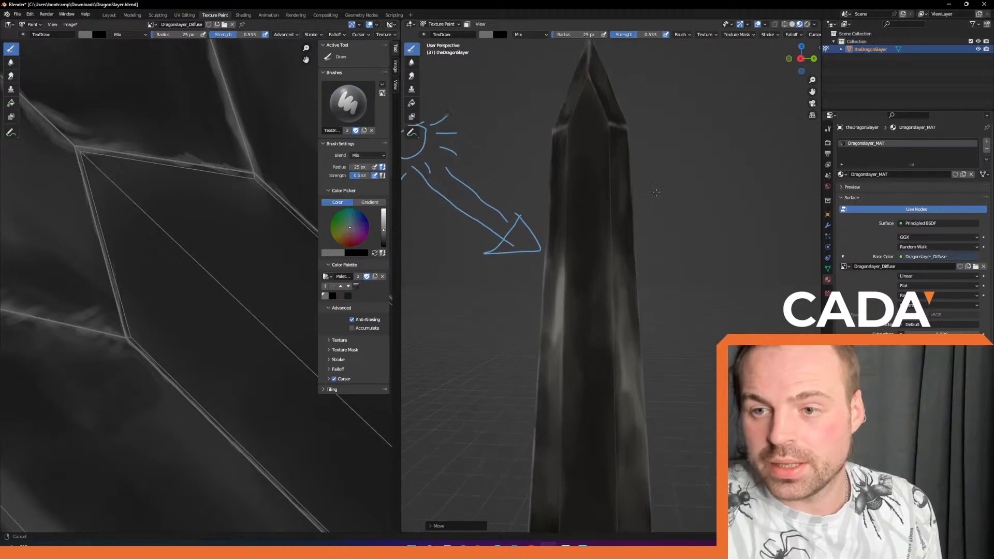
pyautogui.moveTo(659, 178); pyautogui.dragTo(677, 144, button='middle')
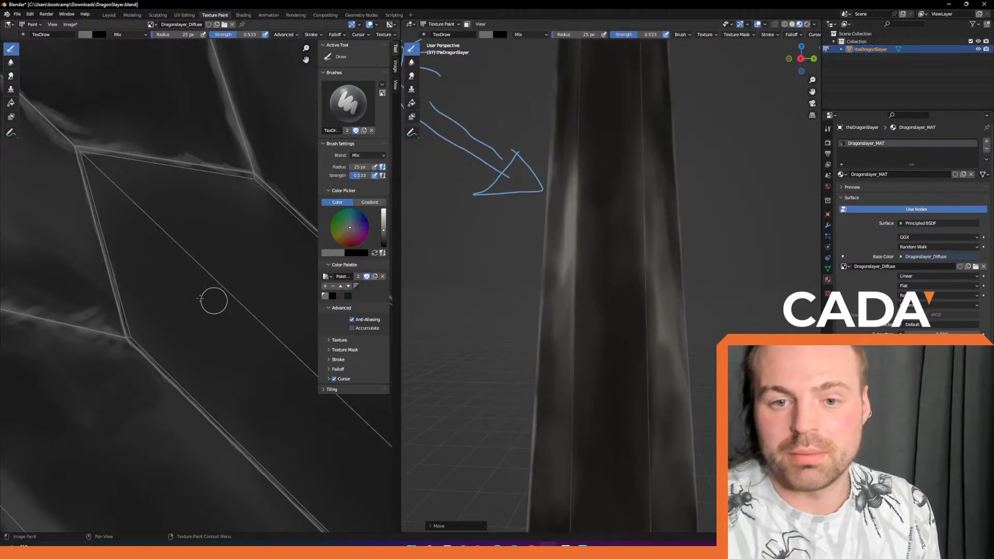
# Pick black from the palette and paint 25 px shading along the inside edges of the central facet's tip.
pyautogui.click(334, 296)
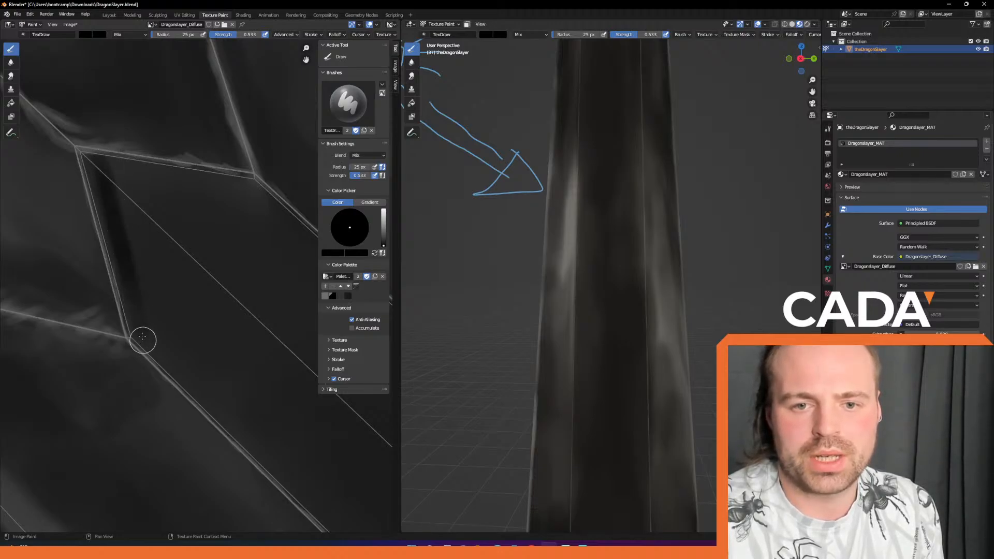
pyautogui.rightClick(185, 206)
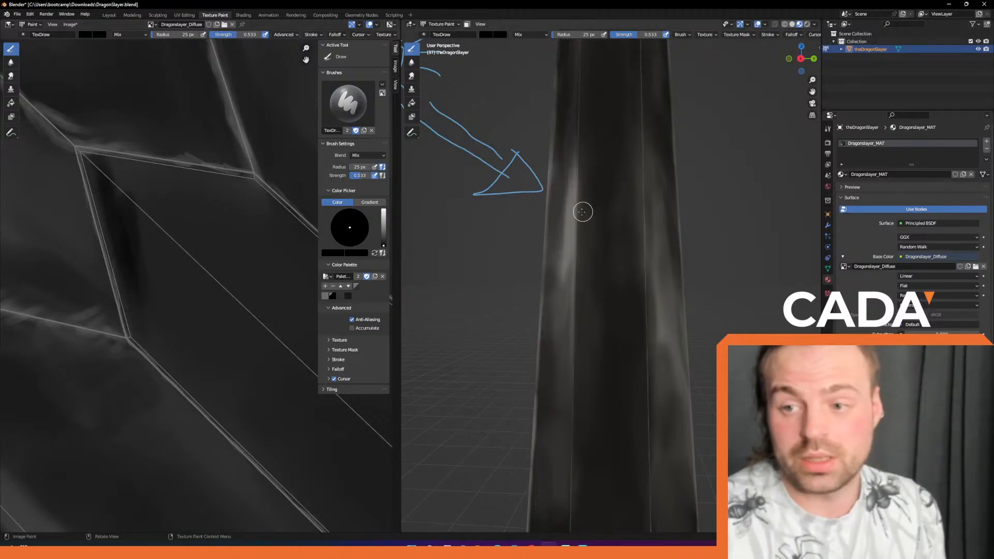
pyautogui.rightClick(636, 134)
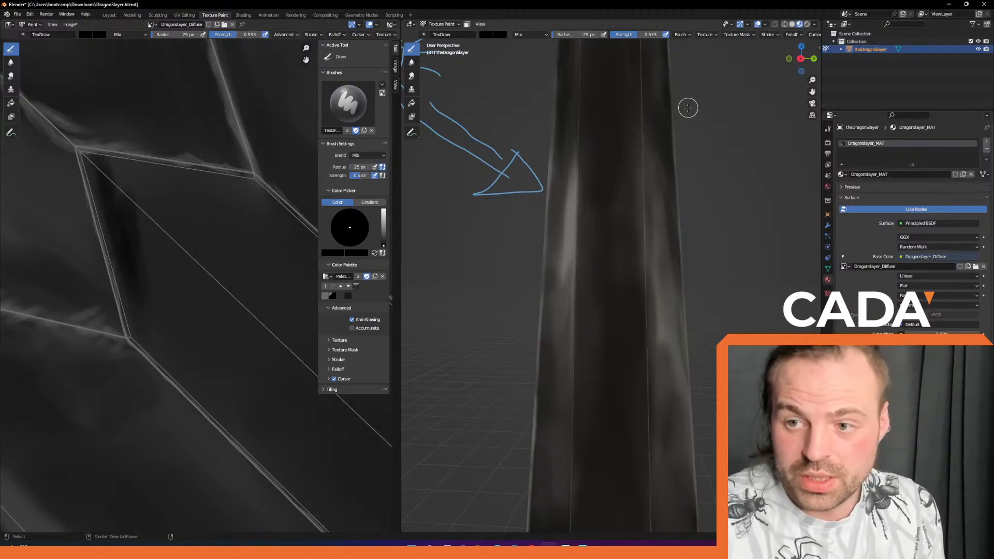
pyautogui.moveTo(698, 125)
pyautogui.mouseDown(button='middle')
pyautogui.moveTo(701, 237)
pyautogui.moveTo(691, 185)
pyautogui.moveTo(635, 184)
pyautogui.mouseUp(button='middle')
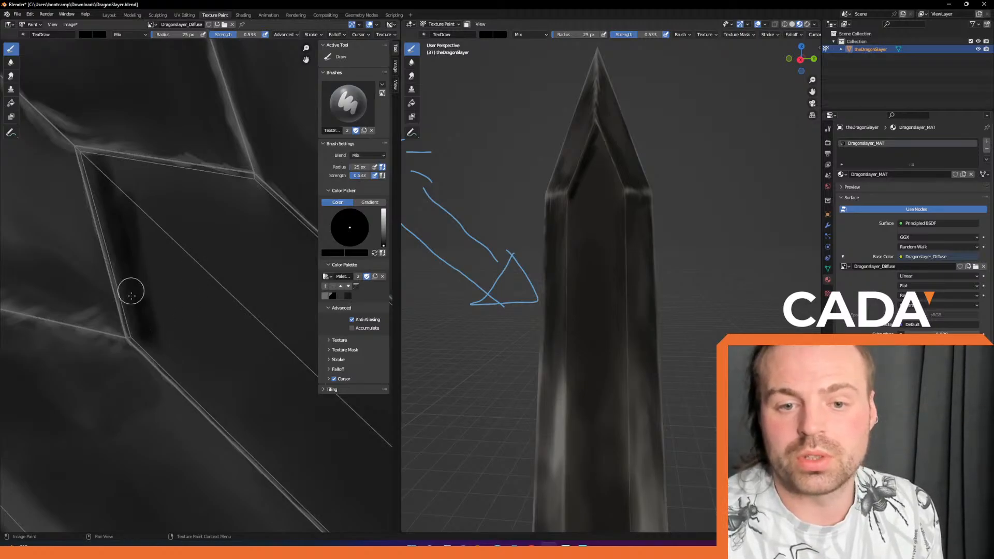
pyautogui.moveTo(149, 333); pyautogui.dragTo(246, 431)
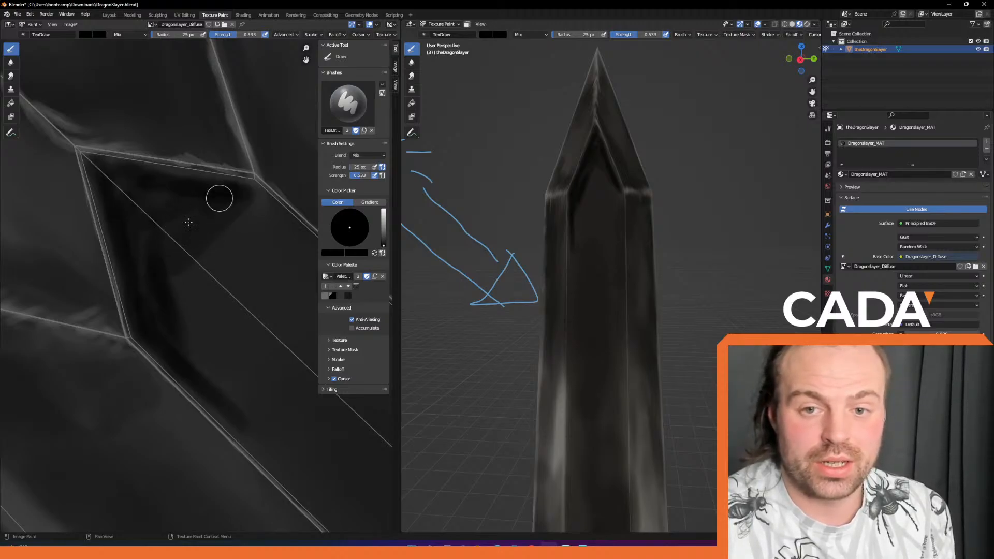
pyautogui.moveTo(148, 182); pyautogui.dragTo(129, 176)
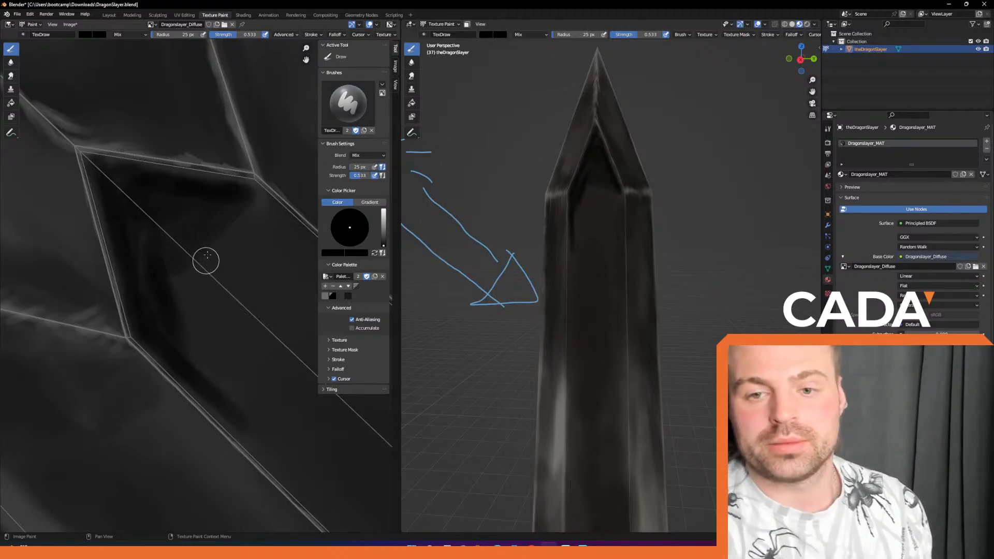
# Set the brush radius to 56 px and fill the central facet's tip area with black shading.
pyautogui.rightClick(199, 240)
pyautogui.moveTo(247, 259); pyautogui.dragTo(147, 246, button='middle')
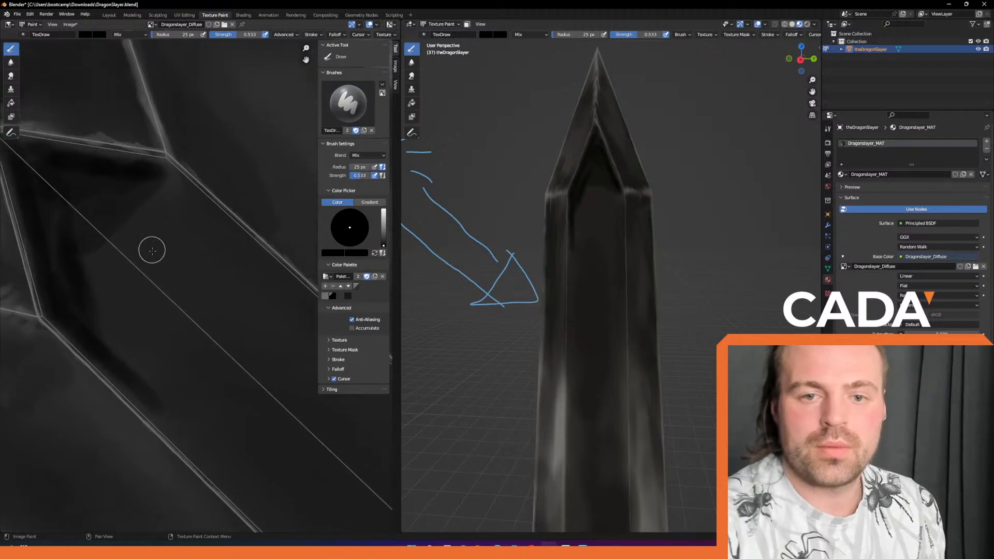
pyautogui.press('f')
pyautogui.click(189, 239)
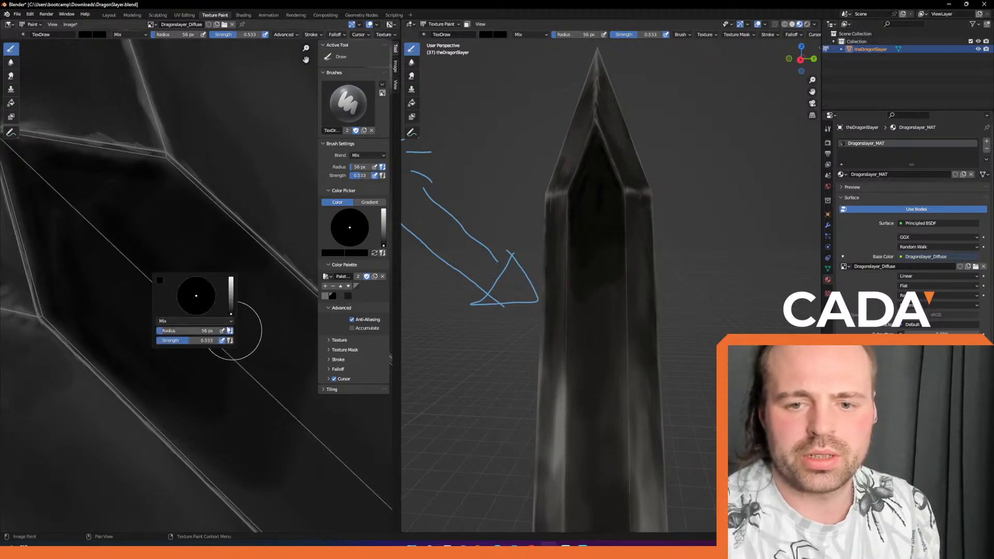
pyautogui.moveTo(221, 312); pyautogui.dragTo(141, 158, button='middle')
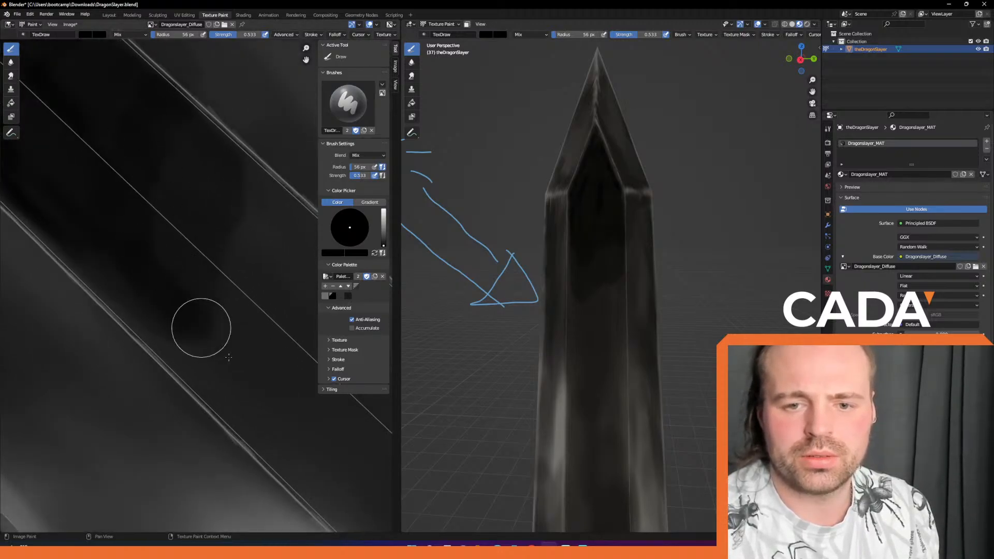
# Set the brush radius to 110 px and darken the upper stretch of the central facet with black.
pyautogui.press('f')
pyautogui.click(188, 234)
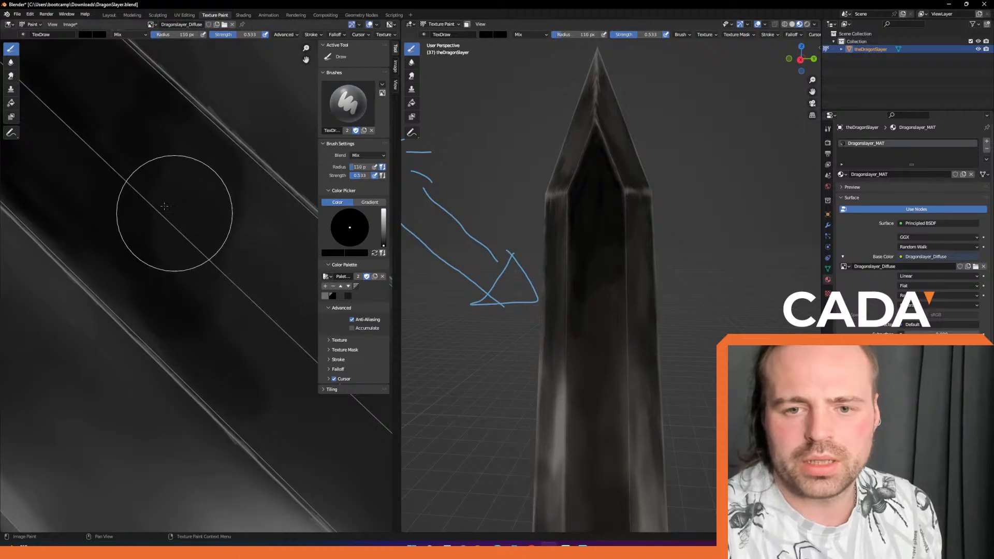
pyautogui.moveTo(270, 321); pyautogui.dragTo(257, 346)
pyautogui.moveTo(255, 344); pyautogui.dragTo(175, 247, button='middle')
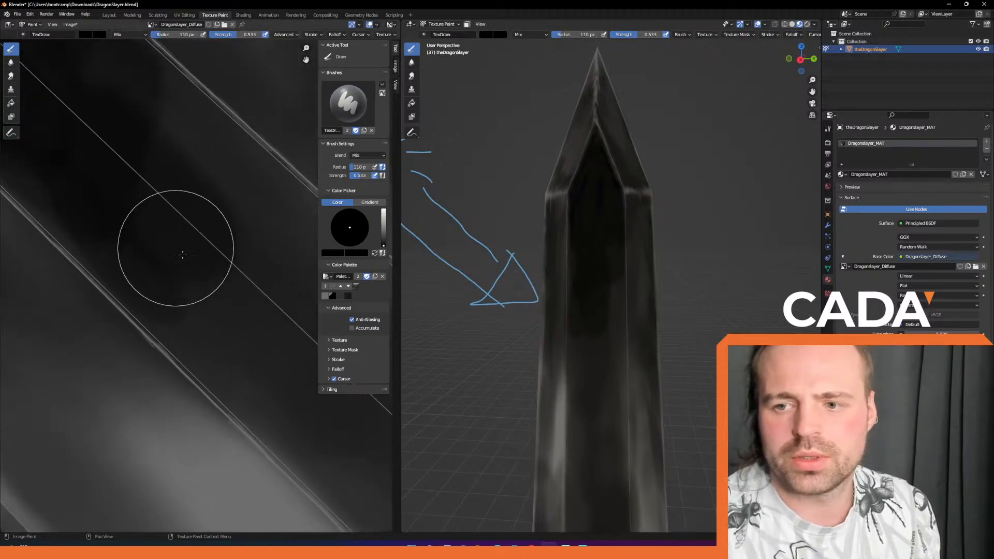
pyautogui.moveTo(278, 340)
pyautogui.mouseDown()
pyautogui.moveTo(224, 297)
pyautogui.moveTo(193, 163)
pyautogui.moveTo(145, 96)
pyautogui.moveTo(272, 245)
pyautogui.moveTo(220, 163)
pyautogui.mouseUp()
pyautogui.moveTo(219, 186); pyautogui.dragTo(208, 312, button='middle')
pyautogui.moveTo(209, 313)
pyautogui.mouseDown()
pyautogui.moveTo(90, 166)
pyautogui.moveTo(245, 352)
pyautogui.mouseUp()
pyautogui.moveTo(245, 353)
pyautogui.mouseDown(button='middle')
pyautogui.moveTo(189, 299)
pyautogui.moveTo(151, 202)
pyautogui.mouseUp(button='middle')
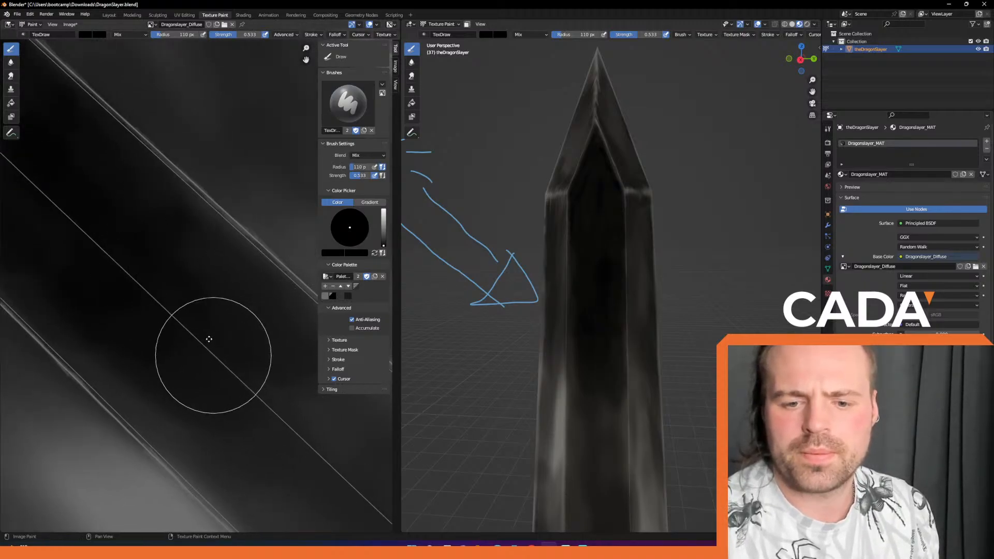
pyautogui.moveTo(145, 242)
pyautogui.mouseDown()
pyautogui.moveTo(217, 359)
pyautogui.moveTo(87, 267)
pyautogui.mouseUp()
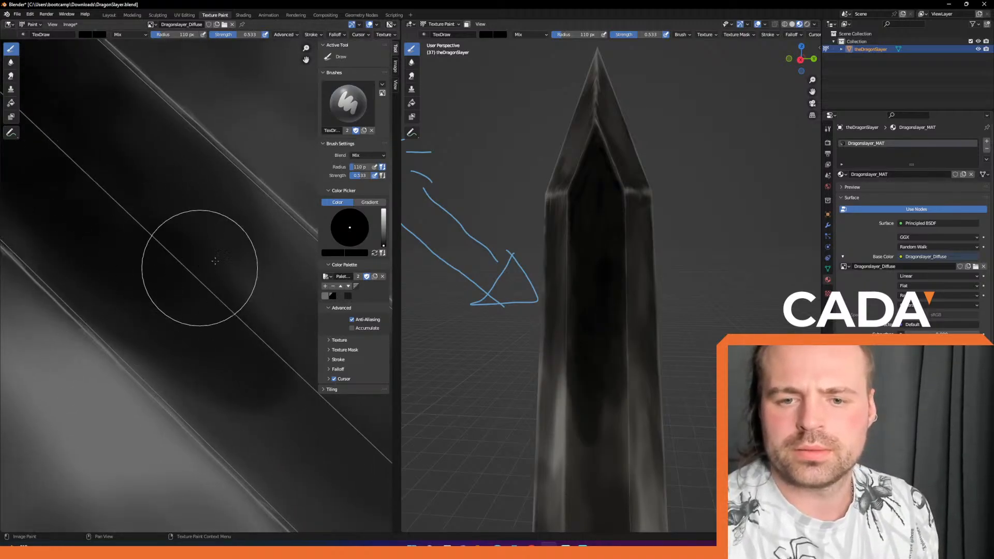
# Continue the 110 px black shading down the central facet through the middle of the blade.
pyautogui.moveTo(204, 268); pyautogui.dragTo(126, 291, button='middle')
pyautogui.moveTo(79, 236); pyautogui.dragTo(217, 332)
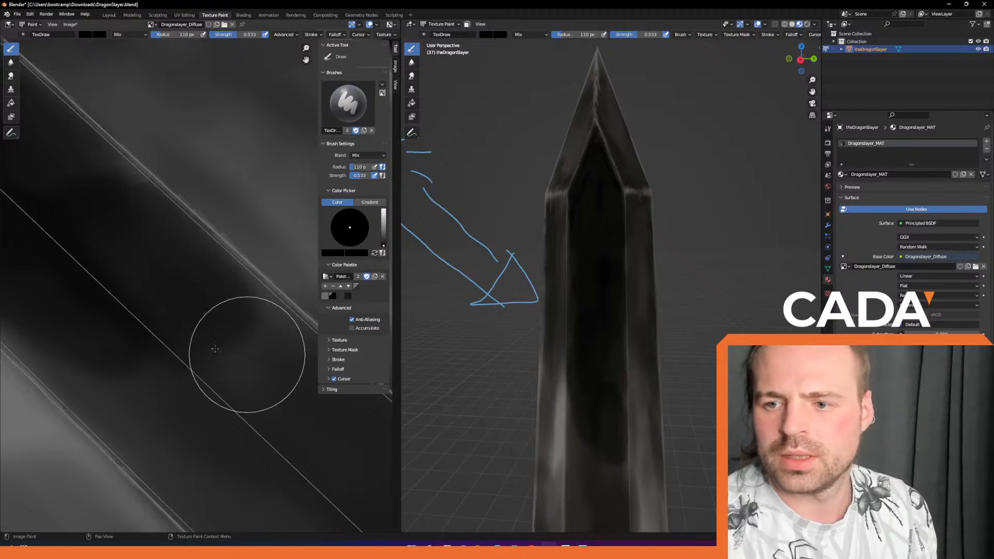
pyautogui.moveTo(227, 344); pyautogui.dragTo(78, 210, button='middle')
pyautogui.moveTo(71, 228)
pyautogui.mouseDown()
pyautogui.moveTo(145, 317)
pyautogui.moveTo(148, 231)
pyautogui.moveTo(241, 324)
pyautogui.moveTo(289, 391)
pyautogui.mouseUp()
pyautogui.moveTo(199, 331); pyautogui.dragTo(150, 225, button='middle')
pyautogui.moveTo(145, 222)
pyautogui.mouseDown()
pyautogui.moveTo(158, 257)
pyautogui.moveTo(248, 363)
pyautogui.moveTo(206, 362)
pyautogui.moveTo(189, 344)
pyautogui.mouseUp()
pyautogui.moveTo(189, 342); pyautogui.dragTo(280, 397, button='middle')
pyautogui.moveTo(106, 220)
pyautogui.mouseDown()
pyautogui.moveTo(185, 321)
pyautogui.moveTo(56, 206)
pyautogui.mouseUp()
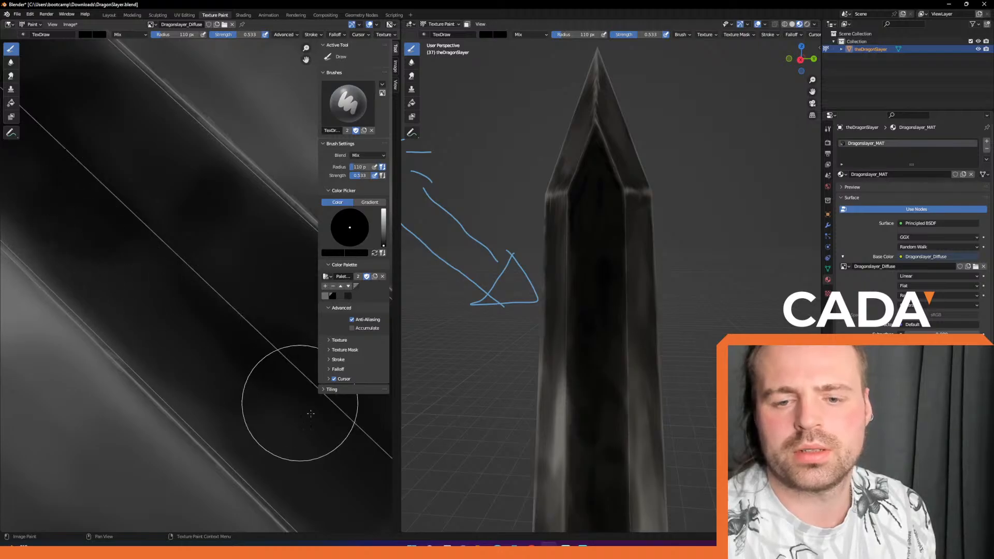
# Extend the black shading over the lower stretch of the central facet with broad 110 px strokes.
pyautogui.moveTo(305, 409); pyautogui.dragTo(145, 269, button='middle')
pyautogui.moveTo(239, 370); pyautogui.dragTo(122, 245, button='middle')
pyautogui.moveTo(62, 181)
pyautogui.mouseDown()
pyautogui.moveTo(206, 390)
pyautogui.moveTo(252, 393)
pyautogui.mouseUp()
pyautogui.moveTo(252, 393); pyautogui.dragTo(147, 295, button='middle')
pyautogui.moveTo(160, 320)
pyautogui.mouseDown()
pyautogui.moveTo(306, 455)
pyautogui.moveTo(231, 284)
pyautogui.moveTo(250, 203)
pyautogui.moveTo(207, 206)
pyautogui.mouseUp()
pyautogui.moveTo(183, 173); pyautogui.dragTo(300, 299, button='middle')
pyautogui.moveTo(300, 300)
pyautogui.mouseDown()
pyautogui.moveTo(244, 259)
pyautogui.moveTo(115, 126)
pyautogui.mouseUp()
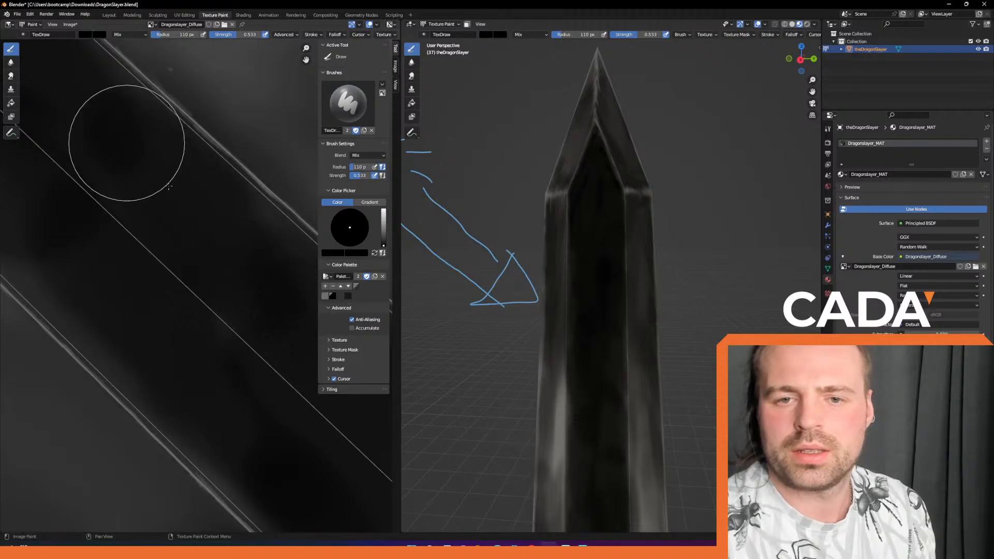
# Paint further black strokes over the remaining lighter patches of the central facet.
pyautogui.moveTo(256, 348); pyautogui.dragTo(209, 253, button='middle')
pyautogui.moveTo(209, 253); pyautogui.dragTo(262, 290)
pyautogui.moveTo(262, 327); pyautogui.dragTo(153, 278, button='middle')
pyautogui.moveTo(220, 329)
pyautogui.mouseDown()
pyautogui.moveTo(248, 333)
pyautogui.moveTo(250, 277)
pyautogui.moveTo(178, 373)
pyautogui.moveTo(90, 347)
pyautogui.mouseUp()
pyautogui.moveTo(57, 155)
pyautogui.mouseDown(button='middle')
pyautogui.moveTo(148, 255)
pyautogui.moveTo(199, 333)
pyautogui.moveTo(337, 365)
pyautogui.mouseUp(button='middle')
pyautogui.moveTo(78, 270)
pyautogui.mouseDown(button='middle')
pyautogui.moveTo(158, 290)
pyautogui.moveTo(281, 363)
pyautogui.mouseUp(button='middle')
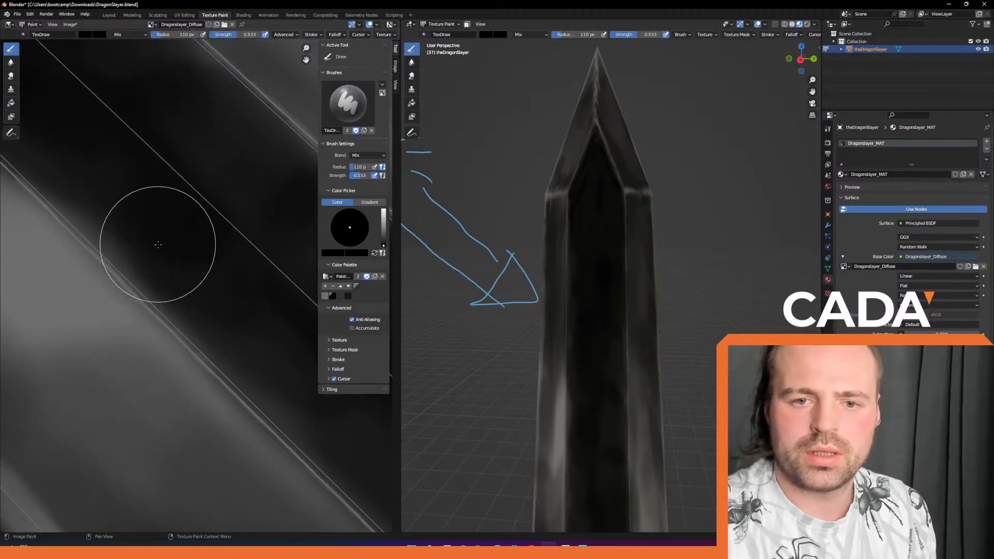
# Pick dark grey from the palette, set the brush strength to 1.000 and paint the striped UV island beside the blade.
pyautogui.moveTo(178, 295)
pyautogui.mouseDown(button='middle')
pyautogui.moveTo(227, 294)
pyautogui.moveTo(224, 316)
pyautogui.mouseUp(button='middle')
pyautogui.keyDown('ctrl'); pyautogui.moveTo(191, 202); pyautogui.dragTo(178, 254, button='middle'); pyautogui.keyUp('ctrl')
pyautogui.moveTo(629, 316); pyautogui.dragTo(620, 339, button='middle')
pyautogui.moveTo(221, 194); pyautogui.dragTo(211, 265, button='middle')
pyautogui.scroll(6, 221, 206)
pyautogui.click(347, 296)
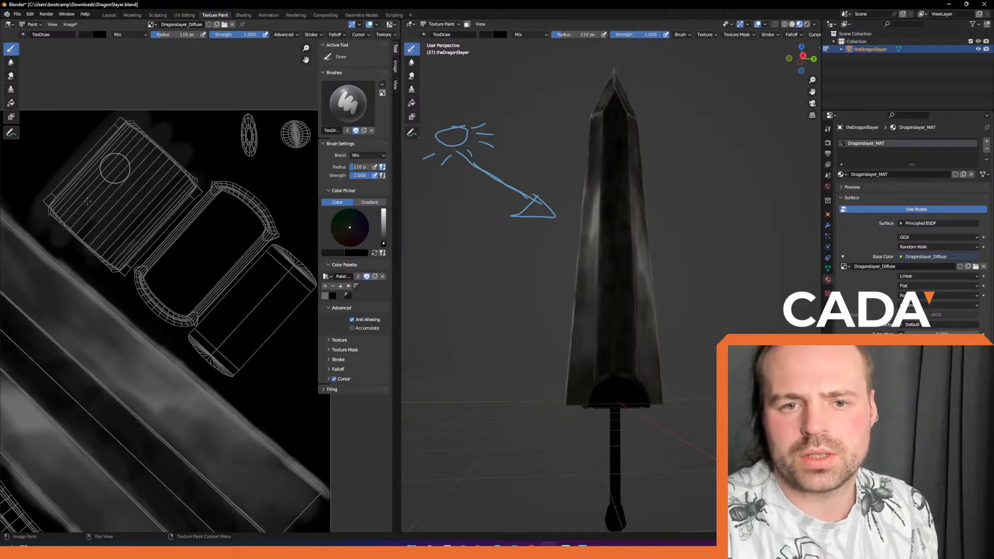
pyautogui.moveTo(601, 279); pyautogui.dragTo(594, 422, button='middle')
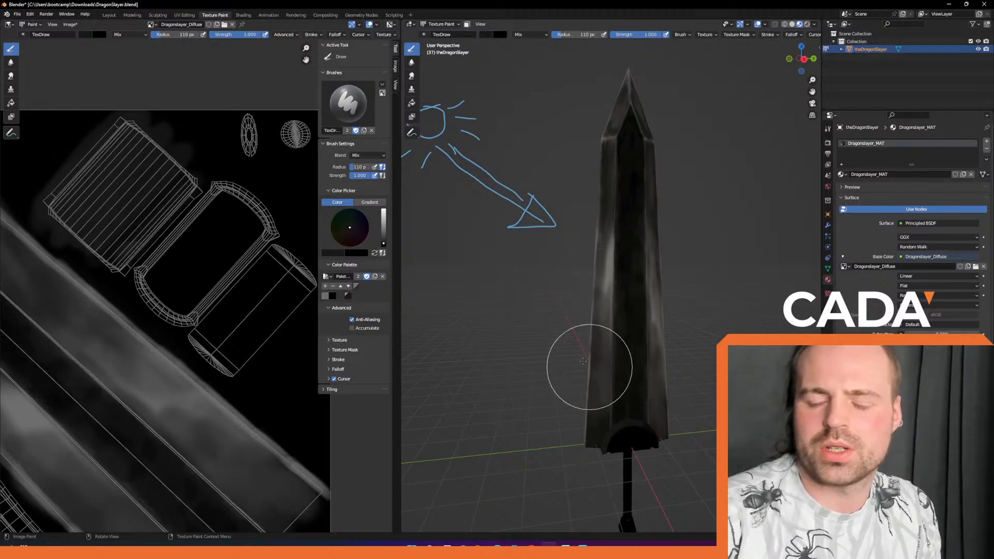
# Pick black from the palette and darken the striped UV island with 110 px strokes.
pyautogui.moveTo(492, 259); pyautogui.dragTo(455, 274, button='middle')
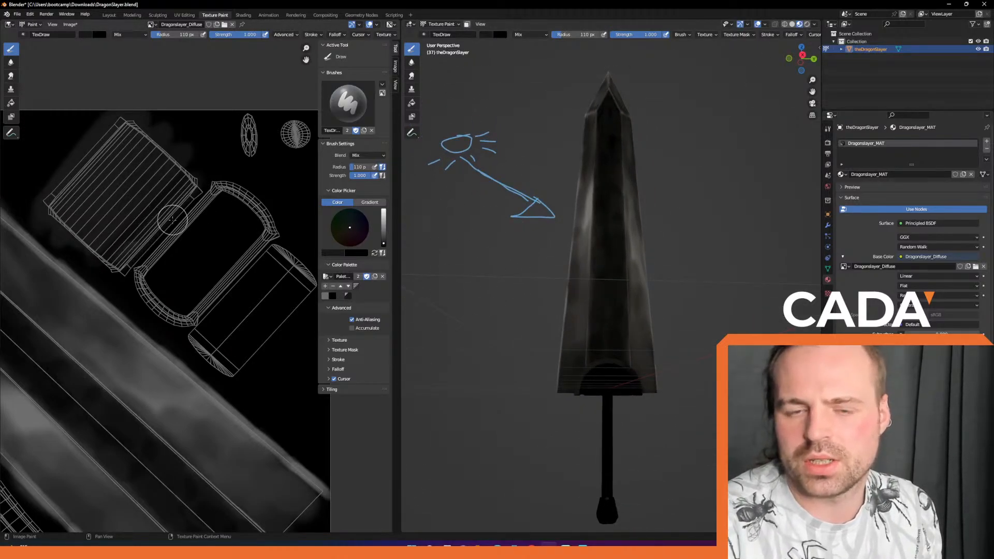
pyautogui.click(331, 295)
pyautogui.moveTo(46, 186); pyautogui.dragTo(148, 157)
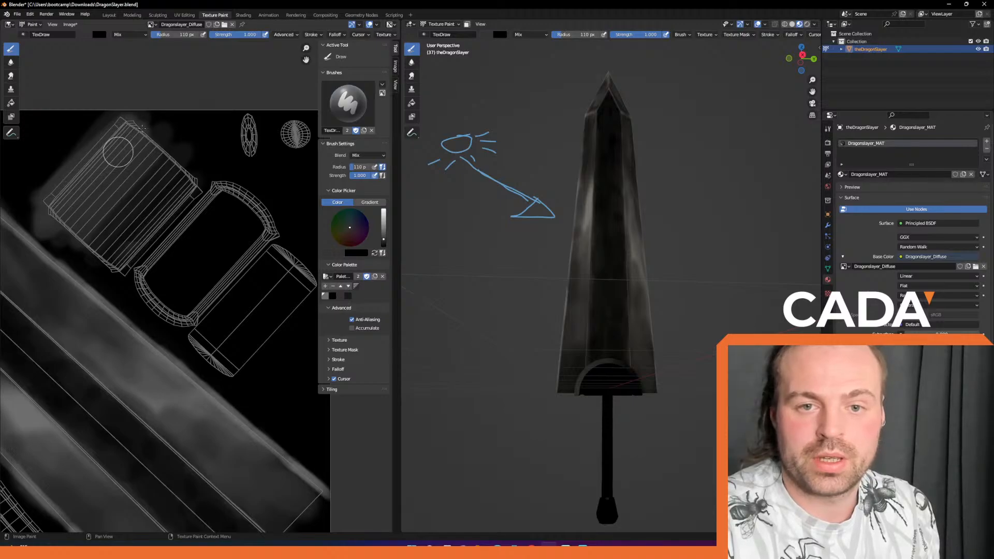
pyautogui.moveTo(526, 277)
pyautogui.mouseDown(button='middle')
pyautogui.moveTo(521, 295)
pyautogui.moveTo(563, 371)
pyautogui.moveTo(579, 295)
pyautogui.moveTo(621, 251)
pyautogui.mouseUp(button='middle')
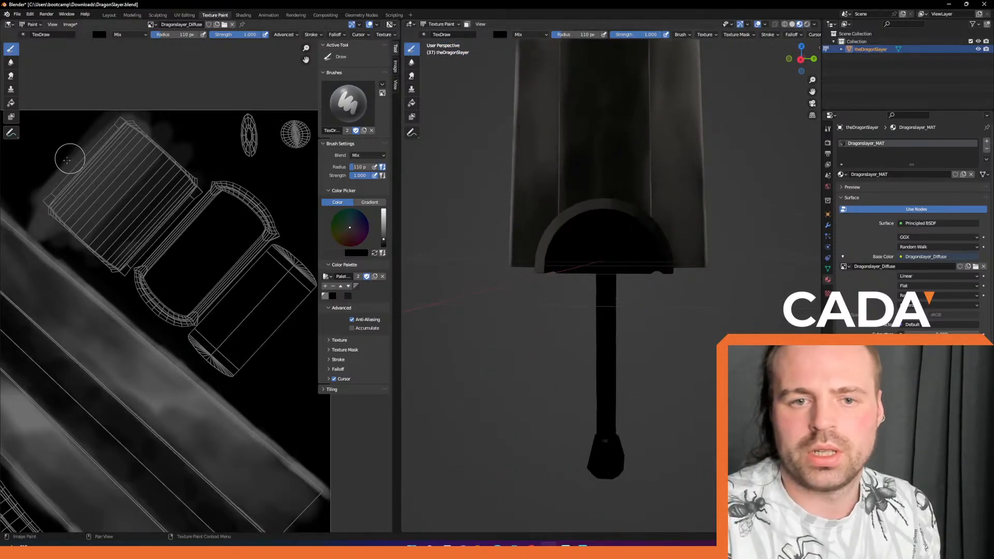
# Change the brush colour to light grey, set the strength to 0.222 and paint a soft highlight along the striped UV island.
pyautogui.moveTo(383, 239); pyautogui.dragTo(362, 212)
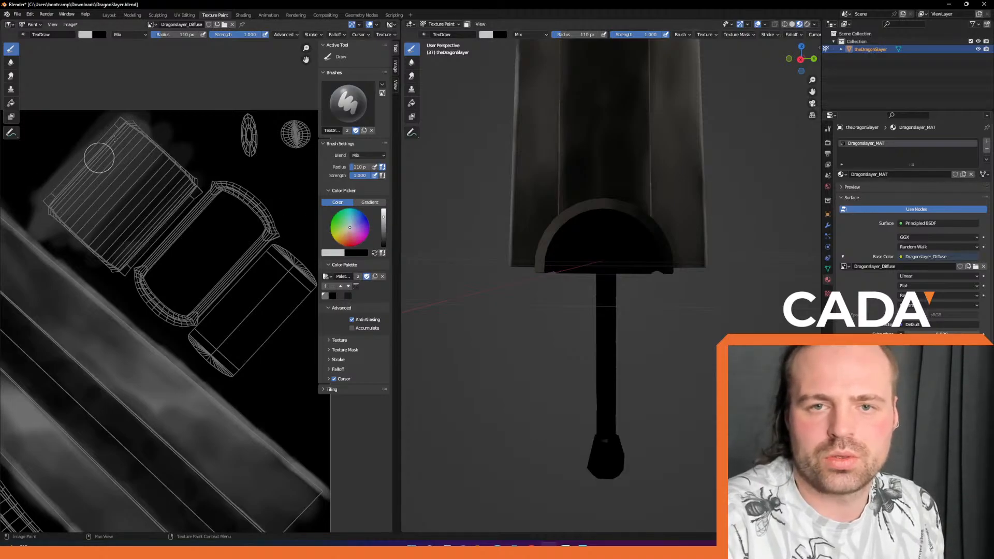
pyautogui.moveTo(243, 36); pyautogui.dragTo(206, 46)
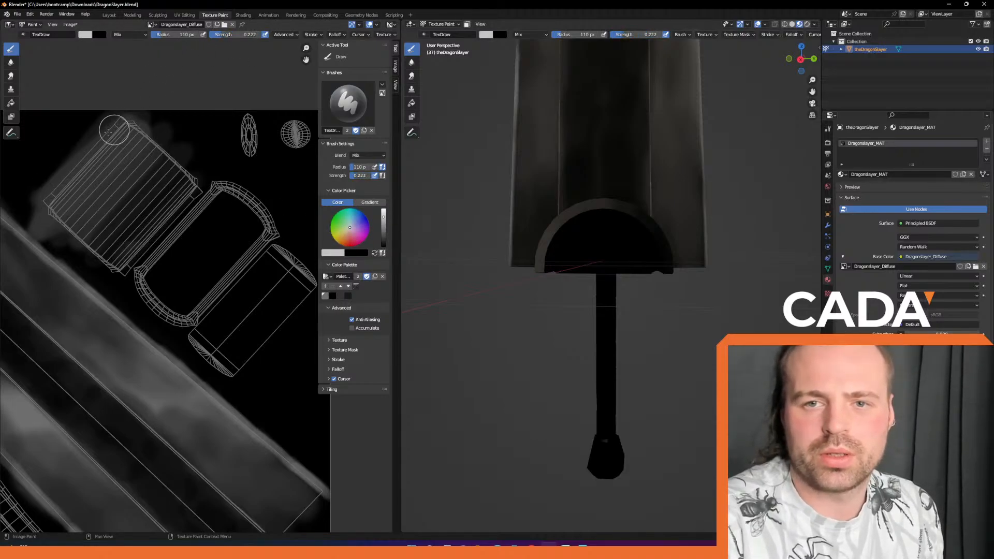
pyautogui.moveTo(52, 215)
pyautogui.mouseDown()
pyautogui.moveTo(145, 127)
pyautogui.moveTo(67, 211)
pyautogui.moveTo(137, 142)
pyautogui.moveTo(101, 191)
pyautogui.mouseUp()
pyautogui.keyDown('ctrl'); pyautogui.moveTo(120, 157); pyautogui.dragTo(78, 220); pyautogui.keyUp('ctrl')
pyautogui.keyDown('ctrl'); pyautogui.moveTo(98, 171); pyautogui.dragTo(72, 221); pyautogui.keyUp('ctrl')
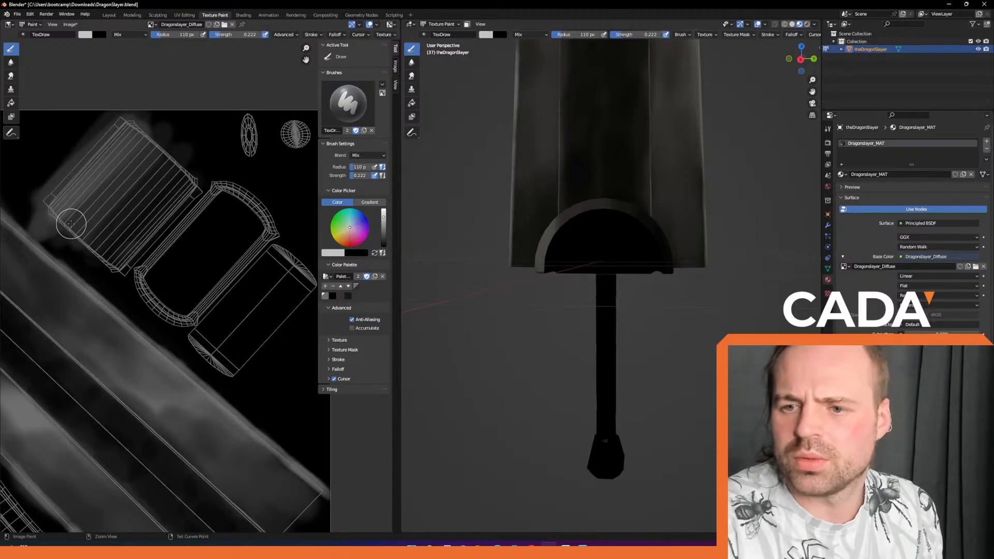
pyautogui.hotkey('ctrl', 'z')
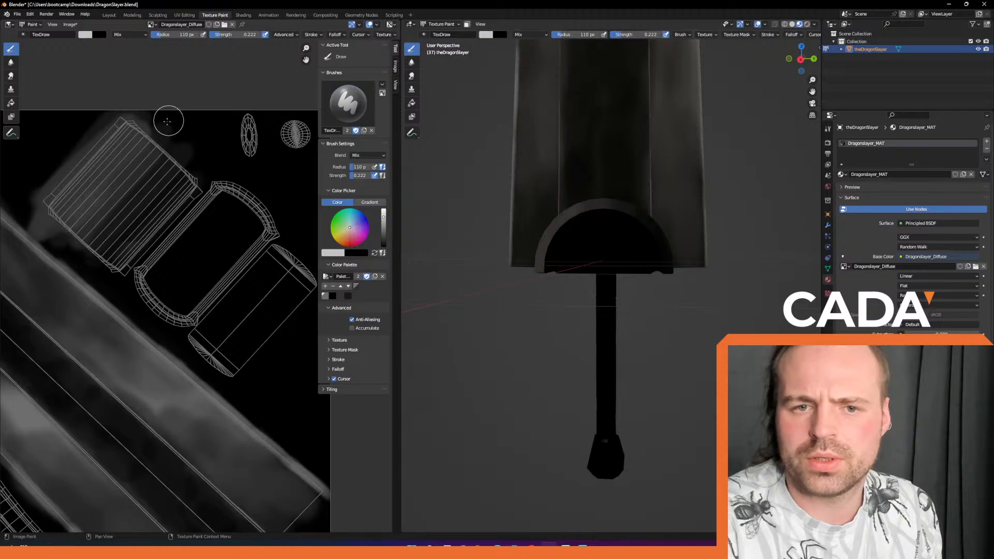
pyautogui.moveTo(110, 179)
pyautogui.mouseDown()
pyautogui.moveTo(155, 129)
pyautogui.moveTo(62, 222)
pyautogui.moveTo(140, 137)
pyautogui.moveTo(125, 160)
pyautogui.mouseUp()
pyautogui.moveTo(569, 228)
pyautogui.mouseDown(button='middle')
pyautogui.moveTo(607, 225)
pyautogui.moveTo(553, 212)
pyautogui.moveTo(588, 204)
pyautogui.moveTo(615, 263)
pyautogui.mouseUp(button='middle')
# Brighten the brush colour, paint a narrower 45 px highlight within the striped island's soft highlight and sample its grey into the palette.
pyautogui.click(383, 215)
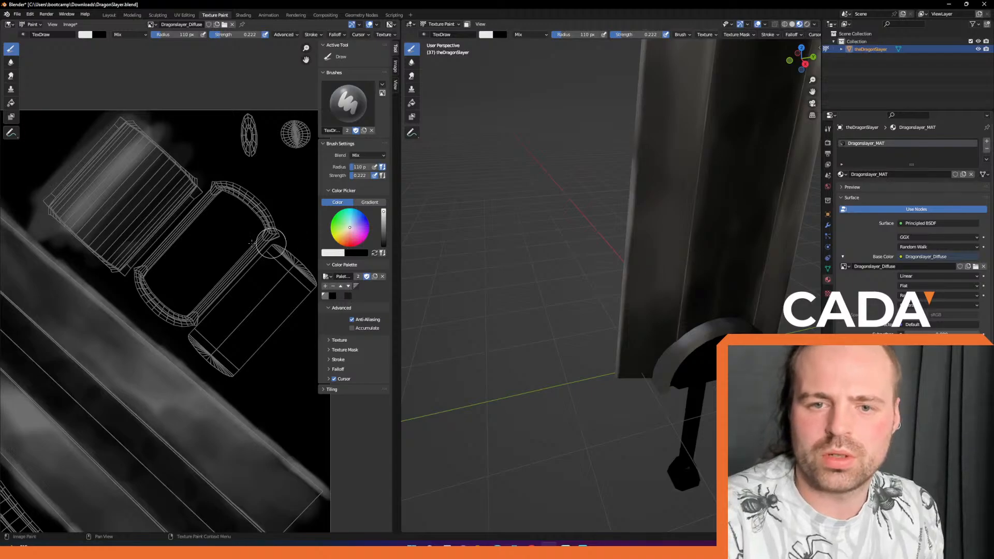
pyautogui.press('f')
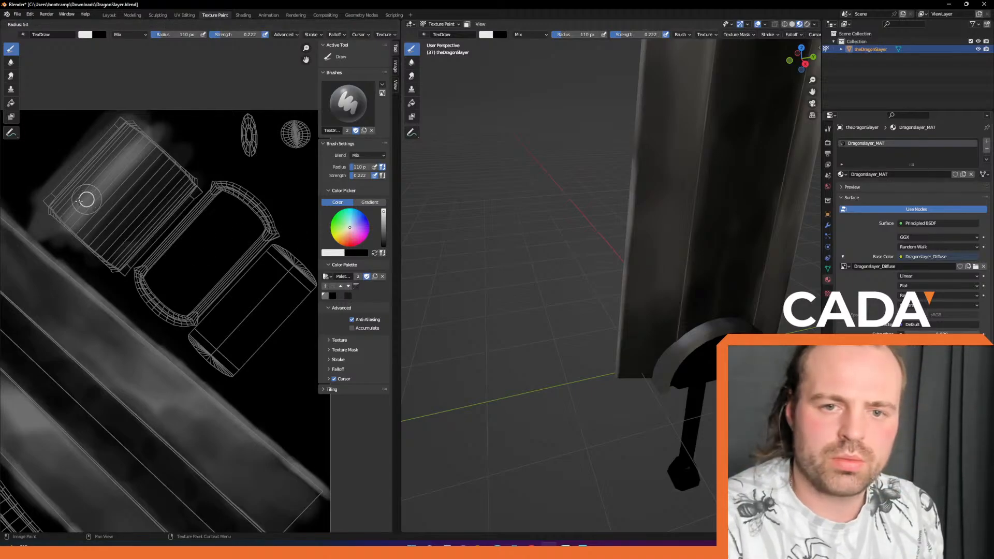
pyautogui.click(74, 205)
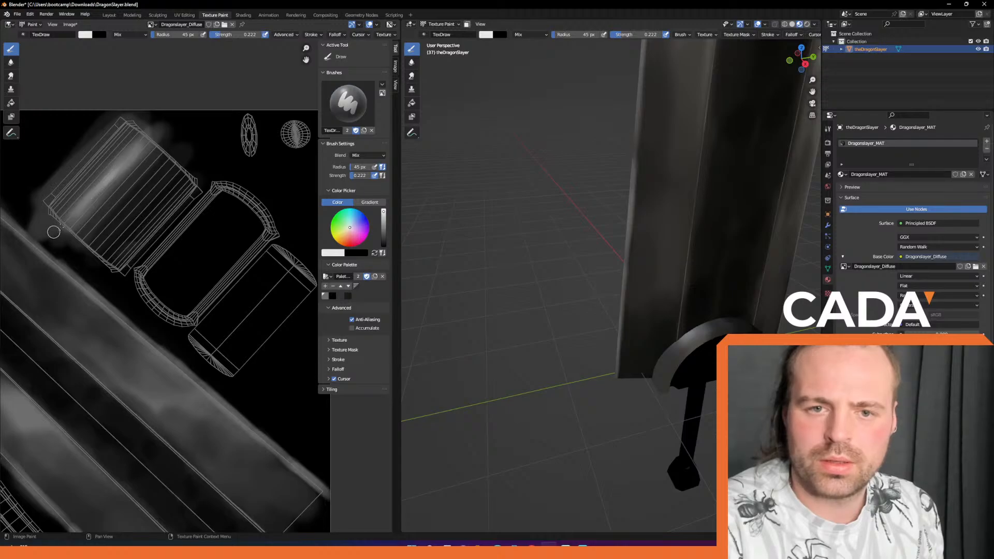
pyautogui.moveTo(488, 271)
pyautogui.mouseDown(button='middle')
pyautogui.moveTo(609, 233)
pyautogui.moveTo(527, 226)
pyautogui.moveTo(572, 185)
pyautogui.moveTo(650, 237)
pyautogui.mouseUp(button='middle')
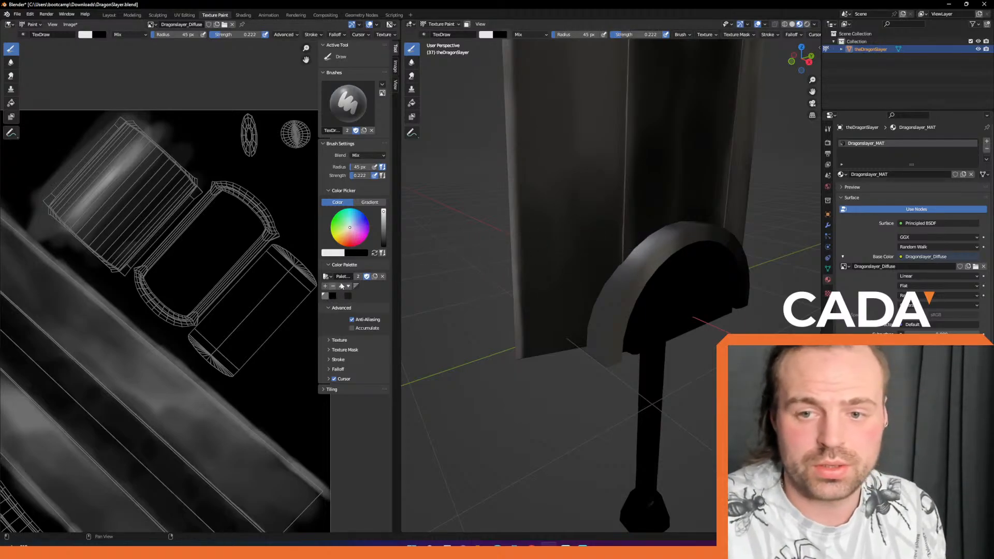
pyautogui.press('s')
pyautogui.click(107, 178)
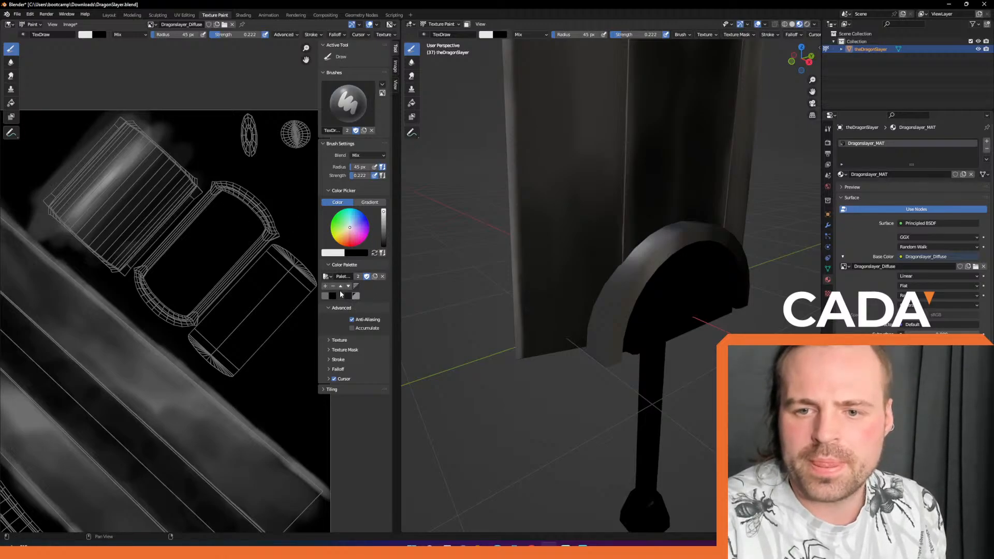
# Pick mid grey from the palette, set the brush strength to 1.000 and paint the border of the frame-shaped UV island.
pyautogui.click(325, 296)
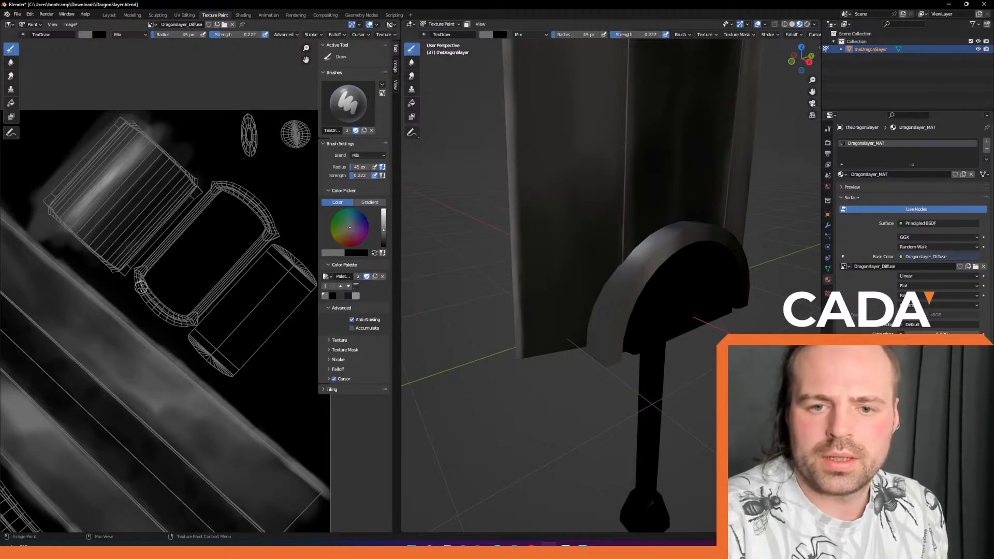
pyautogui.moveTo(223, 36); pyautogui.dragTo(286, 34)
pyautogui.moveTo(155, 256)
pyautogui.mouseDown()
pyautogui.moveTo(142, 267)
pyautogui.moveTo(223, 178)
pyautogui.mouseUp()
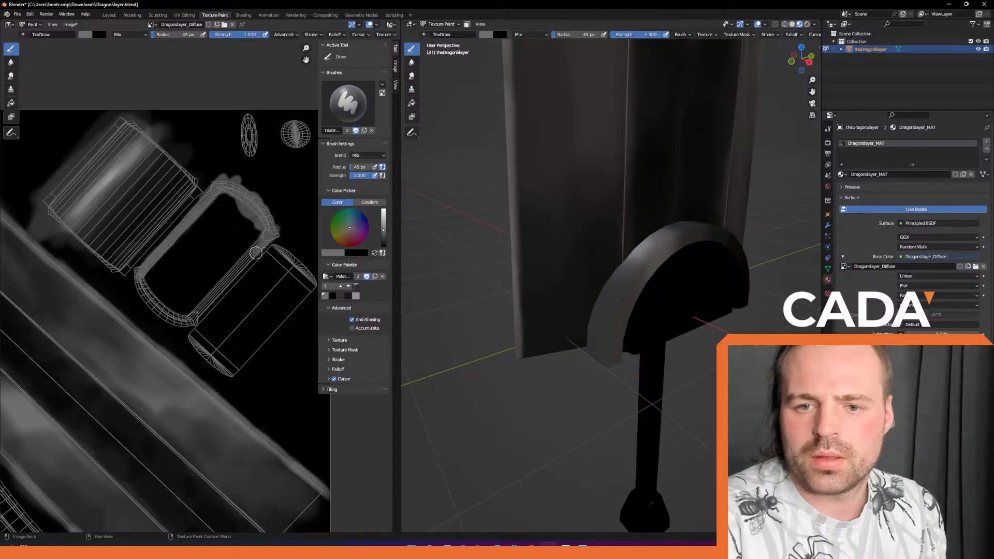
pyautogui.moveTo(239, 263); pyautogui.dragTo(199, 311)
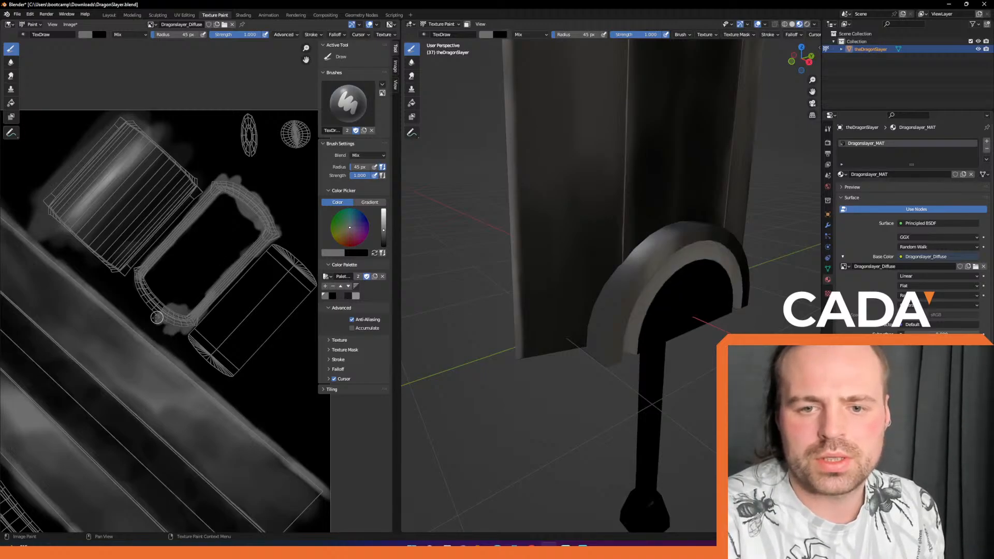
pyautogui.moveTo(139, 295); pyautogui.dragTo(142, 271)
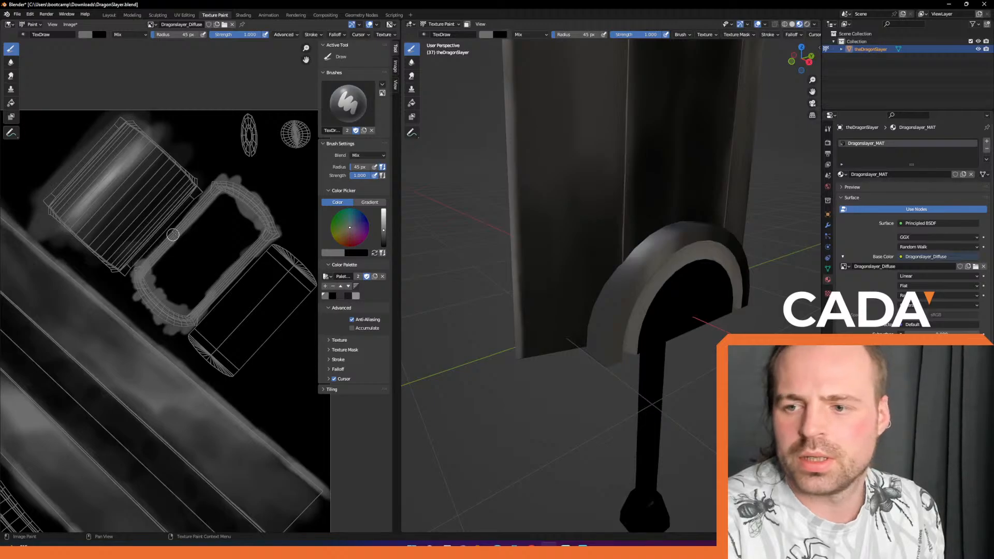
# Paint lighter grey from the palette on the frame-shaped island's curved ends, and even out its border with mid grey.
pyautogui.moveTo(192, 274); pyautogui.dragTo(172, 258, button='middle')
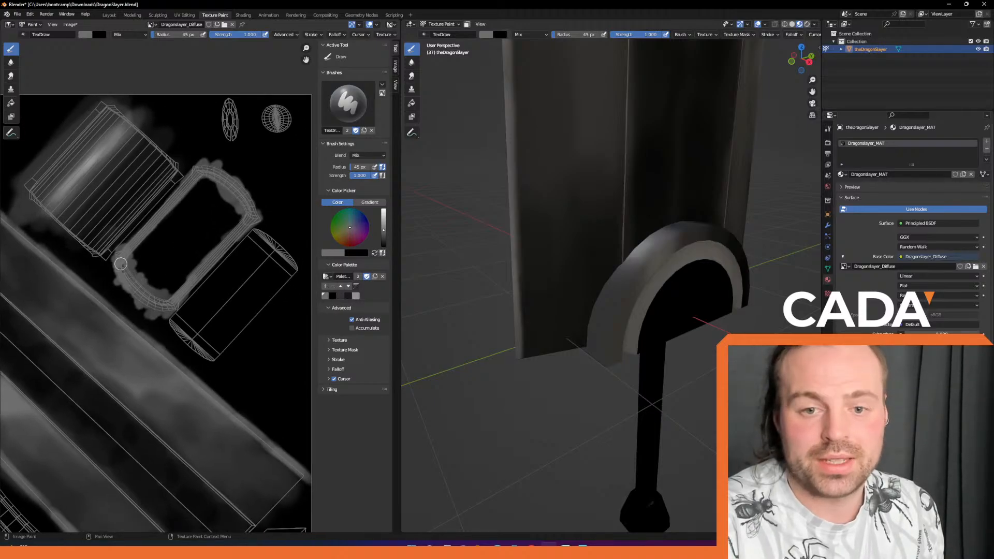
pyautogui.moveTo(165, 209)
pyautogui.mouseDown()
pyautogui.moveTo(194, 179)
pyautogui.moveTo(228, 171)
pyautogui.mouseUp()
pyautogui.rightClick(200, 192)
pyautogui.moveTo(266, 215); pyautogui.dragTo(231, 175, button='middle')
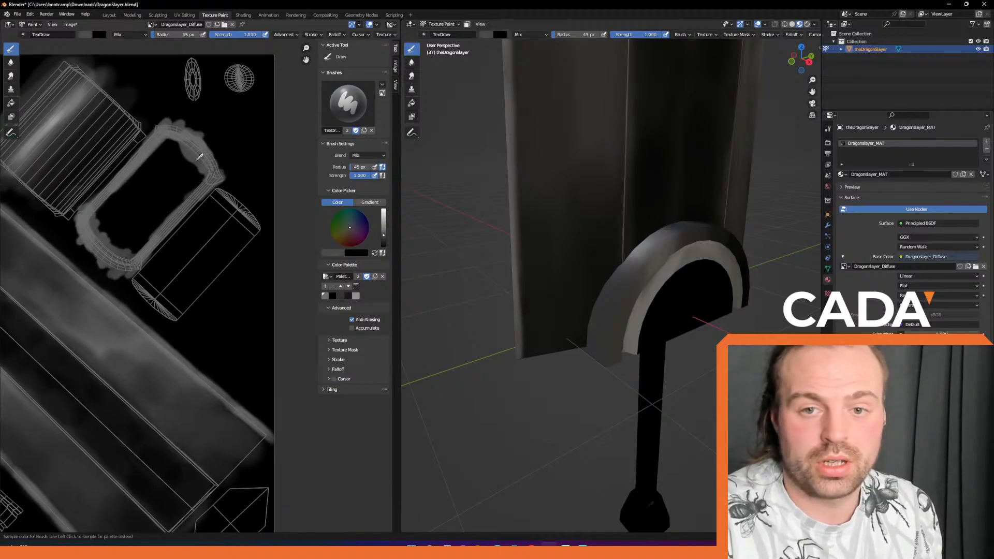
pyautogui.click(356, 297)
pyautogui.moveTo(202, 156)
pyautogui.mouseDown()
pyautogui.moveTo(171, 126)
pyautogui.moveTo(183, 137)
pyautogui.mouseUp()
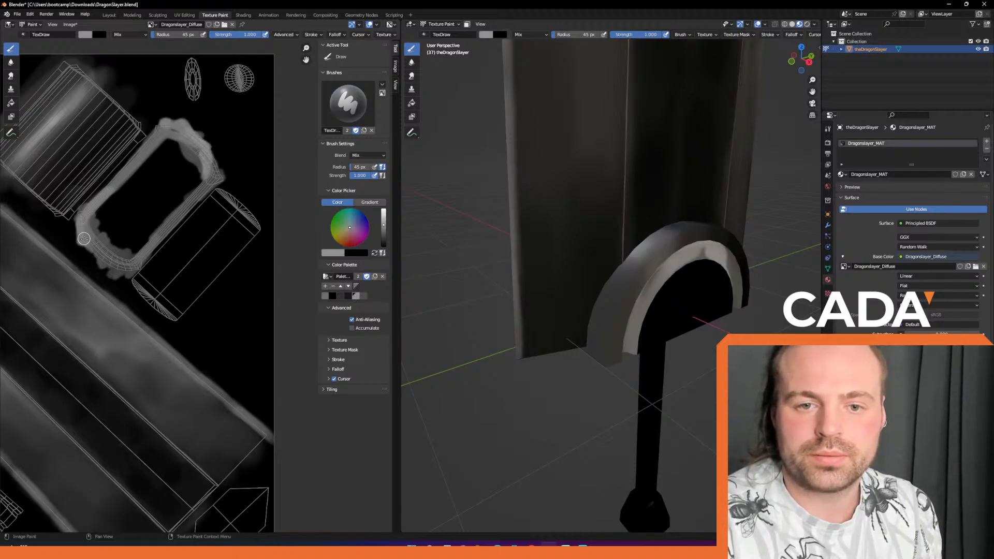
pyautogui.click(325, 296)
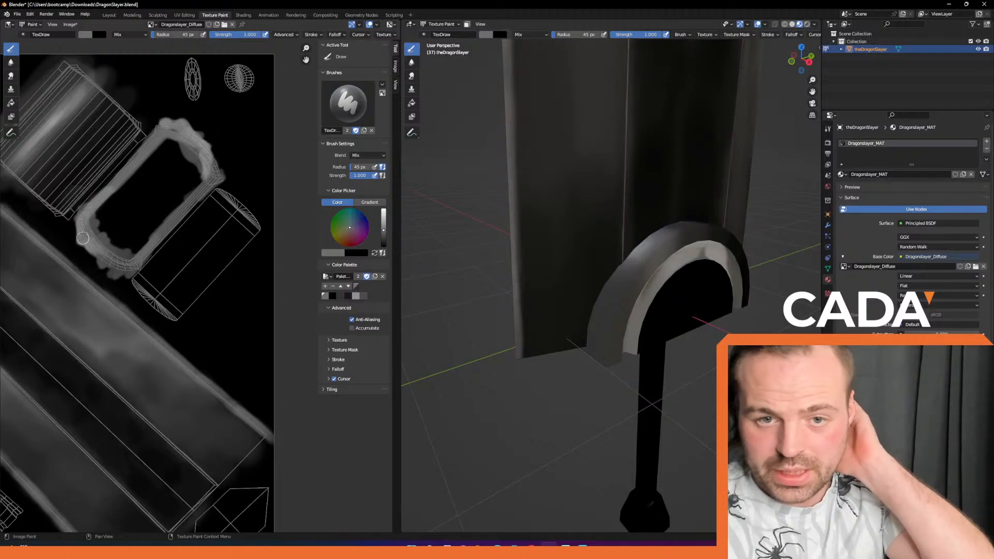
pyautogui.moveTo(133, 170)
pyautogui.mouseDown()
pyautogui.moveTo(168, 144)
pyautogui.moveTo(210, 150)
pyautogui.moveTo(216, 163)
pyautogui.mouseUp()
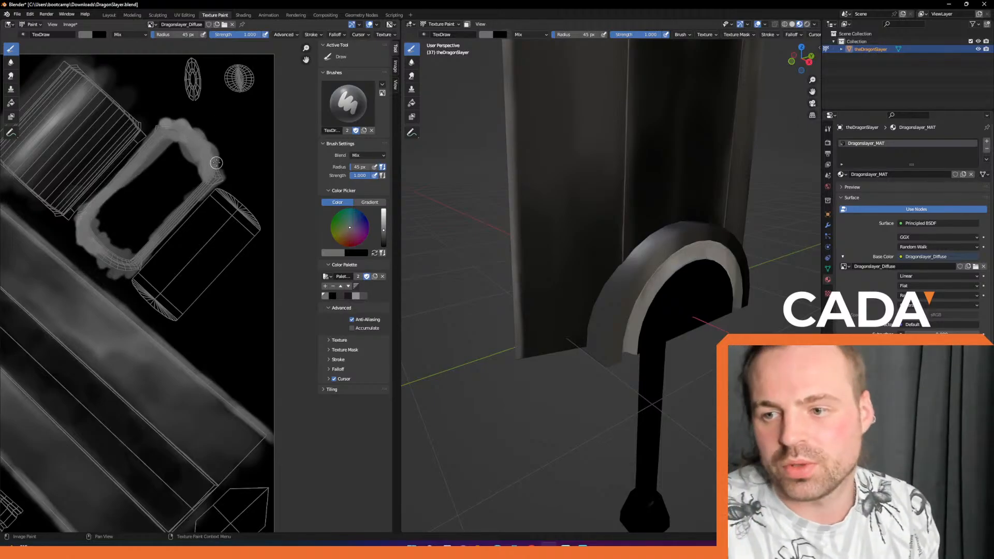
# Set the brush radius to 139 px and paint the rectangular UV island beside the frame mid grey, finishing it with dark grey.
pyautogui.moveTo(228, 218); pyautogui.dragTo(239, 181, button='middle')
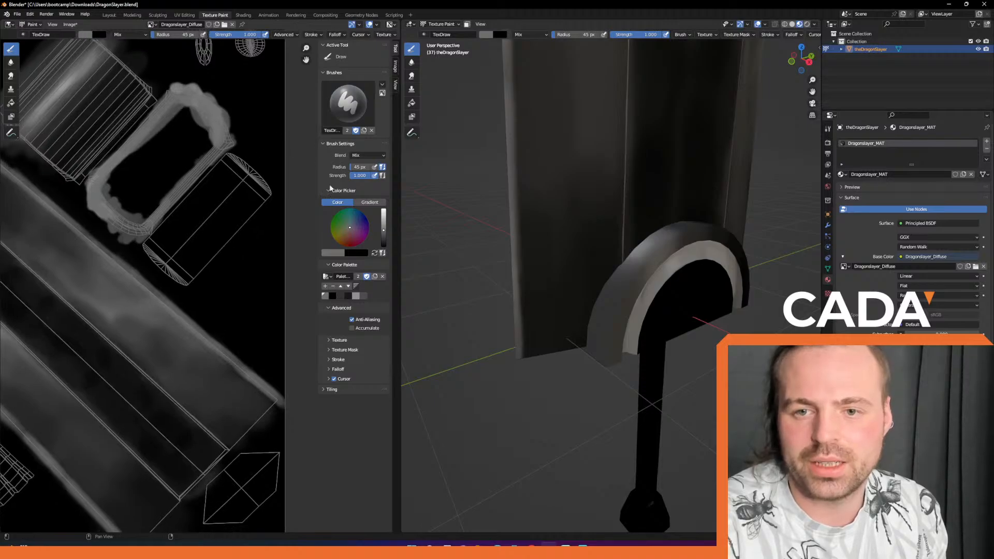
pyautogui.press('f')
pyautogui.click(211, 241)
pyautogui.moveTo(240, 217)
pyautogui.mouseDown()
pyautogui.moveTo(263, 181)
pyautogui.moveTo(179, 282)
pyautogui.moveTo(191, 253)
pyautogui.mouseUp()
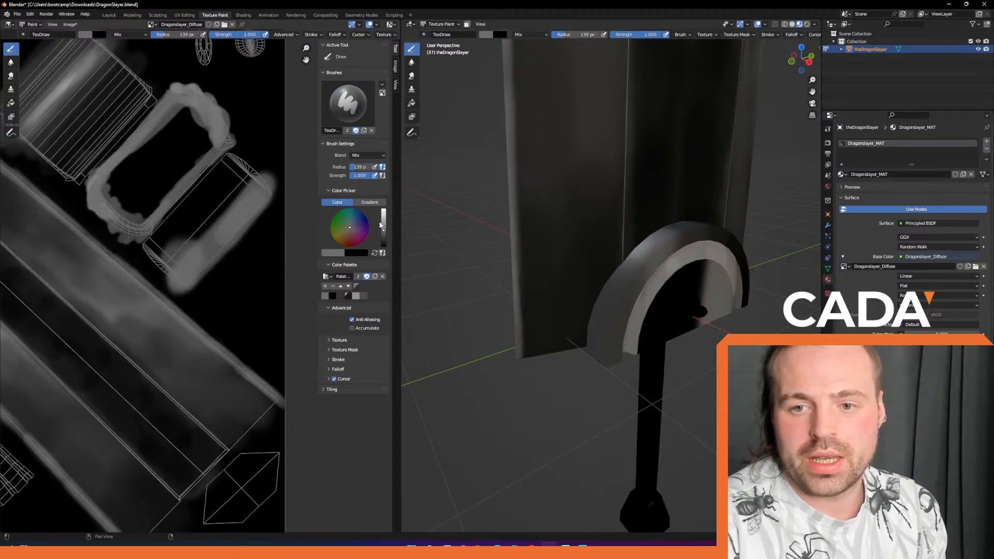
pyautogui.moveTo(175, 237); pyautogui.dragTo(169, 275)
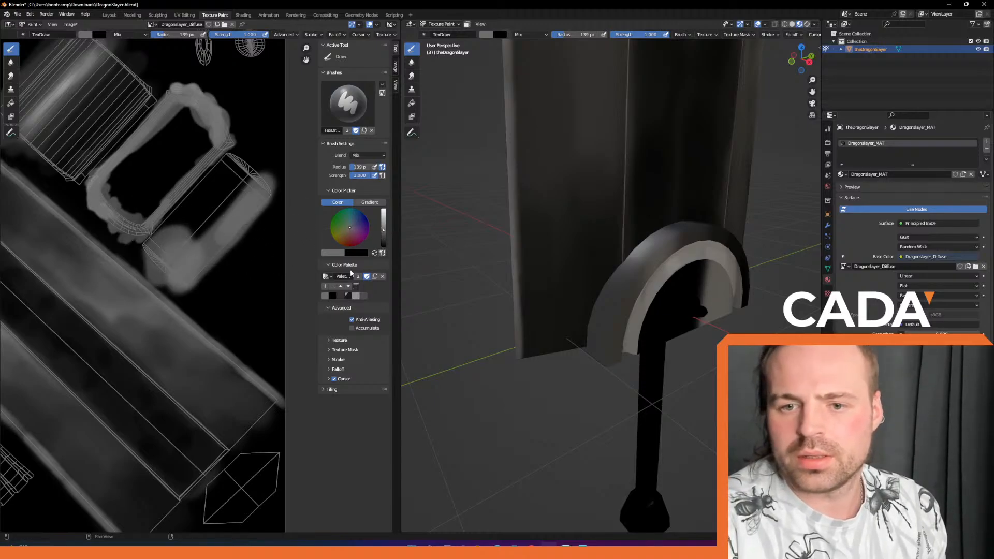
pyautogui.click(347, 295)
pyautogui.moveTo(178, 238)
pyautogui.mouseDown()
pyautogui.moveTo(213, 233)
pyautogui.moveTo(247, 207)
pyautogui.moveTo(256, 189)
pyautogui.moveTo(162, 262)
pyautogui.moveTo(200, 197)
pyautogui.moveTo(203, 204)
pyautogui.moveTo(244, 176)
pyautogui.moveTo(247, 128)
pyautogui.mouseUp()
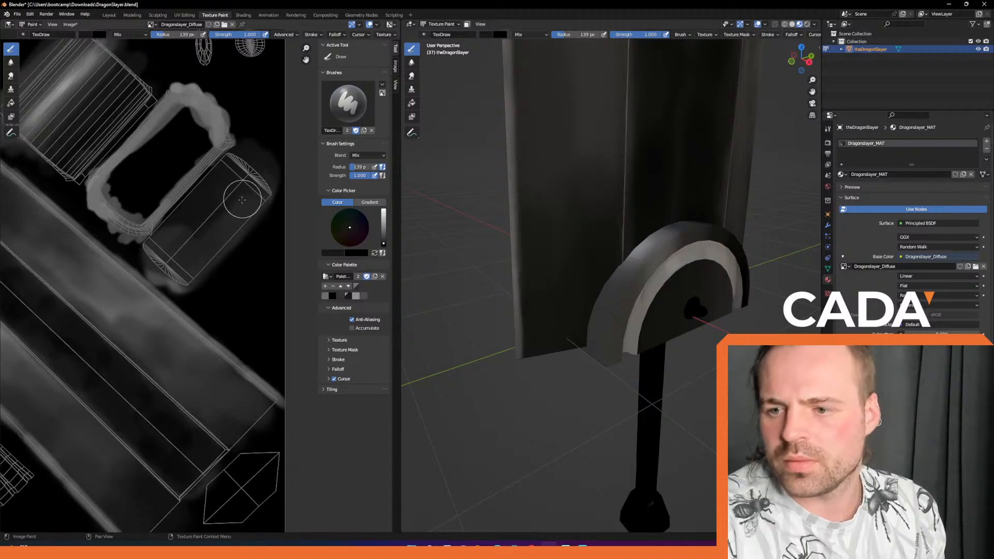
# Paint the small round UV island near the image's upper corner dark grey and shade part of it with black.
pyautogui.scroll(-2, 257, 129)
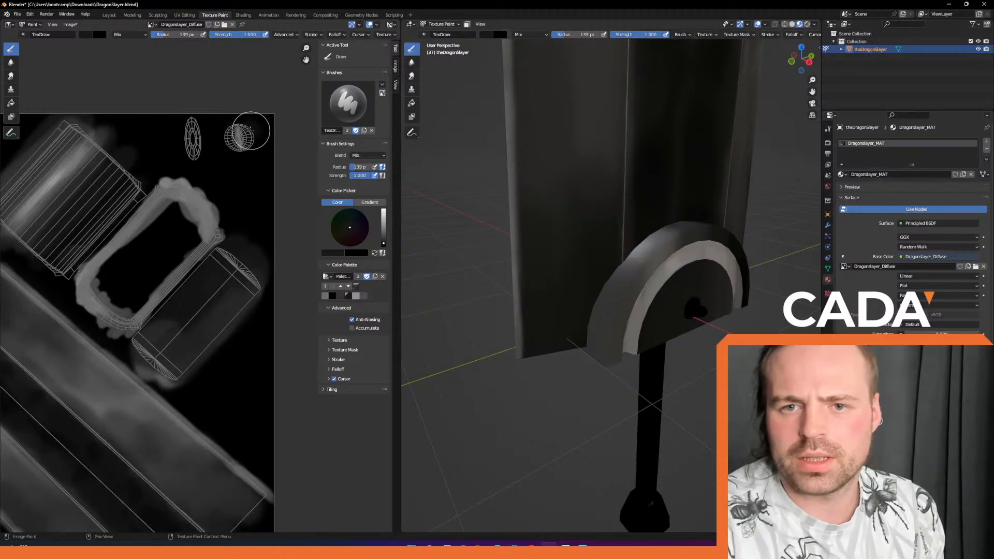
pyautogui.moveTo(495, 218); pyautogui.dragTo(487, 206, button='middle')
pyautogui.scroll(-2, 489, 204)
pyautogui.scroll(3, 495, 194)
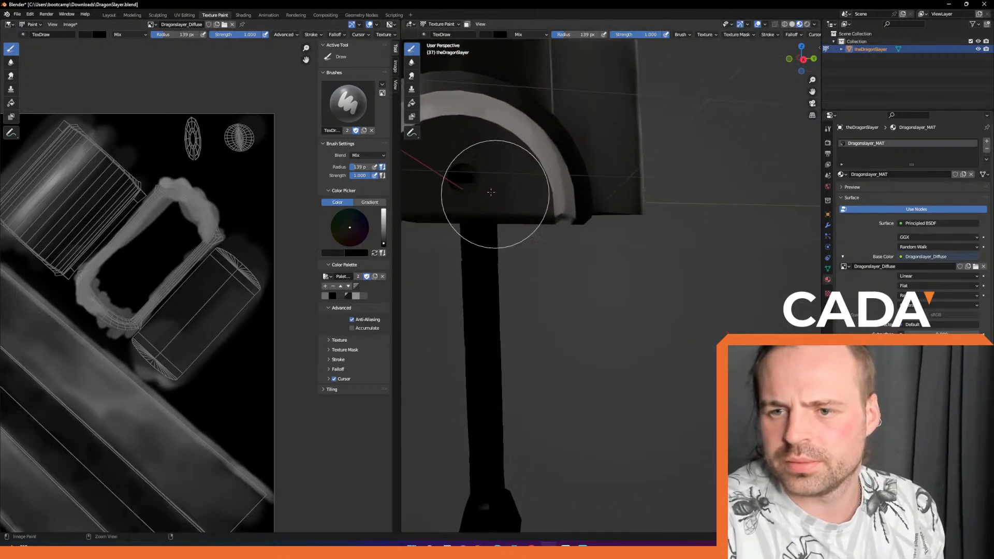
pyautogui.keyDown('shift'); pyautogui.moveTo(489, 170); pyautogui.dragTo(541, 201, button='middle'); pyautogui.keyUp('shift')
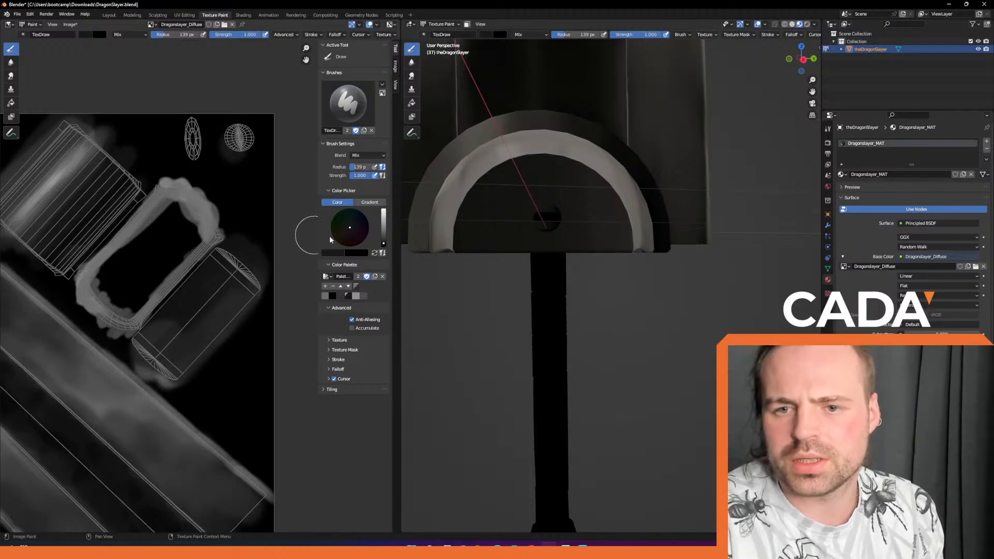
pyautogui.click(340, 296)
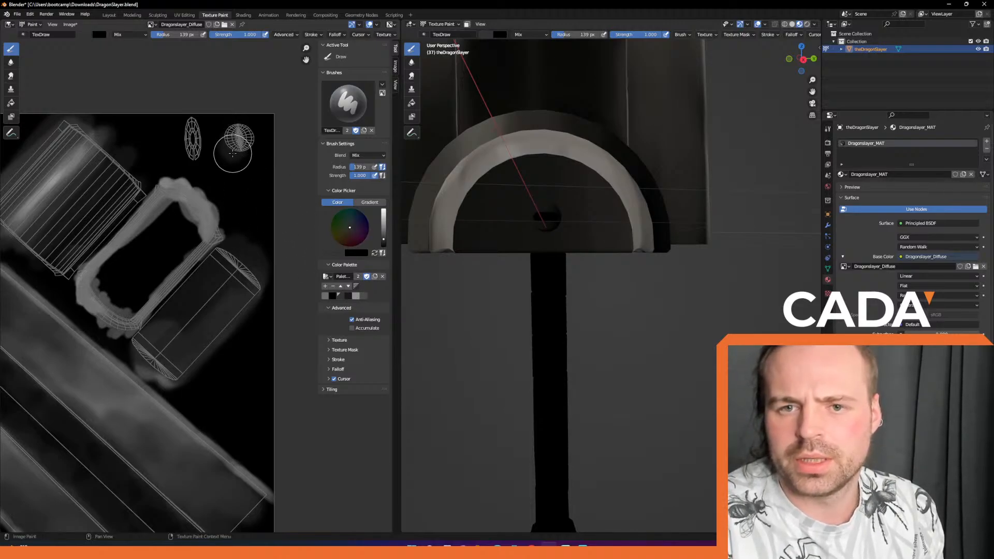
pyautogui.scroll(-3, 543, 218)
pyautogui.moveTo(512, 236); pyautogui.dragTo(517, 239, button='middle')
pyautogui.scroll(4, 523, 217)
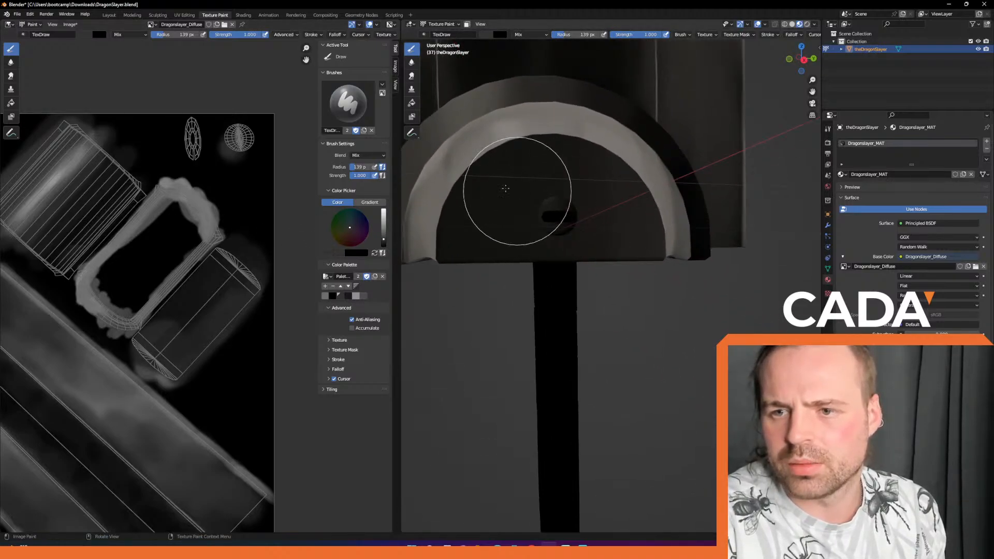
# Pick mid grey from the palette for painting the small round UV island.
pyautogui.click(325, 296)
pyautogui.scroll(4, 230, 139)
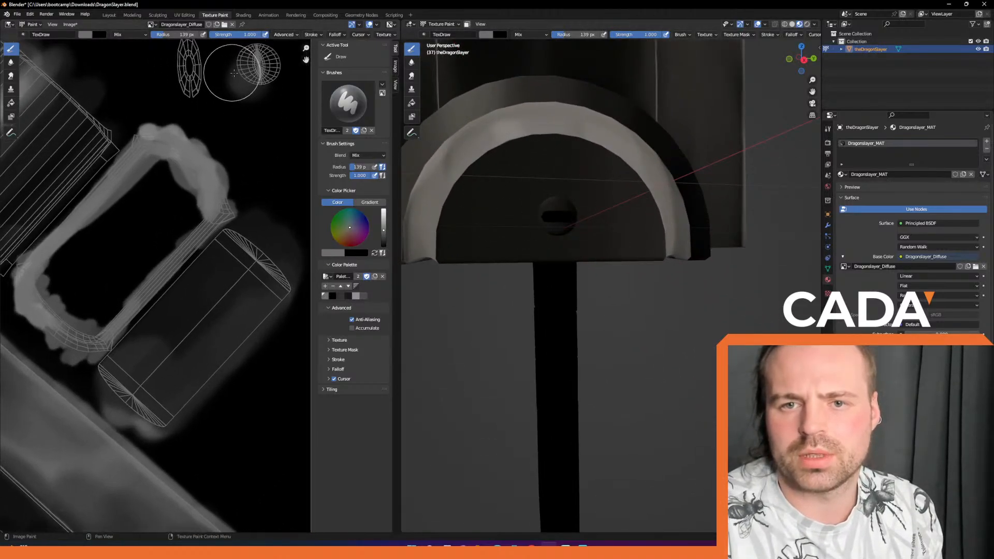
pyautogui.scroll(-10, 233, 98)
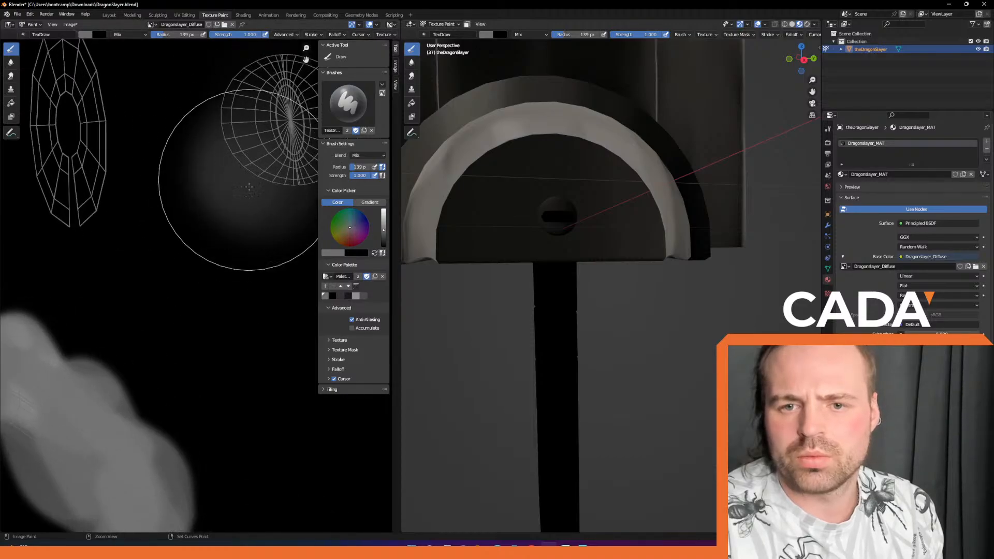
pyautogui.scroll(10, 228, 199)
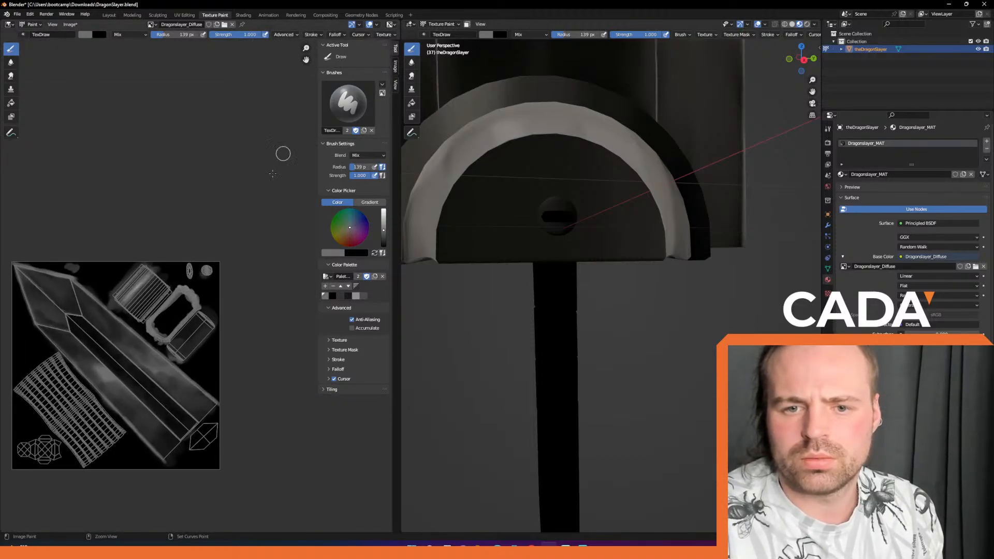
pyautogui.keyDown('ctrl'); pyautogui.moveTo(314, 89); pyautogui.dragTo(348, 44, button='middle'); pyautogui.keyUp('ctrl')
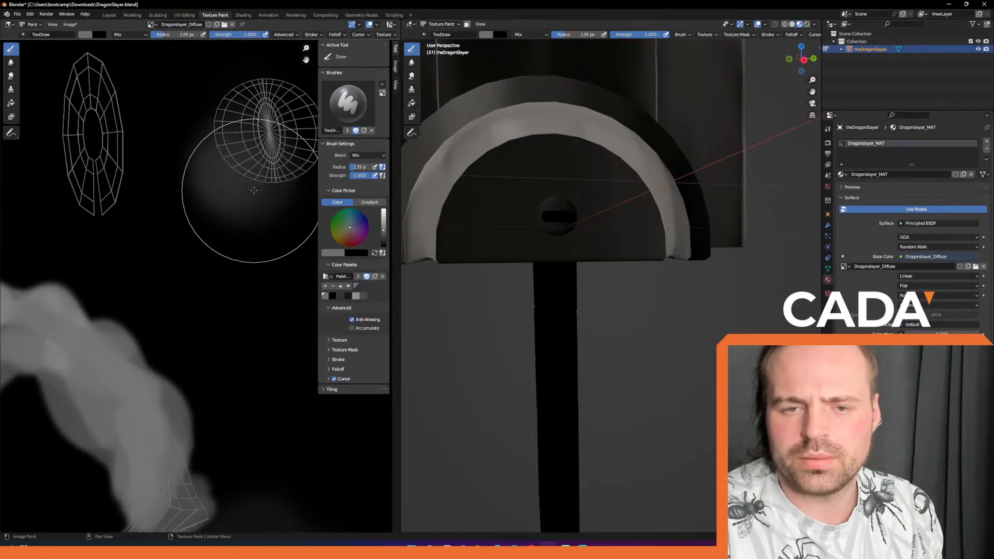
# Reduce the brush radius to about 21 px and paint a grey highlight on the lower edge of the round rivet's UV island.
pyautogui.press('f')
pyautogui.click(189, 192)
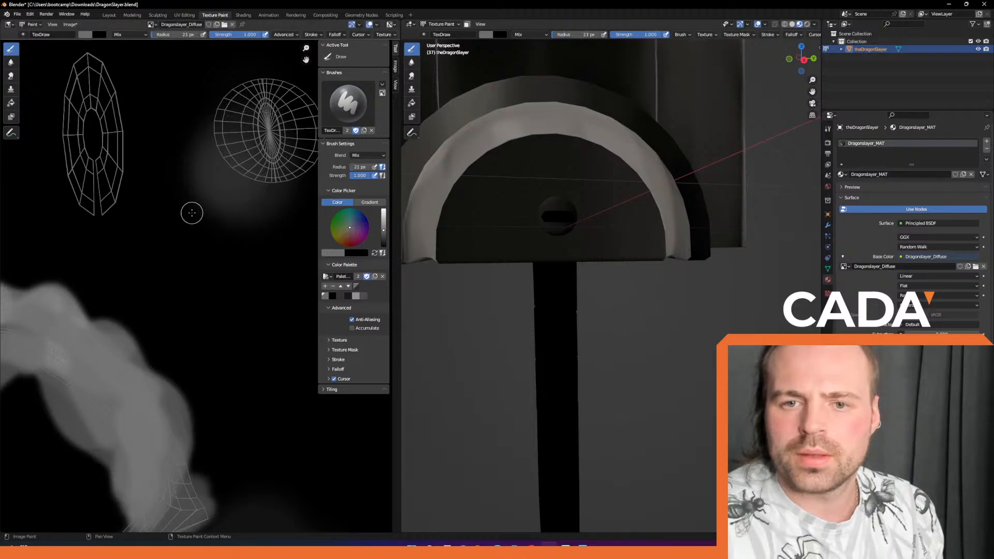
pyautogui.moveTo(228, 175); pyautogui.dragTo(257, 184)
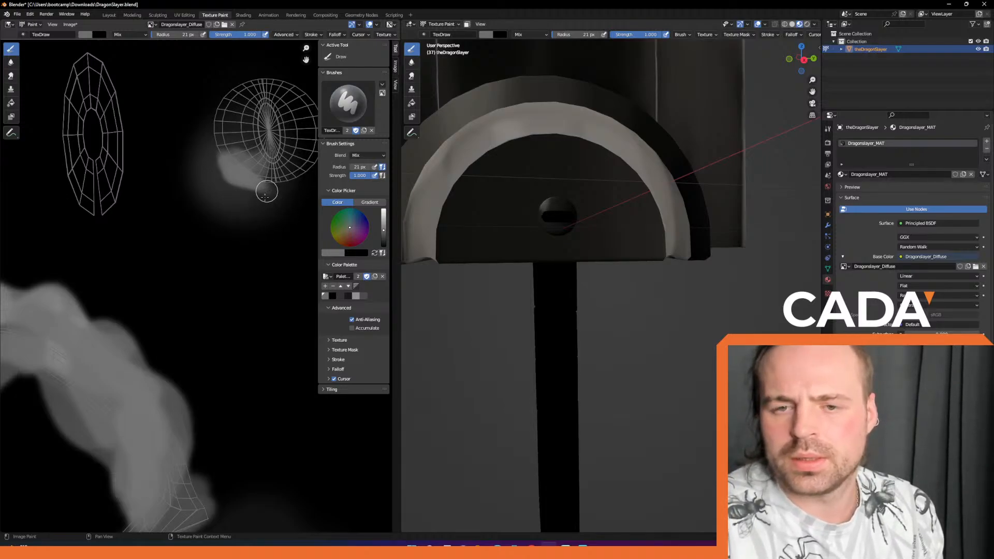
pyautogui.scroll(-6, 257, 201)
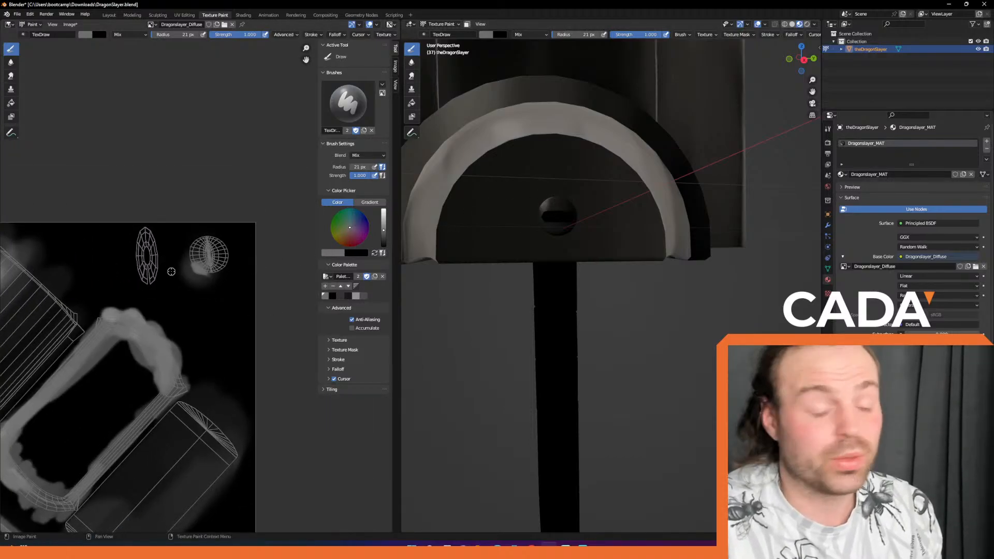
pyautogui.moveTo(142, 237); pyautogui.dragTo(129, 282)
pyautogui.moveTo(139, 238); pyautogui.dragTo(145, 262)
pyautogui.hotkey('ctrl', 'z')
pyautogui.hotkey('ctrl', 'z')
# Enlarge the brush radius to 91 px and paint the elongated oval UV island grey, shading it with the darkest palette colours.
pyautogui.click(341, 297)
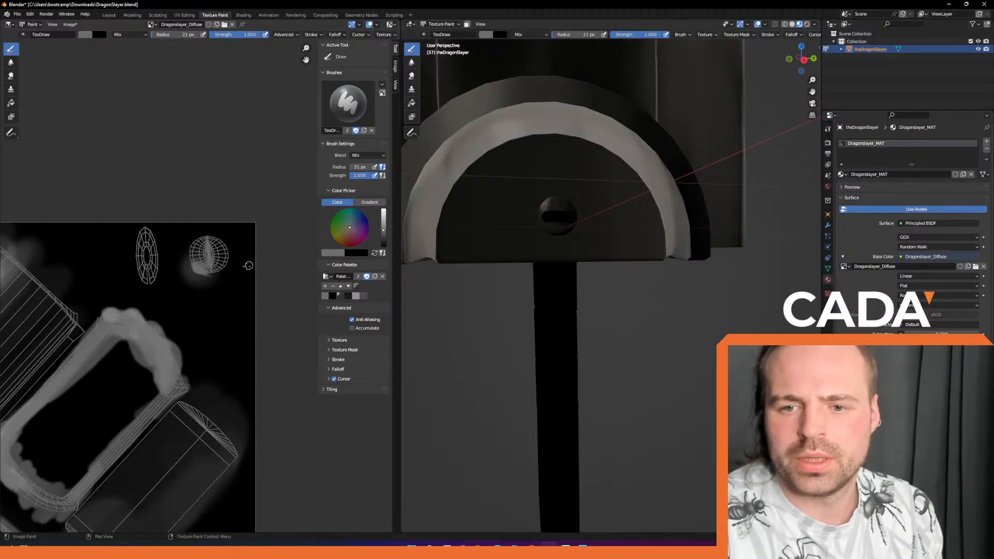
pyautogui.press('f')
pyautogui.click(148, 237)
pyautogui.moveTo(148, 238)
pyautogui.mouseDown()
pyautogui.moveTo(140, 254)
pyautogui.moveTo(147, 240)
pyautogui.moveTo(150, 270)
pyautogui.mouseUp()
pyautogui.click(348, 296)
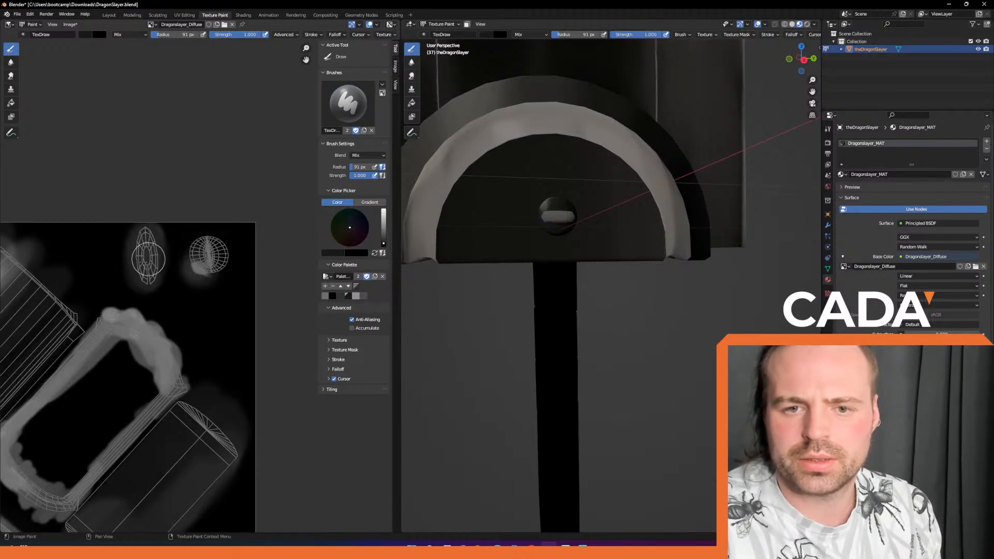
pyautogui.click(333, 295)
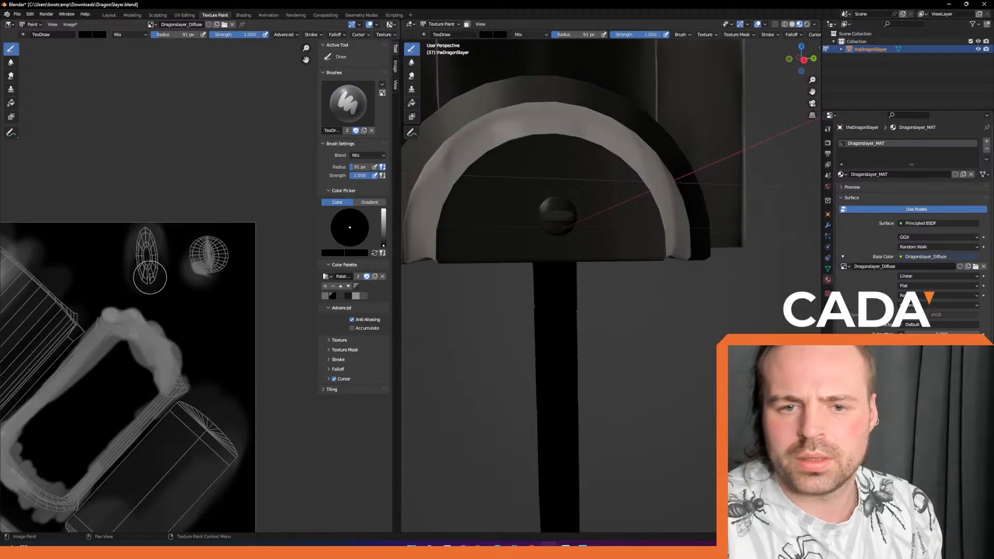
# Paint a light grey highlight on the upper end of the elongated oval UV island and soften it with dark grey.
pyautogui.click(356, 296)
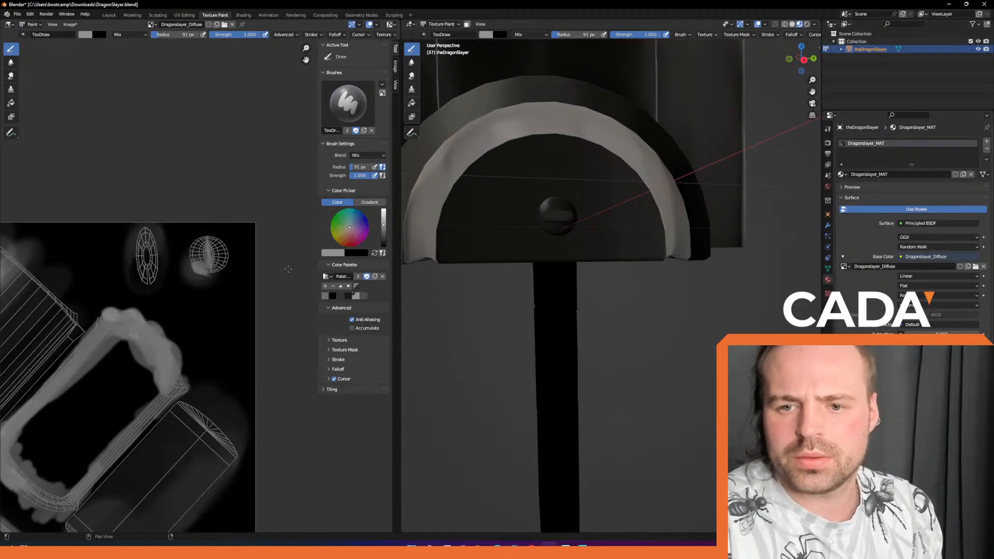
pyautogui.click(144, 228)
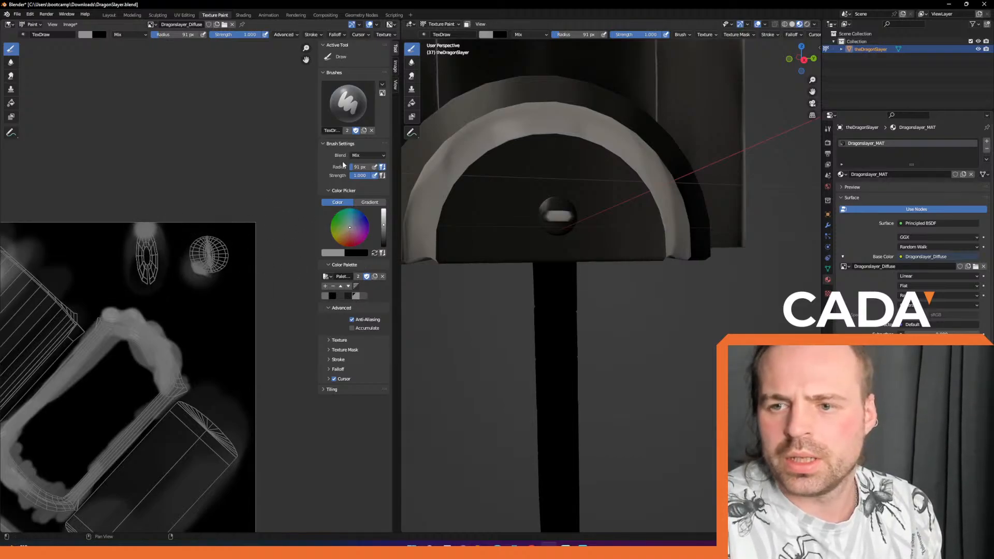
pyautogui.click(342, 297)
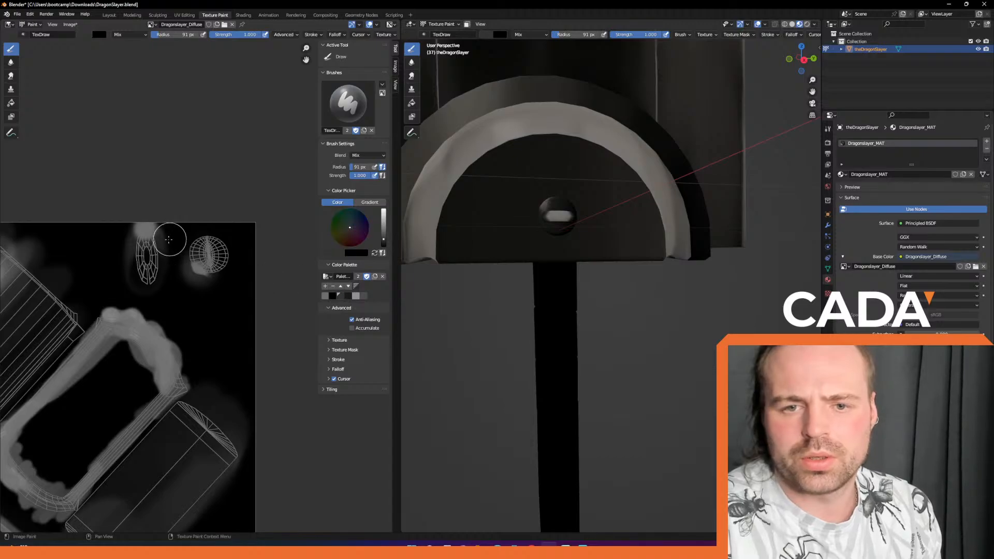
pyautogui.moveTo(151, 239); pyautogui.dragTo(143, 254)
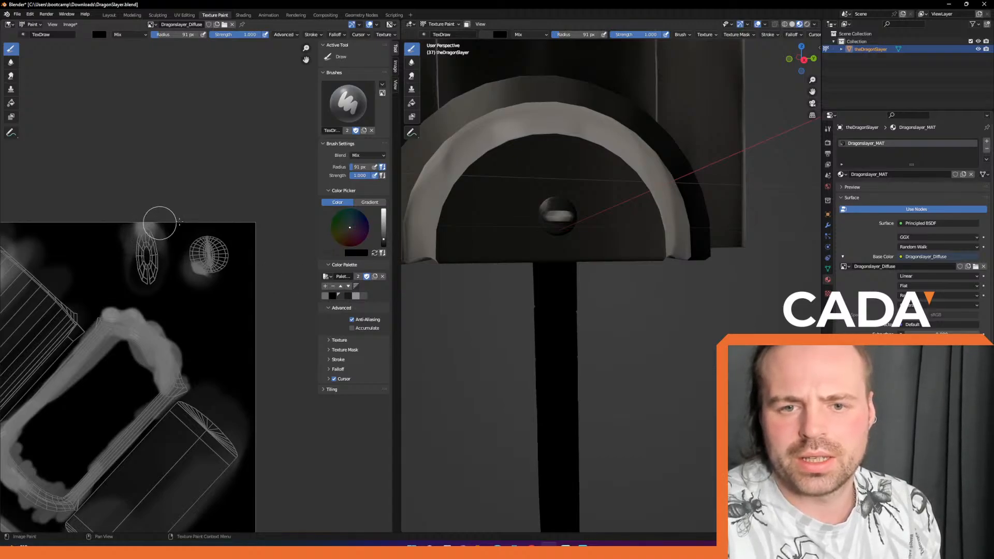
pyautogui.click(325, 296)
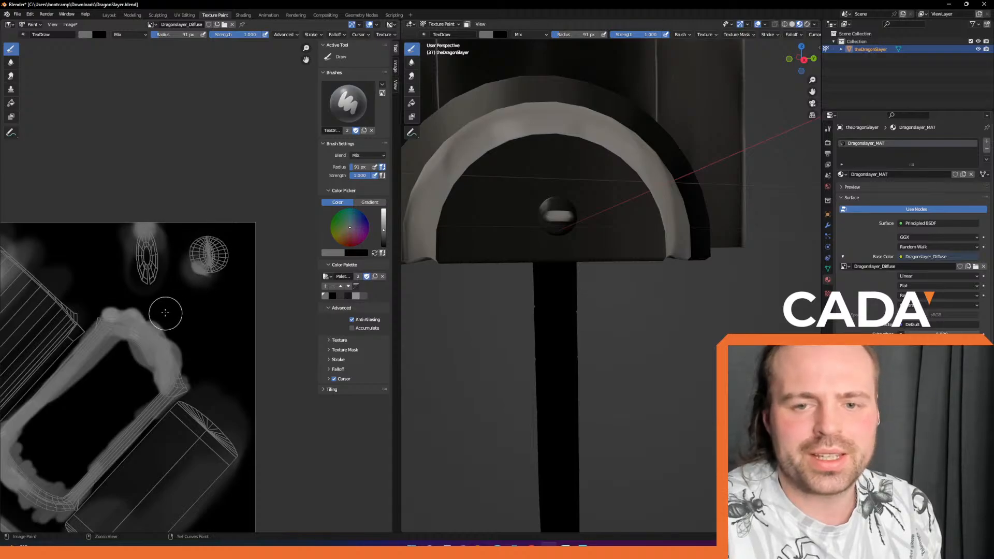
# Examine the shading on the whole sword and compare it with the blade, grip and pommel islands in the texture.
pyautogui.scroll(-5, 161, 292)
pyautogui.moveTo(153, 288); pyautogui.dragTo(197, 222, button='middle')
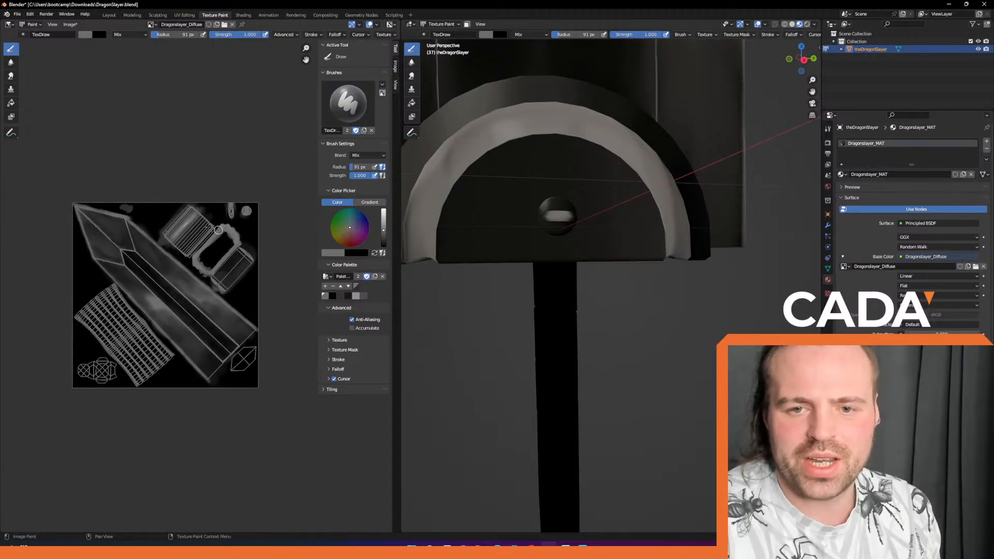
pyautogui.scroll(-4, 549, 200)
pyautogui.scroll(-4, 549, 199)
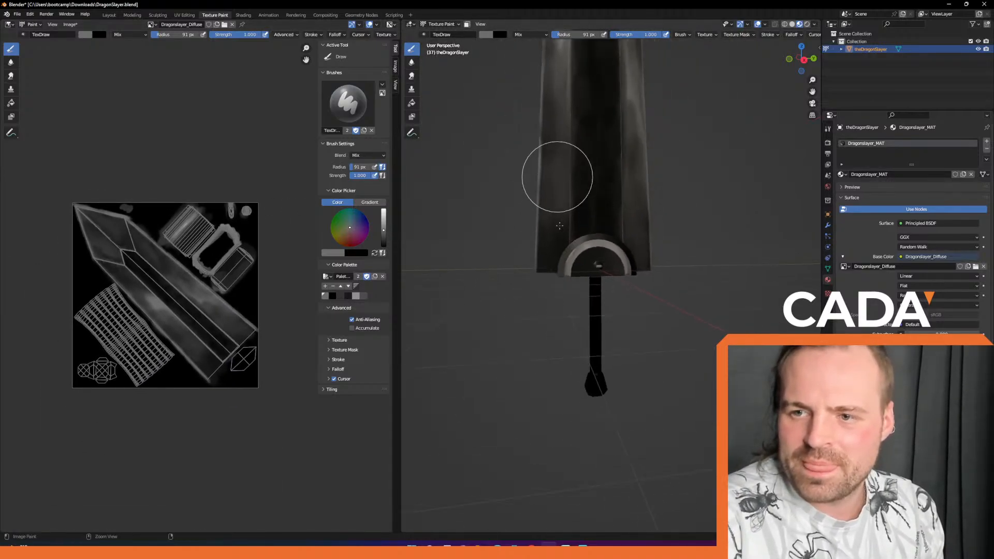
pyautogui.moveTo(552, 176)
pyautogui.mouseDown(button='middle')
pyautogui.moveTo(544, 266)
pyautogui.moveTo(483, 299)
pyautogui.moveTo(421, 278)
pyautogui.mouseUp(button='middle')
pyautogui.scroll(3, 143, 389)
pyautogui.keyDown('shift'); pyautogui.moveTo(143, 389); pyautogui.dragTo(203, 283, button='middle'); pyautogui.keyUp('shift')
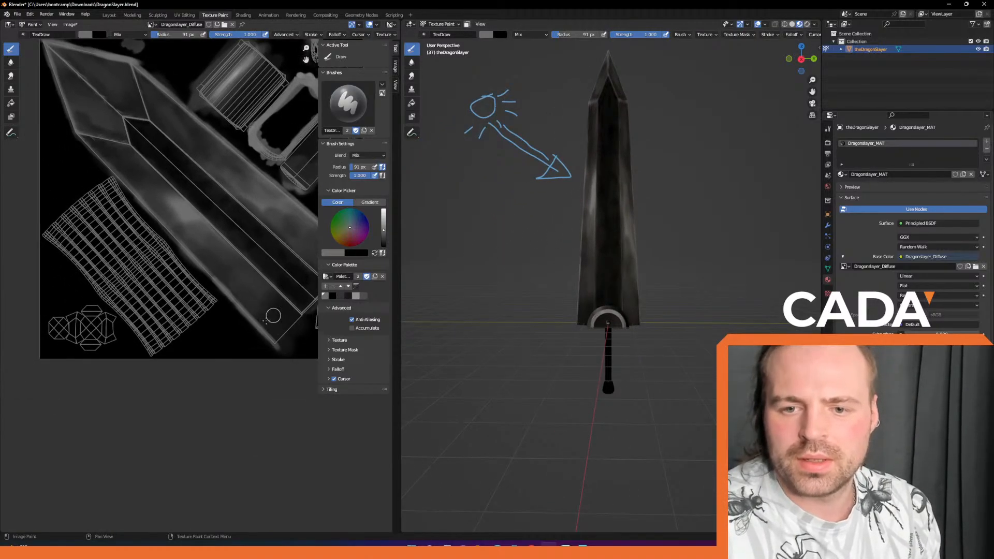
pyautogui.keyDown('shift'); pyautogui.moveTo(272, 309); pyautogui.dragTo(114, 324, button='middle'); pyautogui.keyUp('shift')
pyautogui.keyDown('ctrl'); pyautogui.moveTo(180, 327); pyautogui.dragTo(199, 285, button='middle'); pyautogui.keyUp('ctrl')
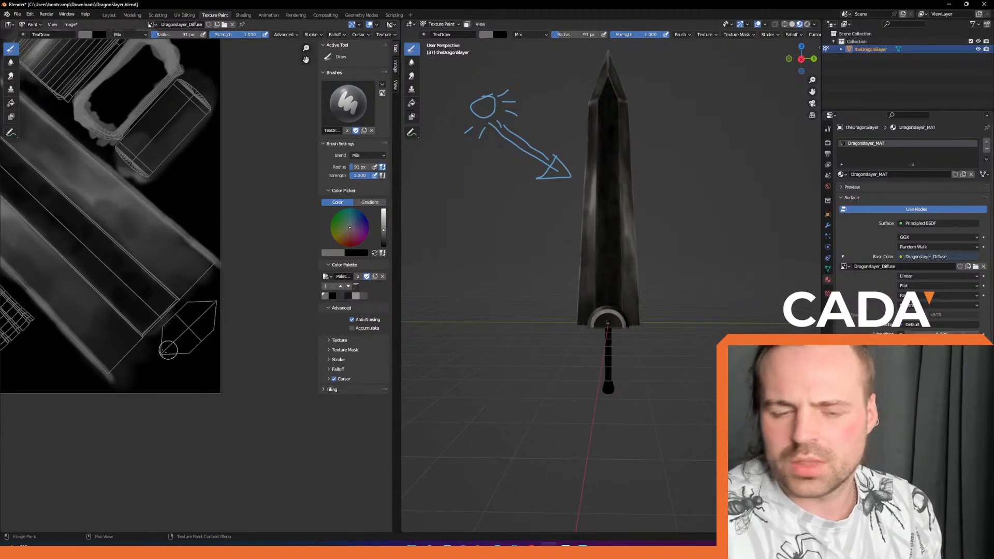
pyautogui.moveTo(527, 264); pyautogui.dragTo(615, 225, button='middle')
pyautogui.moveTo(122, 346); pyautogui.dragTo(250, 323, button='middle')
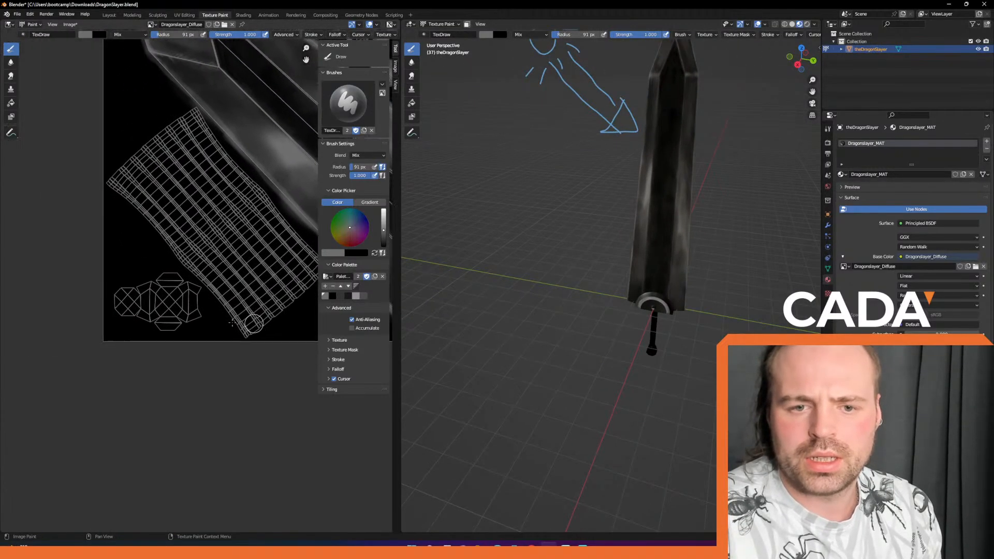
# Paint the pommel's UV islands with the dark grey palette colours using the 91 px brush.
pyautogui.click(333, 296)
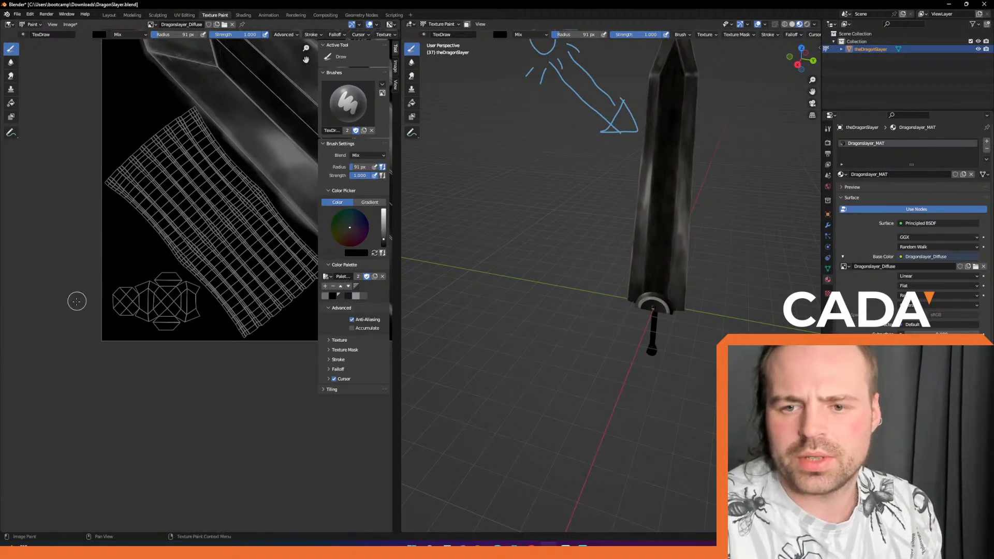
pyautogui.click(339, 296)
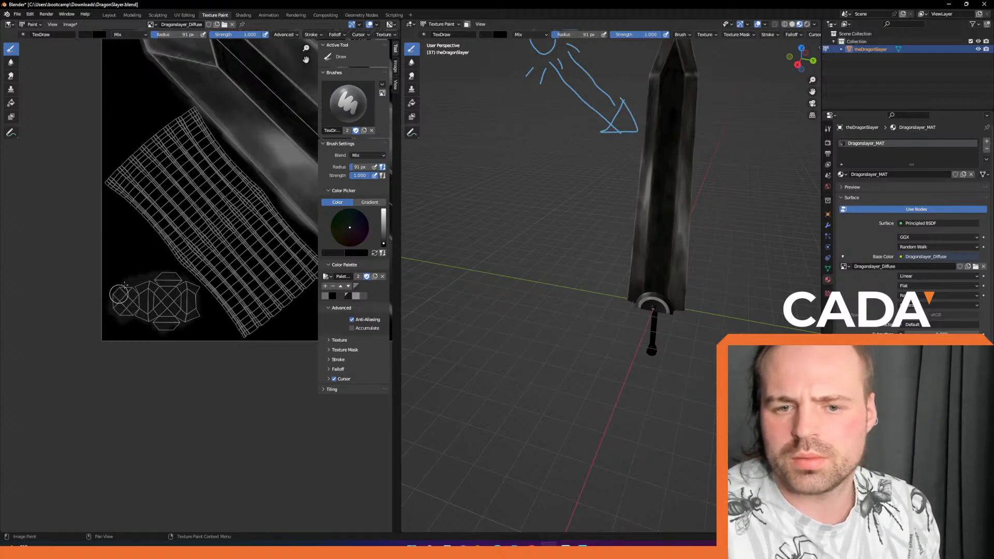
pyautogui.click(340, 296)
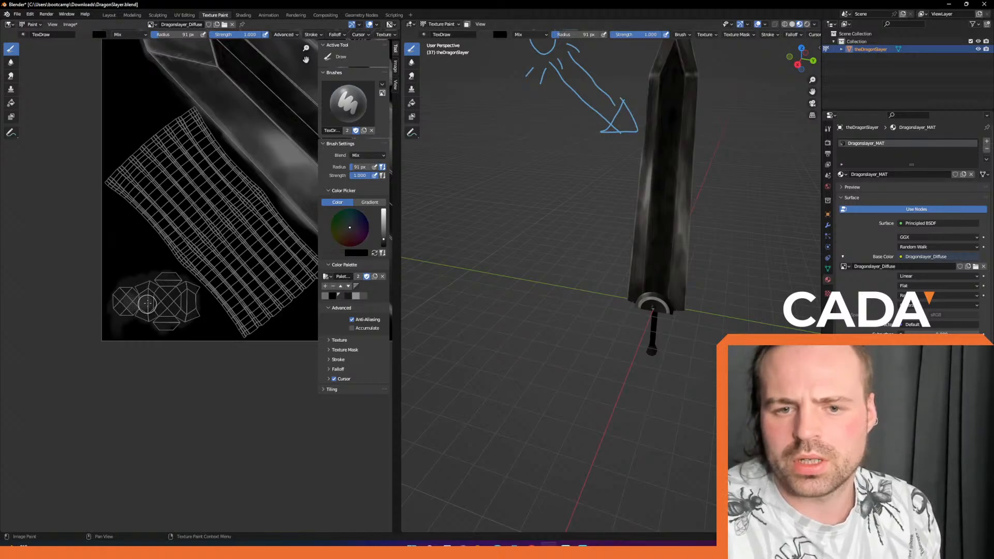
# Undo the full-strength grey stroke on the pommel, lower the brush strength to 0.274 and paint a softer grey highlight there.
pyautogui.scroll(8, 646, 287)
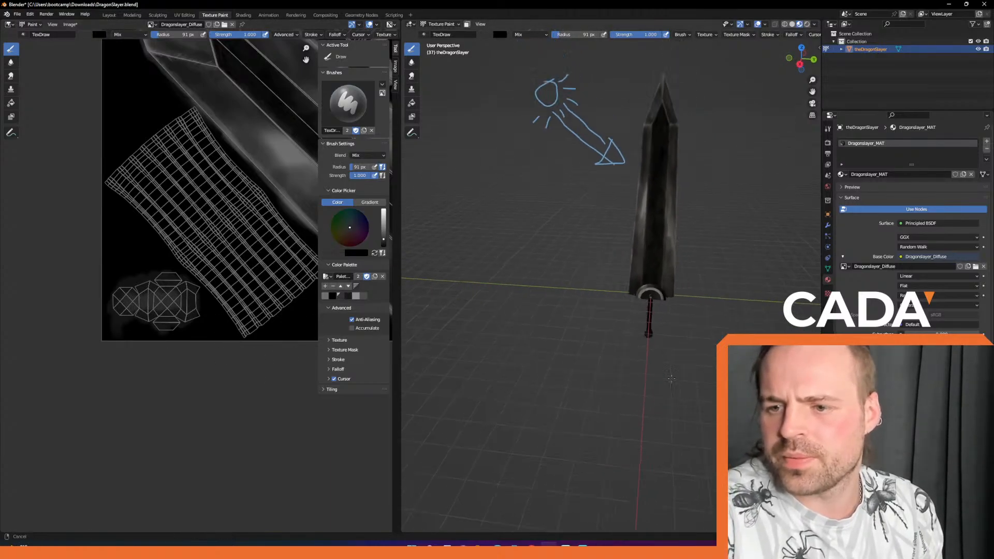
pyautogui.scroll(-5, 647, 288)
pyautogui.keyDown('shift'); pyautogui.moveTo(647, 288); pyautogui.dragTo(579, 234, button='middle'); pyautogui.keyUp('shift')
pyautogui.scroll(3, 581, 236)
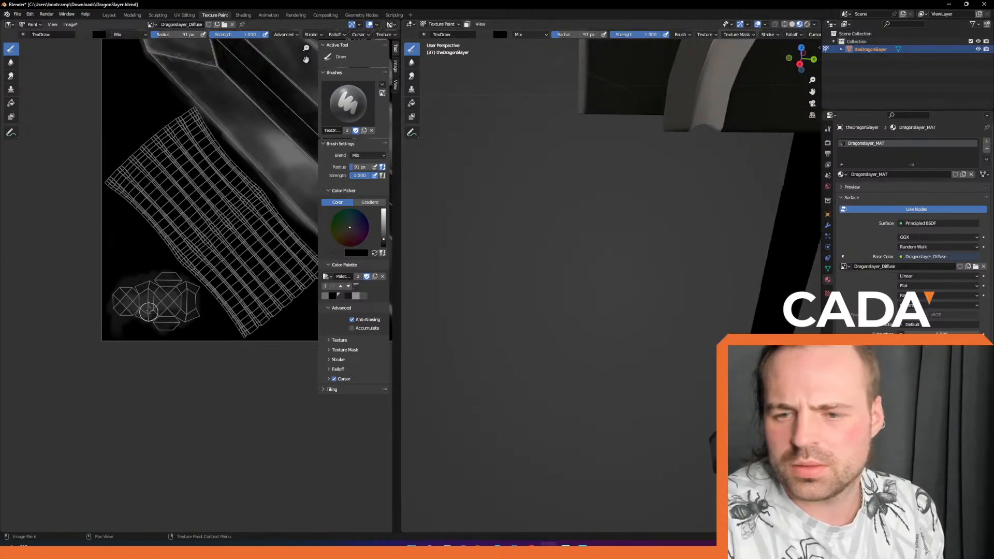
pyautogui.scroll(3, 587, 361)
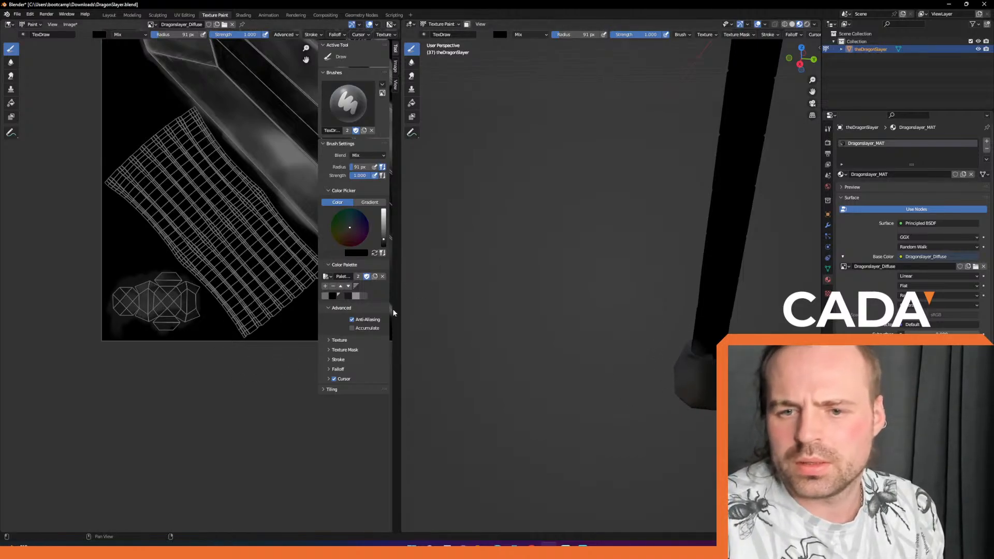
pyautogui.click(355, 297)
pyautogui.click(326, 298)
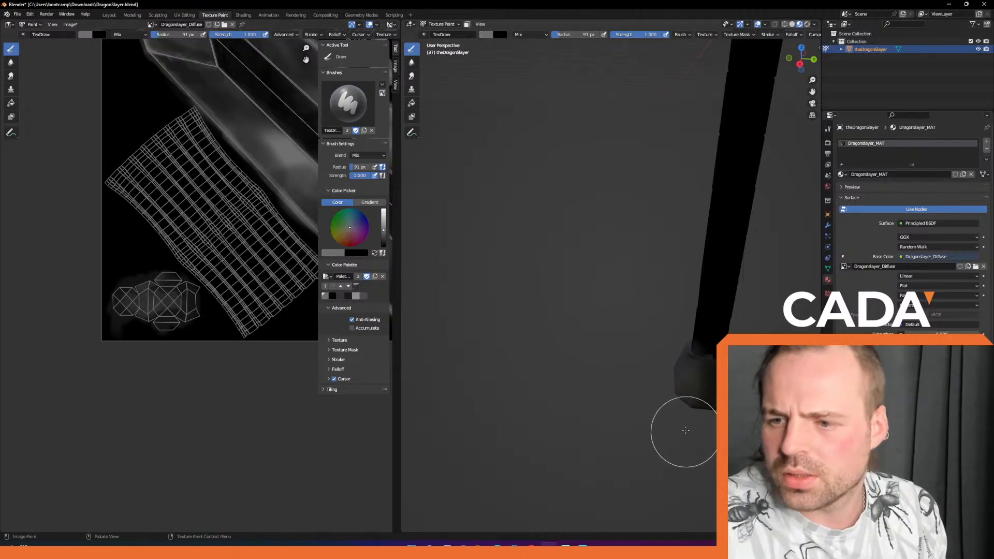
pyautogui.moveTo(622, 359); pyautogui.dragTo(663, 377, button='middle')
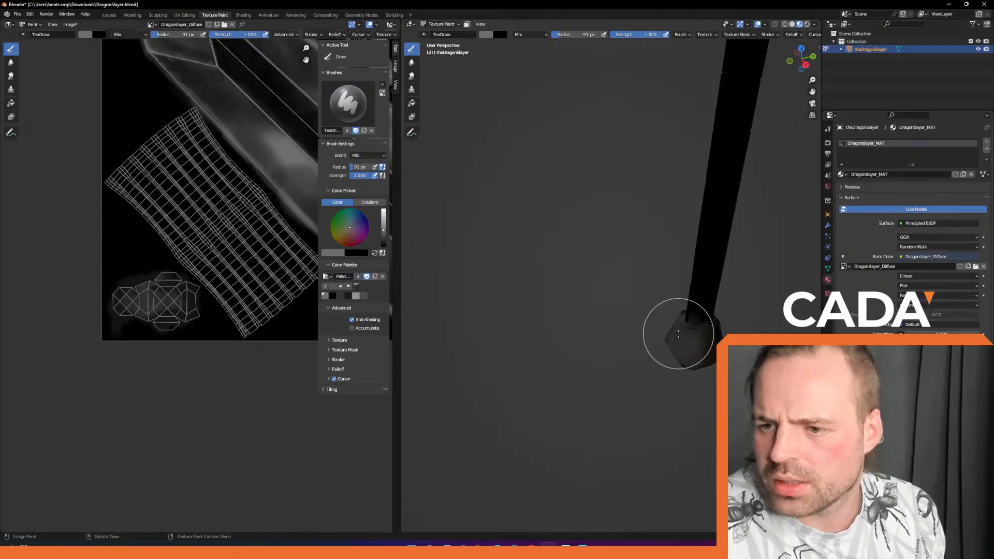
pyautogui.moveTo(669, 333); pyautogui.dragTo(633, 376)
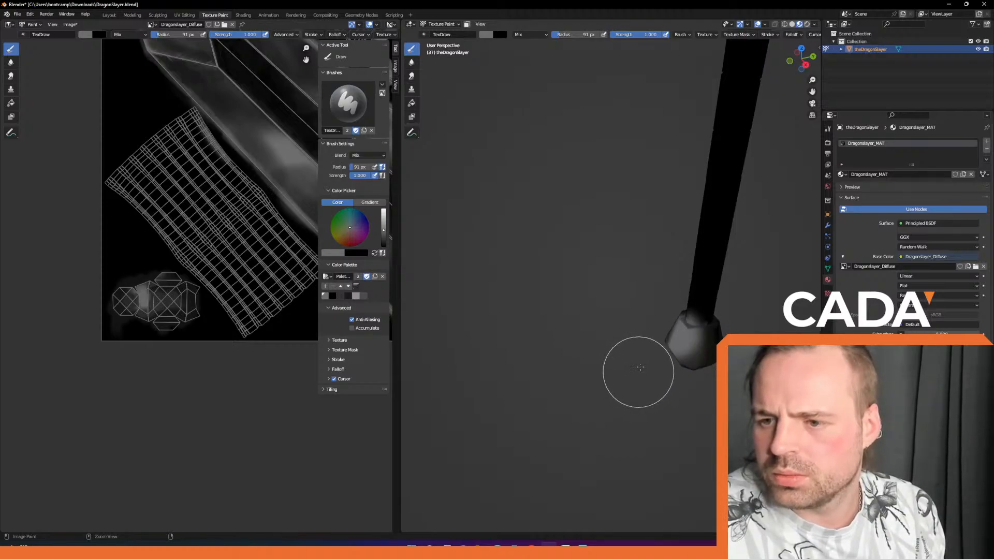
pyautogui.hotkey('ctrl', 'z')
pyautogui.moveTo(228, 34); pyautogui.dragTo(223, 35)
pyautogui.moveTo(686, 332); pyautogui.dragTo(679, 335)
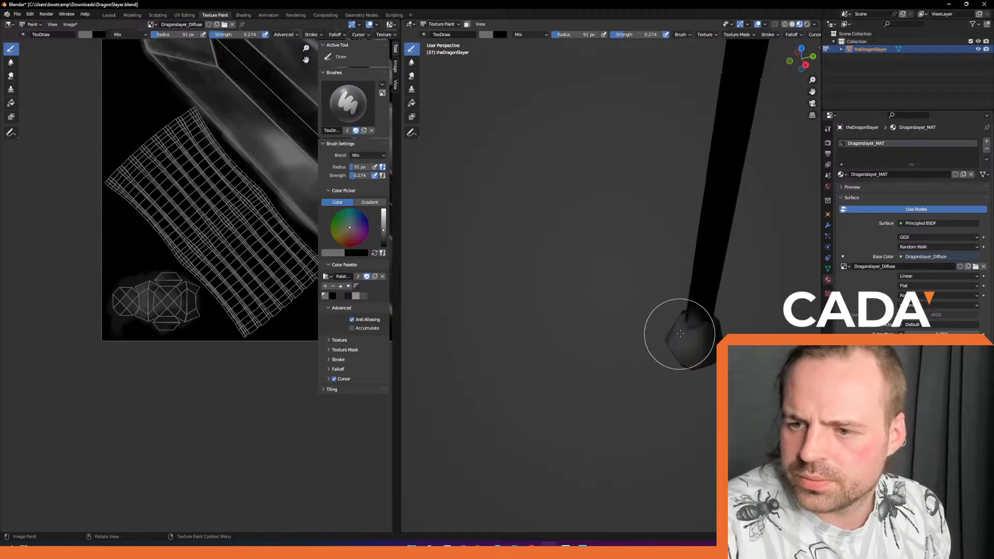
# Examine the painted pommel, grip and half-round guard on the model from several angles.
pyautogui.moveTo(572, 377)
pyautogui.mouseDown(button='middle')
pyautogui.moveTo(559, 239)
pyautogui.moveTo(556, 362)
pyautogui.moveTo(563, 228)
pyautogui.moveTo(530, 350)
pyautogui.moveTo(546, 271)
pyautogui.moveTo(550, 289)
pyautogui.moveTo(470, 337)
pyautogui.mouseUp(button='middle')
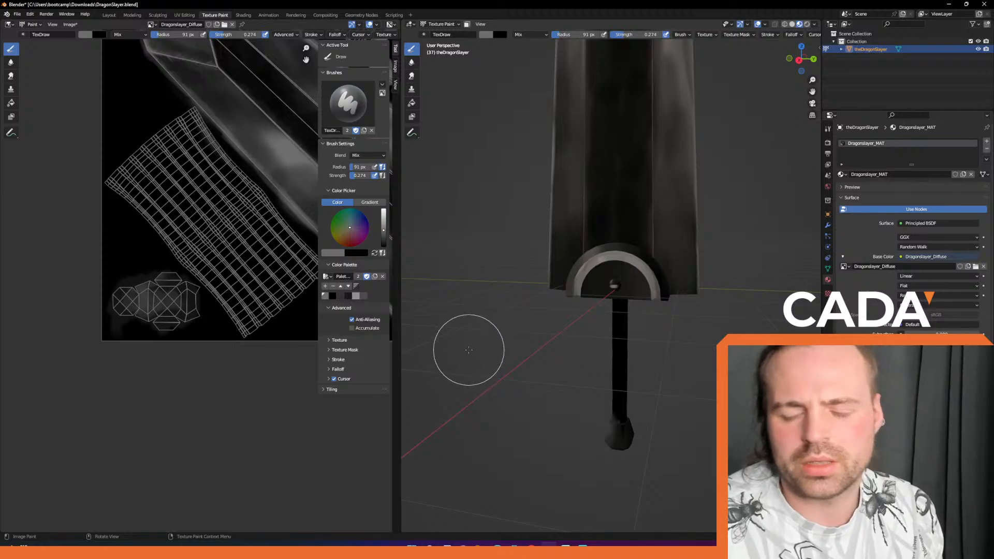
pyautogui.moveTo(612, 306); pyautogui.dragTo(607, 267, button='middle')
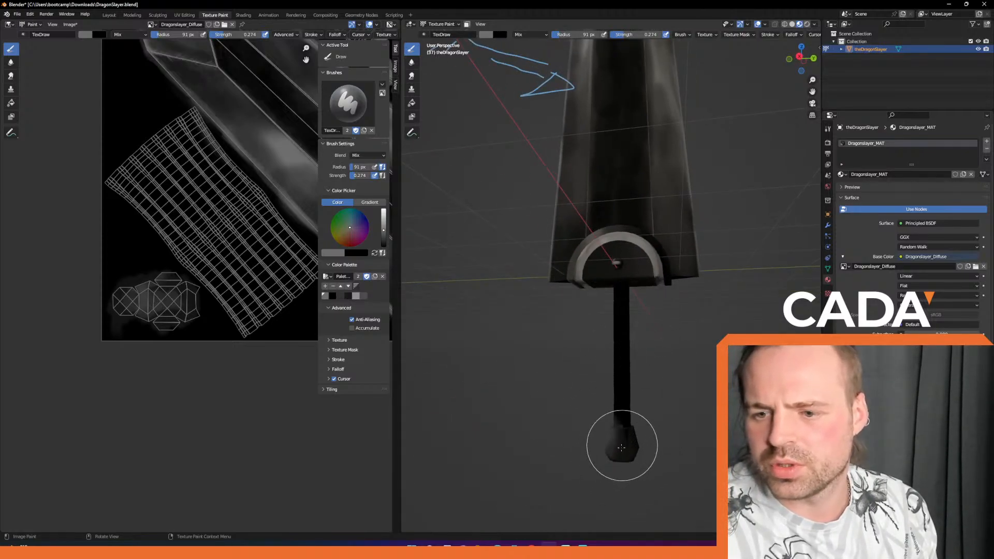
pyautogui.moveTo(583, 377); pyautogui.dragTo(596, 318, button='middle')
pyautogui.moveTo(613, 268)
pyautogui.keyDown('shift'); pyautogui.mouseDown(button='middle')
pyautogui.moveTo(572, 399)
pyautogui.moveTo(581, 302)
pyautogui.moveTo(585, 429)
pyautogui.mouseUp(button='middle'); pyautogui.keyUp('shift')
pyautogui.moveTo(590, 296)
pyautogui.keyDown('shift'); pyautogui.mouseDown(button='middle')
pyautogui.moveTo(570, 386)
pyautogui.moveTo(593, 311)
pyautogui.moveTo(612, 320)
pyautogui.moveTo(581, 331)
pyautogui.moveTo(602, 363)
pyautogui.moveTo(583, 311)
pyautogui.mouseUp(button='middle'); pyautogui.keyUp('shift')
pyautogui.keyDown('shift'); pyautogui.moveTo(578, 366); pyautogui.dragTo(580, 290, button='middle'); pyautogui.keyUp('shift')
pyautogui.moveTo(580, 289); pyautogui.dragTo(522, 267, button='middle')
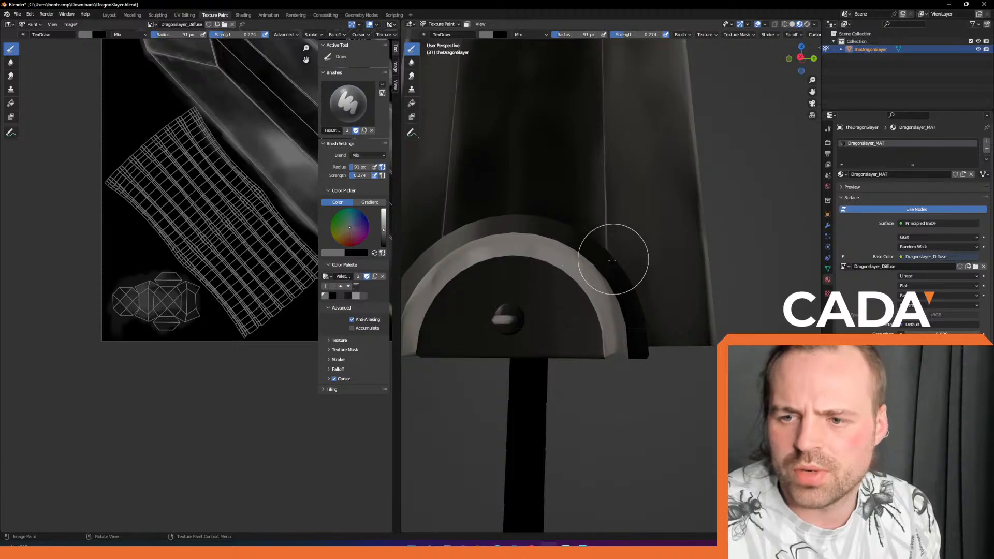
# Paint a soft light grey highlight on the inner face of the half-round guard beside the rivet at 0.274 strength.
pyautogui.moveTo(218, 160)
pyautogui.mouseDown(button='middle')
pyautogui.moveTo(223, 223)
pyautogui.moveTo(193, 279)
pyautogui.mouseUp(button='middle')
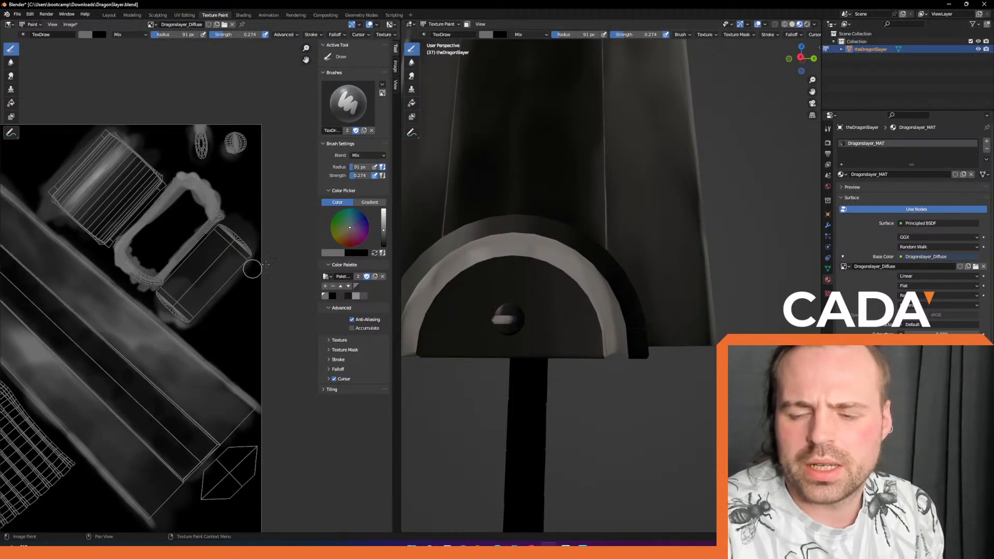
pyautogui.moveTo(457, 321); pyautogui.dragTo(468, 355, button='middle')
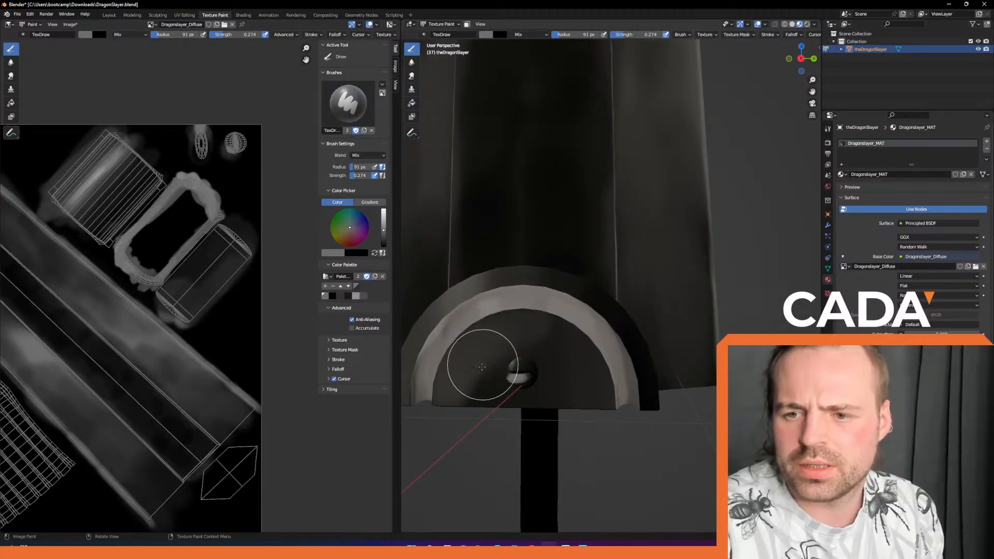
pyautogui.click(340, 297)
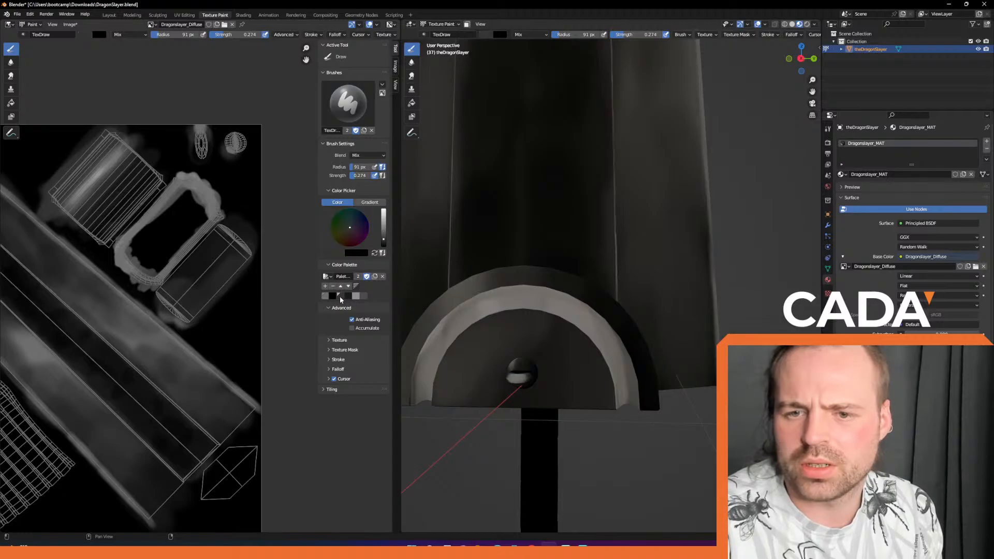
pyautogui.click(356, 296)
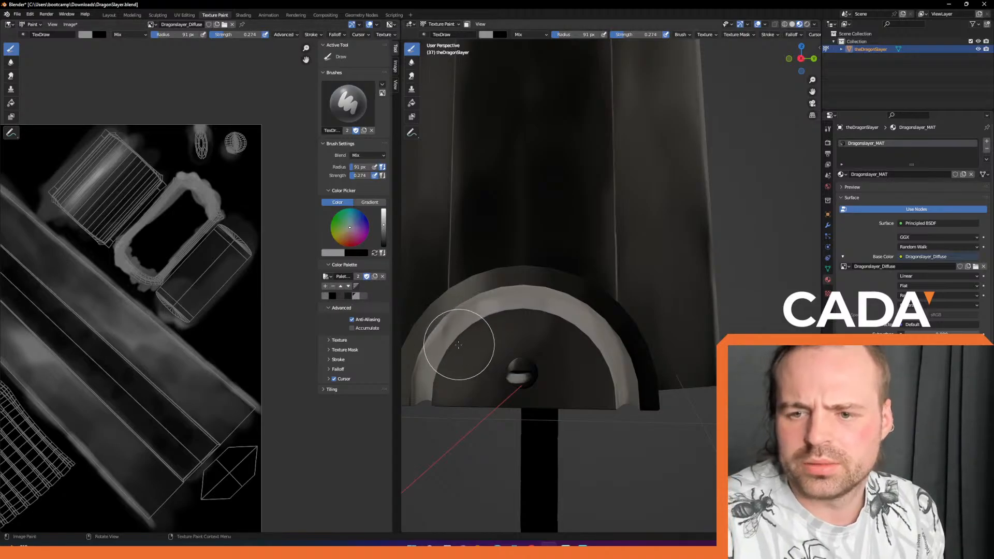
pyautogui.moveTo(485, 328)
pyautogui.mouseDown()
pyautogui.moveTo(452, 362)
pyautogui.moveTo(475, 311)
pyautogui.mouseUp()
pyautogui.moveTo(444, 321); pyautogui.dragTo(517, 328, button='middle')
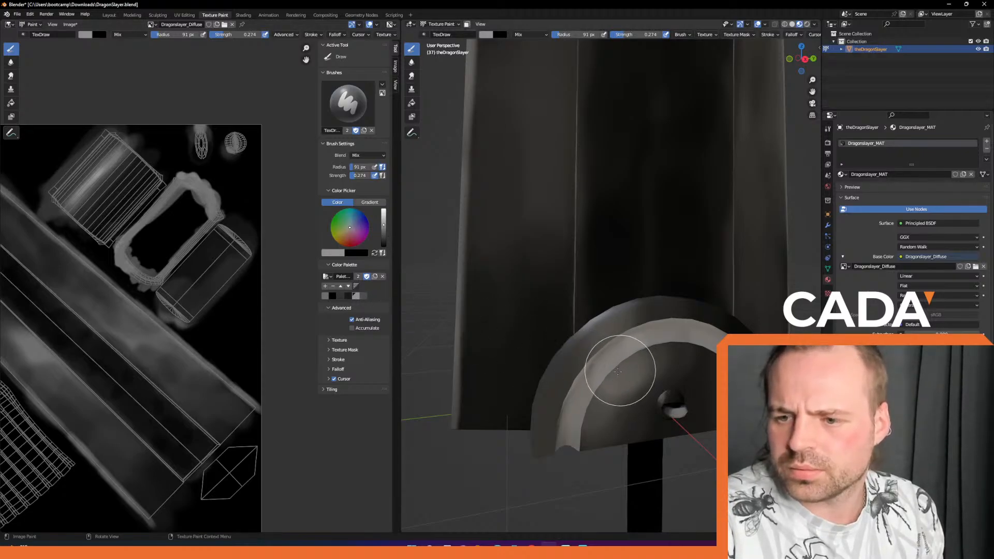
pyautogui.moveTo(621, 366); pyautogui.dragTo(595, 295, button='middle')
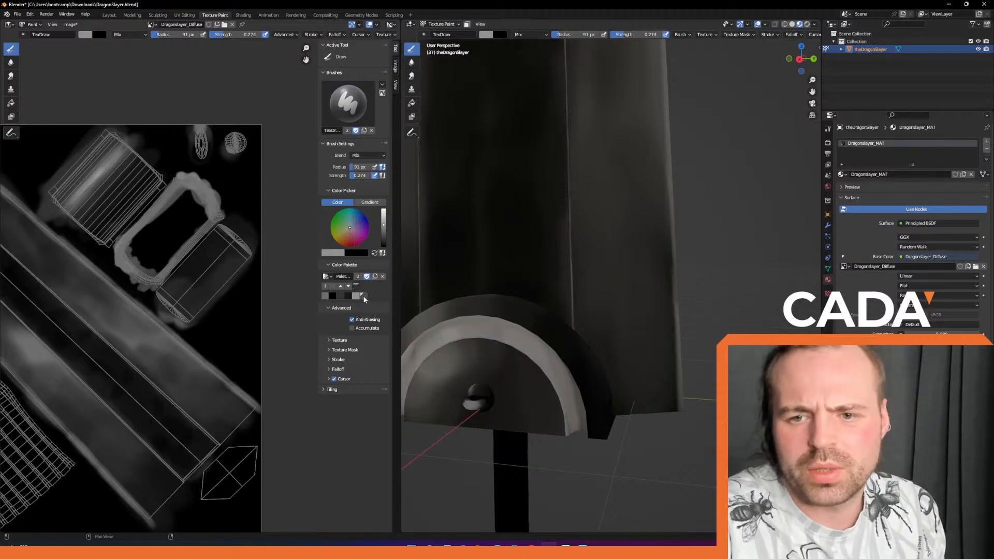
# Paint black at full strength along the inner long edges of the ring-shaped guard UV island, undoing the last stroke.
pyautogui.click(363, 297)
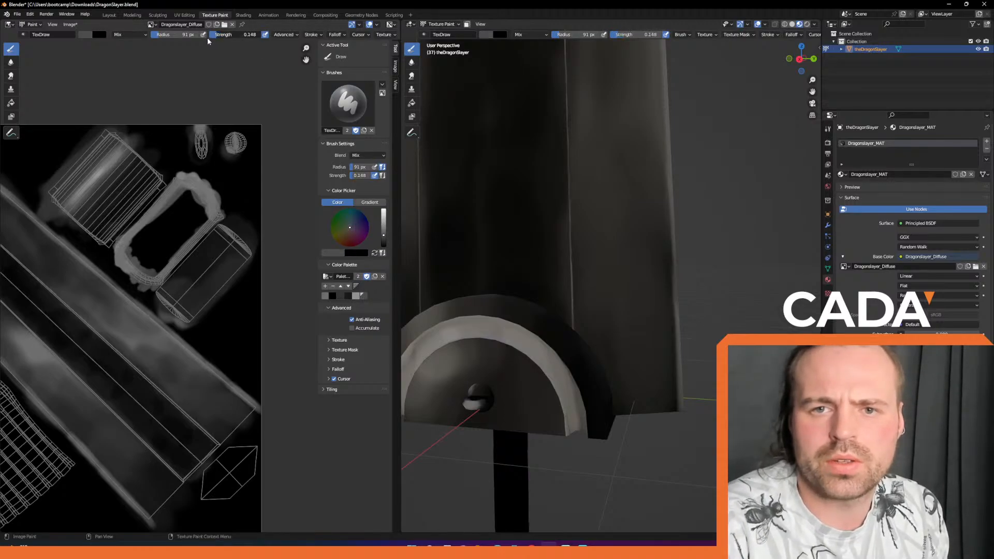
pyautogui.moveTo(152, 243); pyautogui.dragTo(165, 277, button='middle')
pyautogui.scroll(2, 165, 290)
pyautogui.moveTo(162, 231); pyautogui.dragTo(167, 220, button='middle')
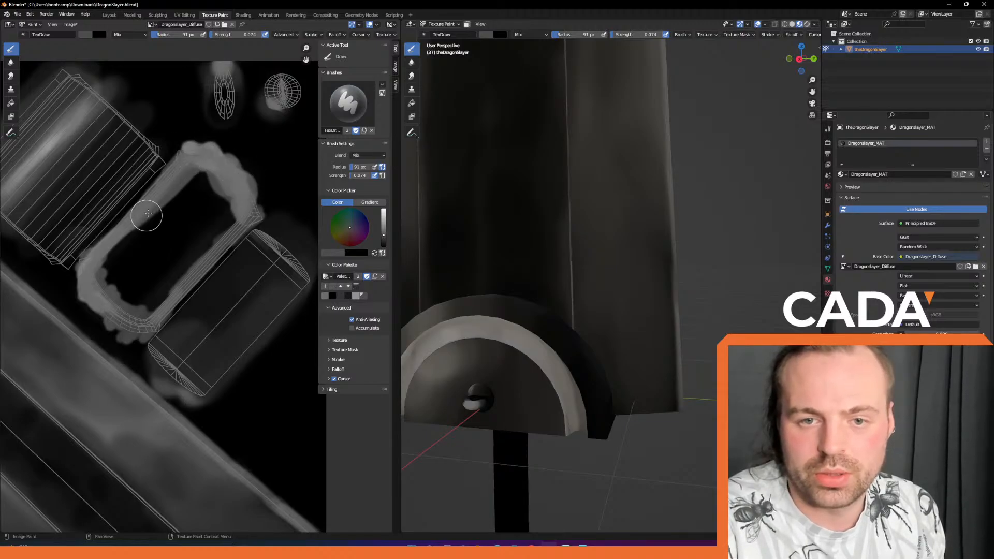
pyautogui.click(339, 297)
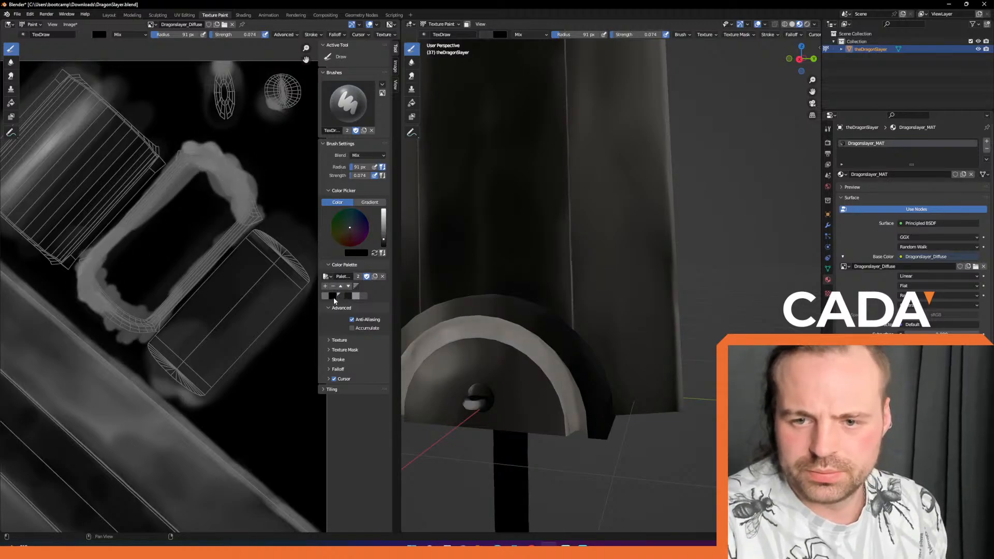
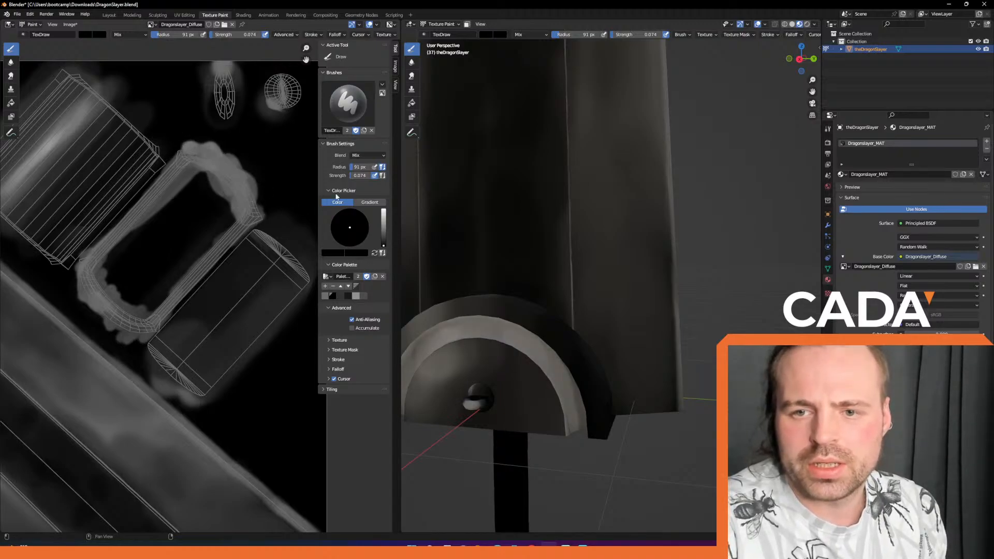
pyautogui.moveTo(240, 35); pyautogui.dragTo(283, 35)
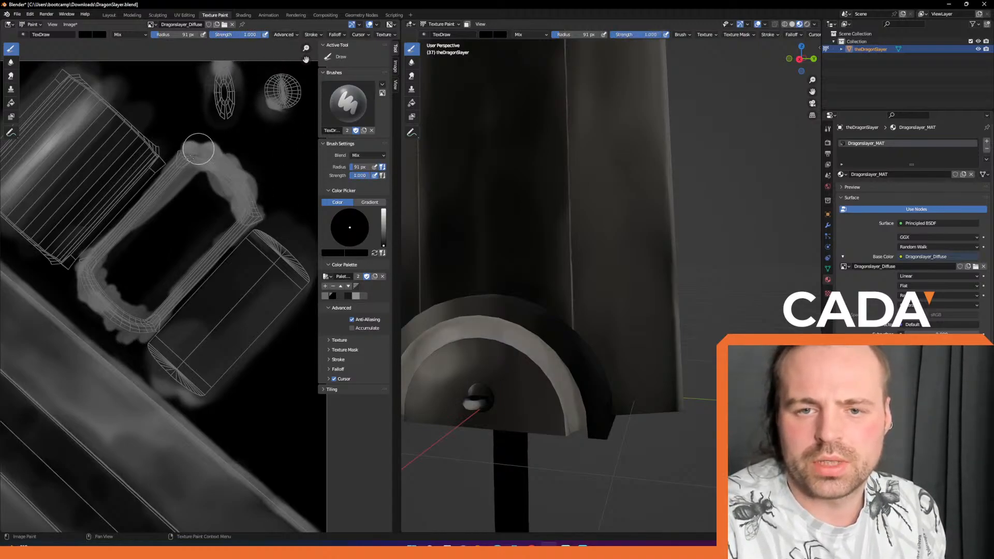
pyautogui.moveTo(175, 168); pyautogui.dragTo(122, 244)
pyautogui.moveTo(182, 264)
pyautogui.mouseDown()
pyautogui.moveTo(173, 298)
pyautogui.moveTo(107, 354)
pyautogui.mouseUp()
pyautogui.moveTo(167, 295); pyautogui.dragTo(226, 253, button='middle')
pyautogui.moveTo(494, 331); pyautogui.dragTo(508, 328, button='middle')
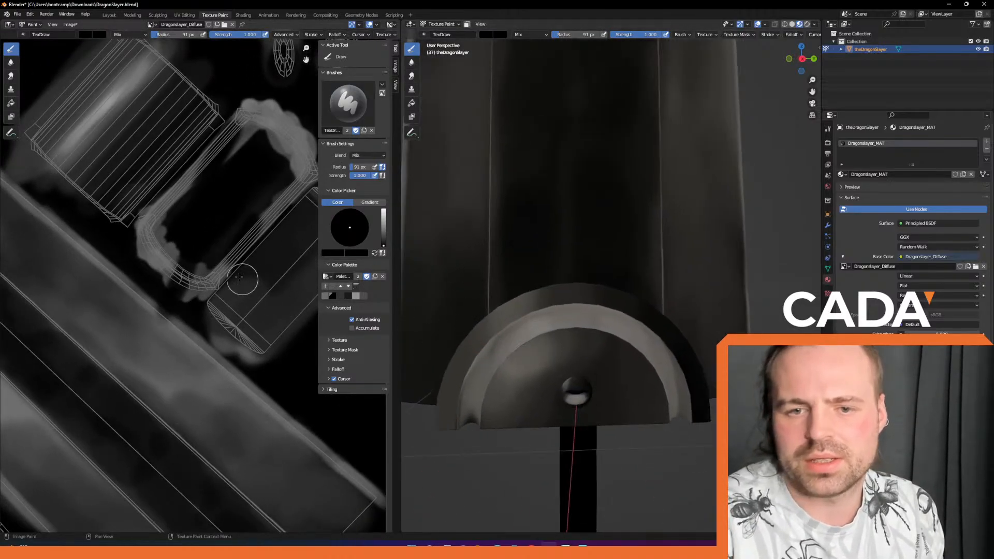
pyautogui.hotkey('ctrl', 'z')
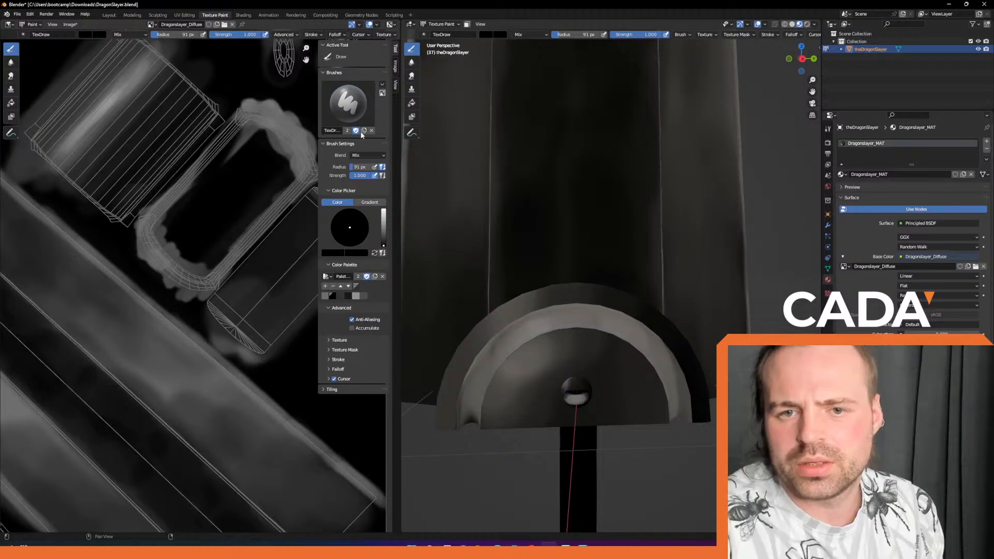
# Lower the brush strength to 0.178 and softly darken the rounded end of the ring-shaped guard island with black.
pyautogui.moveTo(213, 35); pyautogui.dragTo(202, 36)
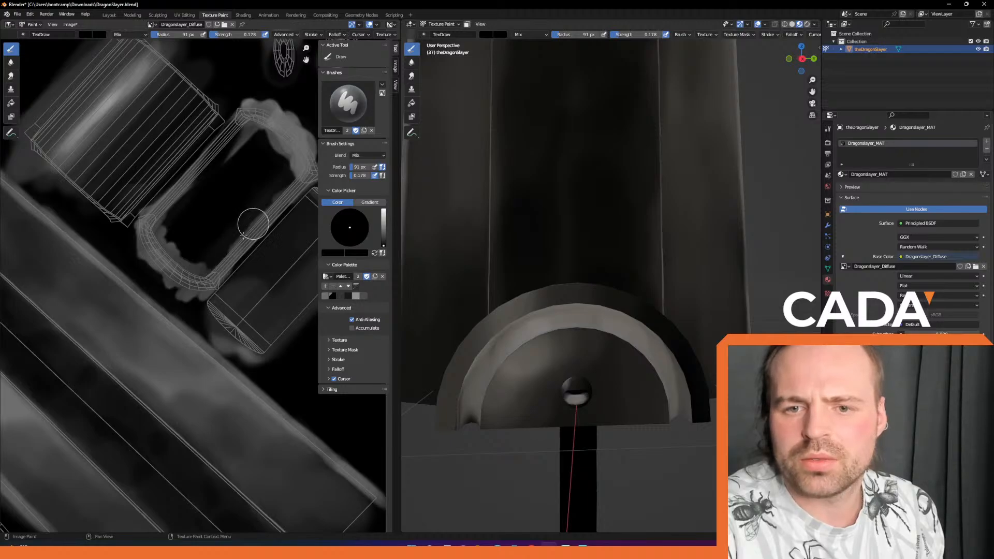
pyautogui.moveTo(306, 161)
pyautogui.mouseDown()
pyautogui.moveTo(287, 123)
pyautogui.moveTo(271, 123)
pyautogui.moveTo(299, 149)
pyautogui.moveTo(288, 130)
pyautogui.mouseUp()
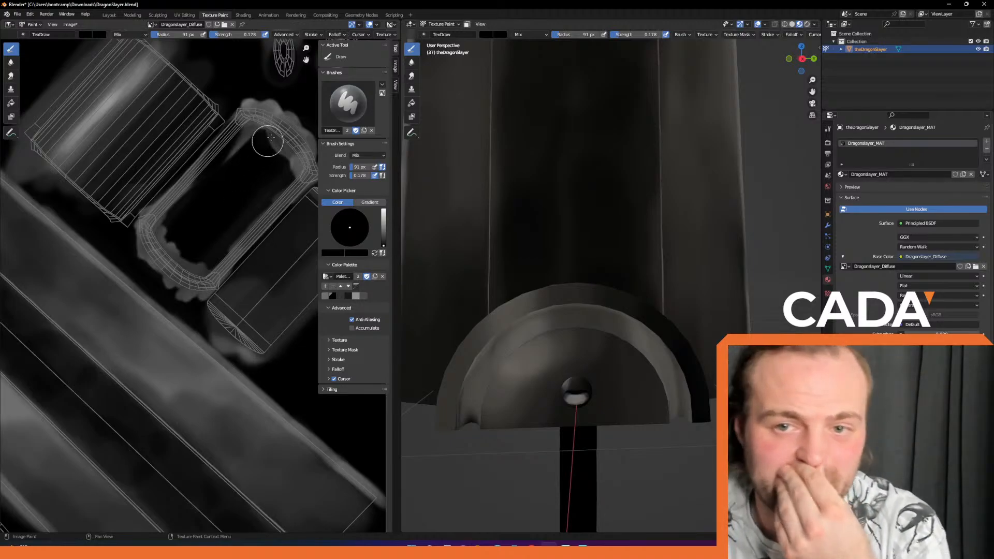
pyautogui.moveTo(265, 113); pyautogui.dragTo(300, 170)
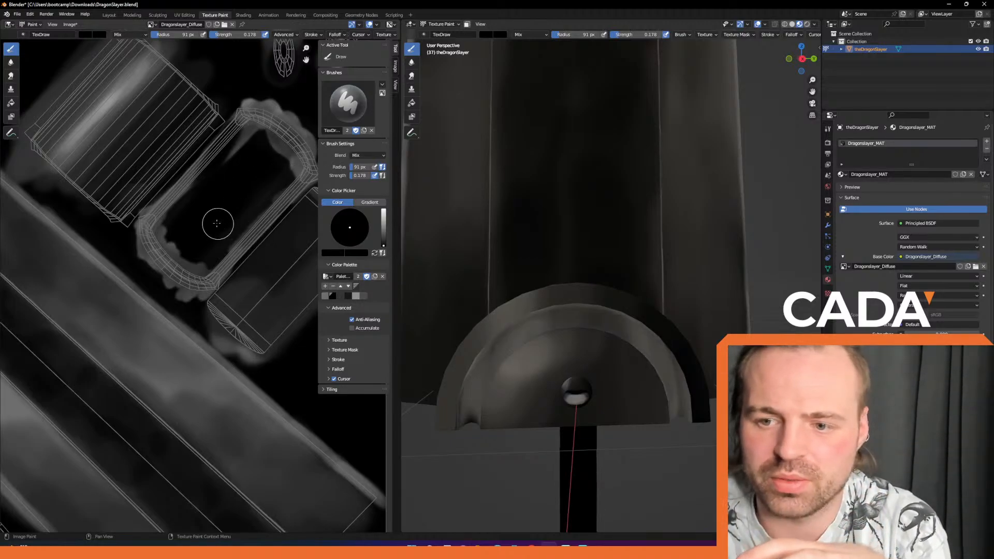
pyautogui.moveTo(196, 225)
pyautogui.mouseDown(button='middle')
pyautogui.moveTo(178, 221)
pyautogui.moveTo(170, 239)
pyautogui.mouseUp(button='middle')
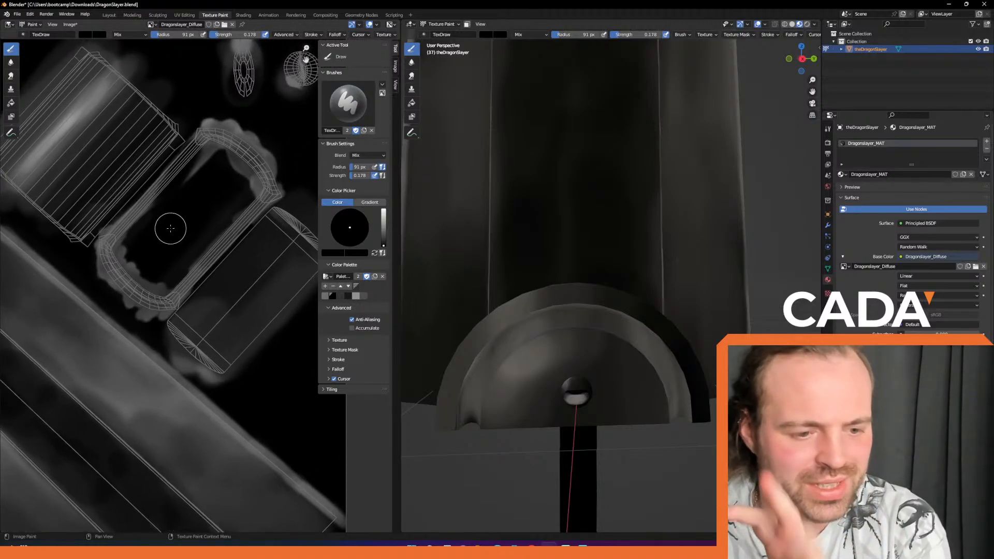
pyautogui.scroll(-5, 236, 213)
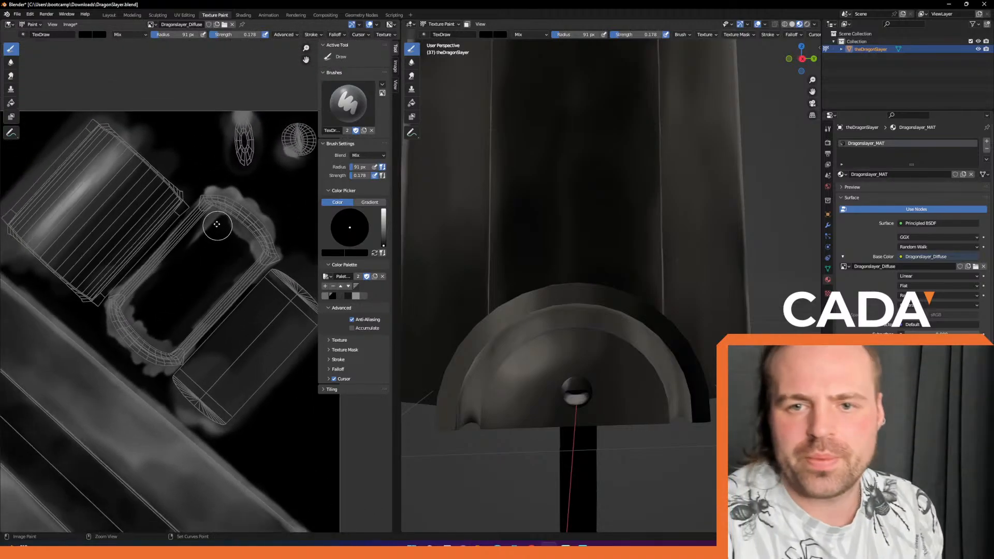
pyautogui.moveTo(181, 288); pyautogui.dragTo(215, 225, button='middle')
pyautogui.moveTo(567, 290)
pyautogui.mouseDown(button='middle')
pyautogui.moveTo(552, 289)
pyautogui.moveTo(542, 218)
pyautogui.moveTo(547, 290)
pyautogui.mouseUp(button='middle')
pyautogui.moveTo(545, 227)
pyautogui.keyDown('shift'); pyautogui.mouseDown(button='middle')
pyautogui.moveTo(546, 315)
pyautogui.moveTo(492, 283)
pyautogui.mouseUp(button='middle'); pyautogui.keyUp('shift')
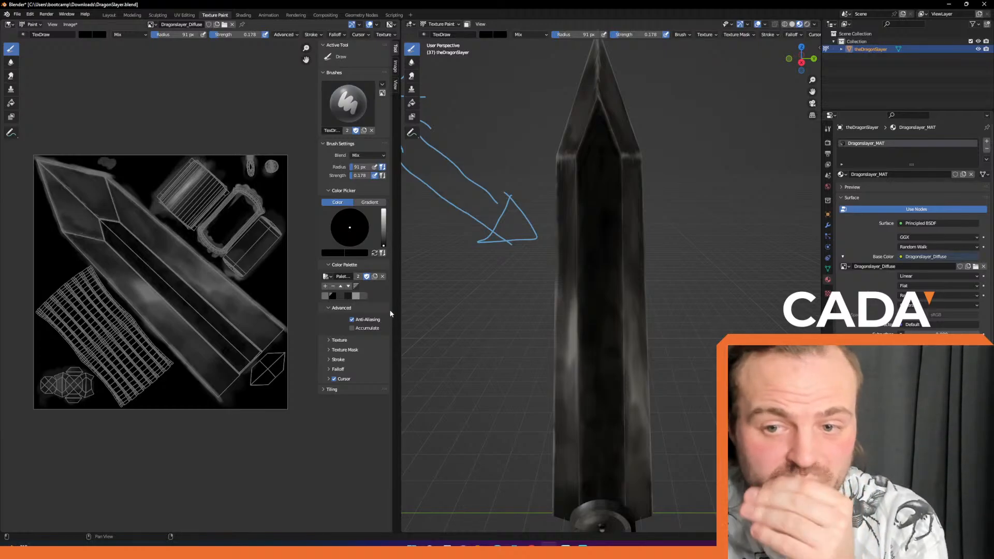
# Paint a thin light grey highlight down the ridge from the blade's shoulder corner in the texture, using a 3 px brush at 0.178 strength.
pyautogui.click(383, 216)
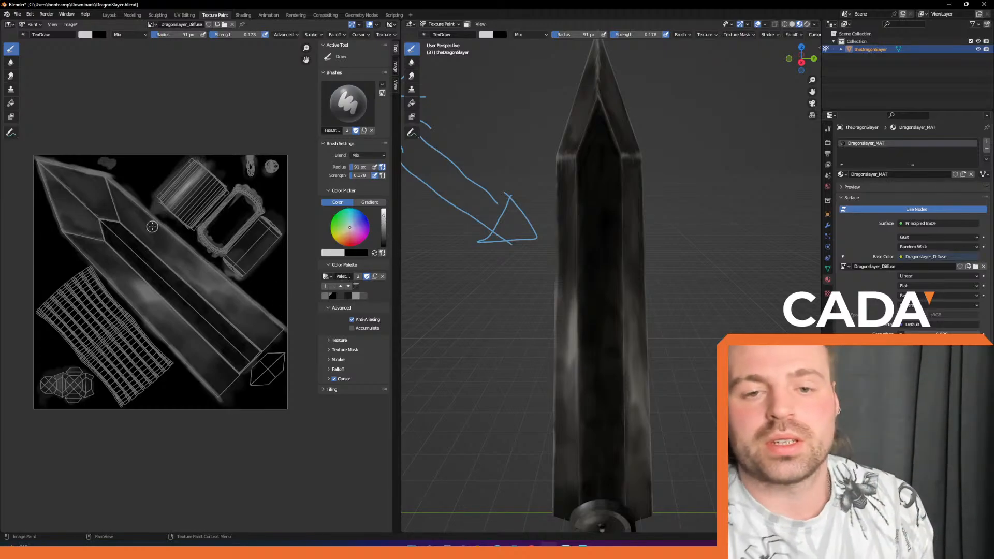
pyautogui.moveTo(117, 221); pyautogui.dragTo(170, 304, button='middle')
pyautogui.keyDown('ctrl'); pyautogui.moveTo(143, 242); pyautogui.dragTo(91, 222, button='middle'); pyautogui.keyUp('ctrl')
pyautogui.moveTo(113, 257); pyautogui.dragTo(165, 210, button='middle')
pyautogui.keyDown('ctrl'); pyautogui.moveTo(200, 249); pyautogui.dragTo(171, 219, button='middle'); pyautogui.keyUp('ctrl')
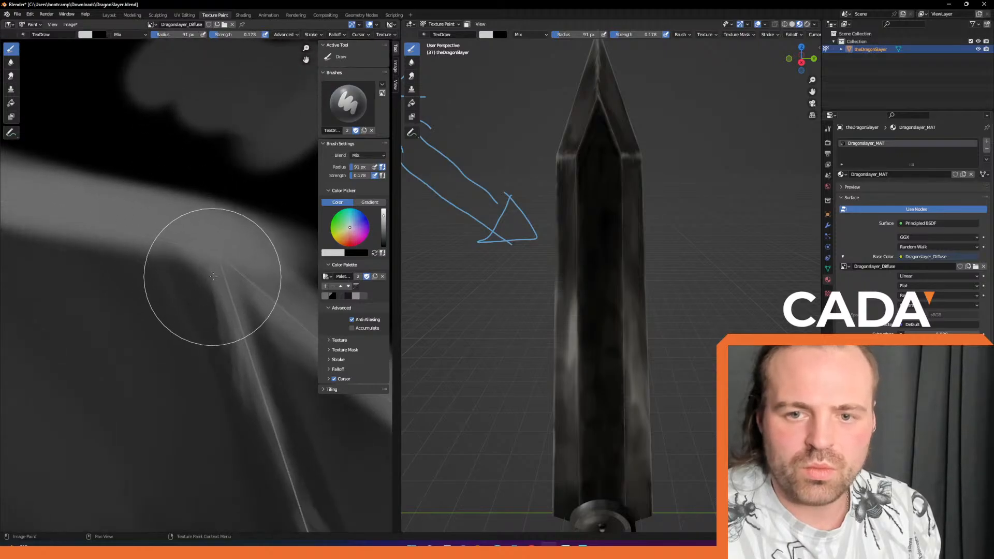
pyautogui.keyDown('ctrl'); pyautogui.moveTo(228, 252); pyautogui.dragTo(183, 269, button='middle'); pyautogui.keyUp('ctrl')
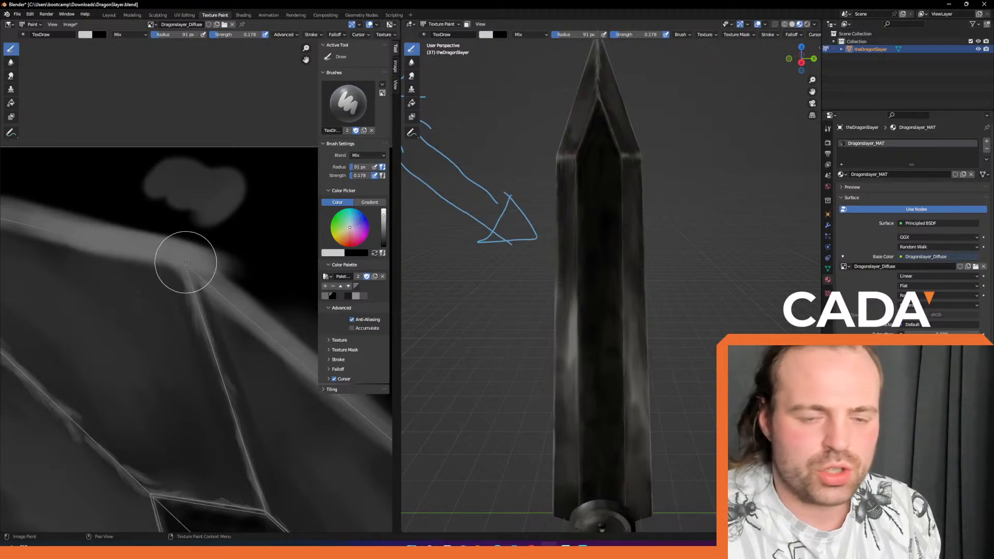
pyautogui.press('f')
pyautogui.click(165, 280)
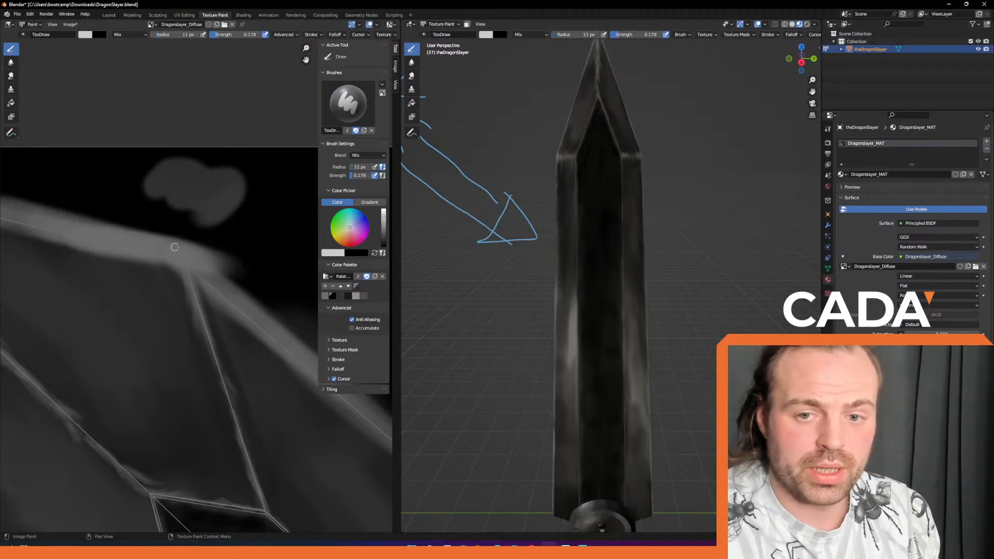
pyautogui.scroll(5, 171, 270)
pyautogui.press('f')
pyautogui.click(155, 232)
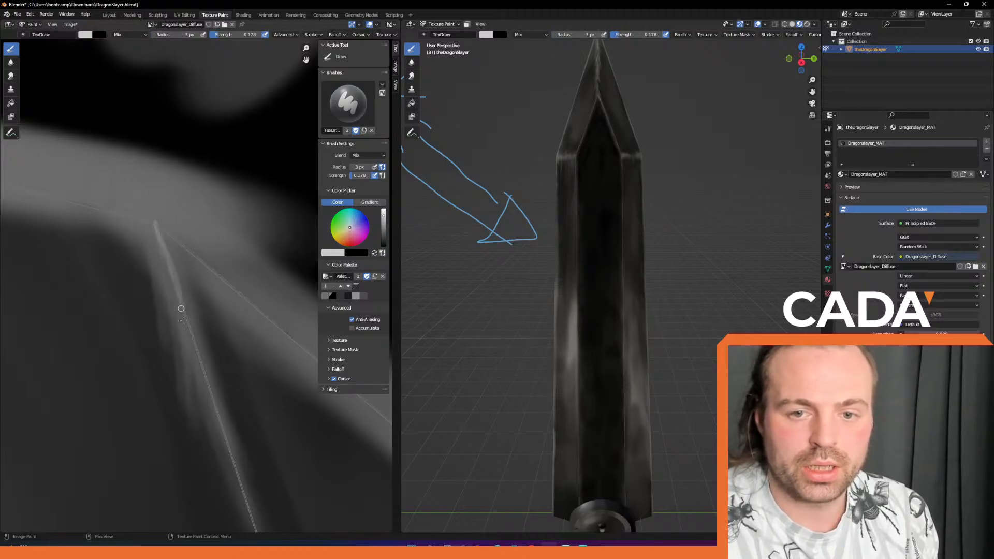
pyautogui.moveTo(161, 250); pyautogui.dragTo(159, 234)
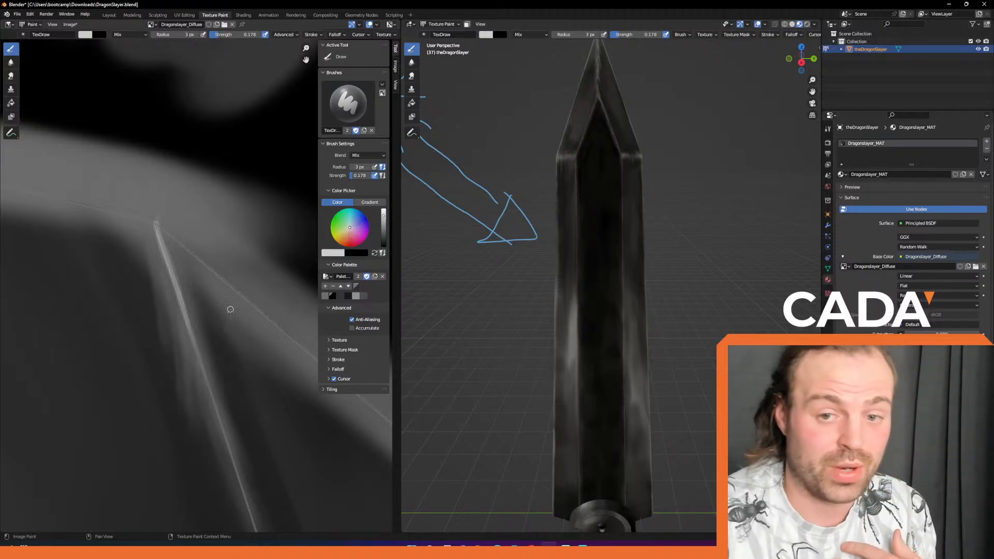
# Set the brush radius to 6 px and paint light grey highlights along the two outer blade edges meeting at the shoulder corner.
pyautogui.press('f')
pyautogui.click(212, 301)
pyautogui.moveTo(158, 228); pyautogui.dragTo(224, 282)
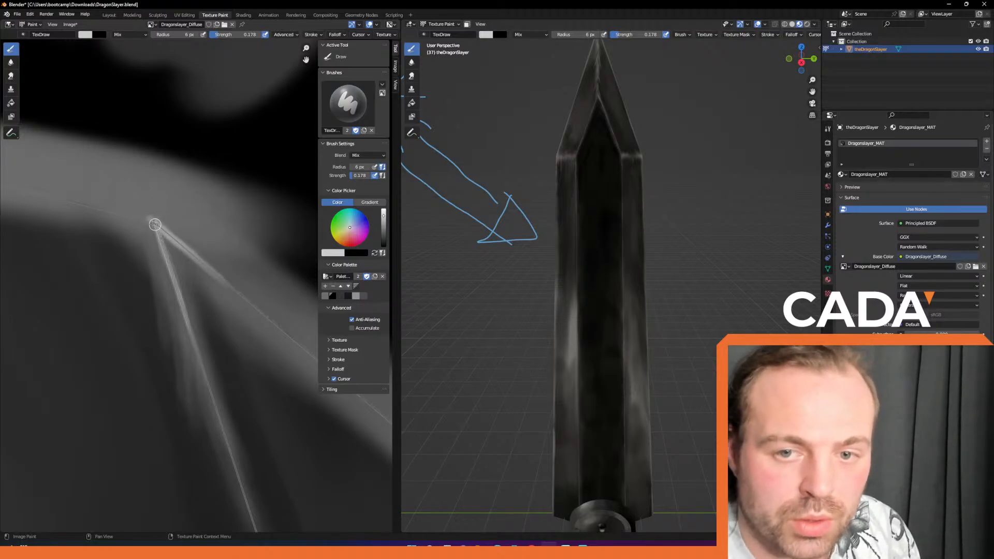
pyautogui.moveTo(147, 219)
pyautogui.mouseDown()
pyautogui.moveTo(62, 200)
pyautogui.moveTo(160, 222)
pyautogui.moveTo(48, 189)
pyautogui.mouseUp()
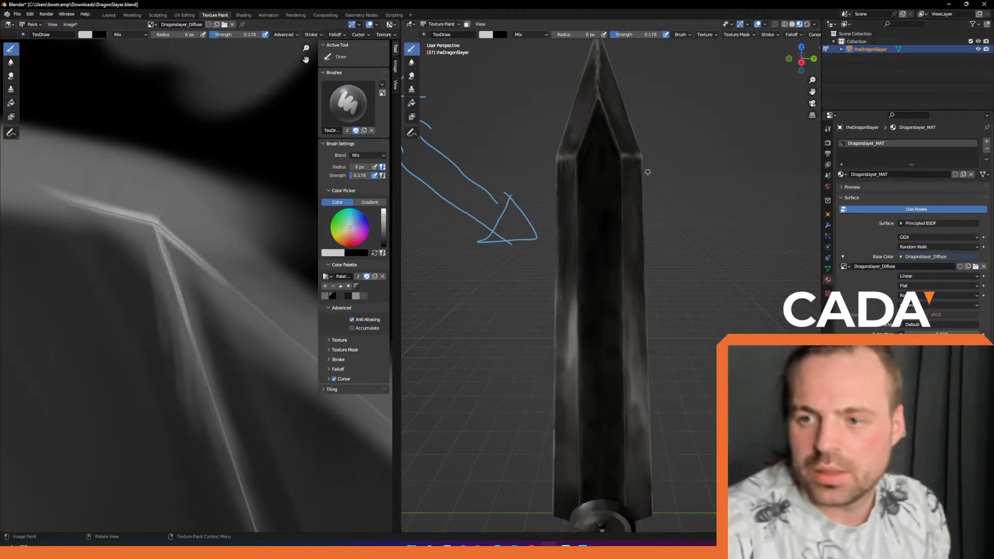
# Examine the new edge highlights at the blade's tip and shoulders on the model.
pyautogui.rightClick(662, 126)
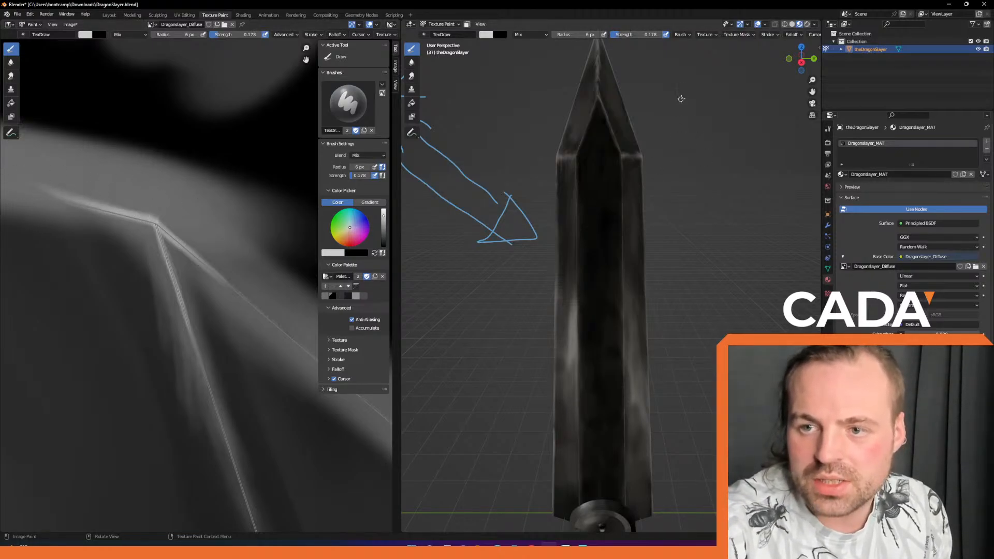
pyautogui.rightClick(669, 148)
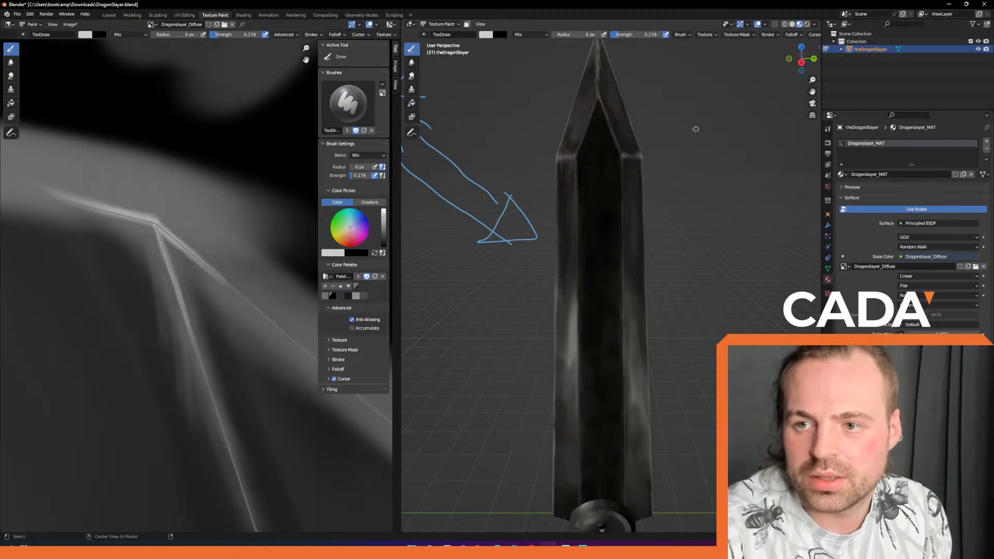
pyautogui.moveTo(673, 174); pyautogui.dragTo(641, 212, button='middle')
pyautogui.scroll(-3, 654, 184)
pyautogui.scroll(6, 636, 155)
pyautogui.scroll(4, 617, 246)
pyautogui.scroll(-5, 589, 231)
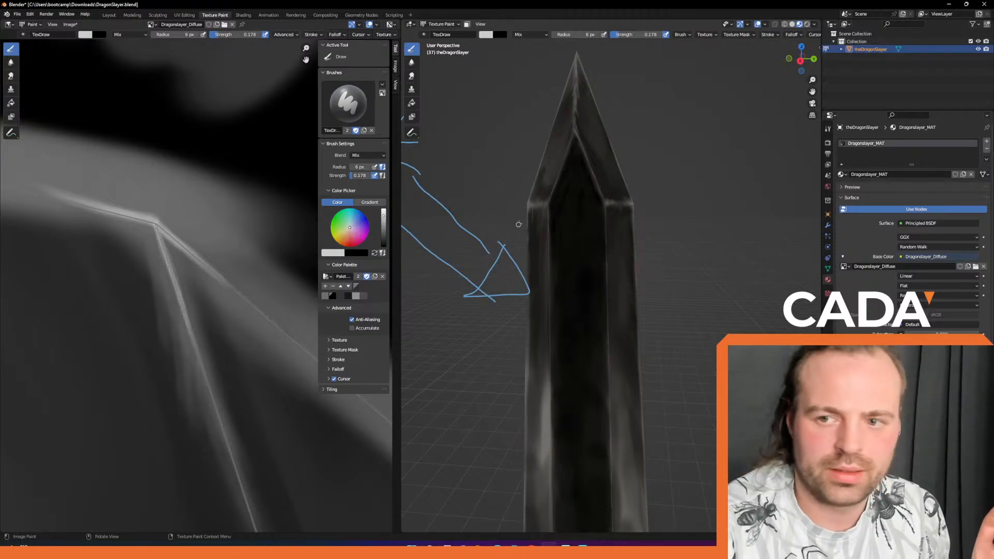
# Paint crisp white lines along the three edges meeting at the blade's shoulder corner, using a 1 px brush at full strength.
pyautogui.moveTo(384, 217); pyautogui.dragTo(384, 206)
pyautogui.scroll(3, 156, 177)
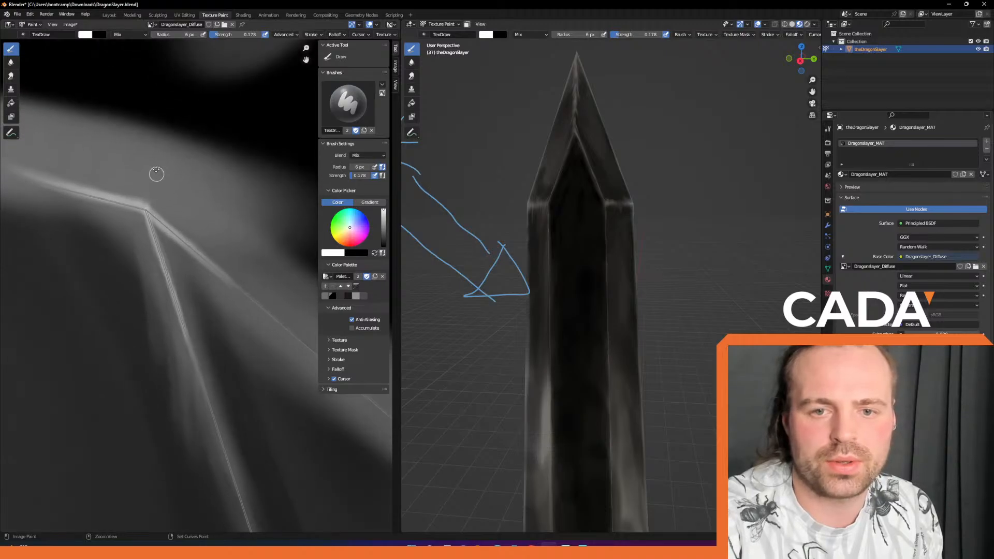
pyautogui.press('f')
pyautogui.click(101, 185)
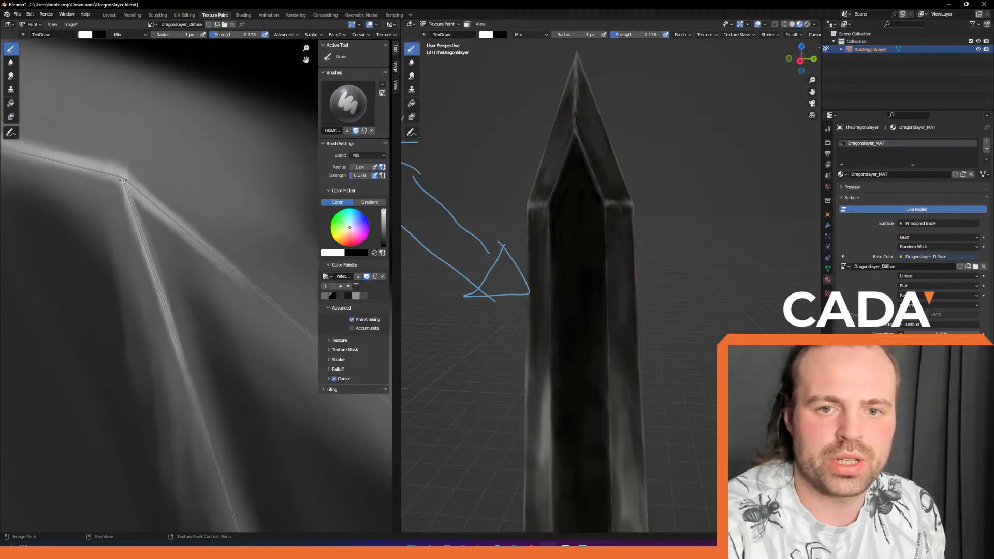
pyautogui.moveTo(220, 35); pyautogui.dragTo(266, 36)
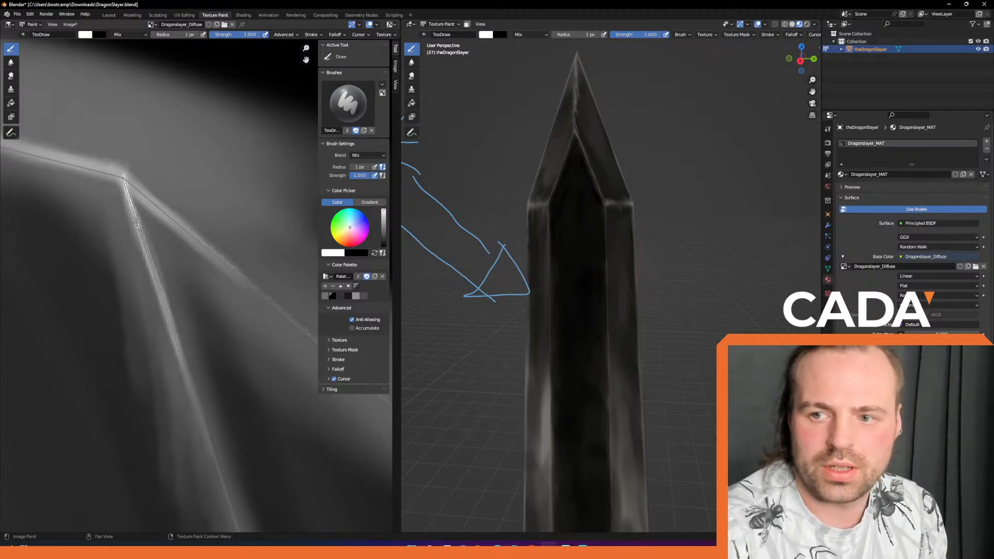
pyautogui.moveTo(124, 180); pyautogui.dragTo(201, 244)
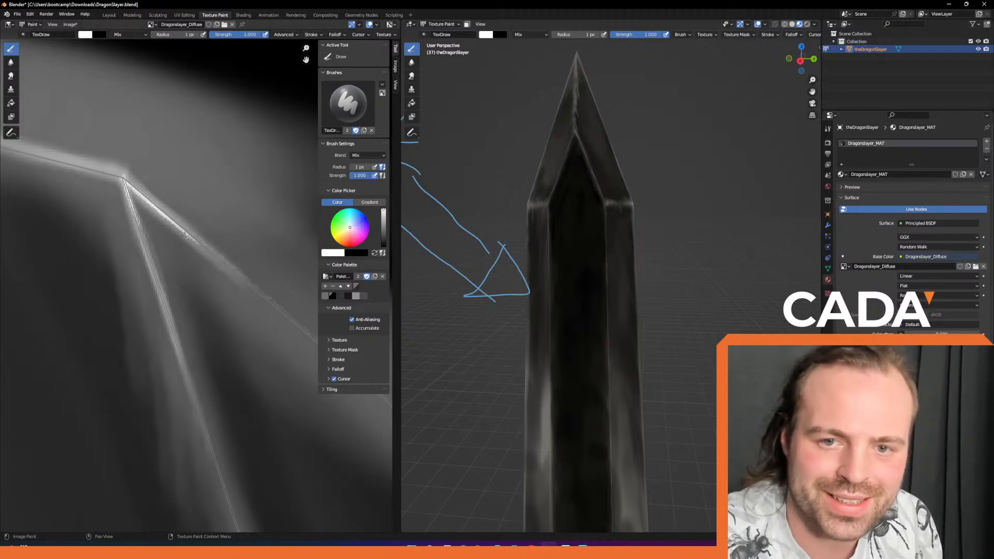
pyautogui.moveTo(123, 179); pyautogui.dragTo(69, 167)
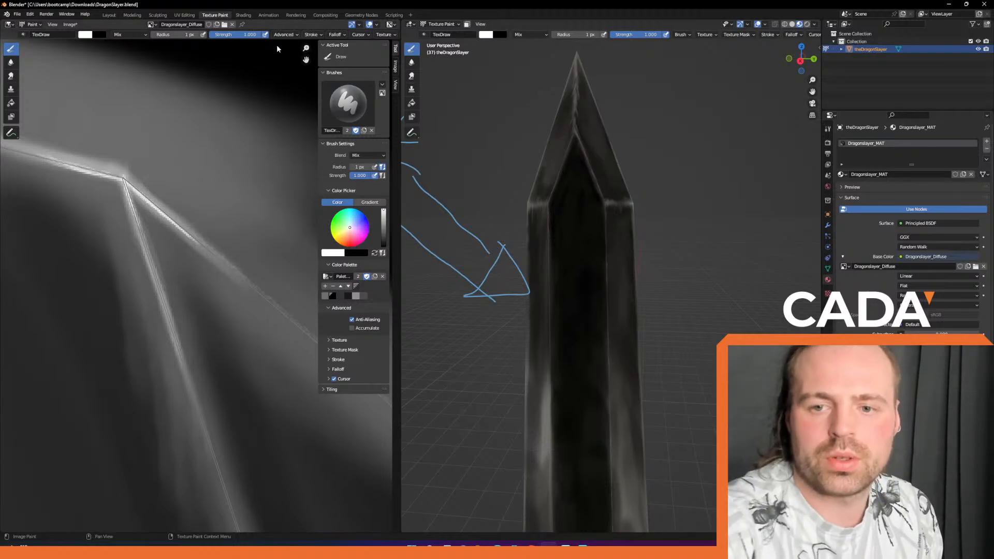
# Try a dark 4 px shadow stroke beneath the white highlight at the shoulder corner, and undo it.
pyautogui.click(348, 296)
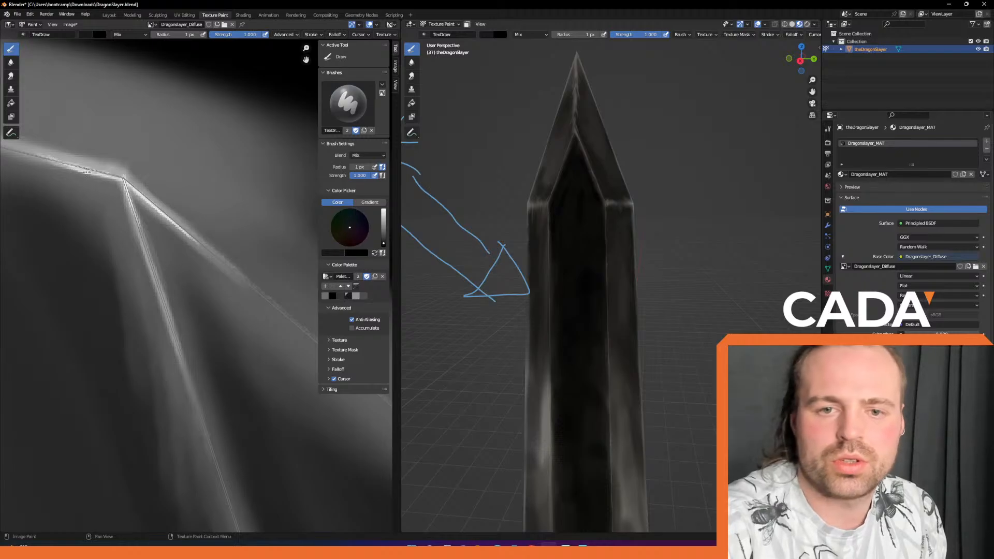
pyautogui.press('f')
pyautogui.click(83, 193)
pyautogui.moveTo(74, 177); pyautogui.dragTo(87, 177)
pyautogui.hotkey('ctrl', 'z')
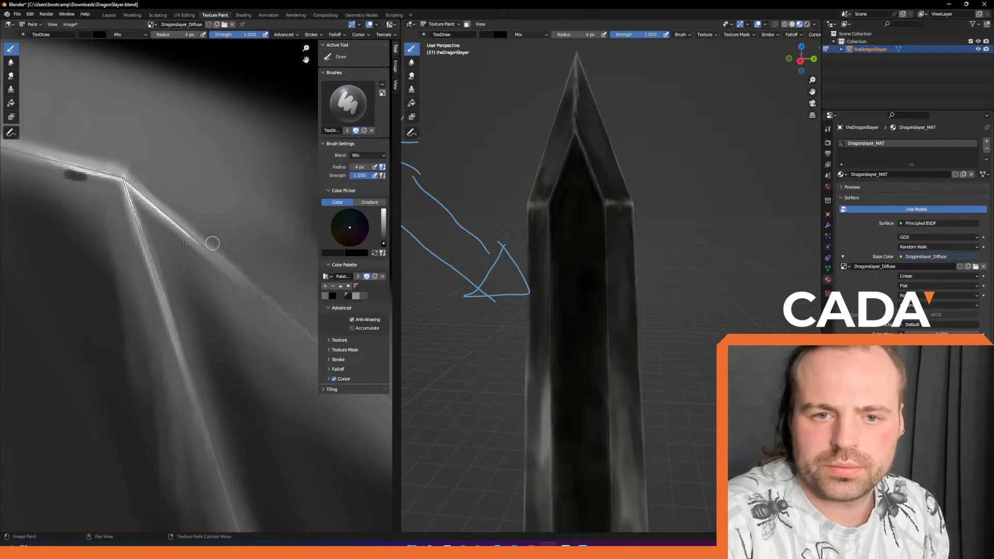
pyautogui.hotkey('ctrl', 'z')
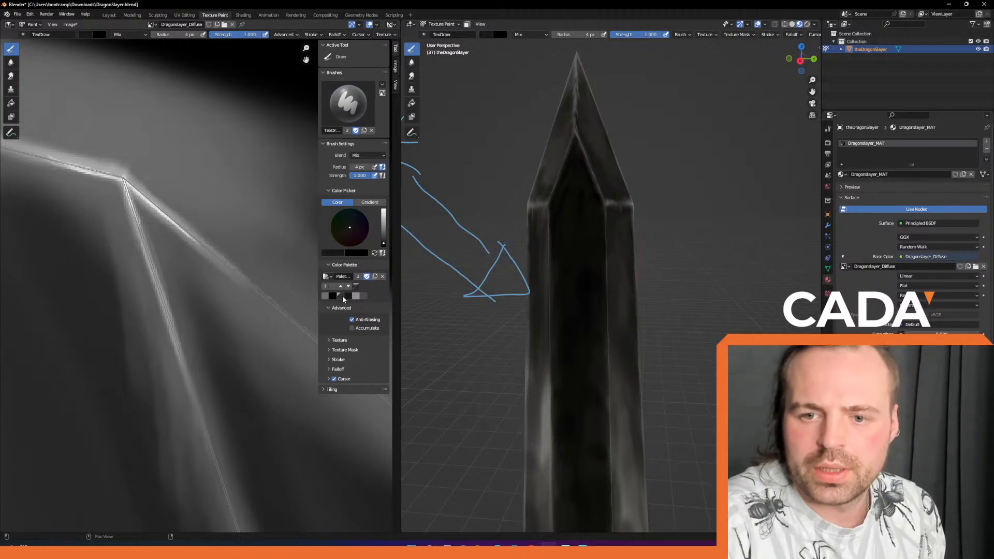
# Paint a short 4 px stroke beneath the white corner highlight, select the mid grey palette colour, and inspect the blade shoulder on the model.
pyautogui.moveTo(76, 177); pyautogui.dragTo(61, 172)
pyautogui.click(326, 296)
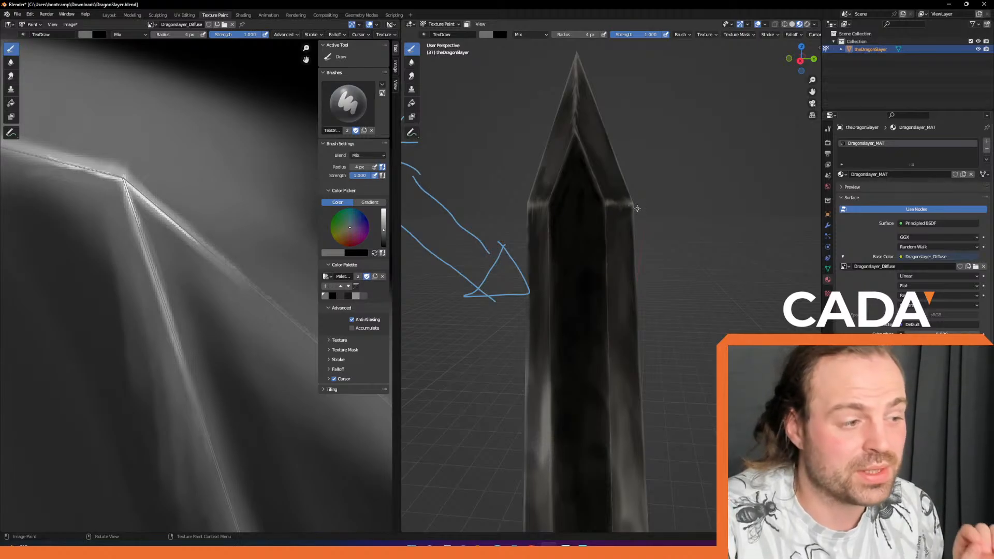
pyautogui.moveTo(669, 186); pyautogui.dragTo(609, 201, button='middle')
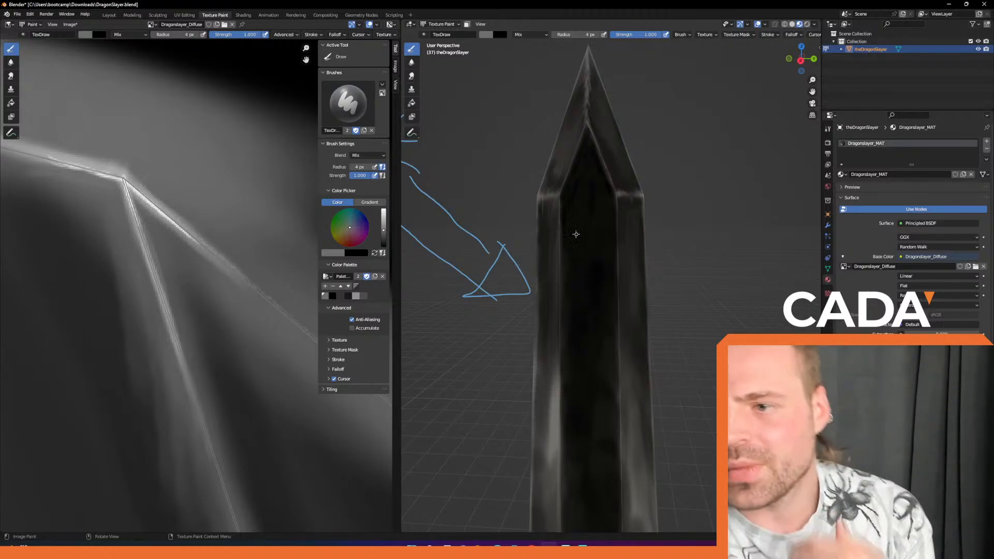
pyautogui.moveTo(576, 234)
pyautogui.mouseDown(button='middle')
pyautogui.moveTo(595, 264)
pyautogui.moveTo(574, 268)
pyautogui.mouseUp(button='middle')
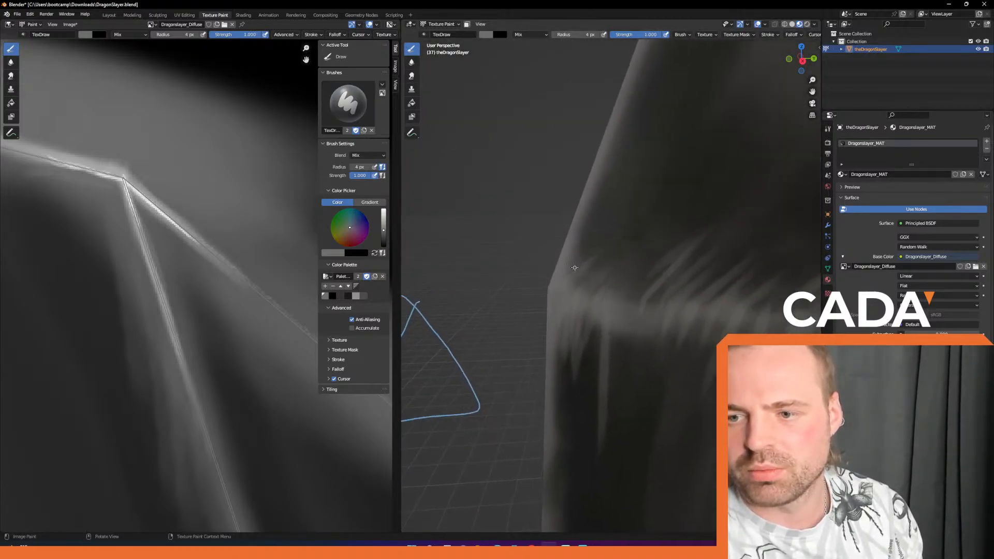
# Set the brush colour to a near-white grey for the highlights at the blade's outer shoulder corner.
pyautogui.click(384, 214)
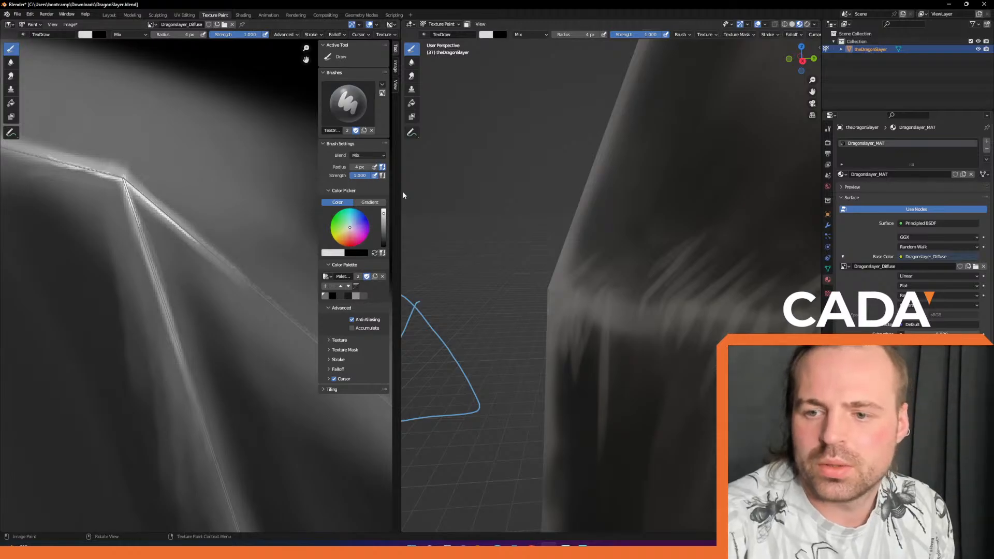
pyautogui.moveTo(165, 257)
pyautogui.mouseDown(button='middle')
pyautogui.moveTo(210, 215)
pyautogui.moveTo(295, 98)
pyautogui.mouseUp(button='middle')
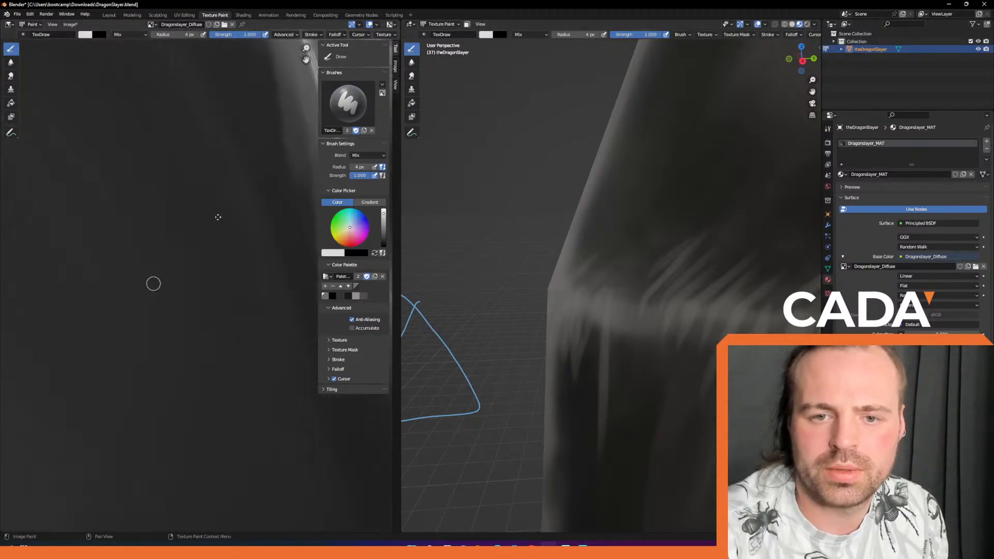
pyautogui.moveTo(148, 292); pyautogui.dragTo(331, 145, button='middle')
pyautogui.moveTo(160, 331); pyautogui.dragTo(290, 153, button='middle')
pyautogui.moveTo(178, 240)
pyautogui.mouseDown(button='middle')
pyautogui.moveTo(246, 366)
pyautogui.moveTo(326, 359)
pyautogui.mouseUp(button='middle')
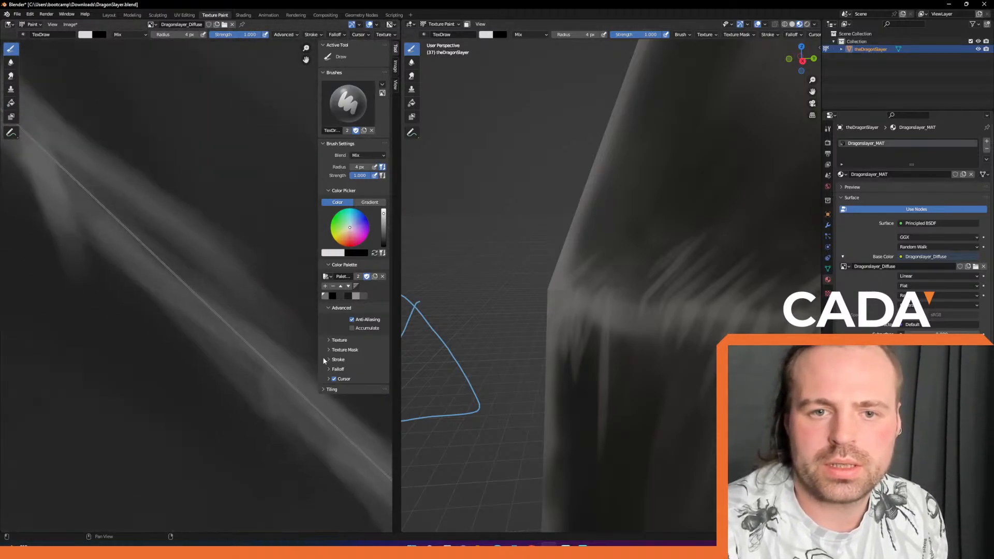
pyautogui.moveTo(181, 274); pyautogui.dragTo(269, 392, button='middle')
pyautogui.moveTo(176, 248); pyautogui.dragTo(246, 337, button='middle')
pyautogui.scroll(-7, 246, 338)
pyautogui.scroll(-4, 208, 294)
pyautogui.moveTo(211, 289)
pyautogui.mouseDown(button='middle')
pyautogui.moveTo(213, 210)
pyautogui.moveTo(222, 219)
pyautogui.moveTo(266, 144)
pyautogui.mouseUp(button='middle')
pyautogui.moveTo(216, 261)
pyautogui.keyDown('ctrl'); pyautogui.mouseDown(button='middle')
pyautogui.moveTo(253, 173)
pyautogui.moveTo(243, 164)
pyautogui.moveTo(237, 228)
pyautogui.moveTo(253, 274)
pyautogui.mouseUp(button='middle'); pyautogui.keyUp('ctrl')
pyautogui.keyDown('ctrl'); pyautogui.moveTo(198, 246); pyautogui.dragTo(162, 202, button='middle'); pyautogui.keyUp('ctrl')
# Try full-strength near-white 4 px strokes along the outer edge at the shoulder corner, and undo them.
pyautogui.moveTo(158, 248)
pyautogui.mouseDown()
pyautogui.moveTo(166, 250)
pyautogui.moveTo(115, 104)
pyautogui.moveTo(175, 264)
pyautogui.moveTo(199, 289)
pyautogui.mouseUp()
pyautogui.hotkey('ctrl', 'z')
pyautogui.hotkey('ctrl', 'z')
pyautogui.hotkey('ctrl', 'z')
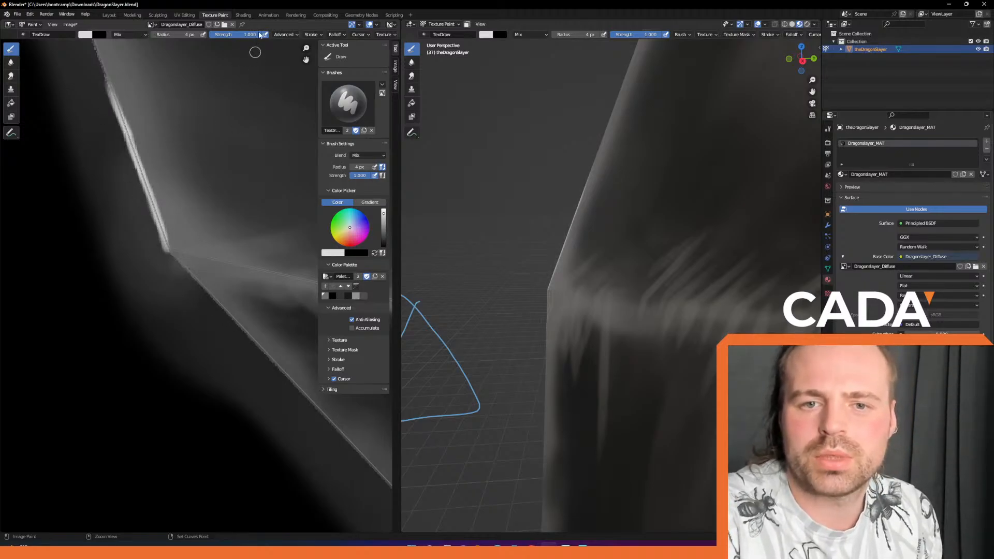
pyautogui.hotkey('ctrl', 'z')
pyautogui.hotkey('ctrl', 'z')
pyautogui.hotkey('ctrl', 'z')
pyautogui.hotkey('ctrl', 'z')
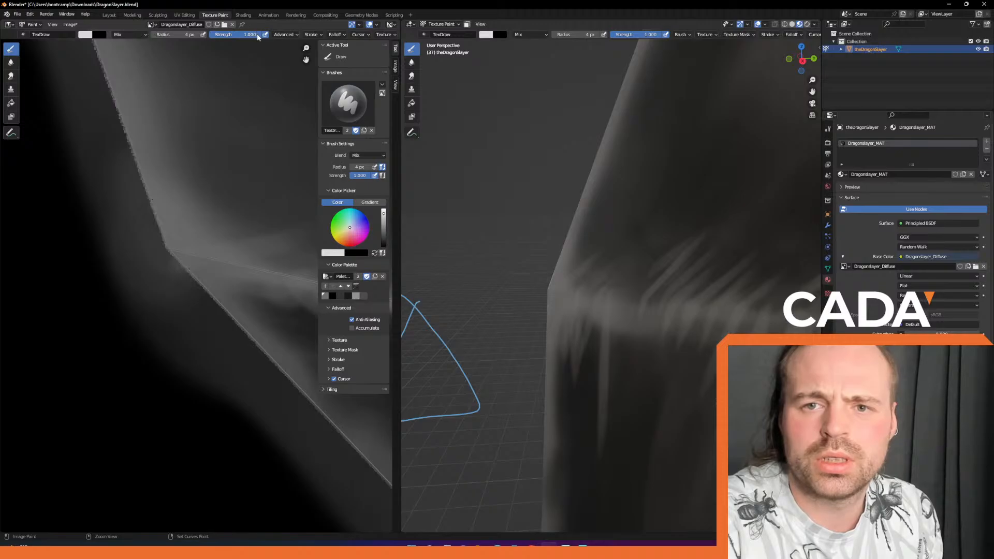
# Reduce the brush strength to 0.400 and paint 4 px highlight strokes along the outer edge above the shoulder corner.
pyautogui.moveTo(228, 35); pyautogui.dragTo(217, 43)
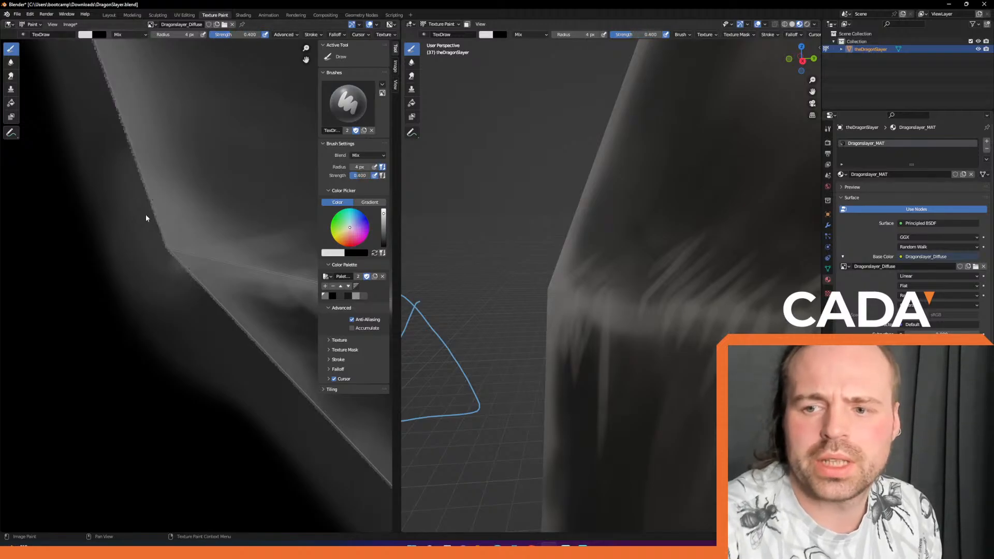
pyautogui.moveTo(169, 251); pyautogui.dragTo(122, 143)
pyautogui.moveTo(157, 223); pyautogui.dragTo(124, 128)
pyautogui.moveTo(173, 242); pyautogui.dragTo(106, 73)
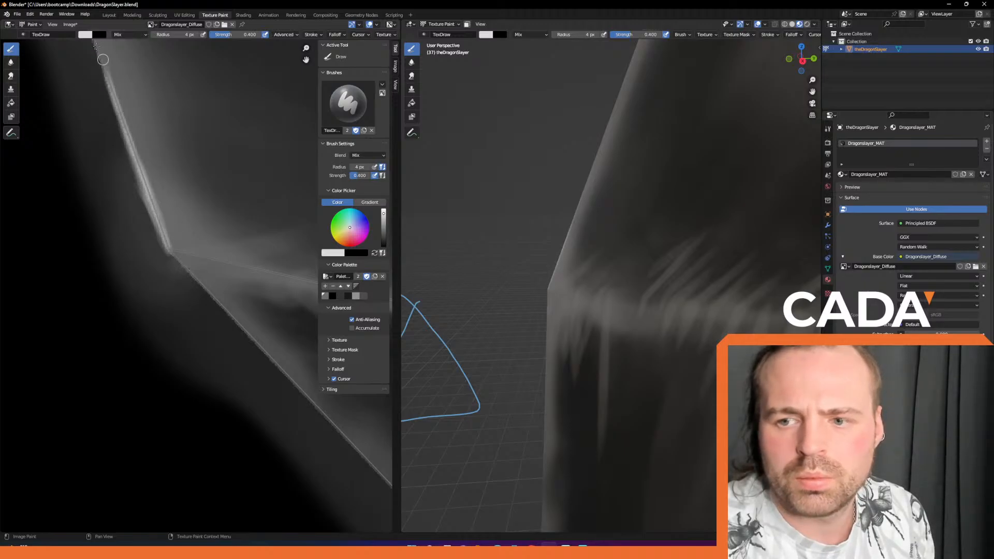
# Paint overlapping 4 px highlight strokes along the outer edge from the shoulder corner down the blade.
pyautogui.moveTo(168, 252); pyautogui.dragTo(243, 337)
pyautogui.moveTo(195, 284); pyautogui.dragTo(284, 374)
pyautogui.moveTo(220, 311); pyautogui.dragTo(321, 412)
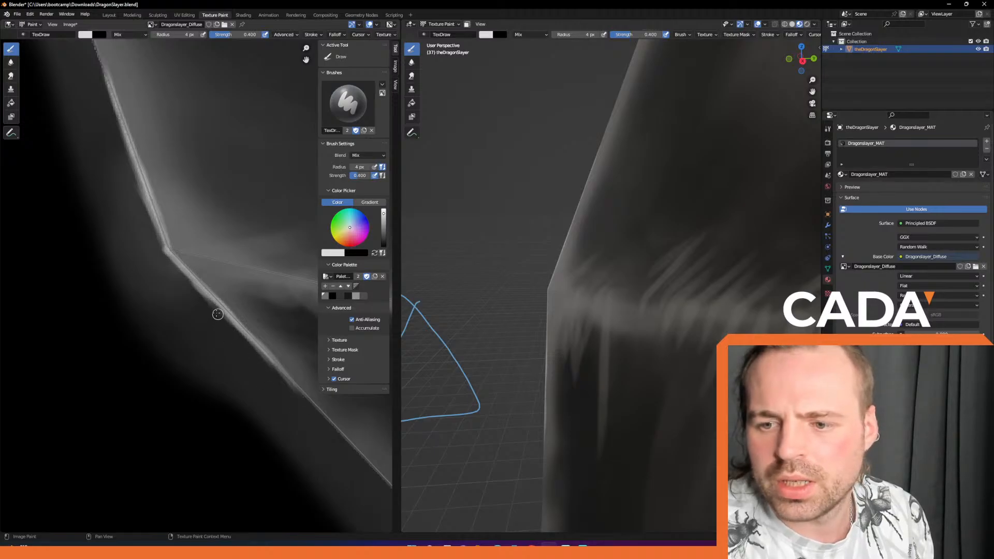
pyautogui.moveTo(211, 300); pyautogui.dragTo(177, 262)
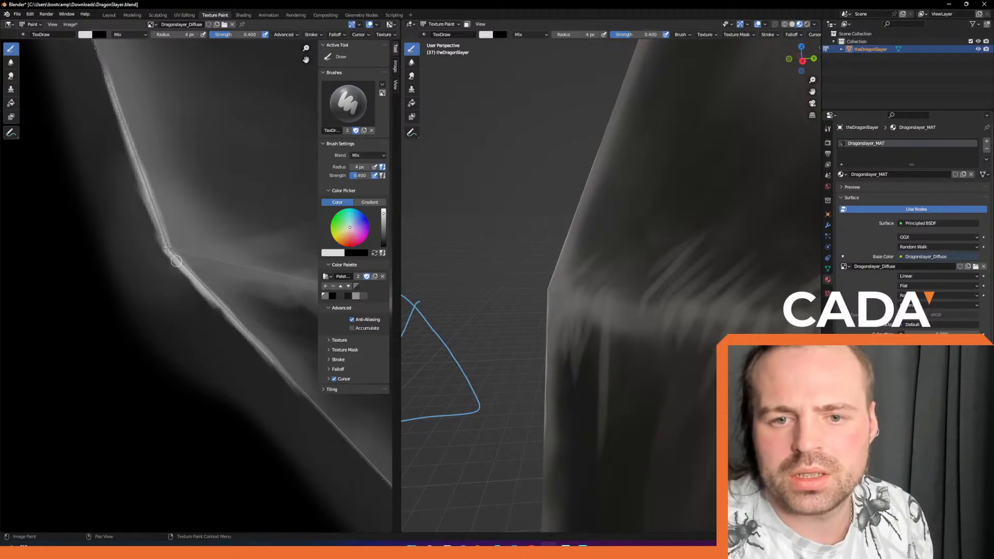
pyautogui.rightClick(192, 226)
pyautogui.moveTo(180, 295)
pyautogui.mouseDown(button='middle')
pyautogui.moveTo(137, 295)
pyautogui.moveTo(95, 267)
pyautogui.moveTo(118, 267)
pyautogui.mouseUp(button='middle')
pyautogui.moveTo(75, 212); pyautogui.dragTo(222, 380)
pyautogui.moveTo(172, 314); pyautogui.dragTo(217, 372)
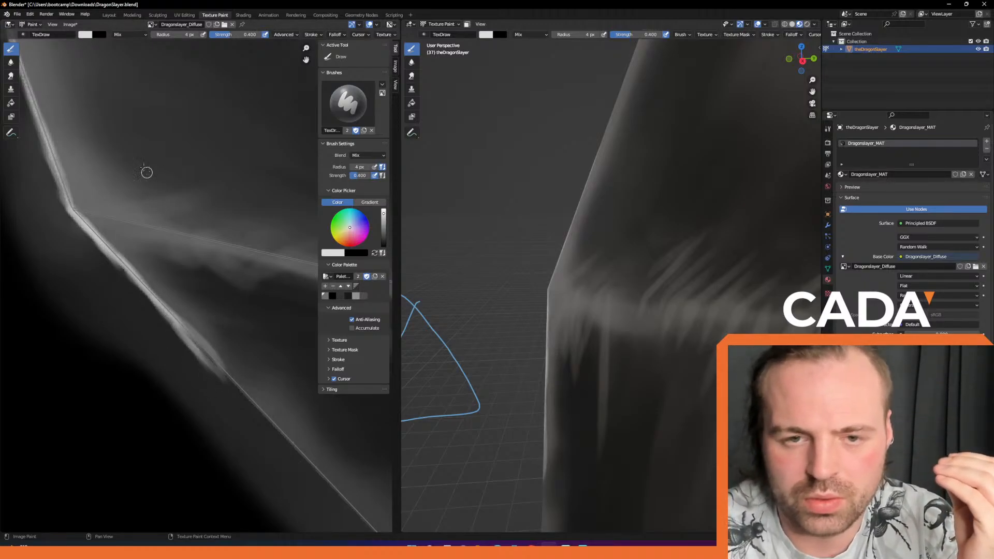
# Extend the outer edge highlight farther up towards the tip and blend it back down into the shoulder corner.
pyautogui.moveTo(166, 220); pyautogui.dragTo(211, 287, button='middle')
pyautogui.moveTo(169, 242); pyautogui.dragTo(192, 290, button='middle')
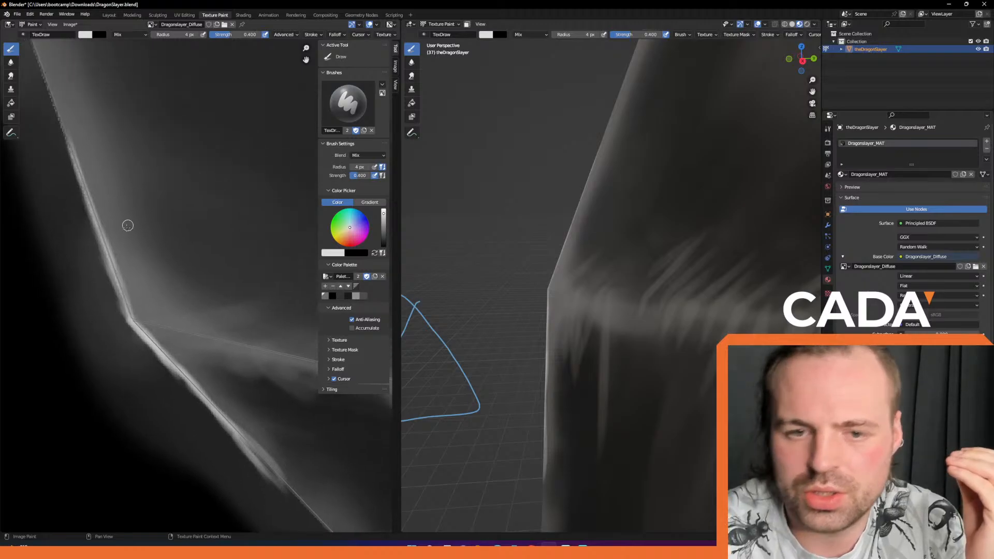
pyautogui.moveTo(44, 81)
pyautogui.mouseDown()
pyautogui.moveTo(37, 66)
pyautogui.moveTo(79, 186)
pyautogui.mouseUp()
pyautogui.moveTo(48, 92); pyautogui.dragTo(103, 245)
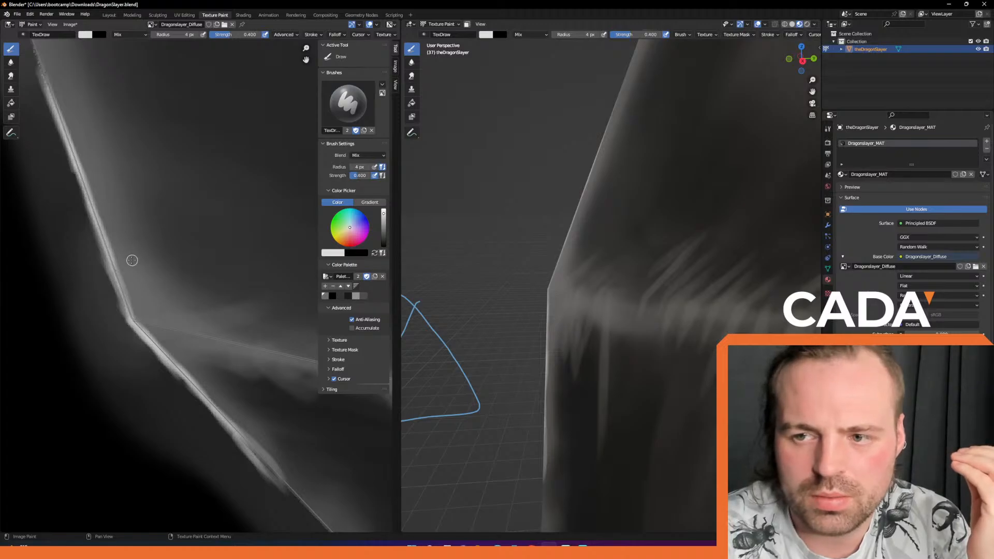
pyautogui.moveTo(86, 193); pyautogui.dragTo(136, 313)
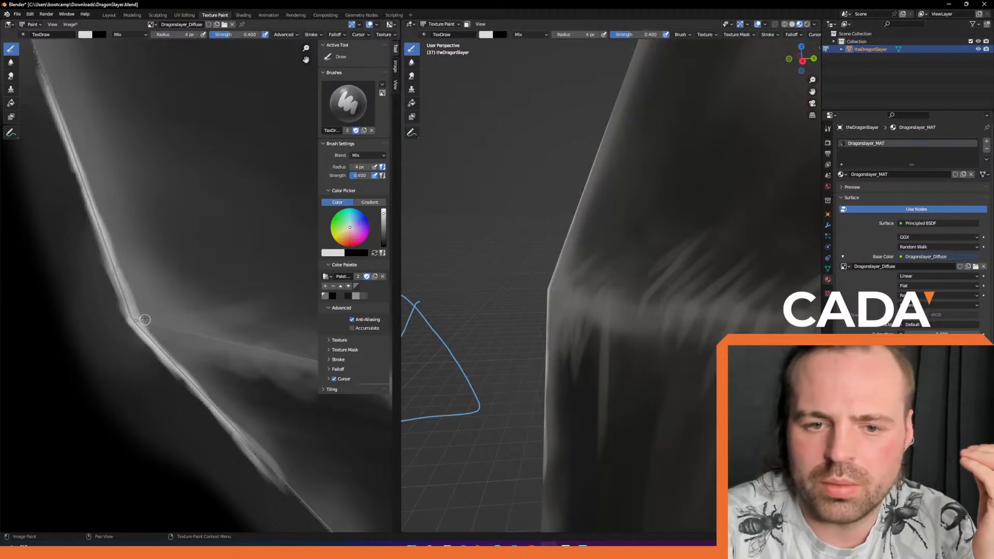
# Paint light strokes along the shoulder ridge from the corner inward, and brighten the streak running down from the ridge.
pyautogui.moveTo(159, 324); pyautogui.dragTo(191, 330)
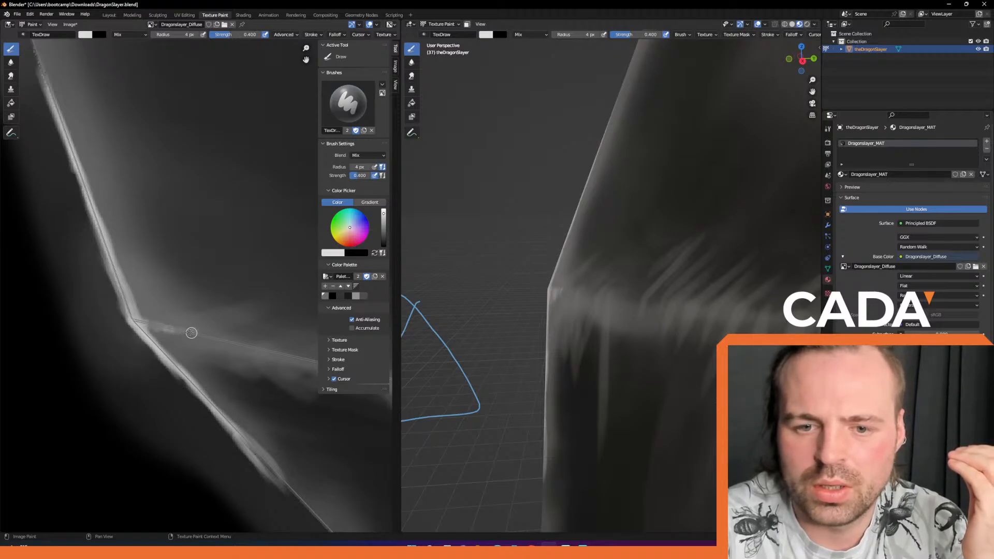
pyautogui.moveTo(141, 319); pyautogui.dragTo(233, 344)
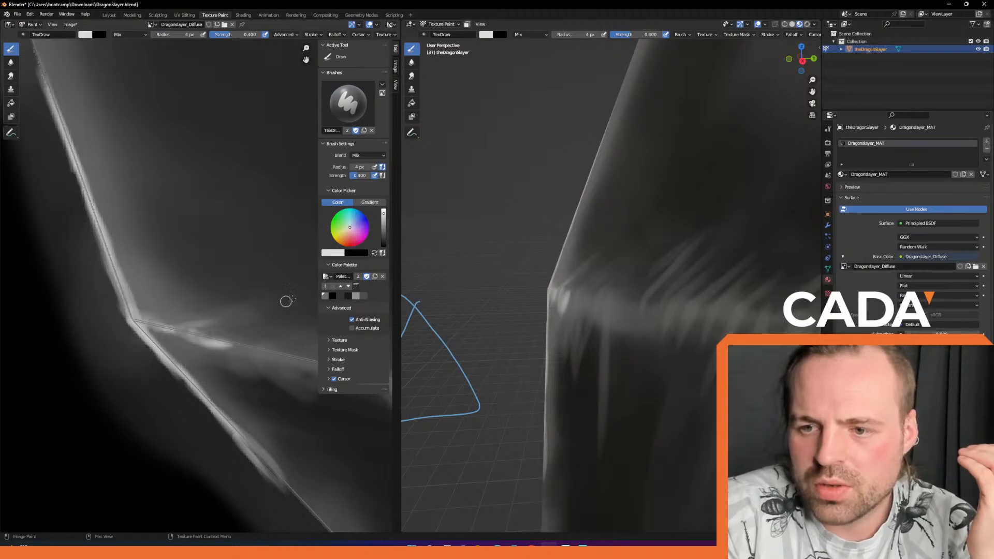
pyautogui.rightClick(233, 285)
pyautogui.moveTo(266, 372); pyautogui.dragTo(104, 288, button='middle')
pyautogui.moveTo(230, 310); pyautogui.dragTo(197, 294, button='middle')
pyautogui.moveTo(193, 281); pyautogui.dragTo(222, 318)
pyautogui.moveTo(195, 281); pyautogui.dragTo(218, 310)
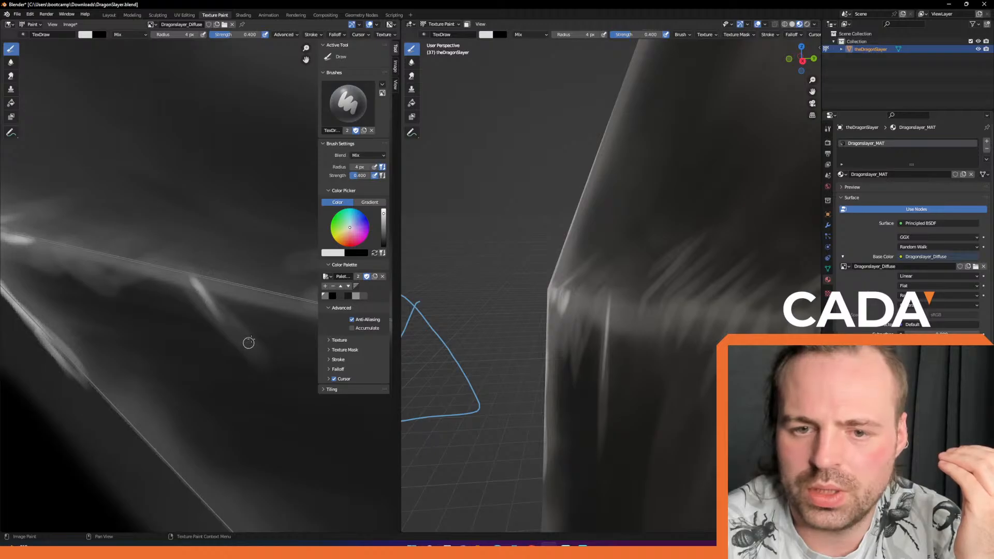
pyautogui.moveTo(220, 278)
pyautogui.mouseDown(button='middle')
pyautogui.moveTo(180, 284)
pyautogui.moveTo(257, 322)
pyautogui.mouseUp(button='middle')
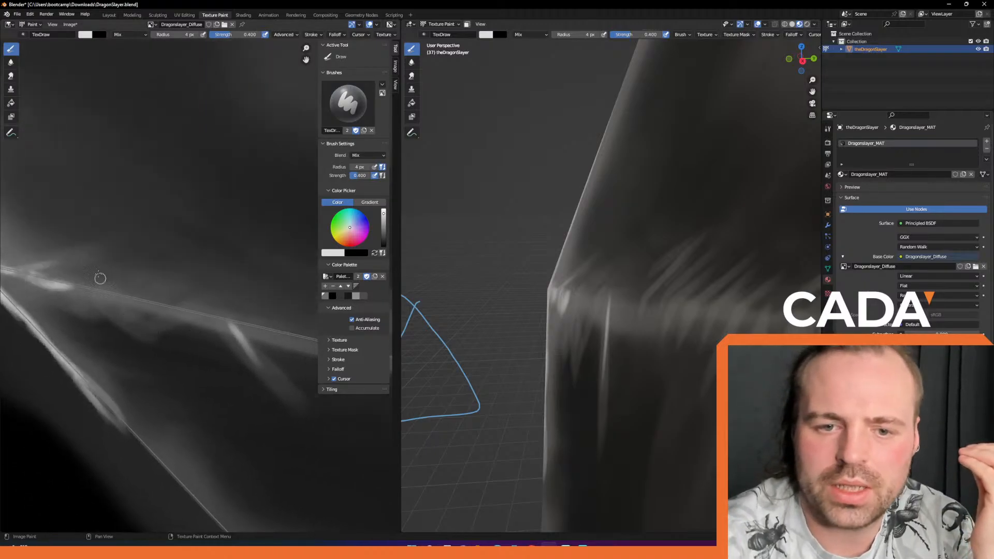
pyautogui.moveTo(60, 284); pyautogui.dragTo(122, 298)
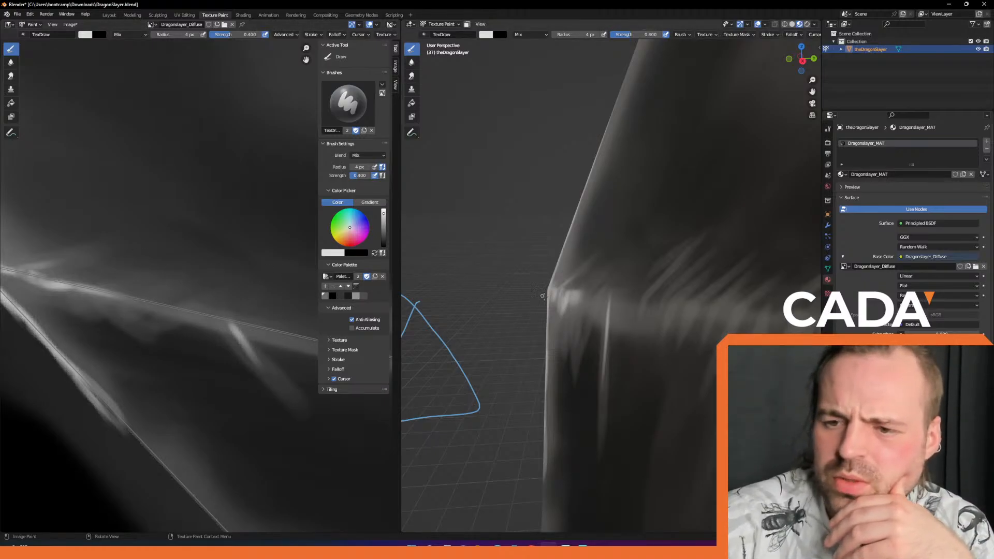
# Examine the blade shoulder's highlights on the model and the texture as a whole.
pyautogui.rightClick(556, 323)
pyautogui.moveTo(559, 318)
pyautogui.mouseDown(button='middle')
pyautogui.moveTo(582, 300)
pyautogui.moveTo(579, 310)
pyautogui.moveTo(572, 262)
pyautogui.moveTo(590, 230)
pyautogui.moveTo(570, 212)
pyautogui.moveTo(452, 248)
pyautogui.mouseUp(button='middle')
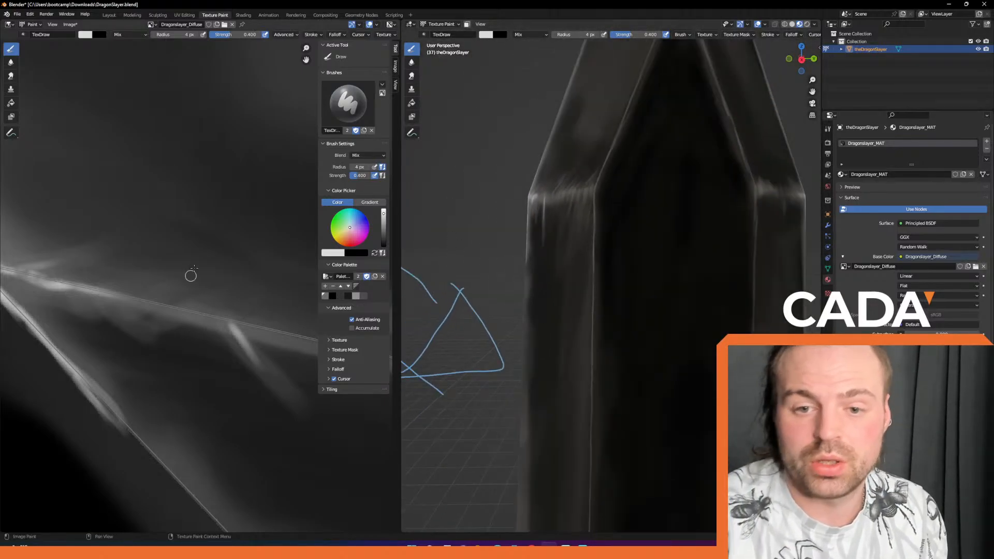
pyautogui.scroll(-8, 141, 332)
pyautogui.keyDown('ctrl'); pyautogui.moveTo(184, 289); pyautogui.dragTo(267, 52, button='middle'); pyautogui.keyUp('ctrl')
pyautogui.moveTo(261, 336); pyautogui.dragTo(180, 296, button='middle')
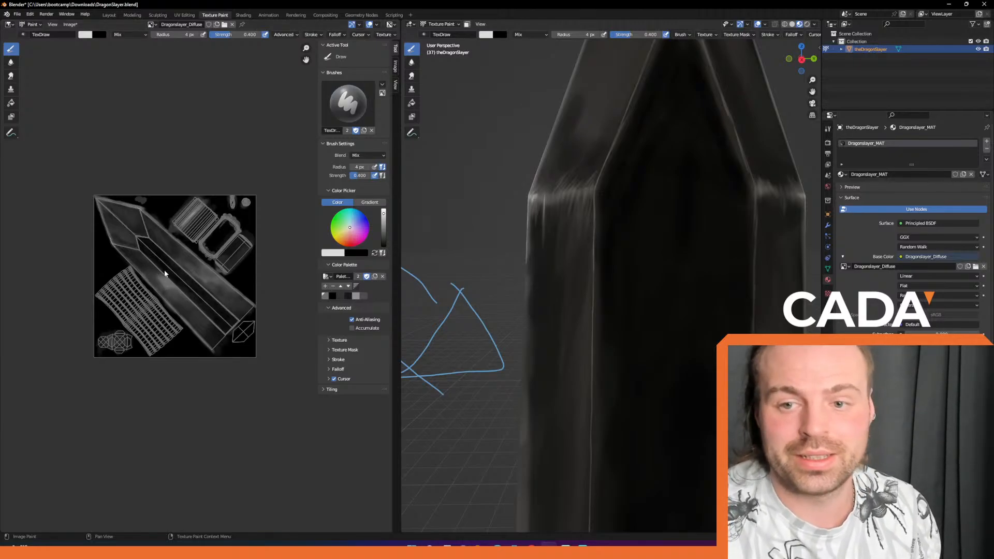
pyautogui.moveTo(706, 135)
pyautogui.mouseDown(button='middle')
pyautogui.moveTo(616, 202)
pyautogui.moveTo(562, 270)
pyautogui.moveTo(586, 239)
pyautogui.moveTo(580, 226)
pyautogui.mouseUp(button='middle')
pyautogui.scroll(-3, 592, 229)
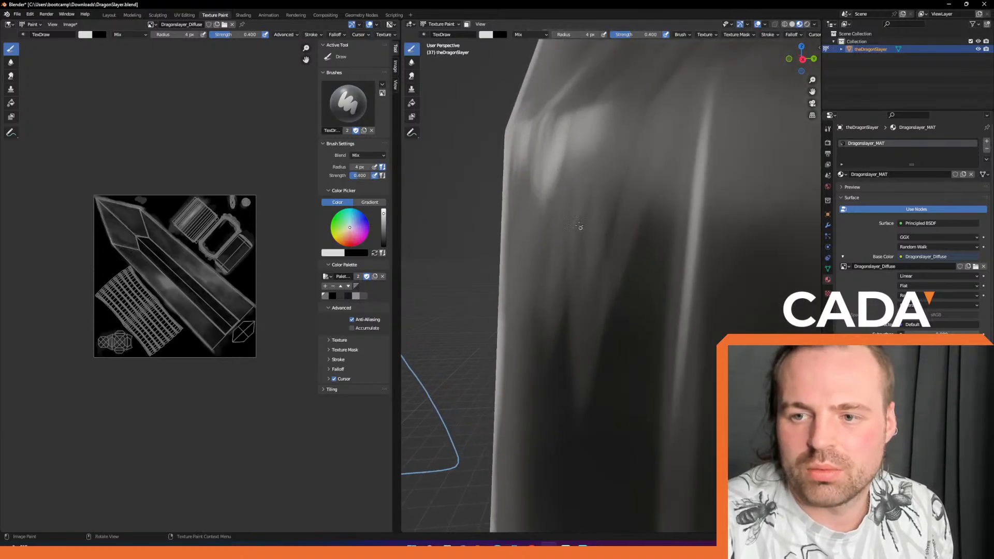
# Soften the bright patch and streaks beneath the shoulder corner on the model, using a 130 px radius.
pyautogui.click(416, 76)
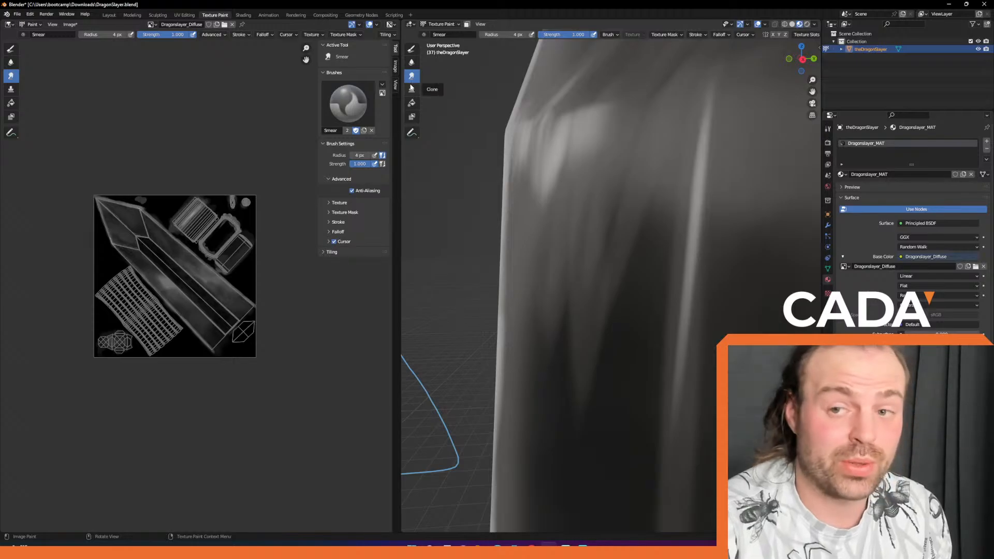
pyautogui.click(412, 62)
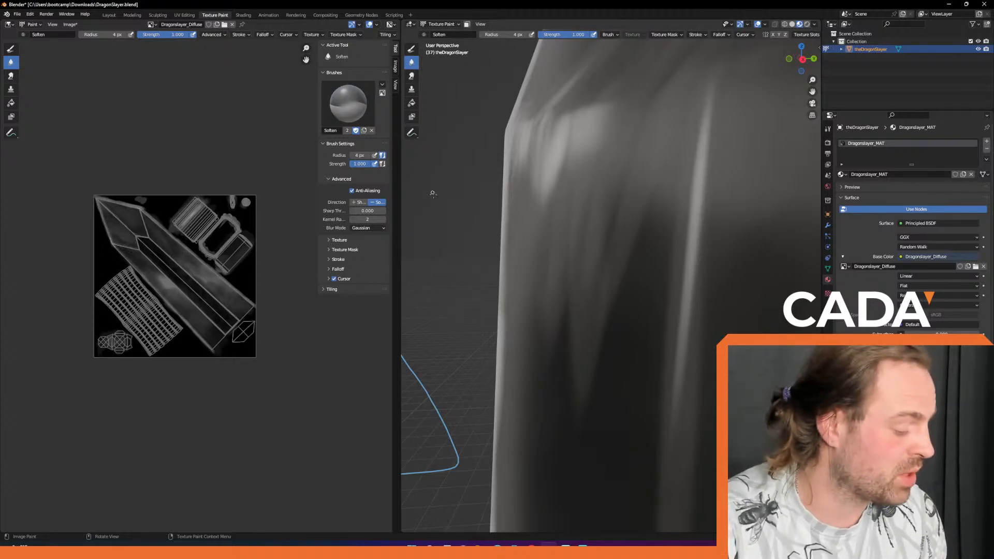
pyautogui.press('f')
pyautogui.click(564, 321)
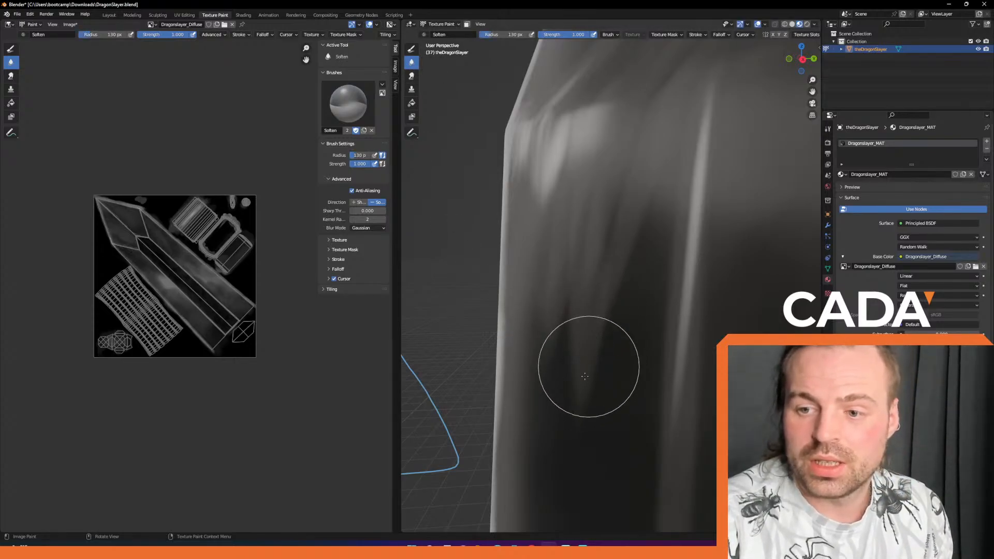
pyautogui.moveTo(584, 388)
pyautogui.mouseDown()
pyautogui.moveTo(582, 400)
pyautogui.moveTo(611, 306)
pyautogui.moveTo(579, 380)
pyautogui.moveTo(590, 228)
pyautogui.moveTo(625, 284)
pyautogui.moveTo(613, 284)
pyautogui.moveTo(626, 238)
pyautogui.moveTo(605, 259)
pyautogui.moveTo(492, 137)
pyautogui.moveTo(548, 202)
pyautogui.moveTo(550, 151)
pyautogui.moveTo(537, 206)
pyautogui.moveTo(540, 149)
pyautogui.moveTo(548, 169)
pyautogui.moveTo(553, 143)
pyautogui.mouseUp()
# Smear the highlights beneath the shoulder corner on the model with a 60 px radius at full strength.
pyautogui.click(412, 75)
pyautogui.press('f')
pyautogui.click(547, 196)
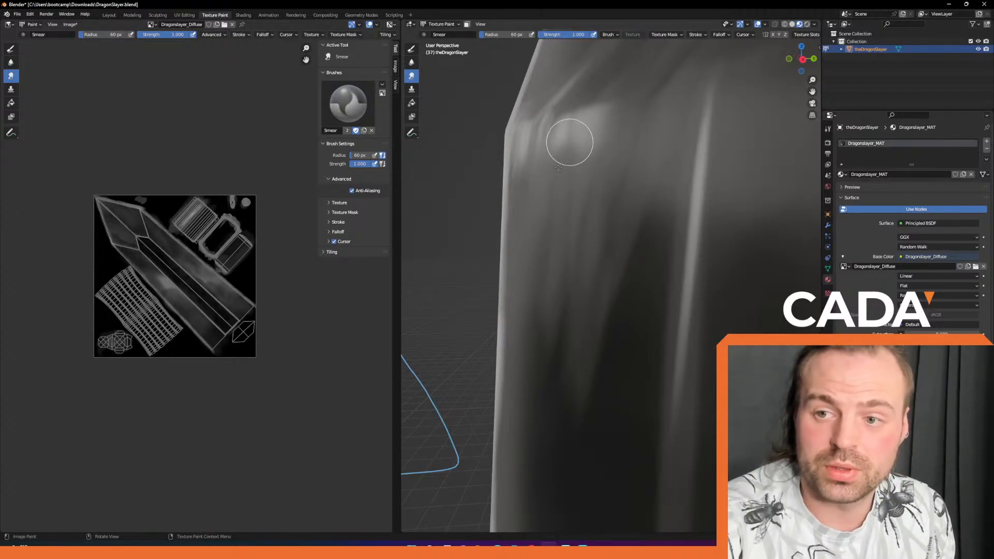
pyautogui.moveTo(562, 132)
pyautogui.mouseDown()
pyautogui.moveTo(579, 146)
pyautogui.moveTo(595, 126)
pyautogui.moveTo(578, 153)
pyautogui.moveTo(582, 129)
pyautogui.moveTo(561, 140)
pyautogui.moveTo(570, 137)
pyautogui.mouseUp()
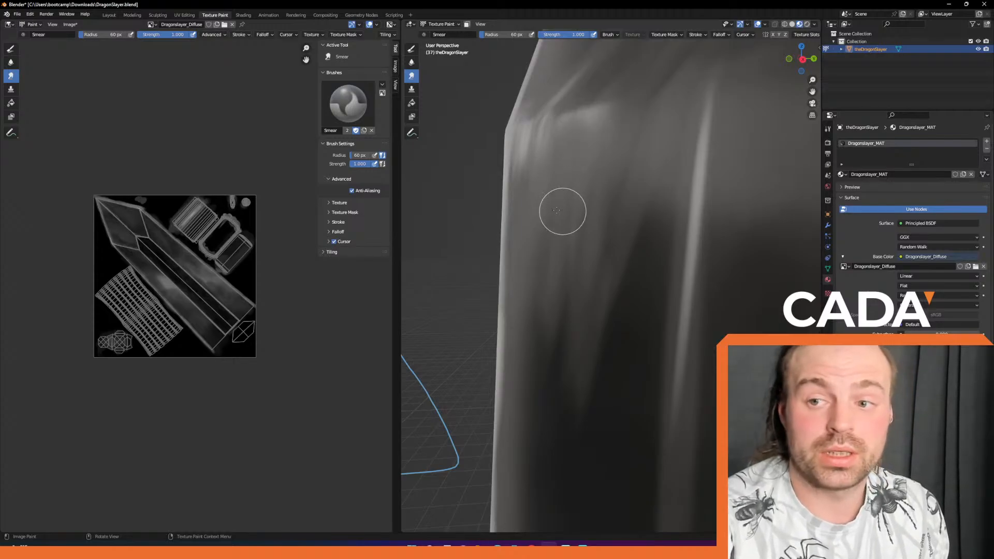
pyautogui.moveTo(514, 178)
pyautogui.mouseDown()
pyautogui.moveTo(574, 80)
pyautogui.moveTo(548, 93)
pyautogui.moveTo(535, 139)
pyautogui.moveTo(561, 120)
pyautogui.moveTo(574, 147)
pyautogui.moveTo(548, 155)
pyautogui.moveTo(572, 116)
pyautogui.moveTo(563, 156)
pyautogui.mouseUp()
pyautogui.moveTo(563, 156)
pyautogui.mouseDown(button='middle')
pyautogui.moveTo(550, 157)
pyautogui.moveTo(567, 160)
pyautogui.moveTo(579, 191)
pyautogui.moveTo(594, 171)
pyautogui.moveTo(574, 202)
pyautogui.moveTo(563, 197)
pyautogui.moveTo(598, 233)
pyautogui.mouseUp(button='middle')
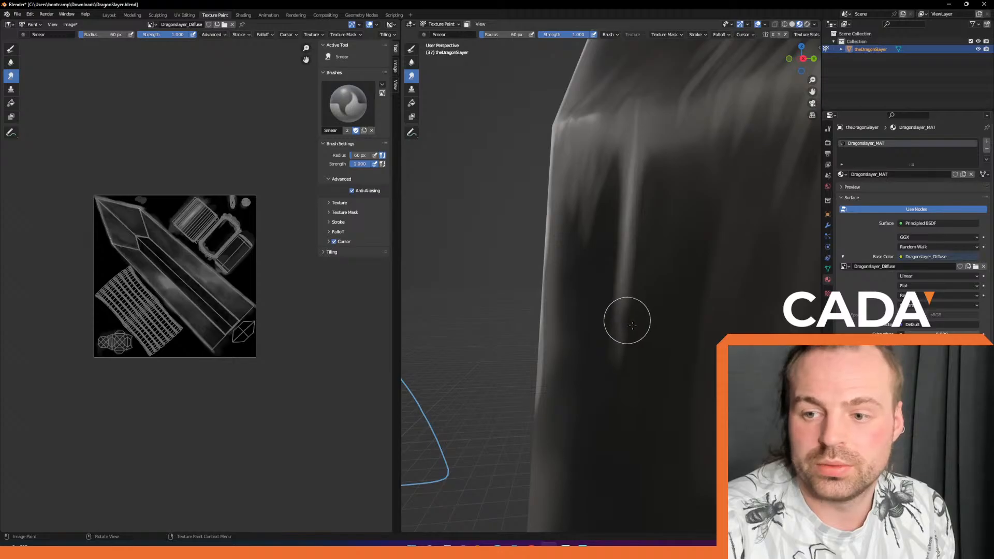
# Smear the light streak below the shoulder ridge into a finer taper in the texture, reducing the radius to 14 px.
pyautogui.moveTo(165, 237); pyautogui.dragTo(190, 232, button='middle')
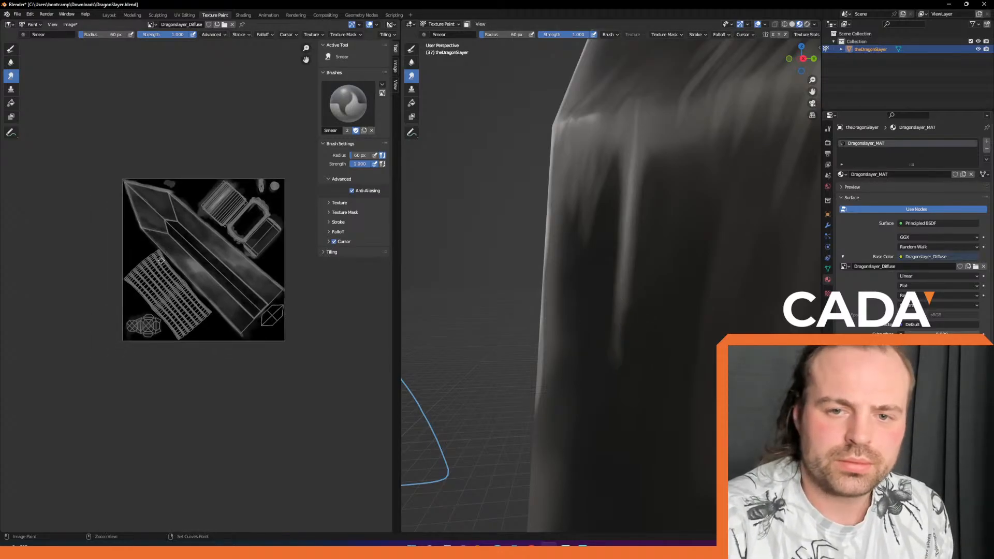
pyautogui.scroll(6, 168, 197)
pyautogui.moveTo(167, 193); pyautogui.dragTo(270, 247, button='middle')
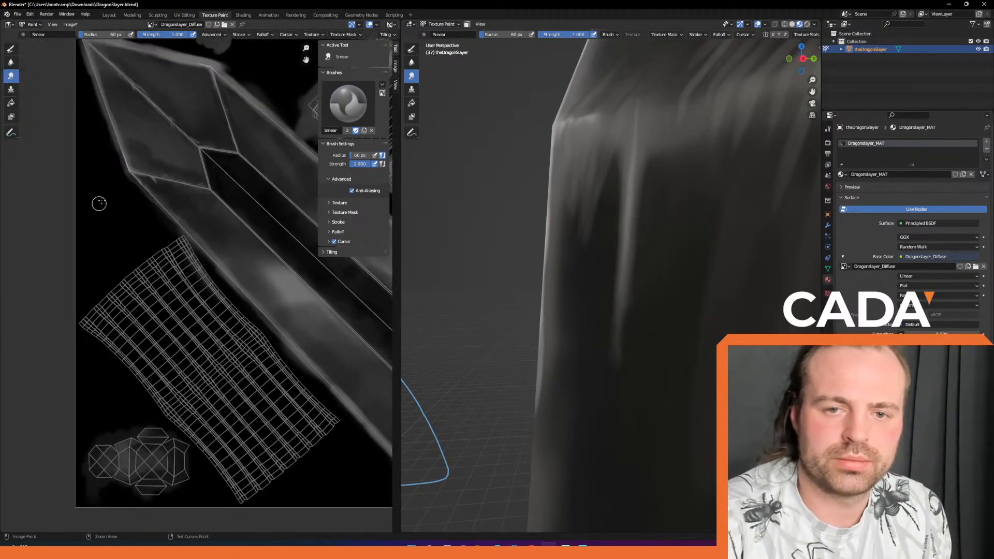
pyautogui.scroll(3, 99, 206)
pyautogui.moveTo(144, 186); pyautogui.dragTo(164, 266, button='middle')
pyautogui.scroll(3, 164, 262)
pyautogui.moveTo(124, 174); pyautogui.dragTo(201, 260, button='middle')
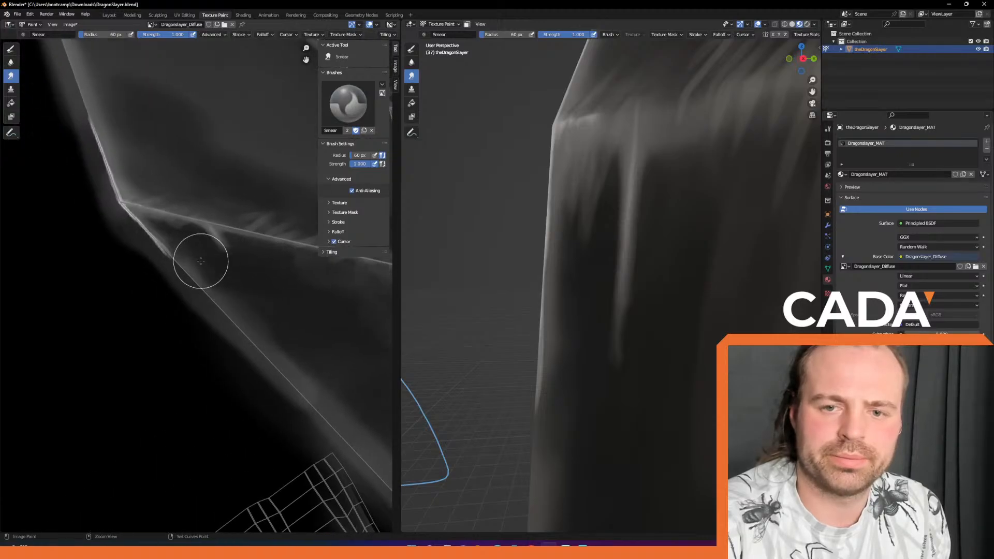
pyautogui.scroll(3, 203, 261)
pyautogui.scroll(3, 223, 255)
pyautogui.press('f')
pyautogui.click(197, 185)
pyautogui.moveTo(268, 179); pyautogui.dragTo(215, 115)
pyautogui.press('f')
pyautogui.click(238, 144)
pyautogui.moveTo(238, 144); pyautogui.dragTo(182, 203, button='middle')
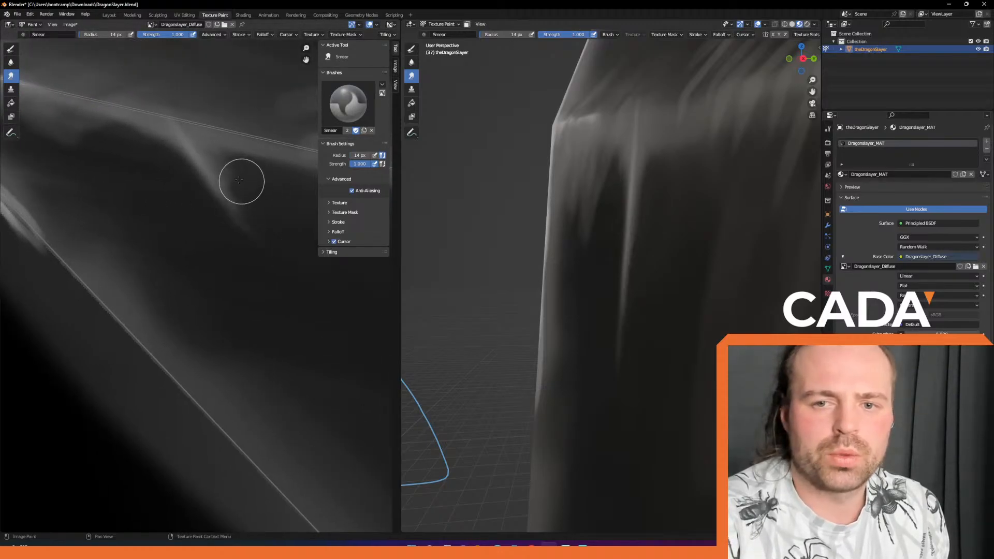
# Smear small wisps beside the streak and across the shoulder ridge with a 7 px radius, and check the blade on the model.
pyautogui.press('f')
pyautogui.click(218, 172)
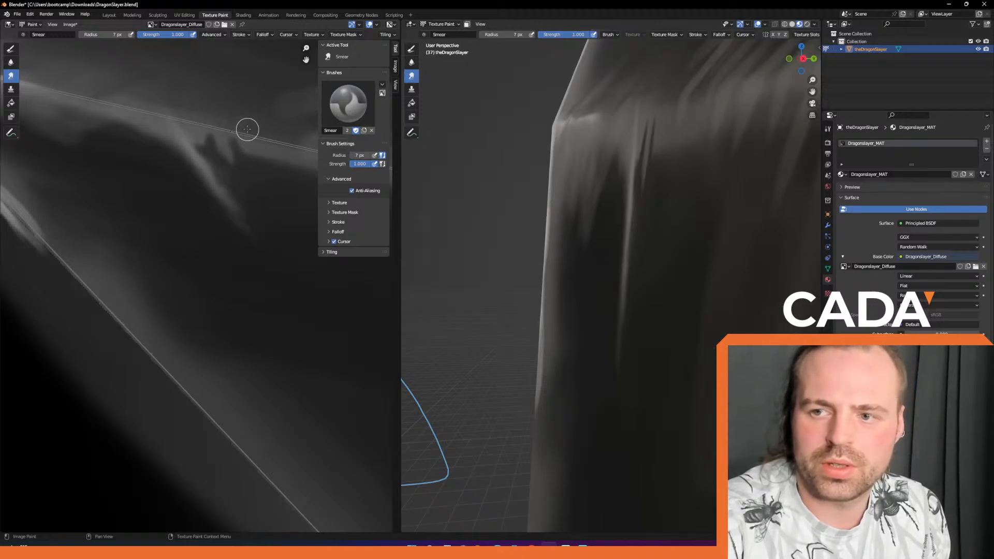
pyautogui.moveTo(251, 118); pyautogui.dragTo(256, 111)
pyautogui.moveTo(247, 151)
pyautogui.mouseDown()
pyautogui.moveTo(238, 144)
pyautogui.moveTo(241, 154)
pyautogui.mouseUp()
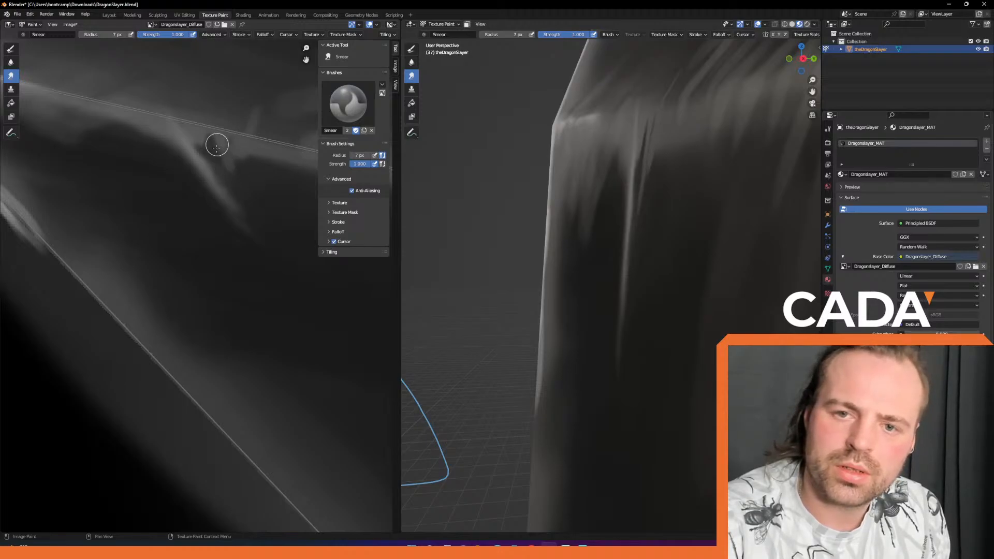
pyautogui.scroll(1, 292, 157)
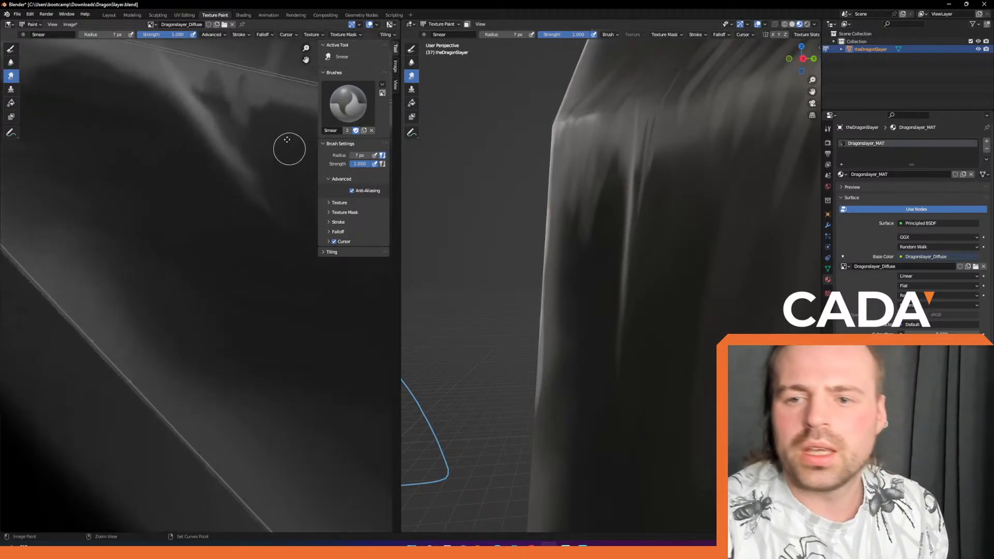
pyautogui.scroll(-5, 293, 181)
pyautogui.scroll(-15, 619, 155)
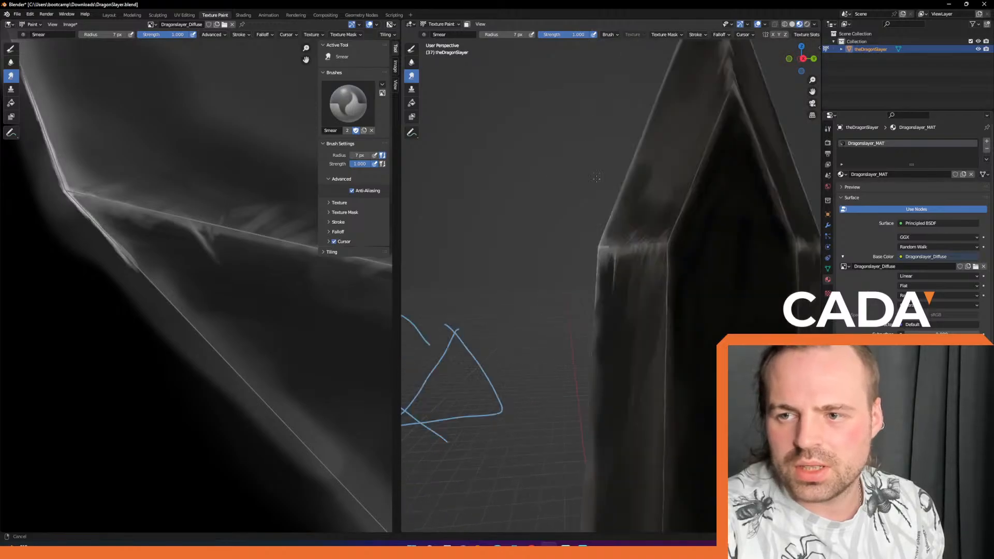
# Paint a white highlight at the shoulder corner in the texture with the Draw brush, using a 2 px radius at full strength.
pyautogui.moveTo(633, 288)
pyautogui.keyDown('shift'); pyautogui.mouseDown(button='middle')
pyautogui.moveTo(602, 196)
pyautogui.moveTo(604, 217)
pyautogui.moveTo(605, 207)
pyautogui.mouseUp(button='middle'); pyautogui.keyUp('shift')
pyautogui.scroll(3, 605, 207)
pyautogui.moveTo(584, 150)
pyautogui.keyDown('shift'); pyautogui.mouseDown(button='middle')
pyautogui.moveTo(597, 206)
pyautogui.moveTo(595, 233)
pyautogui.moveTo(584, 240)
pyautogui.mouseUp(button='middle'); pyautogui.keyUp('shift')
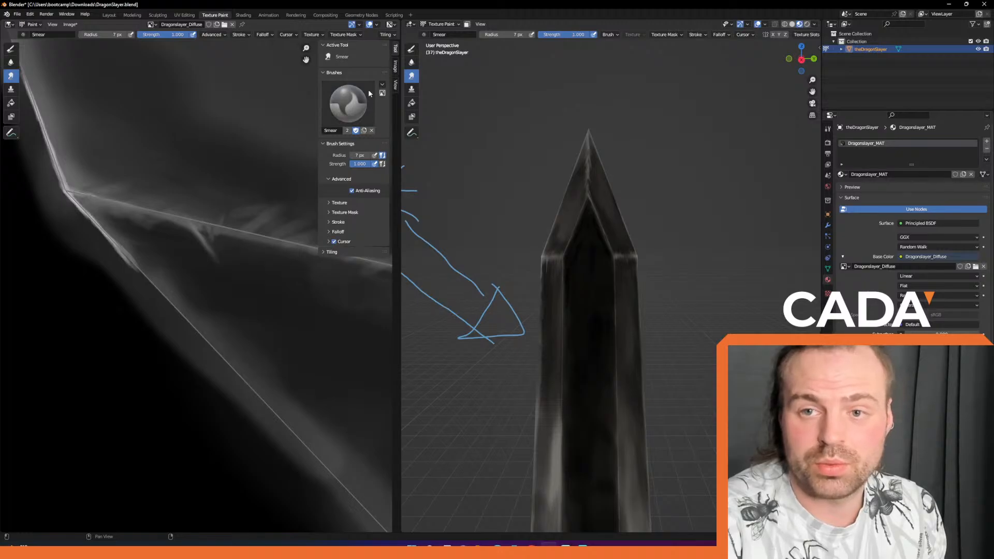
pyautogui.click(11, 51)
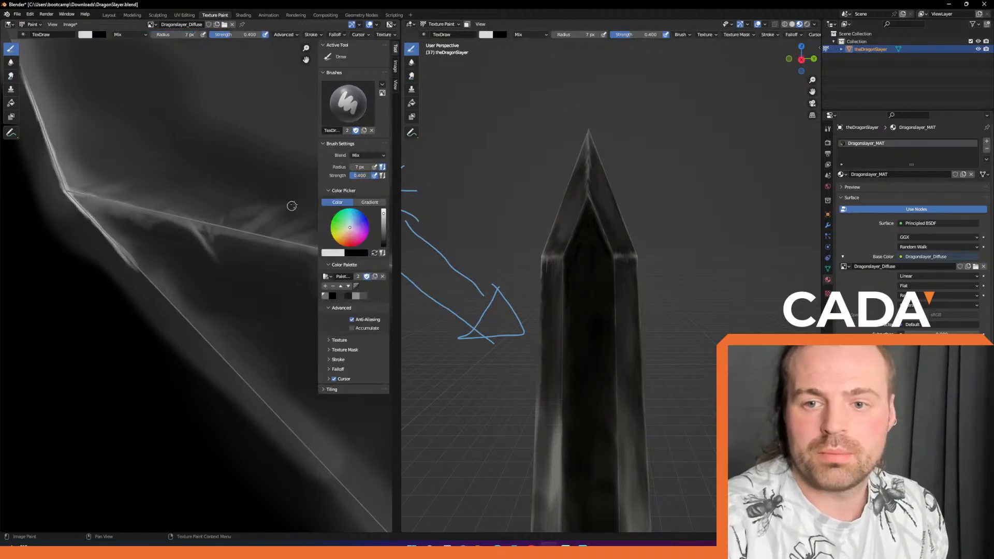
pyautogui.keyDown('shift'); pyautogui.moveTo(71, 205); pyautogui.dragTo(141, 252, button='middle'); pyautogui.keyUp('shift')
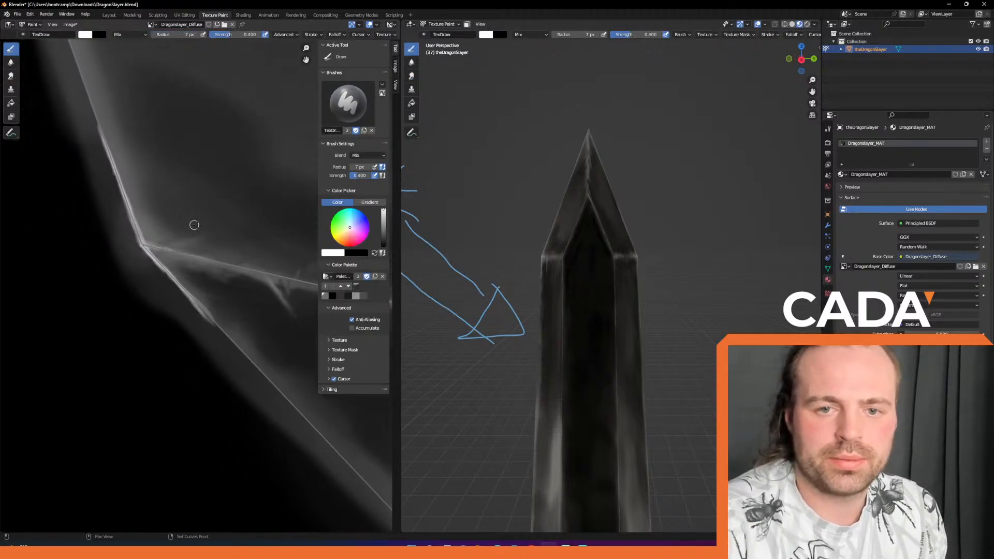
pyautogui.scroll(3, 179, 253)
pyautogui.moveTo(91, 206)
pyautogui.keyDown('shift'); pyautogui.mouseDown(button='middle')
pyautogui.moveTo(228, 202)
pyautogui.moveTo(246, 146)
pyautogui.moveTo(180, 271)
pyautogui.moveTo(218, 226)
pyautogui.mouseUp(button='middle'); pyautogui.keyUp('shift')
pyautogui.press('f')
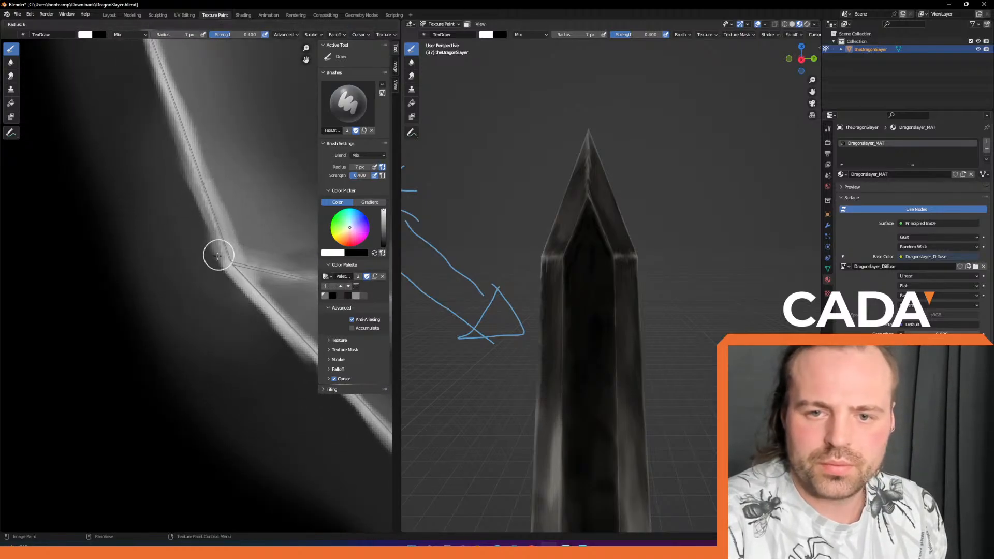
pyautogui.click(222, 256)
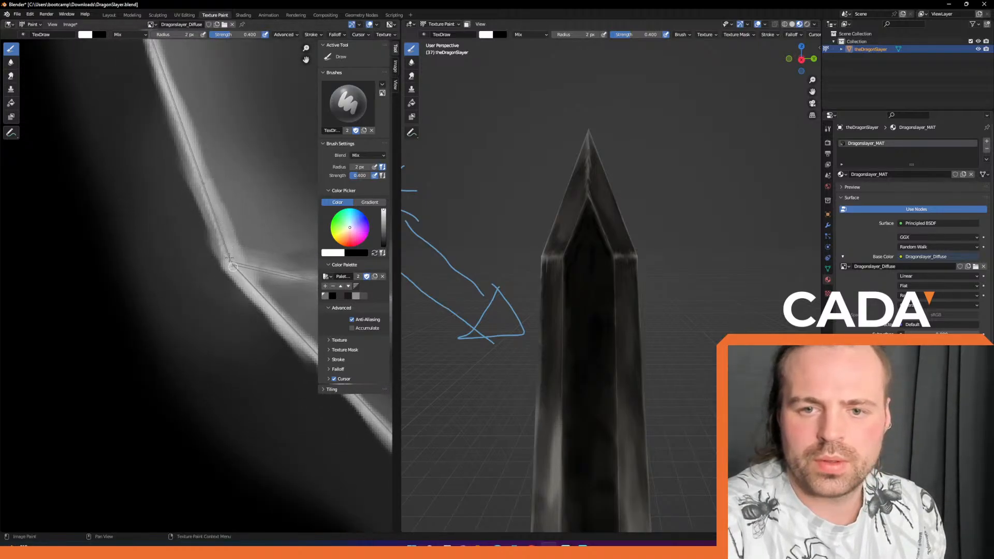
pyautogui.moveTo(234, 36); pyautogui.dragTo(298, 45)
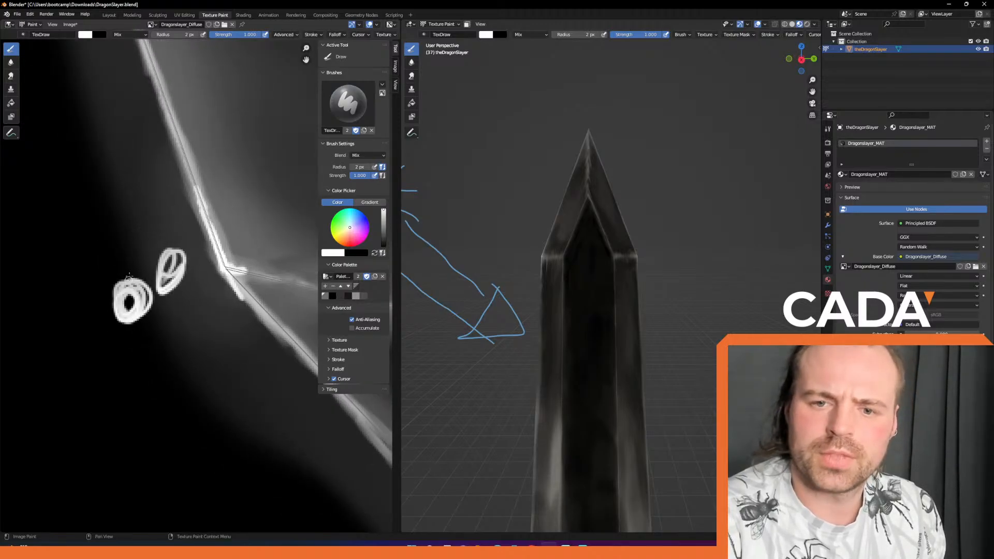
# Extend the white highlight from the shoulder corner along the blade edges above and below it.
pyautogui.moveTo(227, 242)
pyautogui.keyDown('ctrl'); pyautogui.mouseDown(button='middle')
pyautogui.moveTo(268, 199)
pyautogui.moveTo(193, 191)
pyautogui.mouseUp(button='middle'); pyautogui.keyUp('ctrl')
pyautogui.moveTo(198, 290)
pyautogui.mouseDown()
pyautogui.moveTo(175, 260)
pyautogui.moveTo(254, 353)
pyautogui.moveTo(226, 301)
pyautogui.mouseUp()
pyautogui.moveTo(226, 301); pyautogui.dragTo(194, 278, button='middle')
pyautogui.moveTo(185, 278); pyautogui.dragTo(236, 334)
pyautogui.moveTo(210, 302); pyautogui.dragTo(263, 363)
pyautogui.keyDown('shift'); pyautogui.moveTo(176, 255); pyautogui.dragTo(215, 336, button='middle'); pyautogui.keyUp('shift')
pyautogui.moveTo(162, 231); pyautogui.dragTo(198, 331, button='middle')
pyautogui.moveTo(157, 264); pyautogui.dragTo(115, 156)
pyautogui.moveTo(189, 189)
pyautogui.mouseDown(button='middle')
pyautogui.moveTo(197, 224)
pyautogui.moveTo(164, 181)
pyautogui.moveTo(198, 206)
pyautogui.mouseUp(button='middle')
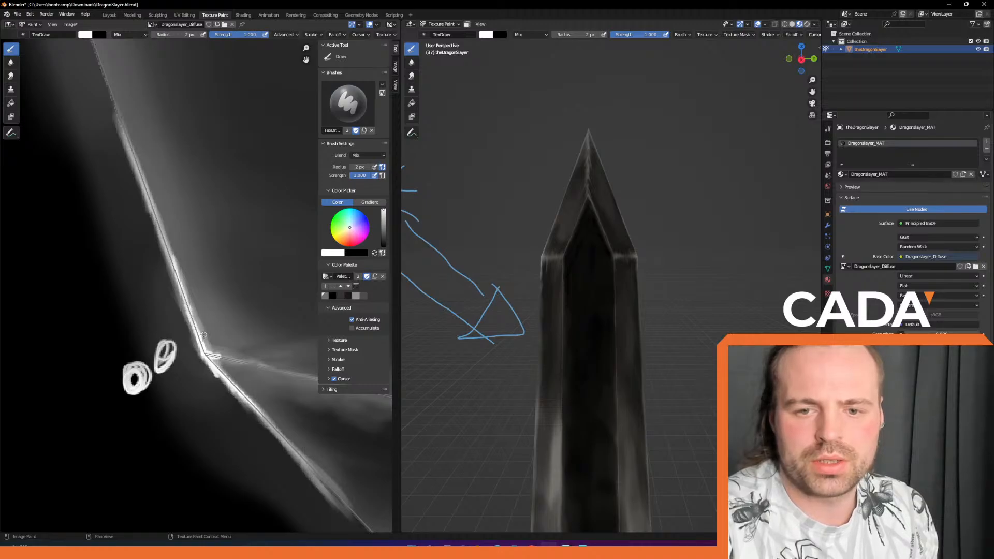
pyautogui.moveTo(224, 295)
pyautogui.mouseDown(button='middle')
pyautogui.moveTo(222, 335)
pyautogui.moveTo(195, 323)
pyautogui.mouseUp(button='middle')
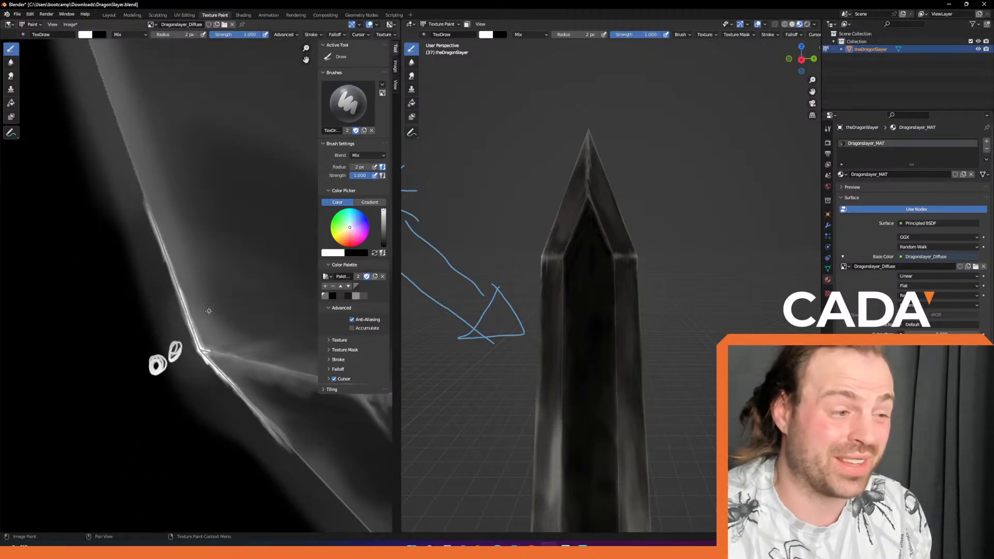
# Paint a solid white highlight down the outer blade edge from the tip in the texture, using a 4 px radius.
pyautogui.moveTo(234, 254)
pyautogui.mouseDown(button='middle')
pyautogui.moveTo(221, 366)
pyautogui.moveTo(200, 268)
pyautogui.moveTo(217, 276)
pyautogui.moveTo(234, 324)
pyautogui.moveTo(232, 373)
pyautogui.moveTo(210, 262)
pyautogui.moveTo(209, 116)
pyautogui.mouseUp(button='middle')
pyautogui.moveTo(185, 255); pyautogui.dragTo(248, 410, button='middle')
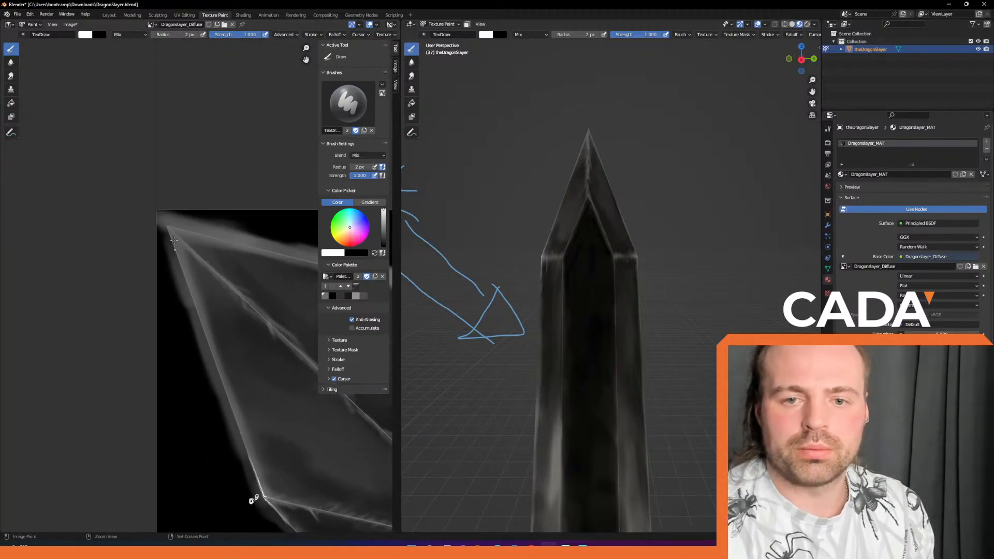
pyautogui.keyDown('ctrl'); pyautogui.moveTo(203, 291); pyautogui.dragTo(170, 155, button='middle'); pyautogui.keyUp('ctrl')
pyautogui.keyDown('ctrl'); pyautogui.moveTo(158, 247); pyautogui.dragTo(220, 321, button='middle'); pyautogui.keyUp('ctrl')
pyautogui.moveTo(172, 233); pyautogui.dragTo(185, 214, button='middle')
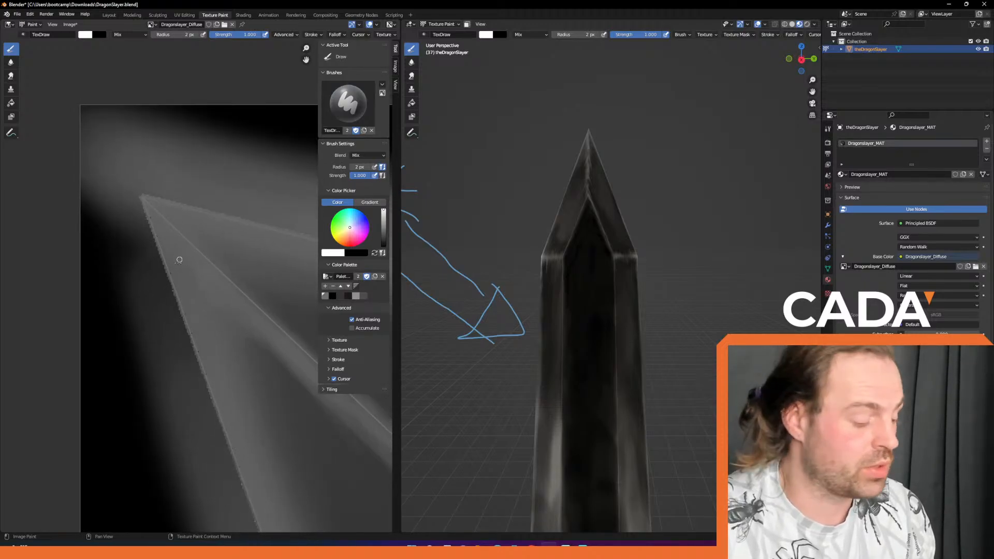
pyautogui.press('f')
pyautogui.click(149, 207)
pyautogui.moveTo(138, 191); pyautogui.dragTo(167, 283)
pyautogui.moveTo(146, 223); pyautogui.dragTo(185, 339)
pyautogui.moveTo(153, 246); pyautogui.dragTo(186, 320)
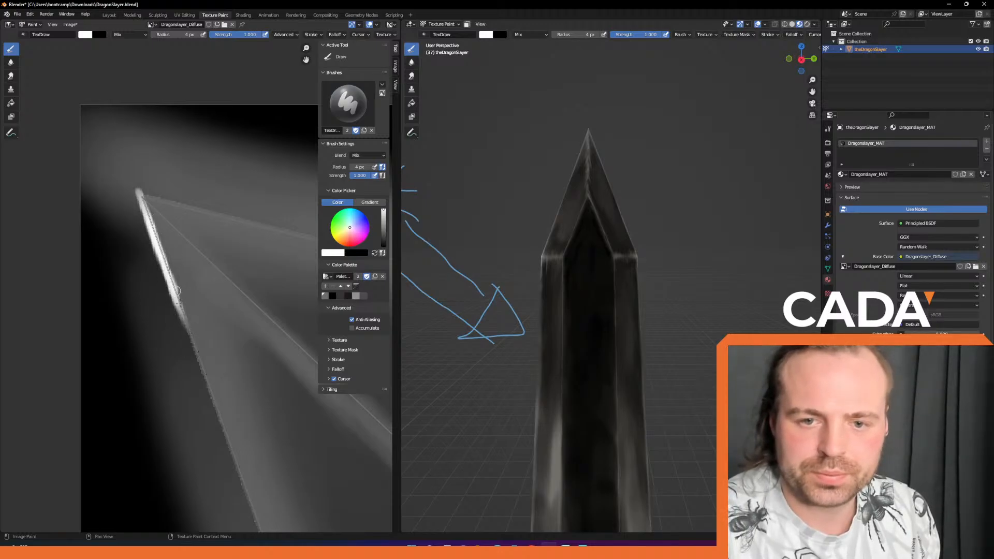
pyautogui.moveTo(173, 282); pyautogui.dragTo(198, 358)
pyautogui.moveTo(177, 316); pyautogui.dragTo(210, 387)
pyautogui.moveTo(191, 333); pyautogui.dragTo(215, 392)
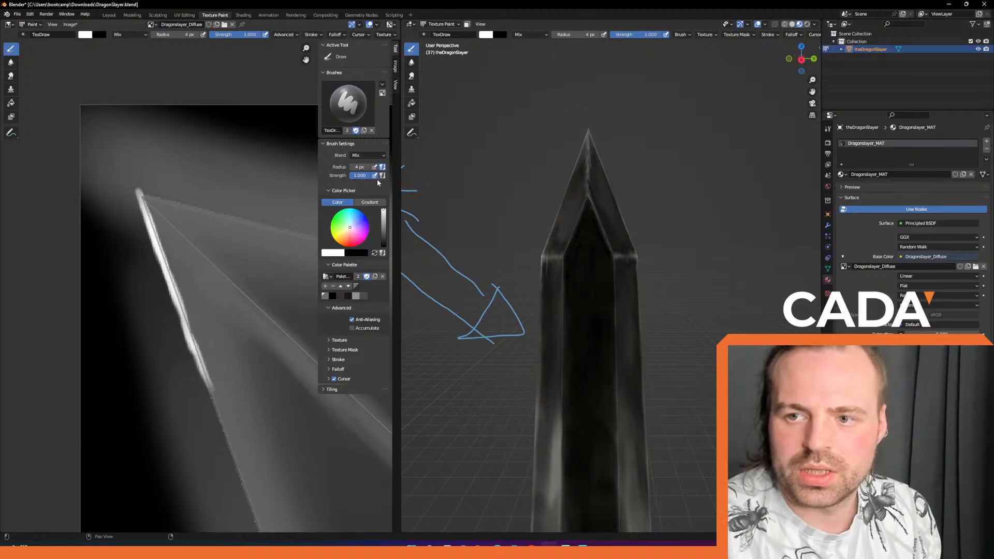
# Paint white highlights from the tip along the central ridge and the opposite edge, and check the tip on the model.
pyautogui.moveTo(149, 202); pyautogui.dragTo(278, 322)
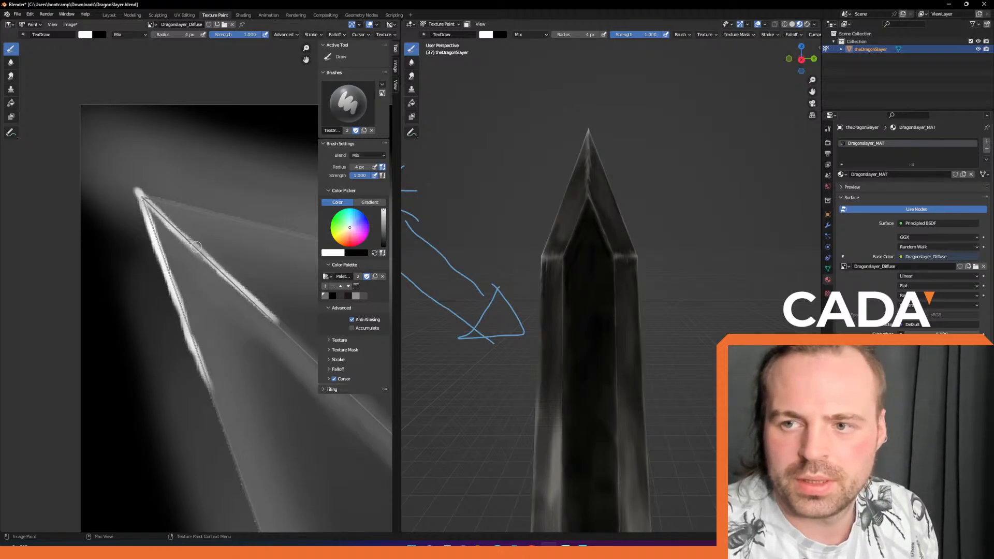
pyautogui.moveTo(144, 195); pyautogui.dragTo(285, 335)
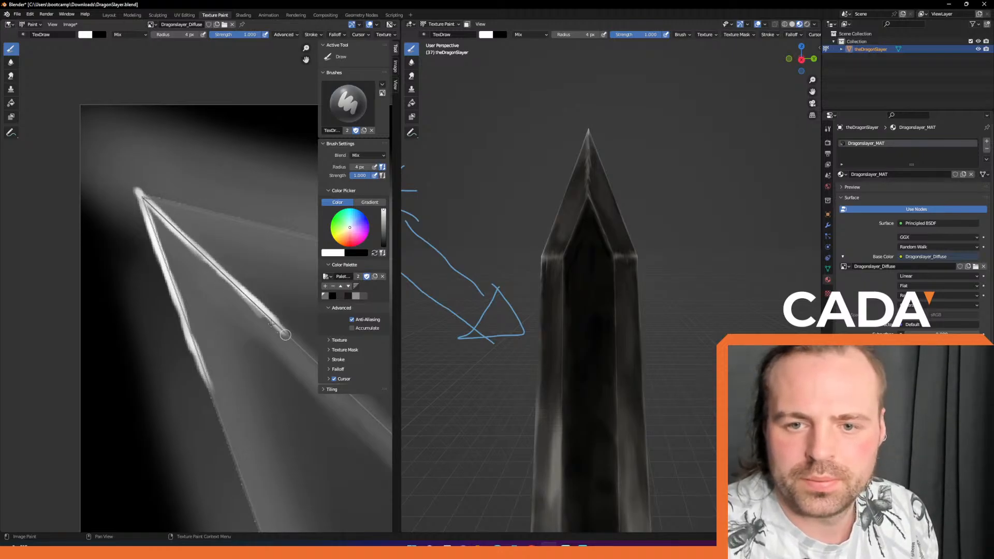
pyautogui.moveTo(138, 193); pyautogui.dragTo(239, 211)
pyautogui.moveTo(247, 219); pyautogui.dragTo(268, 221)
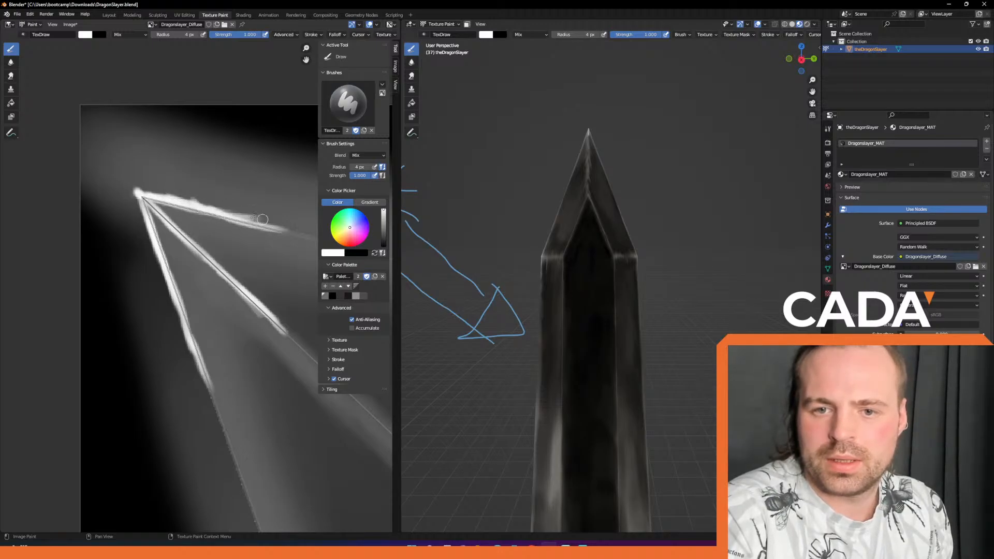
pyautogui.moveTo(207, 208); pyautogui.dragTo(300, 238)
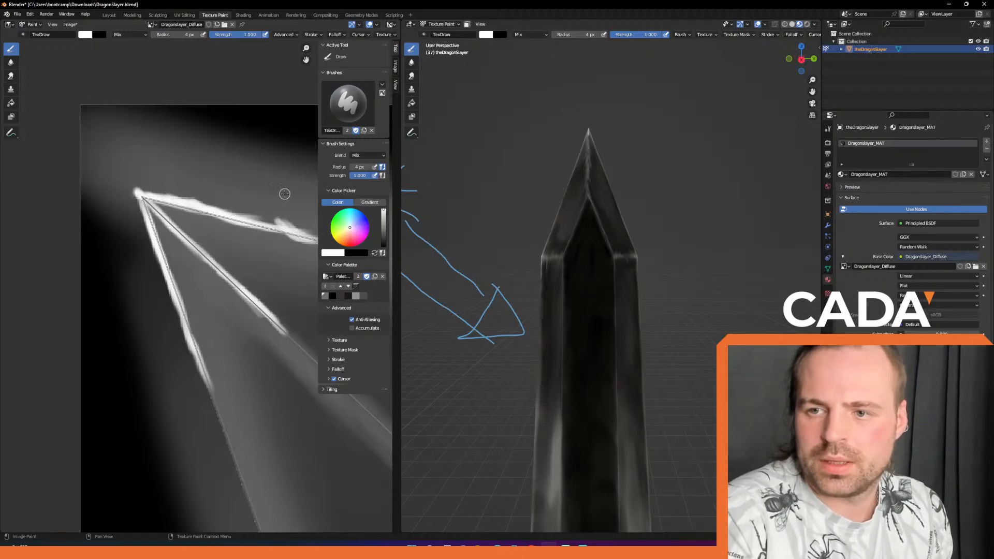
pyautogui.moveTo(630, 143); pyautogui.dragTo(574, 144, button='middle')
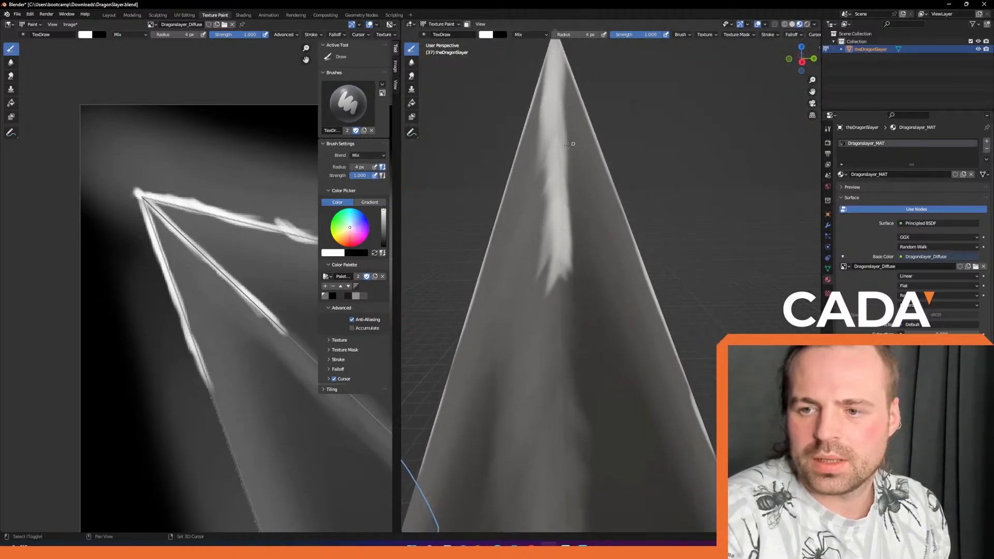
# Smear the white ridge highlight near the tip into a soft taper on the model, using a 38 px radius at full strength.
pyautogui.moveTo(232, 267); pyautogui.dragTo(196, 252, button='middle')
pyautogui.click(11, 75)
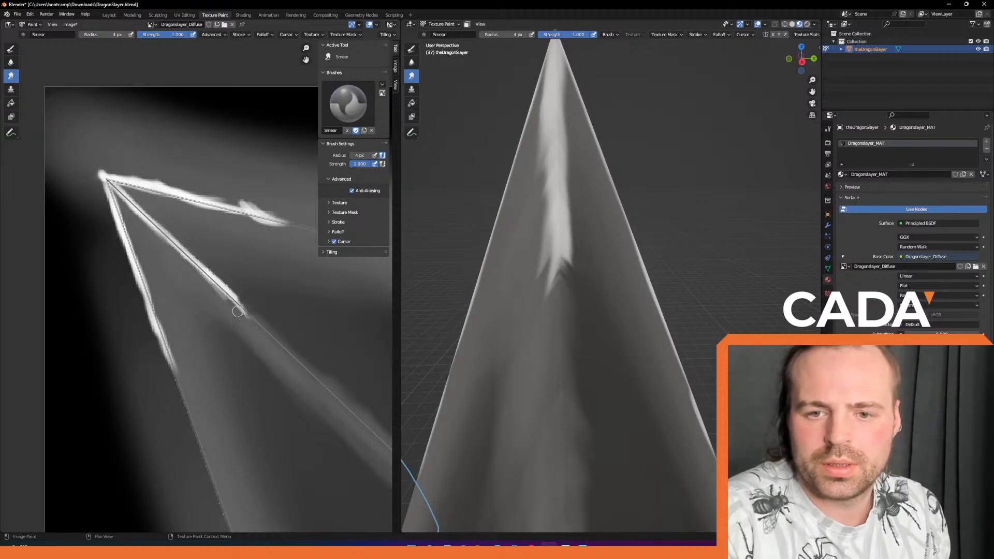
pyautogui.press('f')
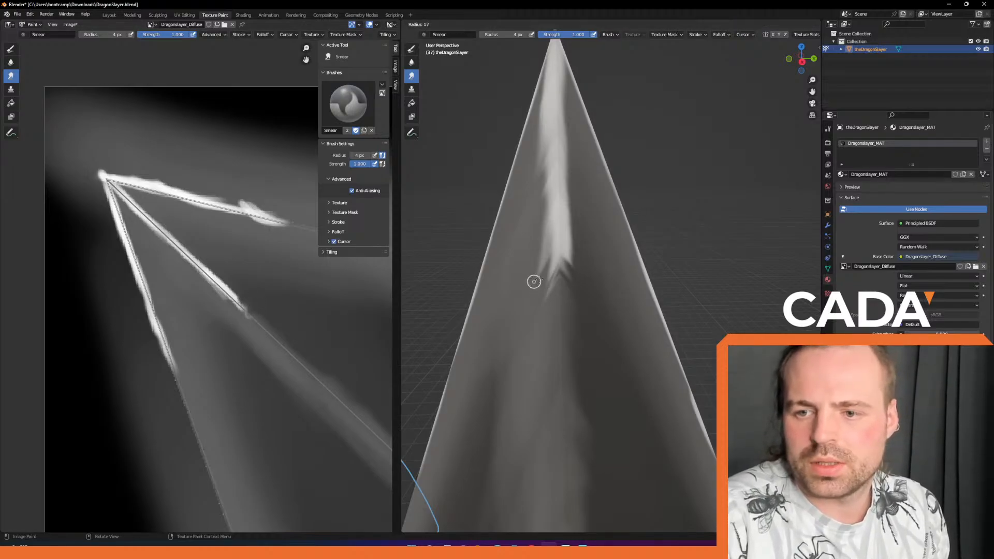
pyautogui.click(543, 263)
pyautogui.moveTo(551, 240)
pyautogui.mouseDown()
pyautogui.moveTo(536, 193)
pyautogui.moveTo(548, 100)
pyautogui.mouseUp()
pyautogui.moveTo(578, 260)
pyautogui.mouseDown()
pyautogui.moveTo(570, 227)
pyautogui.moveTo(556, 317)
pyautogui.moveTo(554, 256)
pyautogui.mouseUp()
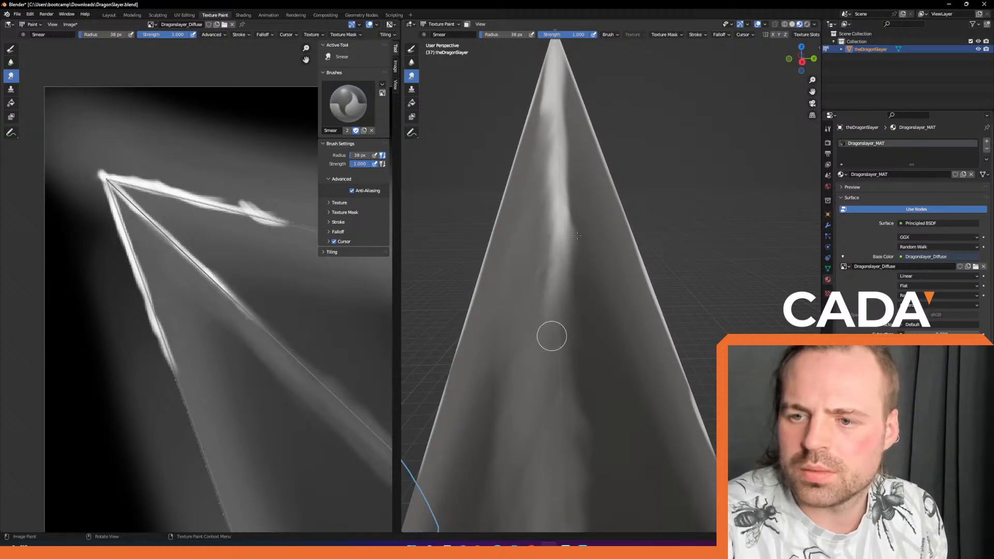
pyautogui.moveTo(573, 291); pyautogui.dragTo(564, 286)
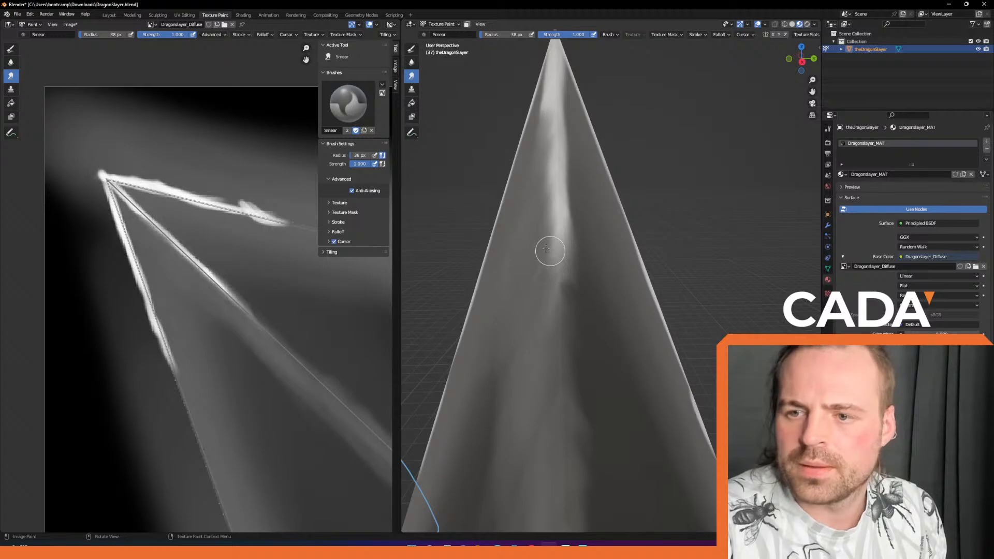
pyautogui.moveTo(568, 166)
pyautogui.mouseDown(button='middle')
pyautogui.moveTo(556, 213)
pyautogui.moveTo(592, 279)
pyautogui.moveTo(590, 271)
pyautogui.mouseUp(button='middle')
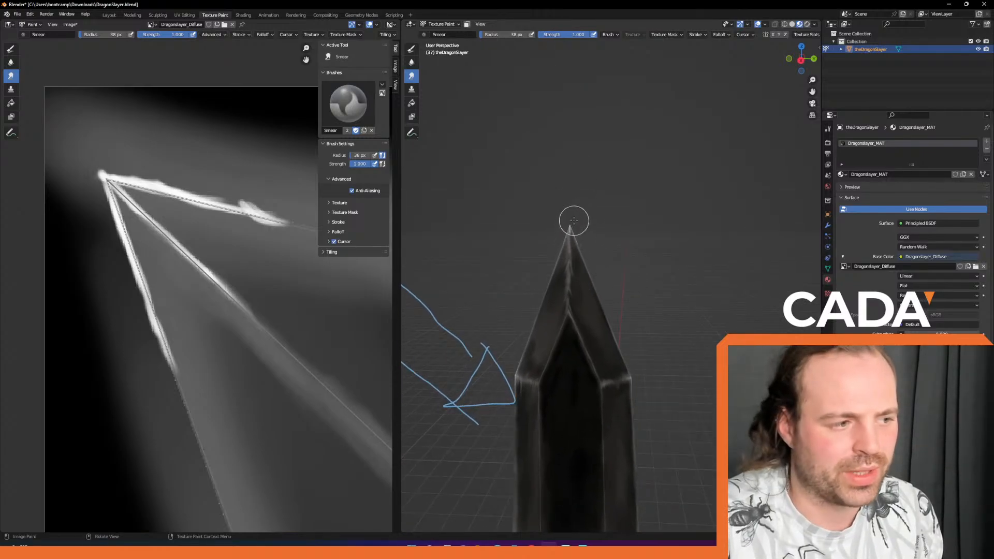
pyautogui.moveTo(462, 277)
pyautogui.mouseDown(button='middle')
pyautogui.moveTo(468, 262)
pyautogui.moveTo(455, 265)
pyautogui.mouseUp(button='middle')
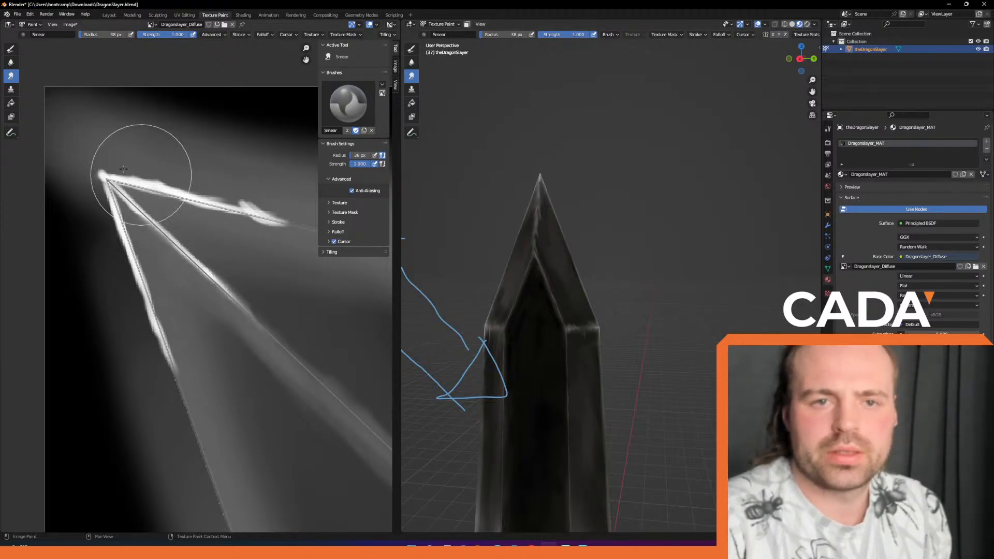
# Cover the white tip highlights in the texture with the mid-grey palette colour, using the Draw brush at 38 px radius and full strength.
pyautogui.click(11, 48)
pyautogui.click(355, 296)
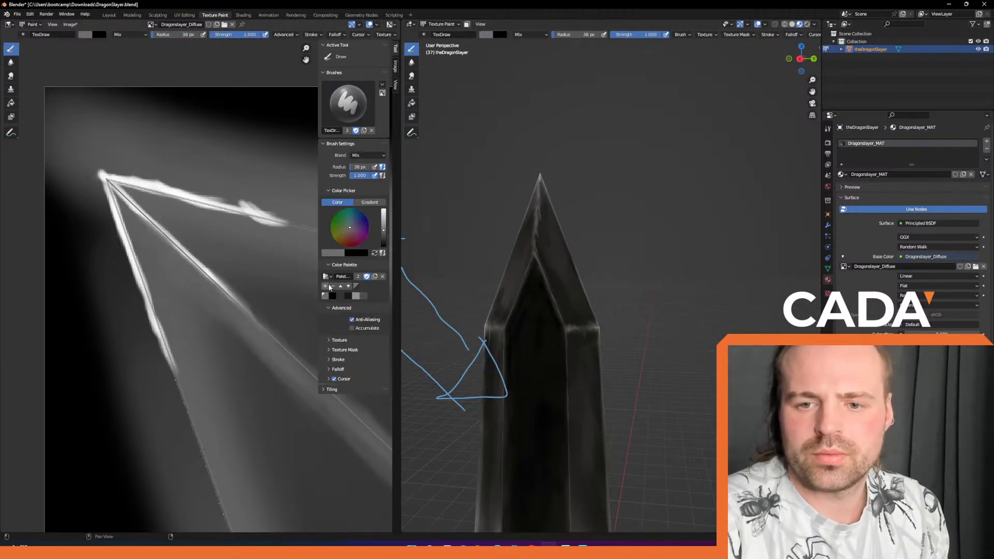
pyautogui.moveTo(133, 260)
pyautogui.mouseDown()
pyautogui.moveTo(111, 200)
pyautogui.moveTo(136, 261)
pyautogui.moveTo(126, 262)
pyautogui.moveTo(217, 274)
pyautogui.moveTo(249, 210)
pyautogui.moveTo(228, 197)
pyautogui.moveTo(244, 204)
pyautogui.mouseUp()
pyautogui.moveTo(193, 251)
pyautogui.mouseDown()
pyautogui.moveTo(162, 317)
pyautogui.moveTo(160, 288)
pyautogui.moveTo(177, 249)
pyautogui.moveTo(248, 188)
pyautogui.mouseUp()
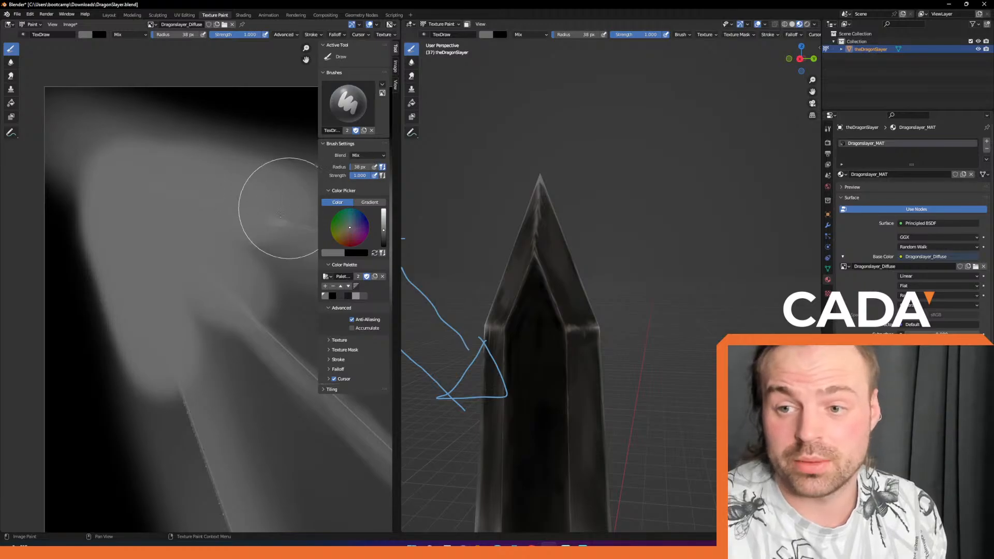
# Smear the darker tones on both sides of the central ridge up into the grey tip patch.
pyautogui.click(10, 75)
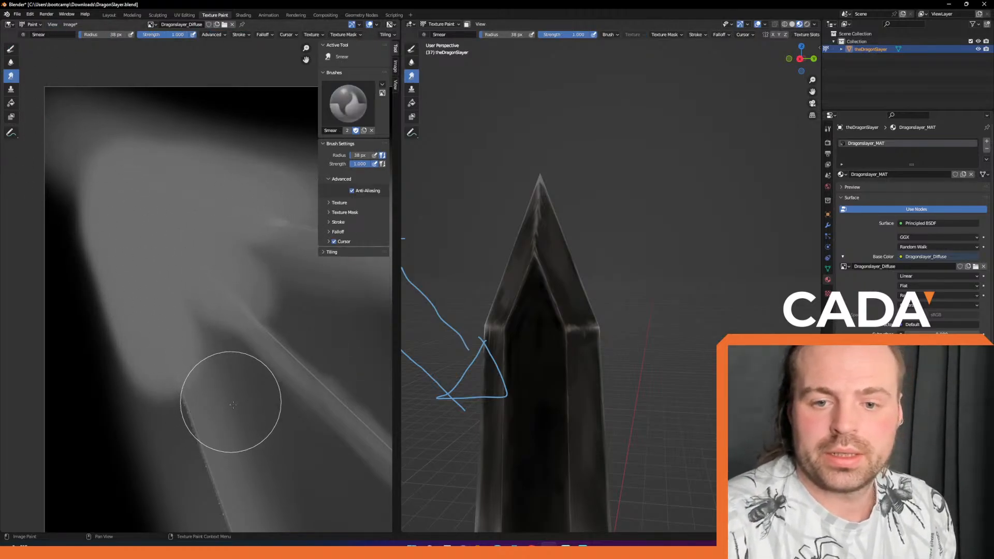
pyautogui.moveTo(247, 398); pyautogui.dragTo(171, 264)
pyautogui.moveTo(215, 346); pyautogui.dragTo(156, 250)
pyautogui.moveTo(312, 315)
pyautogui.mouseDown()
pyautogui.moveTo(264, 259)
pyautogui.moveTo(207, 256)
pyautogui.mouseUp()
pyautogui.moveTo(261, 284); pyautogui.dragTo(167, 213)
pyautogui.moveTo(291, 309); pyautogui.dragTo(184, 229)
pyautogui.moveTo(326, 286)
pyautogui.mouseDown()
pyautogui.moveTo(268, 255)
pyautogui.moveTo(299, 263)
pyautogui.mouseUp()
# Smear the light streak down along the central ridge to even it out, and check the tip on the model.
pyautogui.moveTo(243, 248); pyautogui.dragTo(228, 205, button='middle')
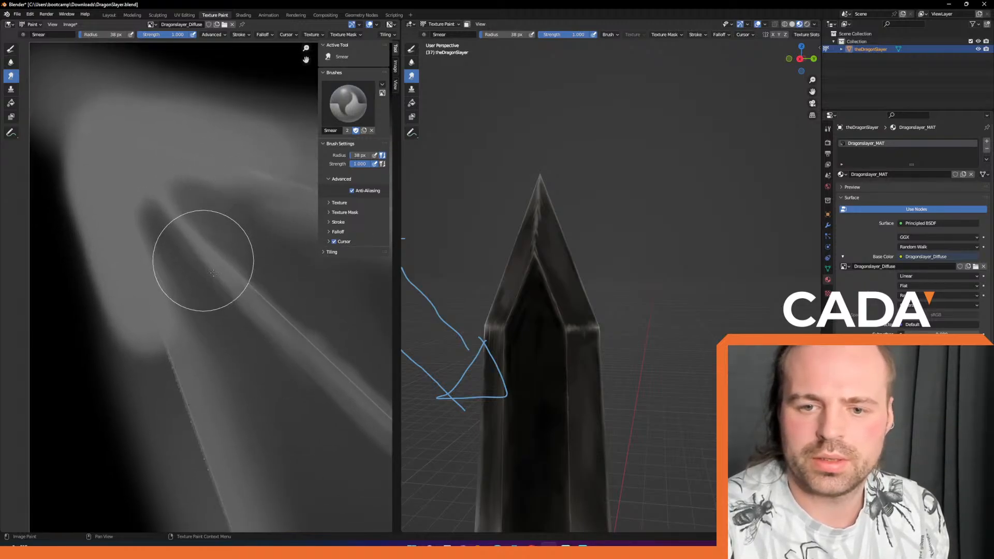
pyautogui.moveTo(203, 259); pyautogui.dragTo(307, 371)
pyautogui.moveTo(241, 325)
pyautogui.mouseDown()
pyautogui.moveTo(348, 394)
pyautogui.moveTo(371, 425)
pyautogui.mouseUp()
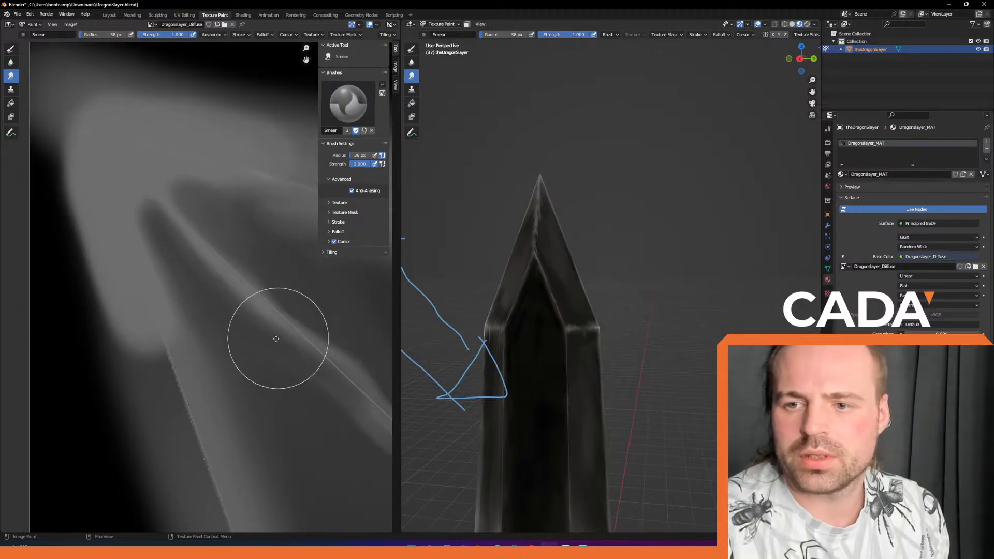
pyautogui.scroll(4, 277, 298)
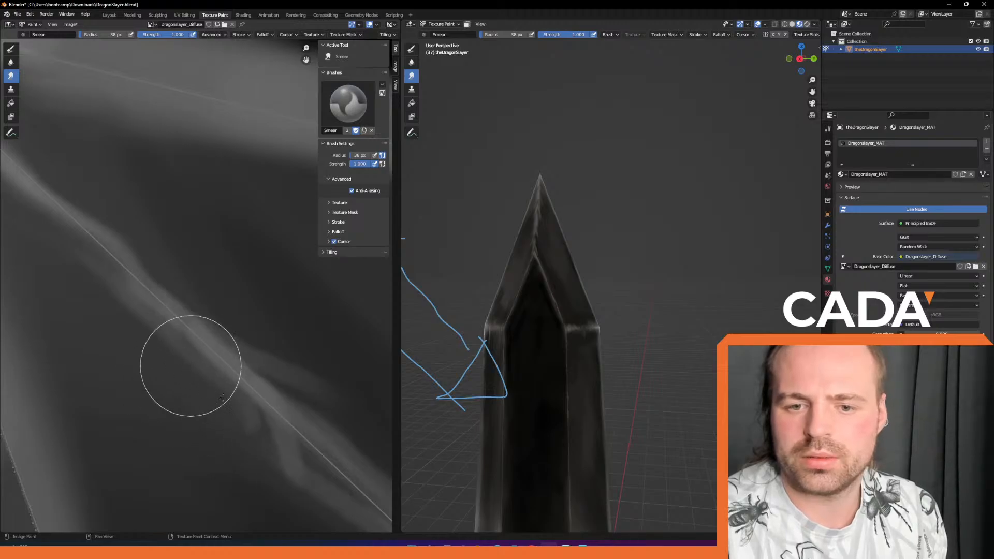
pyautogui.moveTo(191, 366); pyautogui.dragTo(319, 477)
pyautogui.moveTo(258, 323); pyautogui.dragTo(345, 421)
pyautogui.scroll(-6, 304, 402)
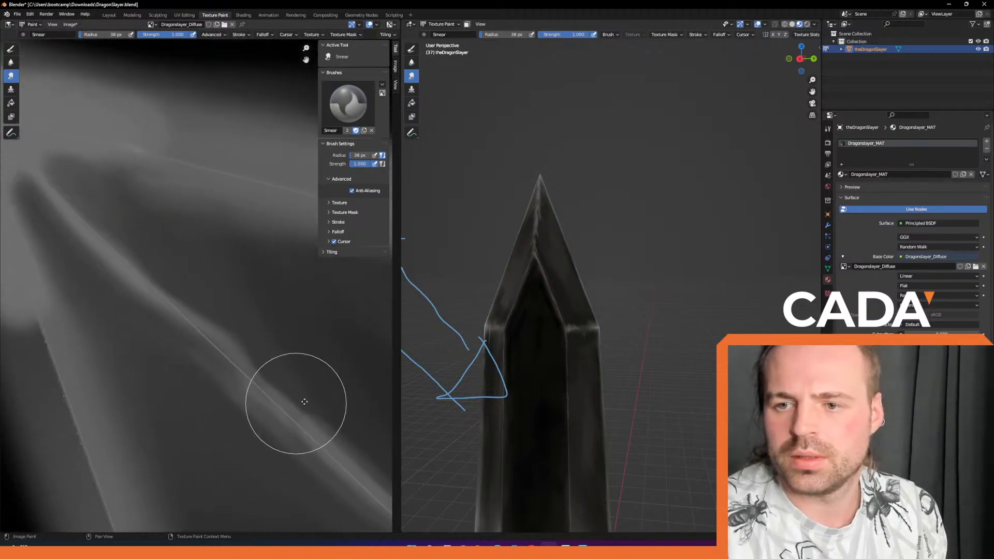
pyautogui.moveTo(495, 167); pyautogui.dragTo(528, 163, button='middle')
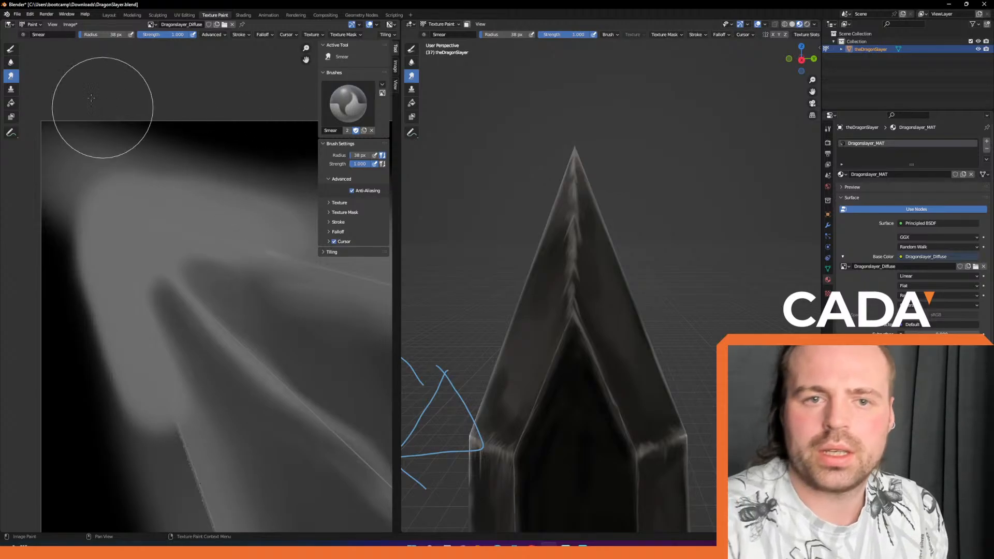
# Paint a light-grey highlight down the tip's steep edge in the texture with the Draw brush at 12 px radius and 0.274 strength.
pyautogui.click(10, 48)
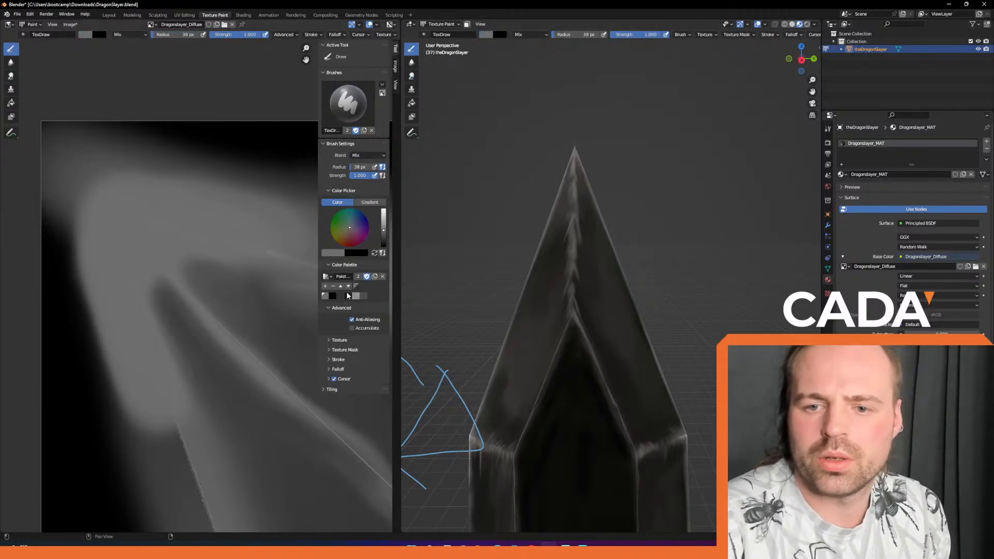
pyautogui.moveTo(383, 230); pyautogui.dragTo(383, 214)
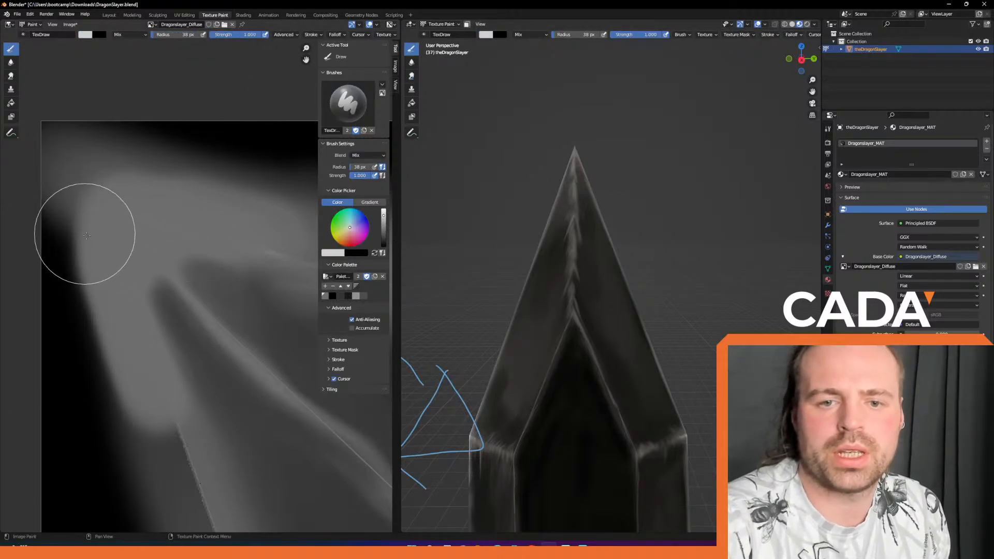
pyautogui.press('f')
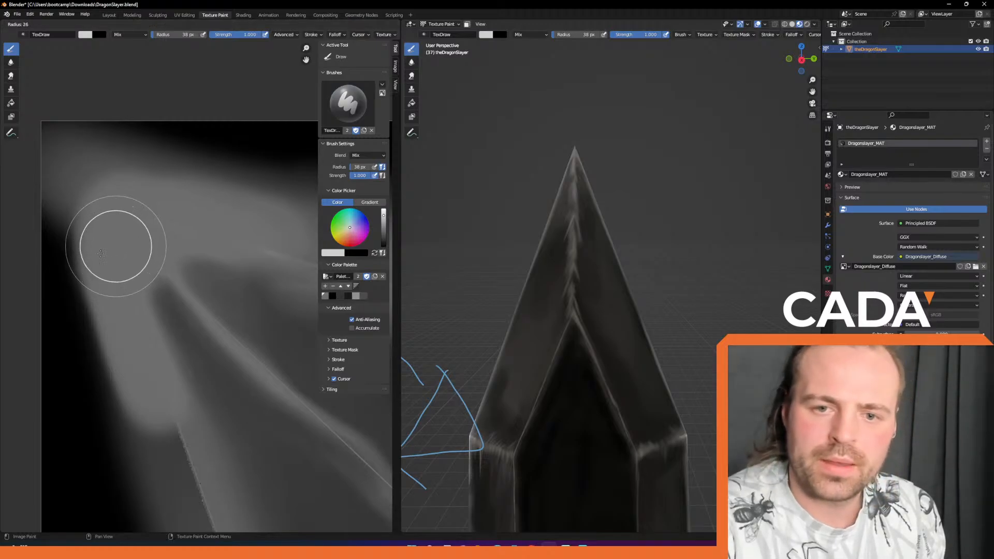
pyautogui.click(94, 259)
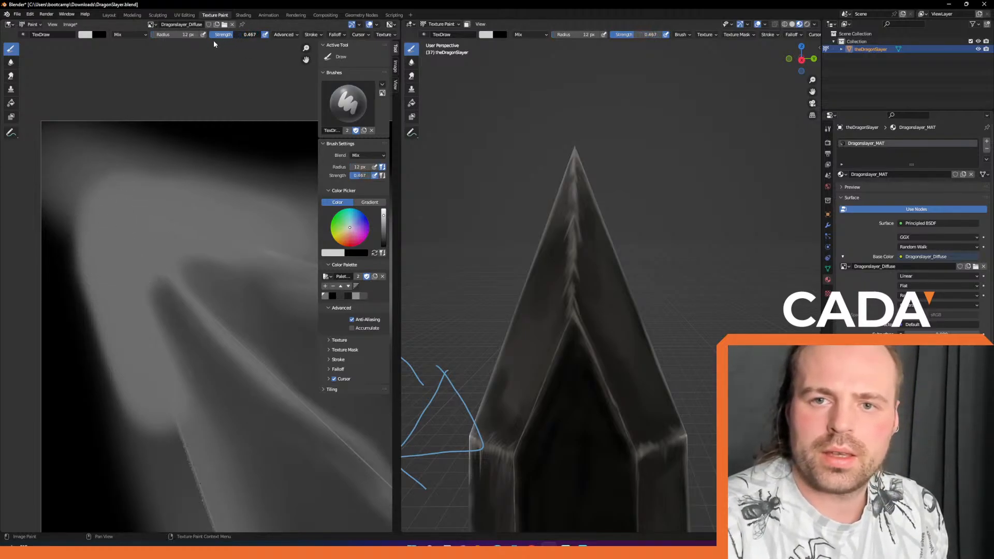
pyautogui.moveTo(96, 196); pyautogui.dragTo(178, 454)
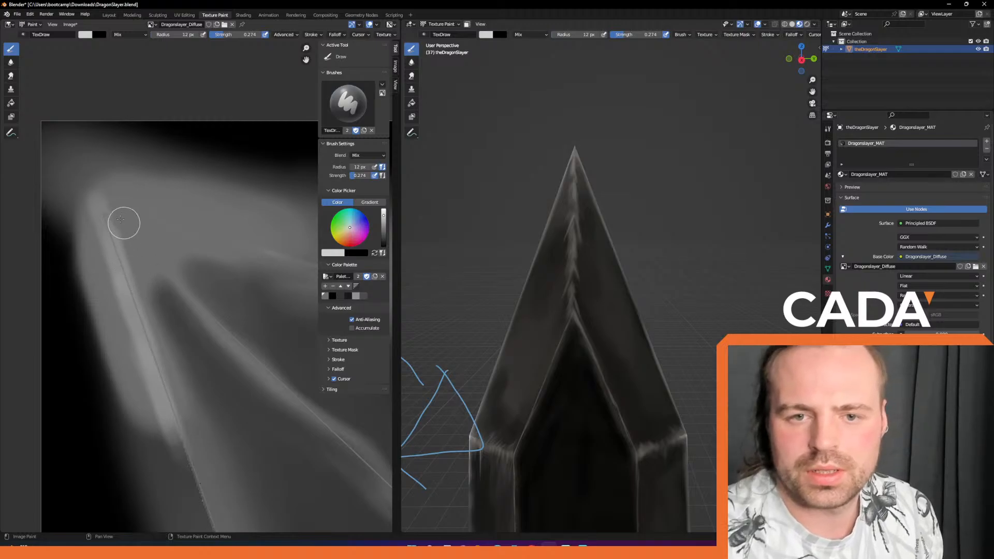
# Build up a light-grey highlight along the tip's upper, shallower edge in the texture with the same 12 px brush.
pyautogui.moveTo(100, 214)
pyautogui.mouseDown()
pyautogui.moveTo(187, 215)
pyautogui.moveTo(199, 231)
pyautogui.moveTo(296, 256)
pyautogui.mouseUp()
pyautogui.moveTo(179, 228); pyautogui.dragTo(268, 249)
pyautogui.moveTo(100, 213); pyautogui.dragTo(157, 224)
pyautogui.moveTo(72, 203); pyautogui.dragTo(188, 224)
pyautogui.moveTo(112, 207); pyautogui.dragTo(283, 247)
# Sharpen the tip highlights where the edges and ridge meet with finer strokes, reducing the brush radius to 5 px and 3 px.
pyautogui.press('f')
pyautogui.click(148, 235)
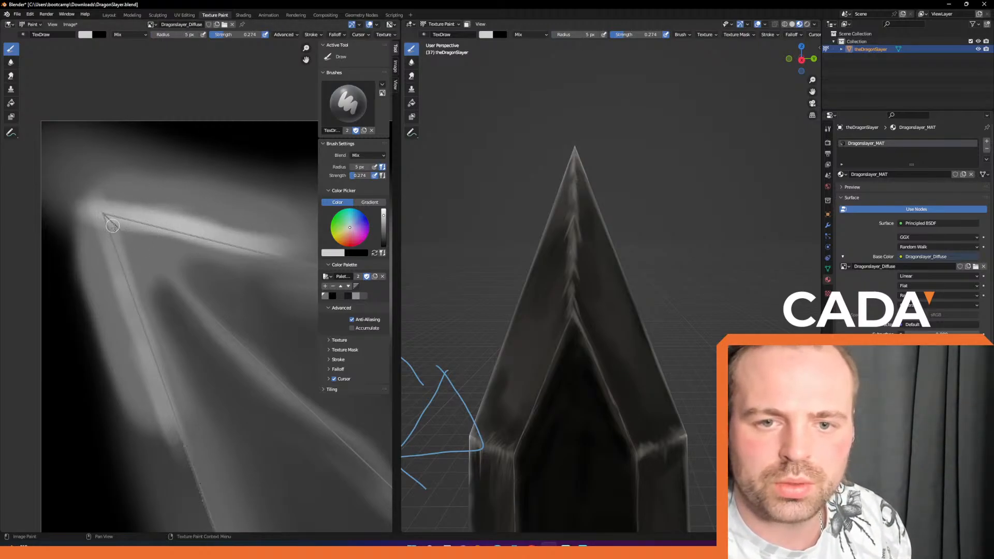
pyautogui.press('f')
pyautogui.click(149, 258)
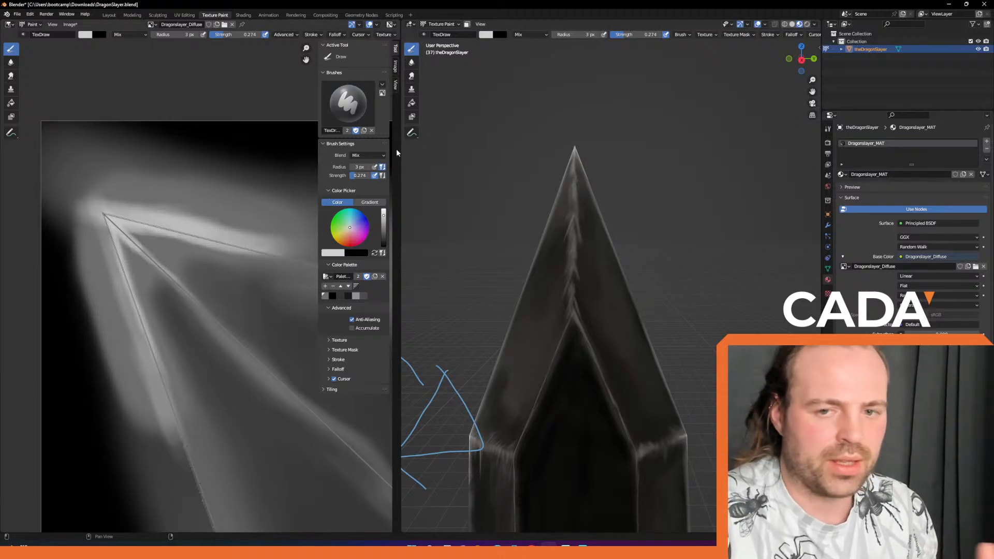
# Paint thin white highlights along both tip edges at 3 px radius and full strength, and check the tip on the model.
pyautogui.moveTo(384, 216); pyautogui.dragTo(384, 209)
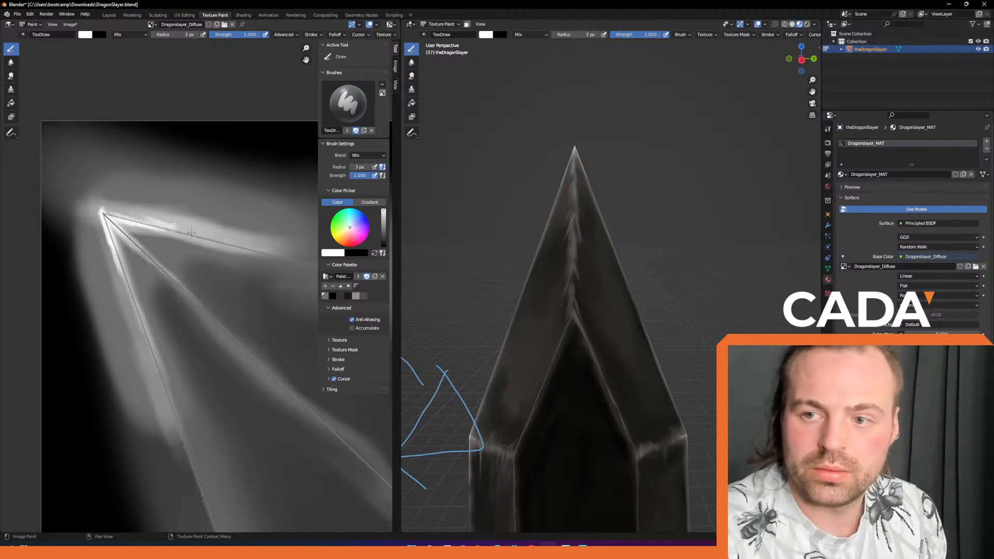
pyautogui.moveTo(574, 140); pyautogui.dragTo(513, 160, button='middle')
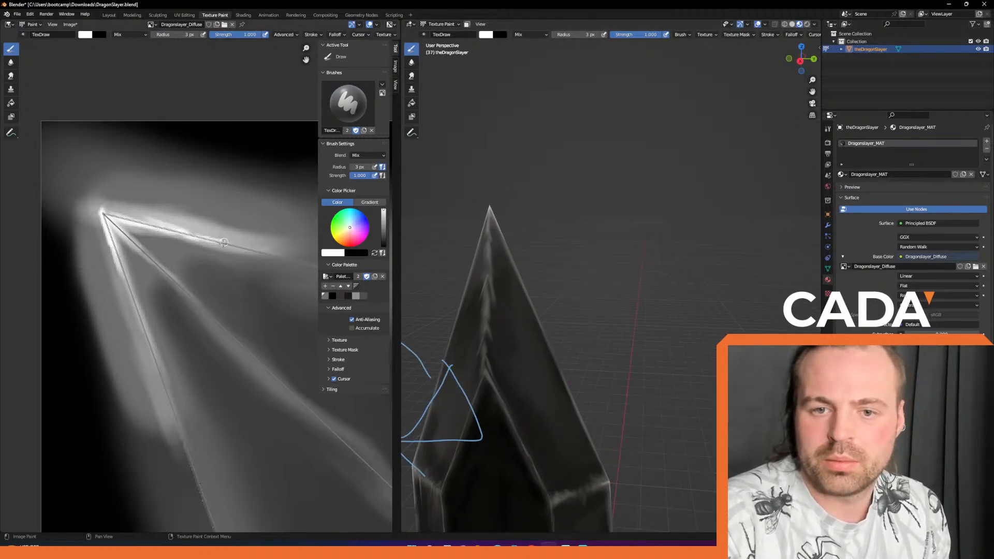
pyautogui.moveTo(509, 198)
pyautogui.mouseDown(button='middle')
pyautogui.moveTo(560, 249)
pyautogui.moveTo(493, 233)
pyautogui.mouseUp(button='middle')
# Highlight the lower shoulder corner of the dark central panel in mid grey at 3 px radius and 0.363 strength.
pyautogui.moveTo(268, 339); pyautogui.dragTo(83, 91, button='middle')
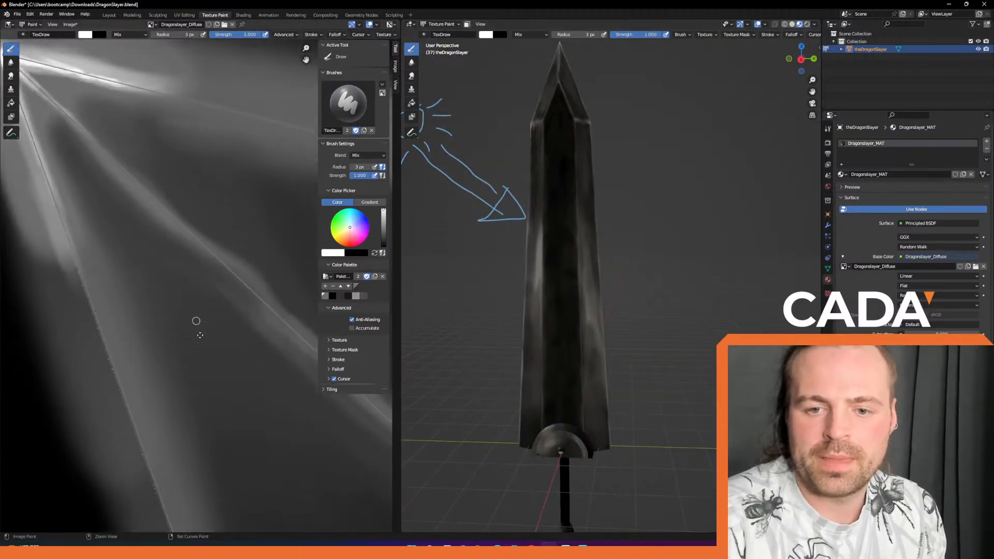
pyautogui.scroll(-9, 207, 303)
pyautogui.moveTo(262, 425); pyautogui.dragTo(161, 185, button='middle')
pyautogui.moveTo(352, 418); pyautogui.dragTo(150, 240, button='middle')
pyautogui.moveTo(93, 171); pyautogui.dragTo(246, 386, button='middle')
pyautogui.keyDown('ctrl'); pyautogui.moveTo(138, 233); pyautogui.dragTo(156, 119, button='middle'); pyautogui.keyUp('ctrl')
pyautogui.moveTo(384, 220); pyautogui.dragTo(384, 226)
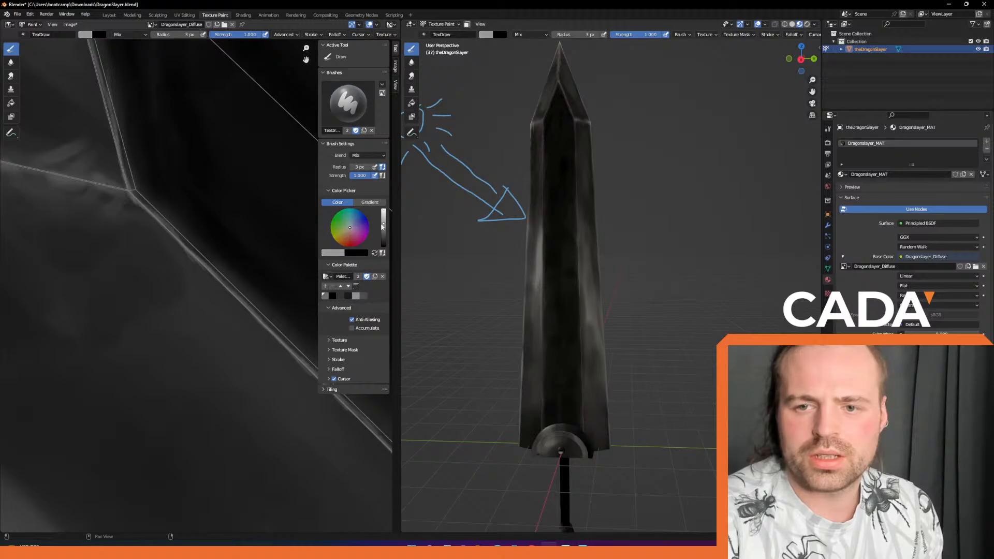
pyautogui.moveTo(238, 37); pyautogui.dragTo(212, 37)
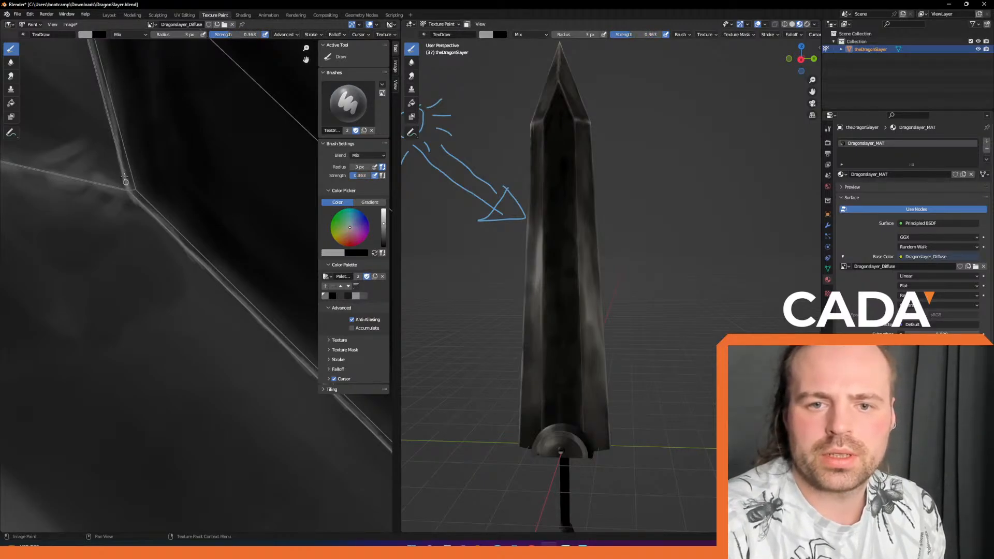
# Paint fine grey edge highlights around the central panel's pointed end and upper shoulder corner, and along its lower long edge.
pyautogui.moveTo(161, 127); pyautogui.dragTo(196, 345, button='middle')
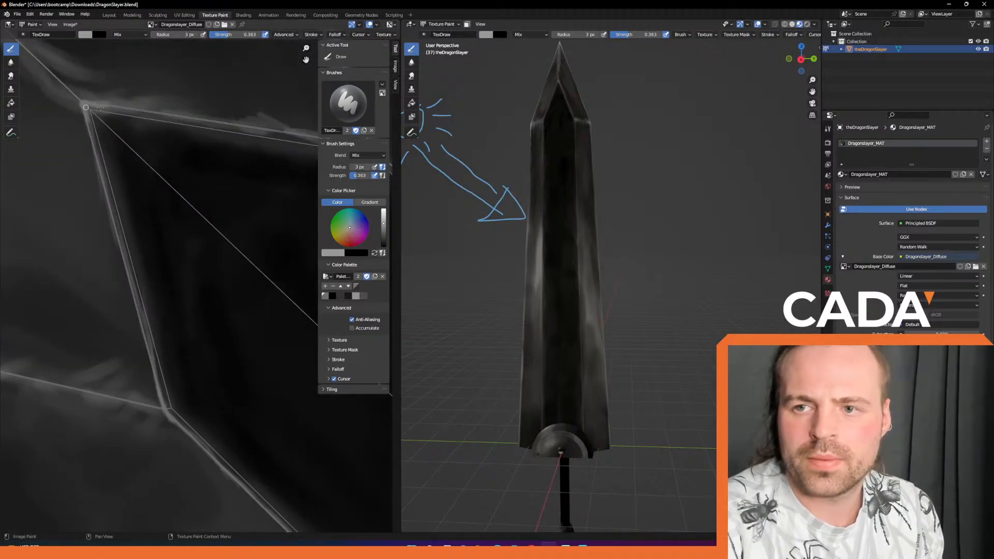
pyautogui.moveTo(190, 128); pyautogui.dragTo(153, 122, button='middle')
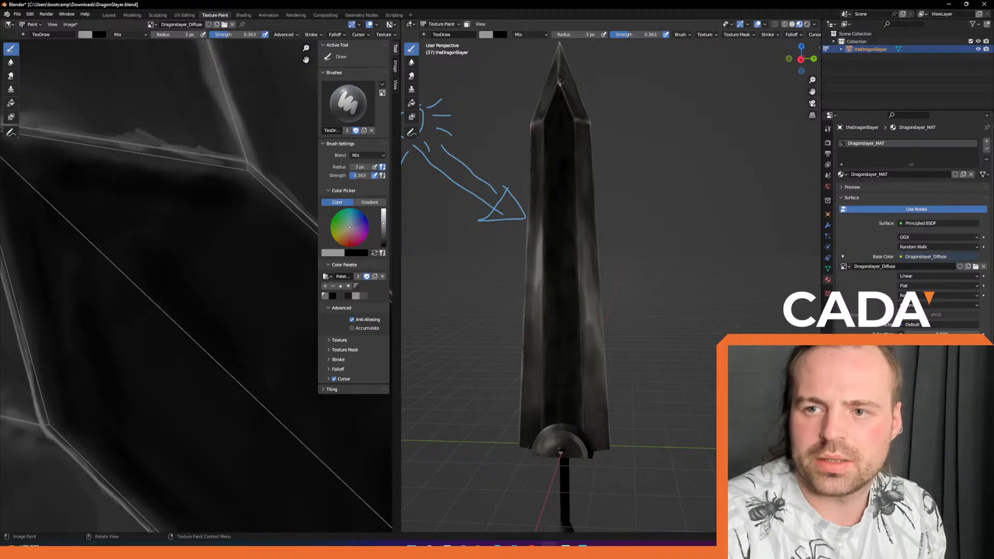
pyautogui.keyDown('shift'); pyautogui.moveTo(126, 155); pyautogui.dragTo(107, 159, button='middle'); pyautogui.keyUp('shift')
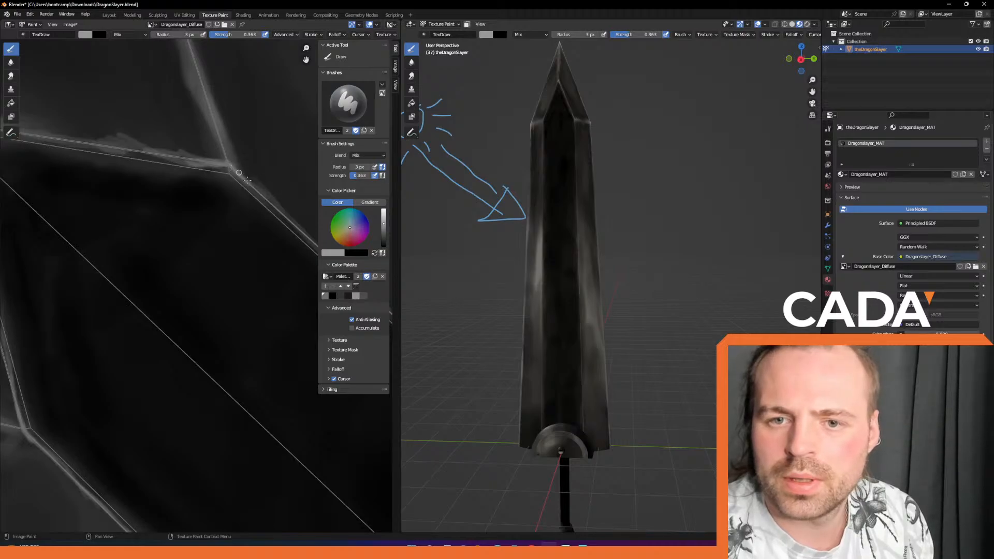
pyautogui.moveTo(267, 249)
pyautogui.mouseDown(button='middle')
pyautogui.moveTo(239, 146)
pyautogui.moveTo(228, 224)
pyautogui.moveTo(284, 324)
pyautogui.moveTo(243, 333)
pyautogui.moveTo(157, 284)
pyautogui.moveTo(144, 237)
pyautogui.moveTo(162, 343)
pyautogui.mouseUp(button='middle')
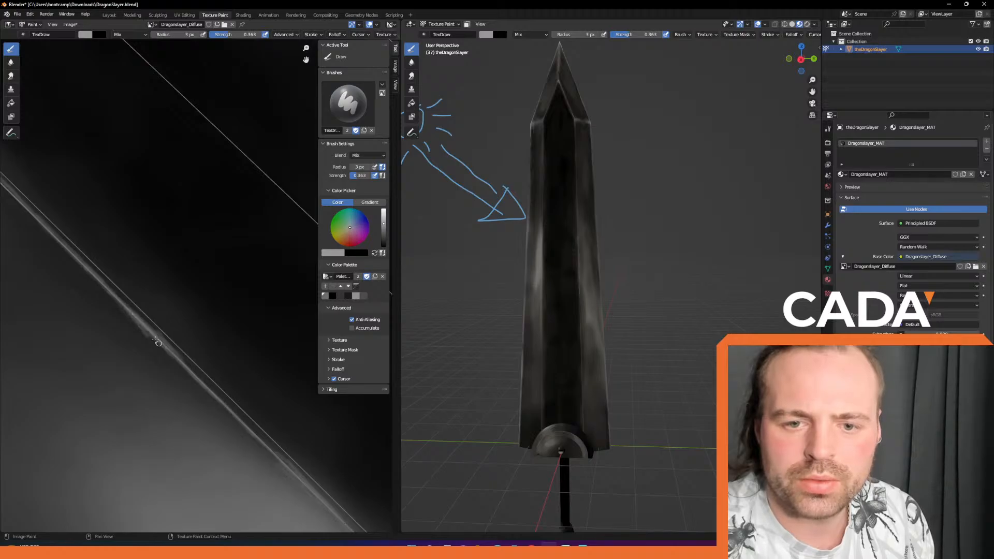
pyautogui.moveTo(135, 302)
pyautogui.mouseDown(button='middle')
pyautogui.moveTo(216, 352)
pyautogui.moveTo(240, 381)
pyautogui.moveTo(170, 330)
pyautogui.mouseUp(button='middle')
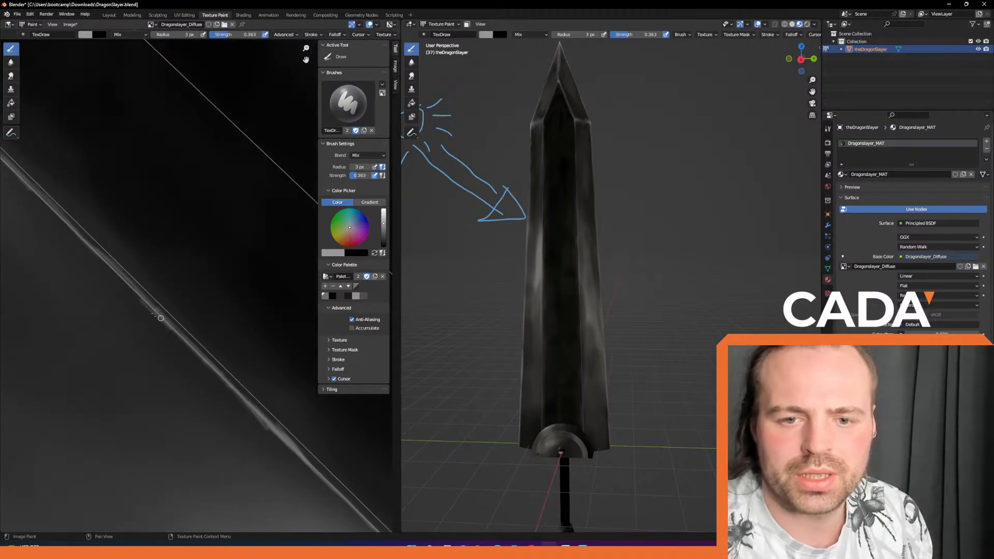
# Paint a thin grey highlight along the central panel's upper long edge in the texture, working from the tip side towards the hilt.
pyautogui.moveTo(180, 290)
pyautogui.mouseDown(button='middle')
pyautogui.moveTo(117, 333)
pyautogui.moveTo(142, 289)
pyautogui.mouseUp(button='middle')
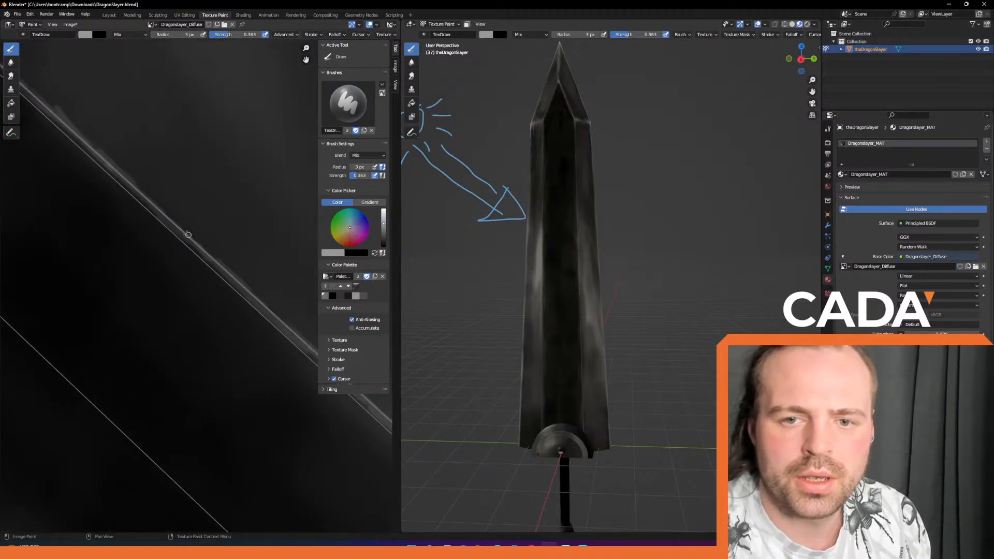
pyautogui.moveTo(126, 179); pyautogui.dragTo(168, 221)
pyautogui.keyDown('shift'); pyautogui.moveTo(235, 279); pyautogui.dragTo(175, 222, button='middle'); pyautogui.keyUp('shift')
pyautogui.keyDown('shift'); pyautogui.moveTo(253, 313); pyautogui.dragTo(132, 202, button='middle'); pyautogui.keyUp('shift')
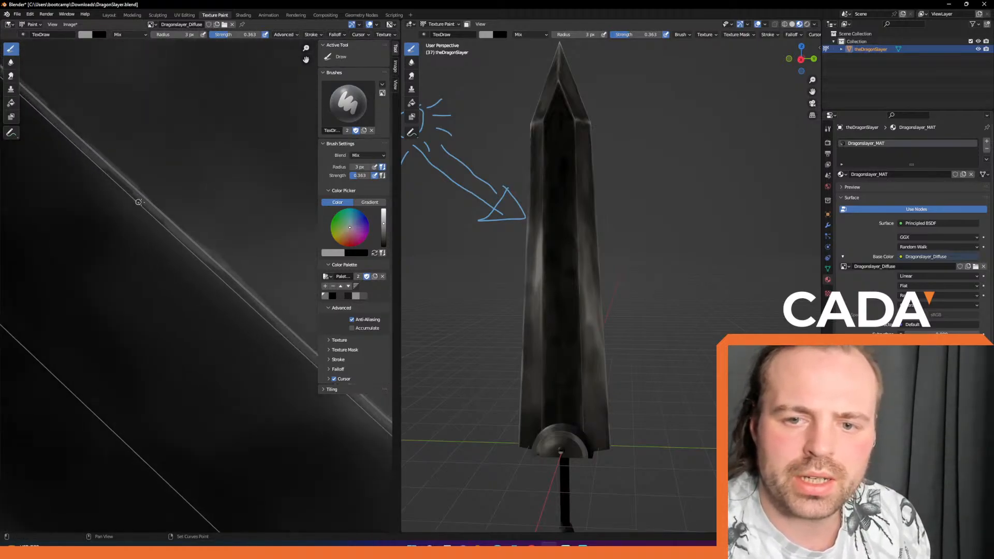
pyautogui.moveTo(234, 275); pyautogui.dragTo(199, 244)
pyautogui.moveTo(275, 342); pyautogui.dragTo(157, 242, button='middle')
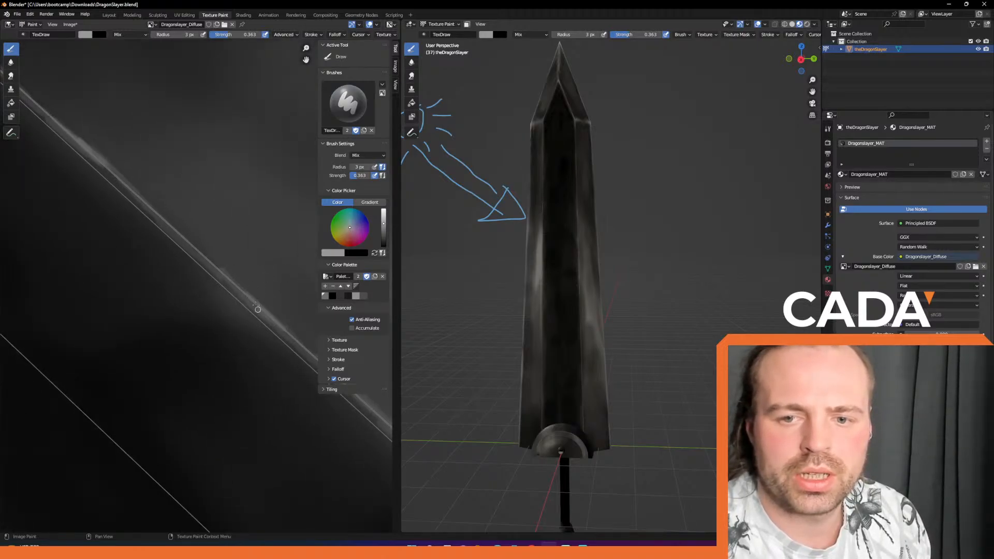
pyautogui.moveTo(307, 374); pyautogui.dragTo(195, 284, button='middle')
pyautogui.moveTo(131, 248)
pyautogui.mouseDown()
pyautogui.moveTo(256, 373)
pyautogui.moveTo(233, 318)
pyautogui.moveTo(244, 329)
pyautogui.moveTo(193, 271)
pyautogui.moveTo(216, 313)
pyautogui.moveTo(271, 366)
pyautogui.moveTo(207, 306)
pyautogui.mouseUp()
pyautogui.moveTo(249, 348); pyautogui.dragTo(227, 327, button='middle')
pyautogui.moveTo(226, 319); pyautogui.dragTo(290, 381)
pyautogui.moveTo(319, 416)
pyautogui.mouseDown(button='middle')
pyautogui.moveTo(235, 329)
pyautogui.moveTo(243, 324)
pyautogui.mouseUp(button='middle')
pyautogui.moveTo(254, 327); pyautogui.dragTo(278, 352)
pyautogui.moveTo(312, 378); pyautogui.dragTo(232, 299, button='middle')
pyautogui.moveTo(256, 327); pyautogui.dragTo(308, 373)
pyautogui.moveTo(339, 406); pyautogui.dragTo(265, 318, button='middle')
pyautogui.moveTo(264, 319); pyautogui.dragTo(291, 337)
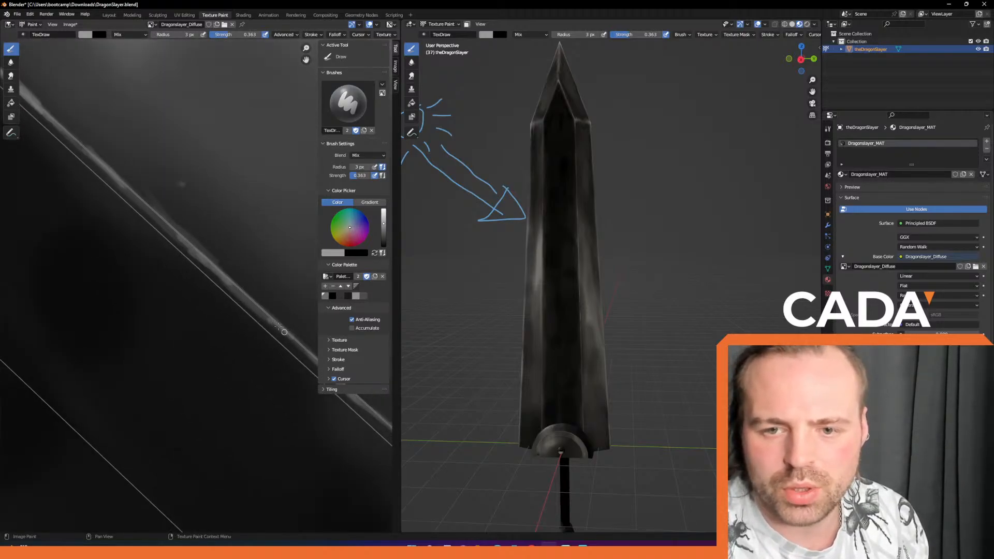
pyautogui.moveTo(293, 347); pyautogui.dragTo(272, 274, button='middle')
pyautogui.moveTo(241, 257); pyautogui.dragTo(263, 281)
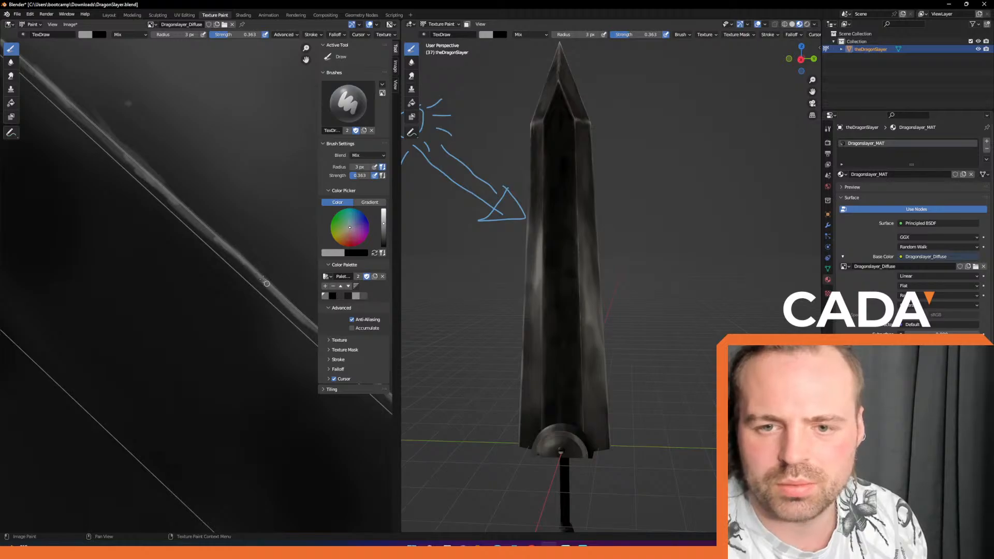
# Paint a thin grey highlight along the central panel's lower long edge, working from the hilt side back towards the tip.
pyautogui.keyDown('shift'); pyautogui.moveTo(207, 340); pyautogui.dragTo(231, 175, button='middle'); pyautogui.keyUp('shift')
pyautogui.moveTo(176, 419)
pyautogui.keyDown('shift'); pyautogui.mouseDown(button='middle')
pyautogui.moveTo(176, 246)
pyautogui.moveTo(215, 199)
pyautogui.mouseUp(button='middle'); pyautogui.keyUp('shift')
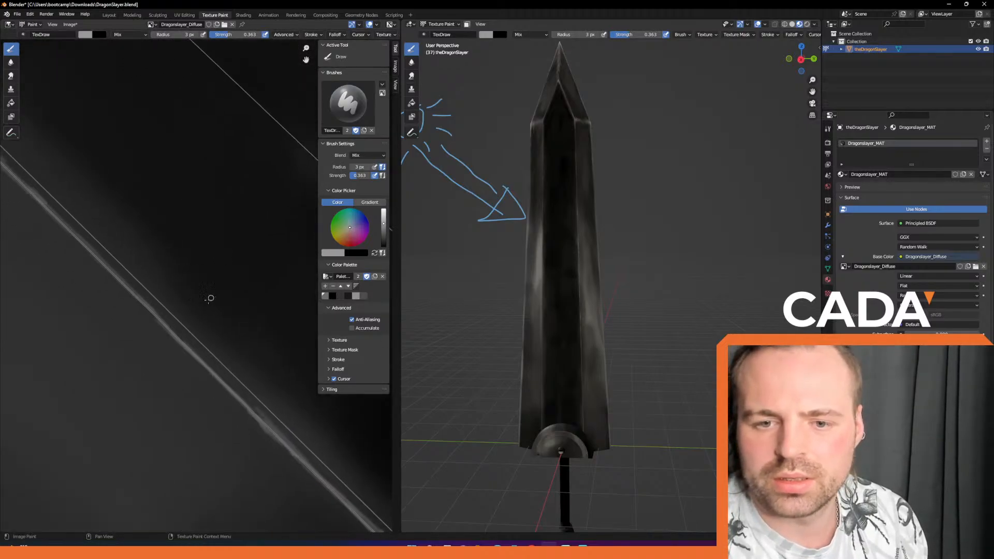
pyautogui.moveTo(191, 356); pyautogui.dragTo(139, 303)
pyautogui.moveTo(172, 331); pyautogui.dragTo(232, 393)
pyautogui.moveTo(129, 269); pyautogui.dragTo(200, 350, button='middle')
pyautogui.moveTo(170, 343)
pyautogui.mouseDown()
pyautogui.moveTo(149, 320)
pyautogui.moveTo(162, 334)
pyautogui.mouseUp()
pyautogui.moveTo(165, 305); pyautogui.dragTo(297, 435, button='middle')
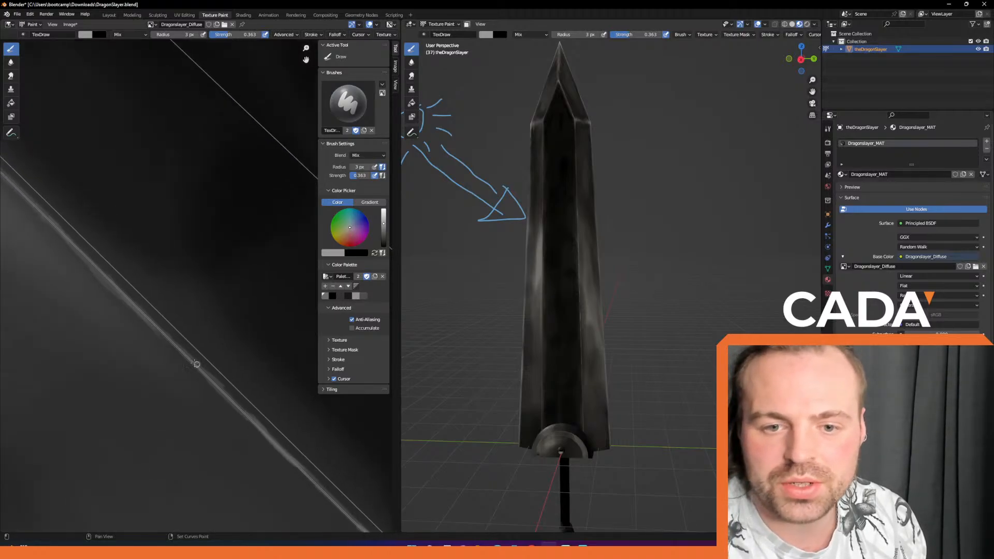
pyautogui.moveTo(191, 359); pyautogui.dragTo(137, 307)
pyautogui.moveTo(219, 390); pyautogui.dragTo(245, 413)
pyautogui.moveTo(156, 306); pyautogui.dragTo(240, 397, button='middle')
pyautogui.moveTo(148, 328); pyautogui.dragTo(110, 293)
pyautogui.moveTo(110, 293); pyautogui.dragTo(200, 371, button='middle')
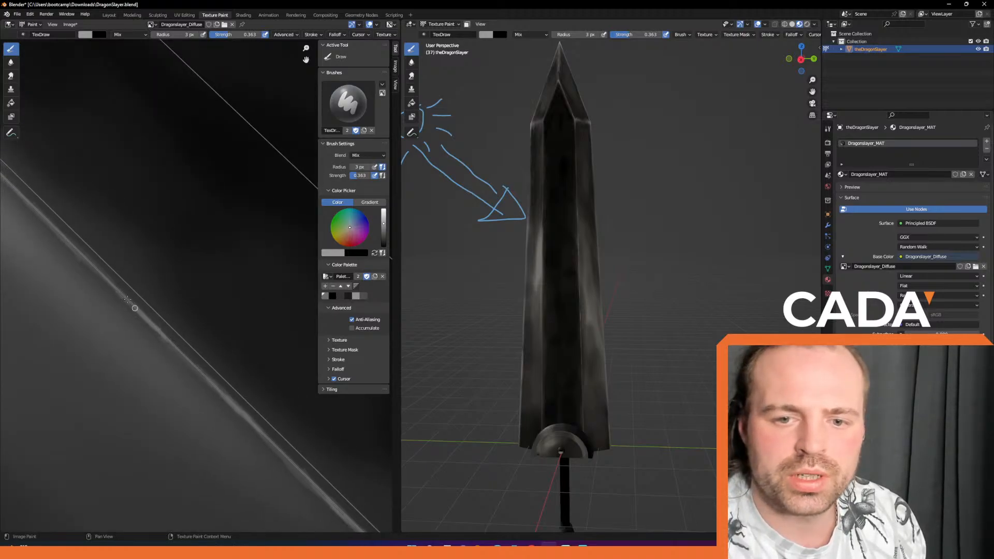
pyautogui.moveTo(124, 296); pyautogui.dragTo(166, 335)
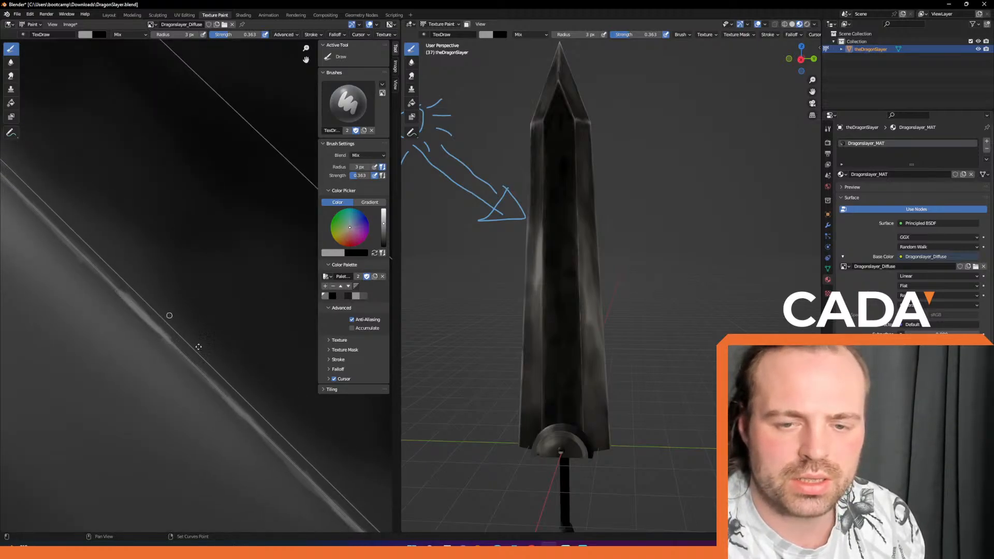
pyautogui.moveTo(168, 315); pyautogui.dragTo(236, 395, button='middle')
pyautogui.moveTo(155, 342); pyautogui.dragTo(135, 317)
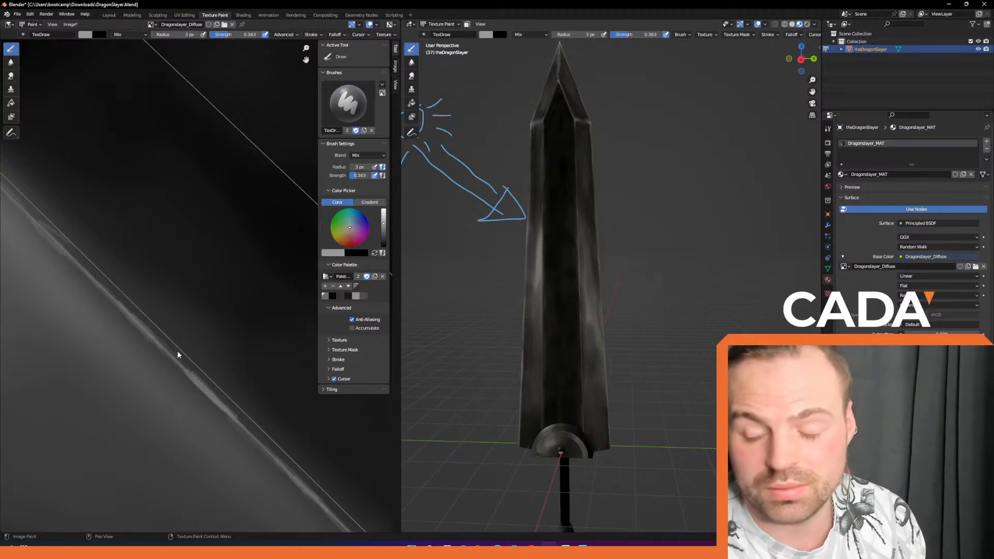
# Inspect the painted blade on the model and compare it with the manga reference image of the sword in the browser.
pyautogui.moveTo(612, 224); pyautogui.dragTo(600, 213, button='middle')
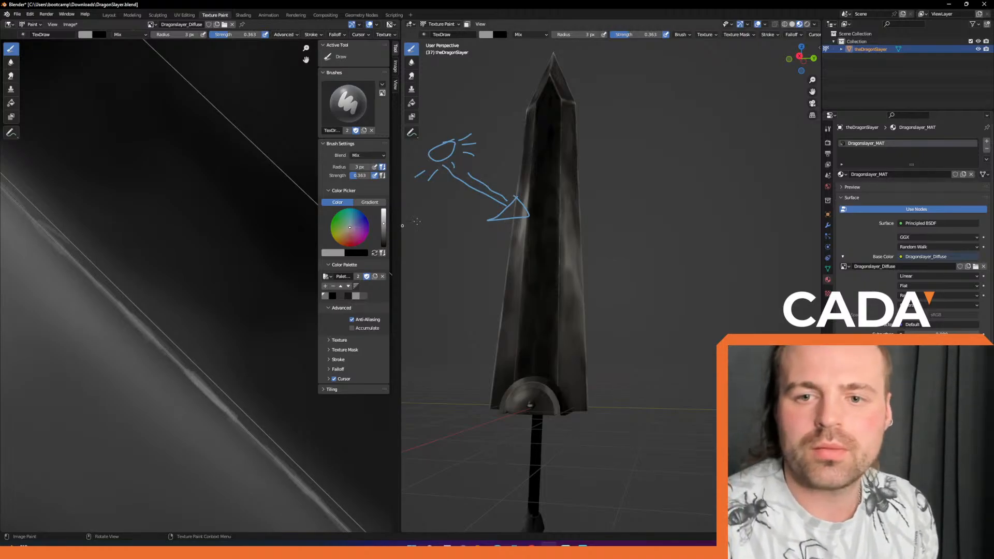
pyautogui.moveTo(164, 139); pyautogui.dragTo(127, 227, button='middle')
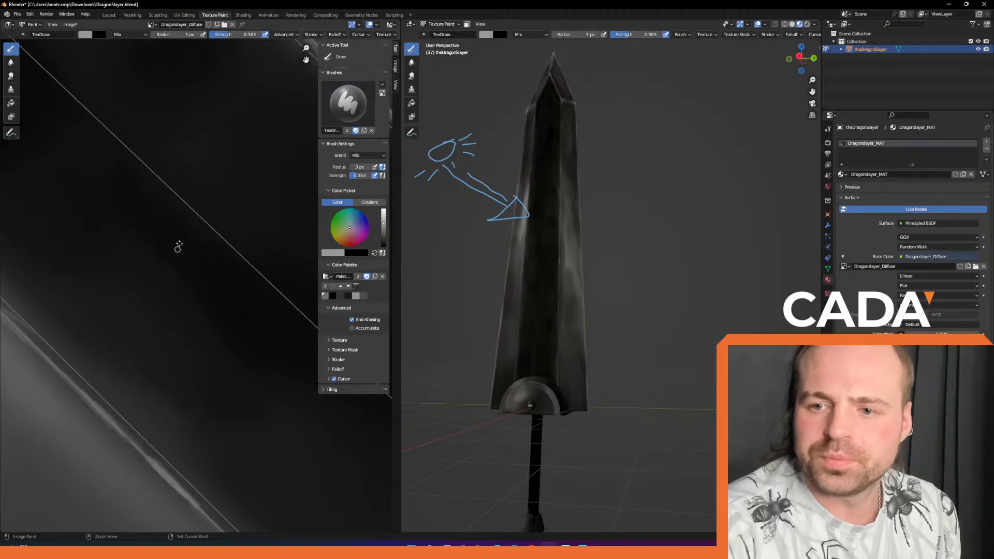
pyautogui.keyDown('ctrl'); pyautogui.moveTo(178, 248); pyautogui.dragTo(190, 211, button='middle'); pyautogui.keyUp('ctrl')
pyautogui.moveTo(552, 126); pyautogui.dragTo(568, 157, button='middle')
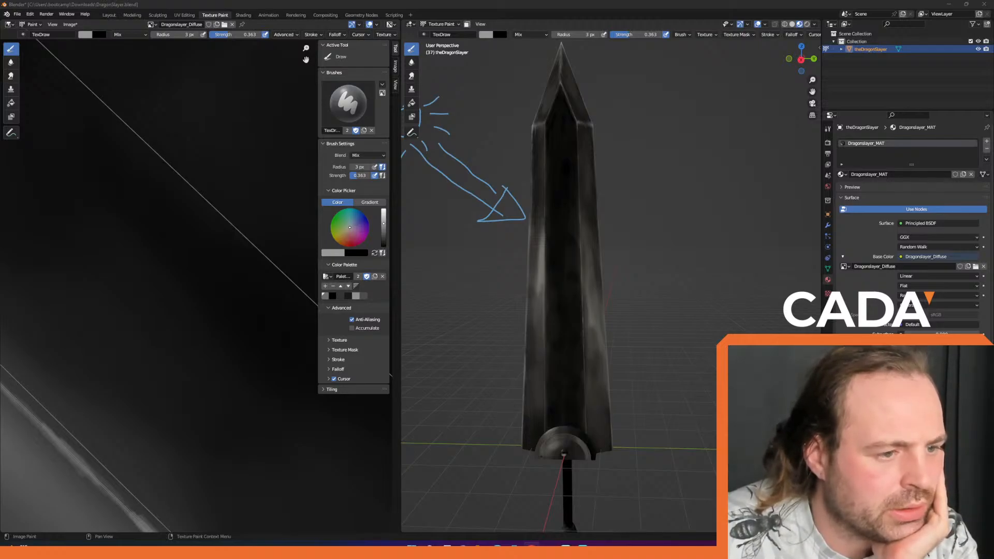
pyautogui.moveTo(383, 543); pyautogui.dragTo(224, 90)
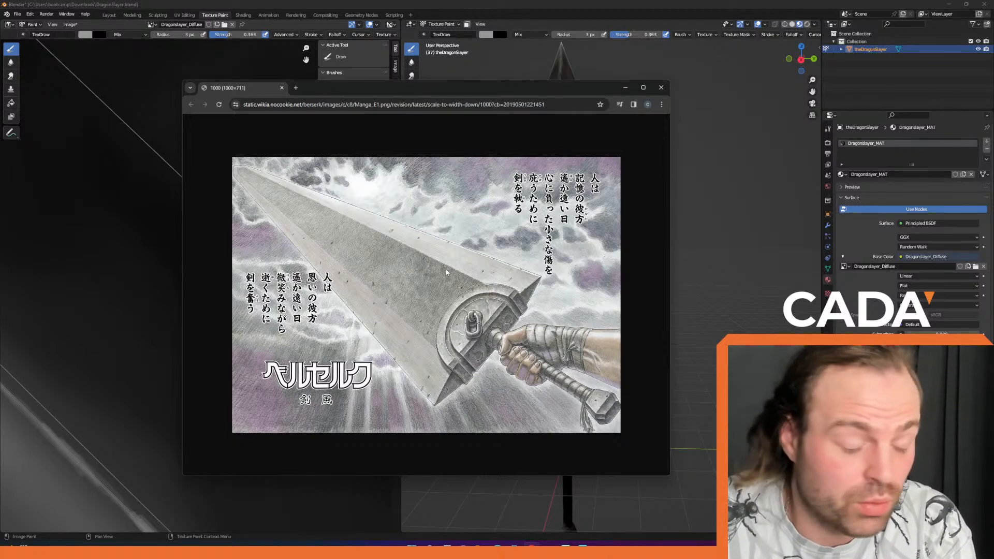
pyautogui.click(625, 88)
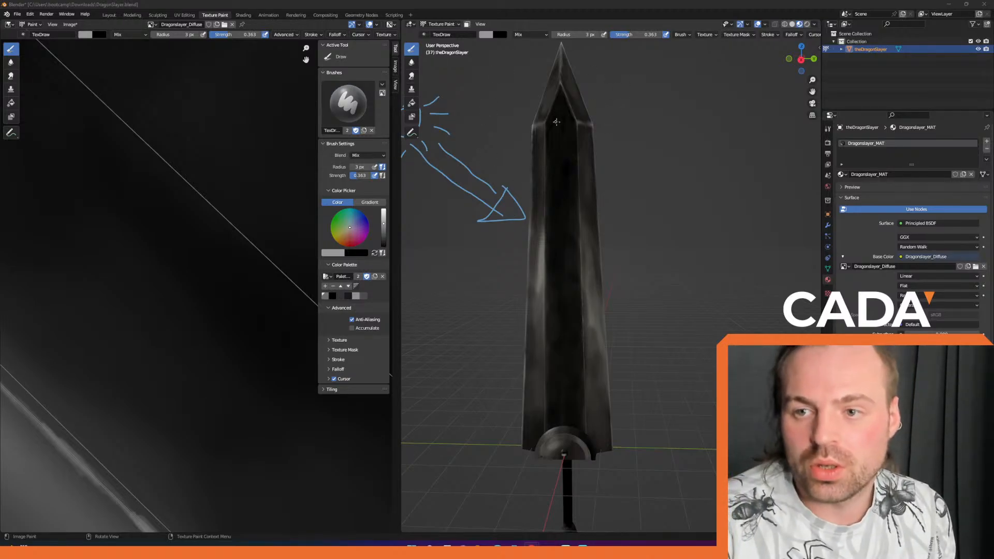
# Set the brush radius to 7 px and paint two groups of short grey hatch strokes beside the central face's edge on the model.
pyautogui.rightClick(584, 107)
pyautogui.moveTo(585, 108); pyautogui.dragTo(564, 142, button='middle')
pyautogui.scroll(4, 548, 115)
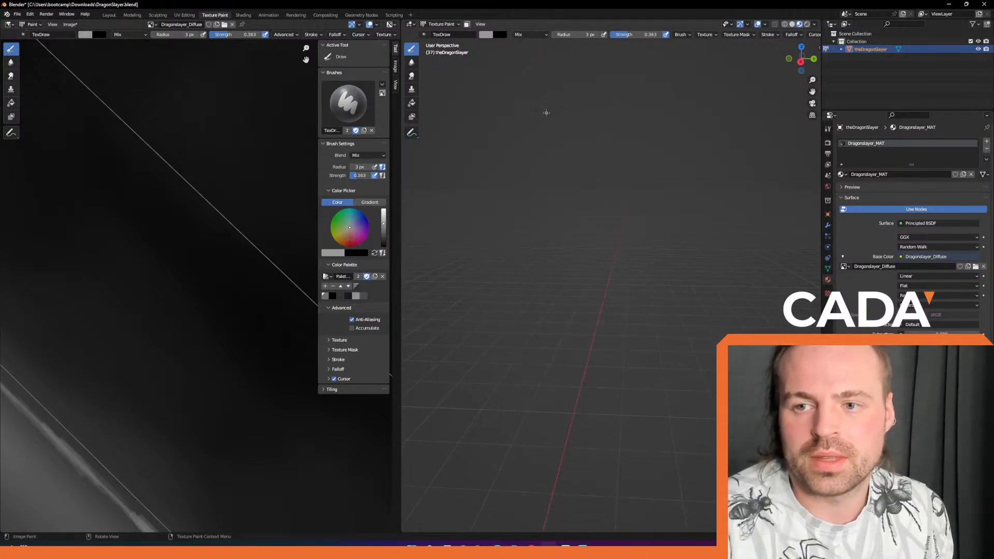
pyautogui.press('f')
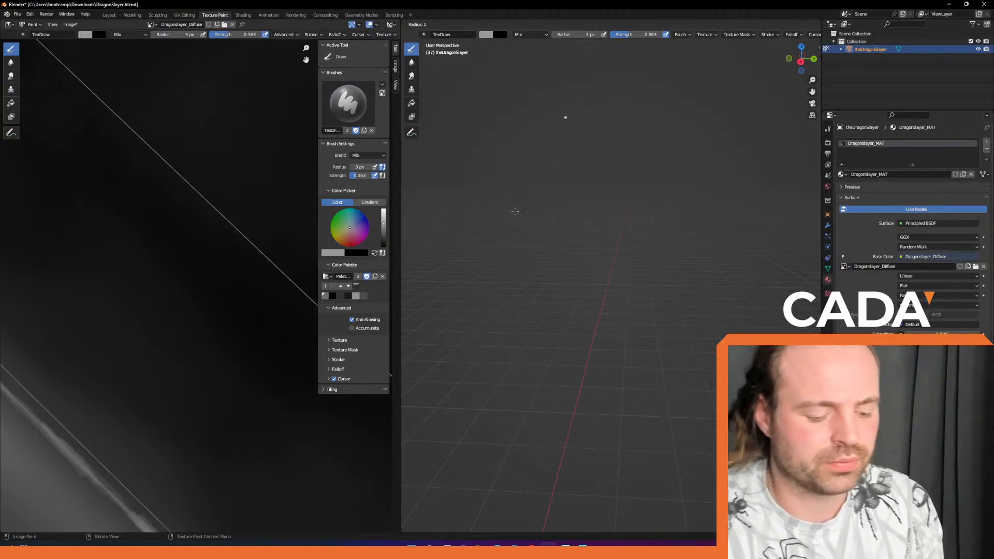
pyautogui.click(590, 160)
pyautogui.scroll(-3, 571, 177)
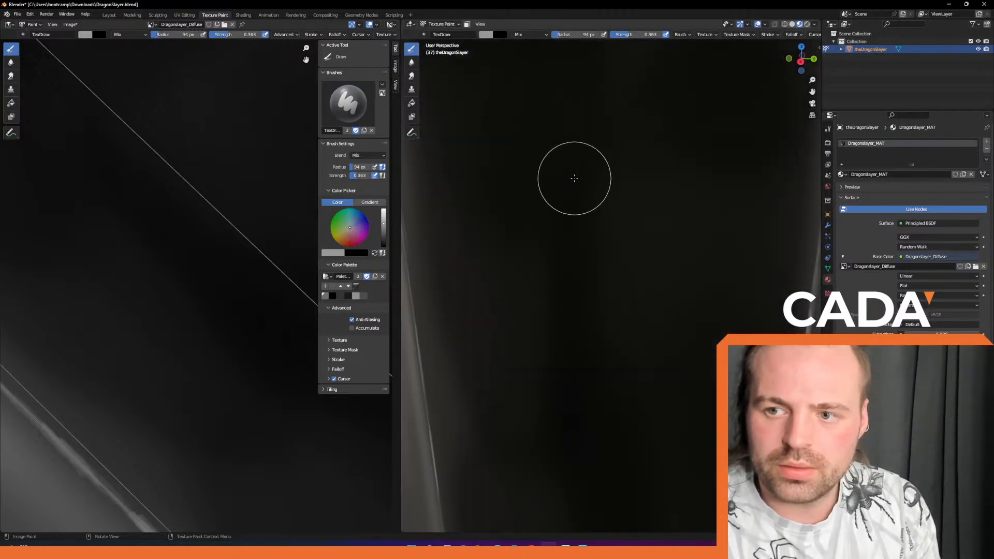
pyautogui.press('f')
pyautogui.click(545, 215)
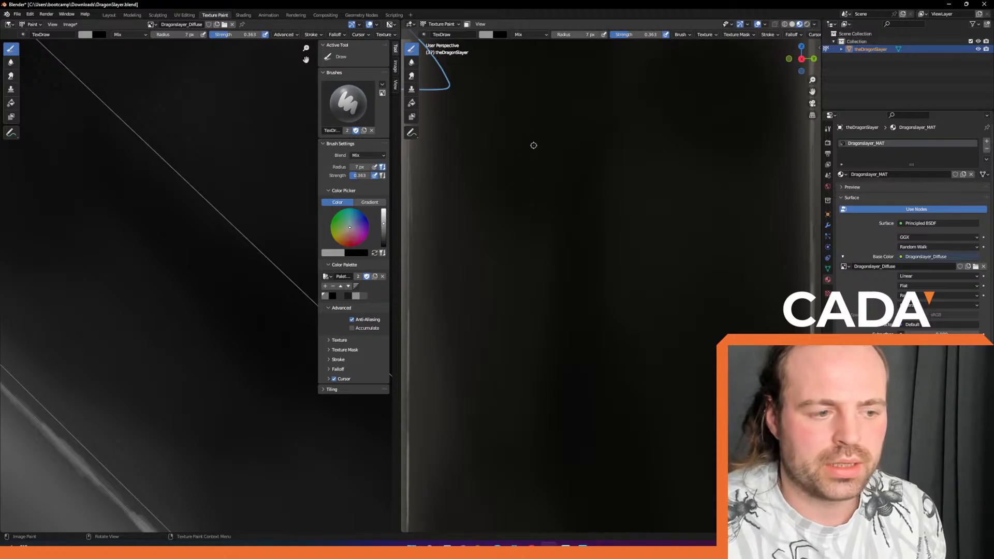
pyautogui.moveTo(457, 207); pyautogui.dragTo(438, 220)
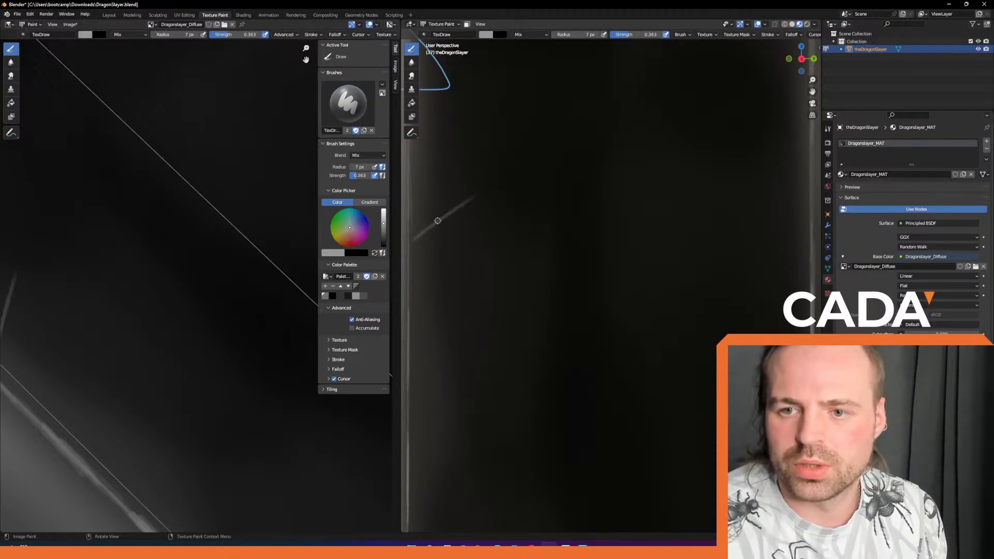
pyautogui.moveTo(489, 199)
pyautogui.mouseDown()
pyautogui.moveTo(420, 245)
pyautogui.moveTo(496, 205)
pyautogui.mouseUp()
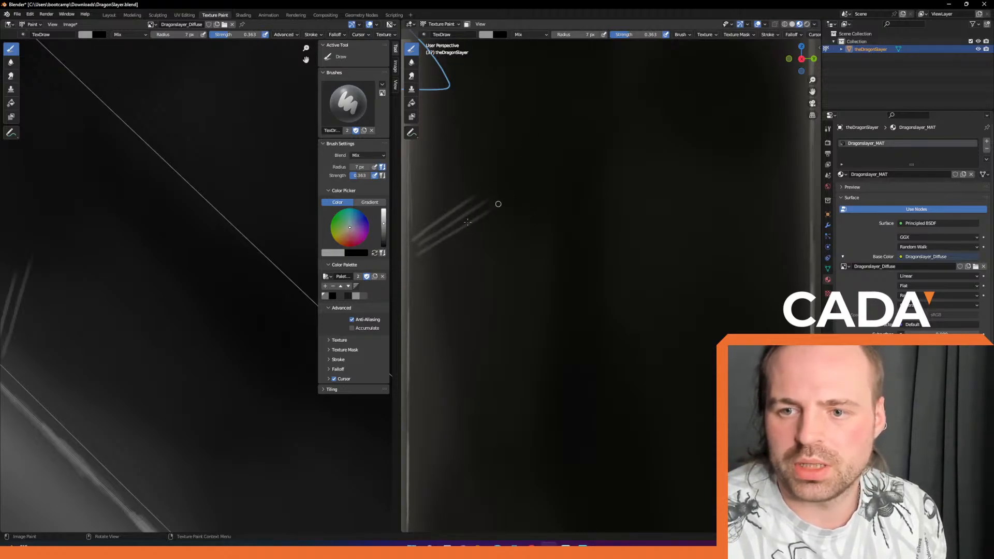
pyautogui.moveTo(488, 248)
pyautogui.mouseDown()
pyautogui.moveTo(502, 194)
pyautogui.moveTo(530, 190)
pyautogui.mouseUp()
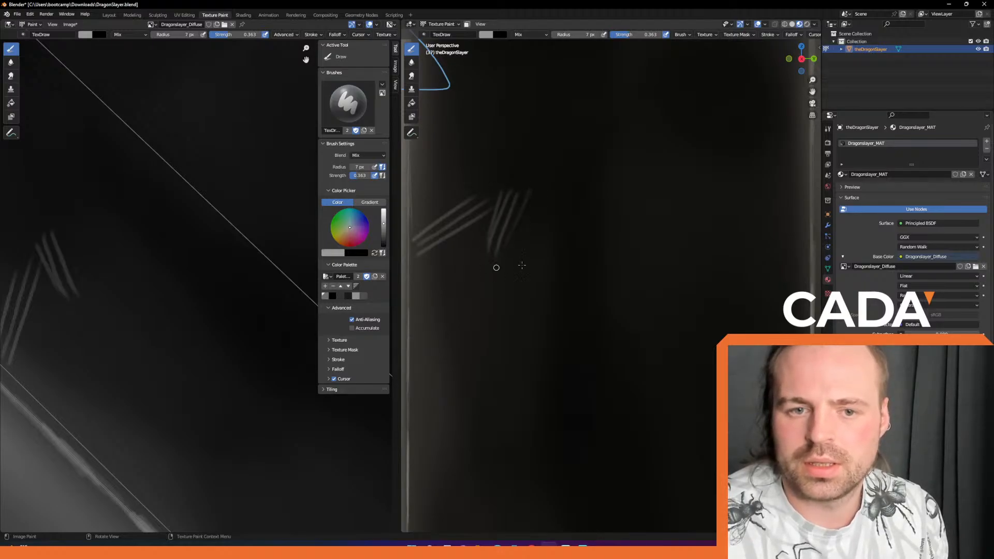
# Reduce the brush radius to 3 px and paint more grey hatch strokes beneath the first groups in the texture image.
pyautogui.moveTo(554, 240)
pyautogui.keyDown('ctrl'); pyautogui.mouseDown(button='middle')
pyautogui.moveTo(548, 181)
pyautogui.moveTo(546, 316)
pyautogui.moveTo(561, 377)
pyautogui.moveTo(578, 329)
pyautogui.mouseUp(button='middle'); pyautogui.keyUp('ctrl')
pyautogui.keyDown('ctrl'); pyautogui.moveTo(634, 196); pyautogui.dragTo(606, 254, button='middle'); pyautogui.keyUp('ctrl')
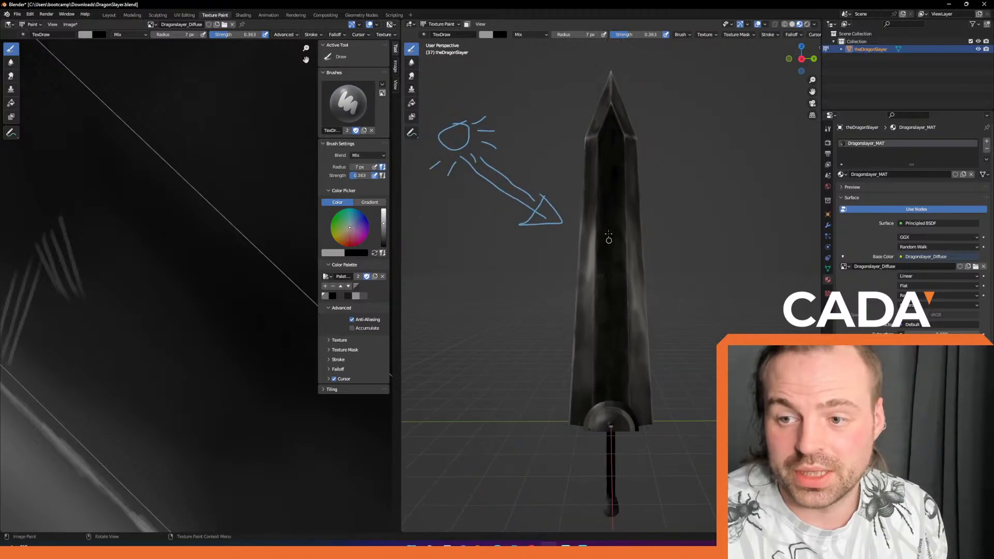
pyautogui.press('f')
pyautogui.click(43, 301)
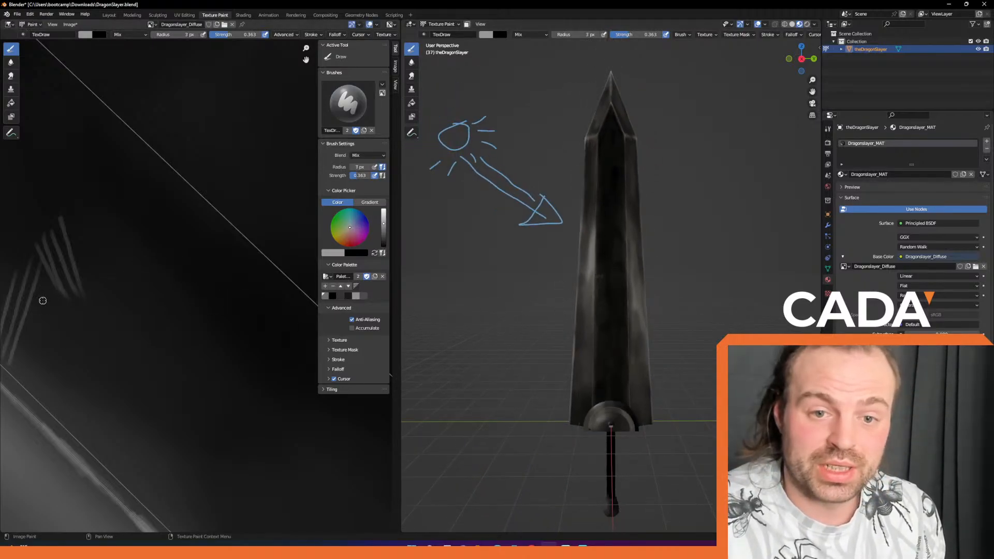
pyautogui.moveTo(32, 305); pyautogui.dragTo(58, 295)
pyautogui.moveTo(20, 325)
pyautogui.mouseDown()
pyautogui.moveTo(60, 303)
pyautogui.moveTo(70, 312)
pyautogui.mouseUp()
pyautogui.moveTo(11, 366)
pyautogui.mouseDown()
pyautogui.moveTo(72, 318)
pyautogui.moveTo(12, 376)
pyautogui.mouseUp()
pyautogui.moveTo(75, 328); pyautogui.dragTo(20, 376)
pyautogui.moveTo(78, 335); pyautogui.dragTo(31, 375)
pyautogui.moveTo(75, 352); pyautogui.dragTo(39, 382)
# Paint another bundle of grey strokes in the texture, running from the hatch cluster's centre along the blade towards the hilt.
pyautogui.moveTo(575, 259)
pyautogui.keyDown('ctrl'); pyautogui.mouseDown(button='middle')
pyautogui.moveTo(577, 271)
pyautogui.moveTo(581, 161)
pyautogui.mouseUp(button='middle'); pyautogui.keyUp('ctrl')
pyautogui.keyDown('ctrl'); pyautogui.moveTo(540, 252); pyautogui.dragTo(538, 208, button='middle'); pyautogui.keyUp('ctrl')
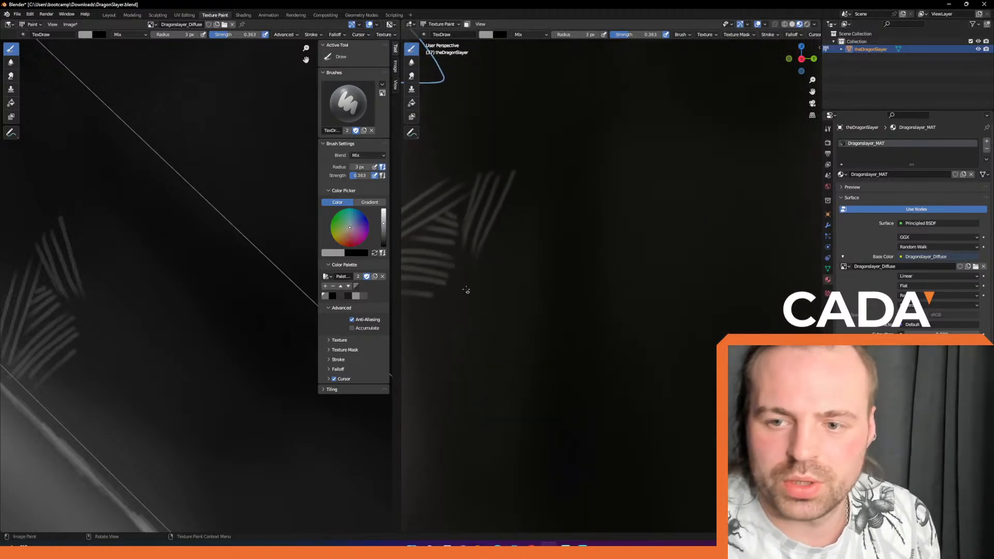
pyautogui.moveTo(460, 257); pyautogui.dragTo(461, 316)
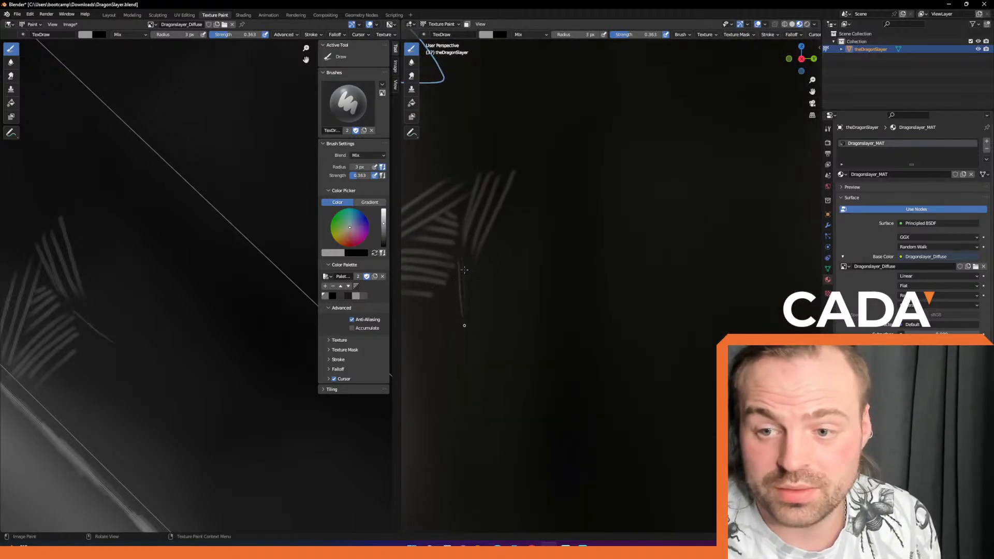
pyautogui.hotkey('ctrl', 'z')
pyautogui.moveTo(86, 325)
pyautogui.mouseDown()
pyautogui.moveTo(117, 367)
pyautogui.moveTo(132, 368)
pyautogui.mouseUp()
pyautogui.moveTo(84, 304)
pyautogui.mouseDown()
pyautogui.moveTo(140, 356)
pyautogui.moveTo(148, 347)
pyautogui.mouseUp()
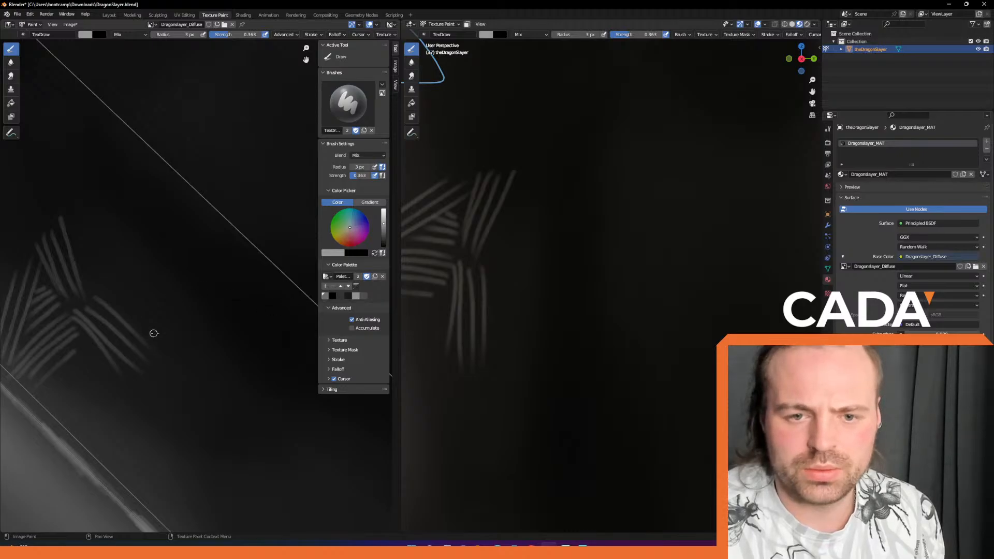
# Set the brush to black at strength 1.000 and paint dark lines between the grey strokes of the bundle nearest the hilt.
pyautogui.moveTo(150, 333); pyautogui.dragTo(233, 333, button='middle')
pyautogui.click(334, 295)
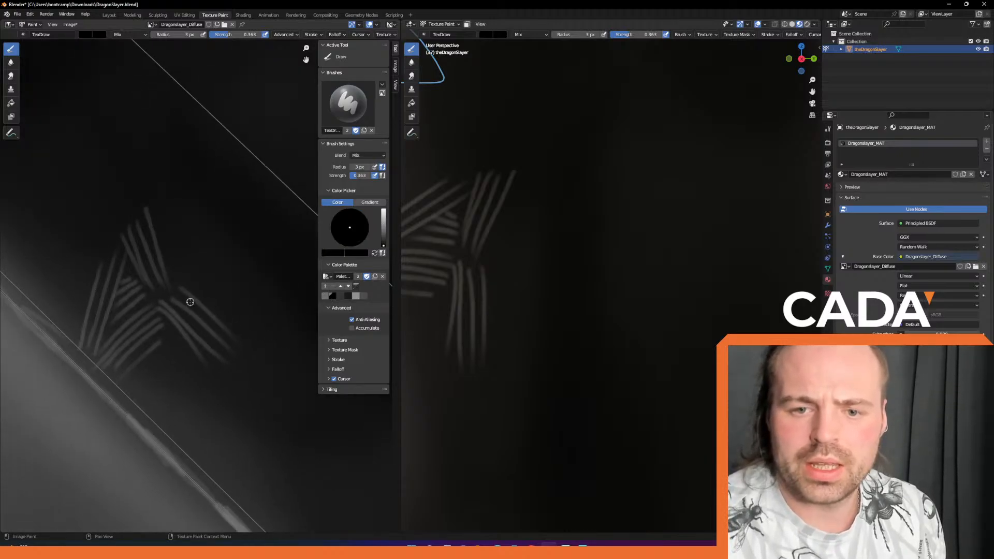
pyautogui.moveTo(247, 34); pyautogui.dragTo(273, 35)
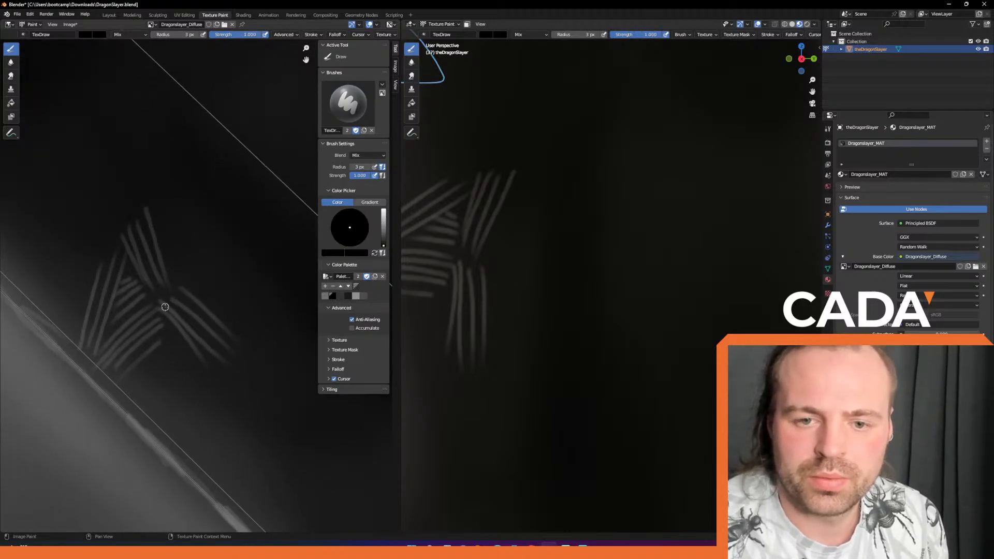
pyautogui.moveTo(180, 325); pyautogui.dragTo(205, 359)
pyautogui.moveTo(165, 300); pyautogui.dragTo(222, 347)
pyautogui.moveTo(173, 295); pyautogui.dragTo(234, 356)
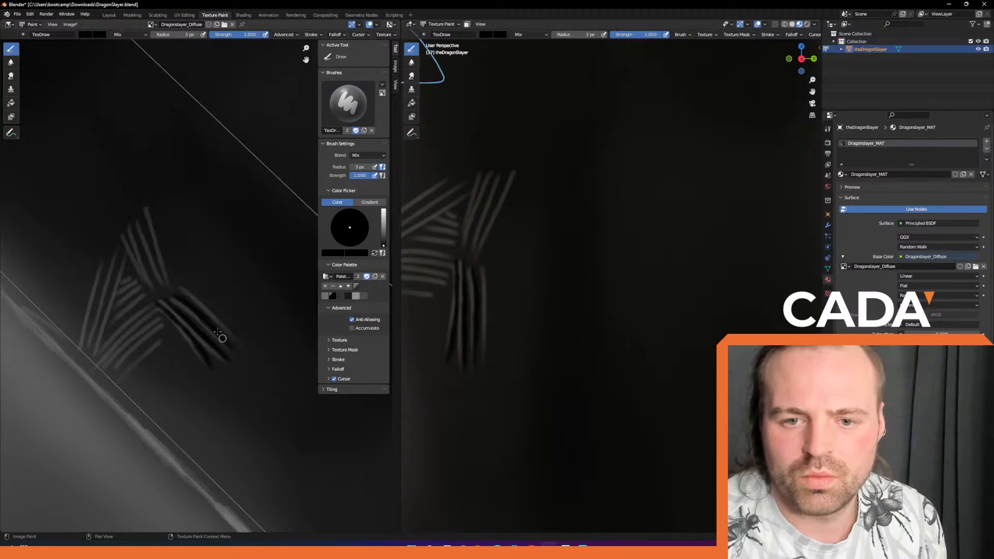
pyautogui.moveTo(185, 288); pyautogui.dragTo(237, 339)
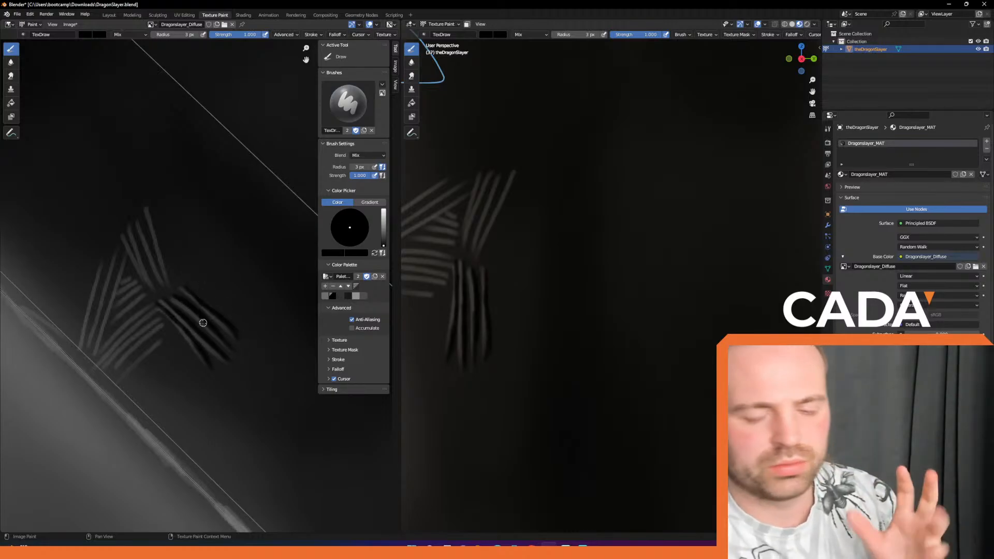
# Paint black shadow lines between the grey strokes of the hatch bundle on the tip side of the cluster.
pyautogui.keyDown('ctrl'); pyautogui.moveTo(546, 180); pyautogui.dragTo(566, 357, button='middle'); pyautogui.keyUp('ctrl')
pyautogui.moveTo(582, 172)
pyautogui.mouseDown(button='middle')
pyautogui.moveTo(581, 181)
pyautogui.moveTo(579, 159)
pyautogui.mouseUp(button='middle')
pyautogui.moveTo(176, 328)
pyautogui.keyDown('ctrl'); pyautogui.mouseDown(button='middle')
pyautogui.moveTo(163, 277)
pyautogui.moveTo(124, 235)
pyautogui.mouseUp(button='middle'); pyautogui.keyUp('ctrl')
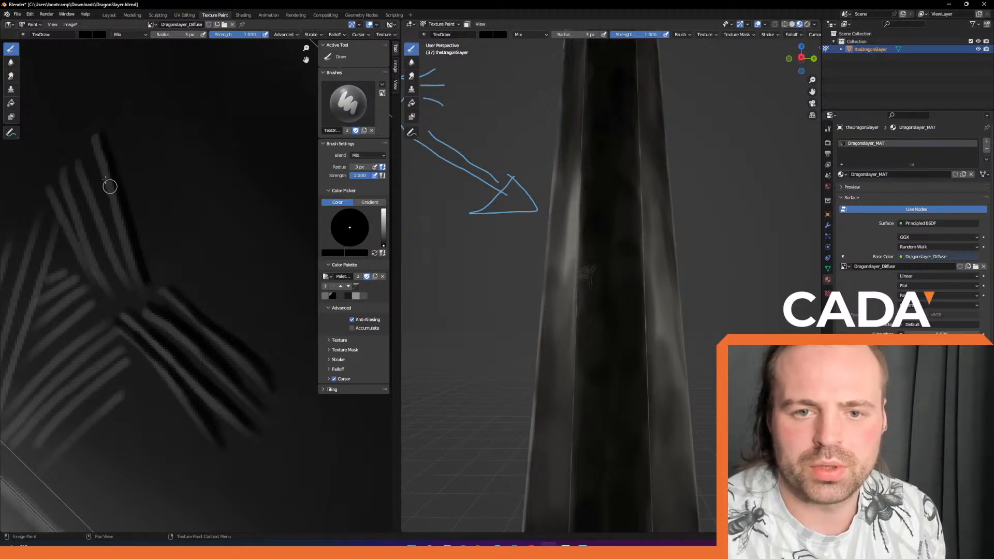
pyautogui.moveTo(93, 182); pyautogui.dragTo(127, 279)
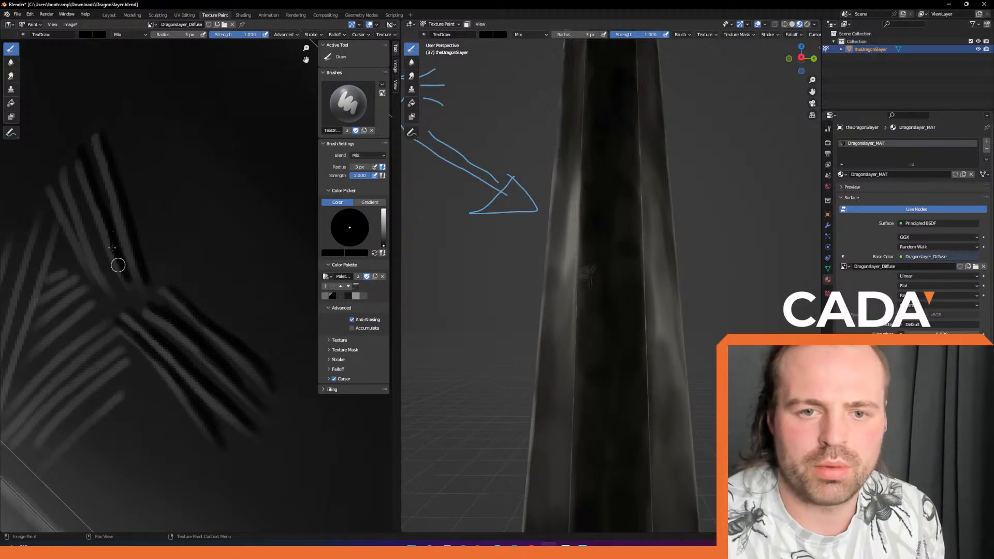
pyautogui.moveTo(68, 161); pyautogui.dragTo(111, 284)
pyautogui.moveTo(49, 176); pyautogui.dragTo(93, 268)
pyautogui.scroll(2, 111, 294)
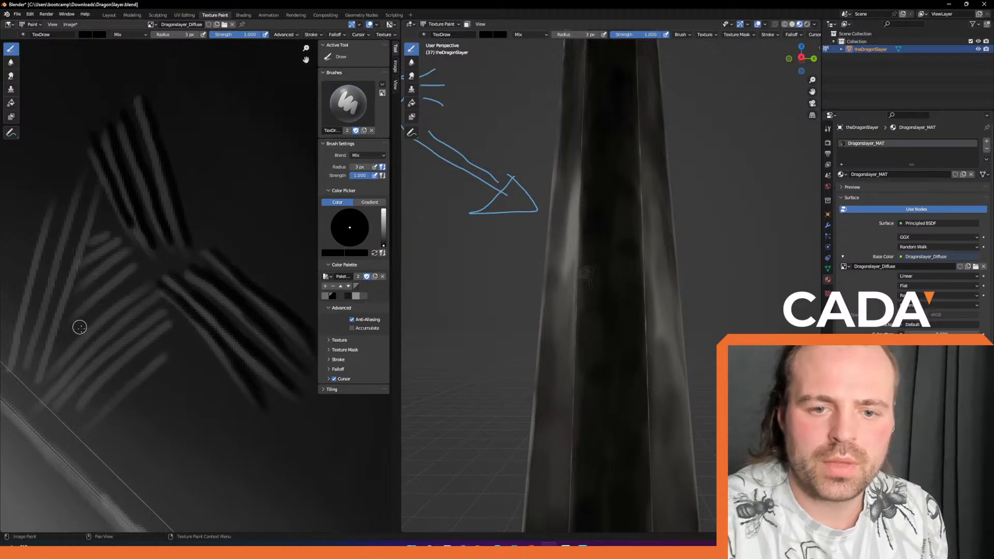
# Paint black shadow lines between the remaining grey hatch strokes near the panel edge and check the pattern on the model.
pyautogui.moveTo(53, 357); pyautogui.dragTo(152, 275)
pyautogui.moveTo(49, 391); pyautogui.dragTo(119, 320)
pyautogui.moveTo(59, 399); pyautogui.dragTo(168, 292)
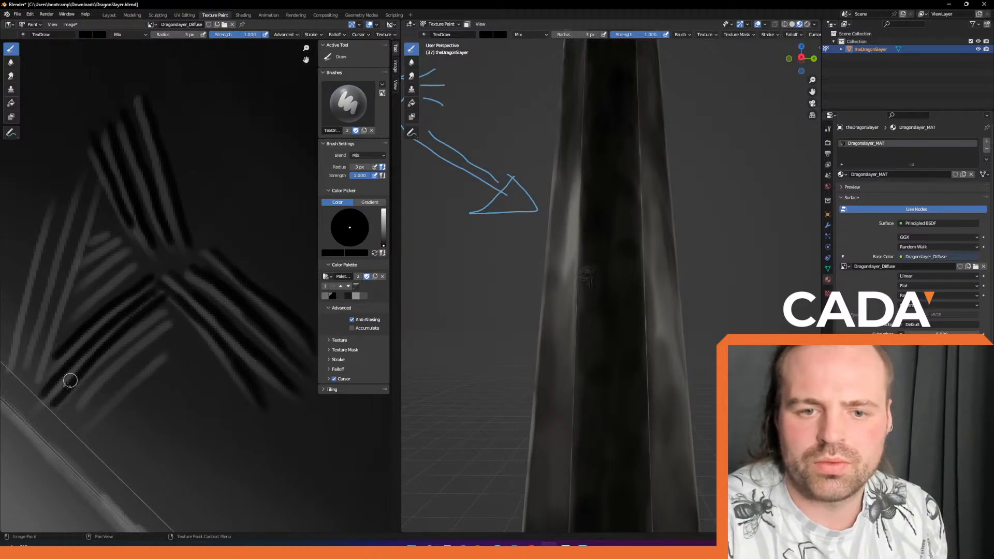
pyautogui.moveTo(80, 392); pyautogui.dragTo(171, 313)
pyautogui.moveTo(88, 415); pyautogui.dragTo(168, 350)
pyautogui.moveTo(71, 306); pyautogui.dragTo(149, 247)
pyautogui.moveTo(77, 278)
pyautogui.mouseDown()
pyautogui.moveTo(110, 250)
pyautogui.moveTo(100, 243)
pyautogui.moveTo(129, 230)
pyautogui.mouseUp()
pyautogui.moveTo(93, 181)
pyautogui.mouseDown()
pyautogui.moveTo(42, 347)
pyautogui.moveTo(20, 368)
pyautogui.moveTo(70, 182)
pyautogui.moveTo(31, 255)
pyautogui.moveTo(2, 365)
pyautogui.mouseUp()
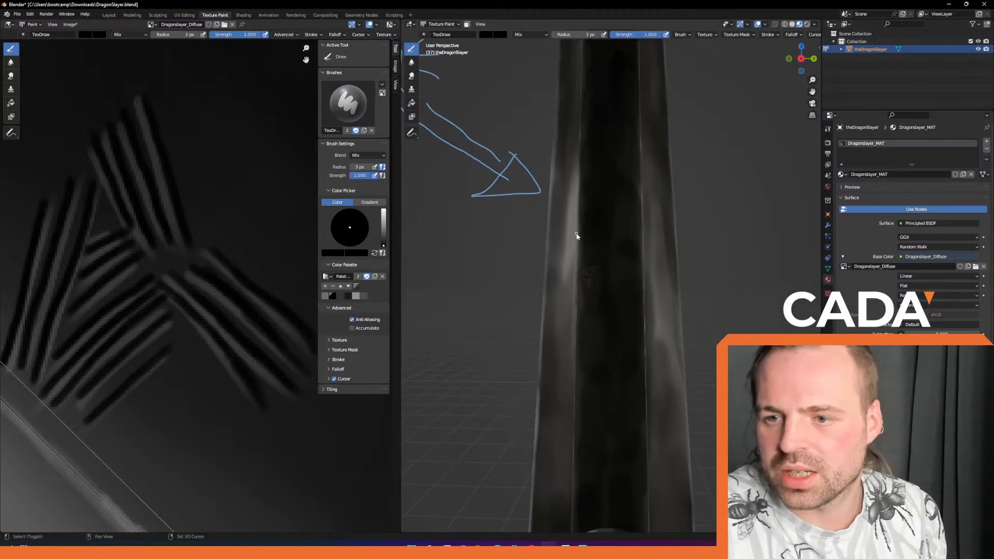
pyautogui.scroll(-5, 588, 214)
pyautogui.scroll(8, 589, 150)
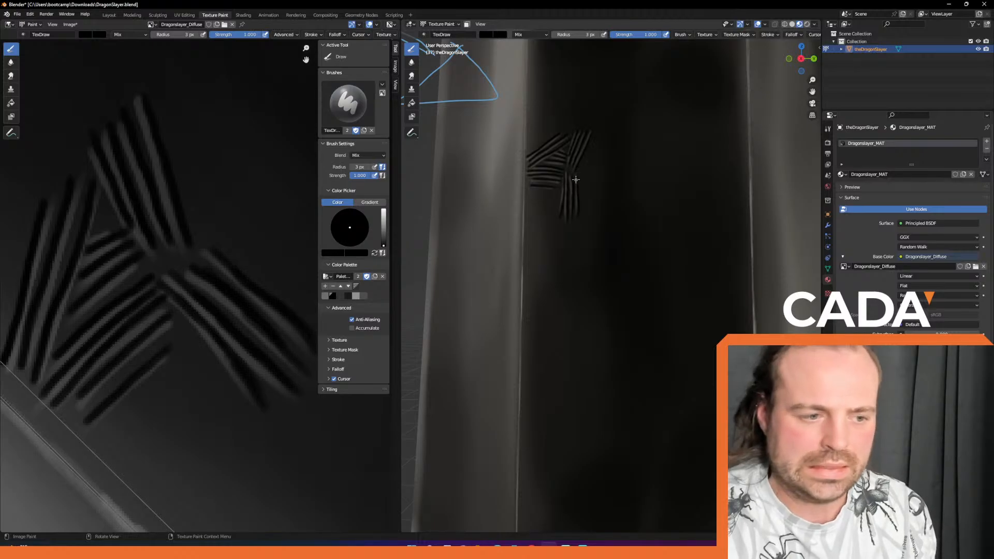
pyautogui.scroll(-4, 570, 261)
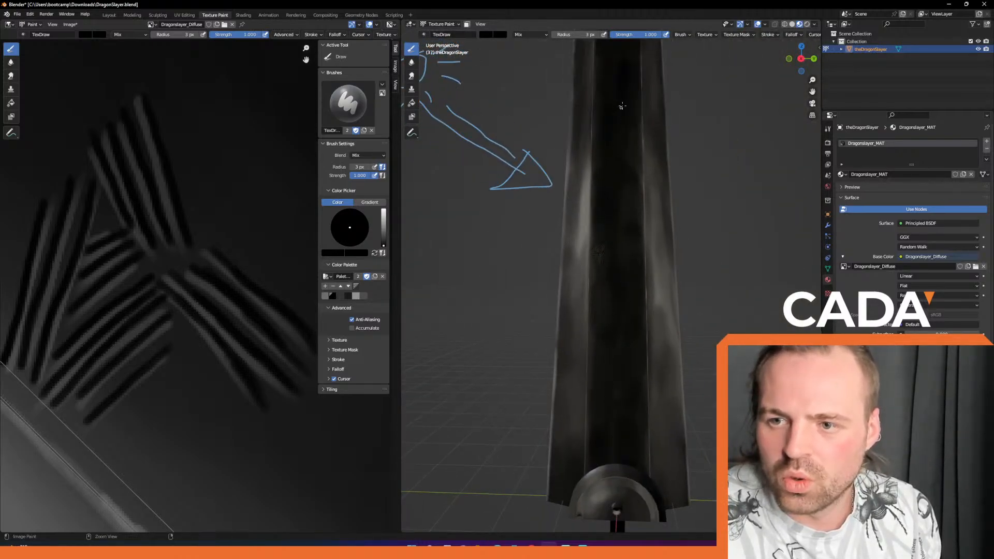
pyautogui.scroll(-4, 620, 108)
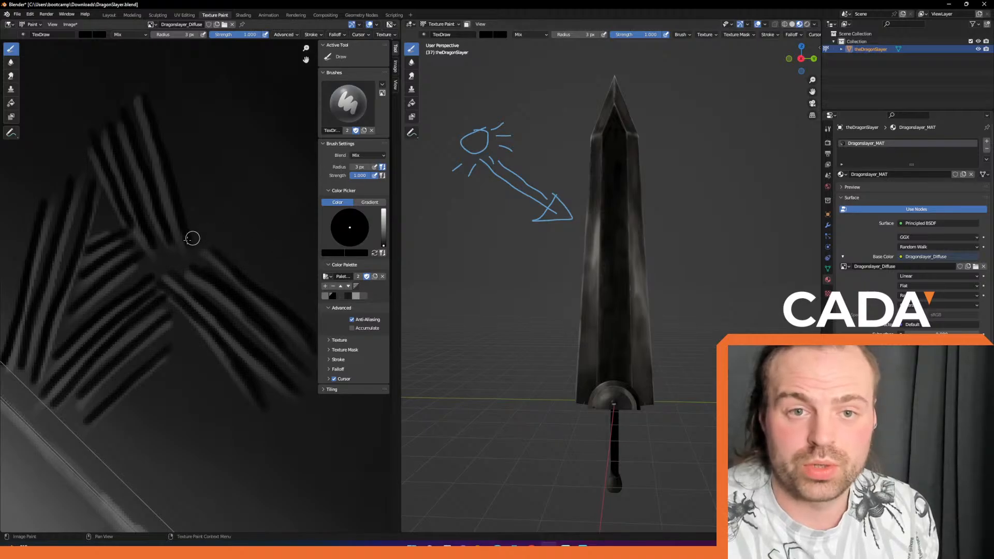
# Switch to the Clone brush and set its radius to 63 px over the hatched patch in the texture.
pyautogui.click(11, 89)
pyautogui.scroll(-3, 156, 239)
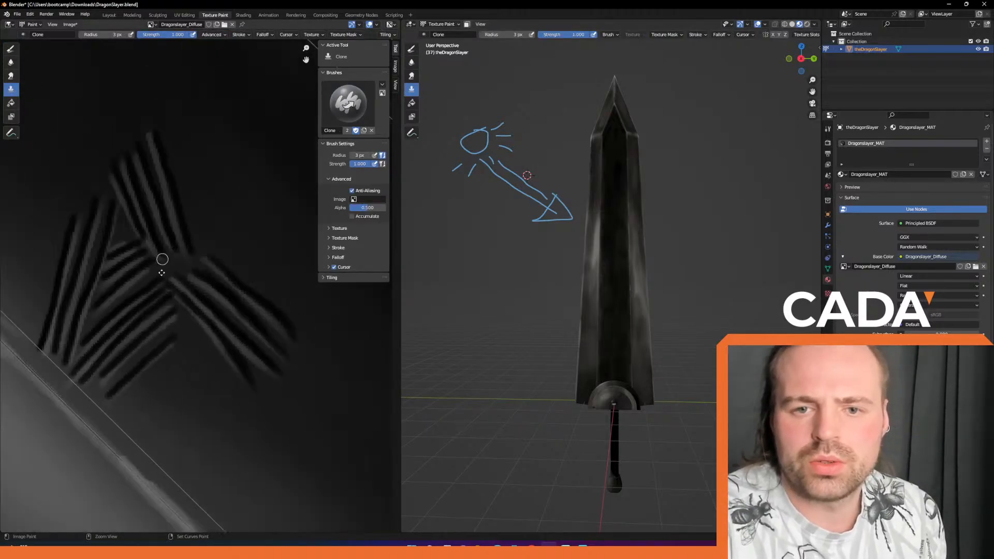
pyautogui.press('f')
pyautogui.click(170, 276)
pyautogui.press('f')
pyautogui.click(238, 266)
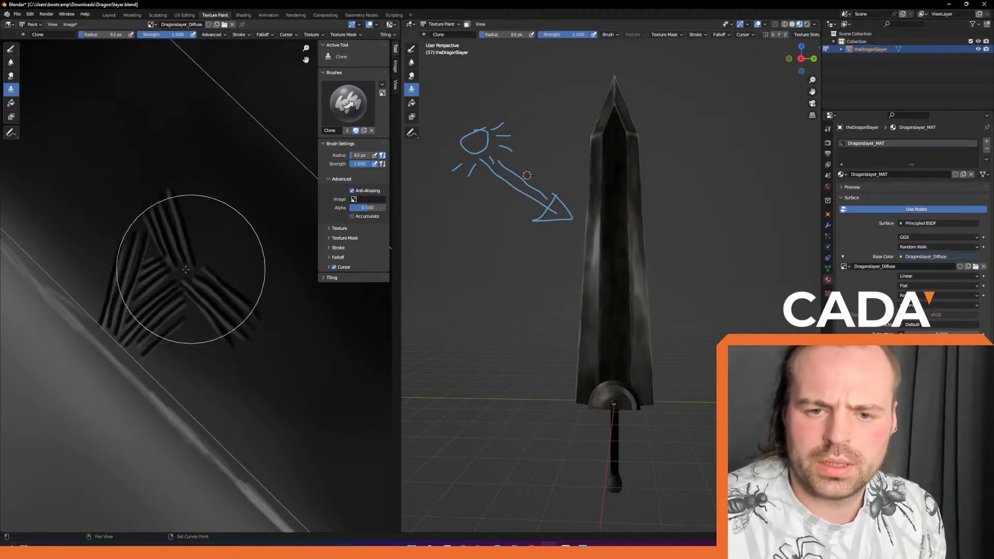
# Try to set the clone source on the hatched patch in the texture image.
pyautogui.rightClick(169, 271)
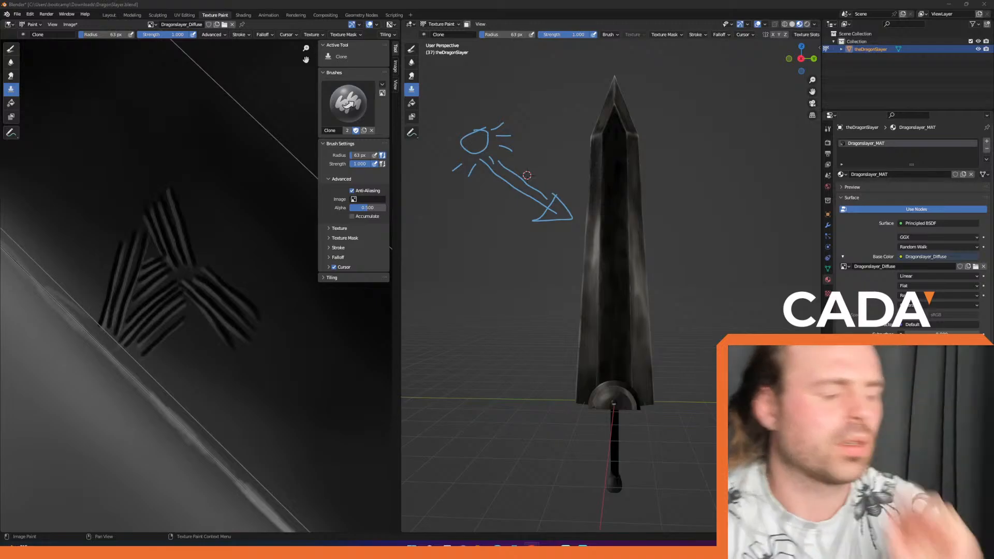
pyautogui.click(168, 280)
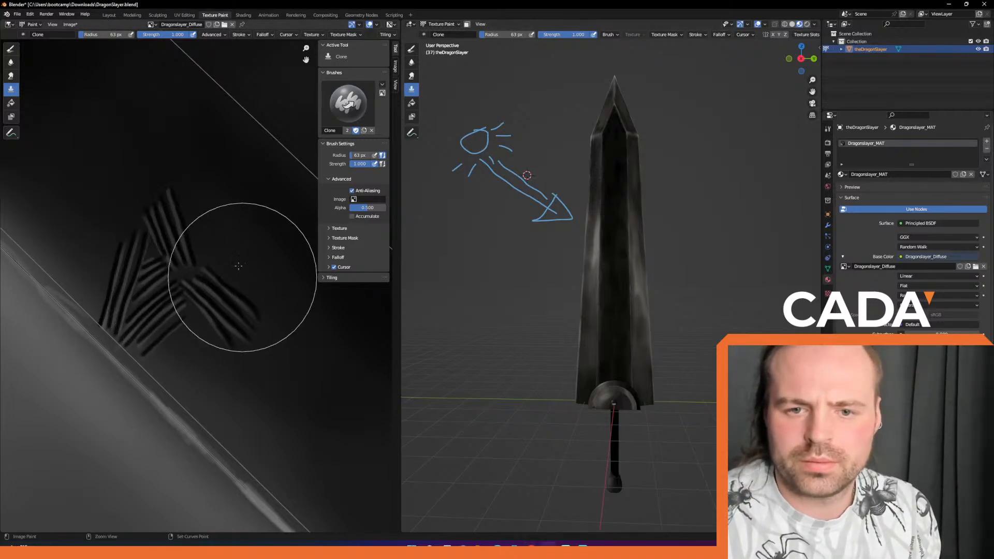
pyautogui.rightClick(169, 276)
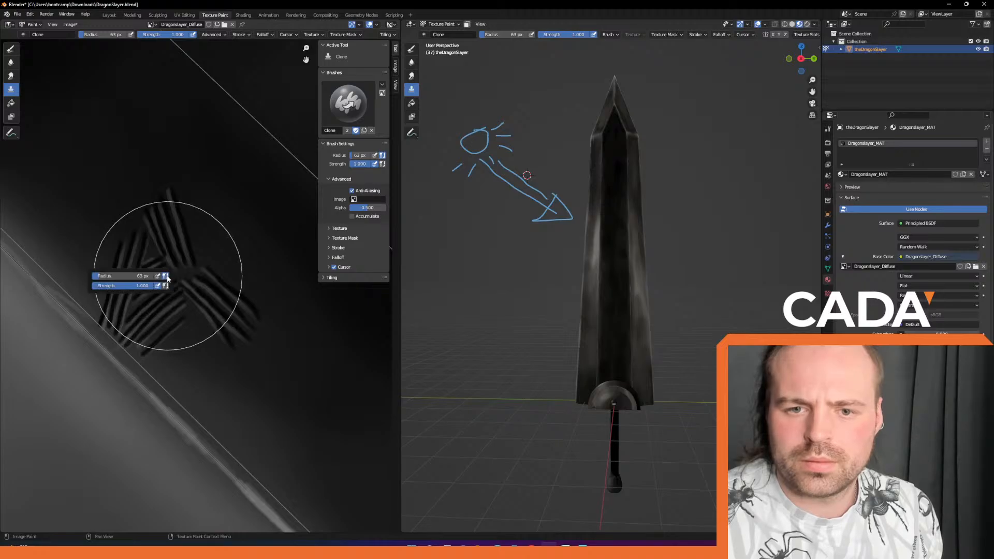
pyautogui.rightClick(174, 277)
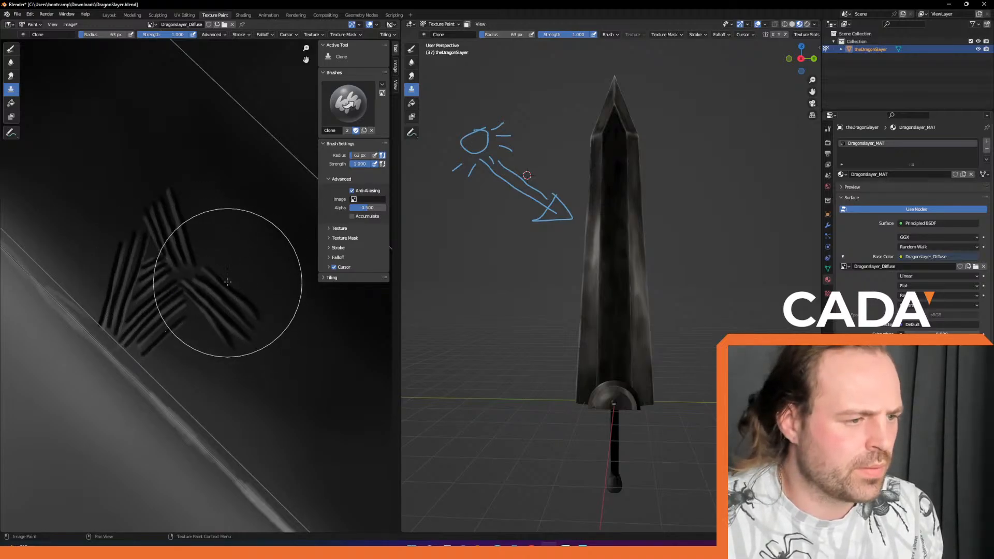
pyautogui.rightClick(178, 280)
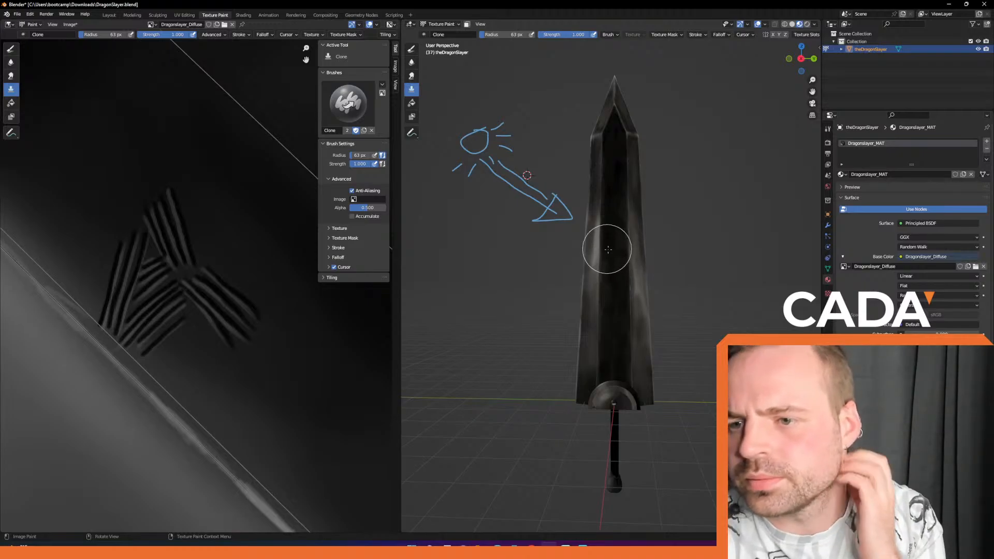
# Try cloning the hatched patch onto the adjacent central face on the model, and undo the cloned strokes.
pyautogui.scroll(5, 605, 253)
pyautogui.scroll(5, 608, 266)
pyautogui.rightClick(574, 194)
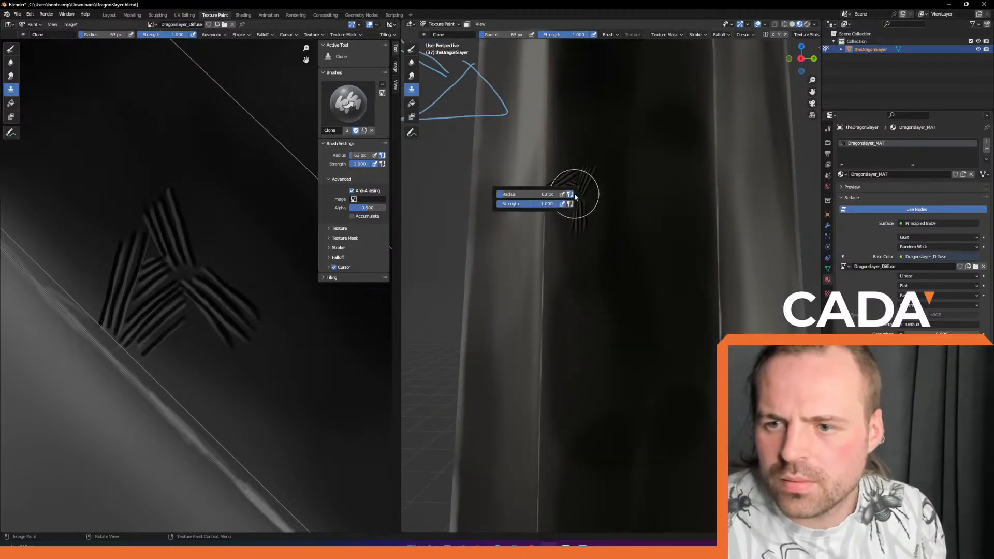
pyautogui.scroll(4, 591, 171)
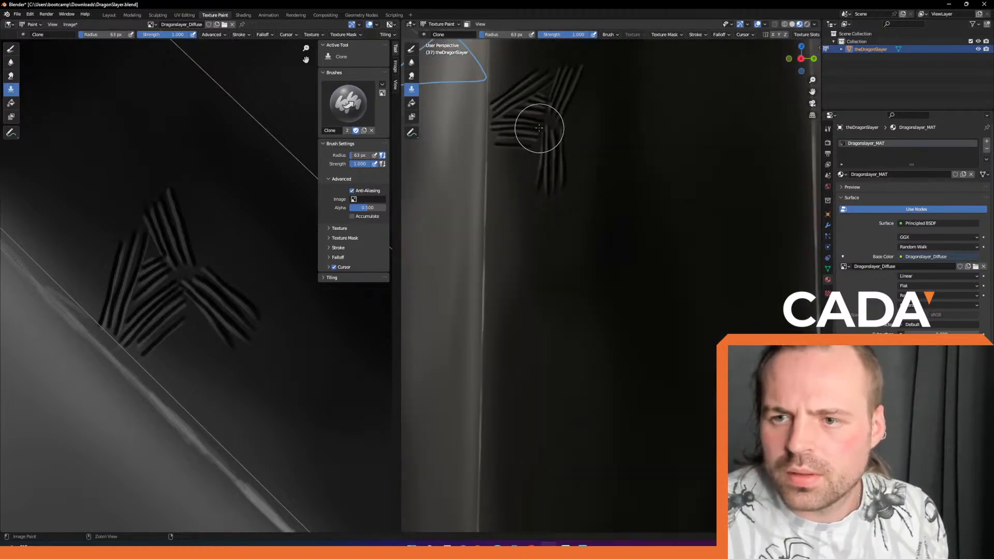
pyautogui.moveTo(604, 108)
pyautogui.mouseDown()
pyautogui.moveTo(586, 170)
pyautogui.moveTo(614, 93)
pyautogui.moveTo(616, 193)
pyautogui.mouseUp()
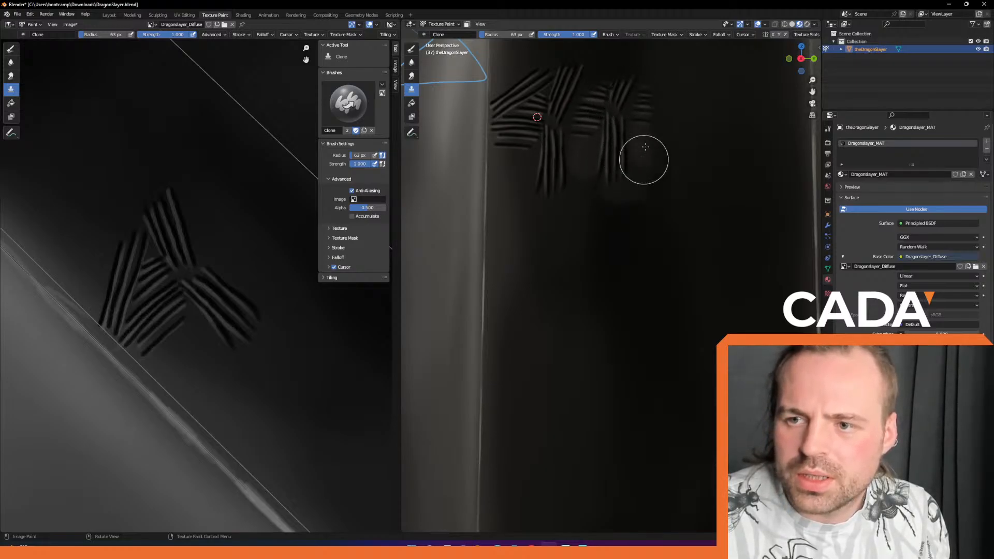
pyautogui.moveTo(663, 135)
pyautogui.mouseDown()
pyautogui.moveTo(685, 87)
pyautogui.moveTo(708, 93)
pyautogui.moveTo(710, 150)
pyautogui.moveTo(637, 54)
pyautogui.moveTo(554, 144)
pyautogui.moveTo(566, 166)
pyautogui.moveTo(546, 181)
pyautogui.moveTo(533, 78)
pyautogui.moveTo(526, 111)
pyautogui.moveTo(579, 139)
pyautogui.mouseUp()
pyautogui.hotkey('ctrl', 'z')
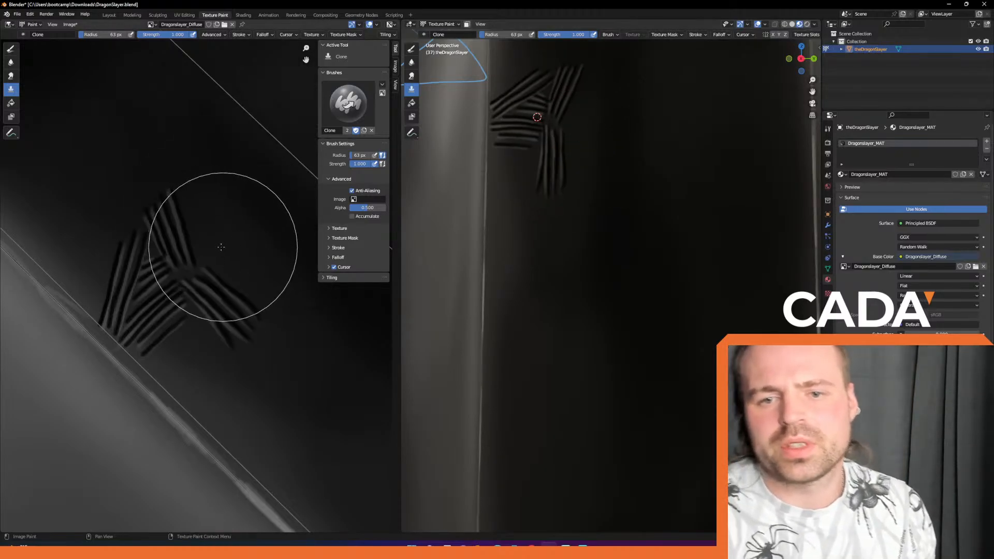
# Retry setting a clone source on the hatched patch directly in the texture image.
pyautogui.rightClick(176, 267)
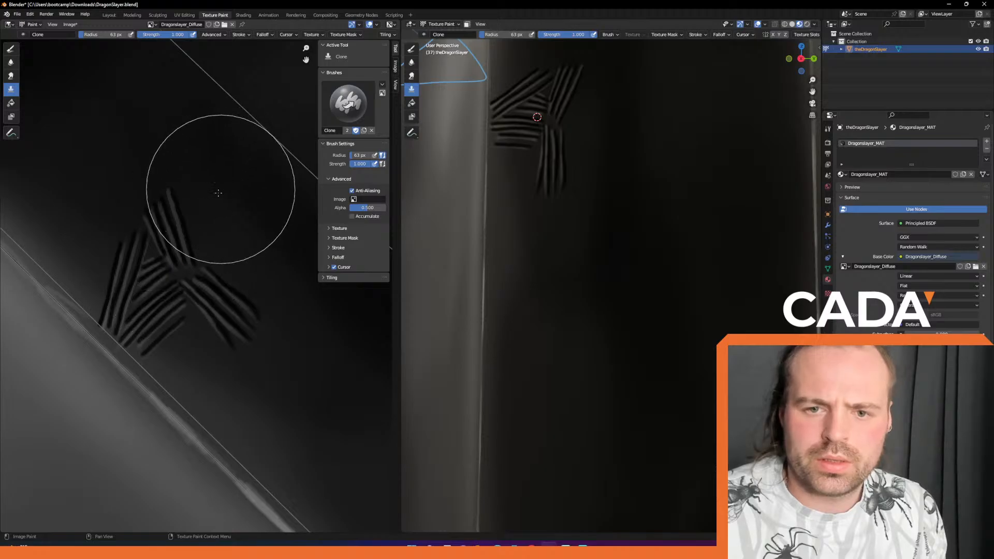
pyautogui.scroll(-8, 221, 205)
pyautogui.scroll(-3, 224, 210)
pyautogui.scroll(10, 189, 255)
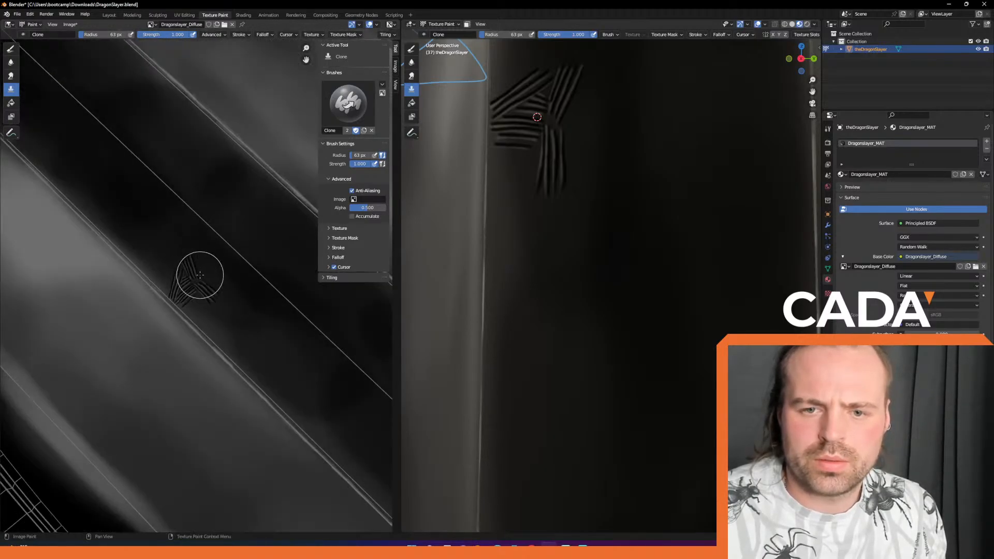
pyautogui.scroll(3, 187, 272)
pyautogui.rightClick(183, 282)
pyautogui.rightClick(187, 278)
pyautogui.rightClick(185, 281)
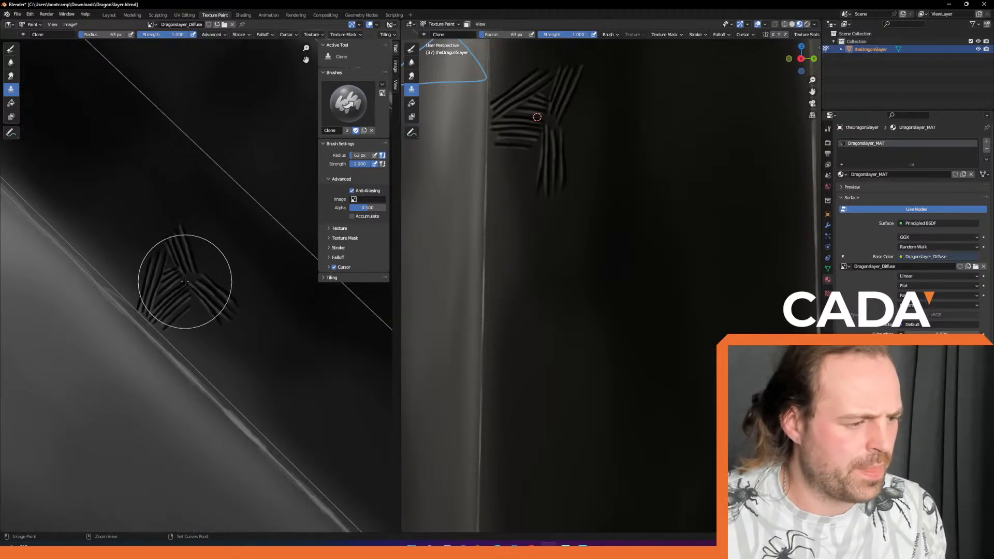
pyautogui.rightClick(619, 116)
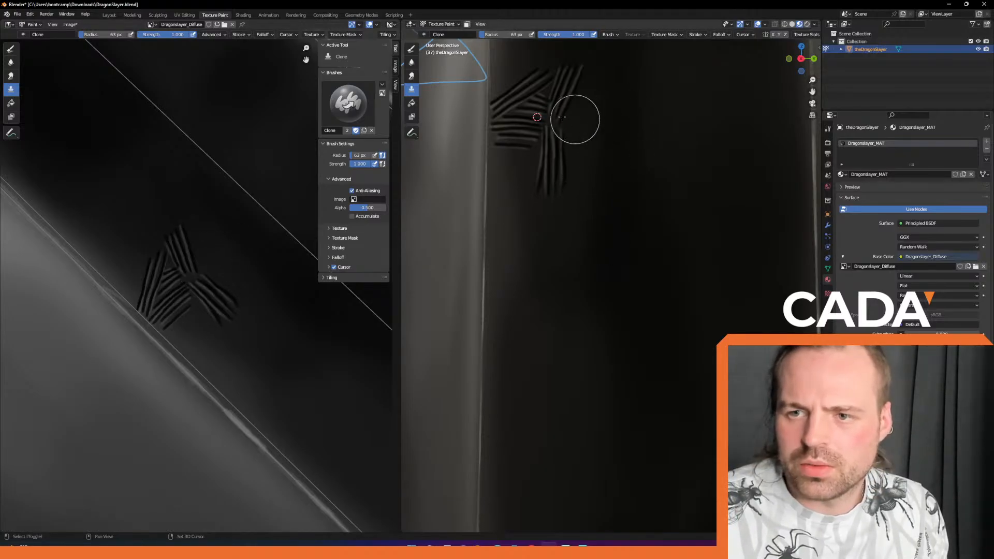
# Clone the hatched patch onto the central face beside and below it, resampling the source on the model between strokes.
pyautogui.moveTo(546, 107)
pyautogui.mouseDown()
pyautogui.moveTo(571, 93)
pyautogui.moveTo(582, 158)
pyautogui.mouseUp()
pyautogui.moveTo(606, 94)
pyautogui.mouseDown()
pyautogui.moveTo(614, 173)
pyautogui.moveTo(563, 152)
pyautogui.mouseUp()
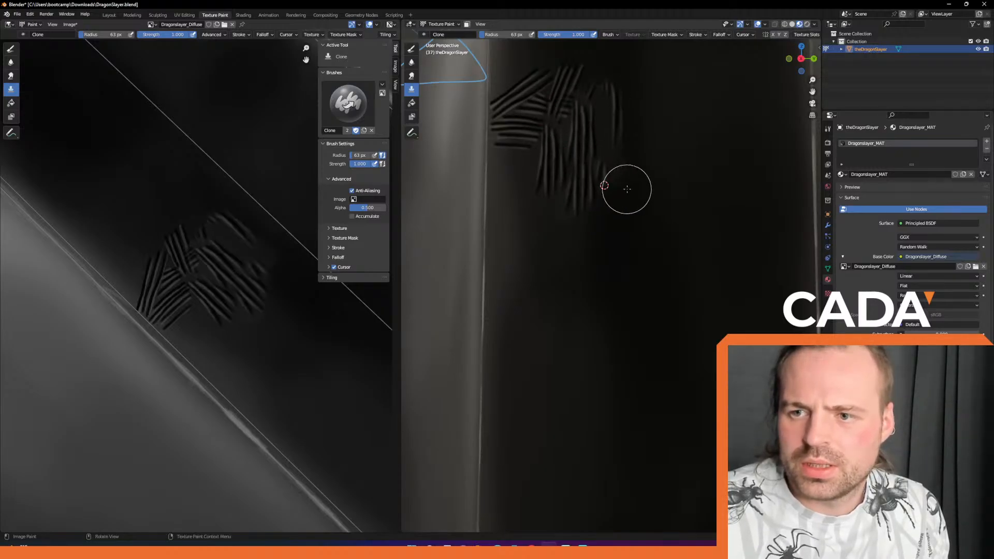
pyautogui.keyDown('ctrl'); pyautogui.click(604, 185); pyautogui.keyUp('ctrl')
pyautogui.moveTo(624, 194)
pyautogui.mouseDown()
pyautogui.moveTo(583, 243)
pyautogui.moveTo(567, 195)
pyautogui.mouseUp()
pyautogui.keyDown('ctrl'); pyautogui.click(596, 171); pyautogui.keyUp('ctrl')
pyautogui.moveTo(554, 215)
pyautogui.mouseDown()
pyautogui.moveTo(503, 255)
pyautogui.moveTo(505, 227)
pyautogui.mouseUp()
pyautogui.keyDown('ctrl'); pyautogui.click(563, 168); pyautogui.keyUp('ctrl')
pyautogui.keyDown('ctrl'); pyautogui.click(542, 105); pyautogui.keyUp('ctrl')
pyautogui.moveTo(532, 157); pyautogui.dragTo(510, 183)
# Try cloning the hatching diagonally below the covered area from a resampled source, and undo the stroke.
pyautogui.keyDown('ctrl'); pyautogui.click(588, 171); pyautogui.keyUp('ctrl')
pyautogui.keyDown('ctrl'); pyautogui.click(605, 207); pyautogui.keyUp('ctrl')
pyautogui.moveTo(651, 232); pyautogui.dragTo(548, 312)
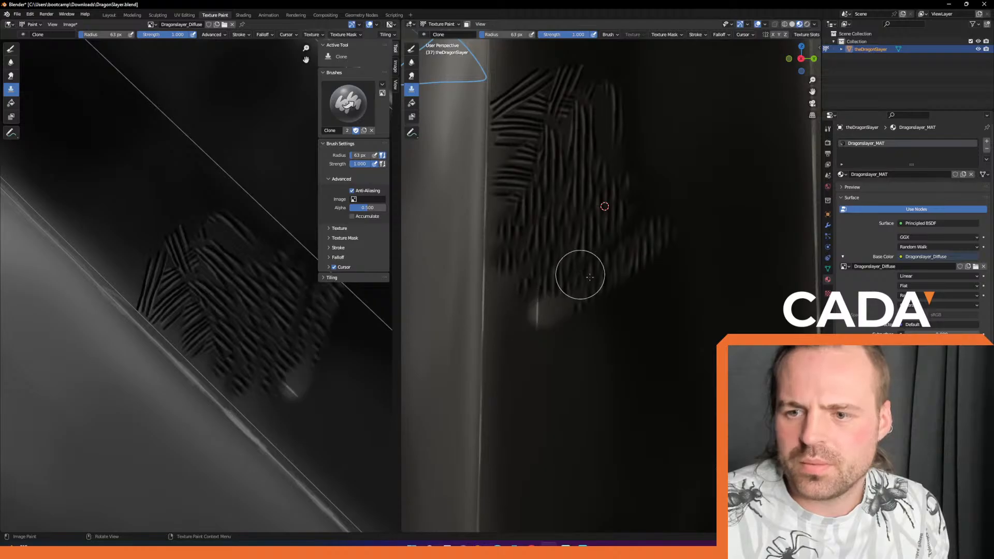
pyautogui.hotkey('ctrl', 'z')
# Resample the clone source inside the hatching and extend the pattern across the face and along its panel edge.
pyautogui.keyDown('ctrl'); pyautogui.click(593, 174); pyautogui.keyUp('ctrl')
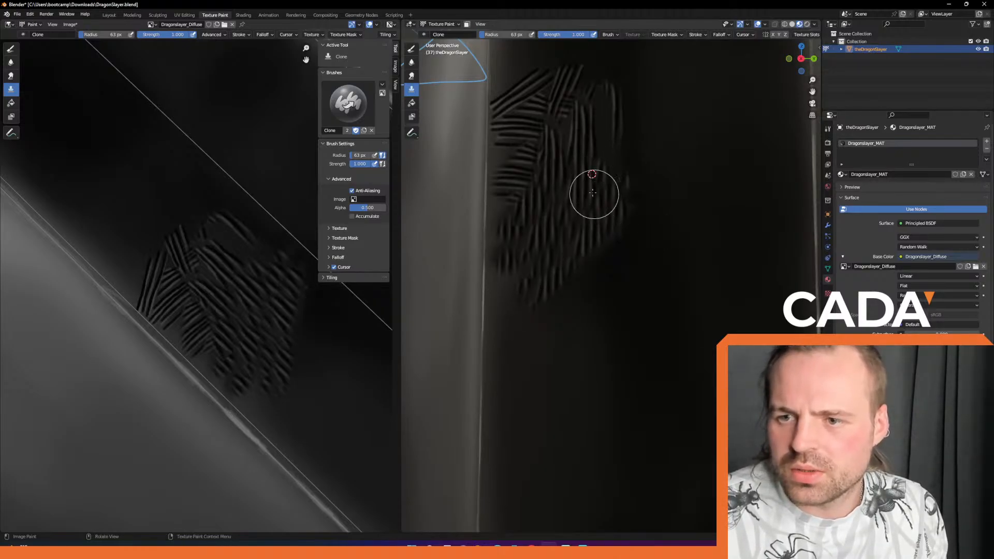
pyautogui.moveTo(632, 204); pyautogui.dragTo(680, 234)
pyautogui.moveTo(613, 250); pyautogui.dragTo(657, 284)
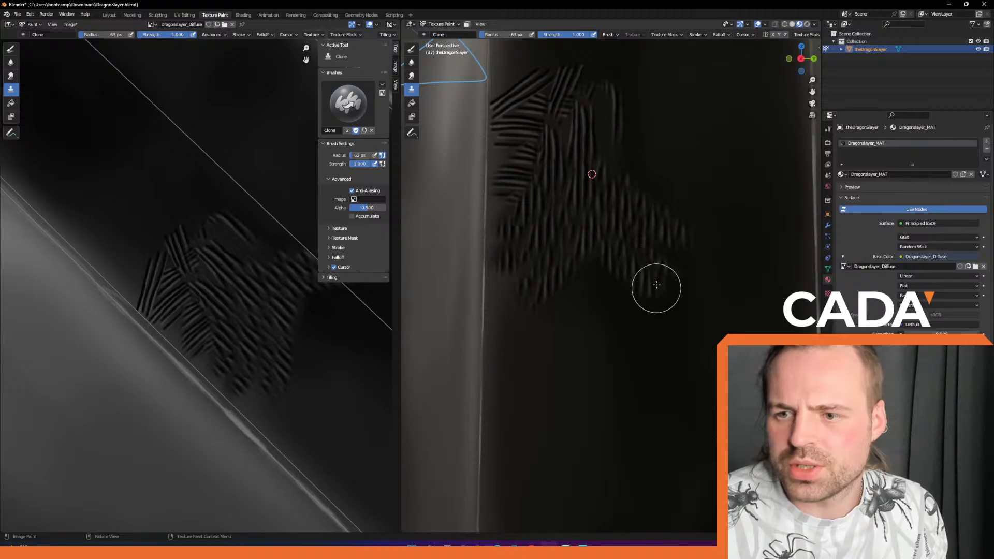
pyautogui.moveTo(611, 151); pyautogui.dragTo(688, 214)
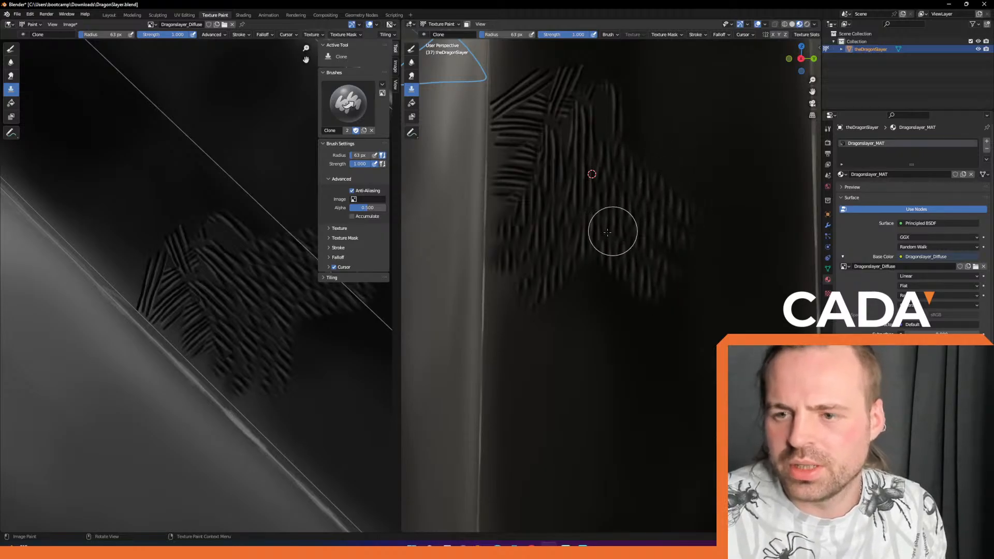
pyautogui.moveTo(630, 125); pyautogui.dragTo(669, 166)
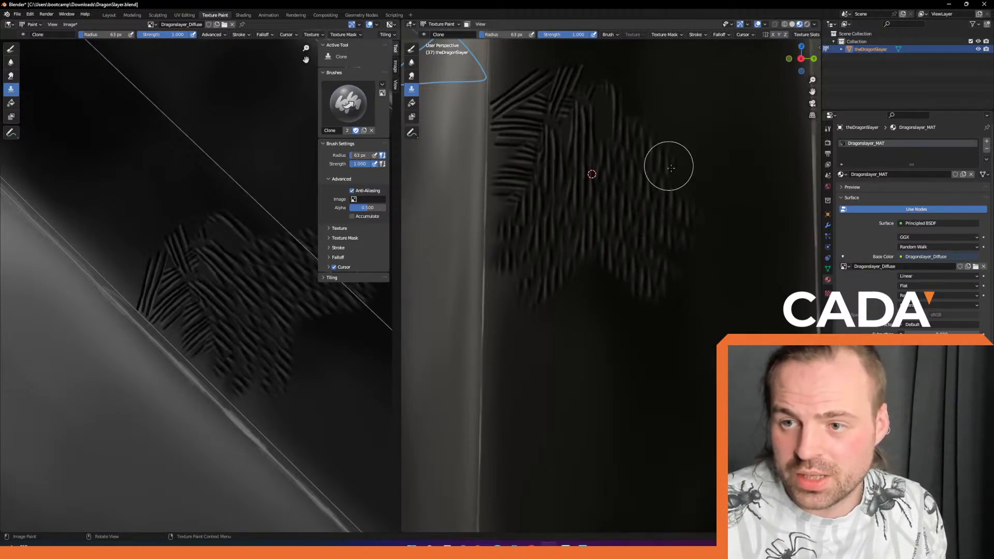
pyautogui.moveTo(582, 100)
pyautogui.mouseDown()
pyautogui.moveTo(508, 55)
pyautogui.moveTo(539, 86)
pyautogui.moveTo(504, 86)
pyautogui.moveTo(569, 139)
pyautogui.moveTo(506, 116)
pyautogui.moveTo(535, 153)
pyautogui.moveTo(503, 142)
pyautogui.moveTo(535, 187)
pyautogui.moveTo(506, 181)
pyautogui.moveTo(505, 371)
pyautogui.mouseUp()
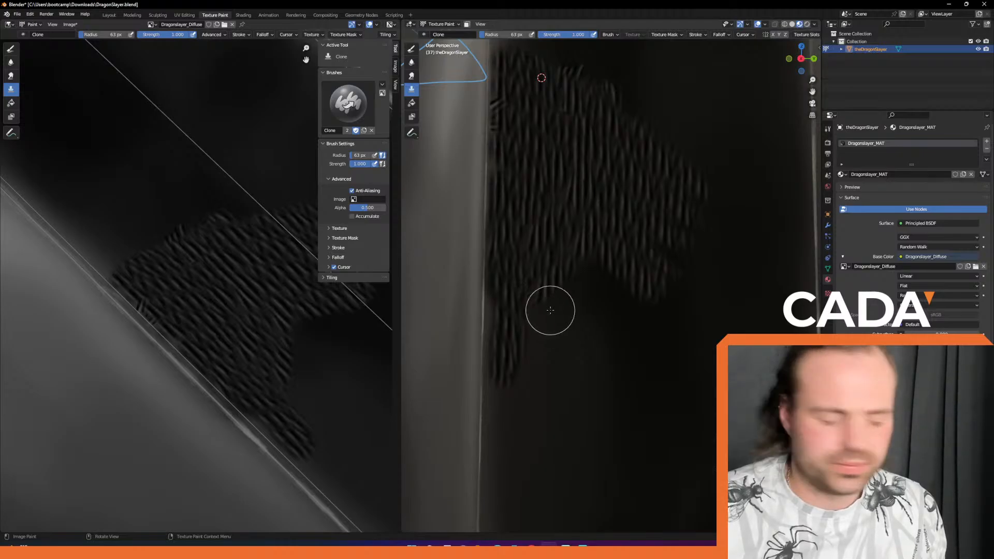
# Set the Clone brush radius to 131 px and spread the hatching across the full width of the central face.
pyautogui.press('f')
pyautogui.click(572, 282)
pyautogui.moveTo(571, 286)
pyautogui.mouseDown()
pyautogui.moveTo(563, 386)
pyautogui.moveTo(621, 350)
pyautogui.moveTo(628, 394)
pyautogui.moveTo(666, 362)
pyautogui.moveTo(673, 377)
pyautogui.moveTo(732, 322)
pyautogui.moveTo(734, 392)
pyautogui.moveTo(777, 262)
pyautogui.moveTo(783, 381)
pyautogui.mouseUp()
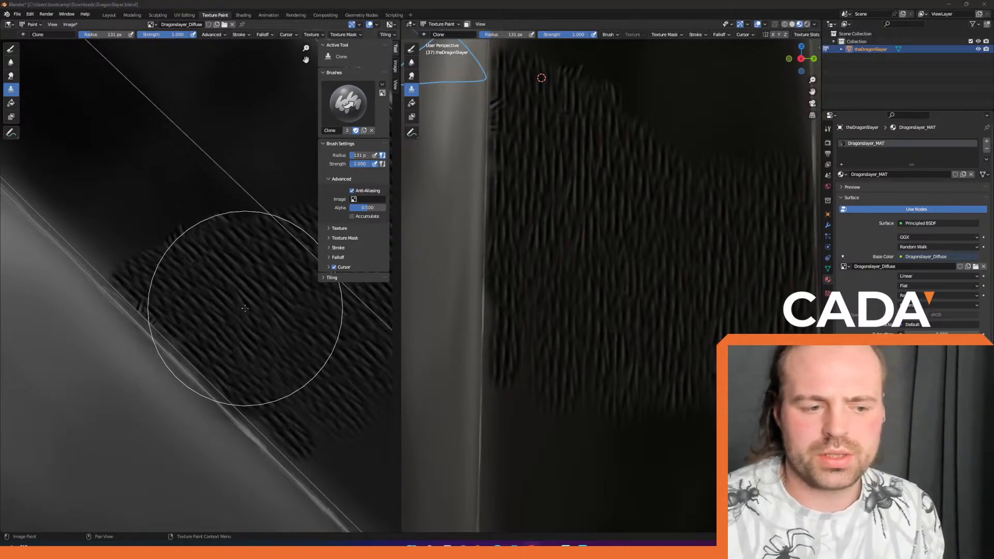
# Clone the hatching onto the bare part of the central face above the covered area.
pyautogui.moveTo(660, 153)
pyautogui.mouseDown(button='middle')
pyautogui.moveTo(779, 150)
pyautogui.moveTo(731, 145)
pyautogui.moveTo(705, 126)
pyautogui.moveTo(666, 151)
pyautogui.moveTo(600, 242)
pyautogui.mouseUp(button='middle')
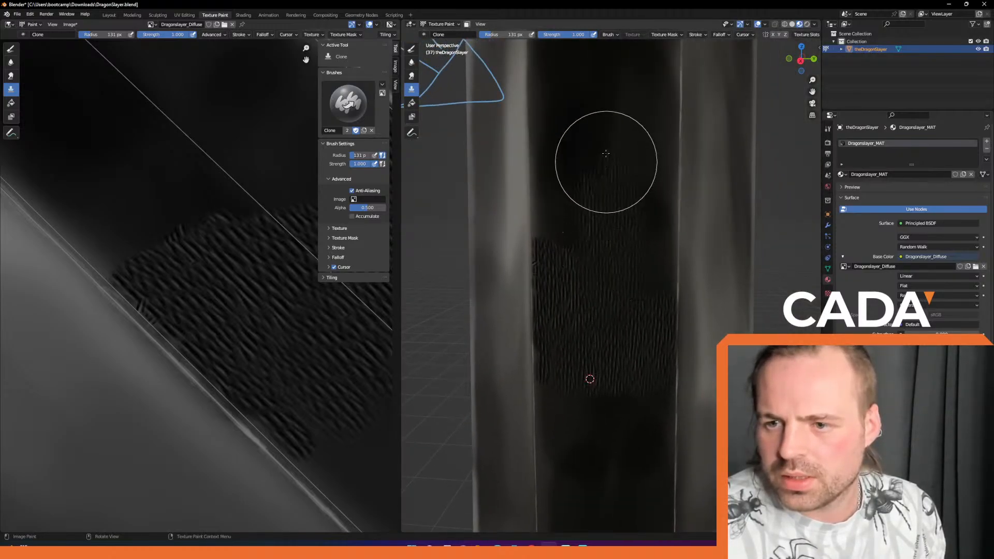
pyautogui.moveTo(579, 237); pyautogui.dragTo(579, 147)
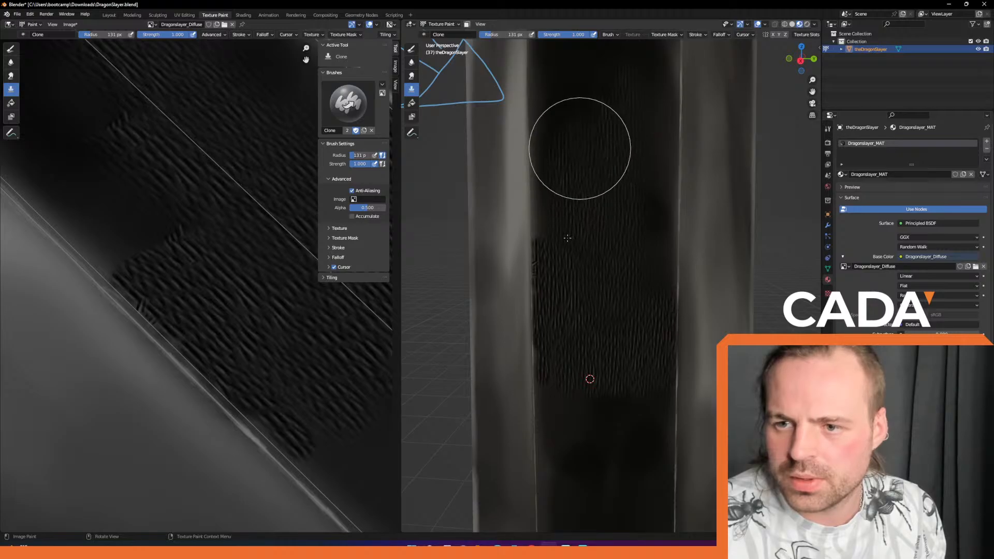
pyautogui.moveTo(563, 229); pyautogui.dragTo(570, 126)
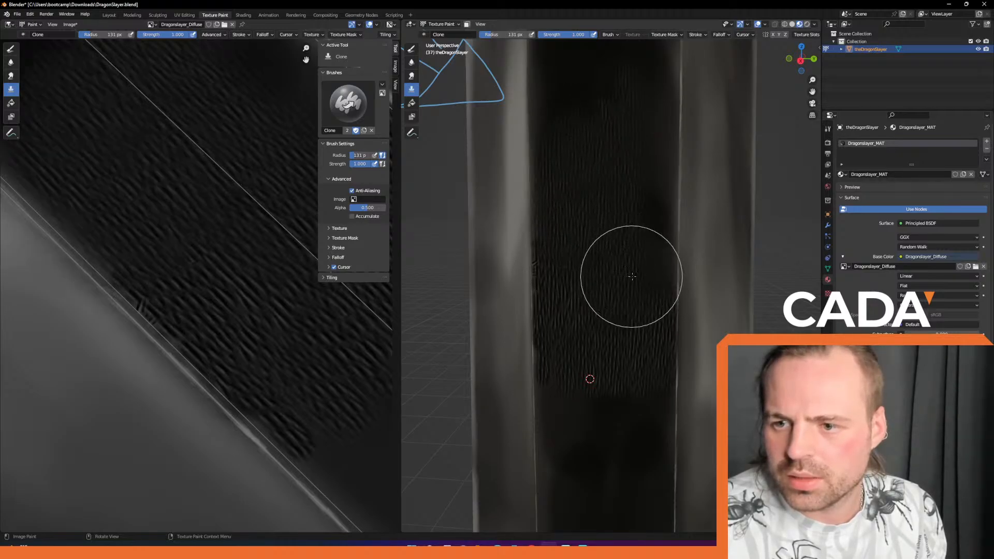
pyautogui.moveTo(638, 262); pyautogui.dragTo(628, 112)
# Set new clone sources on the hatching and continue the pattern farther up the central face.
pyautogui.keyDown('ctrl'); pyautogui.moveTo(616, 144); pyautogui.dragTo(604, 200, button='middle'); pyautogui.keyUp('ctrl')
pyautogui.keyDown('shift'); pyautogui.moveTo(603, 169); pyautogui.dragTo(603, 181, button='right'); pyautogui.keyUp('shift')
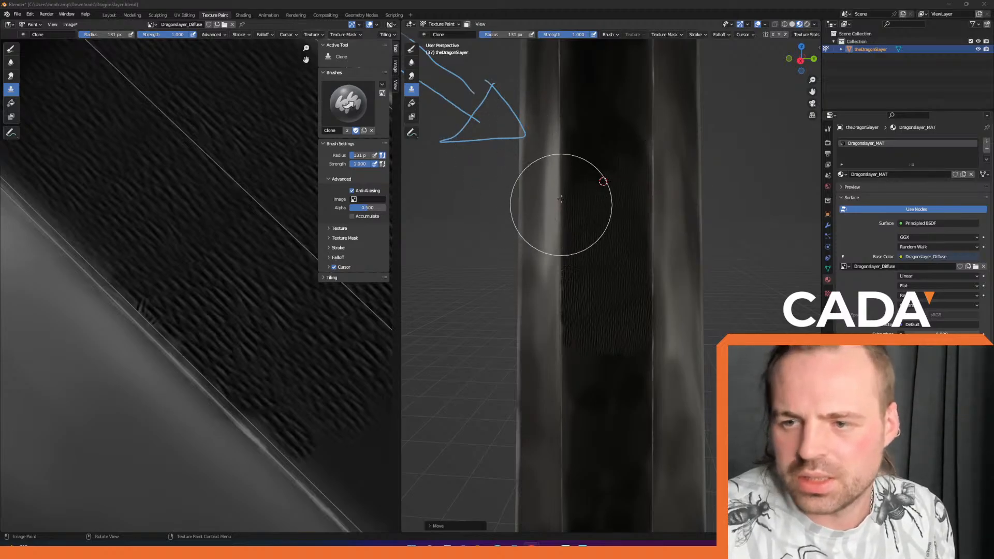
pyautogui.rightClick(612, 191)
pyautogui.moveTo(638, 193)
pyautogui.mouseDown(button='middle')
pyautogui.moveTo(610, 160)
pyautogui.moveTo(602, 242)
pyautogui.moveTo(566, 253)
pyautogui.mouseUp(button='middle')
pyautogui.keyDown('ctrl'); pyautogui.click(579, 465); pyautogui.keyUp('ctrl')
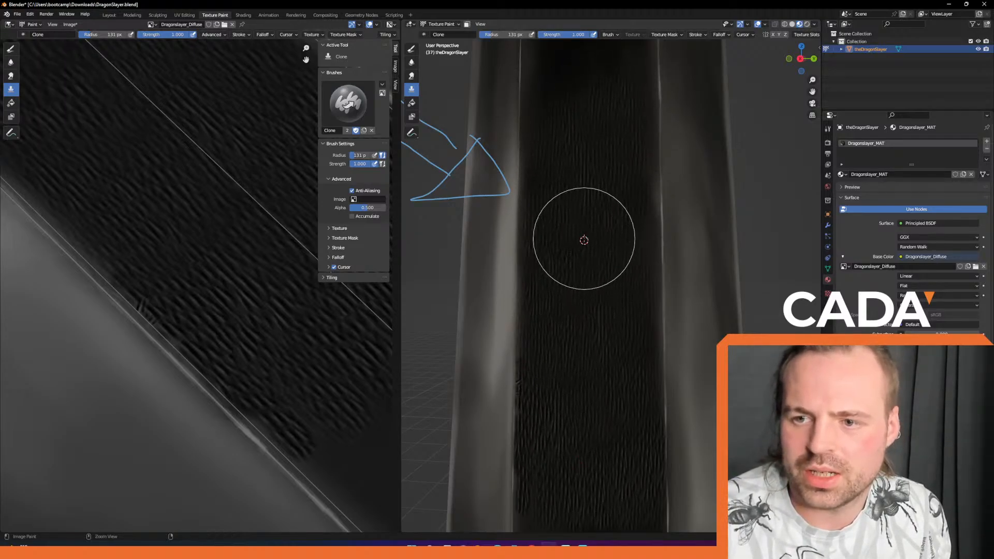
# Continue cloning the hatching along the central face down to the guard.
pyautogui.moveTo(591, 154)
pyautogui.mouseDown(button='middle')
pyautogui.moveTo(590, 244)
pyautogui.moveTo(576, 275)
pyautogui.mouseUp(button='middle')
pyautogui.moveTo(594, 146)
pyautogui.mouseDown(button='middle')
pyautogui.moveTo(597, 243)
pyautogui.moveTo(588, 195)
pyautogui.mouseUp(button='middle')
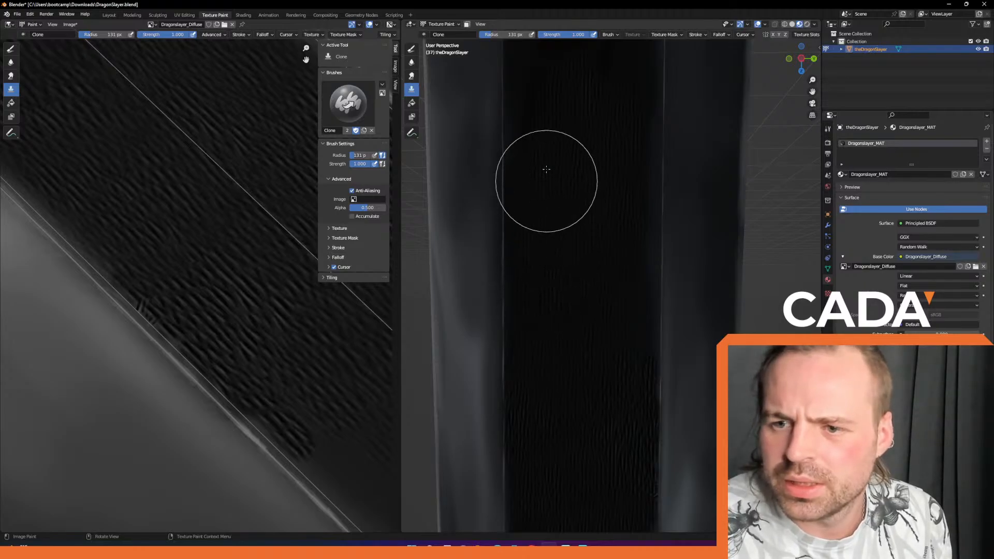
pyautogui.moveTo(544, 100)
pyautogui.mouseDown(button='middle')
pyautogui.moveTo(588, 78)
pyautogui.moveTo(566, 295)
pyautogui.moveTo(545, 284)
pyautogui.moveTo(603, 291)
pyautogui.moveTo(594, 266)
pyautogui.mouseUp(button='middle')
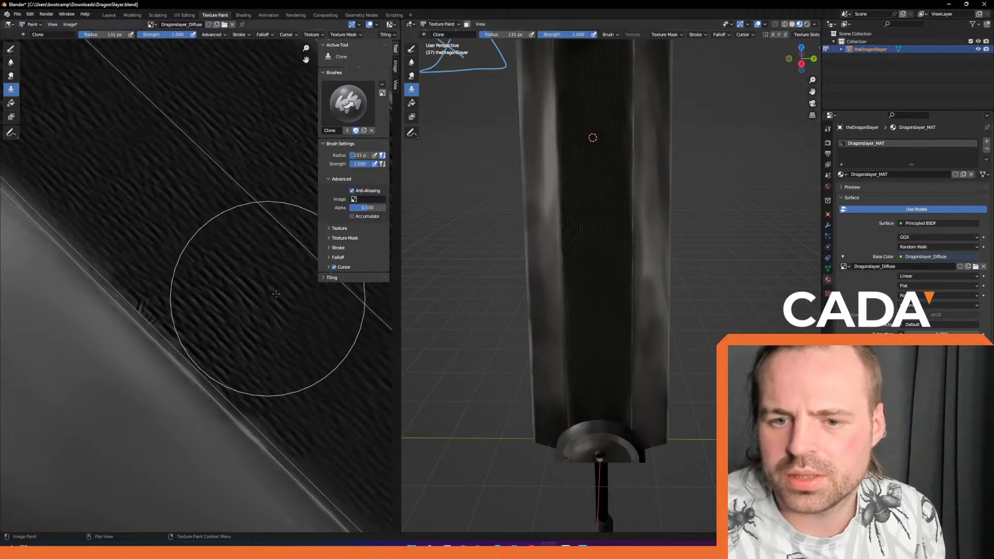
# Sample the hatching below the bare upper section and clone it up the central face towards the blade tip.
pyautogui.keyDown('shift'); pyautogui.moveTo(626, 100); pyautogui.dragTo(610, 277, button='middle'); pyautogui.keyUp('shift')
pyautogui.moveTo(579, 230)
pyautogui.mouseDown(button='middle')
pyautogui.moveTo(578, 208)
pyautogui.moveTo(568, 318)
pyautogui.mouseUp(button='middle')
pyautogui.keyDown('ctrl'); pyautogui.click(566, 431); pyautogui.keyUp('ctrl')
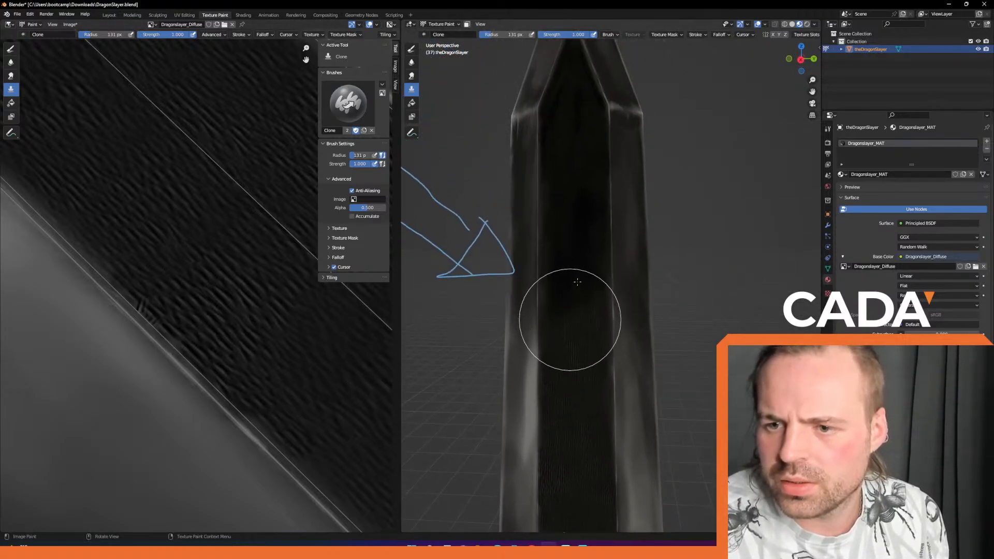
pyautogui.moveTo(577, 186); pyautogui.dragTo(582, 117)
pyautogui.moveTo(573, 218); pyautogui.dragTo(582, 240, button='middle')
pyautogui.keyDown('shift'); pyautogui.moveTo(583, 274); pyautogui.dragTo(588, 237, button='middle'); pyautogui.keyUp('shift')
pyautogui.scroll(4, 587, 238)
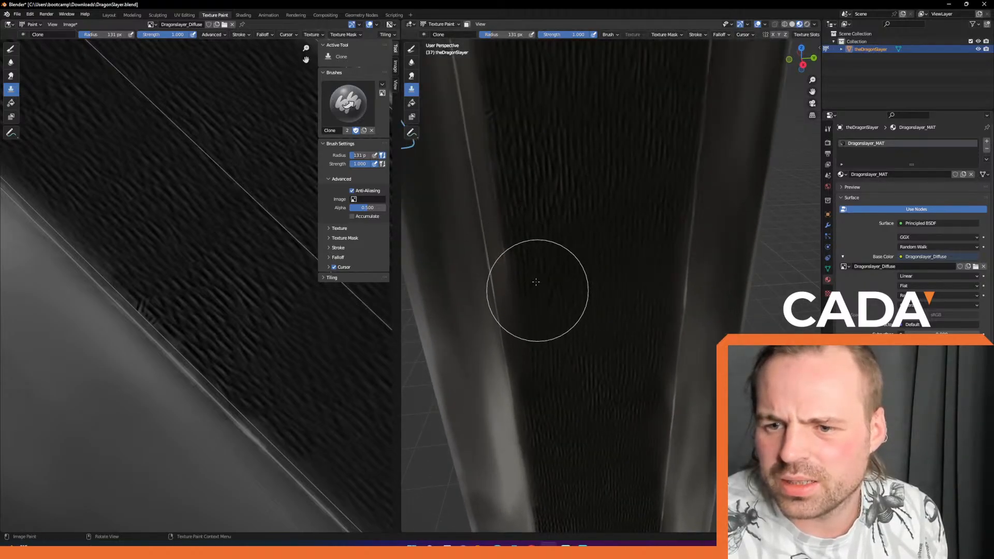
pyautogui.moveTo(538, 317)
pyautogui.mouseDown(button='middle')
pyautogui.moveTo(528, 250)
pyautogui.moveTo(526, 269)
pyautogui.moveTo(561, 320)
pyautogui.mouseUp(button='middle')
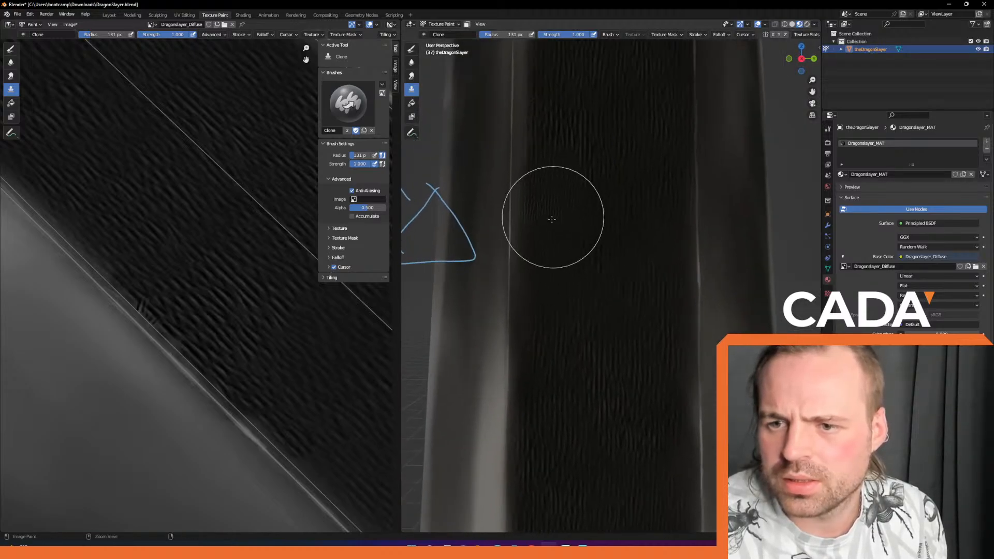
# Reduce the Clone brush radius to 89 px and fill the faint gaps along the edge of the central face with hatching.
pyautogui.press('f')
pyautogui.click(564, 203)
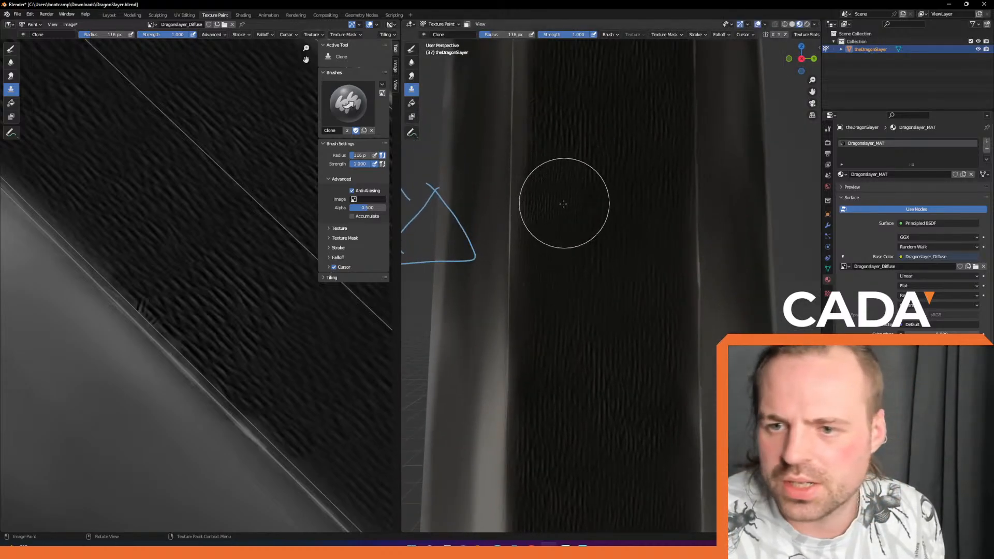
pyautogui.press('f')
pyautogui.click(536, 219)
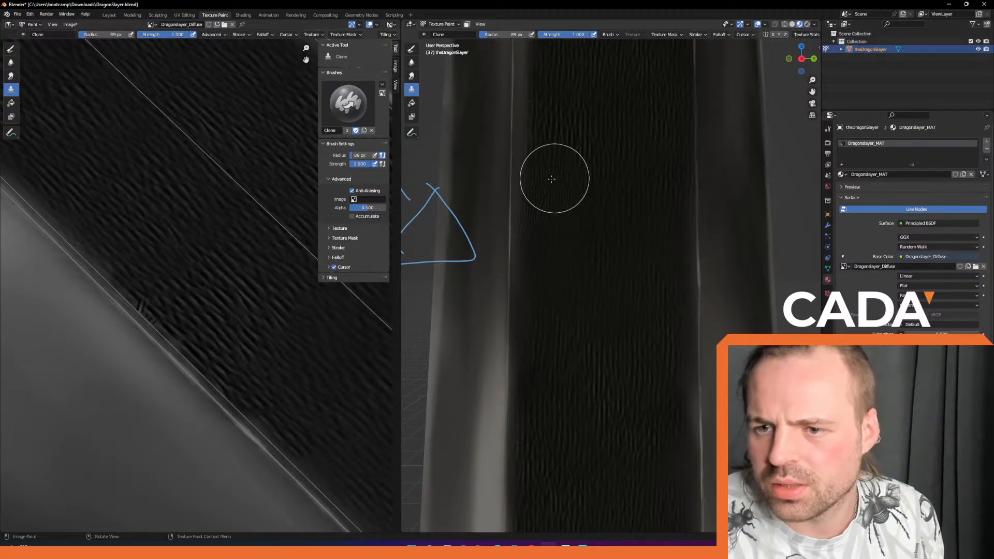
pyautogui.moveTo(541, 150); pyautogui.dragTo(563, 158, button='middle')
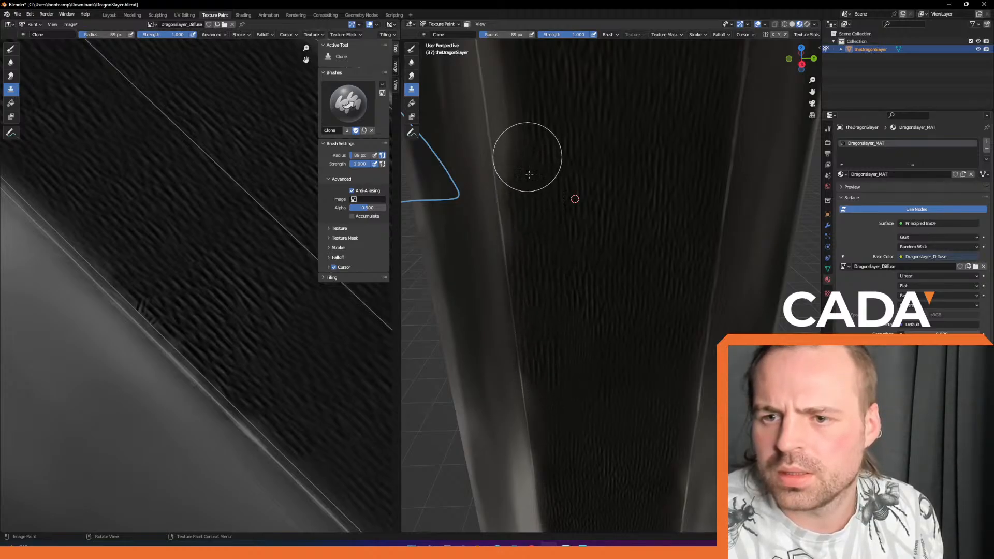
pyautogui.moveTo(518, 97); pyautogui.dragTo(540, 264, button='middle')
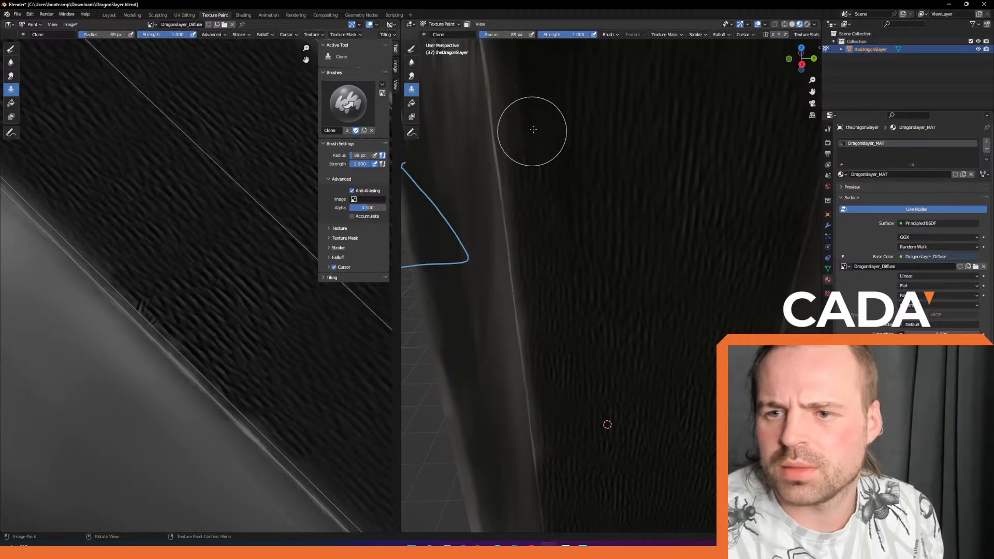
# Sample the hatching below the blade tip and clone it over the central face's tapered tip section.
pyautogui.keyDown('shift'); pyautogui.moveTo(532, 131); pyautogui.dragTo(551, 247, button='middle'); pyautogui.keyUp('shift')
pyautogui.moveTo(562, 295)
pyautogui.mouseDown(button='middle')
pyautogui.moveTo(552, 229)
pyautogui.moveTo(539, 240)
pyautogui.moveTo(526, 362)
pyautogui.mouseUp(button='middle')
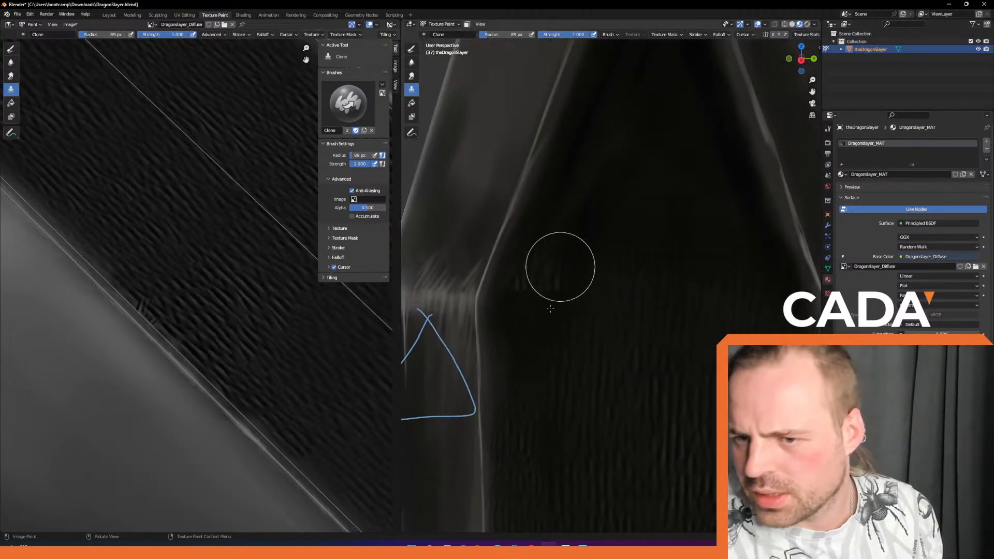
pyautogui.keyDown('ctrl'); pyautogui.click(610, 391); pyautogui.keyUp('ctrl')
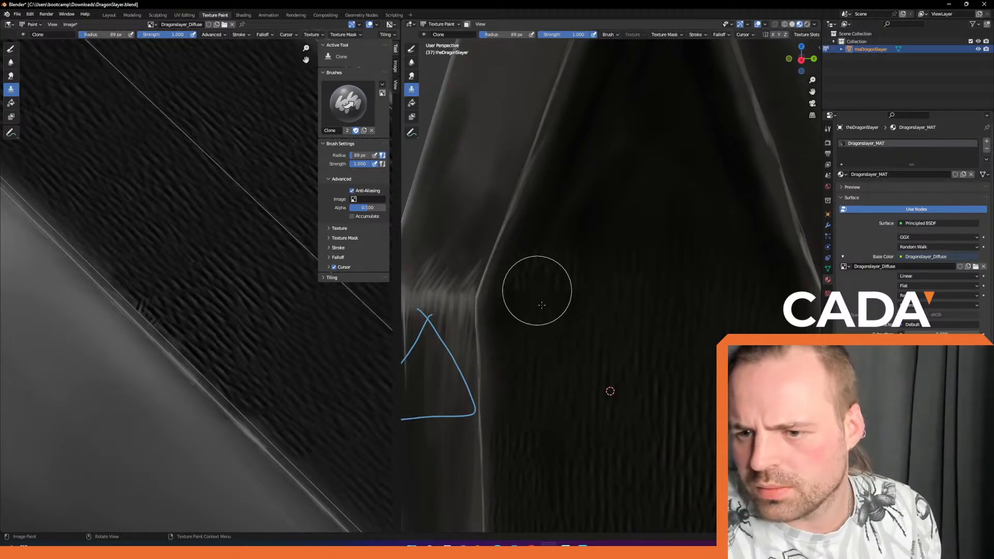
pyautogui.moveTo(552, 333)
pyautogui.mouseDown(button='middle')
pyautogui.moveTo(584, 323)
pyautogui.moveTo(619, 373)
pyautogui.moveTo(588, 523)
pyautogui.moveTo(628, 466)
pyautogui.moveTo(617, 411)
pyautogui.mouseUp(button='middle')
pyautogui.keyDown('ctrl'); pyautogui.click(610, 410); pyautogui.keyUp('ctrl')
pyautogui.moveTo(619, 309); pyautogui.dragTo(629, 235, button='middle')
pyautogui.scroll(3, 613, 217)
pyautogui.scroll(2, 613, 217)
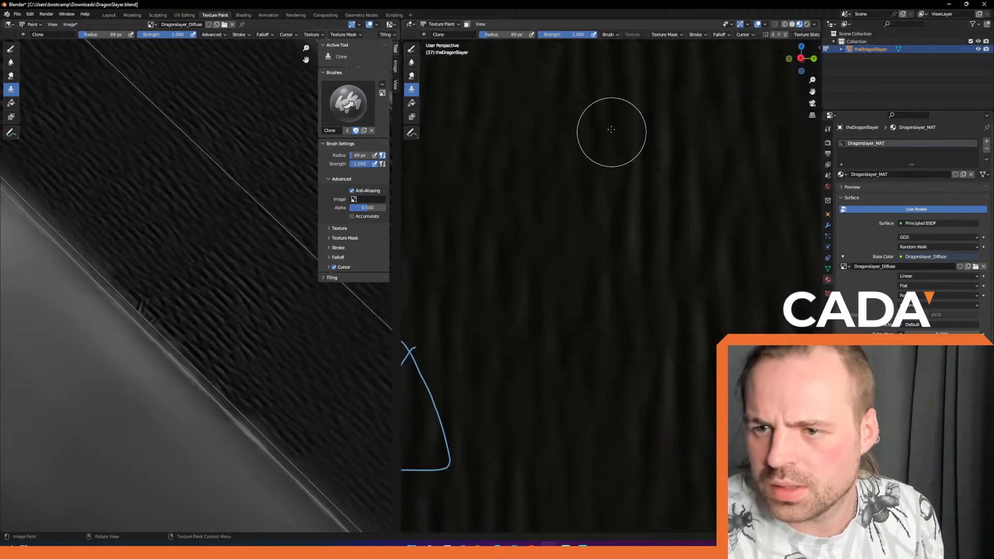
pyautogui.scroll(-2, 611, 140)
pyautogui.moveTo(610, 189)
pyautogui.mouseDown(button='middle')
pyautogui.moveTo(609, 200)
pyautogui.moveTo(601, 194)
pyautogui.mouseUp(button='middle')
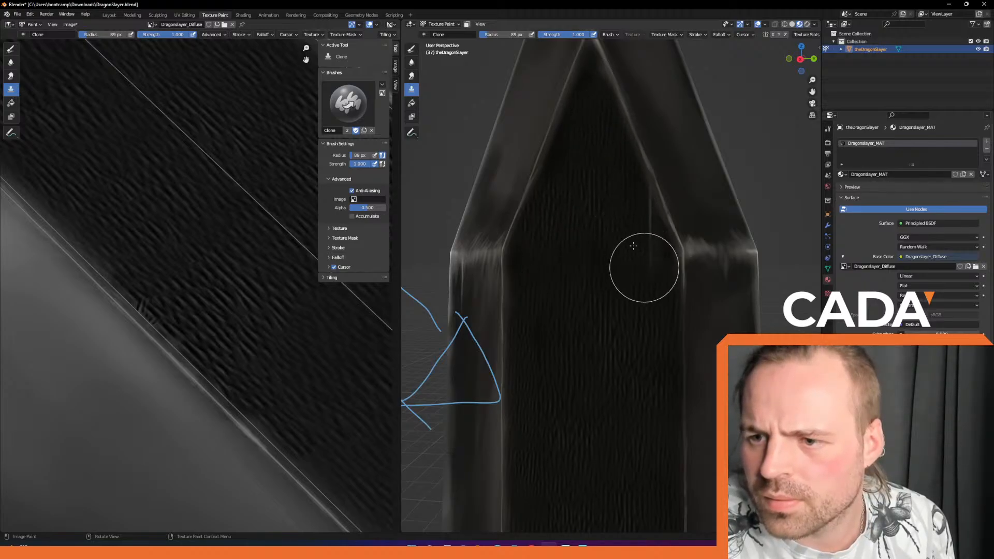
# Resample the hatching near the tip, clone over the light streak beside the opposite edge, and check coverage along the blade.
pyautogui.keyDown('ctrl'); pyautogui.click(565, 235); pyautogui.keyUp('ctrl')
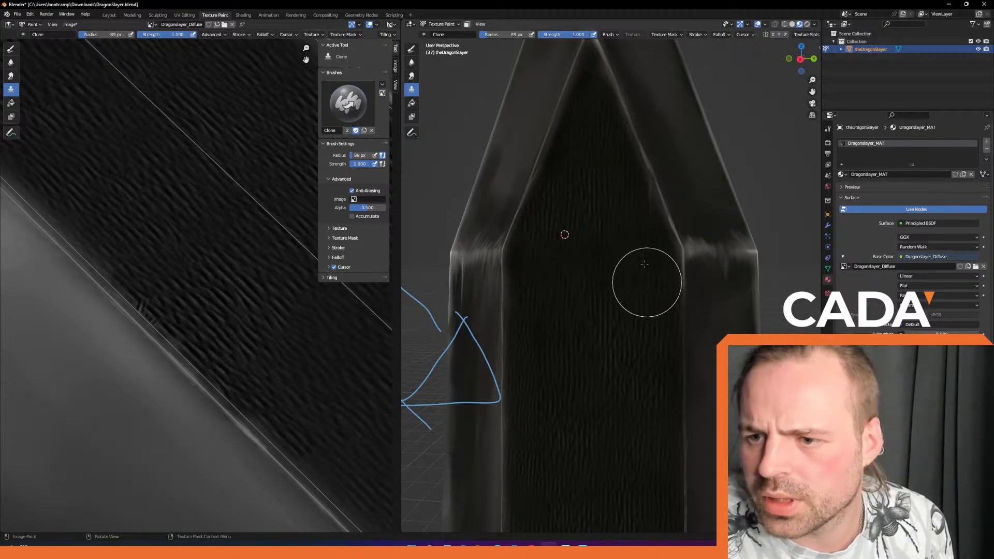
pyautogui.scroll(2, 596, 276)
pyautogui.scroll(-5, 595, 276)
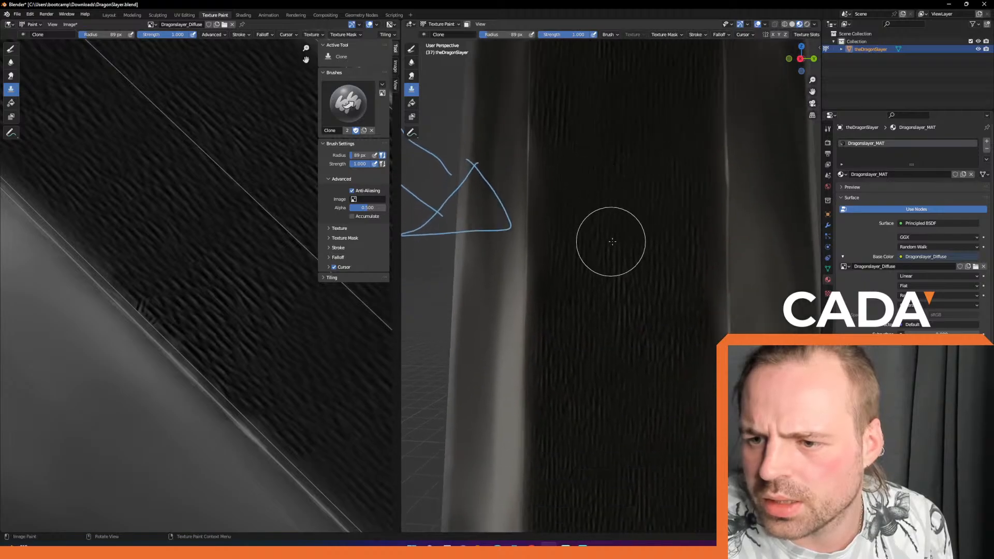
pyautogui.moveTo(597, 279)
pyautogui.mouseDown(button='middle')
pyautogui.moveTo(606, 291)
pyautogui.moveTo(610, 210)
pyautogui.moveTo(606, 228)
pyautogui.mouseUp(button='middle')
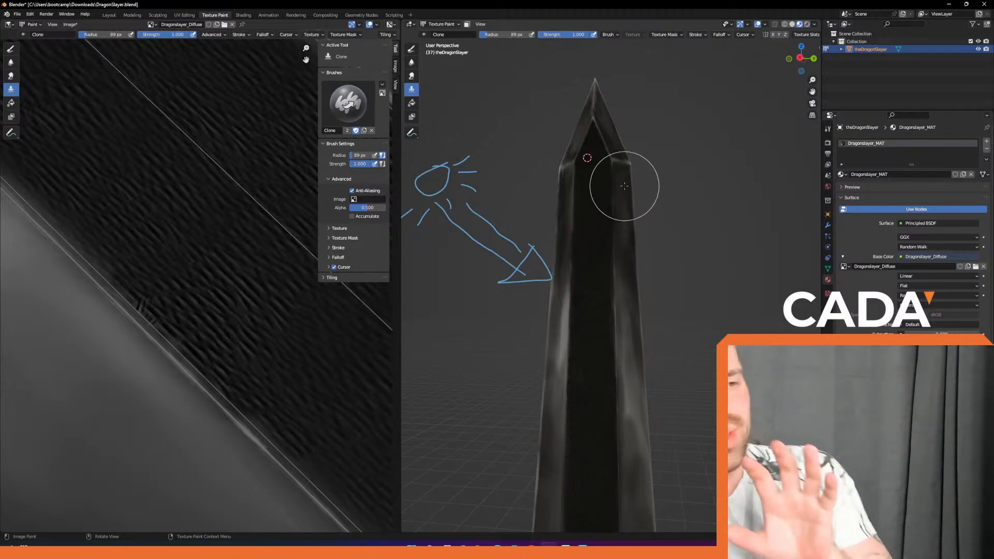
pyautogui.moveTo(590, 223)
pyautogui.mouseDown(button='middle')
pyautogui.moveTo(604, 253)
pyautogui.moveTo(595, 208)
pyautogui.mouseUp(button='middle')
pyautogui.moveTo(596, 208)
pyautogui.mouseDown(button='middle')
pyautogui.moveTo(587, 236)
pyautogui.moveTo(596, 254)
pyautogui.moveTo(612, 189)
pyautogui.moveTo(617, 215)
pyautogui.moveTo(632, 181)
pyautogui.moveTo(637, 232)
pyautogui.moveTo(613, 247)
pyautogui.mouseUp(button='middle')
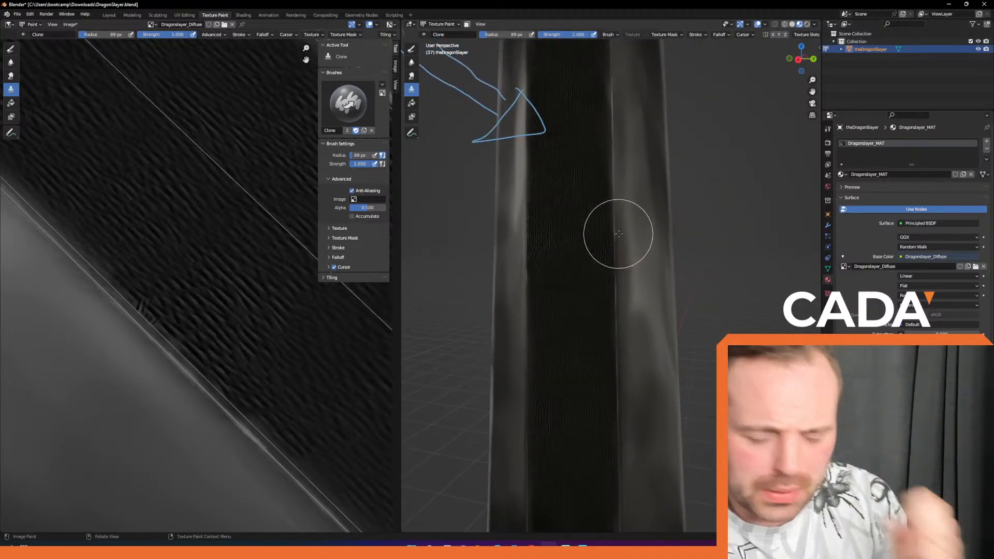
pyautogui.moveTo(613, 268)
pyautogui.mouseDown(button='middle')
pyautogui.moveTo(601, 270)
pyautogui.moveTo(602, 230)
pyautogui.moveTo(609, 270)
pyautogui.moveTo(643, 173)
pyautogui.mouseUp(button='middle')
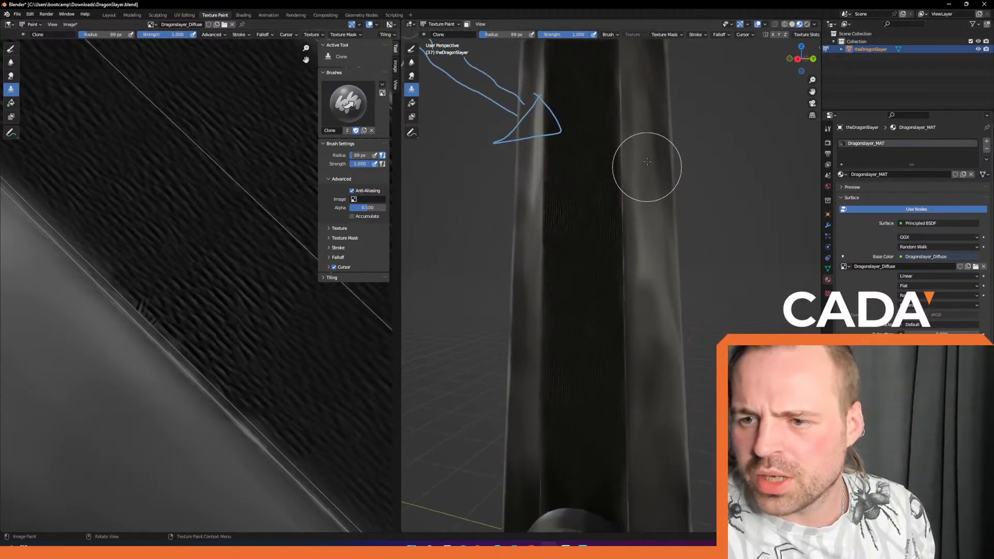
# Paint a soft light-grey highlight streak on the blade's side bevel with the Draw brush at strength 0.081 and radius 55 px.
pyautogui.moveTo(641, 304); pyautogui.dragTo(660, 150, button='middle')
pyautogui.moveTo(650, 256); pyautogui.dragTo(648, 262, button='middle')
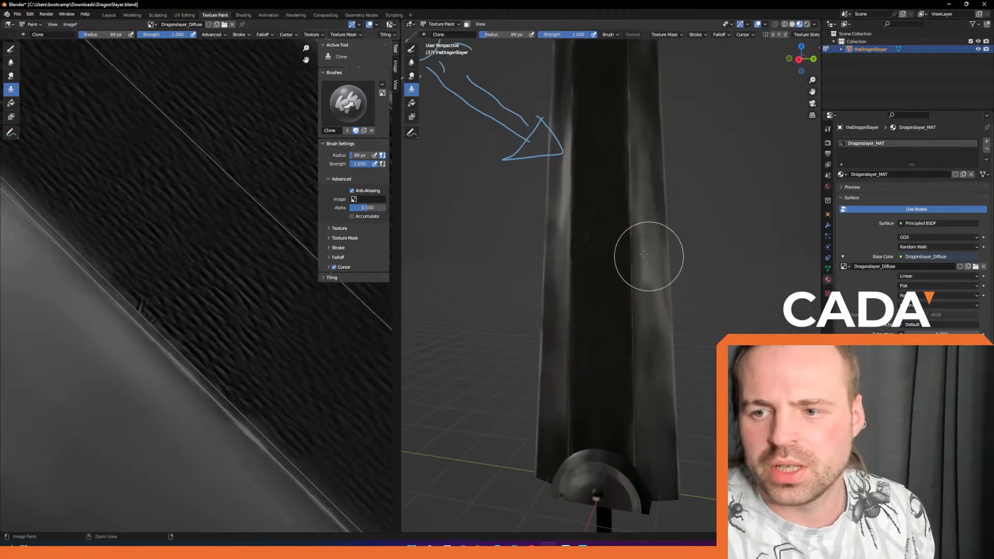
pyautogui.scroll(4, 648, 228)
pyautogui.keyDown('shift'); pyautogui.moveTo(648, 228); pyautogui.dragTo(595, 257, button='middle'); pyautogui.keyUp('shift')
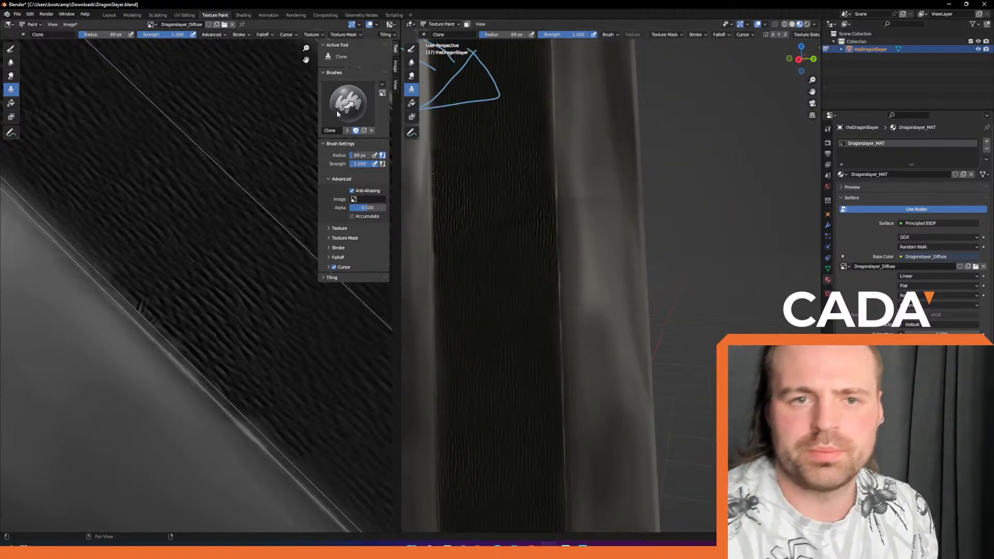
pyautogui.click(11, 48)
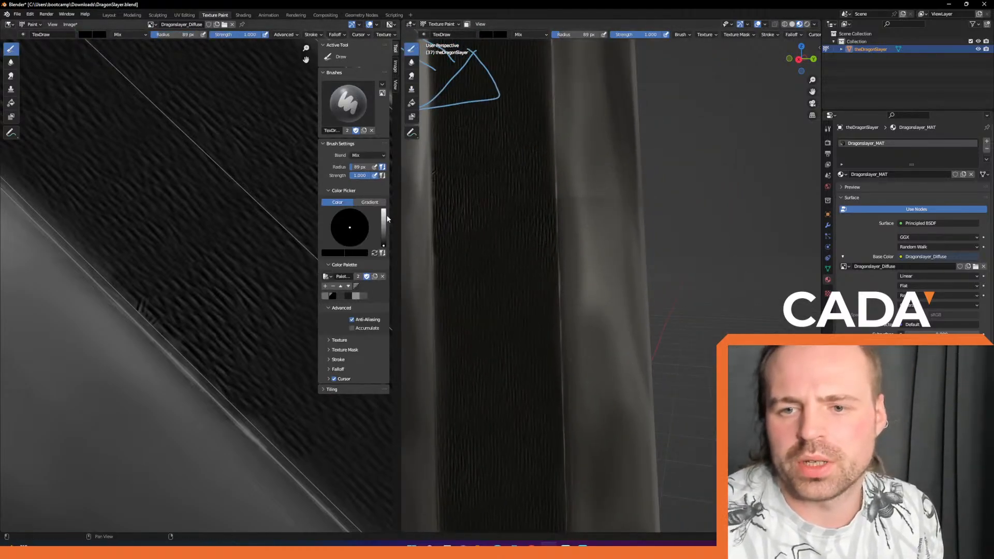
pyautogui.moveTo(387, 216); pyautogui.dragTo(384, 209)
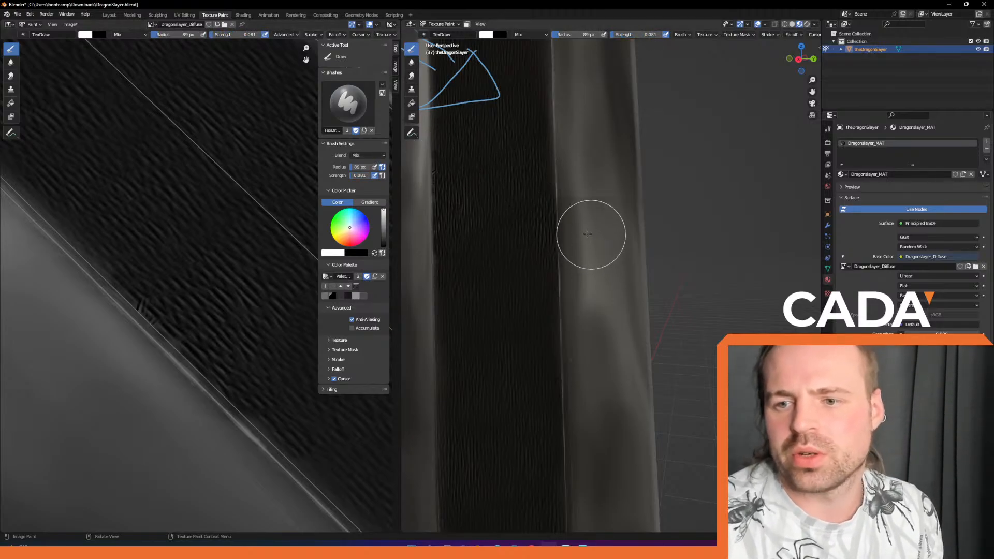
pyautogui.moveTo(384, 217); pyautogui.dragTo(383, 221)
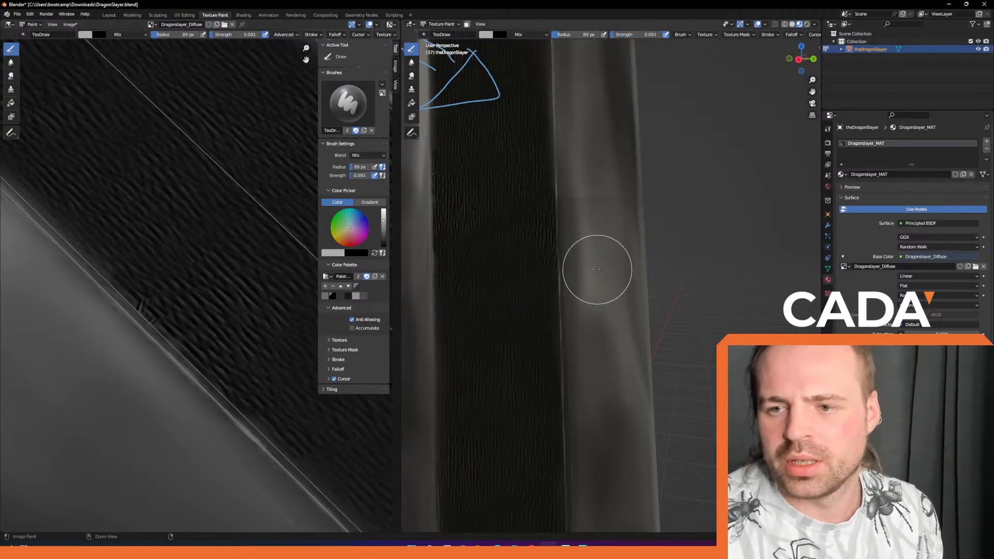
pyautogui.keyDown('ctrl'); pyautogui.moveTo(597, 269); pyautogui.dragTo(598, 198, button='middle'); pyautogui.keyUp('ctrl')
pyautogui.moveTo(557, 238)
pyautogui.keyDown('ctrl'); pyautogui.mouseDown(button='middle')
pyautogui.moveTo(563, 278)
pyautogui.moveTo(554, 269)
pyautogui.mouseUp(button='middle'); pyautogui.keyUp('ctrl')
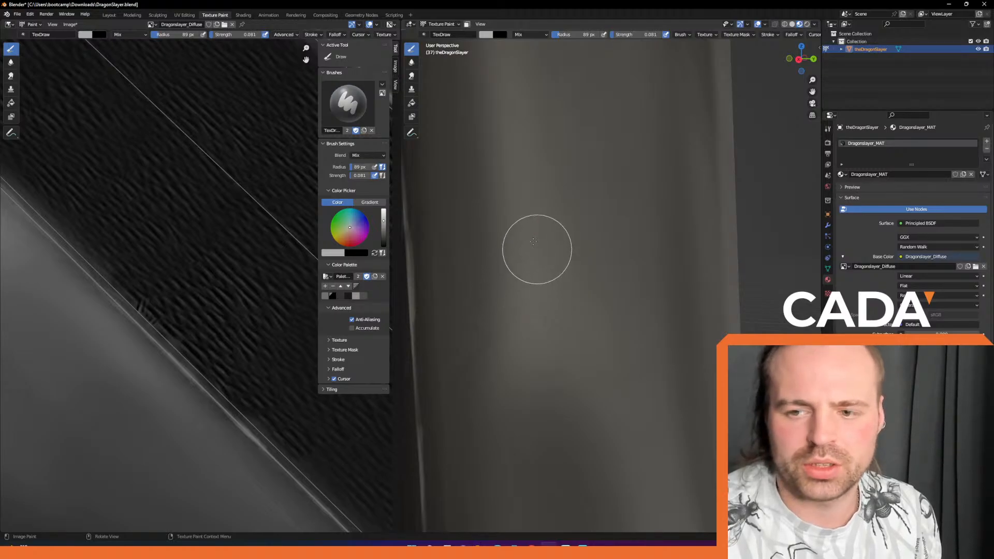
pyautogui.press('f')
pyautogui.click(523, 264)
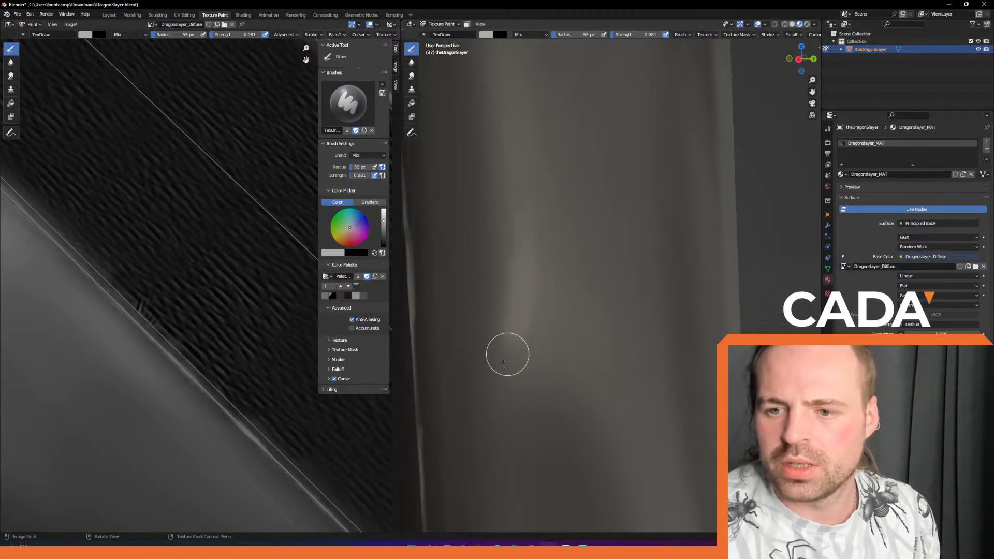
# Curve and sharpen the bevel highlight's end with finer light-grey strokes, using brush radii of 31 px and 11 px.
pyautogui.press('f')
pyautogui.click(527, 340)
pyautogui.press('f')
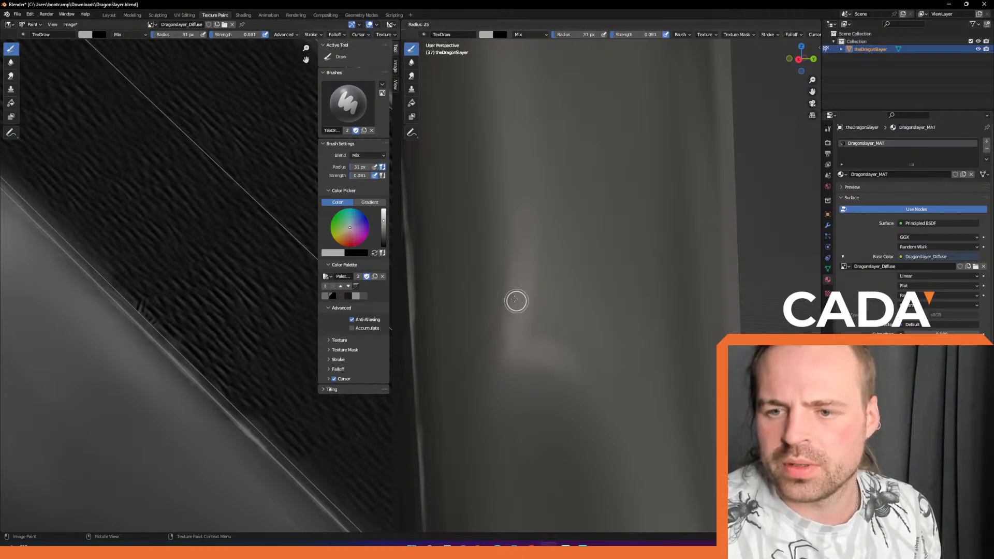
pyautogui.click(509, 303)
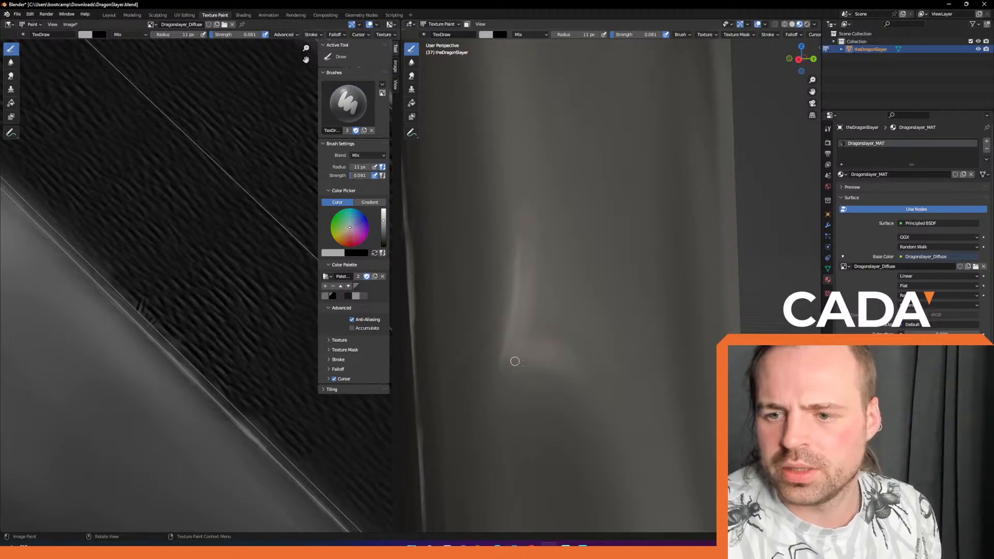
# Outline a small oval dent tipward of the highlight with 11 px light strokes, and shade its inside with a 52 px dark brush.
pyautogui.moveTo(587, 393)
pyautogui.mouseDown(button='middle')
pyautogui.moveTo(548, 360)
pyautogui.moveTo(569, 237)
pyautogui.moveTo(565, 278)
pyautogui.moveTo(583, 288)
pyautogui.mouseUp(button='middle')
pyautogui.scroll(6, 590, 233)
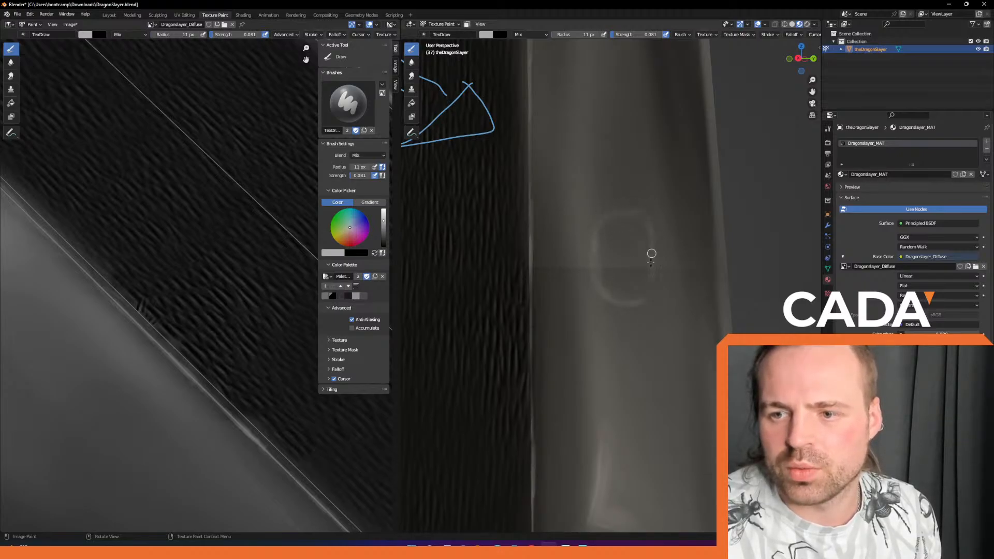
pyautogui.click(332, 296)
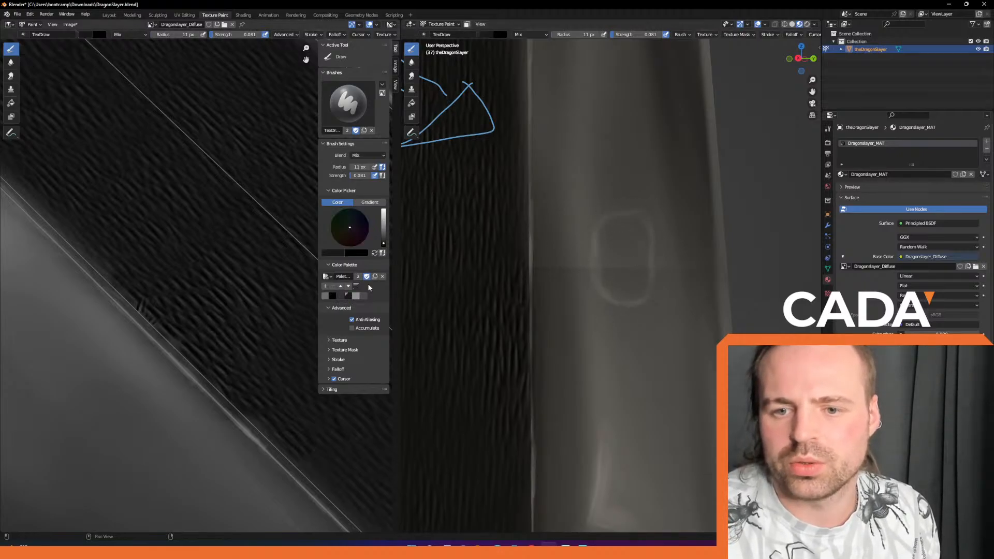
pyautogui.press('f')
pyautogui.click(636, 254)
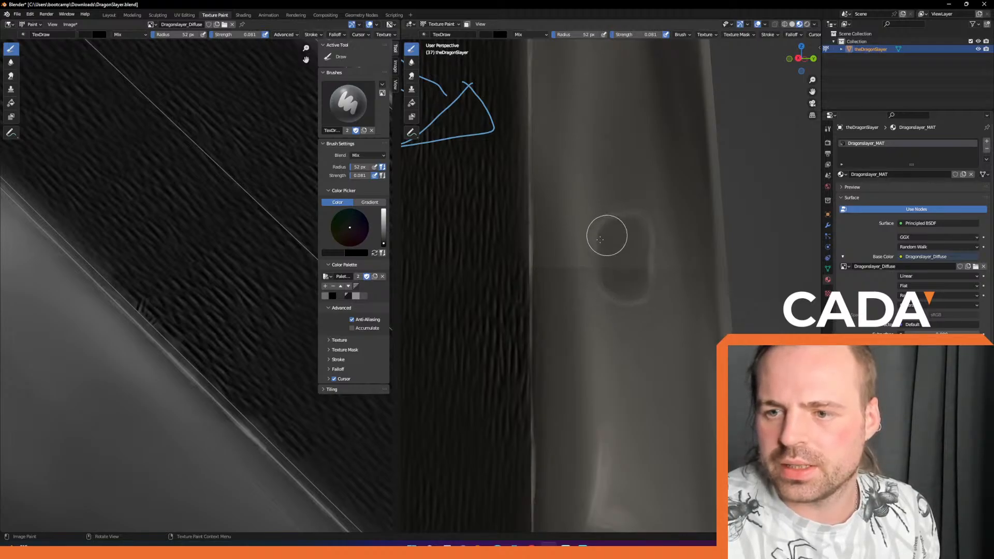
# Darken the oval dent's interior in the 2D texture with a 34 px dark brush at strength 0.289.
pyautogui.moveTo(271, 171); pyautogui.dragTo(157, 346, button='middle')
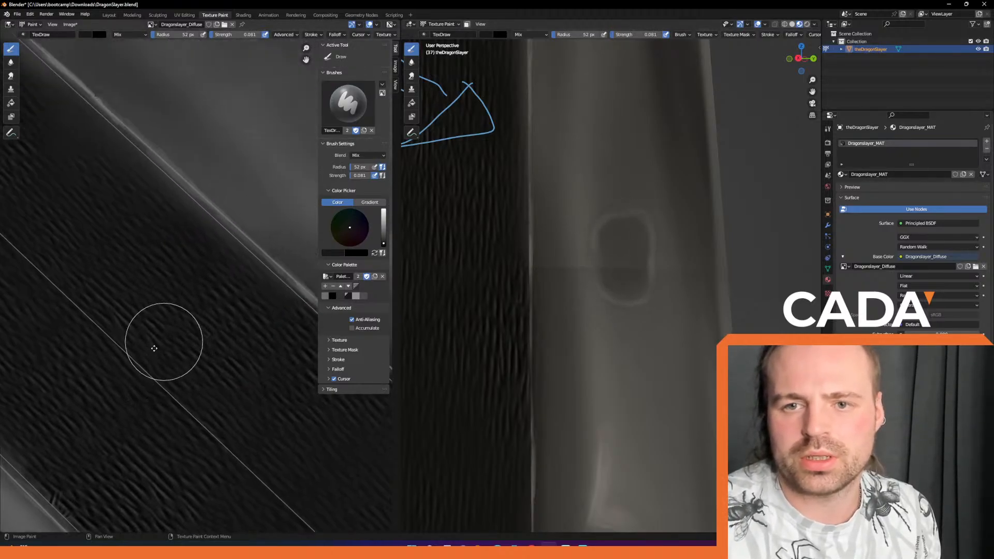
pyautogui.moveTo(254, 199); pyautogui.dragTo(127, 421, button='middle')
pyautogui.moveTo(164, 323)
pyautogui.keyDown('ctrl'); pyautogui.mouseDown(button='middle')
pyautogui.moveTo(165, 312)
pyautogui.moveTo(171, 348)
pyautogui.mouseUp(button='middle'); pyautogui.keyUp('ctrl')
pyautogui.moveTo(251, 374); pyautogui.dragTo(209, 255, button='middle')
pyautogui.press('f')
pyautogui.click(216, 326)
pyautogui.moveTo(225, 329)
pyautogui.mouseDown()
pyautogui.moveTo(249, 323)
pyautogui.moveTo(222, 333)
pyautogui.moveTo(229, 339)
pyautogui.moveTo(262, 292)
pyautogui.moveTo(250, 270)
pyautogui.mouseUp()
pyautogui.scroll(1, 235, 249)
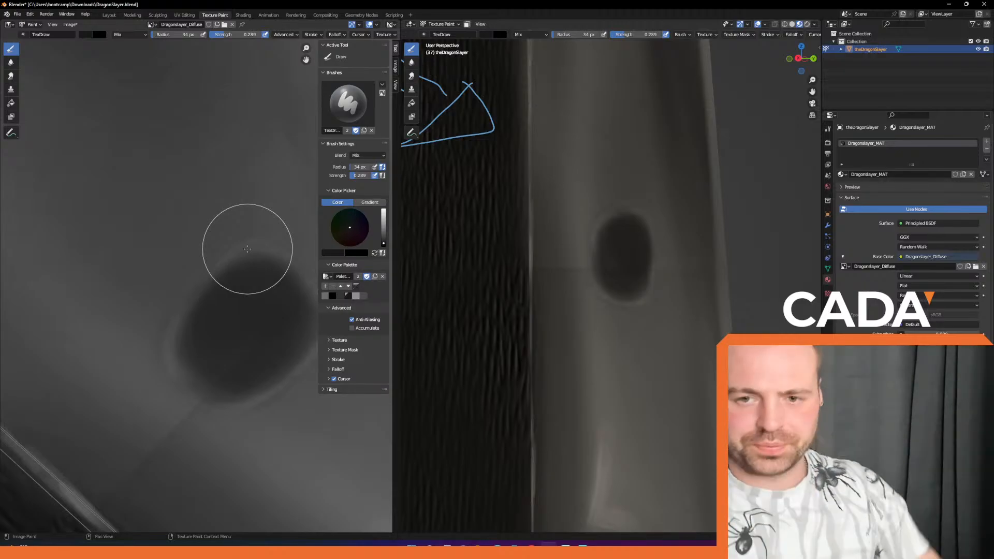
# Paint thin light-grey highlights along parts of the dent's rim with a 2 px brush at strength 0.289.
pyautogui.moveTo(383, 227); pyautogui.dragTo(383, 209)
pyautogui.press('f')
pyautogui.click(223, 295)
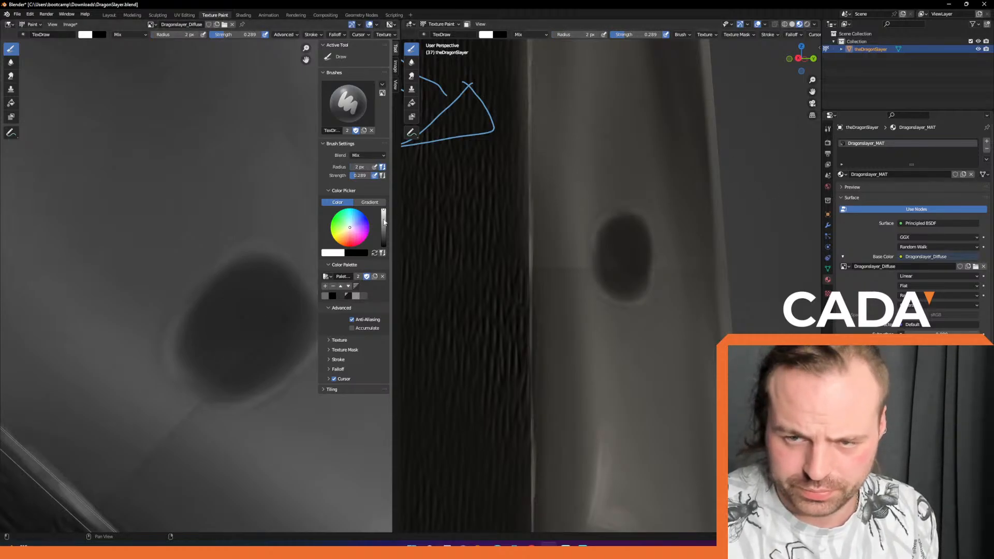
pyautogui.click(383, 221)
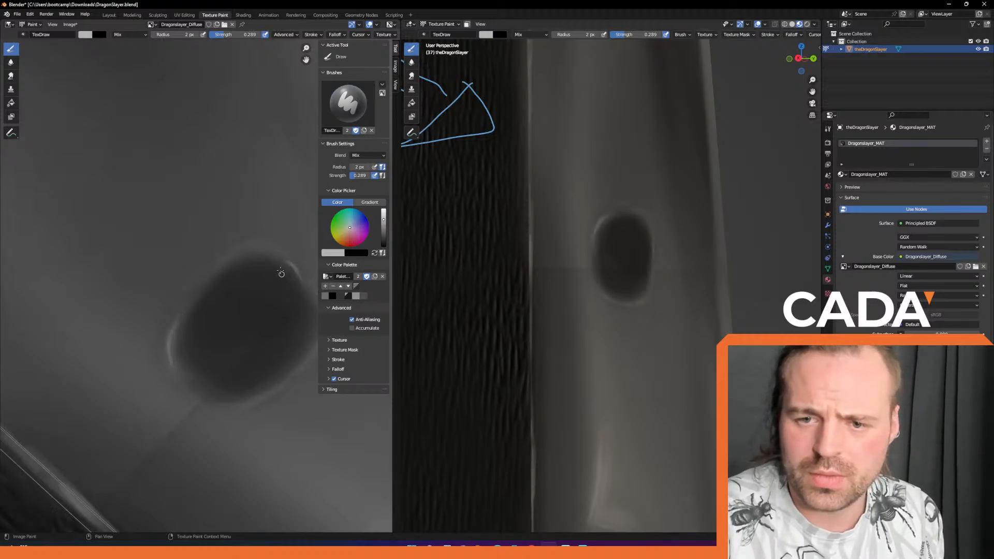
pyautogui.rightClick(236, 288)
pyautogui.moveTo(247, 352); pyautogui.dragTo(223, 327, button='middle')
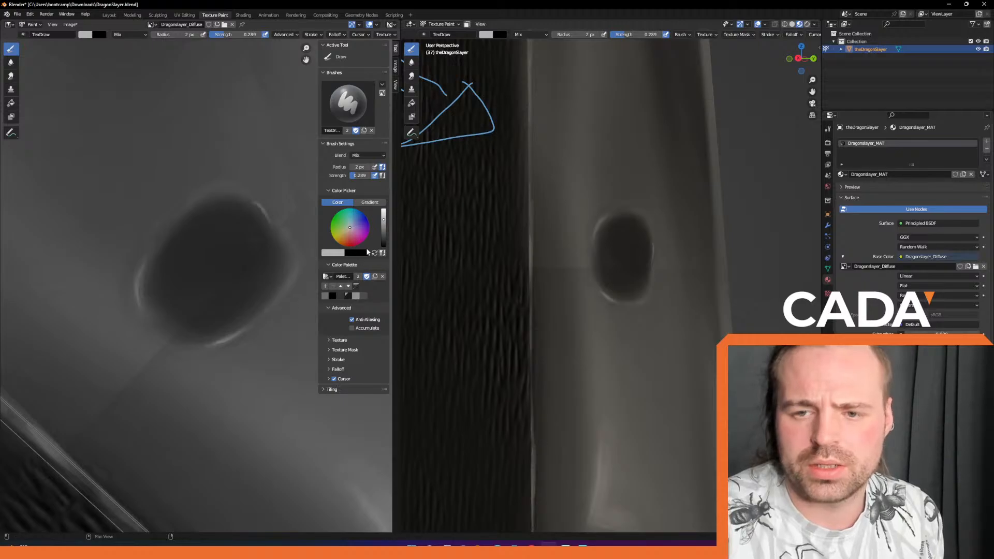
# Paint short black cracks across the dent's rim and interior with the 2 px brush.
pyautogui.click(332, 296)
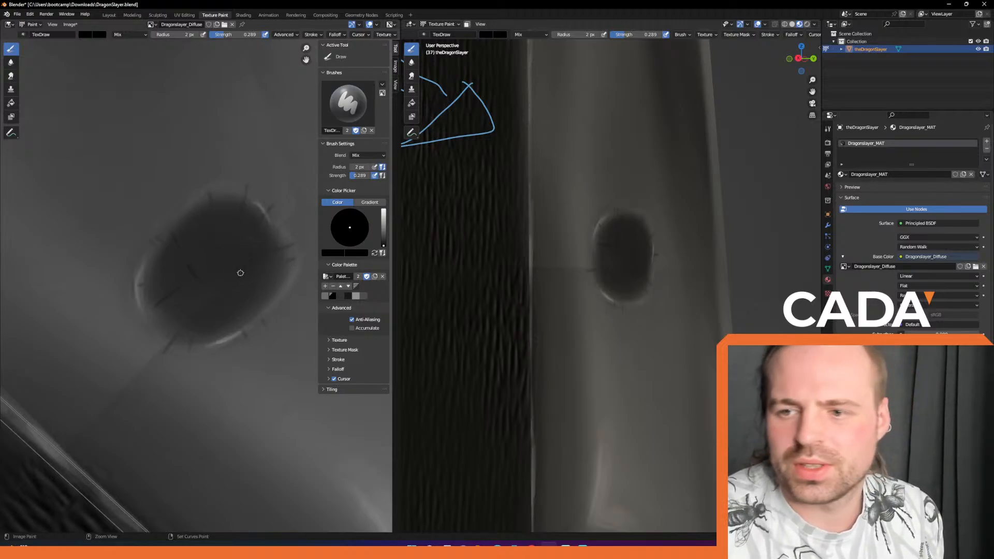
pyautogui.scroll(-5, 240, 274)
pyautogui.moveTo(457, 251)
pyautogui.mouseDown(button='middle')
pyautogui.moveTo(603, 287)
pyautogui.moveTo(599, 312)
pyautogui.moveTo(594, 238)
pyautogui.mouseUp(button='middle')
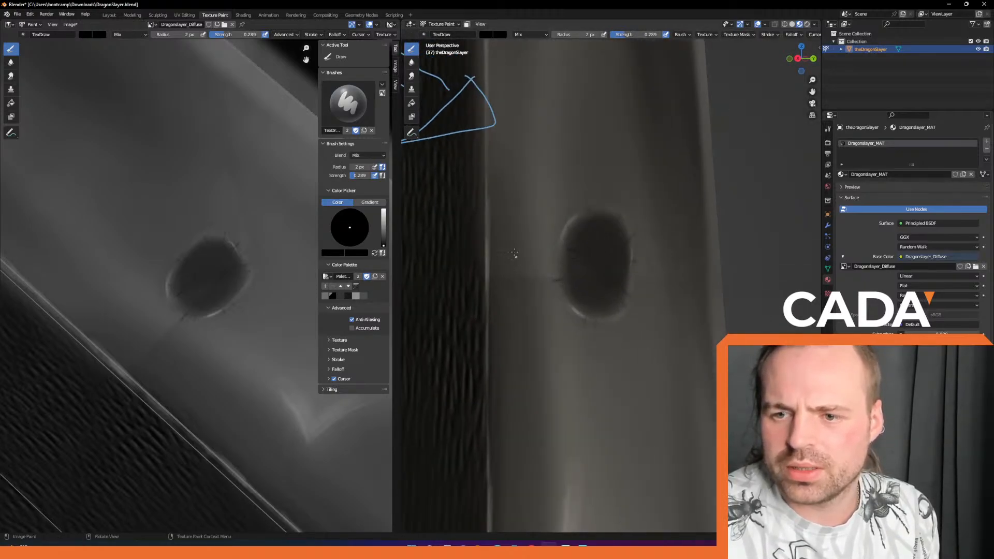
# Smooth away the hard tonal seam beside the dent with the Soften brush at radius 45 px, and check the whole bevel.
pyautogui.click(412, 62)
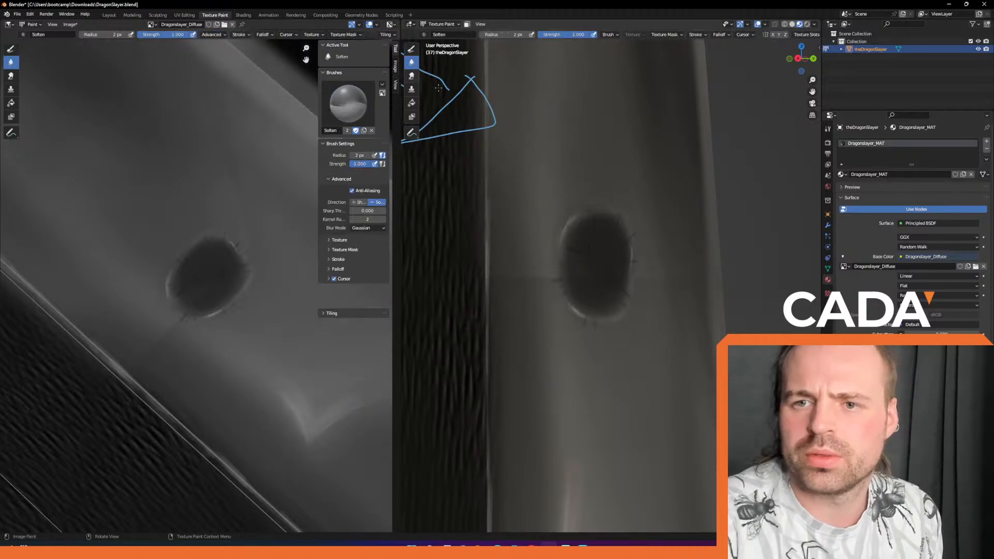
pyautogui.press('f')
pyautogui.click(546, 271)
pyautogui.moveTo(532, 274)
pyautogui.mouseDown()
pyautogui.moveTo(526, 288)
pyautogui.moveTo(510, 262)
pyautogui.mouseUp()
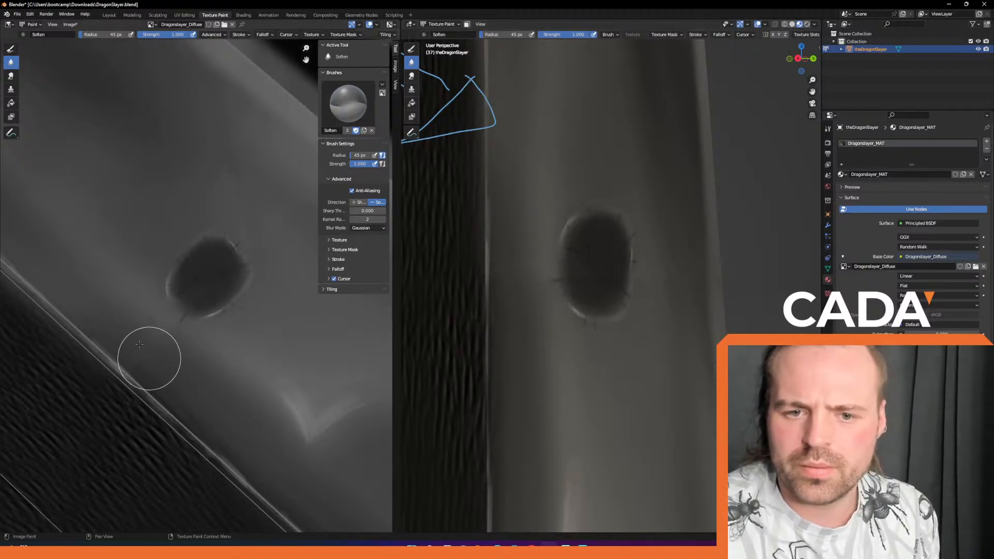
pyautogui.keyDown('ctrl'); pyautogui.moveTo(249, 211); pyautogui.dragTo(260, 304, button='middle'); pyautogui.keyUp('ctrl')
pyautogui.moveTo(654, 245)
pyautogui.mouseDown(button='middle')
pyautogui.moveTo(641, 237)
pyautogui.moveTo(644, 248)
pyautogui.moveTo(616, 265)
pyautogui.mouseUp(button='middle')
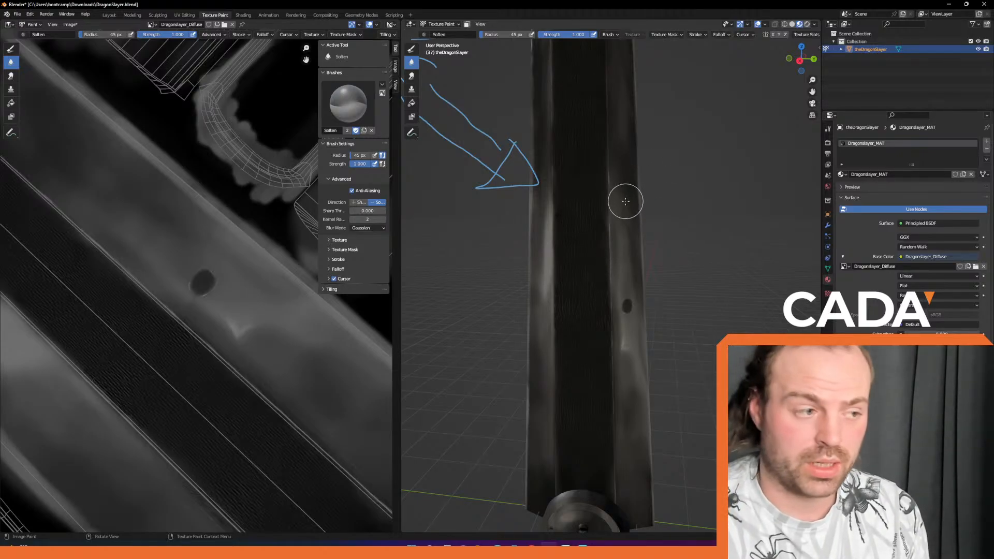
# Paint near-white highlights around and across the dent and along the bevel with the Draw brush at 45 px and strength 0.096.
pyautogui.moveTo(623, 283); pyautogui.dragTo(615, 262, button='middle')
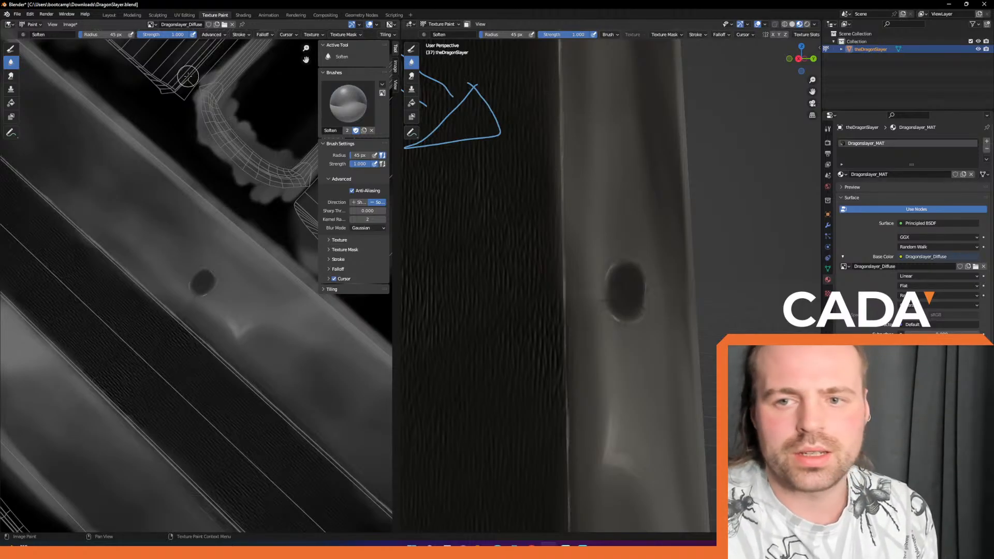
pyautogui.click(411, 48)
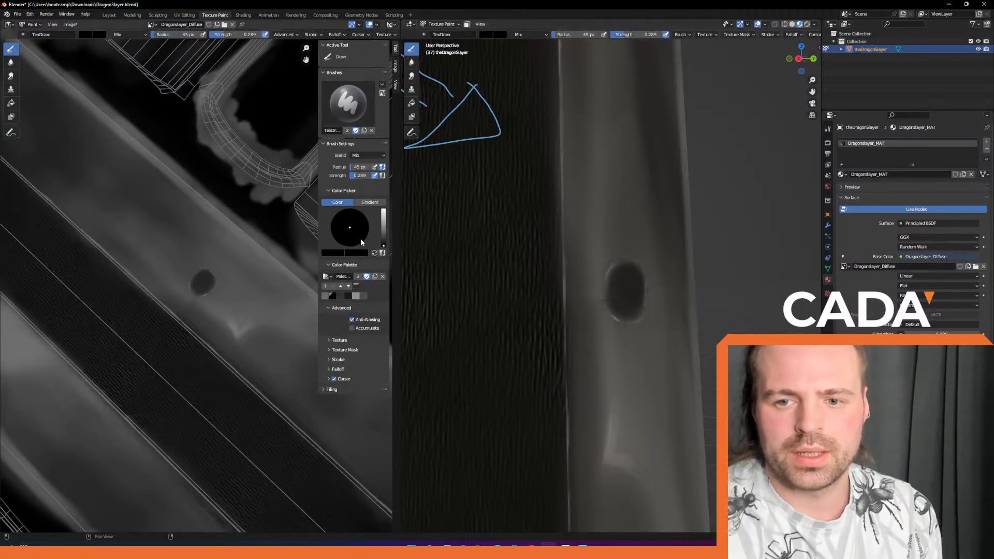
pyautogui.click(325, 295)
pyautogui.moveTo(383, 233); pyautogui.dragTo(383, 213)
pyautogui.moveTo(222, 36); pyautogui.dragTo(205, 40)
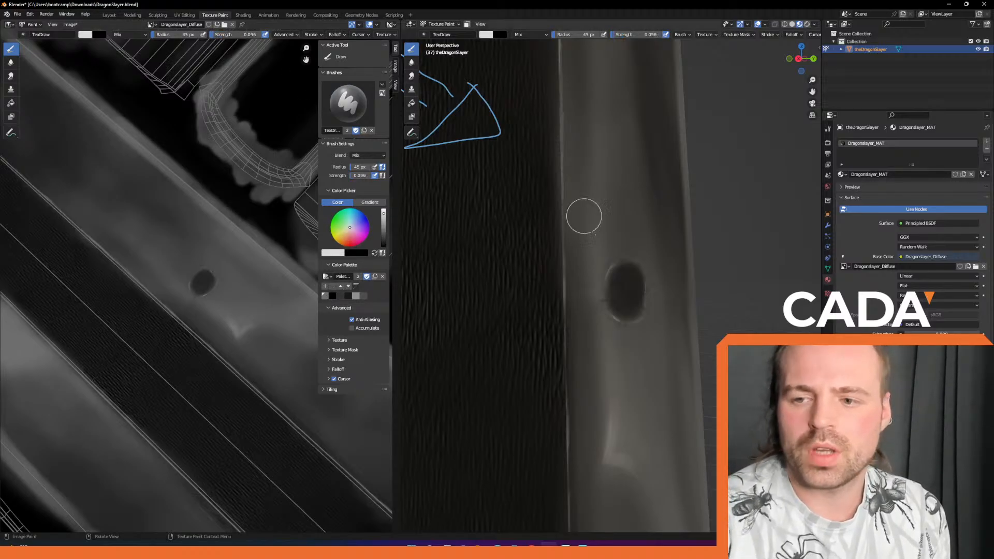
pyautogui.moveTo(622, 269)
pyautogui.mouseDown()
pyautogui.moveTo(617, 335)
pyautogui.moveTo(630, 364)
pyautogui.moveTo(639, 354)
pyautogui.mouseUp()
pyautogui.moveTo(637, 253); pyautogui.dragTo(618, 248)
pyautogui.moveTo(624, 177); pyautogui.dragTo(614, 359)
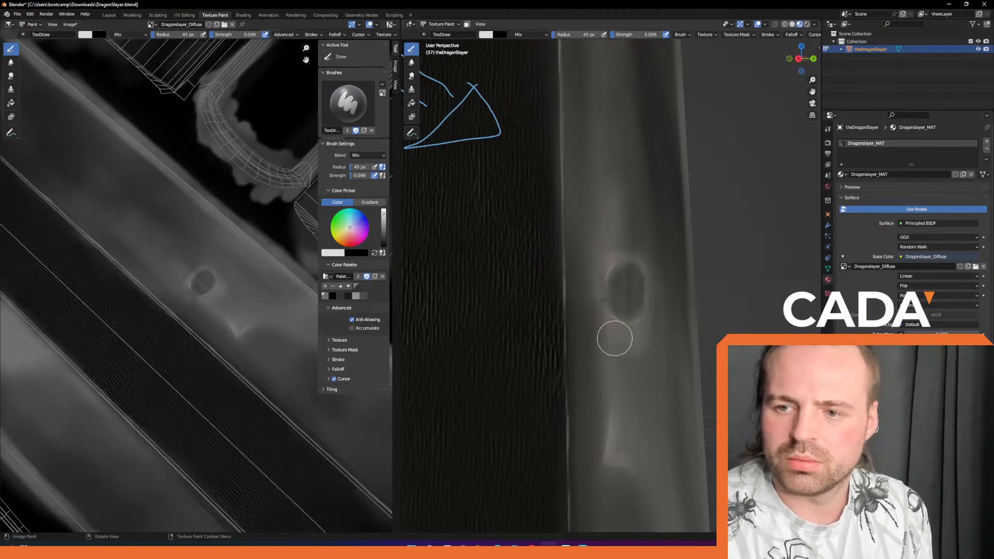
pyautogui.moveTo(611, 272)
pyautogui.mouseDown()
pyautogui.moveTo(628, 352)
pyautogui.moveTo(623, 413)
pyautogui.mouseUp()
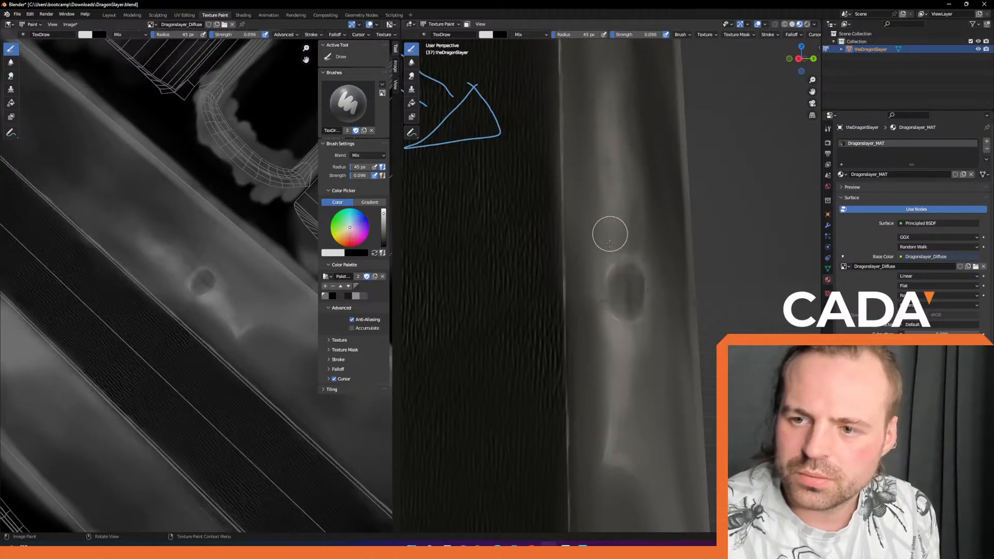
# Brighten the curved highlight guardward of the dent with the near-white brush, extending it diagonally towards the blade's outer edge.
pyautogui.moveTo(567, 267)
pyautogui.keyDown('ctrl'); pyautogui.mouseDown(button='middle')
pyautogui.moveTo(574, 188)
pyautogui.moveTo(599, 277)
pyautogui.moveTo(595, 242)
pyautogui.moveTo(630, 271)
pyautogui.moveTo(588, 136)
pyautogui.mouseUp(button='middle'); pyautogui.keyUp('ctrl')
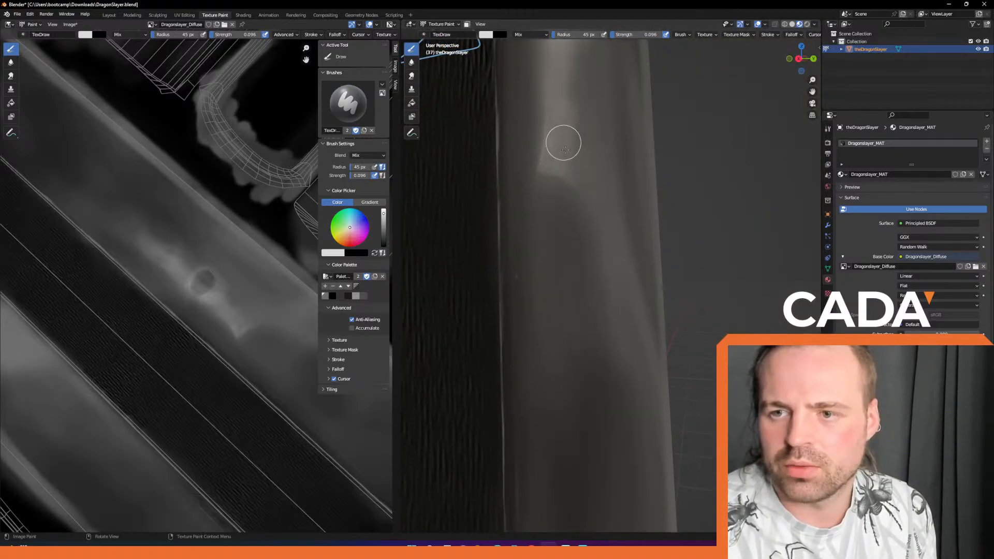
pyautogui.moveTo(577, 166); pyautogui.dragTo(598, 222)
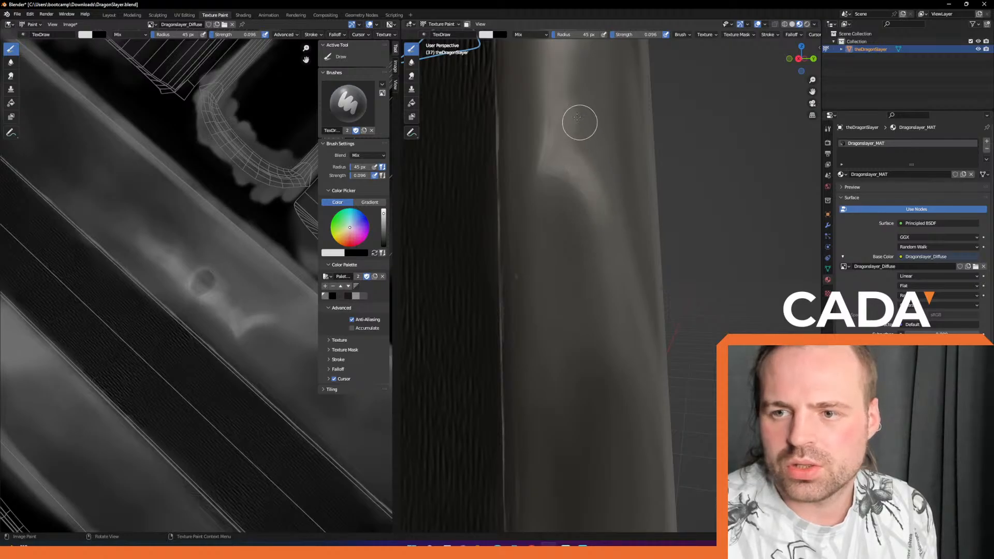
pyautogui.keyDown('ctrl'); pyautogui.moveTo(611, 319); pyautogui.dragTo(588, 173, button='middle'); pyautogui.keyUp('ctrl')
pyautogui.keyDown('ctrl'); pyautogui.moveTo(609, 347); pyautogui.dragTo(610, 430, button='middle'); pyautogui.keyUp('ctrl')
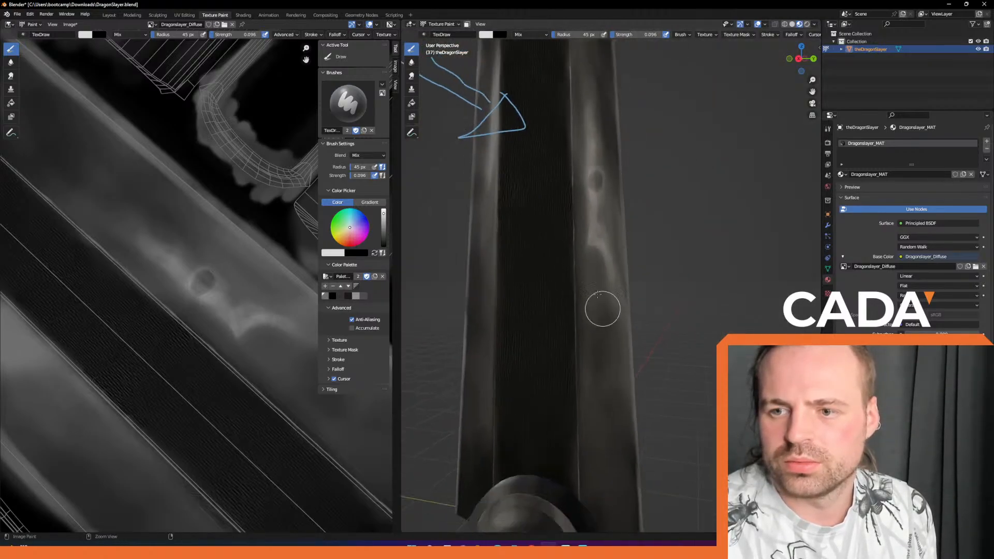
# Try to paint a light R-shaped rune on the hatched central face with a 10 px brush at strength 1.000.
pyautogui.keyDown('ctrl'); pyautogui.moveTo(603, 295); pyautogui.dragTo(606, 362, button='middle'); pyautogui.keyUp('ctrl')
pyautogui.moveTo(601, 257); pyautogui.dragTo(590, 228, button='middle')
pyautogui.moveTo(579, 253)
pyautogui.mouseDown(button='middle')
pyautogui.moveTo(578, 265)
pyautogui.moveTo(576, 251)
pyautogui.mouseUp(button='middle')
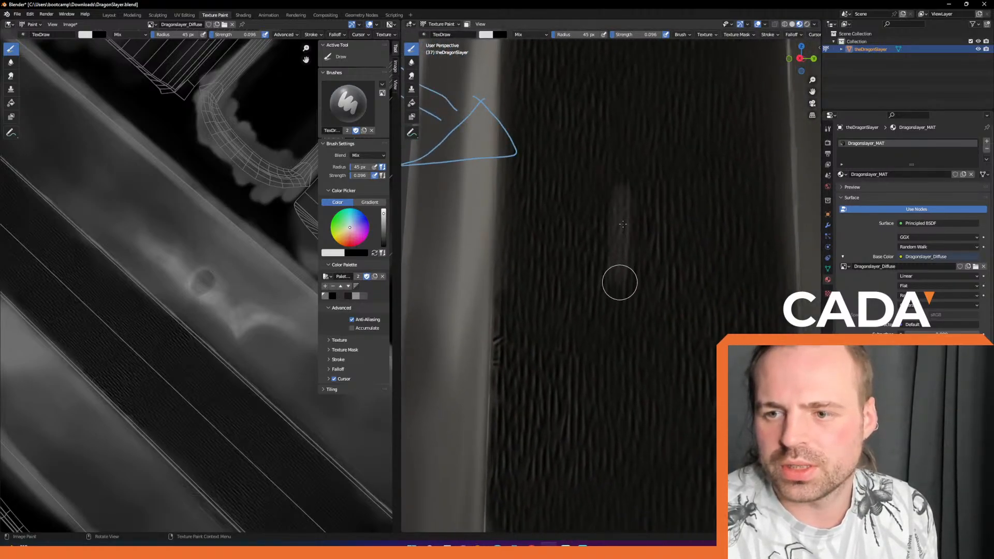
pyautogui.moveTo(243, 35); pyautogui.dragTo(276, 36)
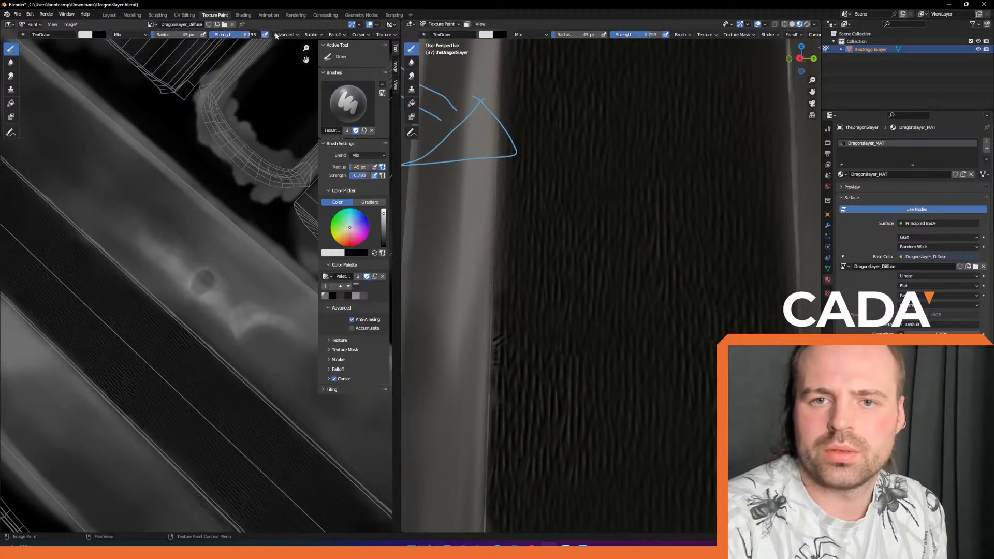
pyautogui.press('f')
pyautogui.click(623, 226)
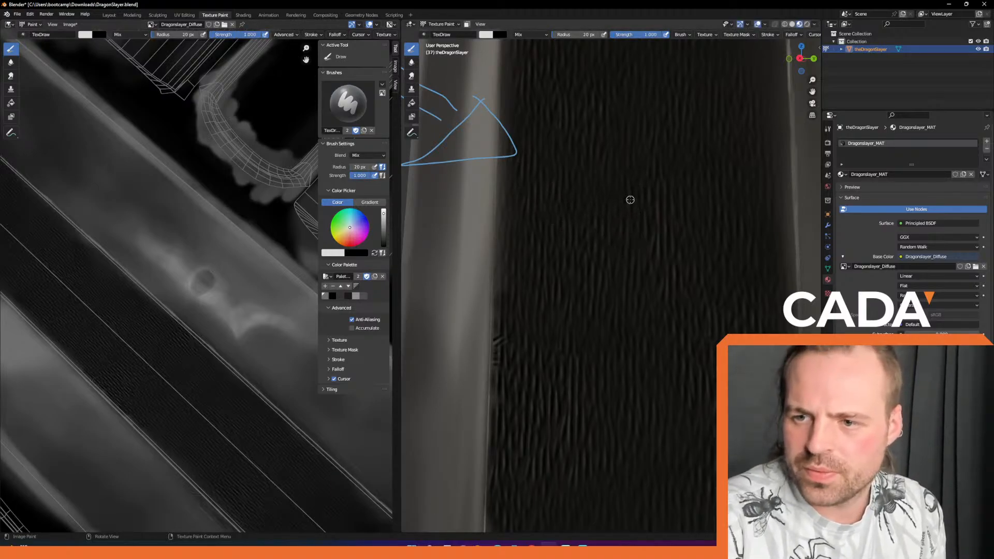
pyautogui.moveTo(625, 145); pyautogui.dragTo(624, 227)
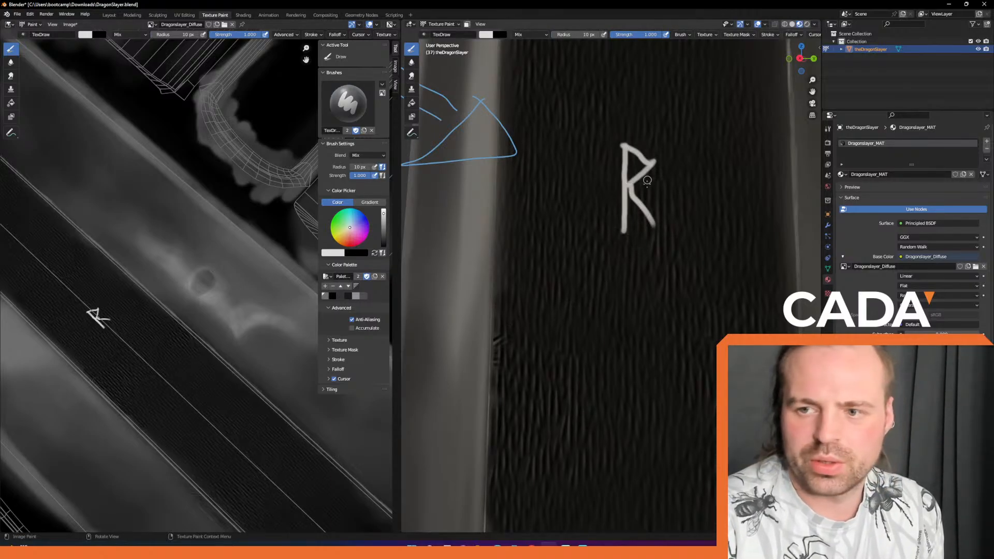
# Undo the rune strokes on the hatched central face.
pyautogui.hotkey('ctrl', 'z')
pyautogui.hotkey('ctrl', 'z')
pyautogui.hotkey('ctrl', 'z')
pyautogui.hotkey('ctrl', 'z')
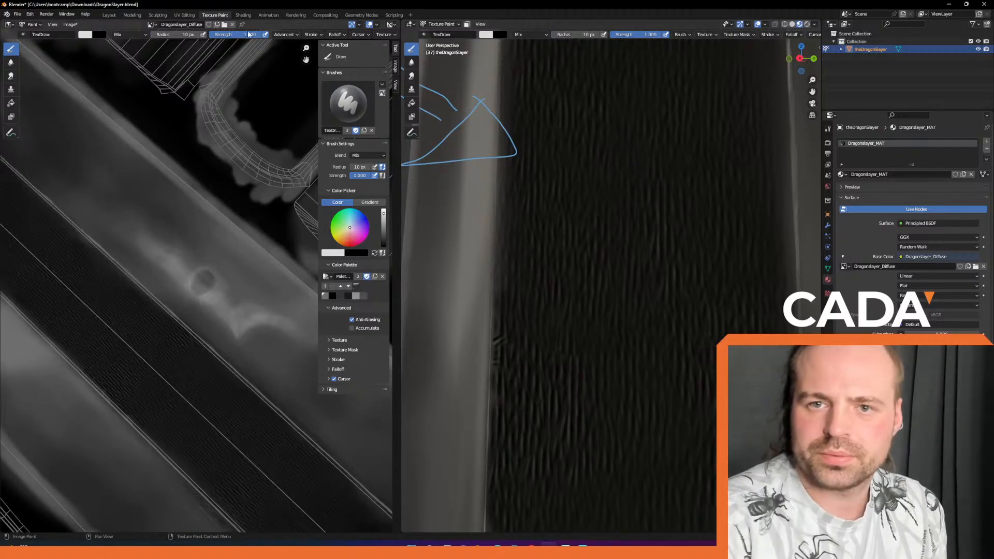
# Try to paint a soft near-white stroke on the hatched central face with a 33 px brush at strength 0.281.
pyautogui.moveTo(246, 35); pyautogui.dragTo(212, 42)
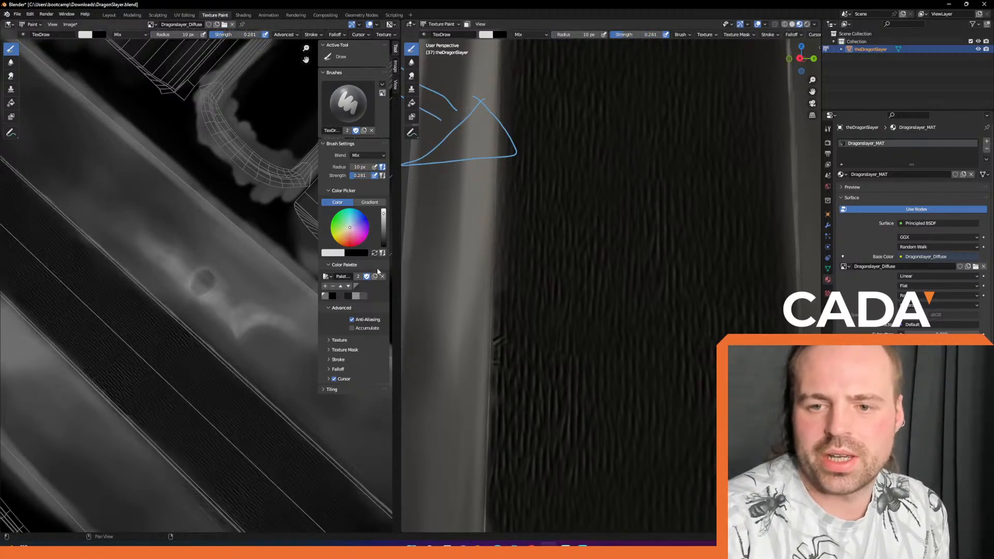
pyautogui.press('f')
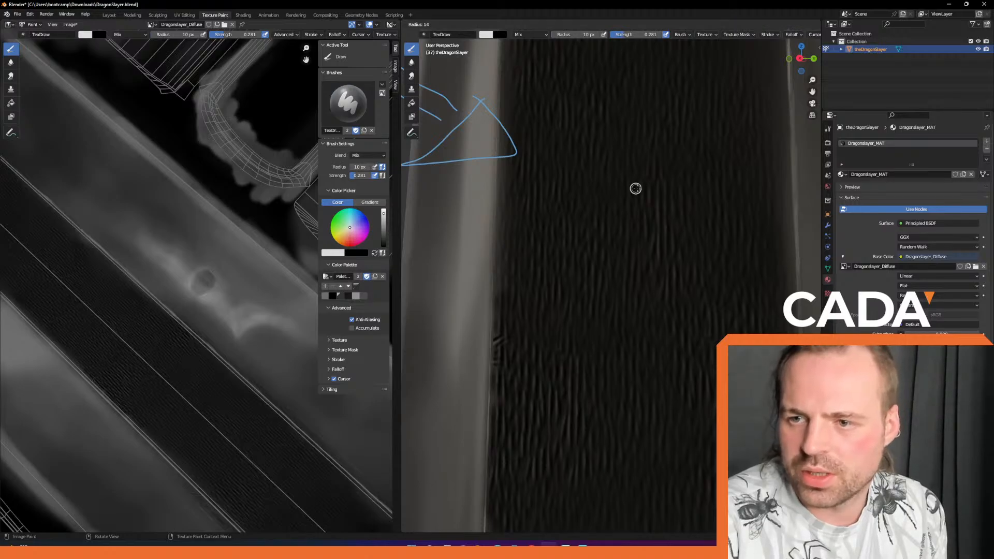
pyautogui.click(652, 188)
pyautogui.moveTo(619, 146); pyautogui.dragTo(617, 223)
pyautogui.hotkey('ctrl', 'z')
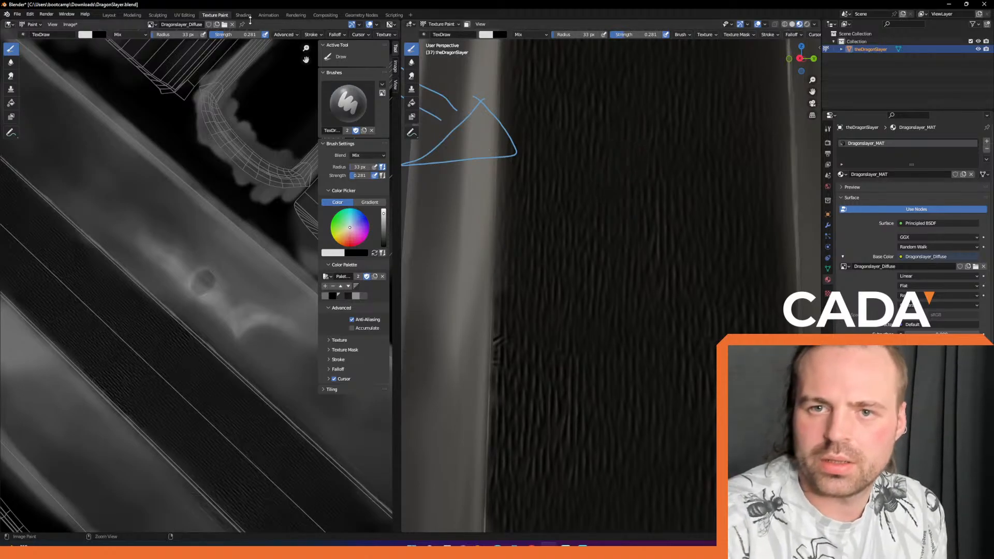
# Paint a faint dark R-shaped rune on the hatched central face with a near-black 15 px brush at strength 0.481.
pyautogui.moveTo(218, 37); pyautogui.dragTo(213, 37)
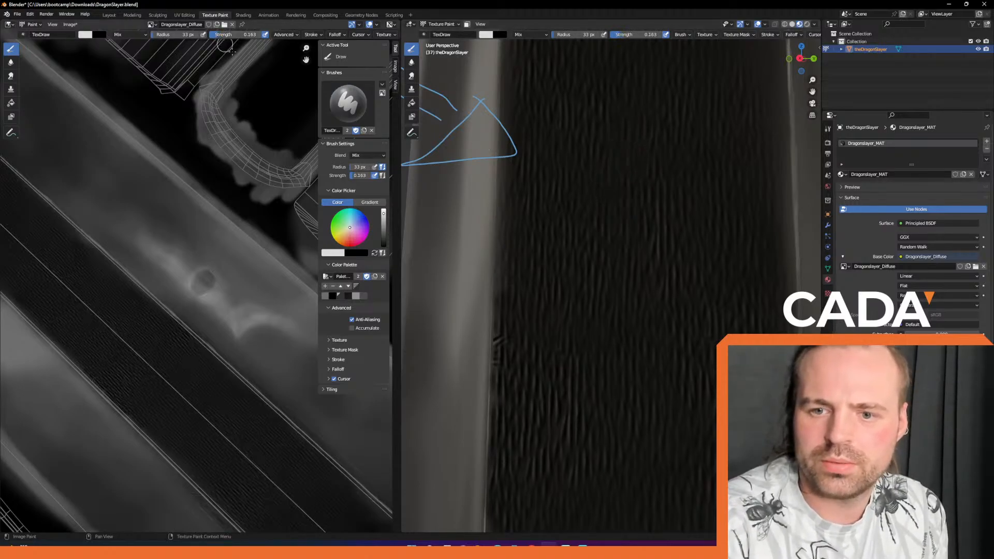
pyautogui.click(348, 296)
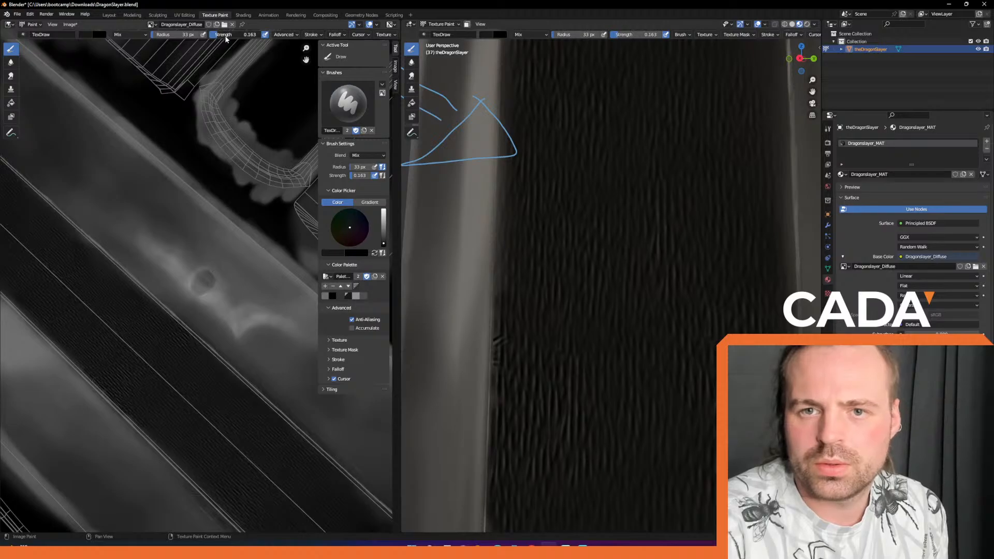
pyautogui.write('0.481')
pyautogui.press('Return')
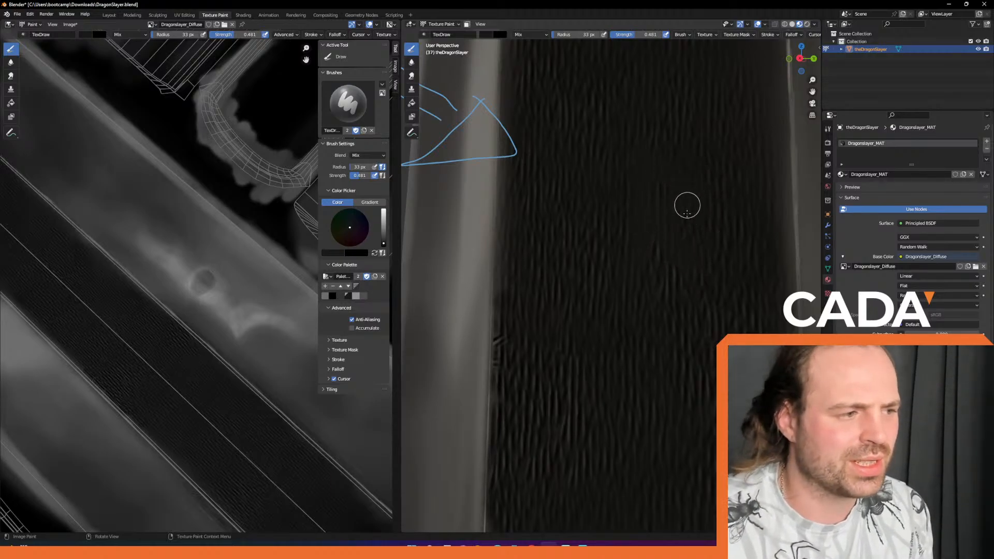
pyautogui.click(382, 241)
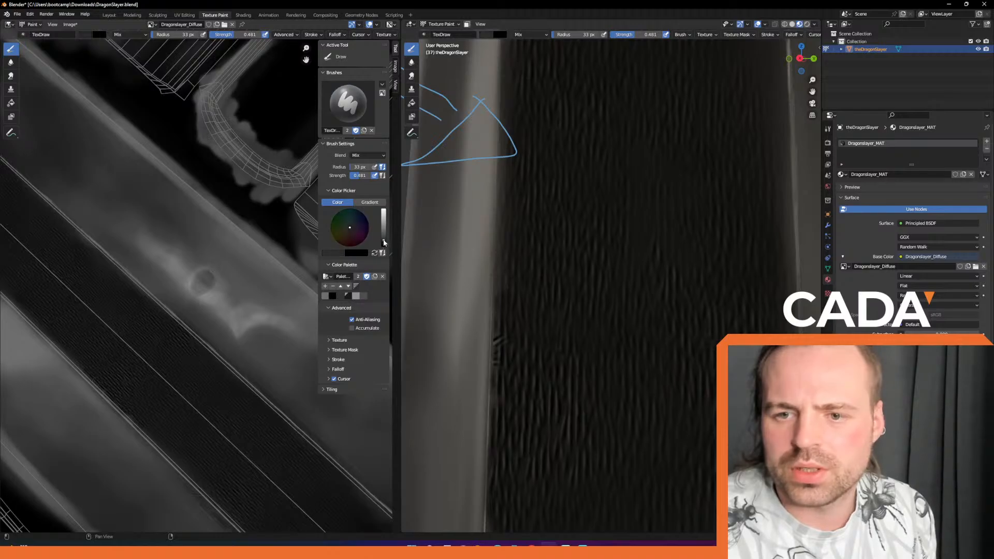
pyautogui.press('f')
pyautogui.click(648, 219)
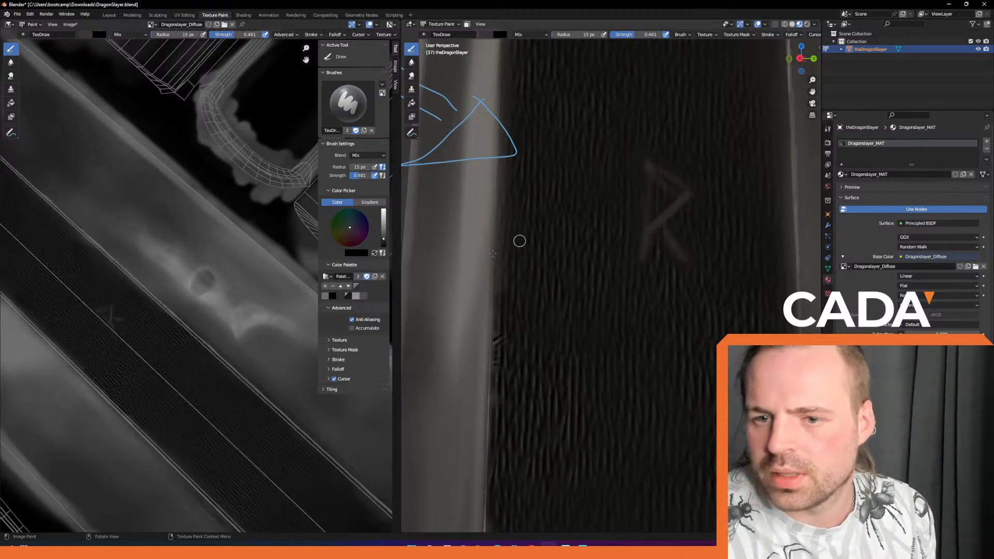
# Retrace the R-shaped rune with light grey sampled from the blade's bevel, using a 7 px brush.
pyautogui.press('s')
pyautogui.press('f')
pyautogui.click(649, 231)
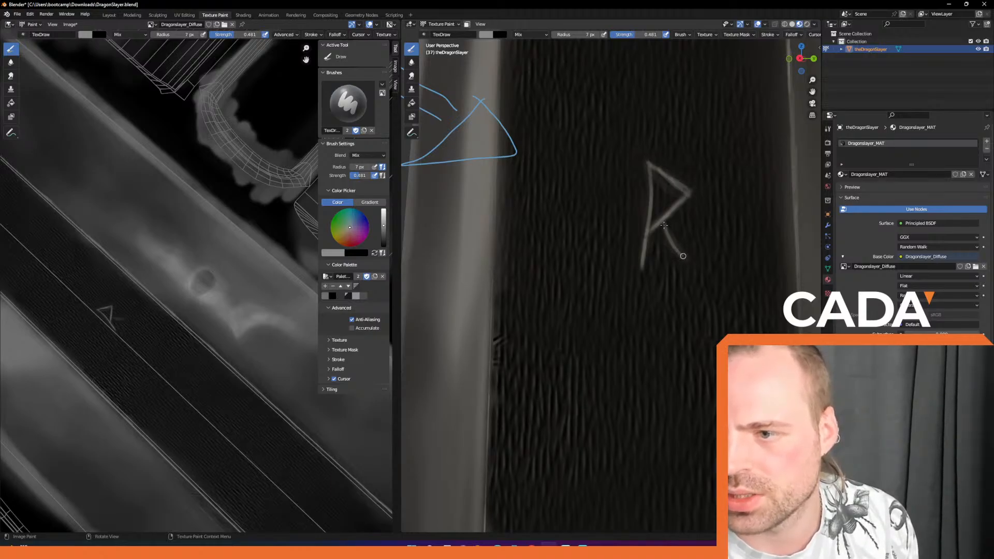
pyautogui.moveTo(654, 199)
pyautogui.keyDown('ctrl'); pyautogui.mouseDown(button='middle')
pyautogui.moveTo(592, 218)
pyautogui.moveTo(597, 241)
pyautogui.moveTo(577, 230)
pyautogui.moveTo(614, 224)
pyautogui.moveTo(622, 269)
pyautogui.moveTo(645, 189)
pyautogui.moveTo(629, 207)
pyautogui.moveTo(623, 173)
pyautogui.moveTo(595, 199)
pyautogui.moveTo(598, 188)
pyautogui.mouseUp(button='middle'); pyautogui.keyUp('ctrl')
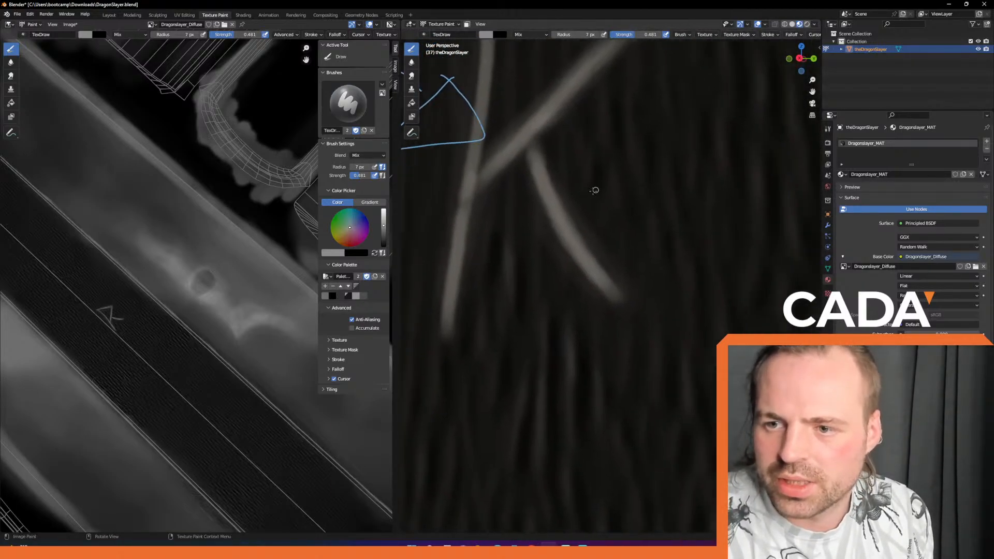
pyautogui.keyDown('ctrl'); pyautogui.moveTo(566, 260); pyautogui.dragTo(600, 292, button='middle'); pyautogui.keyUp('ctrl')
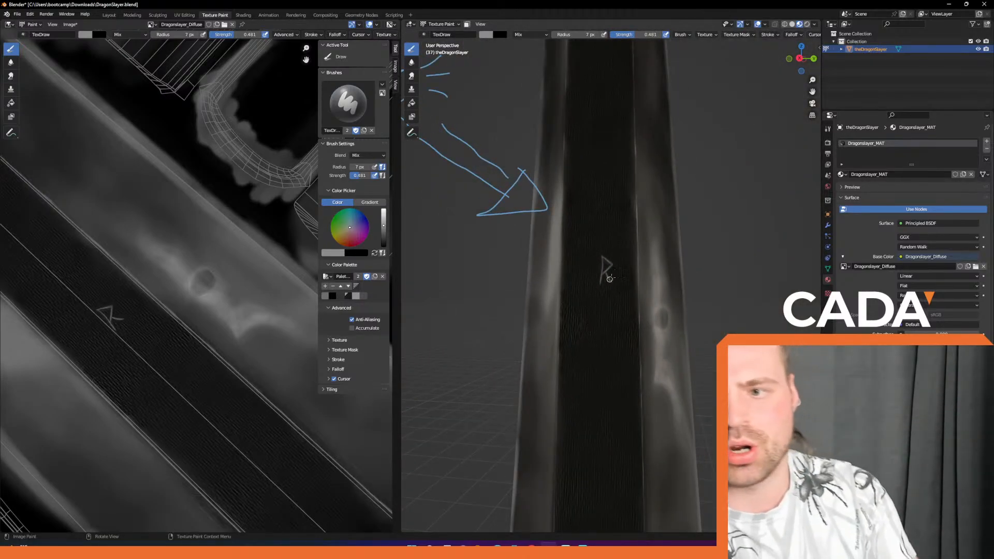
# Paint black cracks across the rune's light strokes at 7 px, enlarging the brush to 19 px for softer darkening.
pyautogui.moveTo(597, 271)
pyautogui.keyDown('ctrl'); pyautogui.mouseDown(button='middle')
pyautogui.moveTo(610, 215)
pyautogui.moveTo(572, 186)
pyautogui.moveTo(571, 157)
pyautogui.mouseUp(button='middle'); pyautogui.keyUp('ctrl')
pyautogui.click(335, 297)
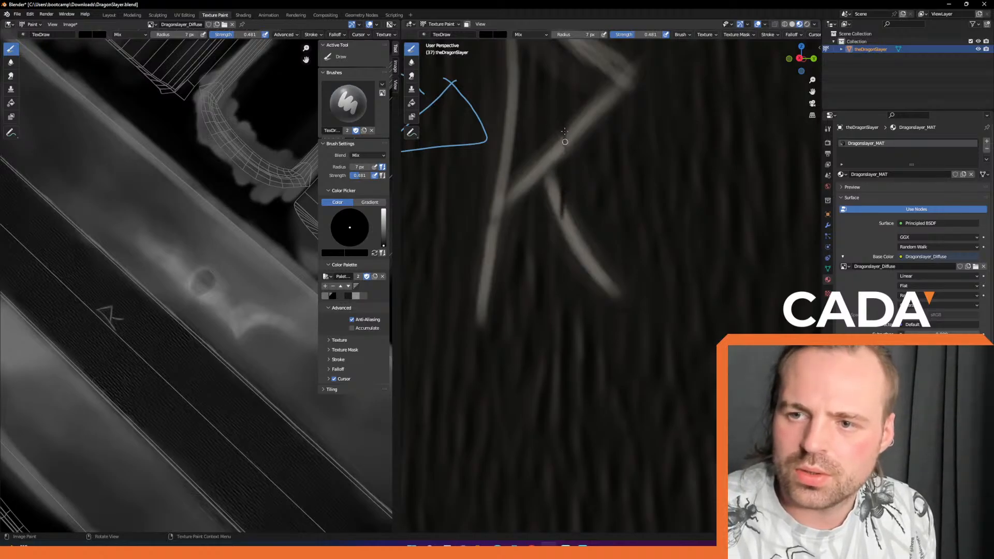
pyautogui.moveTo(562, 138)
pyautogui.mouseDown(button='middle')
pyautogui.moveTo(604, 161)
pyautogui.moveTo(572, 137)
pyautogui.mouseUp(button='middle')
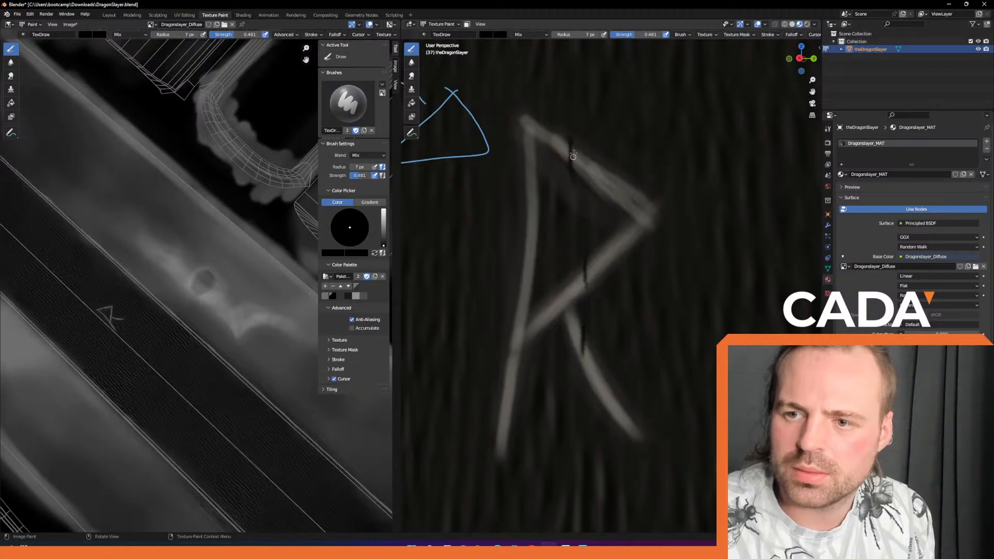
pyautogui.press('f')
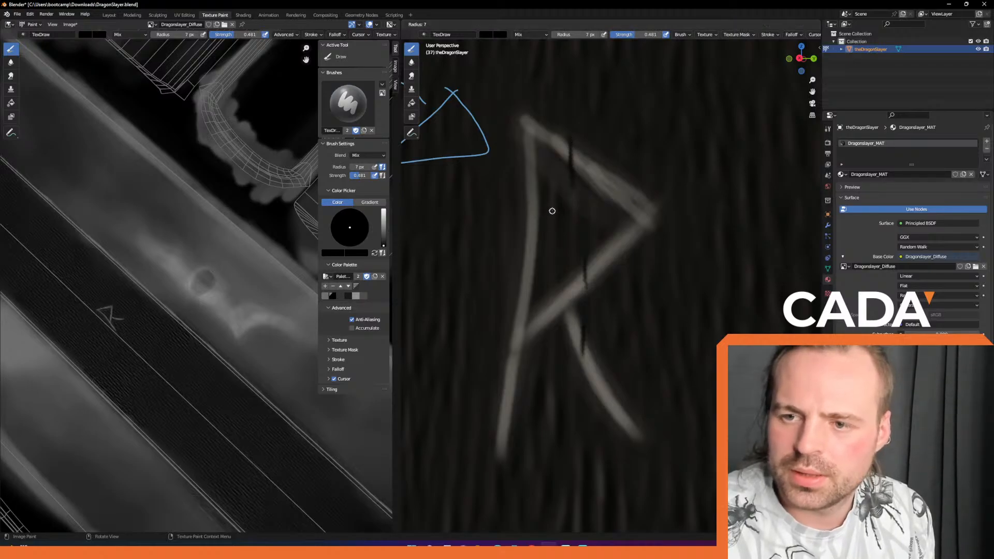
pyautogui.click(564, 210)
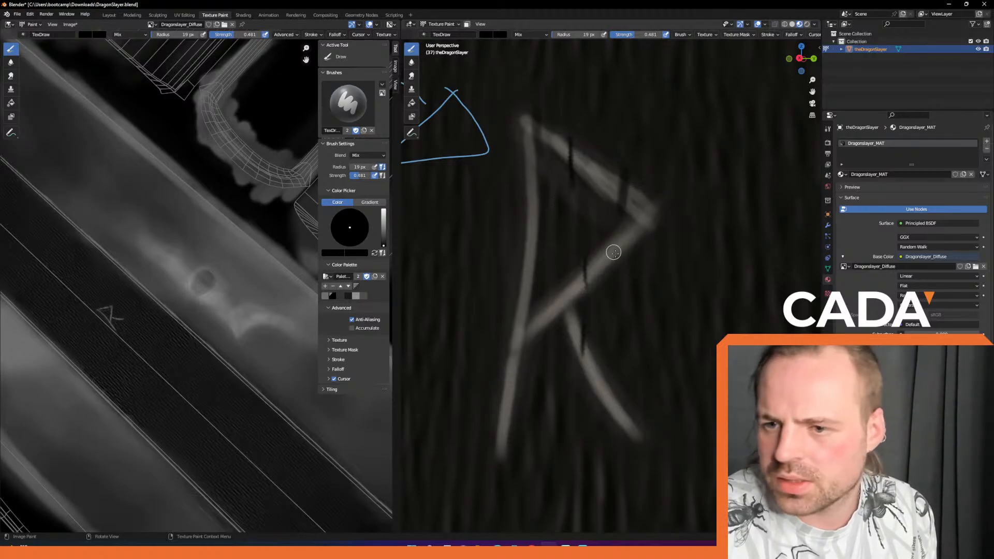
# Examine the rune and the whole painted sword from several angles in Material Preview shading.
pyautogui.scroll(2, 591, 279)
pyautogui.scroll(-5, 595, 331)
pyautogui.moveTo(591, 267)
pyautogui.mouseDown(button='middle')
pyautogui.moveTo(610, 272)
pyautogui.moveTo(606, 160)
pyautogui.mouseUp(button='middle')
pyautogui.scroll(-5, 610, 266)
pyautogui.scroll(1, 611, 279)
pyautogui.keyDown('ctrl'); pyautogui.moveTo(227, 362); pyautogui.dragTo(274, 351, button='middle'); pyautogui.keyUp('ctrl')
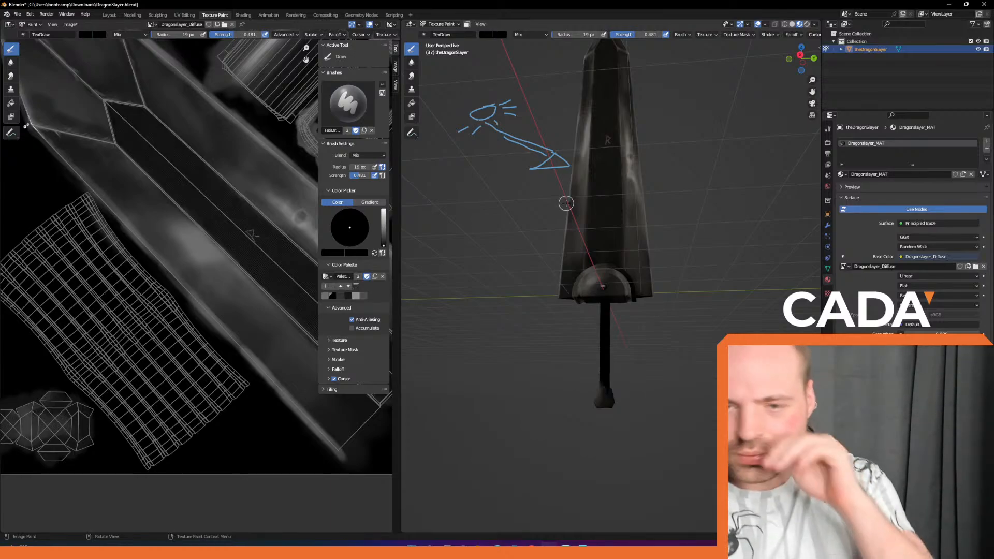
pyautogui.moveTo(653, 151); pyautogui.dragTo(709, 181, button='middle')
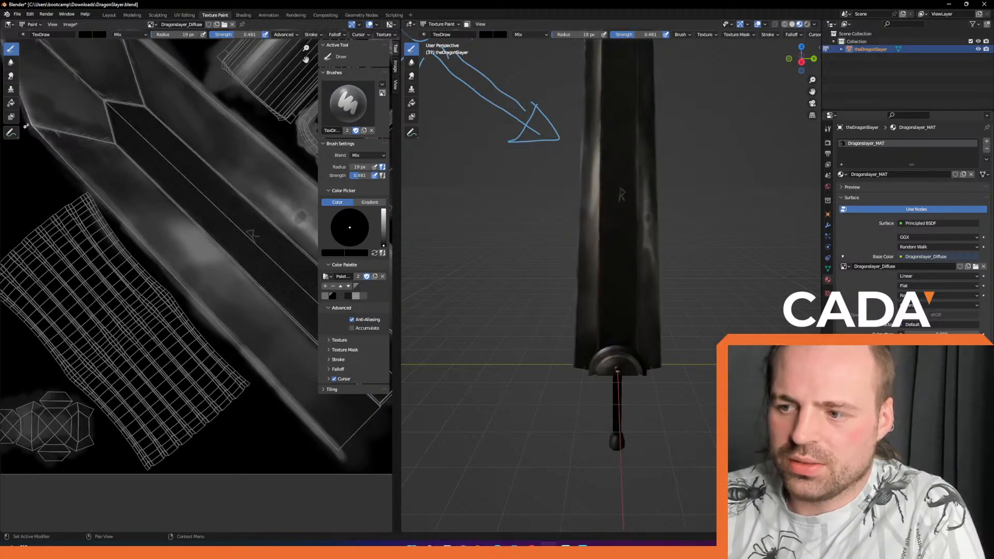
pyautogui.moveTo(611, 207); pyautogui.dragTo(672, 186, button='middle')
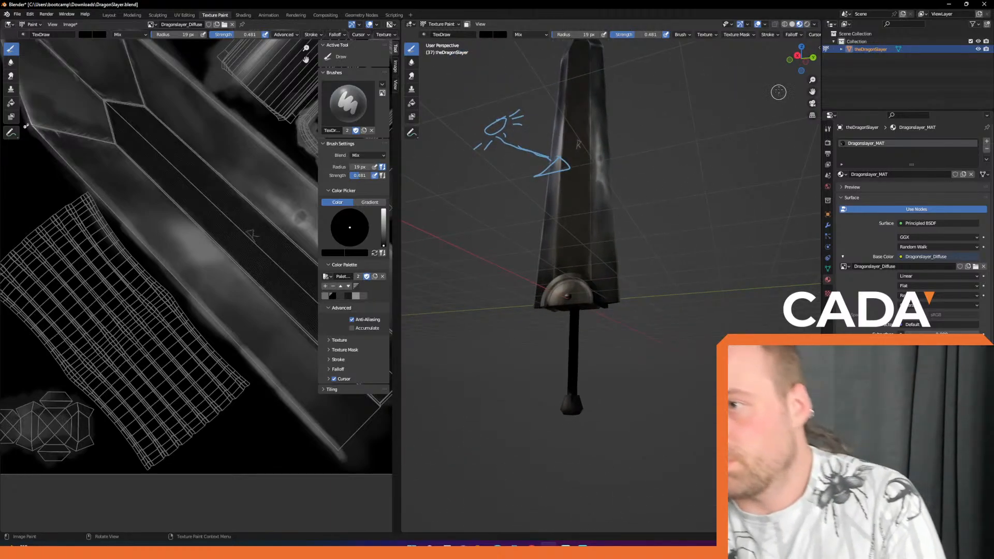
pyautogui.press('z')
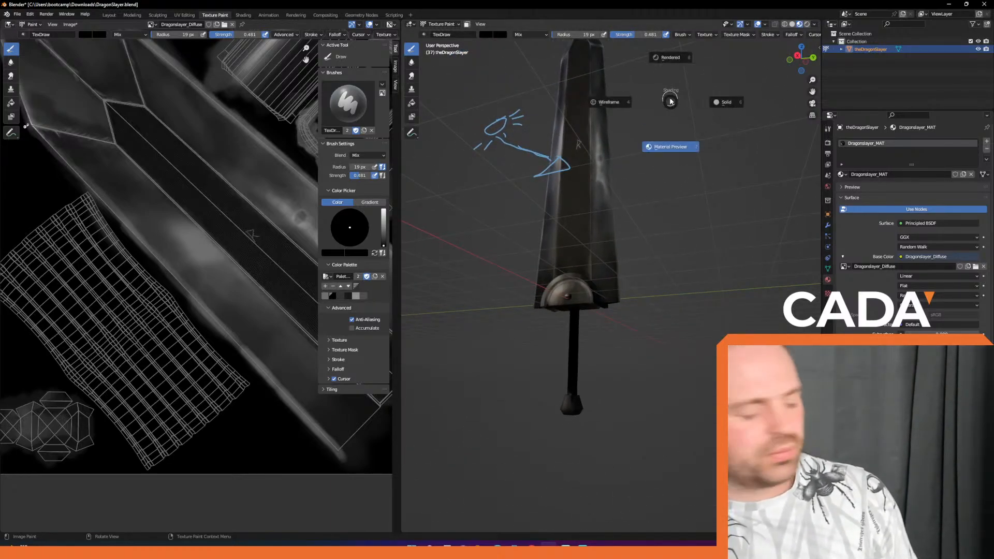
pyautogui.click(682, 149)
pyautogui.moveTo(651, 133)
pyautogui.keyDown('shift'); pyautogui.mouseDown(button='middle')
pyautogui.moveTo(688, 259)
pyautogui.moveTo(688, 216)
pyautogui.moveTo(670, 224)
pyautogui.moveTo(699, 234)
pyautogui.mouseUp(button='middle'); pyautogui.keyUp('shift')
pyautogui.scroll(4, 685, 249)
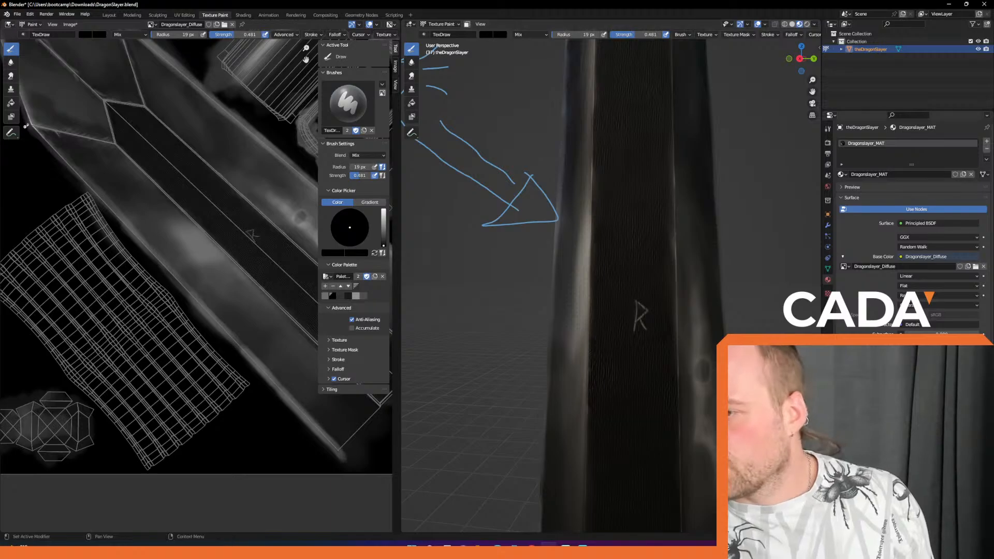
pyautogui.click(900, 402)
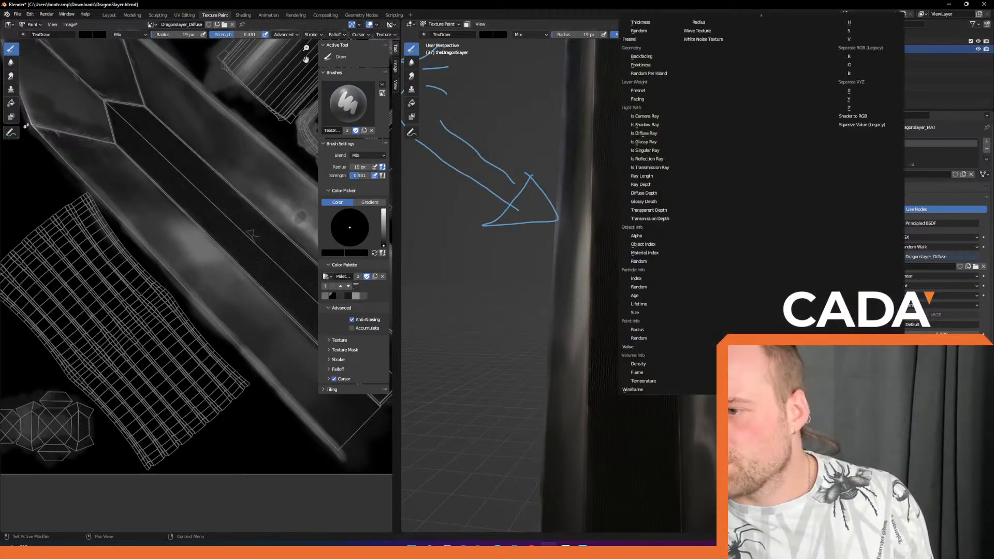
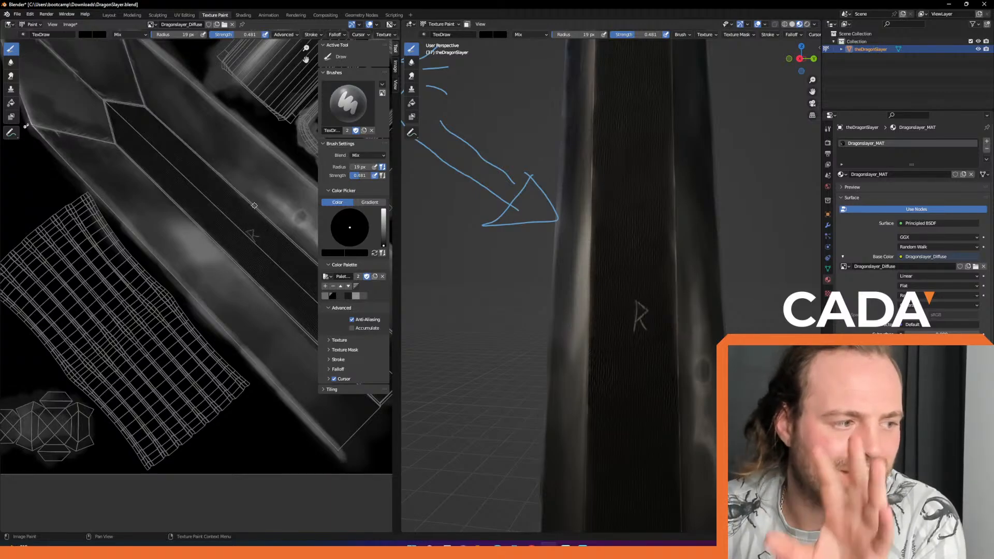
# Save the painted texture as Dragonslayer_Diffuse.png in the Downloads folder.
pyautogui.click(69, 24)
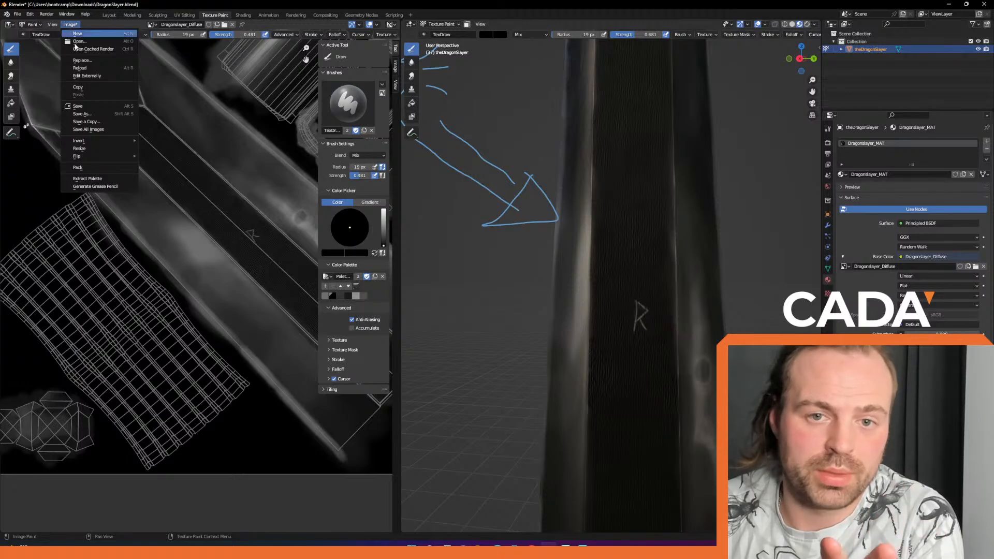
pyautogui.click(92, 108)
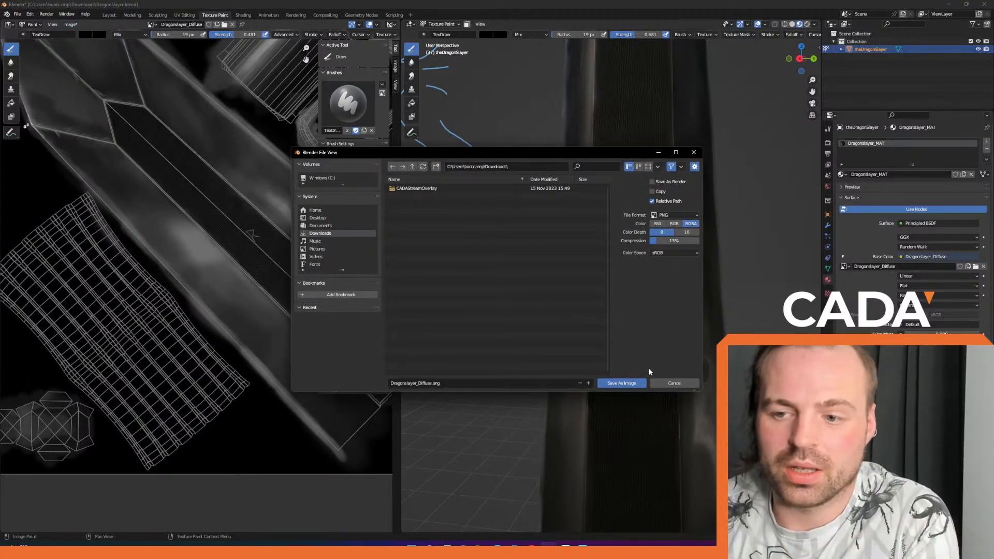
pyautogui.click(621, 383)
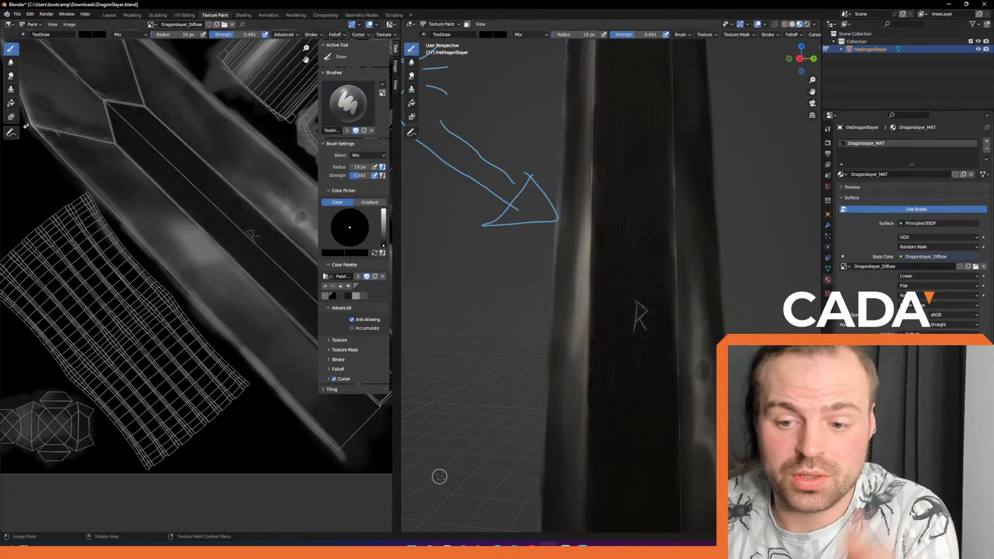
# Switch to File Explorer and view the saved Dragonslayer_Diffuse PNG from Downloads, closing the image and folder when done.
pyautogui.click(481, 544)
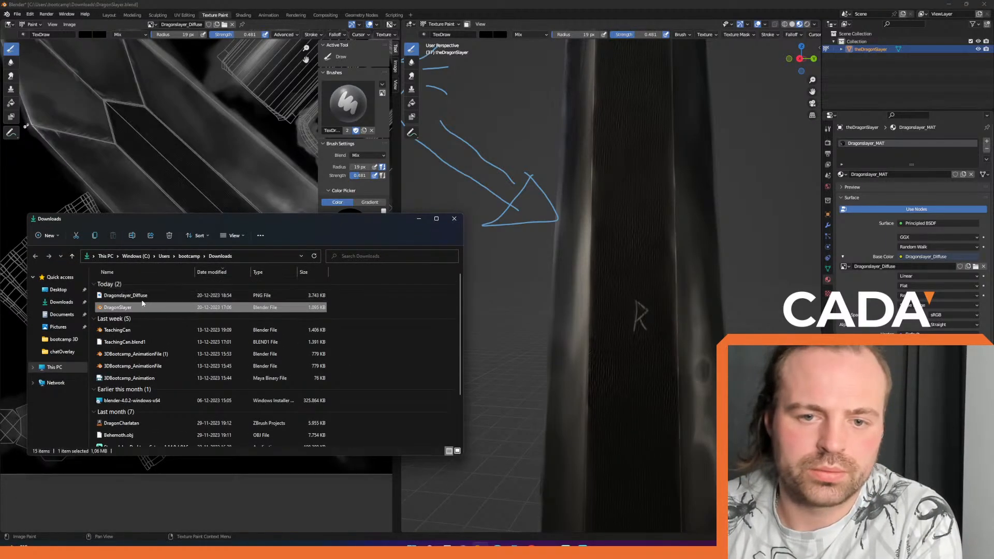
pyautogui.click(144, 299)
pyautogui.doubleClick(143, 300)
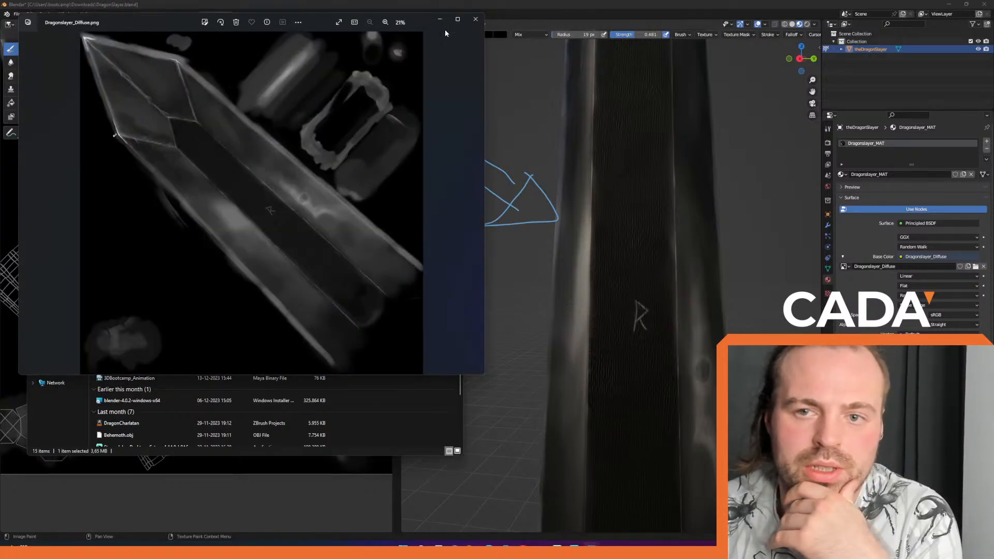
pyautogui.click(475, 21)
pyautogui.click(454, 221)
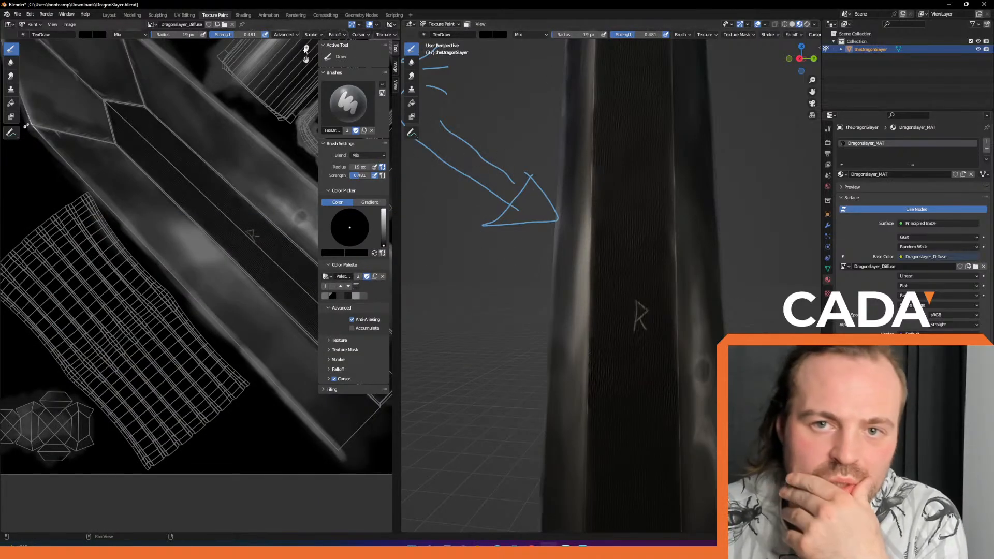
# Switch to the Shading workspace and move the Dragonslayer_Diffuse texture node well away from the Principled BSDF node.
pyautogui.click(243, 15)
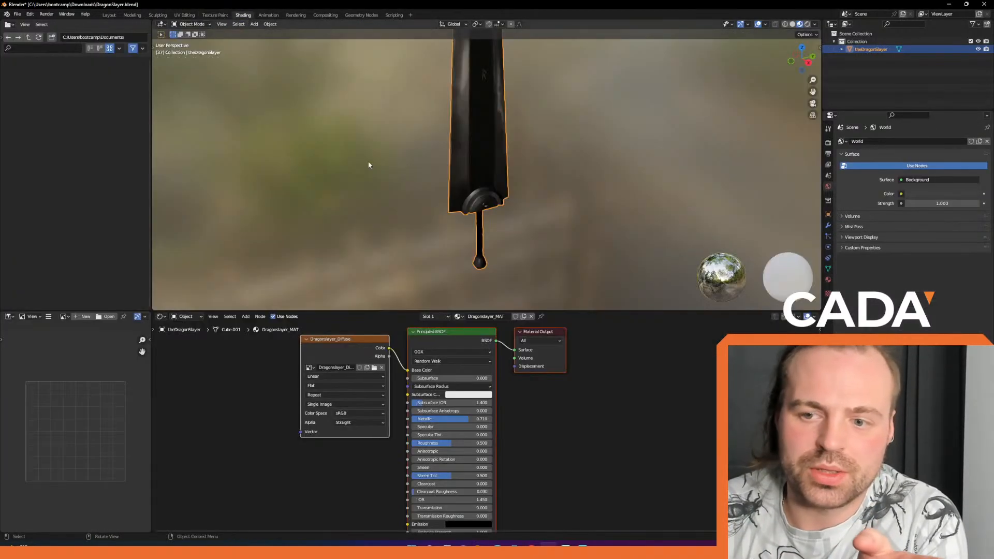
pyautogui.click(464, 346)
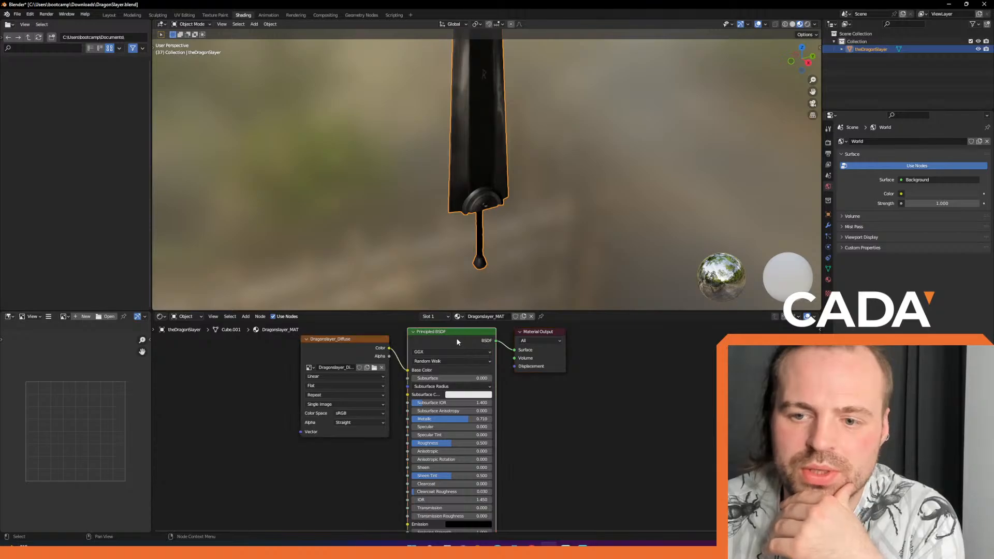
pyautogui.click(827, 279)
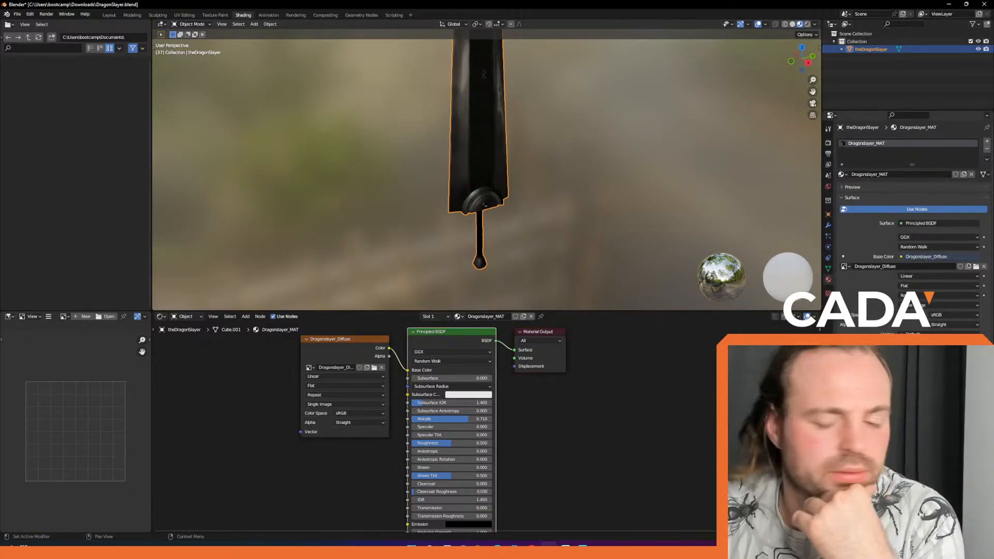
pyautogui.scroll(-3, 544, 414)
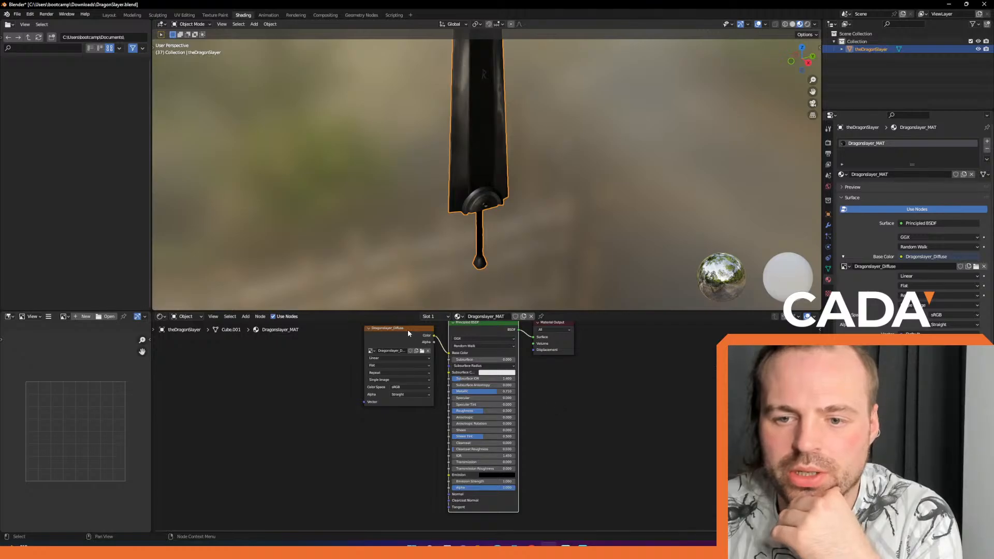
pyautogui.moveTo(399, 328); pyautogui.dragTo(235, 363)
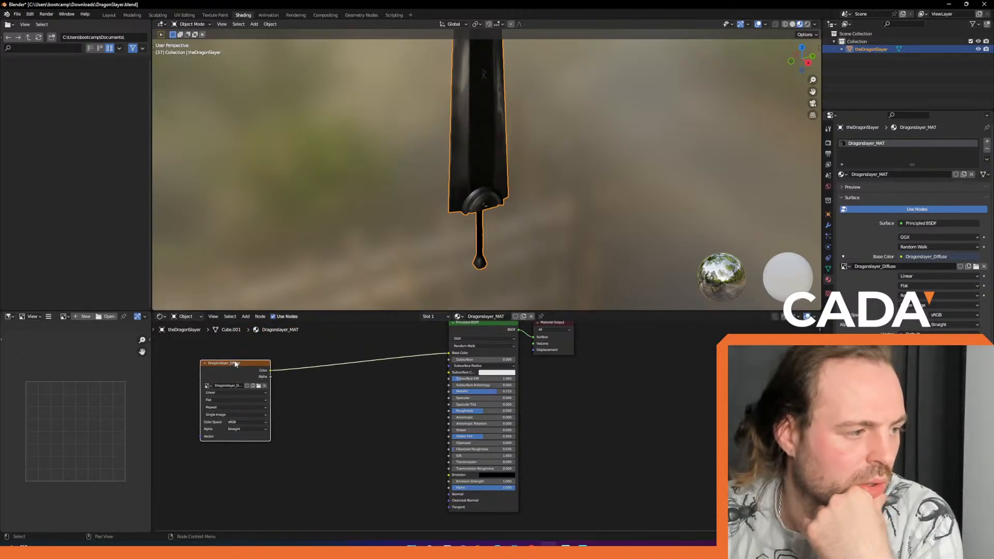
# Connect the Dragonslayer_Diffuse texture's Color output to the Principled BSDF's Metallic input as well.
pyautogui.moveTo(343, 389); pyautogui.dragTo(351, 394, button='middle')
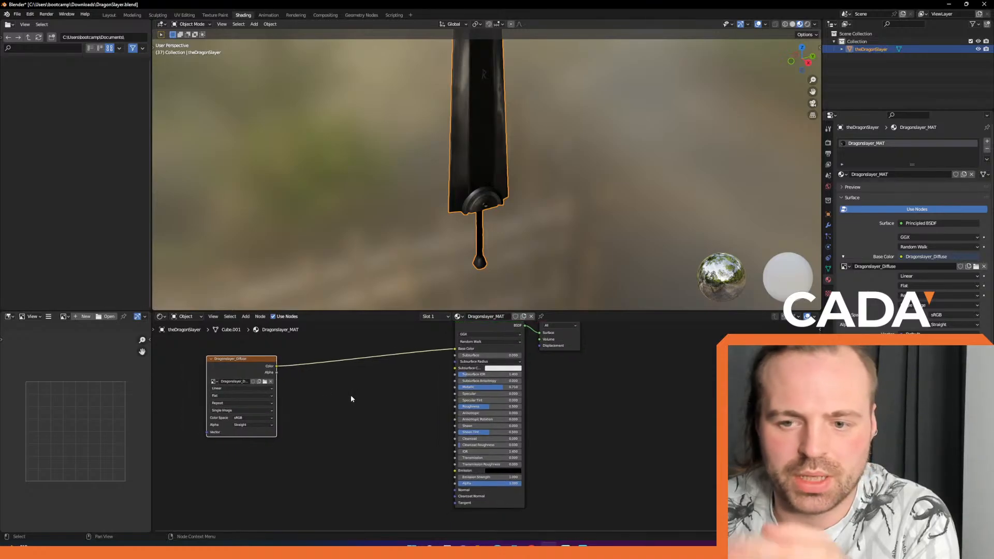
pyautogui.click(318, 395)
pyautogui.moveTo(277, 371); pyautogui.dragTo(342, 391)
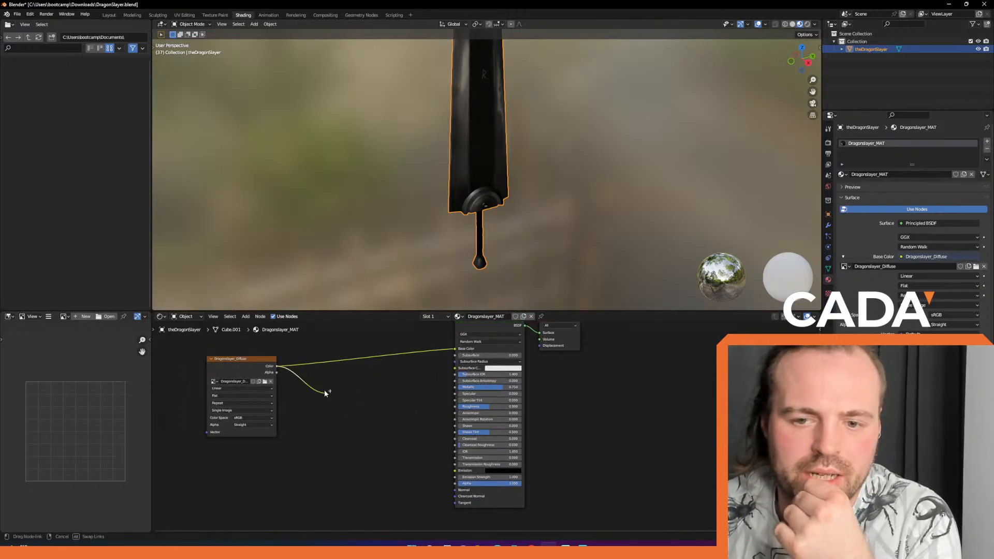
pyautogui.moveTo(278, 369)
pyautogui.mouseDown()
pyautogui.moveTo(426, 371)
pyautogui.moveTo(458, 387)
pyautogui.mouseUp()
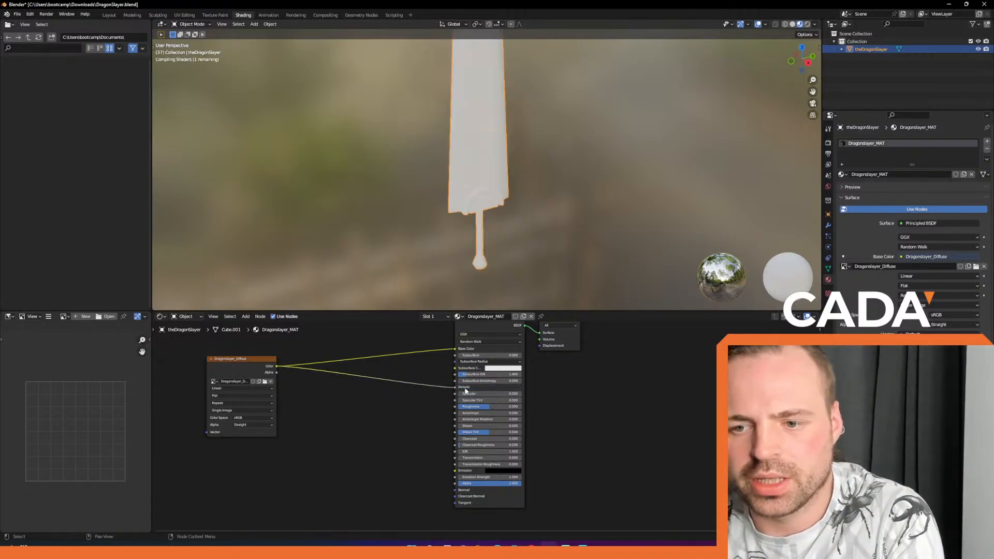
# Examine the blade's tip, edges and rune from several angles with the texture driving Metallic, and deselect the sword.
pyautogui.moveTo(550, 246)
pyautogui.mouseDown(button='middle')
pyautogui.moveTo(554, 113)
pyautogui.moveTo(536, 125)
pyautogui.moveTo(532, 183)
pyautogui.moveTo(529, 151)
pyautogui.moveTo(536, 176)
pyautogui.mouseUp(button='middle')
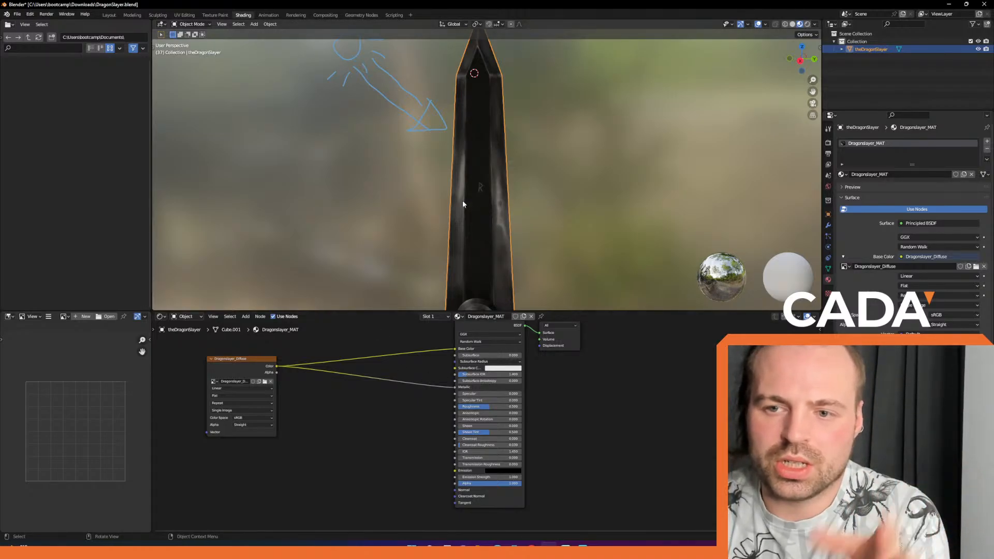
pyautogui.moveTo(476, 185)
pyautogui.mouseDown(button='middle')
pyautogui.moveTo(491, 196)
pyautogui.moveTo(510, 154)
pyautogui.moveTo(501, 176)
pyautogui.mouseUp(button='middle')
pyautogui.scroll(5, 513, 179)
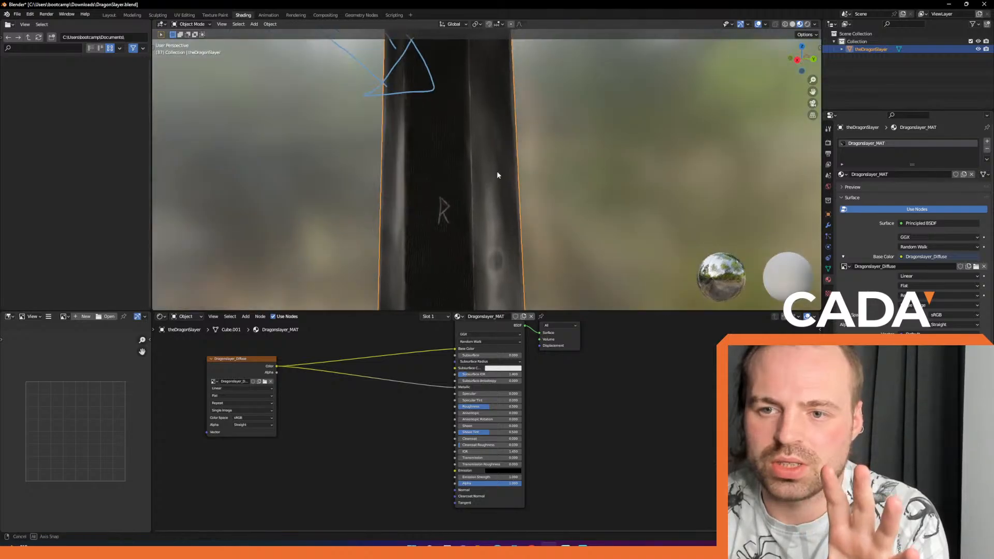
pyautogui.scroll(4, 502, 178)
pyautogui.scroll(-3, 449, 232)
pyautogui.moveTo(449, 232); pyautogui.dragTo(496, 166, button='middle')
pyautogui.moveTo(493, 128); pyautogui.dragTo(493, 100, button='middle')
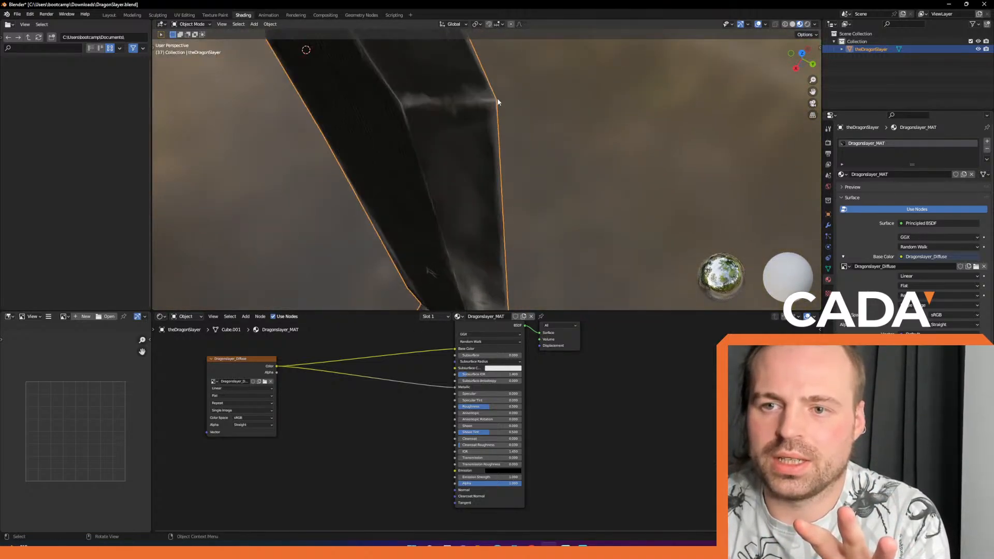
pyautogui.click(527, 100)
pyautogui.moveTo(508, 155); pyautogui.dragTo(519, 144, button='middle')
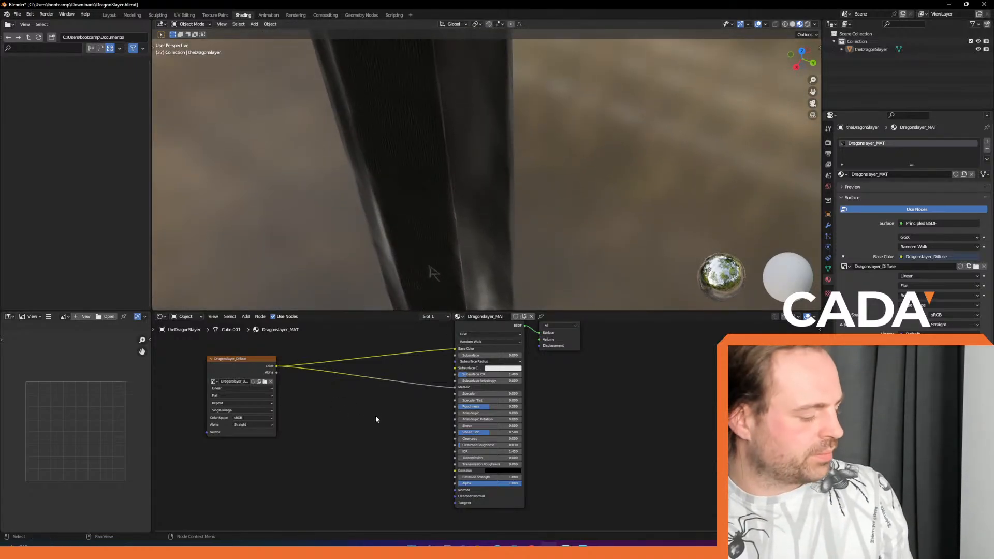
# Insert a Color Ramp node between the Dragonslayer_Diffuse Color output and the Principled BSDF's Metallic input.
pyautogui.hotkey('shift', 'a')
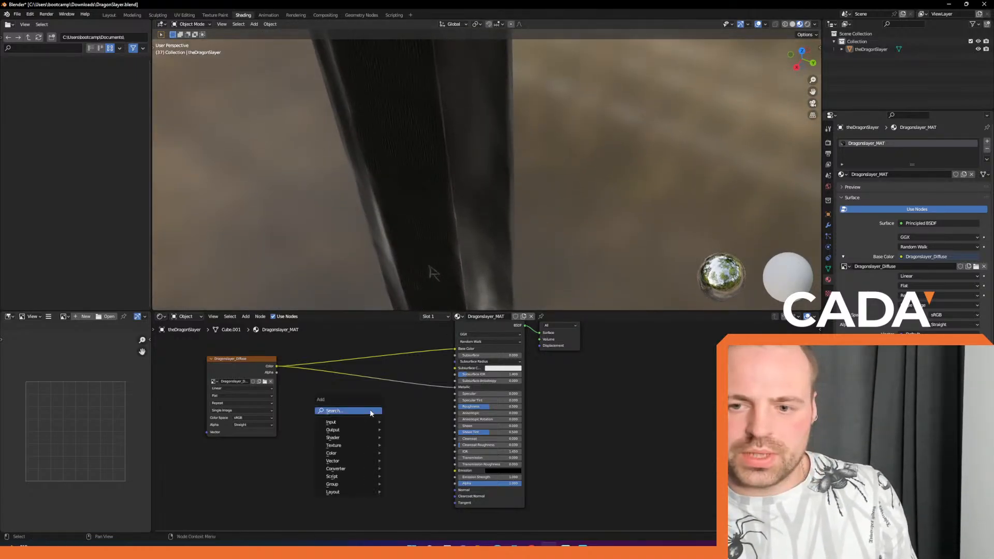
pyautogui.click(369, 410)
pyautogui.write('color')
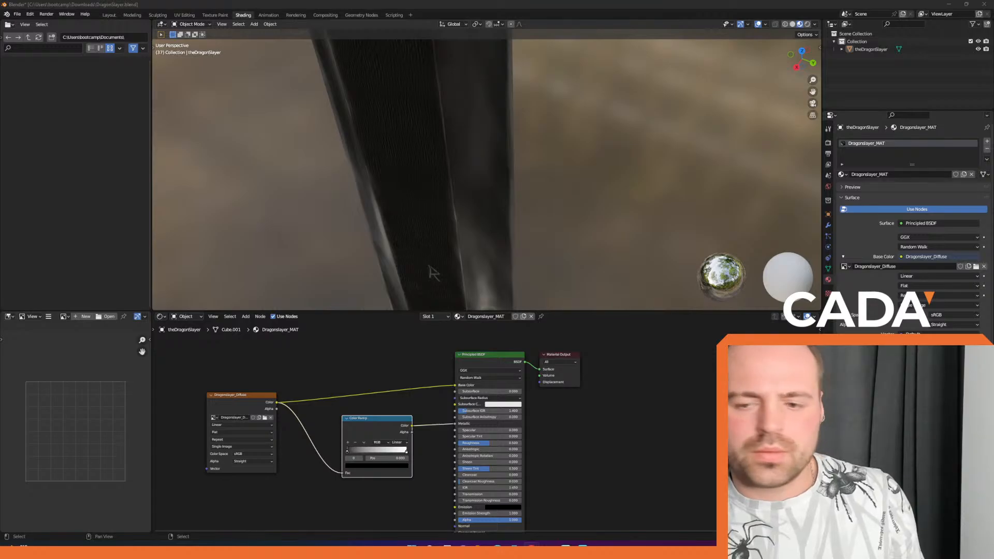
# Reverse the Color Ramp so light values come first, lighten its black stop to grey and darken its white stop to grey.
pyautogui.moveTo(353, 452)
pyautogui.mouseDown()
pyautogui.moveTo(401, 459)
pyautogui.moveTo(404, 451)
pyautogui.moveTo(343, 462)
pyautogui.mouseUp()
pyautogui.click(389, 451)
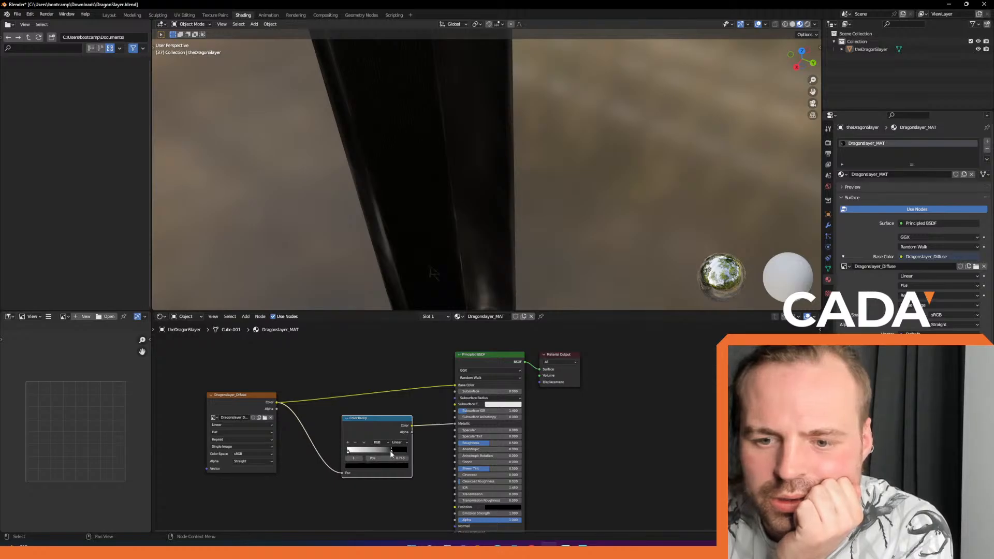
pyautogui.click(399, 466)
pyautogui.moveTo(395, 414)
pyautogui.mouseDown()
pyautogui.moveTo(395, 383)
pyautogui.moveTo(395, 412)
pyautogui.mouseUp()
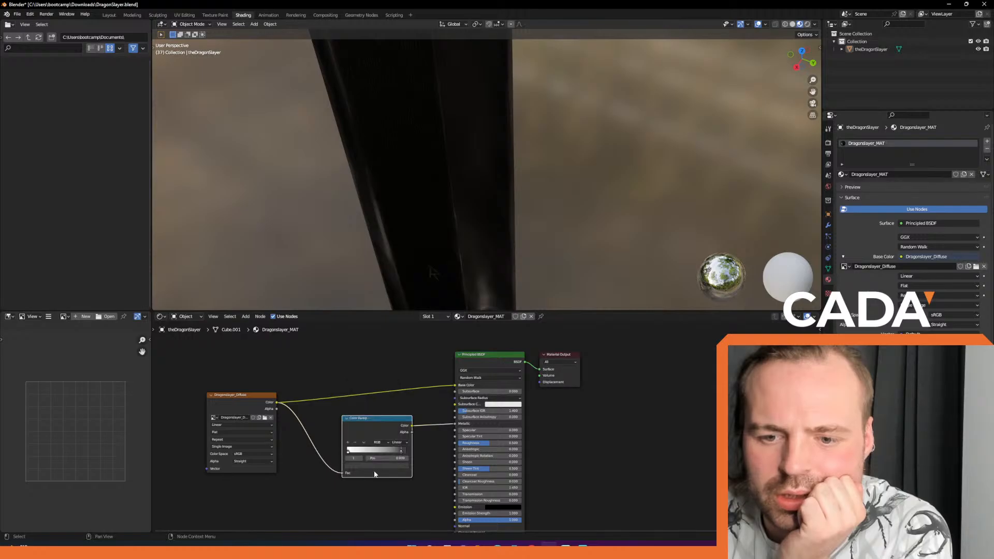
pyautogui.click(348, 451)
pyautogui.click(373, 466)
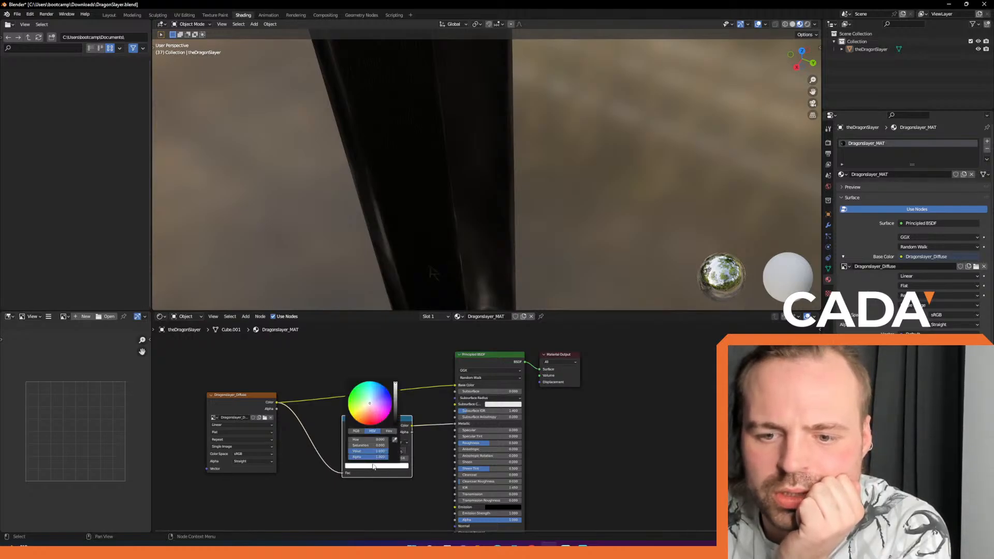
pyautogui.moveTo(394, 412); pyautogui.dragTo(395, 410)
# Inspect how the metallic ramp affects the blade's edges and the rune, both close up and from a distance.
pyautogui.moveTo(528, 231); pyautogui.dragTo(574, 198, button='middle')
pyautogui.scroll(-2, 591, 235)
pyautogui.moveTo(590, 234); pyautogui.dragTo(548, 142, button='middle')
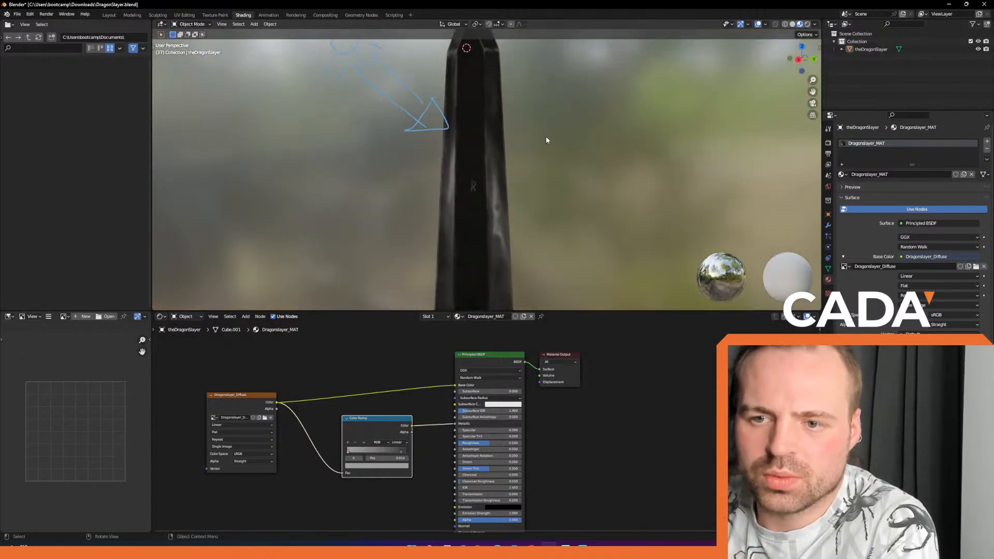
pyautogui.moveTo(483, 135); pyautogui.dragTo(492, 107, button='middle')
pyautogui.scroll(2, 503, 140)
pyautogui.scroll(4, 505, 138)
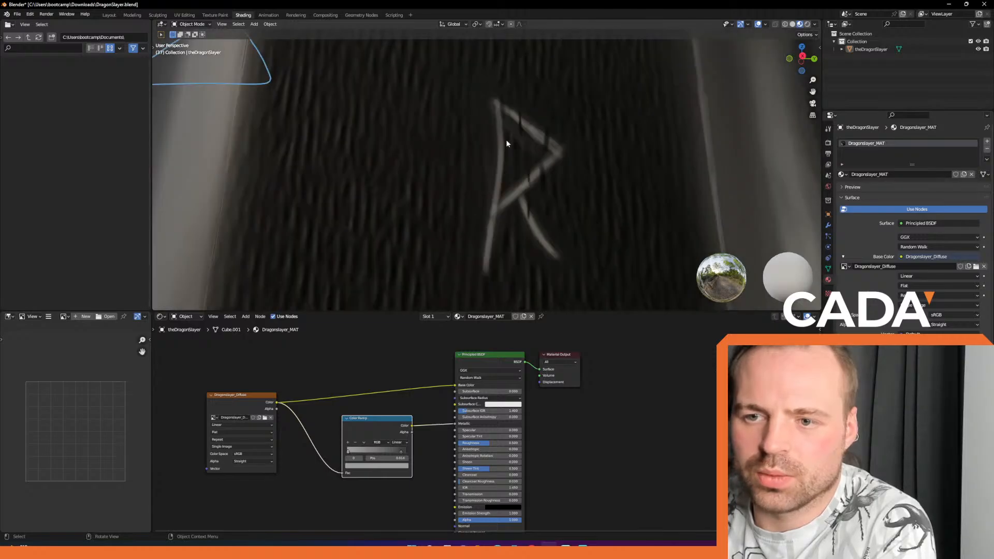
pyautogui.scroll(1, 504, 140)
pyautogui.moveTo(504, 142); pyautogui.dragTo(521, 148, button='middle')
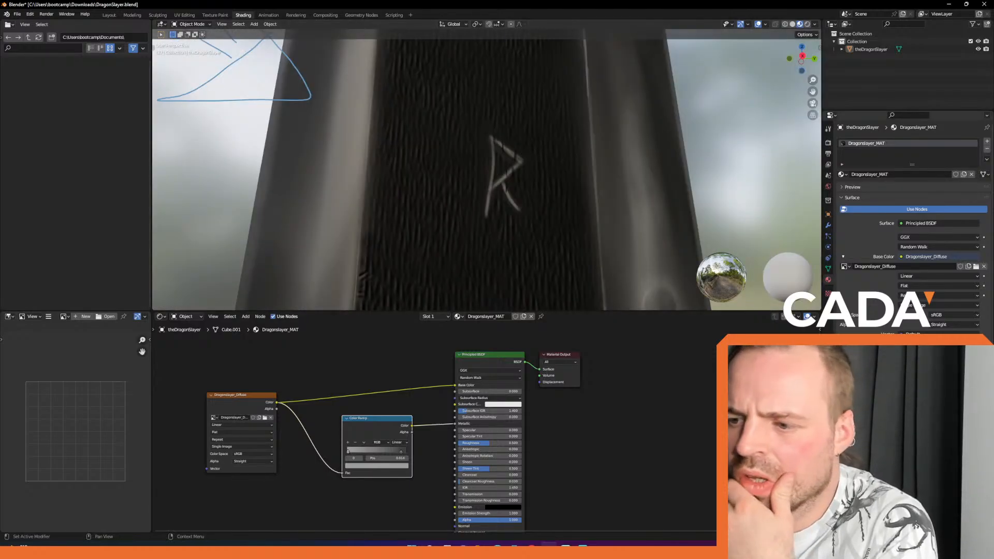
pyautogui.moveTo(578, 192); pyautogui.dragTo(531, 93, button='middle')
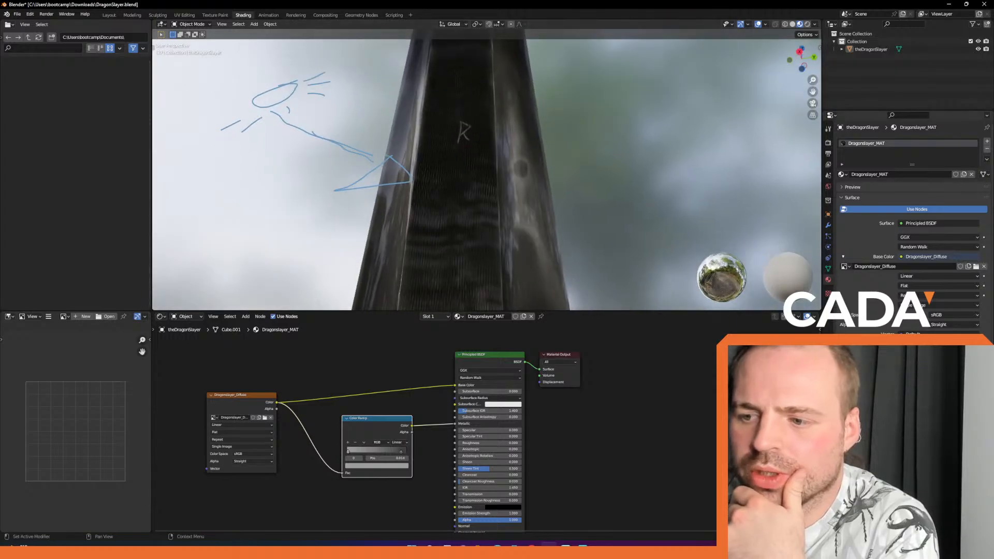
# Try a Roughness of 0.467 on the Principled BSDF, set it back to 0 and check the blade's reflections.
pyautogui.moveTo(459, 443)
pyautogui.mouseDown()
pyautogui.moveTo(521, 443)
pyautogui.moveTo(491, 443)
pyautogui.mouseUp()
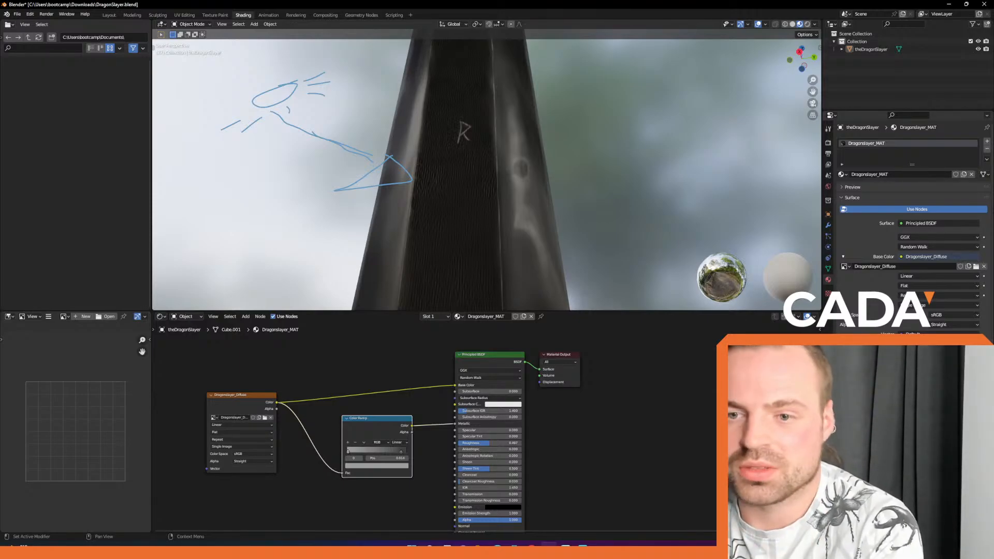
pyautogui.moveTo(489, 443); pyautogui.dragTo(459, 443)
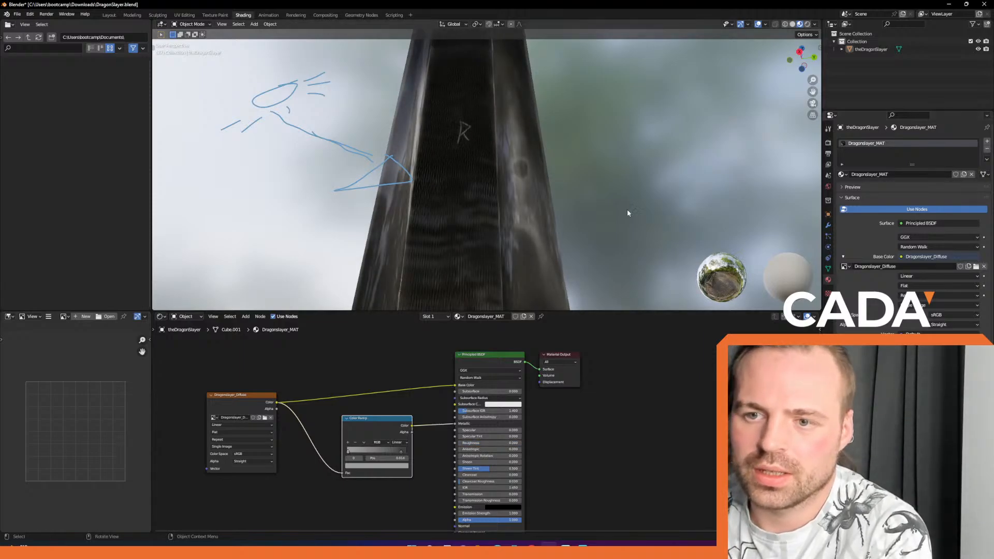
pyautogui.moveTo(631, 213); pyautogui.dragTo(614, 234, button='middle')
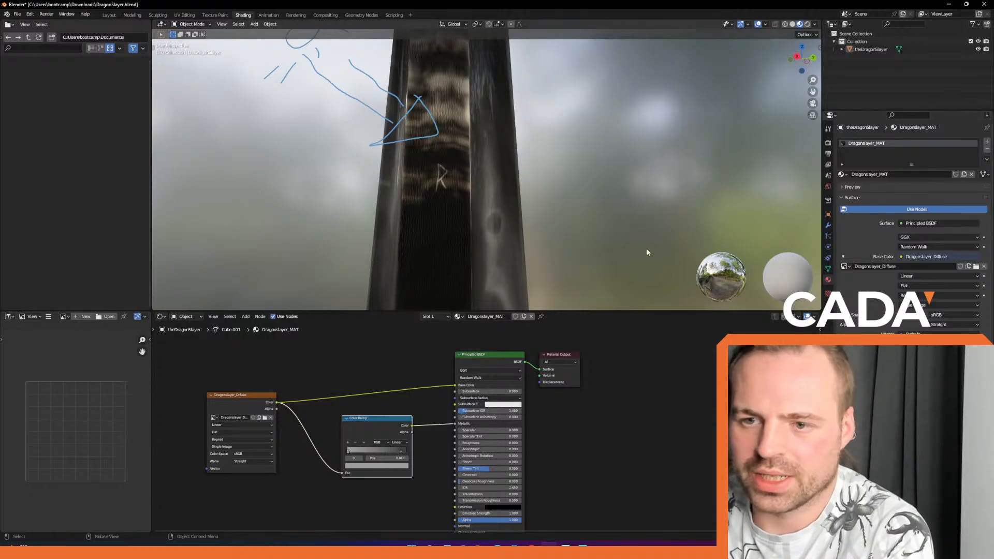
pyautogui.moveTo(652, 256); pyautogui.dragTo(592, 204, button='middle')
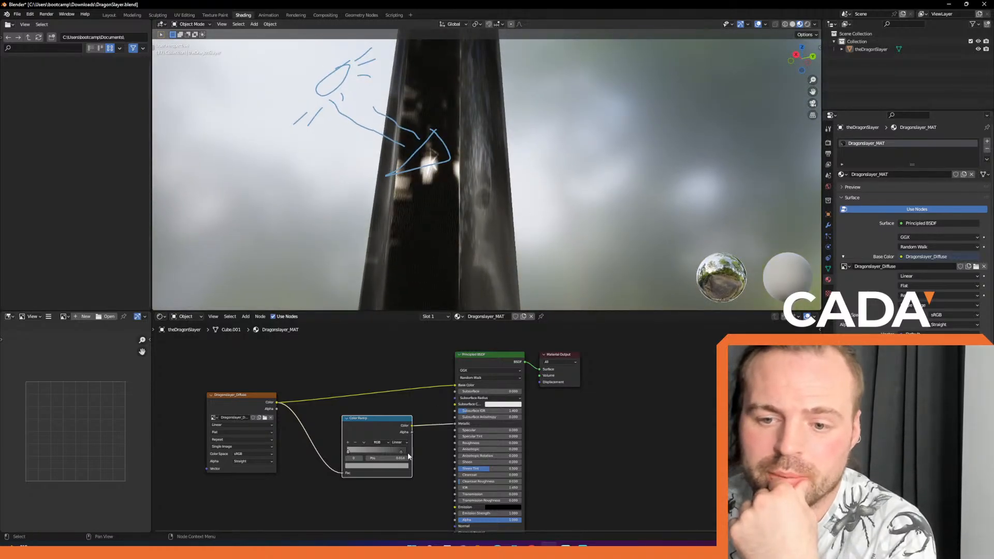
# Rearrange the Color Ramp to run from a black stop to a stop at the far end, and brighten that end stop to white.
pyautogui.moveTo(409, 456); pyautogui.dragTo(386, 458)
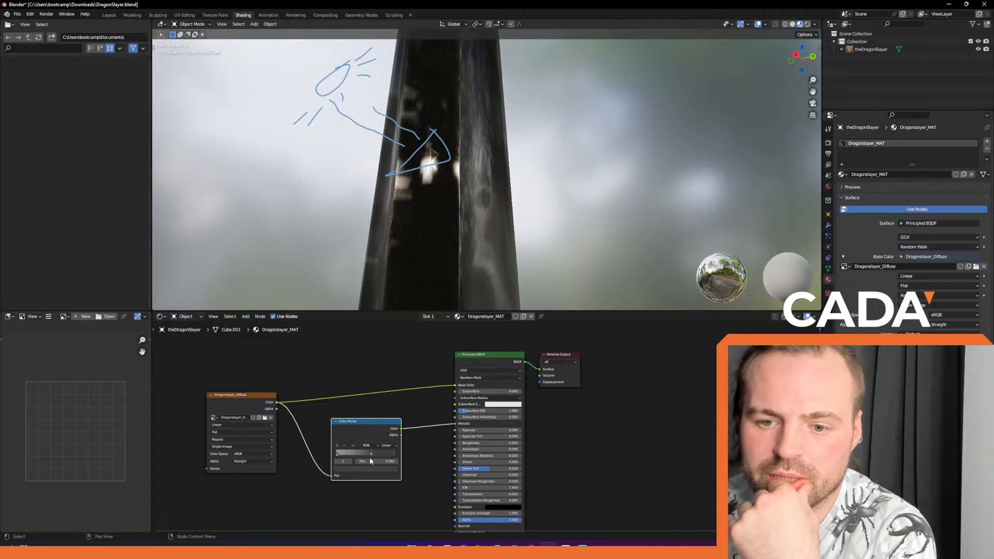
pyautogui.click(372, 469)
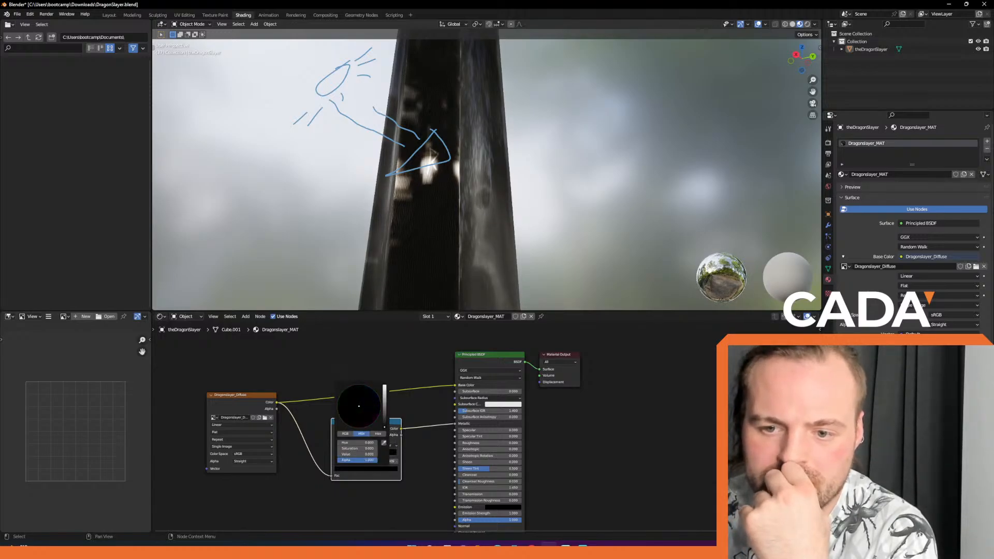
pyautogui.moveTo(371, 455); pyautogui.dragTo(399, 460)
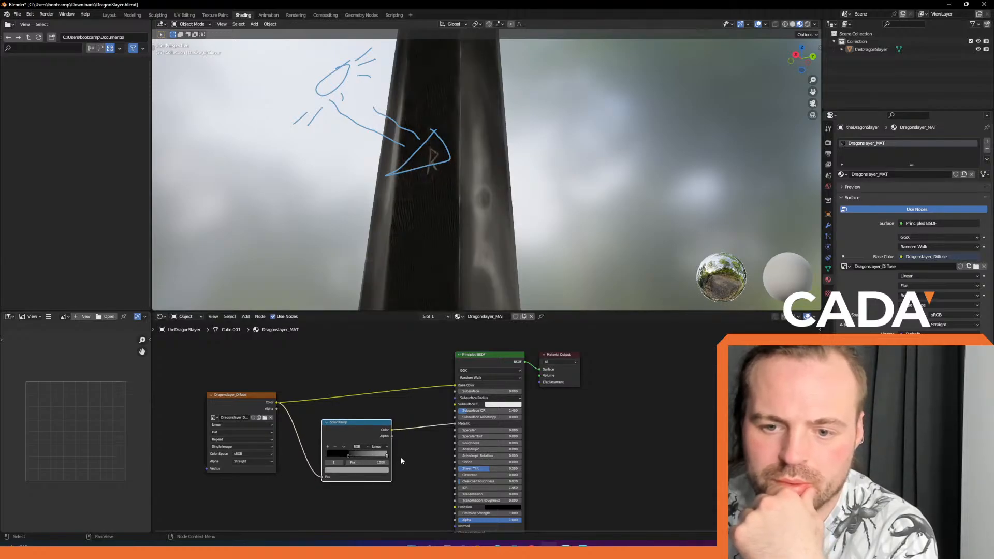
pyautogui.click(379, 471)
pyautogui.moveTo(376, 400); pyautogui.dragTo(375, 388)
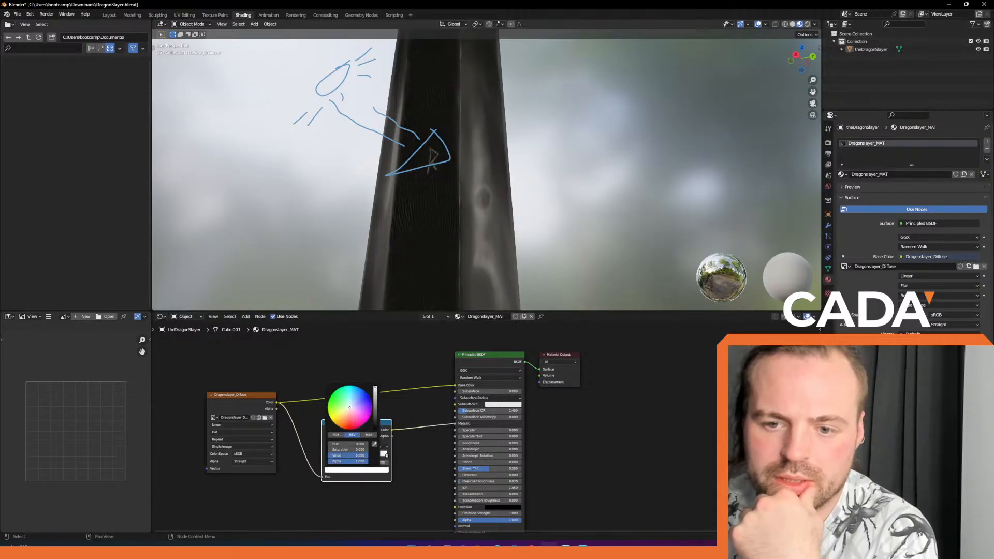
# Move the Color Ramp's black stop to about 0.6 with white kept at the far end, and check the effect on the sword.
pyautogui.moveTo(347, 457); pyautogui.dragTo(295, 470)
pyautogui.moveTo(422, 245); pyautogui.dragTo(440, 219, button='middle')
pyautogui.moveTo(385, 457)
pyautogui.mouseDown()
pyautogui.moveTo(321, 464)
pyautogui.moveTo(387, 454)
pyautogui.mouseUp()
pyautogui.moveTo(484, 240); pyautogui.dragTo(518, 239, button='middle')
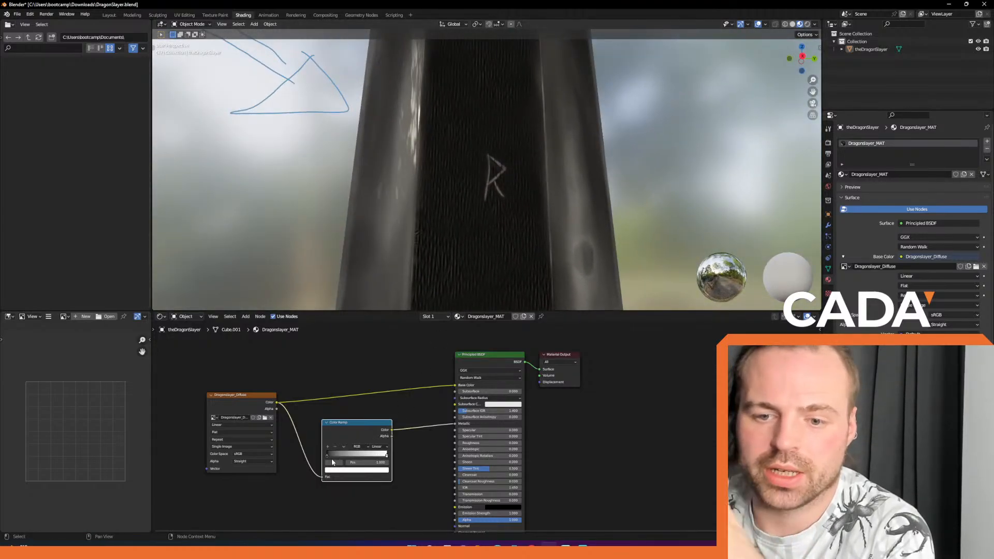
pyautogui.moveTo(328, 457); pyautogui.dragTo(379, 465)
pyautogui.moveTo(486, 238); pyautogui.dragTo(494, 207, button='middle')
pyautogui.scroll(-4, 500, 196)
pyautogui.scroll(5, 474, 208)
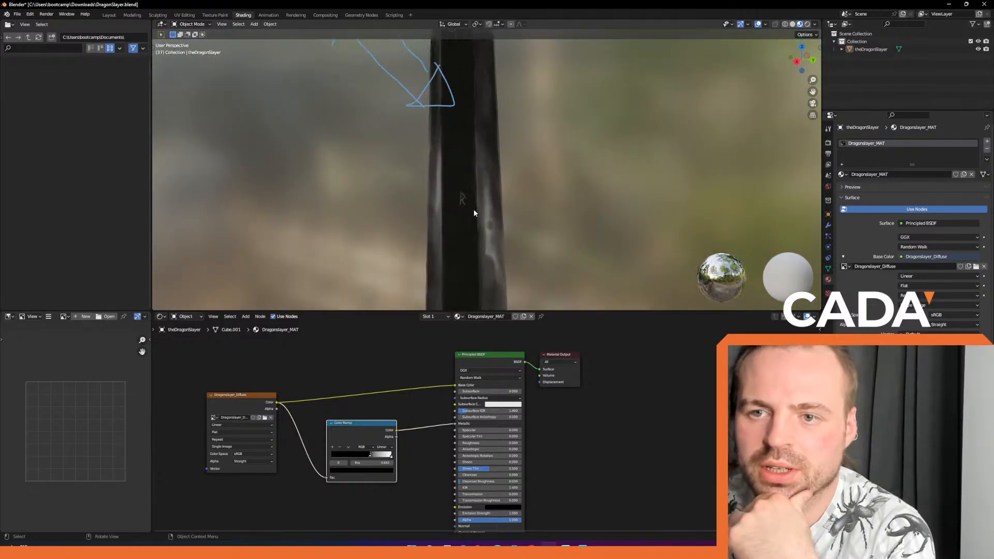
pyautogui.scroll(3, 497, 209)
pyautogui.scroll(-5, 508, 211)
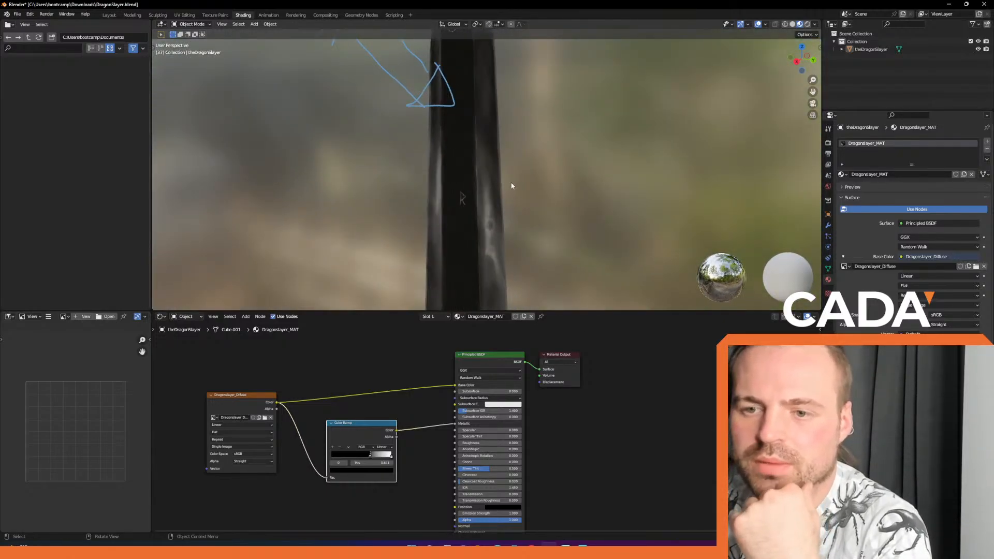
pyautogui.scroll(-3, 512, 184)
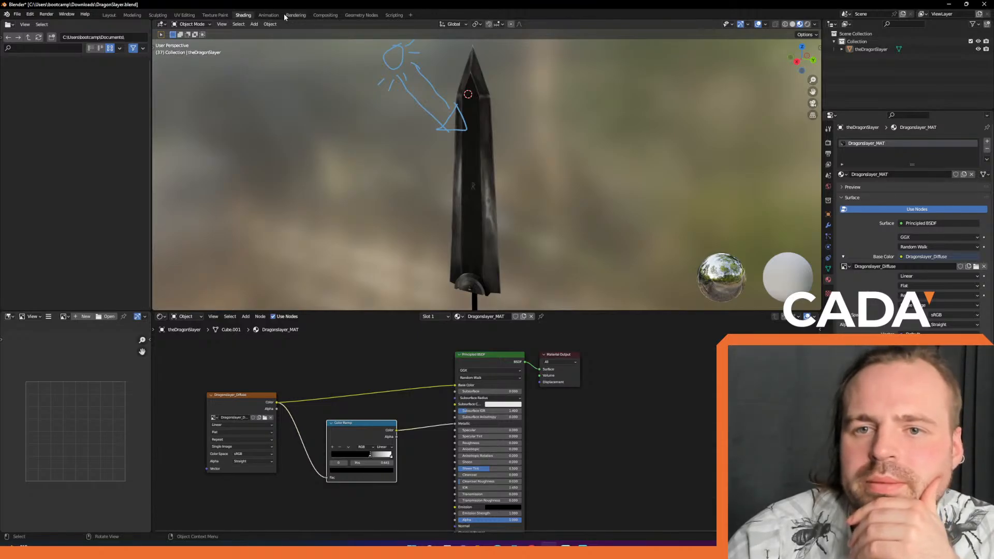
# Switch to the Texture Paint workspace and erase the blue light-direction annotation beside the blade with the Annotate Eraser.
pyautogui.click(214, 15)
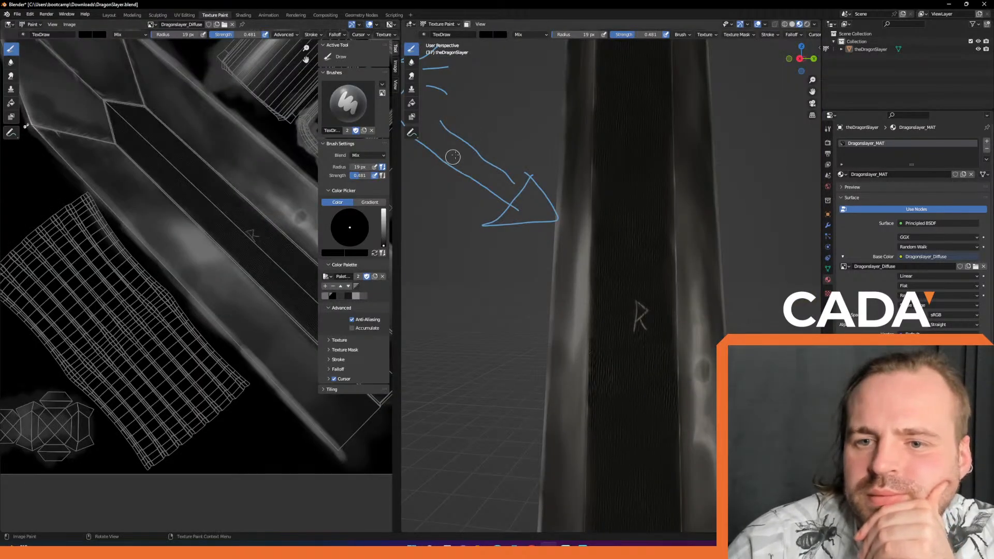
pyautogui.click(412, 132)
pyautogui.moveTo(412, 135); pyautogui.dragTo(446, 183)
pyautogui.scroll(-6, 517, 189)
pyautogui.moveTo(519, 189)
pyautogui.mouseDown()
pyautogui.moveTo(515, 216)
pyautogui.moveTo(556, 176)
pyautogui.moveTo(610, 234)
pyautogui.mouseUp()
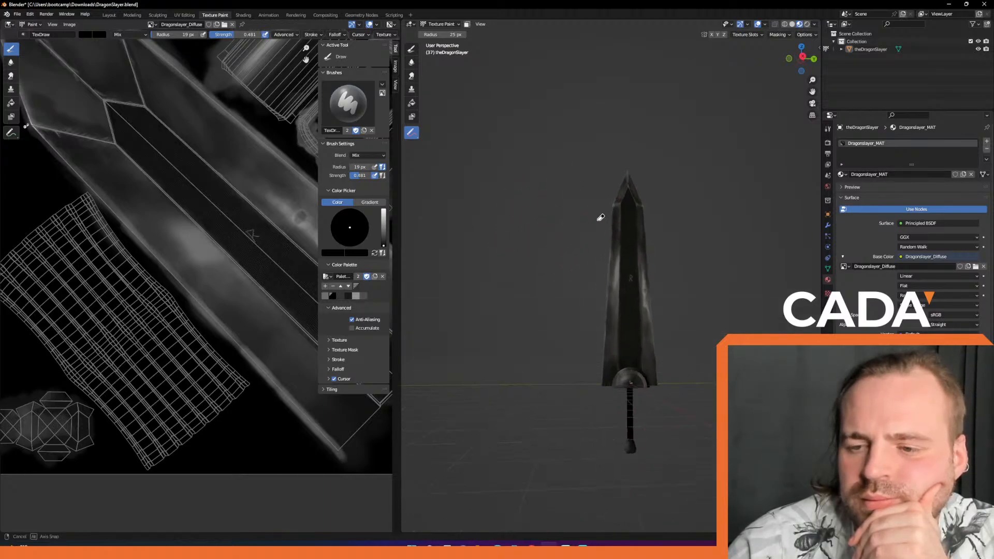
# Examine the painted blade, rune and guard of the sword from close up and from several angles.
pyautogui.scroll(10, 600, 220)
pyautogui.moveTo(637, 245); pyautogui.dragTo(649, 205, button='middle')
pyautogui.scroll(6, 650, 209)
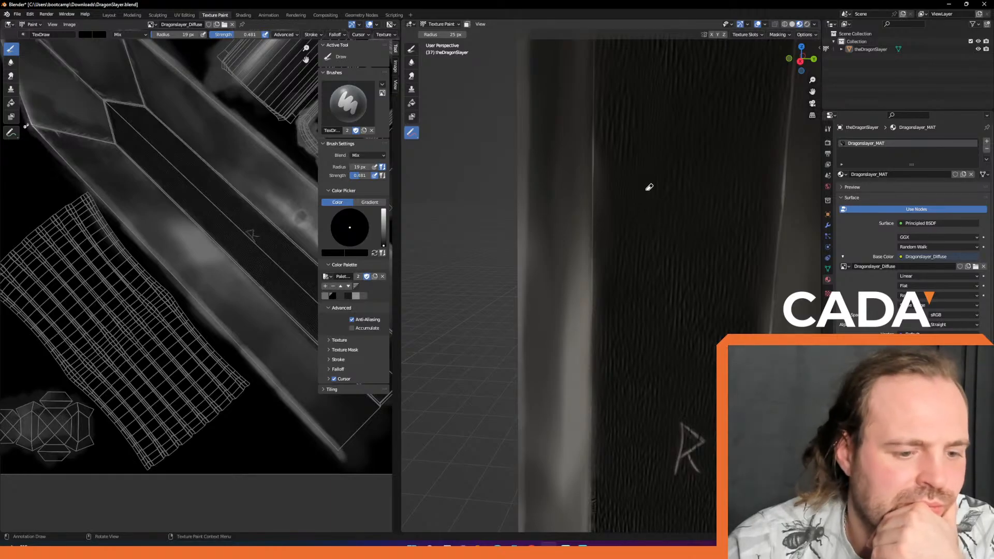
pyautogui.scroll(-5, 647, 188)
pyautogui.scroll(-6, 650, 184)
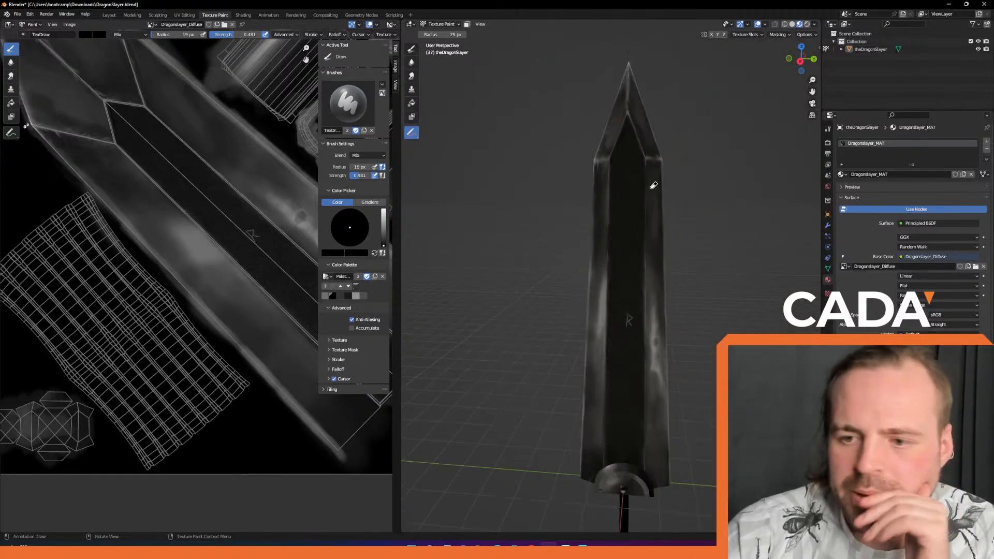
pyautogui.moveTo(668, 304); pyautogui.dragTo(676, 257, button='middle')
pyautogui.moveTo(614, 373); pyautogui.dragTo(623, 386, button='middle')
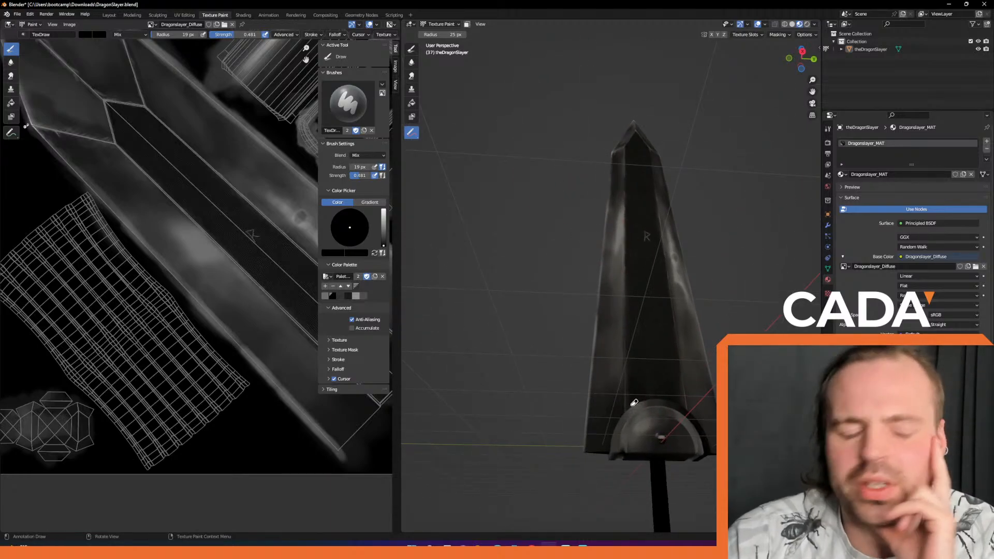
pyautogui.moveTo(640, 364); pyautogui.dragTo(643, 381, button='middle')
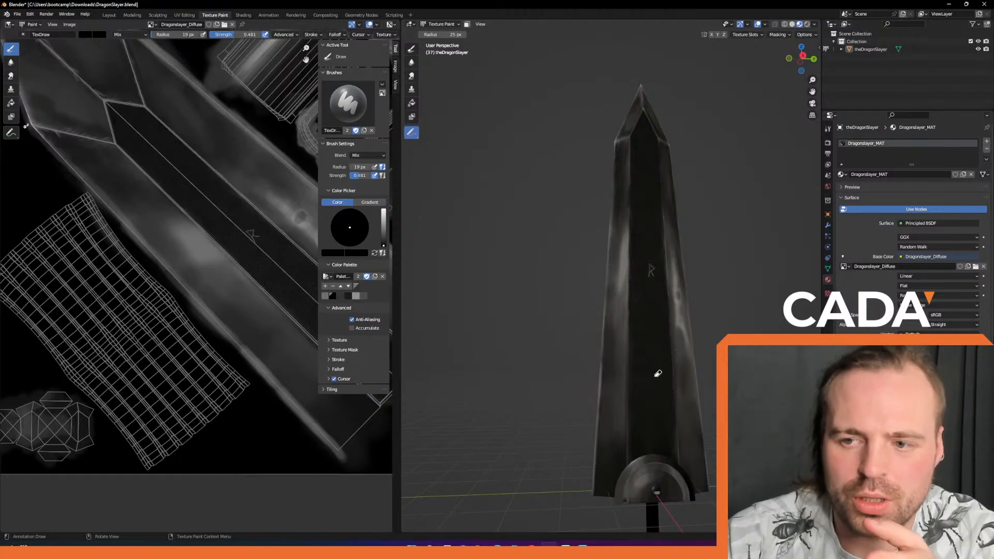
pyautogui.moveTo(658, 373); pyautogui.dragTo(637, 368, button='middle')
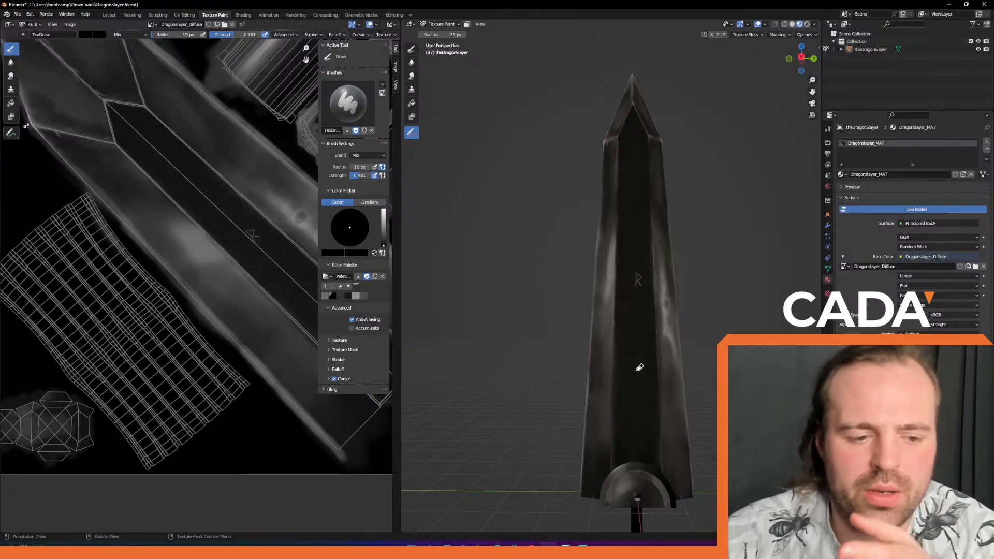